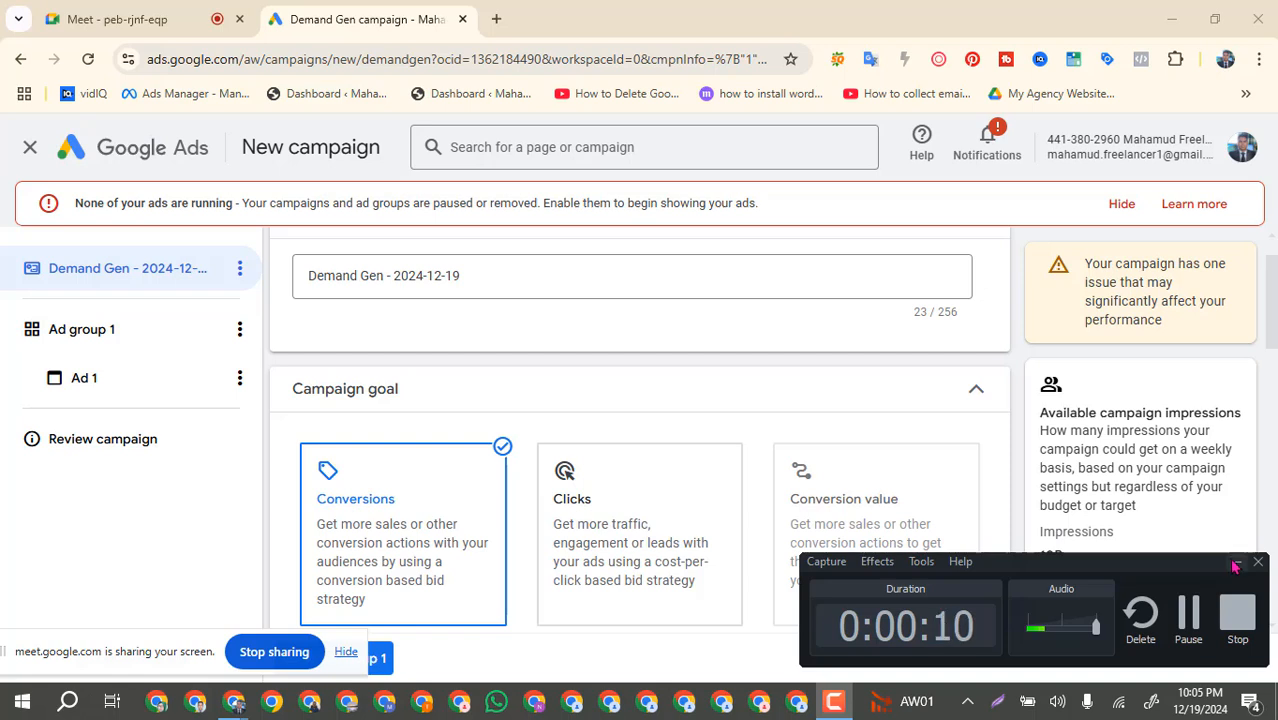
left_click(1236, 562)
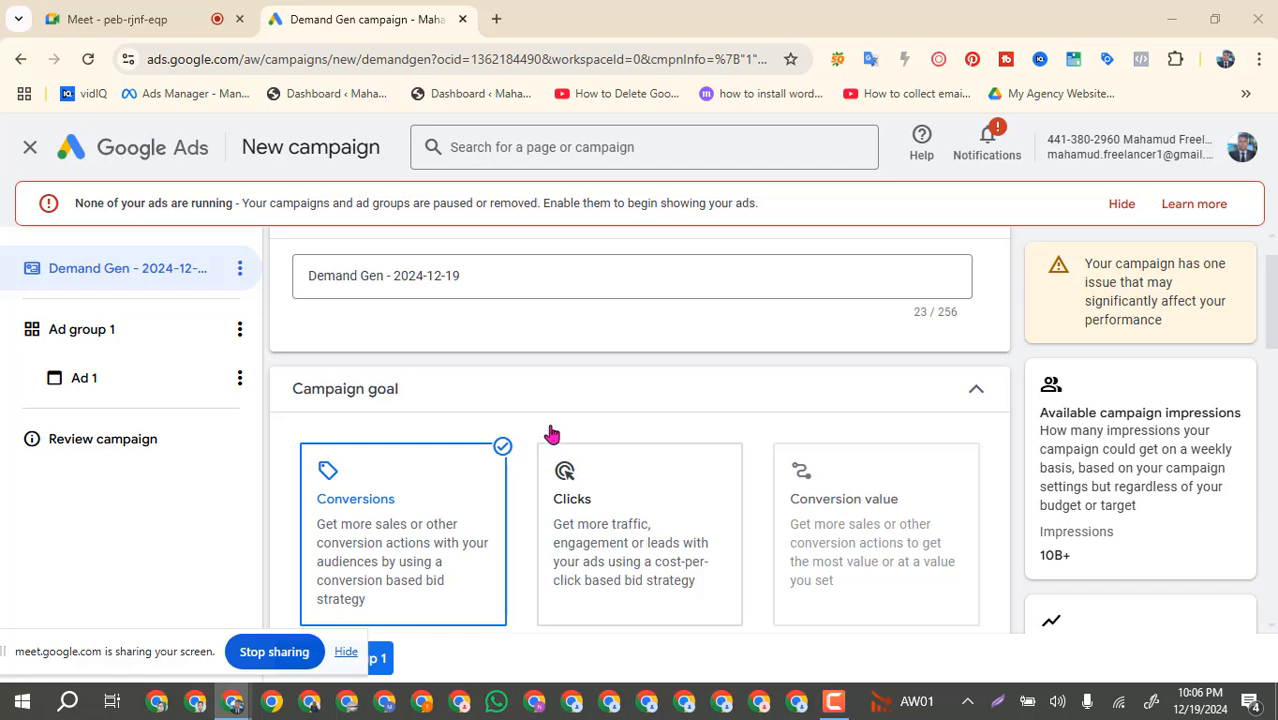
scroll(543, 422, "up", 1)
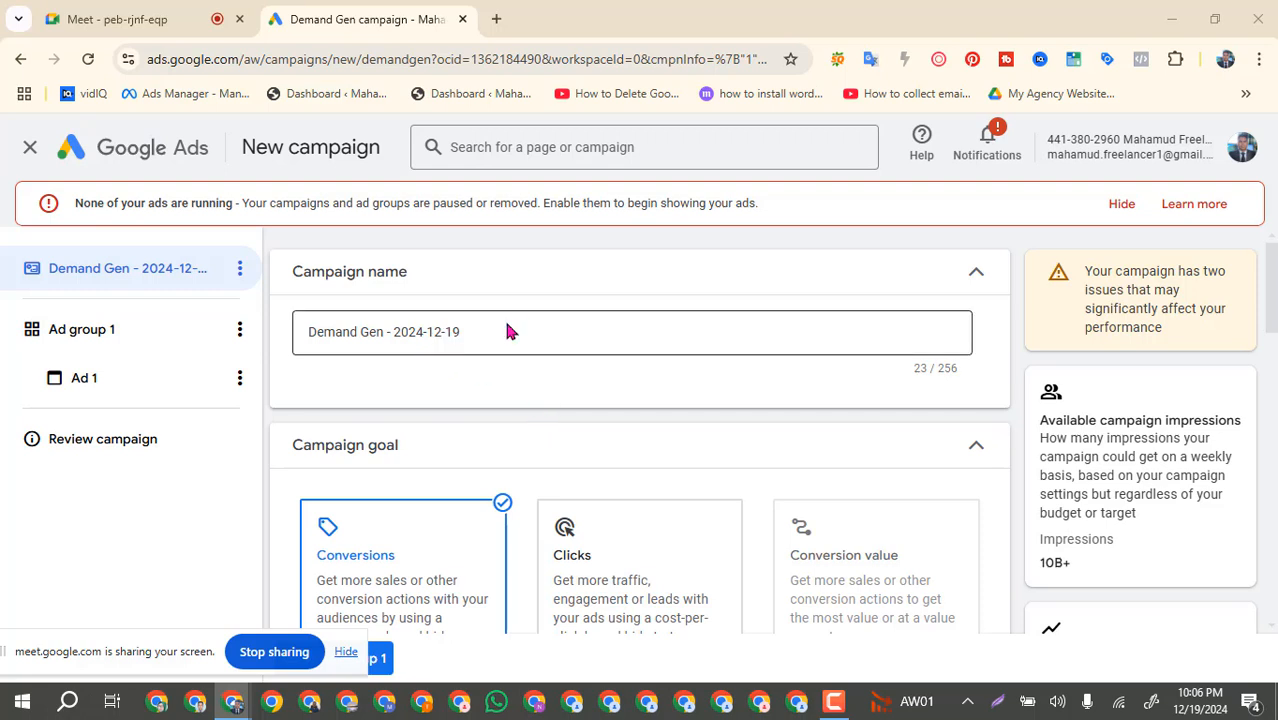
left_click_drag(460, 333, 408, 334)
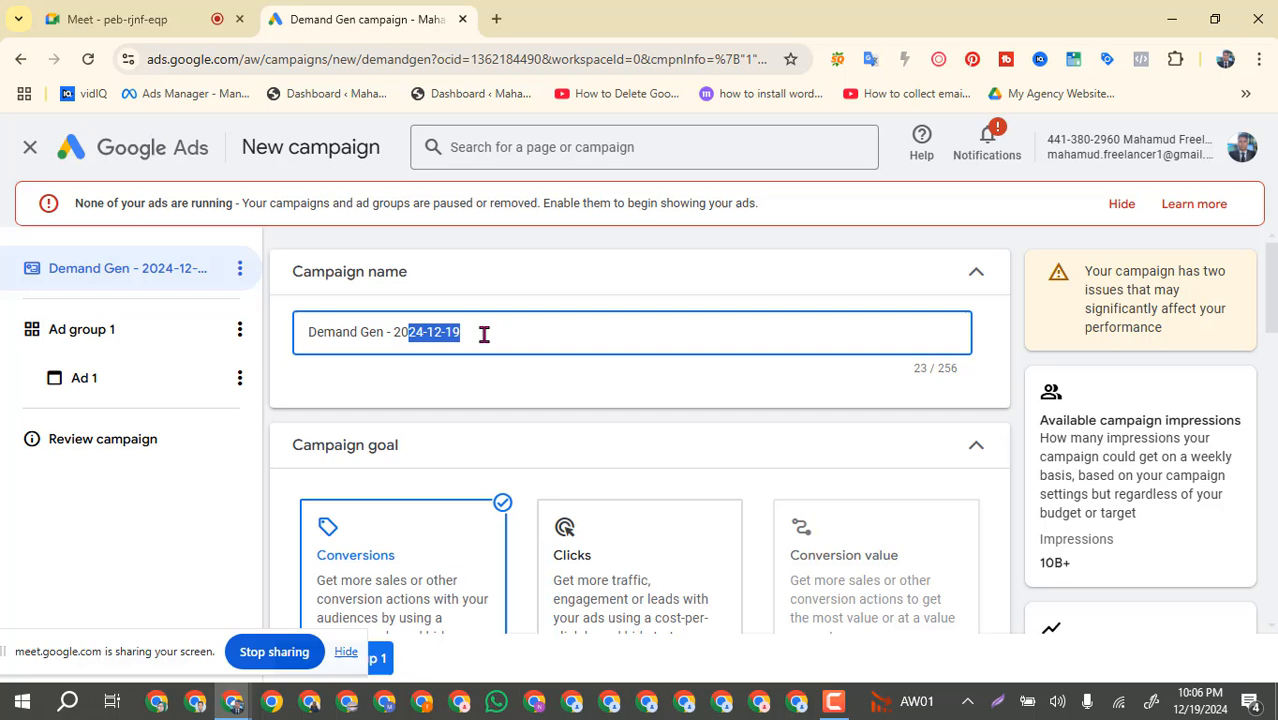
left_click(388, 333)
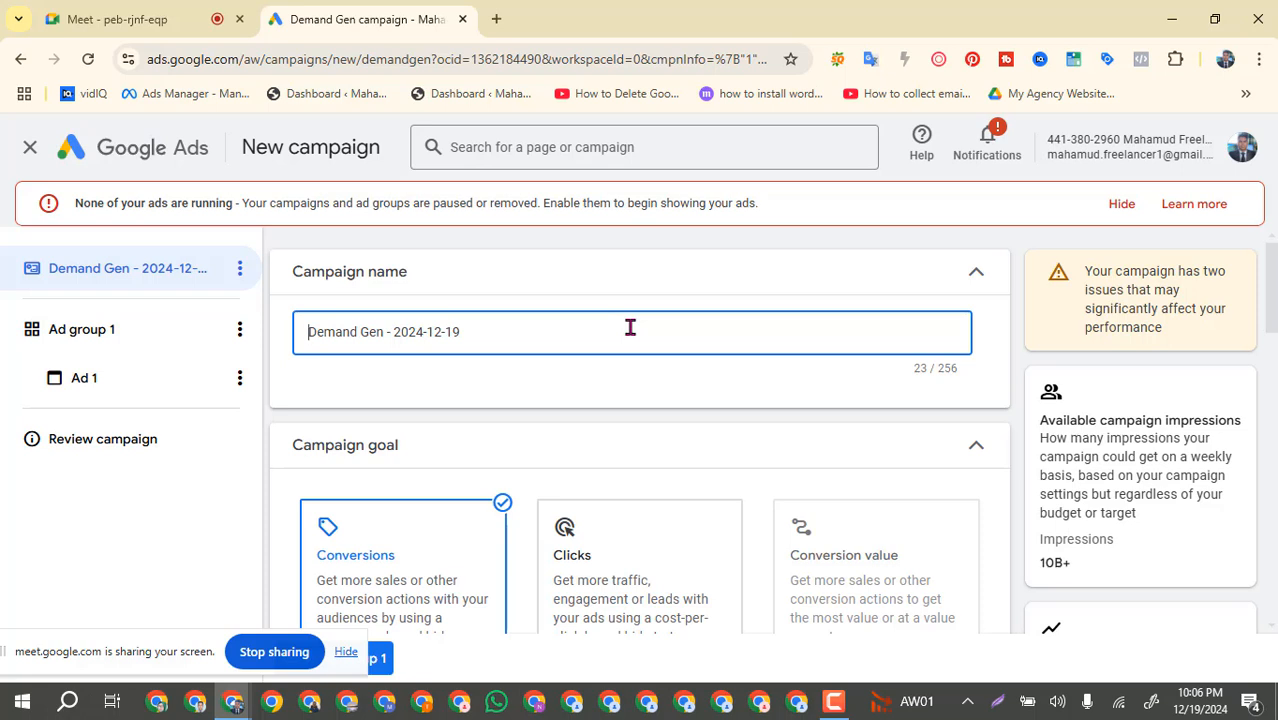
type("La")
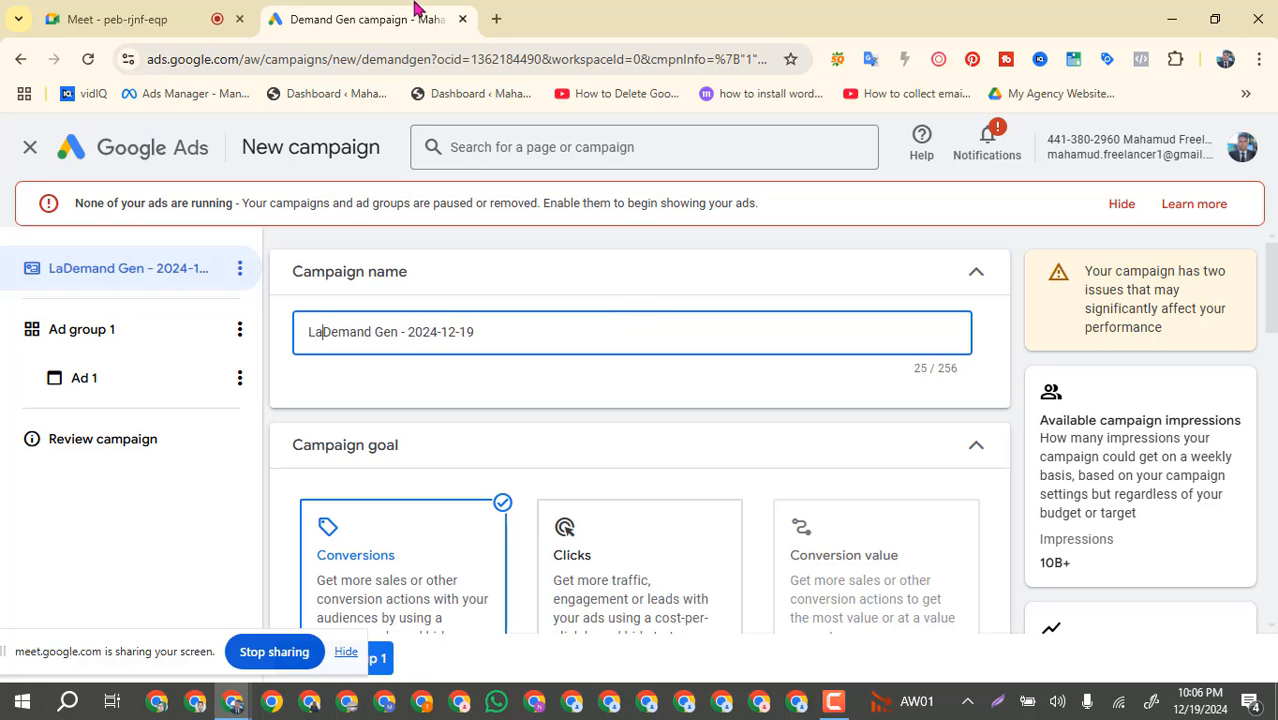
Open the bookmarked Le Reve website in a new browser tab and select the "lerevecraze" part of its address for copying.
left_click(496, 19)
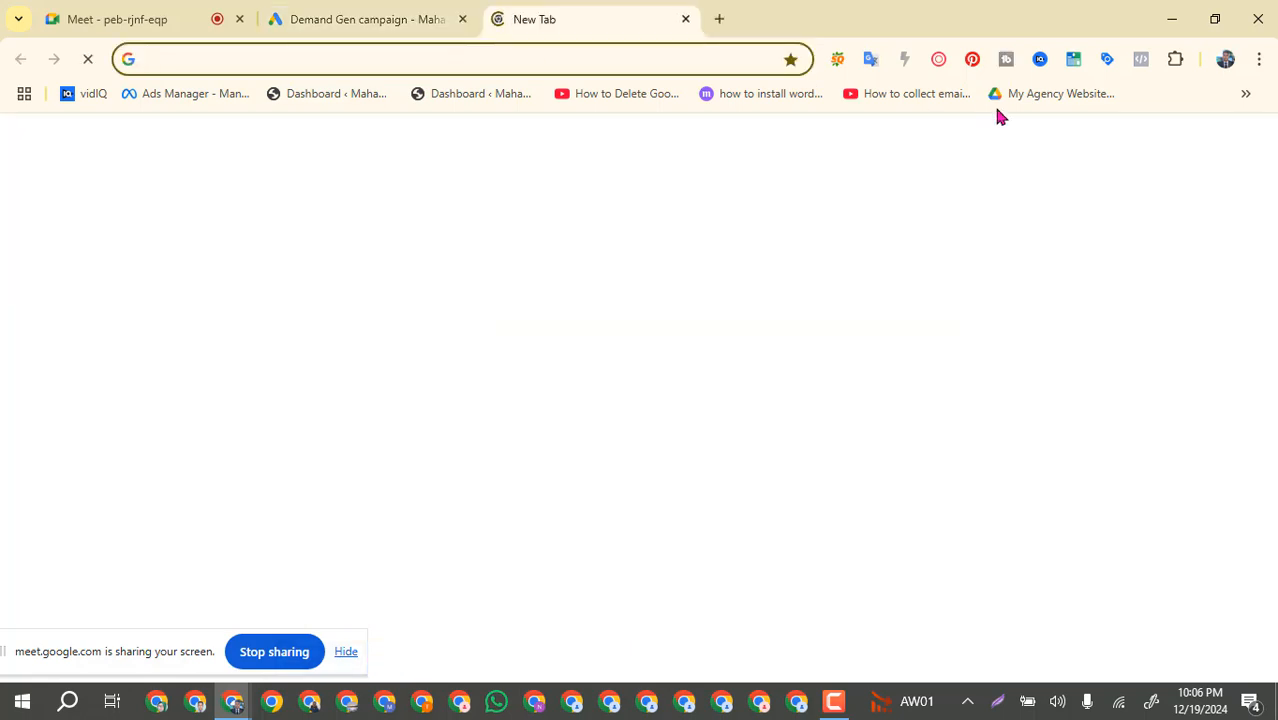
left_click(1246, 93)
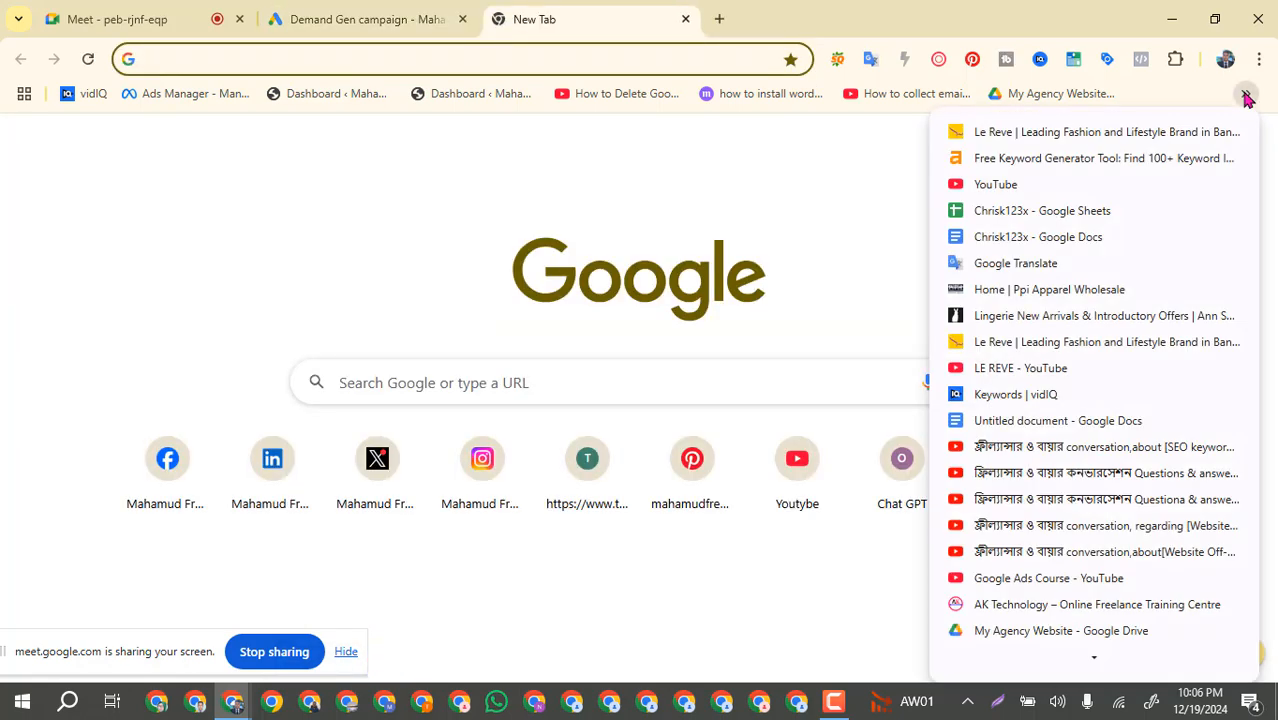
left_click(1029, 137)
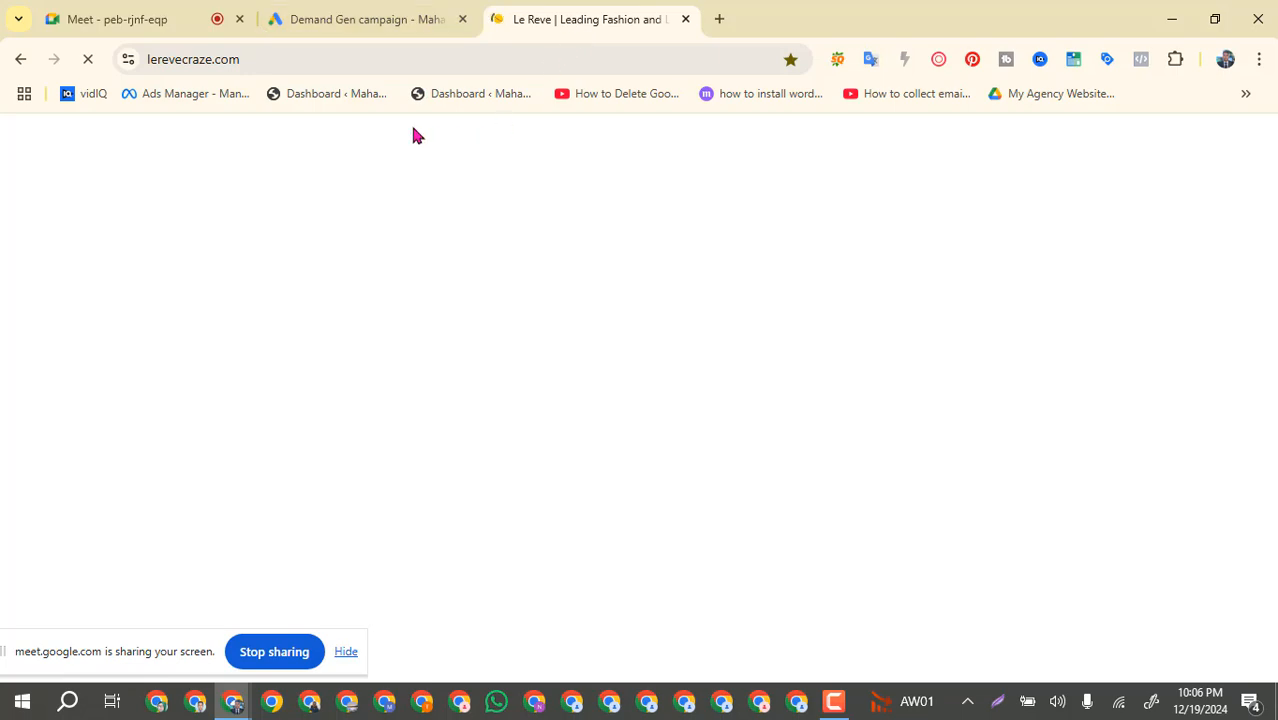
left_click(200, 59)
key("ctrl+c")
left_click(214, 62)
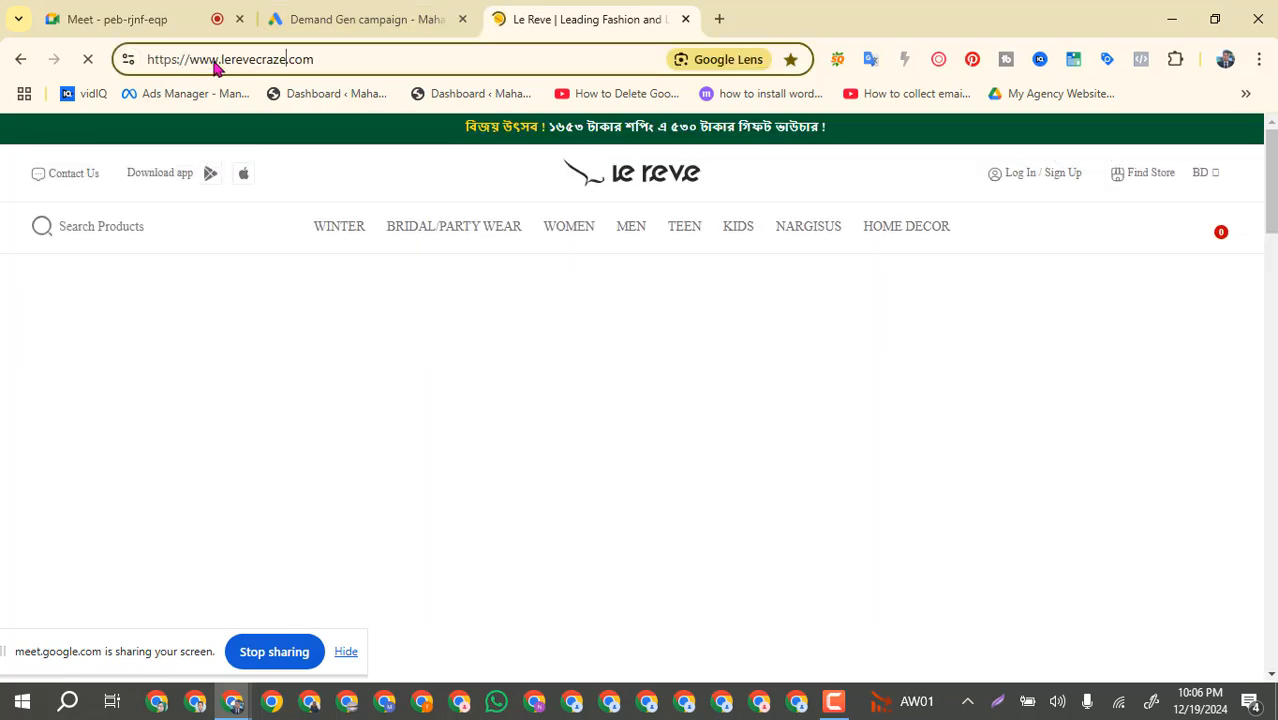
left_click_drag(287, 60, 221, 72)
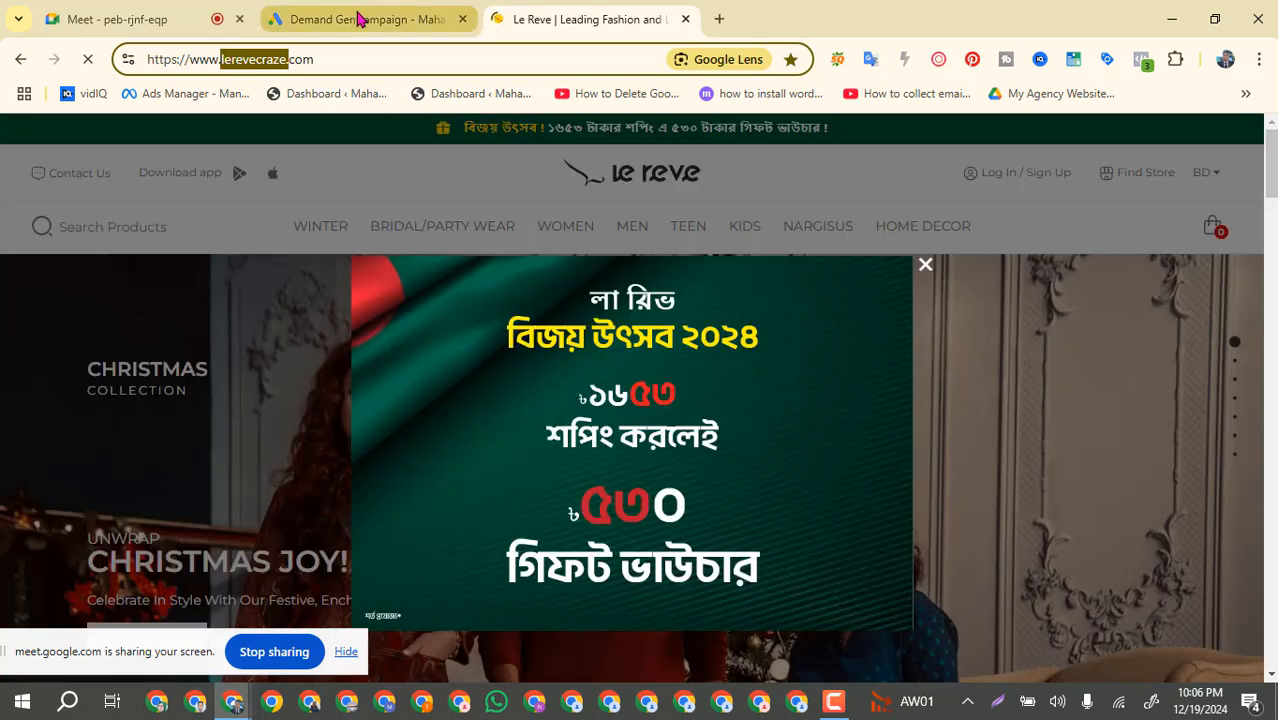
Return to the Google Ads campaign and replace the "La" prefix so the campaign name reads "lerevecraze Demand Gen - 2024-12-19".
left_click(360, 22)
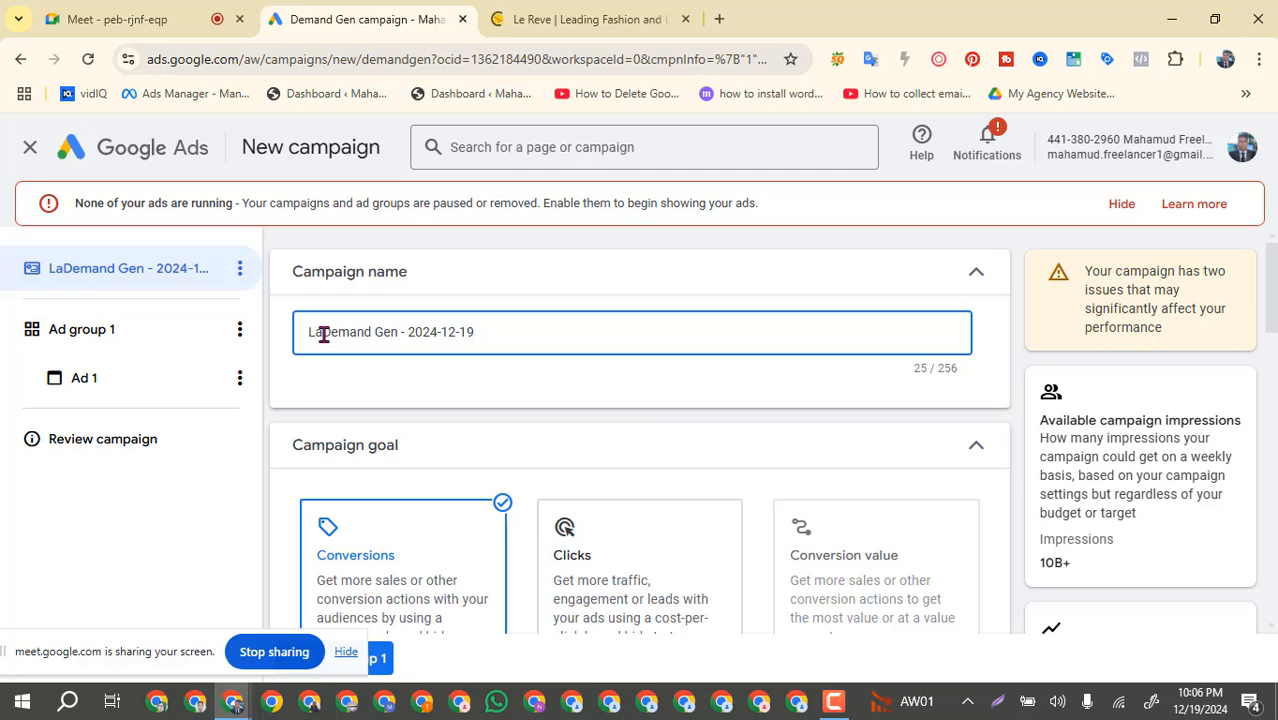
left_click_drag(323, 332, 281, 343)
key("ctrl+v")
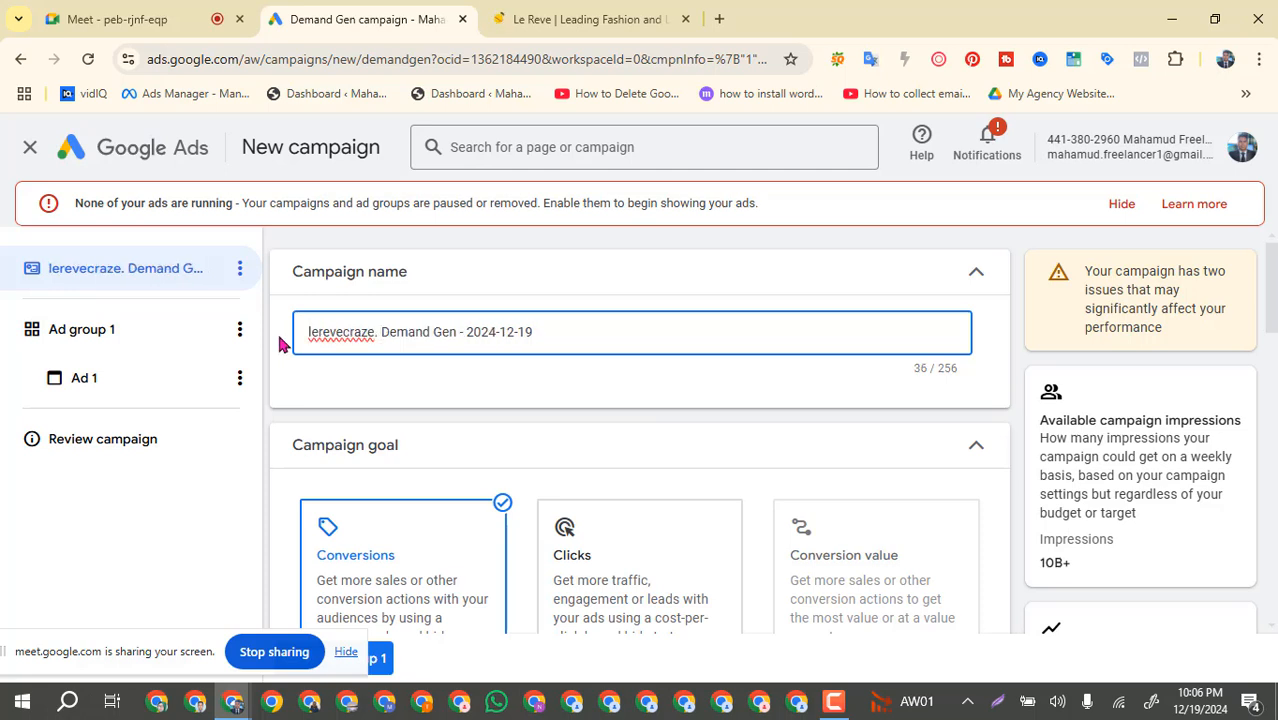
key("BackSpace")
key("BackSpace")
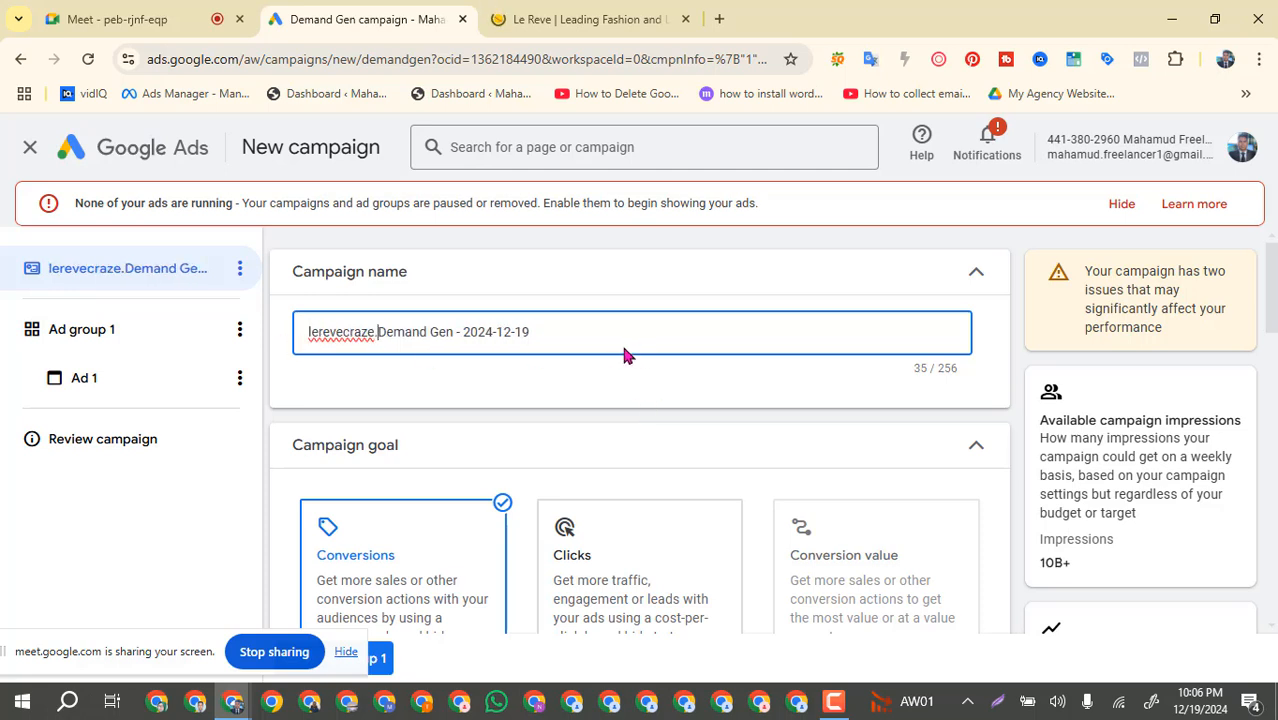
Review the campaign goal, conversion goals and target cost per action settings of the campaign.
scroll(652, 427, "down", 2)
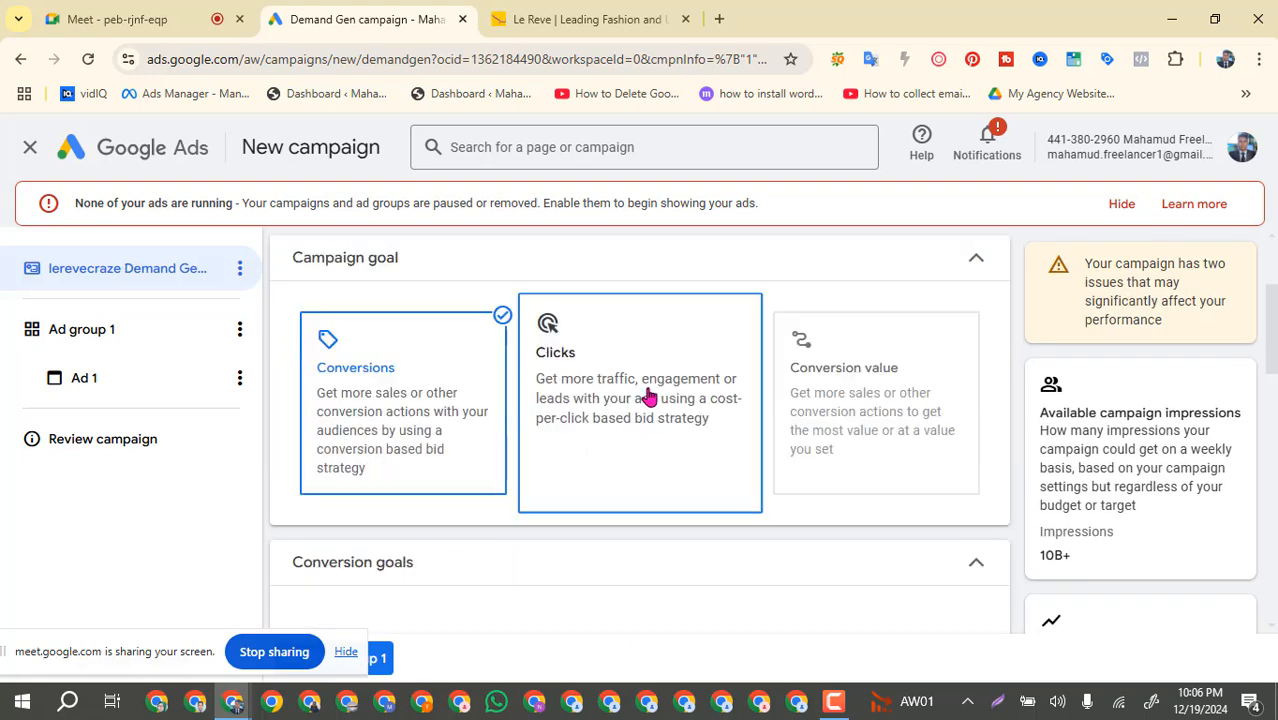
scroll(440, 428, "down", 3)
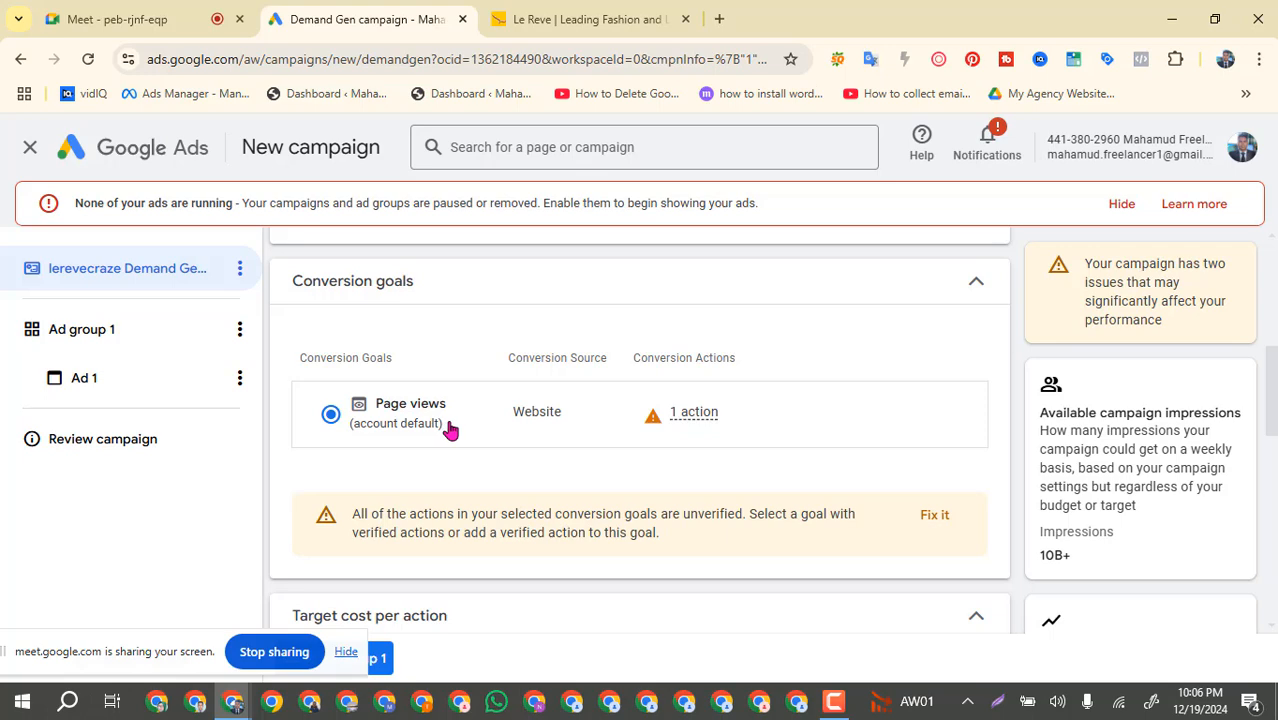
scroll(700, 400, "down", 2)
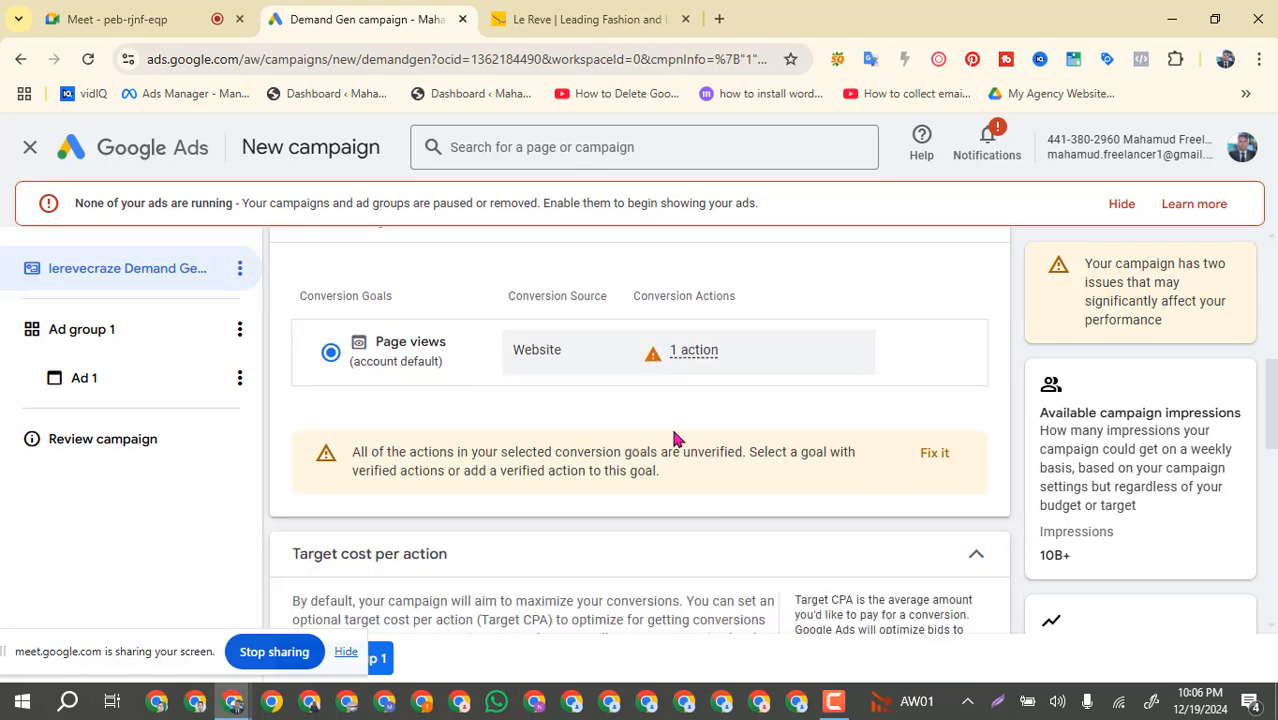
scroll(440, 415, "up", 2)
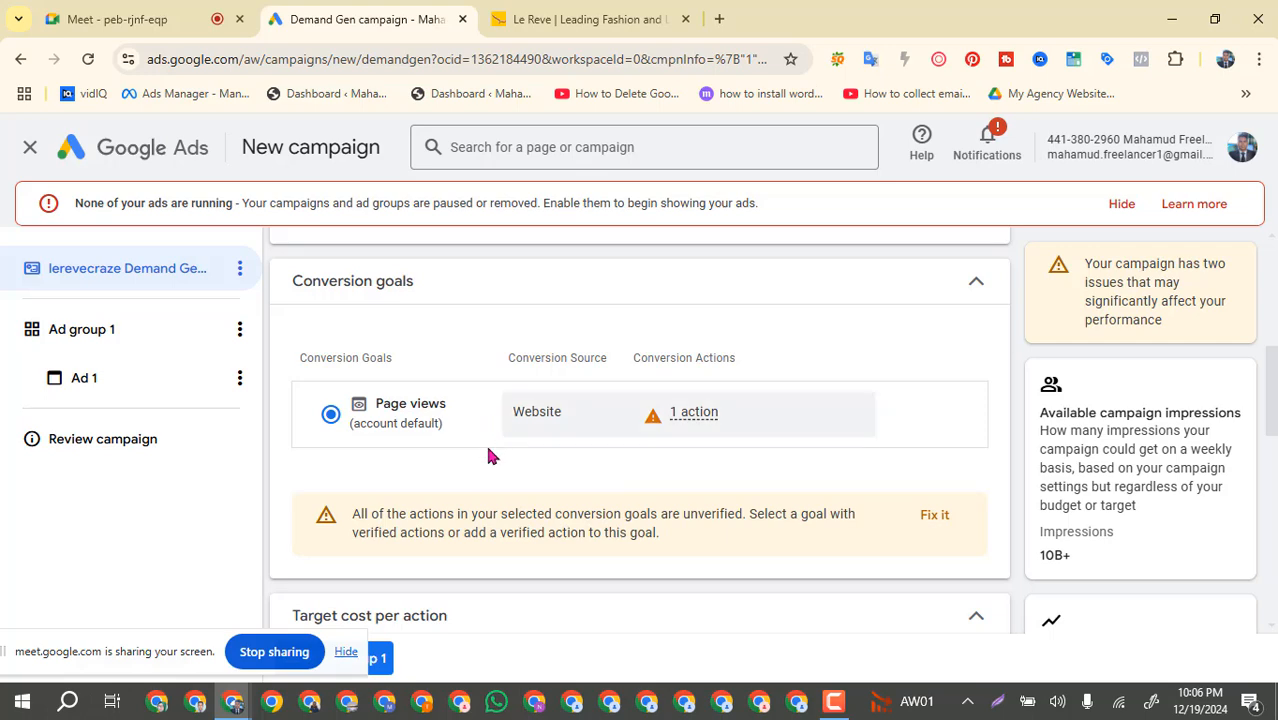
scroll(521, 446, "down", 1)
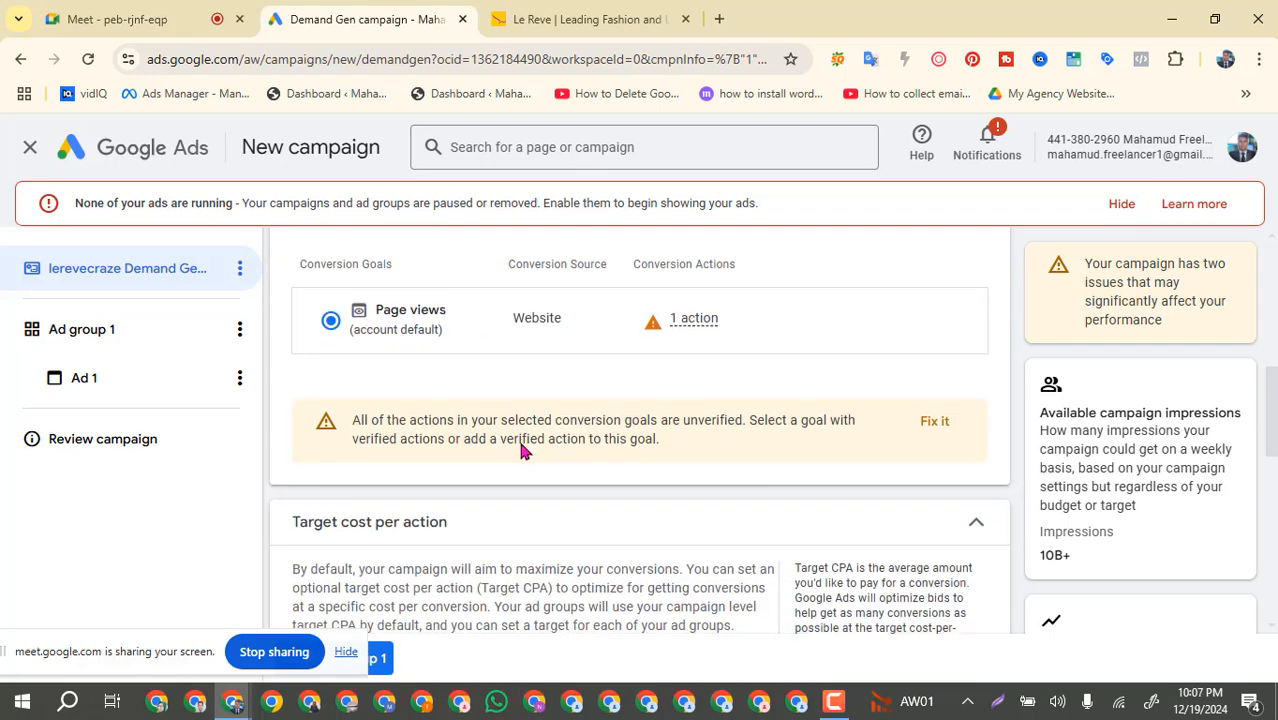
scroll(520, 446, "down", 3)
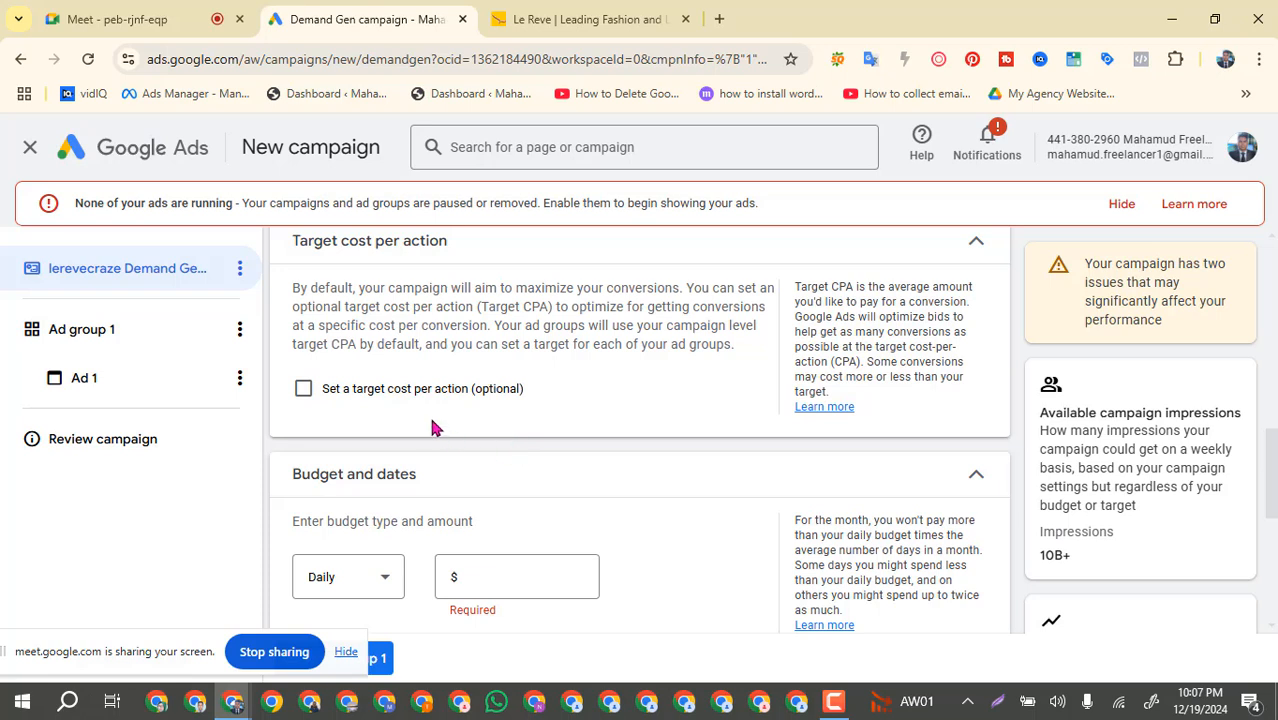
scroll(461, 495, "down", 1)
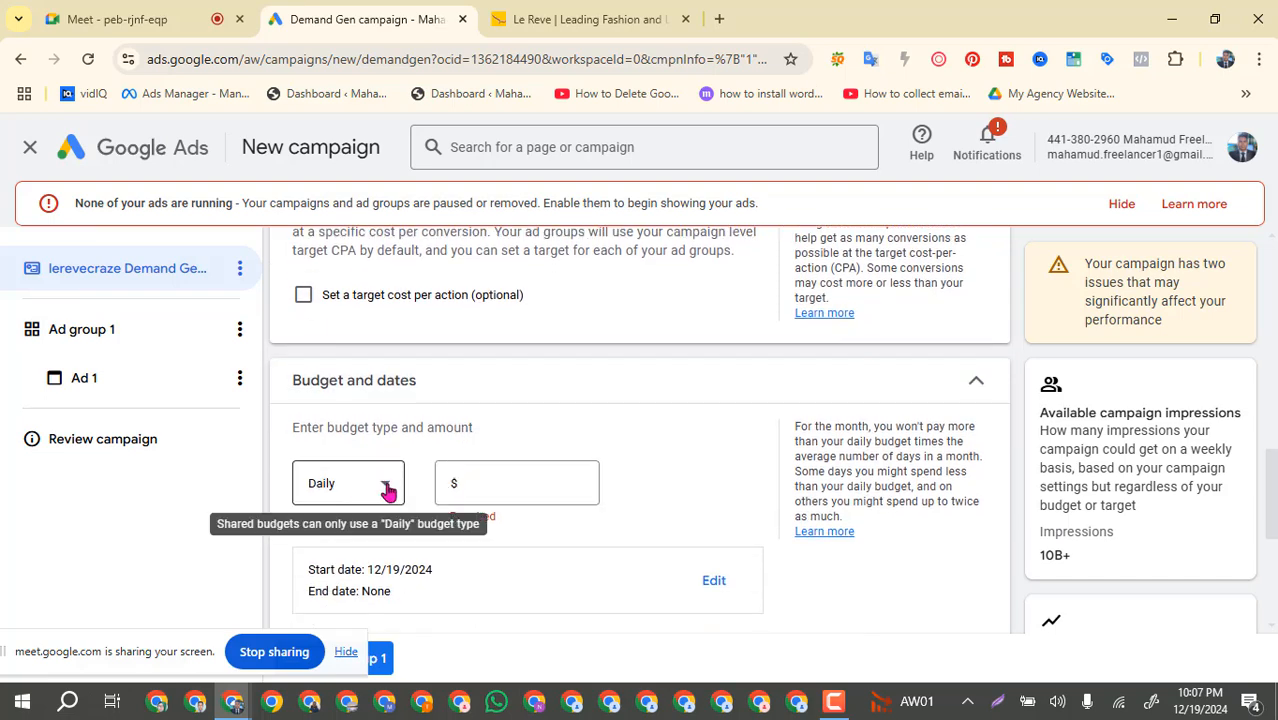
Look over the budget types and set a daily budget of $5.00.
left_click(385, 490)
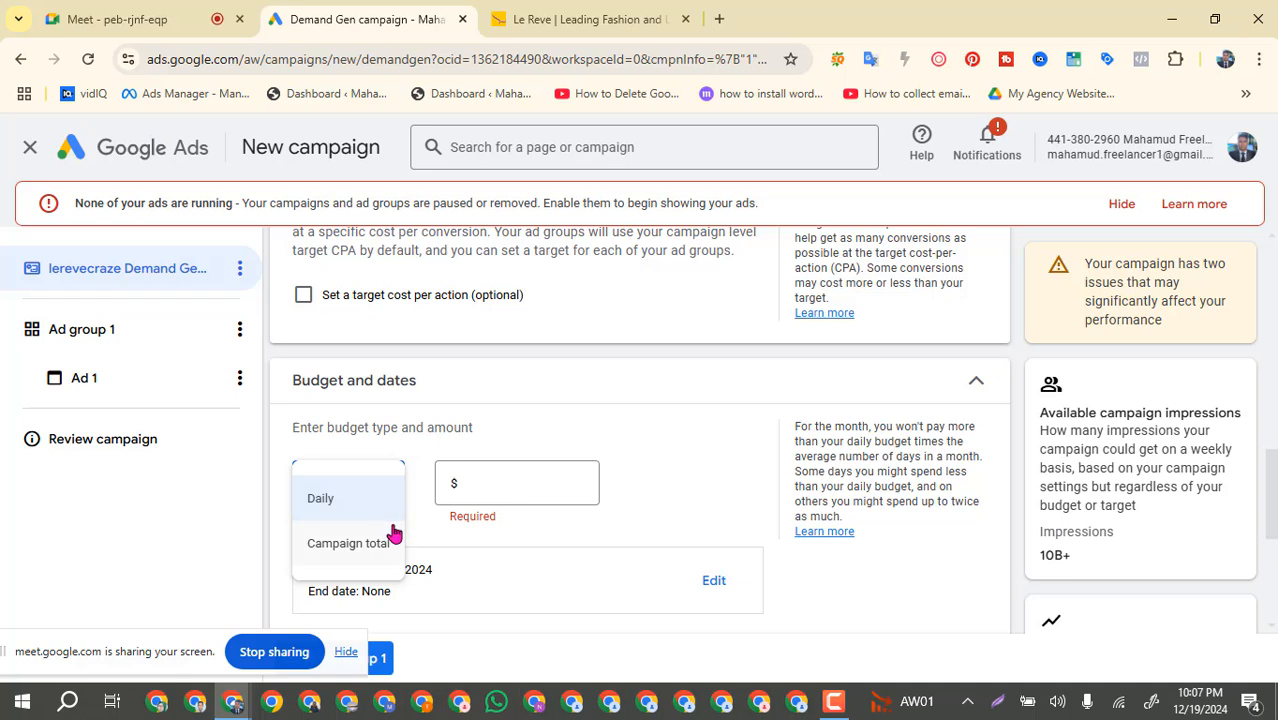
left_click(479, 485)
type("5")
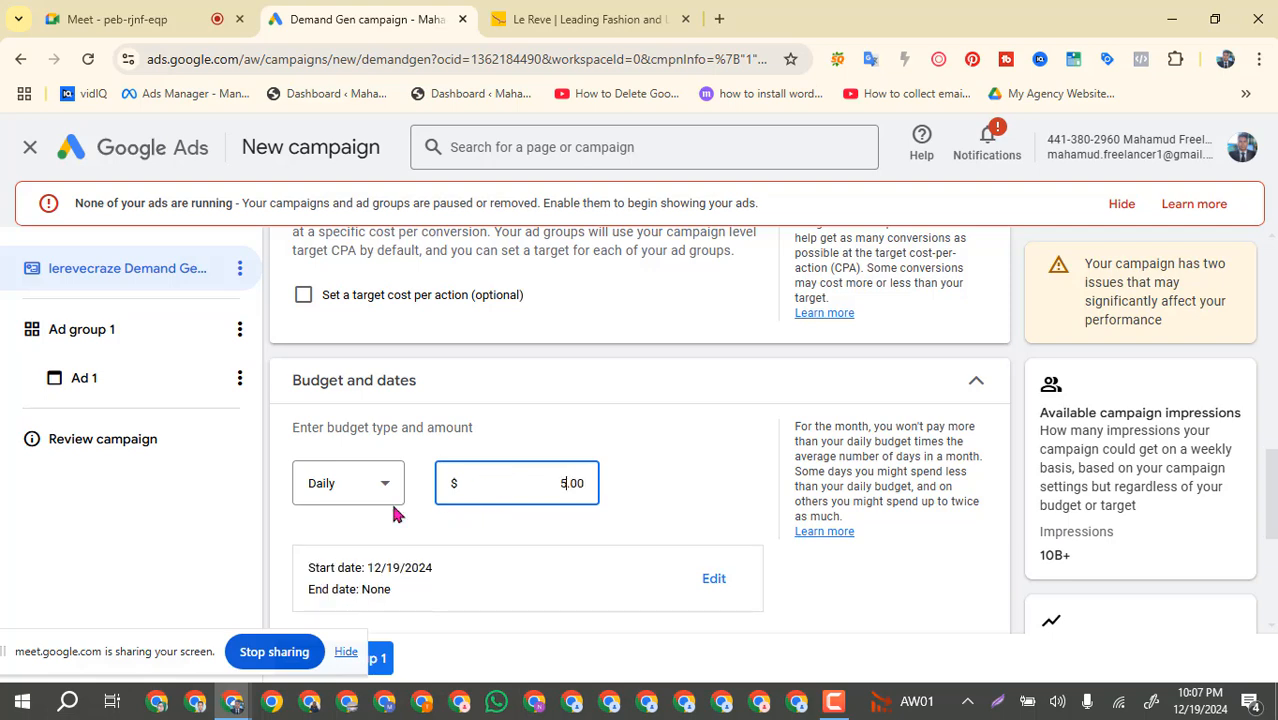
Switch the budget type to Campaign total and set the amount to $100.00.
scroll(655, 489, "down", 2)
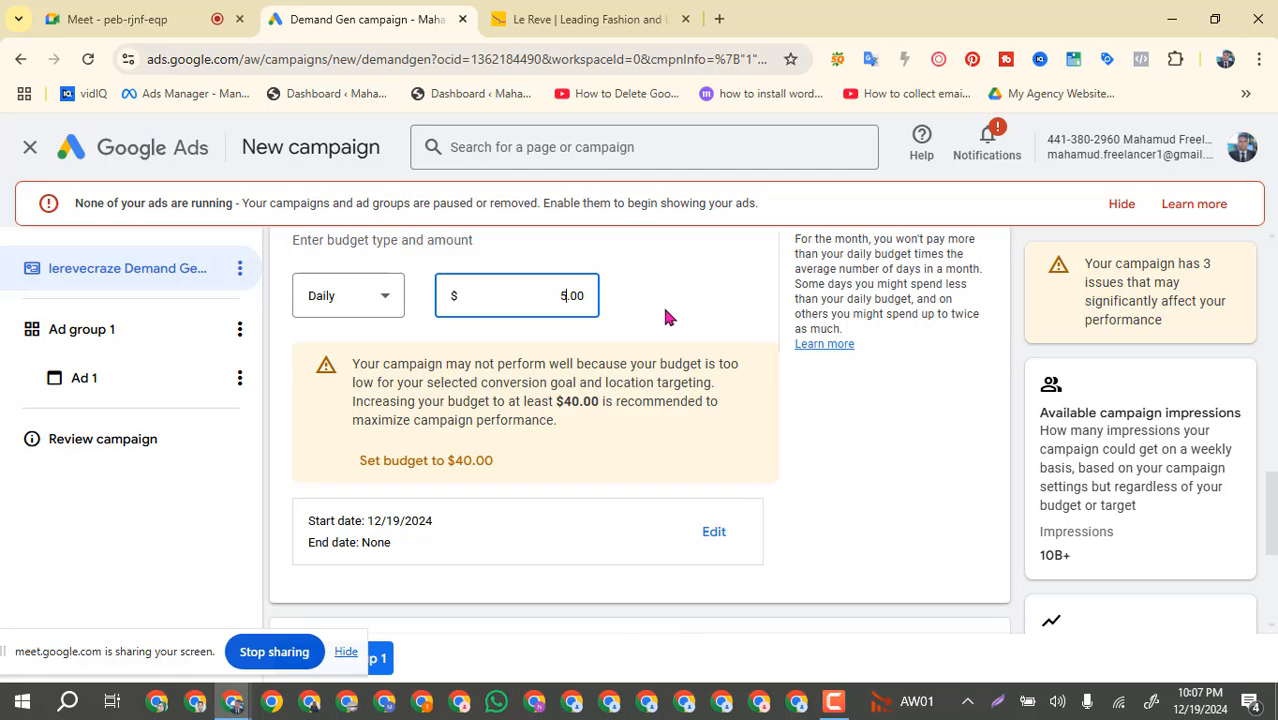
left_click(387, 296)
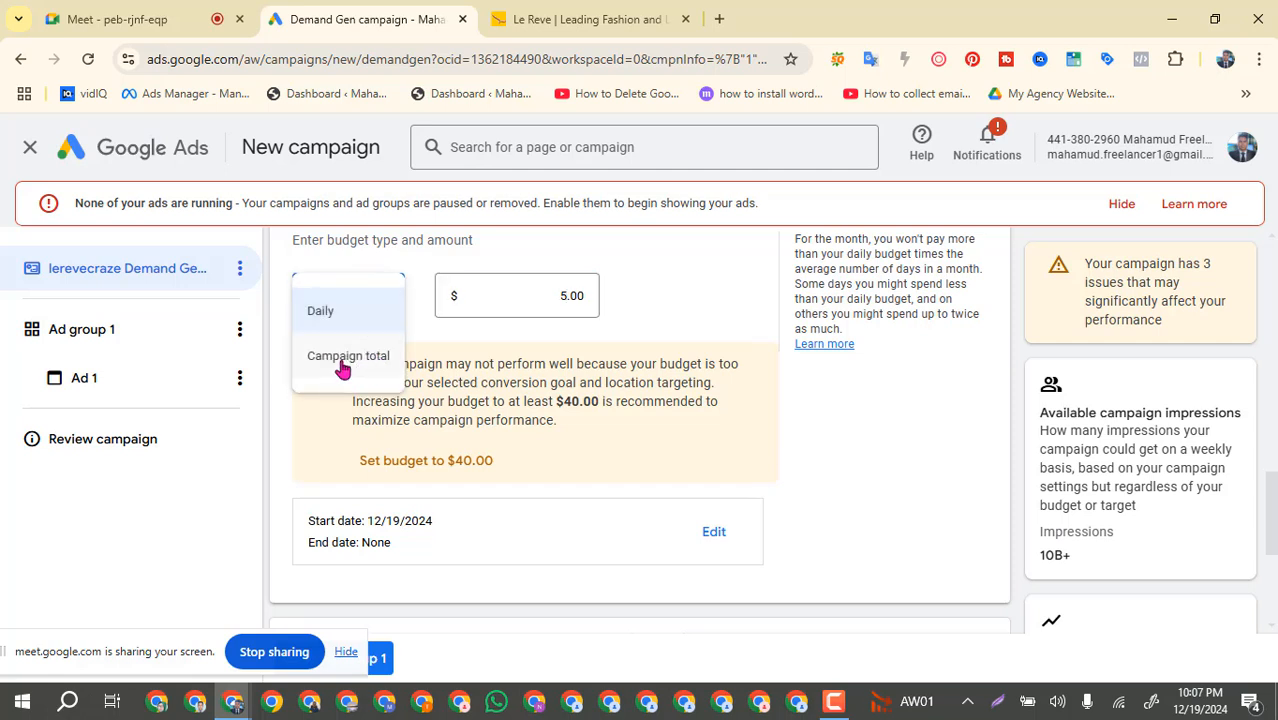
left_click(341, 362)
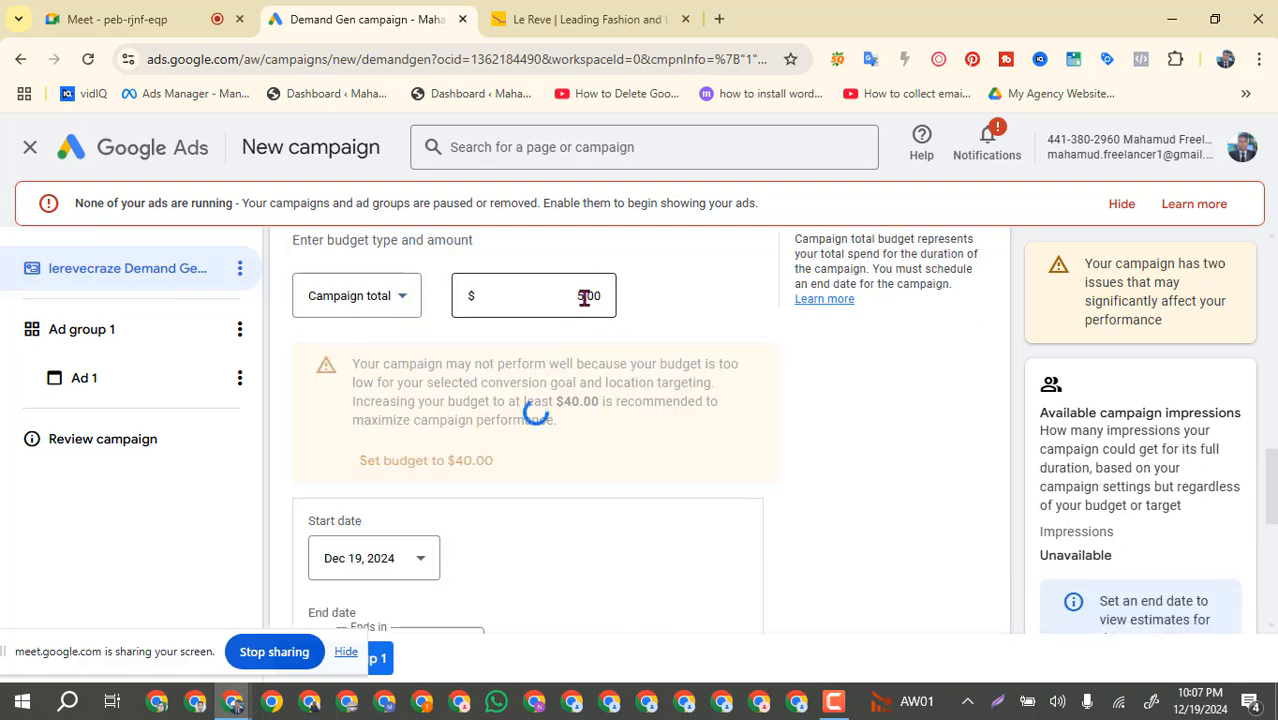
left_click(585, 298)
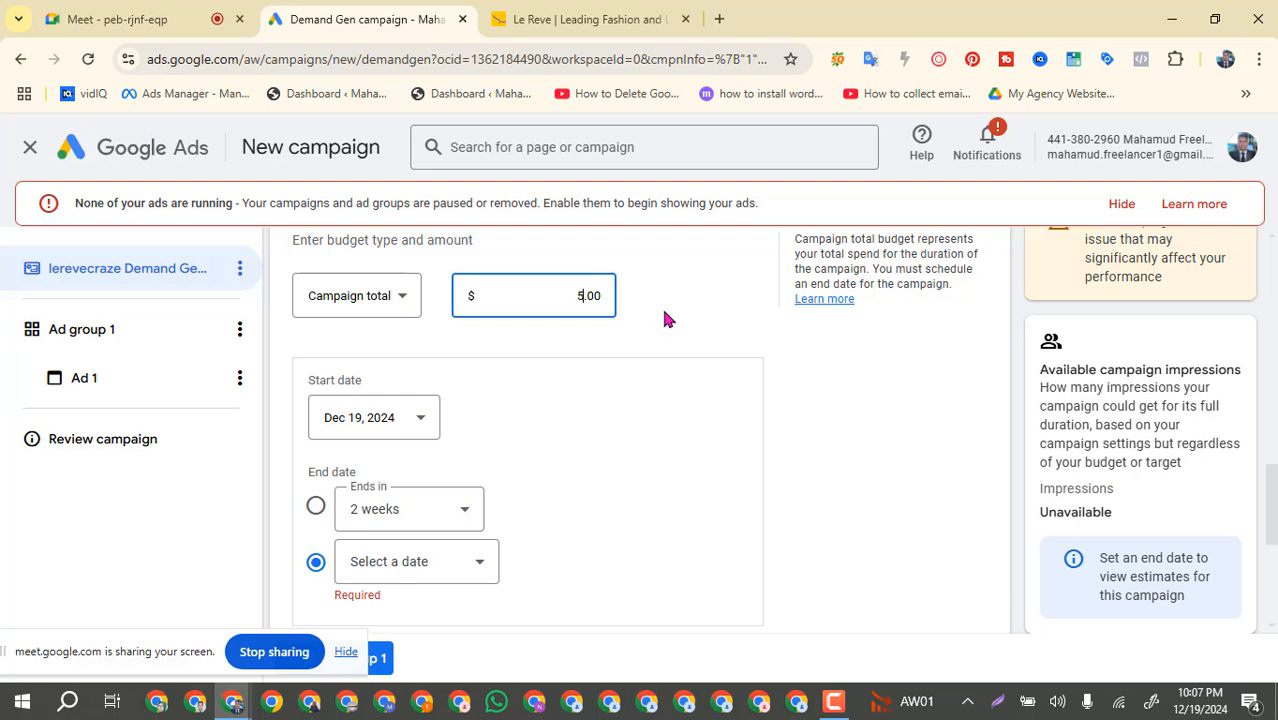
key("ctrl+a")
key("BackSpace")
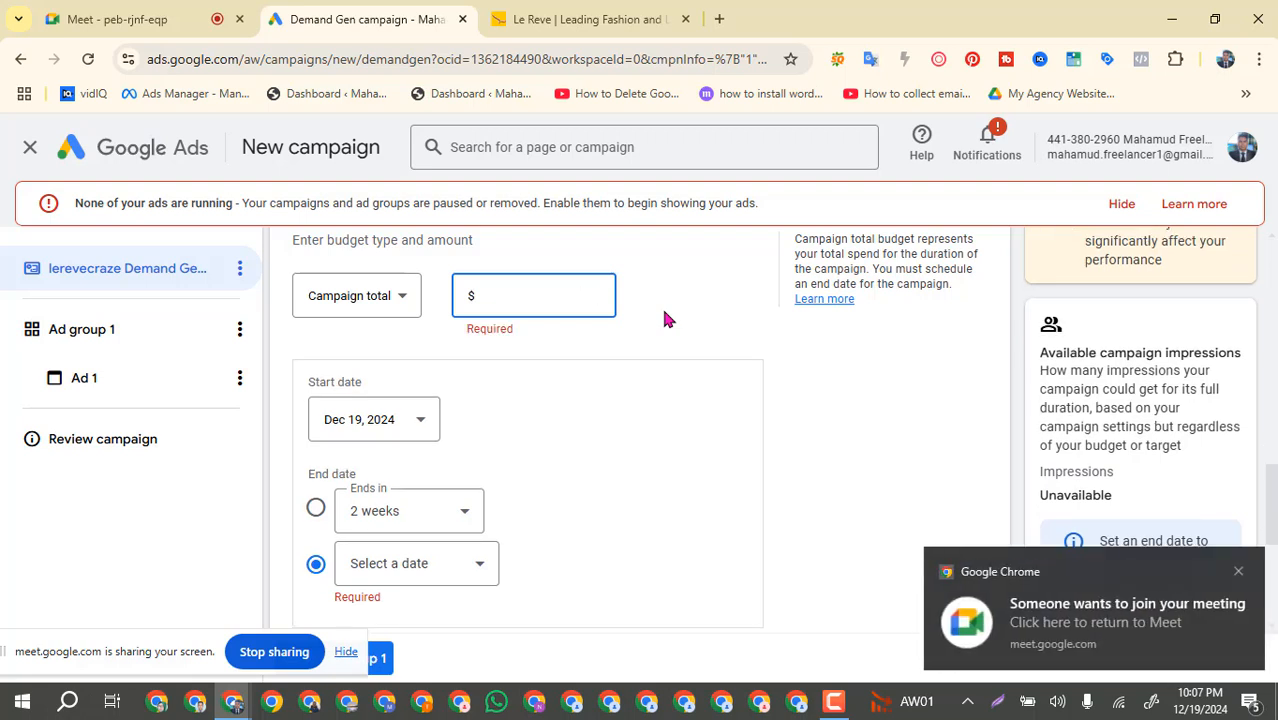
type("1")
type("00")
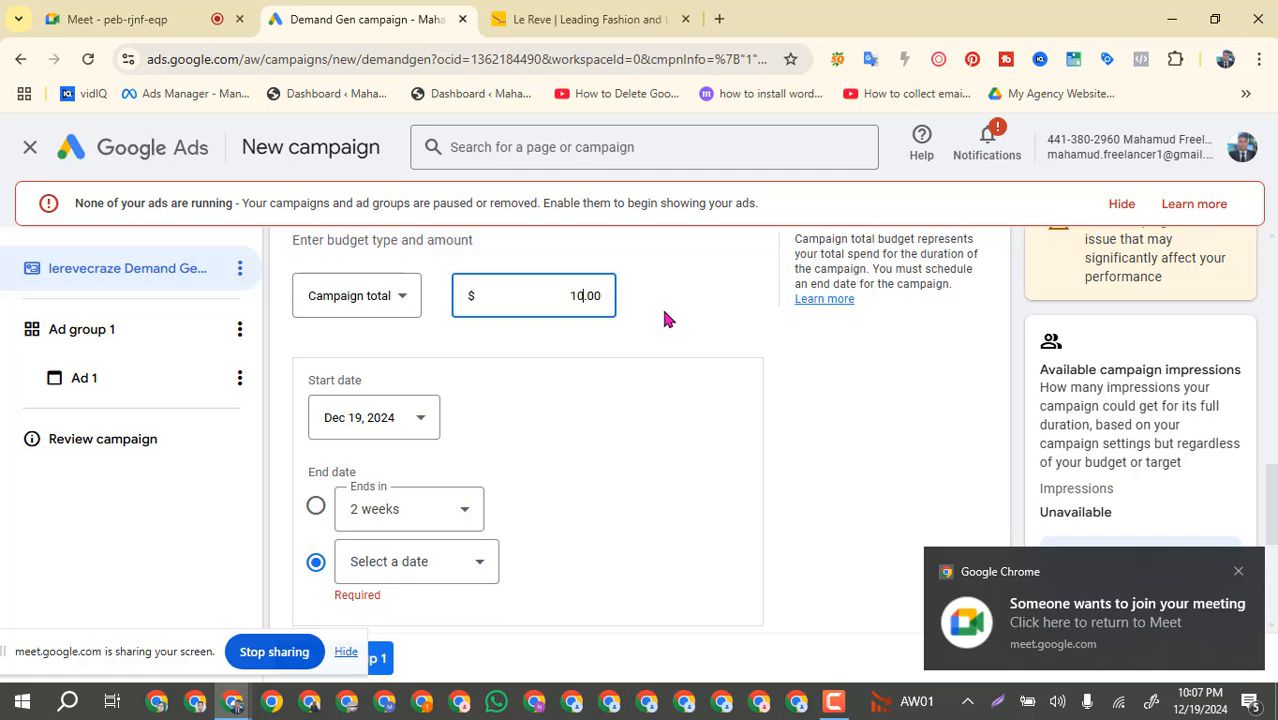
left_click(635, 332)
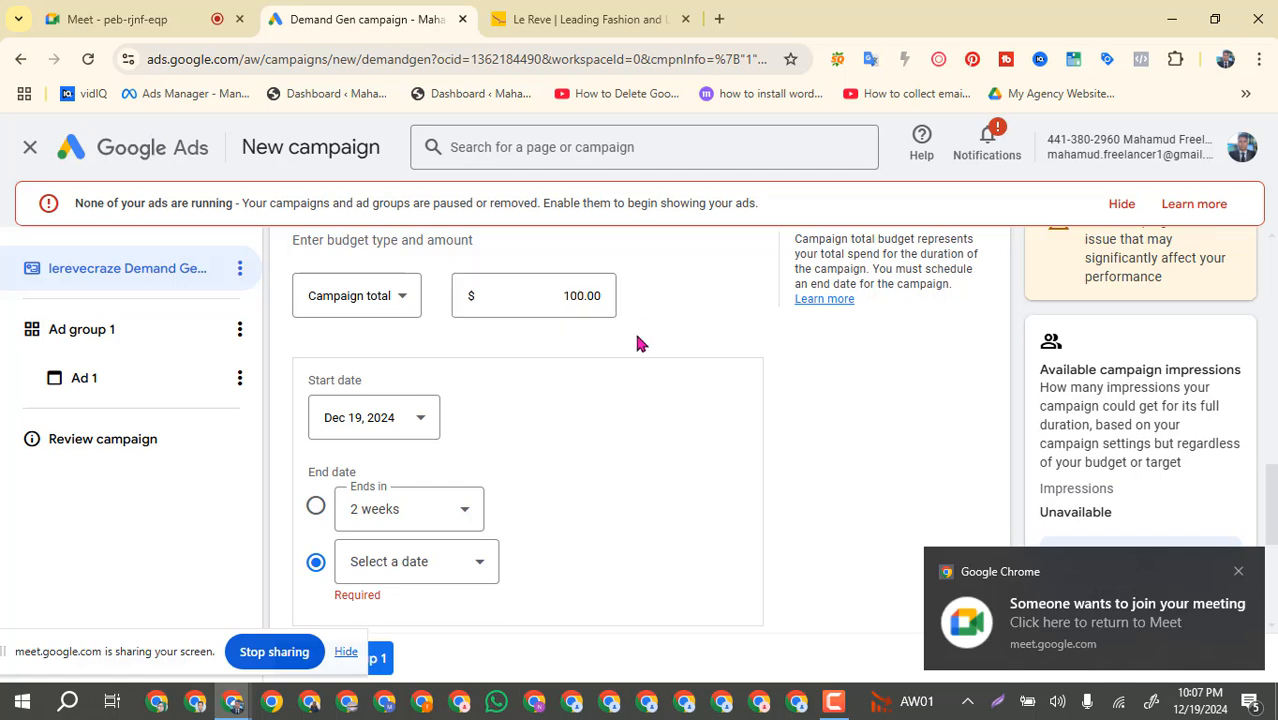
Set the campaign's start date to Dec 20, 2024 and have it end in 2 weeks.
scroll(423, 420, "down", 1)
scroll(425, 424, "down", 1)
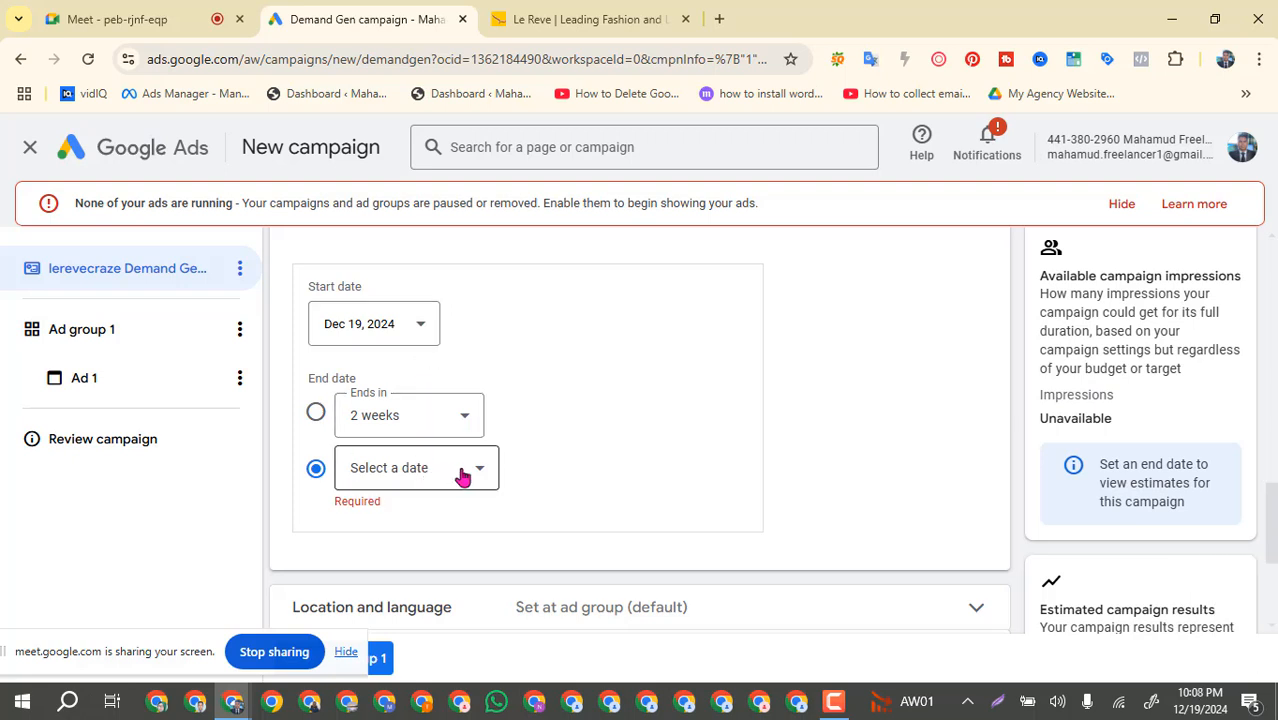
left_click(433, 336)
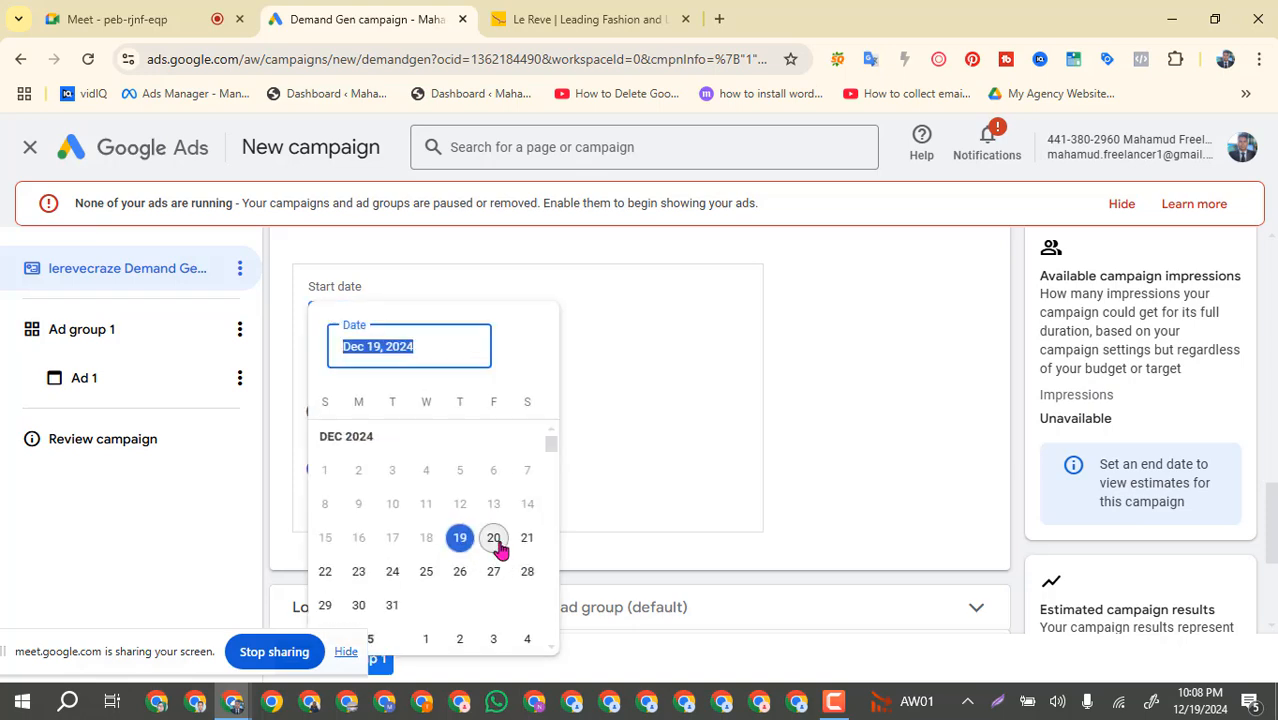
left_click(494, 539)
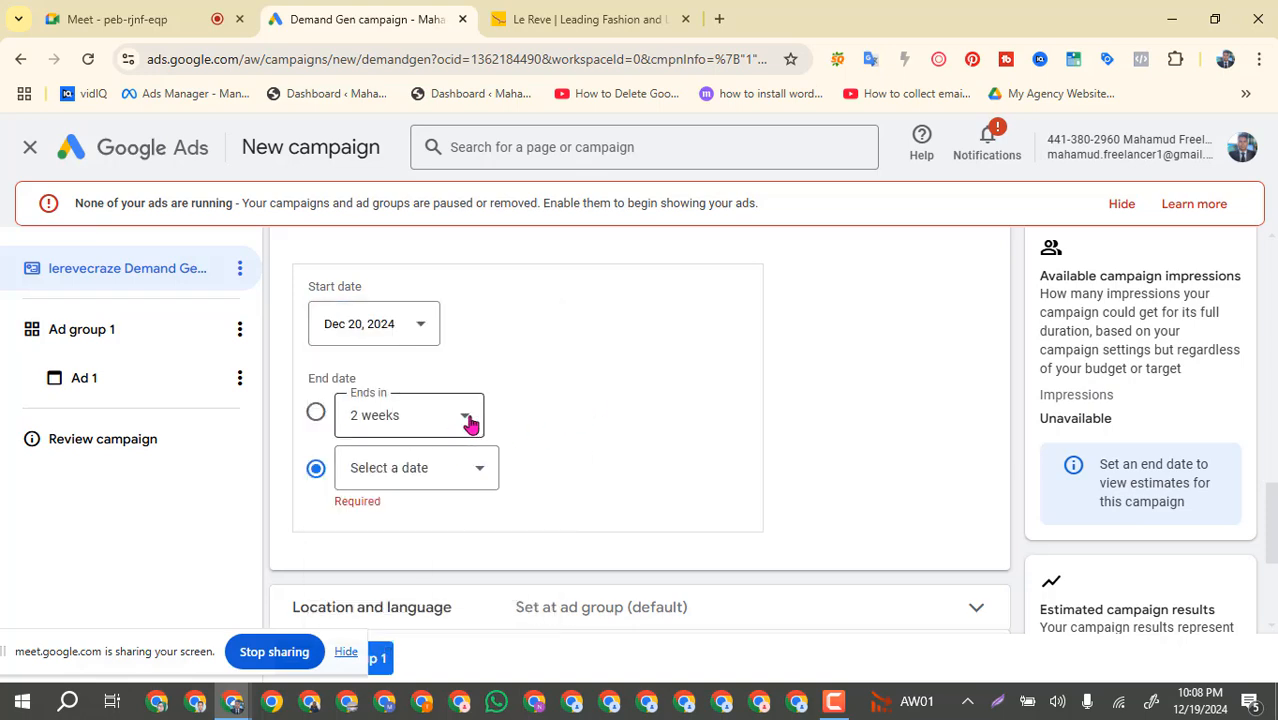
left_click(470, 420)
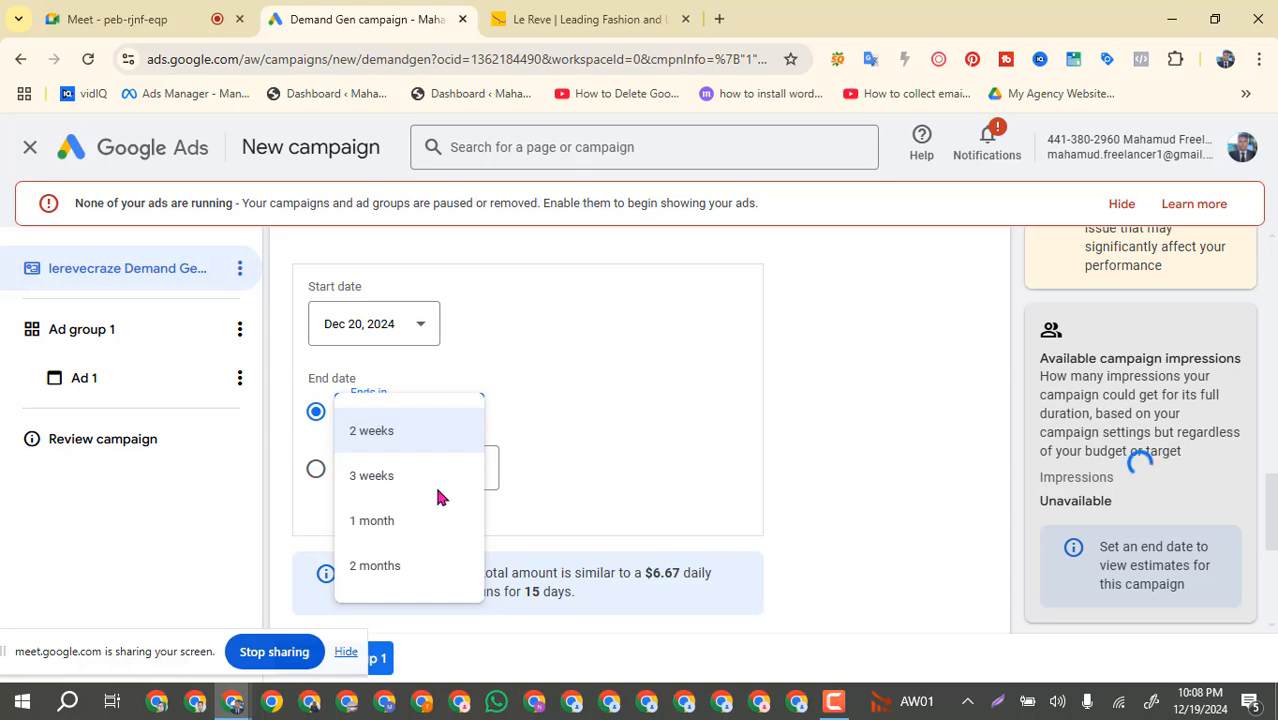
left_click(646, 410)
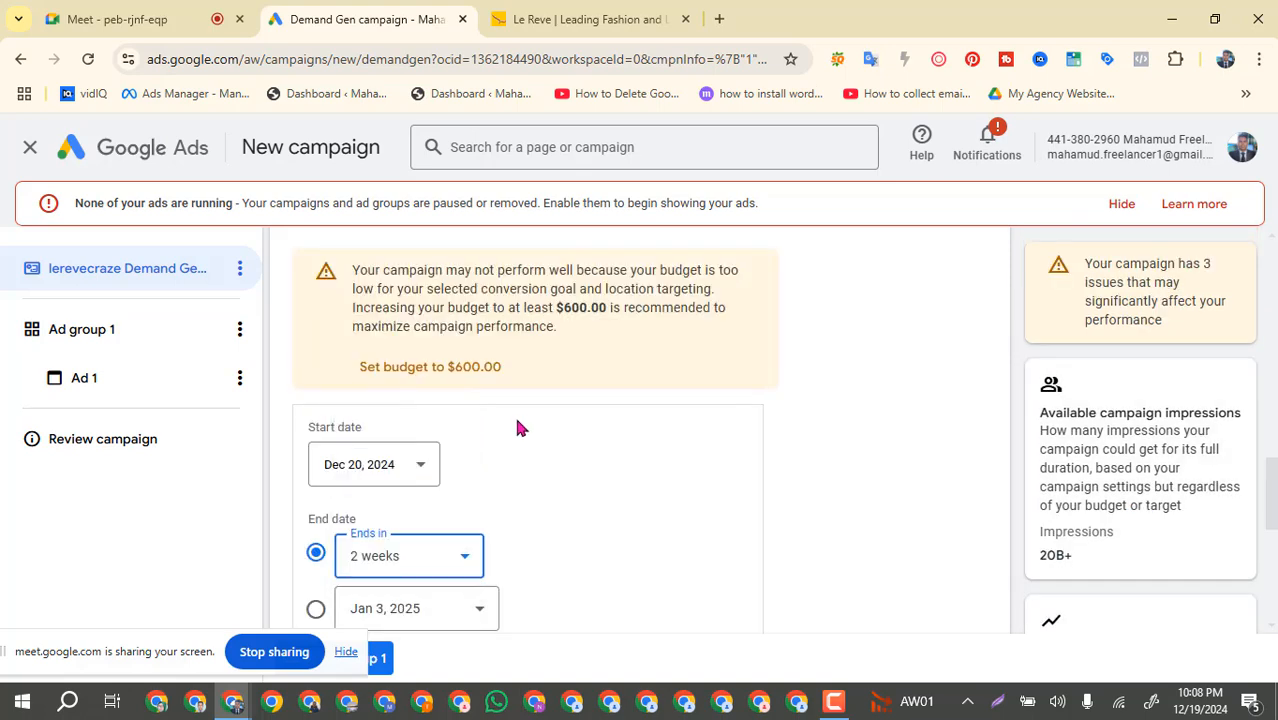
Set the campaign to end on the specific date Jan 29, 2025, and check the resulting daily budget equivalent.
scroll(473, 460, "down", 2)
left_click(478, 428)
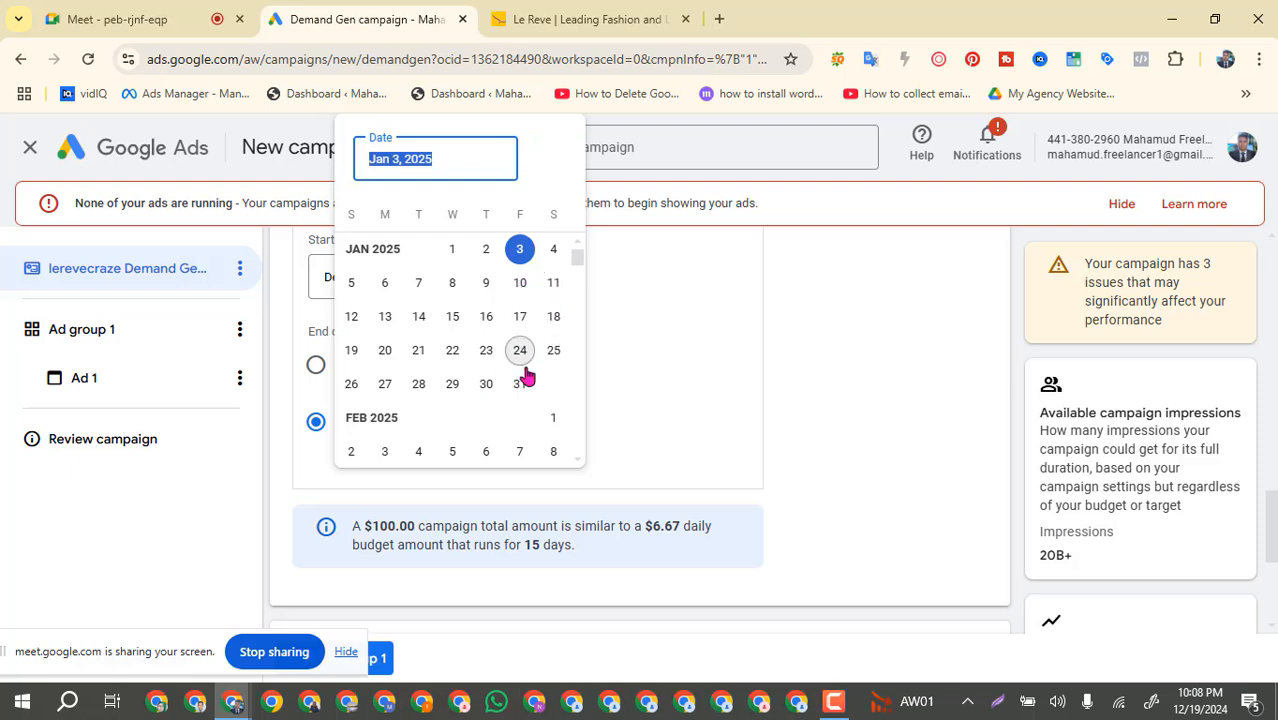
left_click(452, 384)
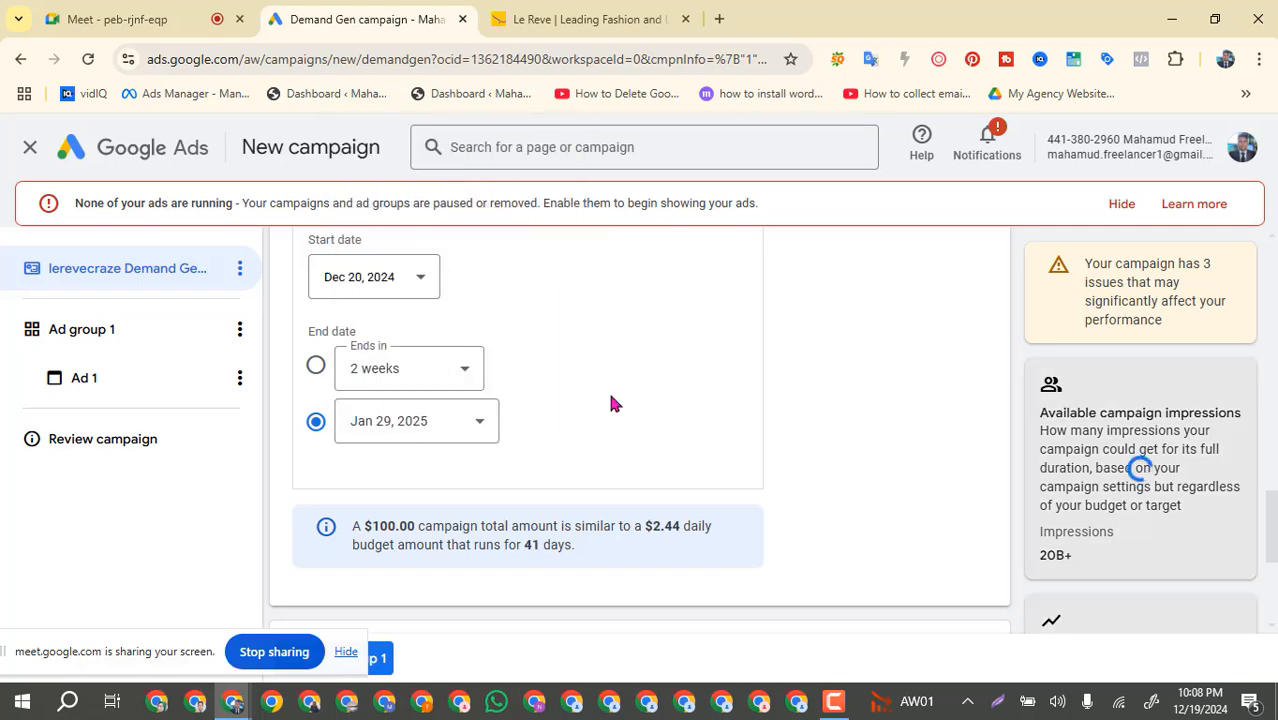
scroll(612, 403, "down", 2)
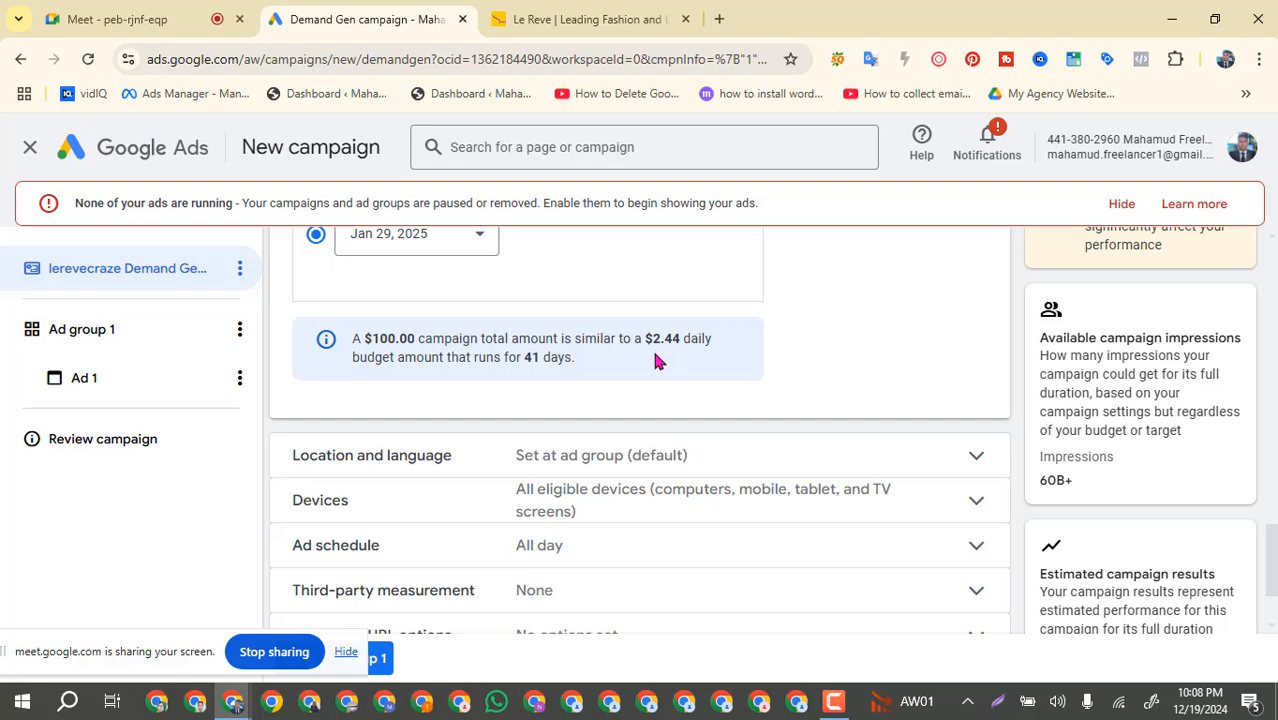
scroll(655, 360, "up", 1)
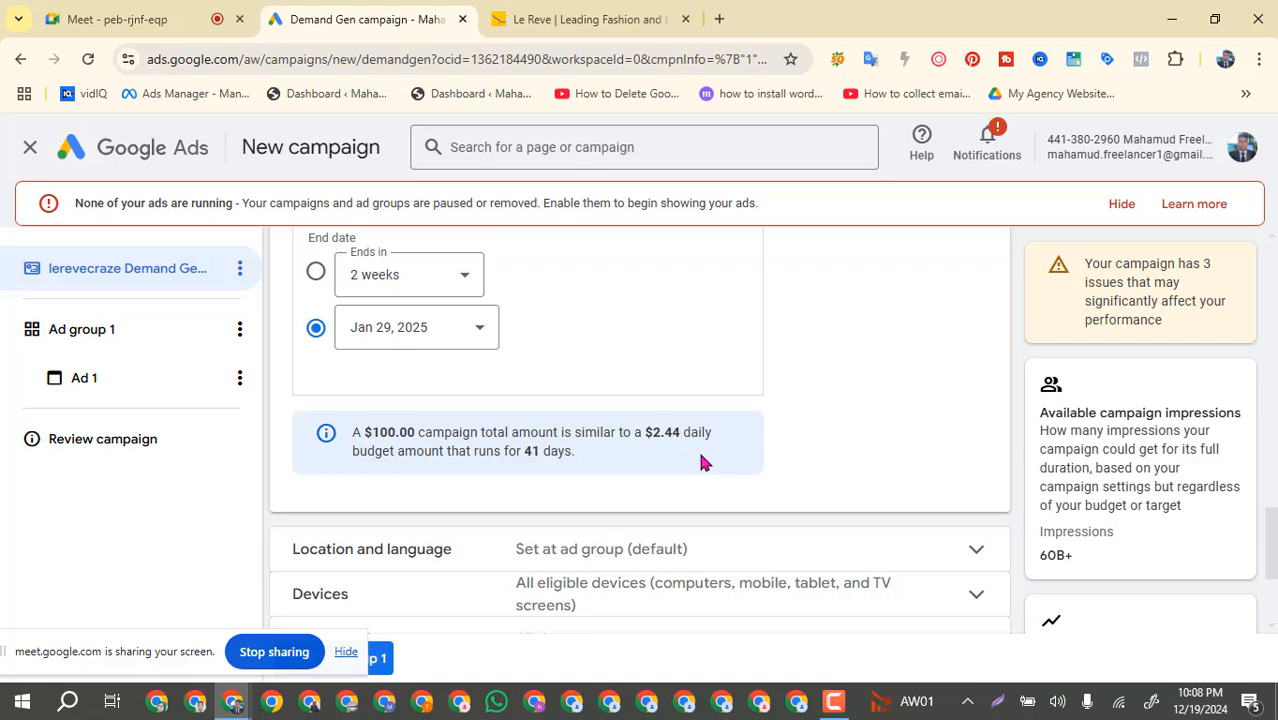
Open the Location and language settings and read the recommendations on campaign-level versus ad group-level targeting.
scroll(700, 460, "down", 2)
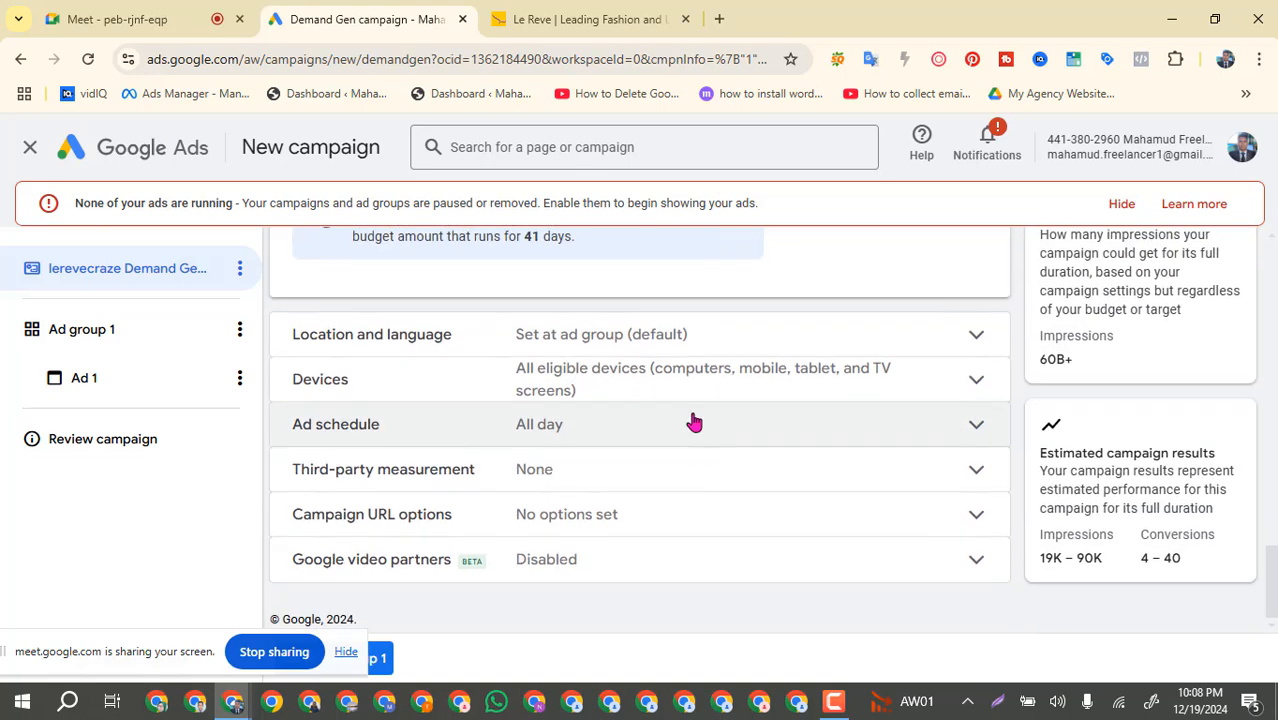
left_click(457, 343)
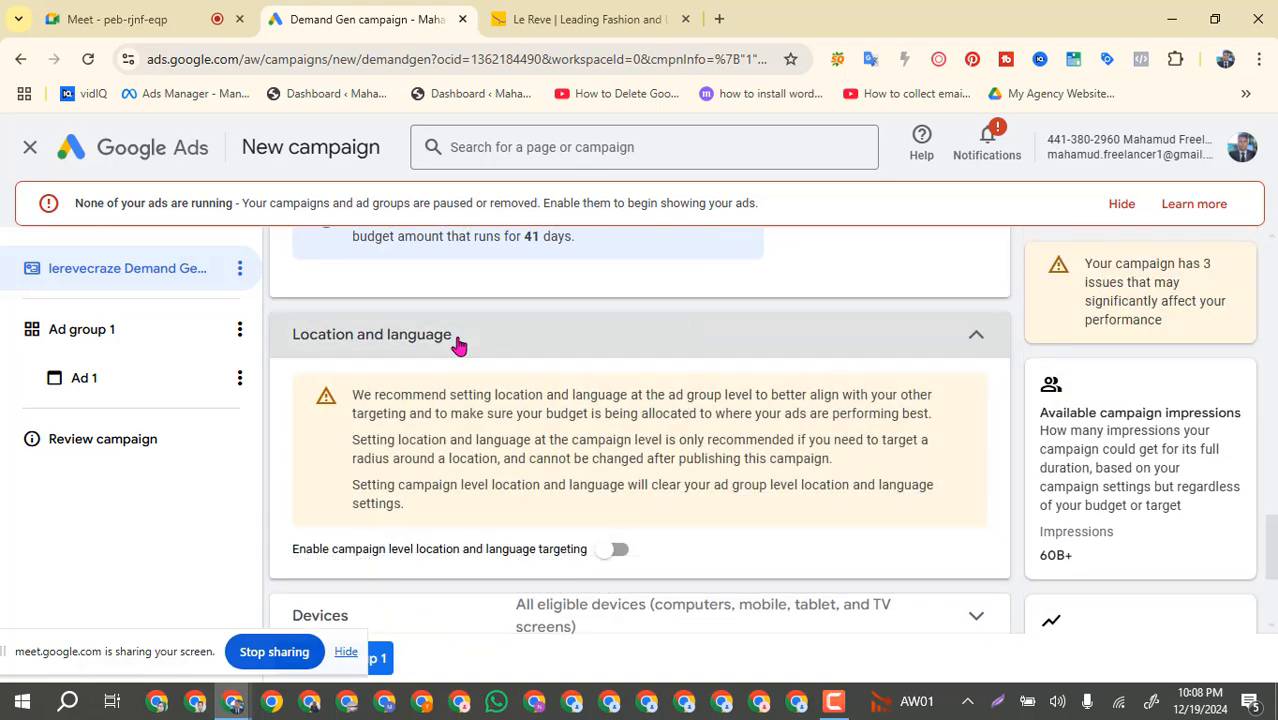
scroll(625, 393, "down", 1)
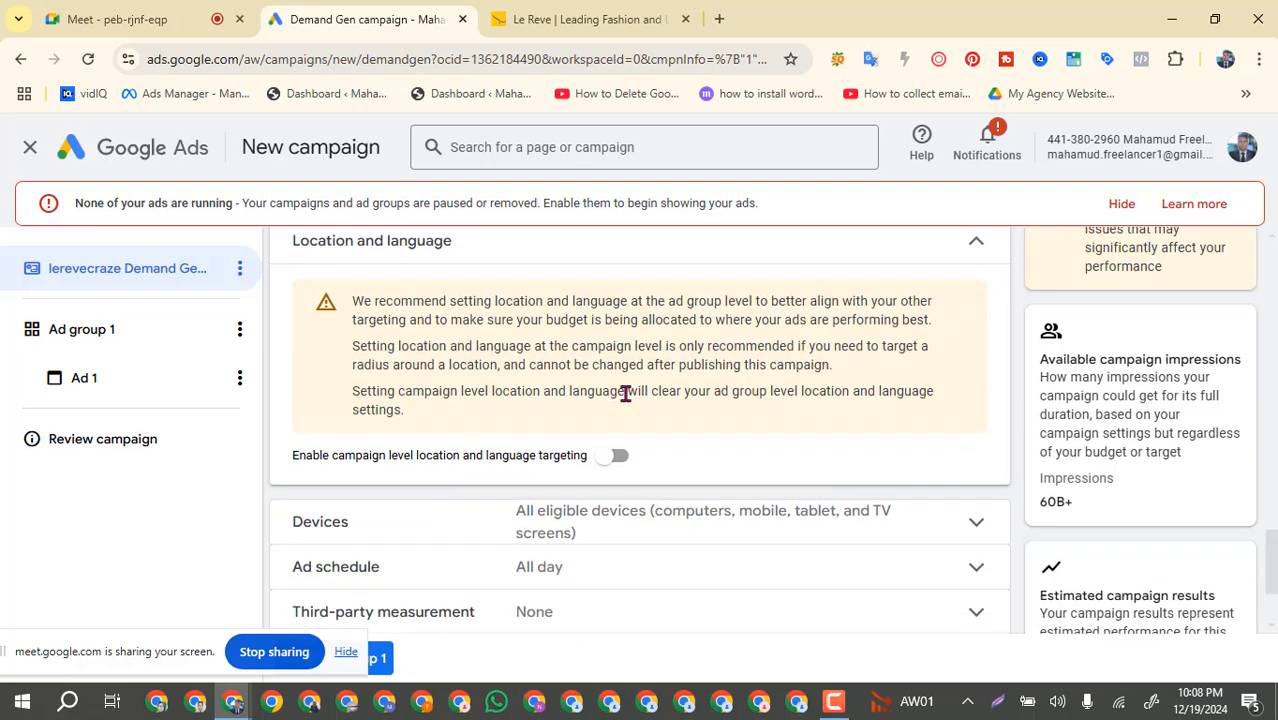
scroll(625, 393, "down", 1)
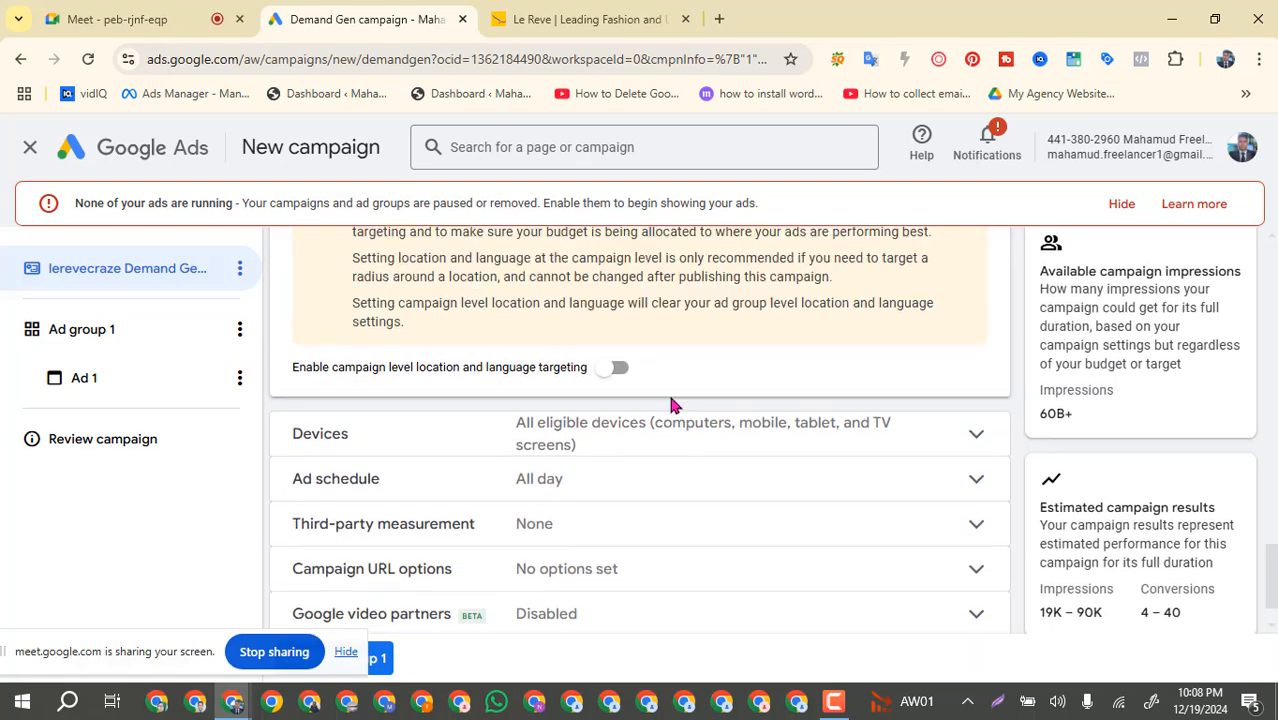
scroll(680, 410, "up", 1)
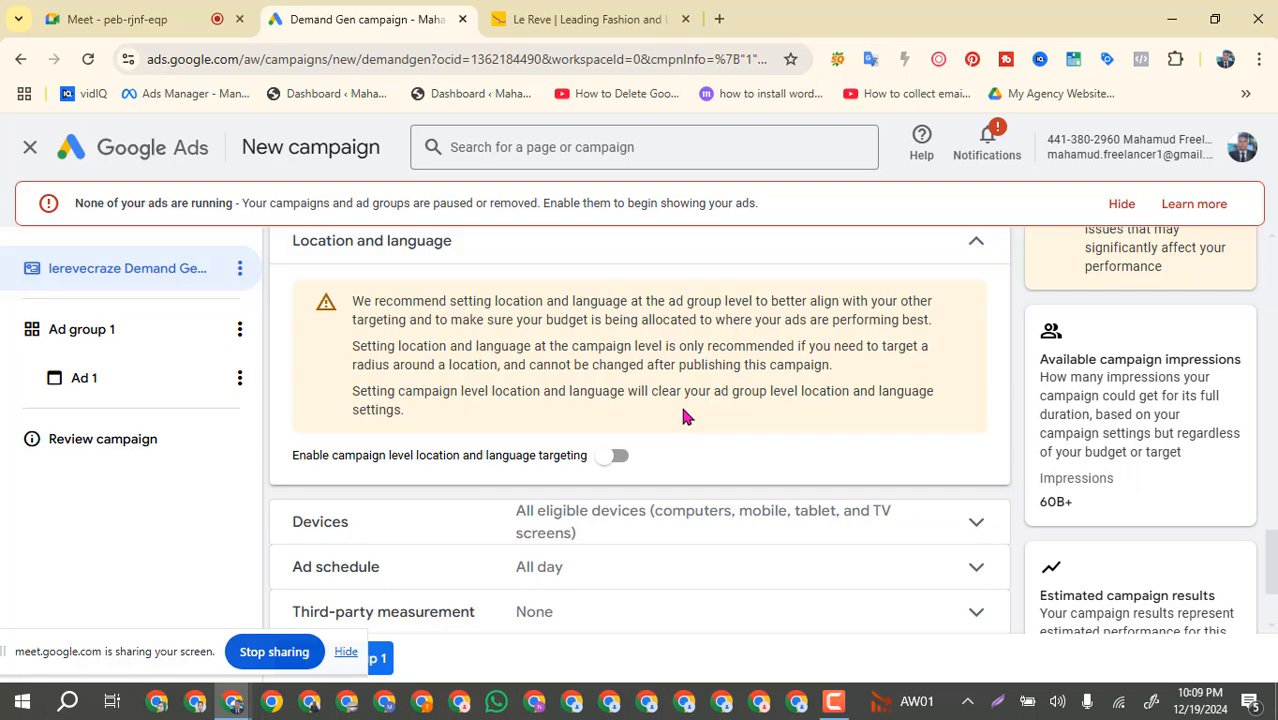
scroll(600, 405, "up", 3)
scroll(513, 367, "down", 2)
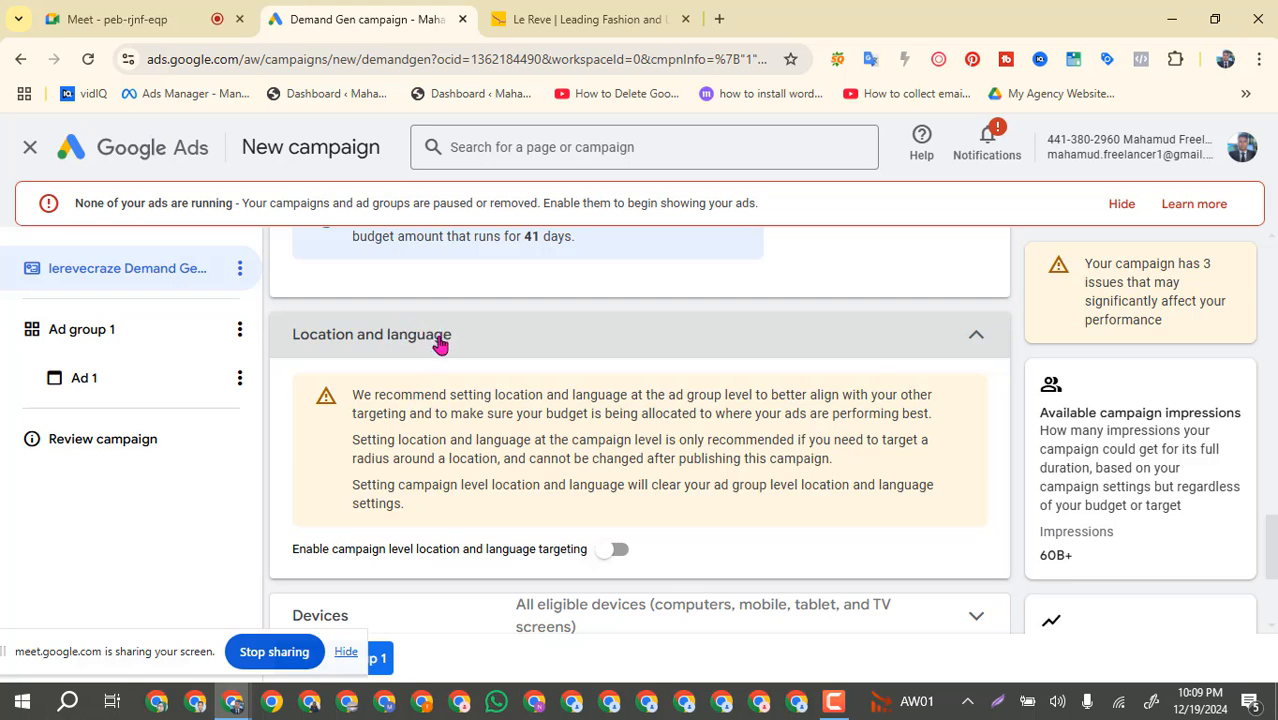
Enable campaign level location and language targeting to look over the Locations and Languages options, and disable it again.
left_click(614, 553)
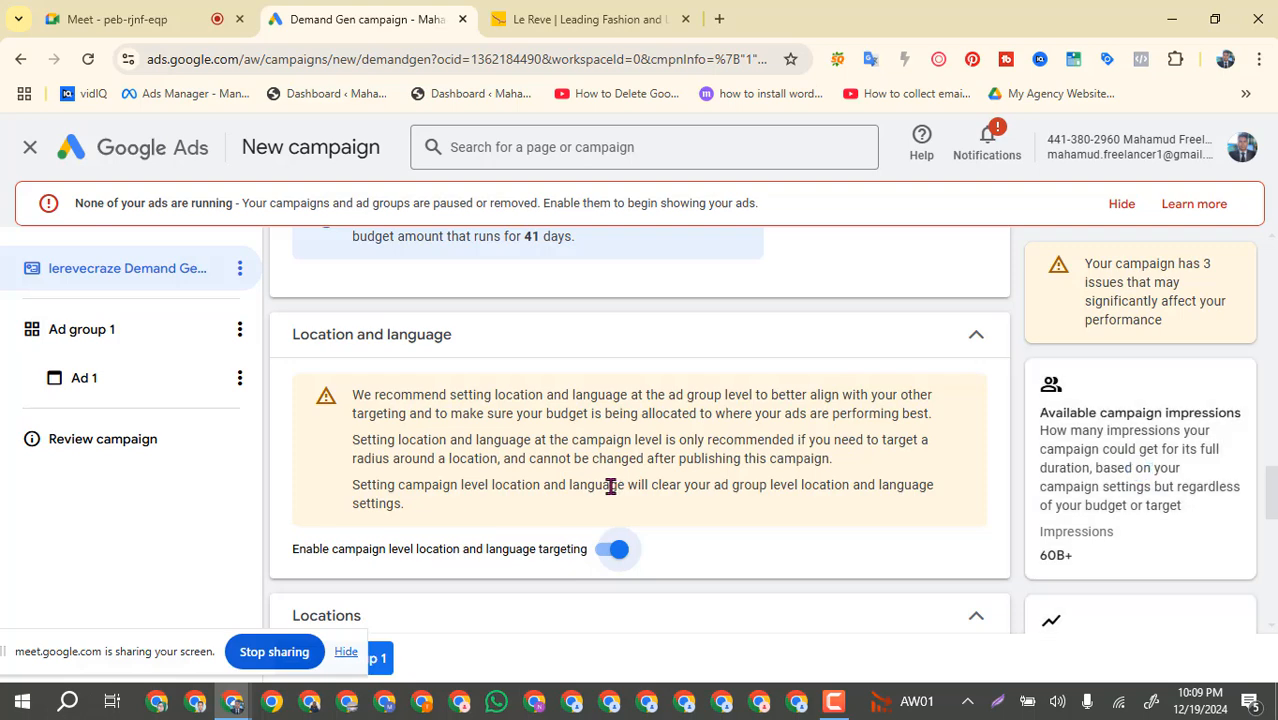
scroll(611, 486, "down", 2)
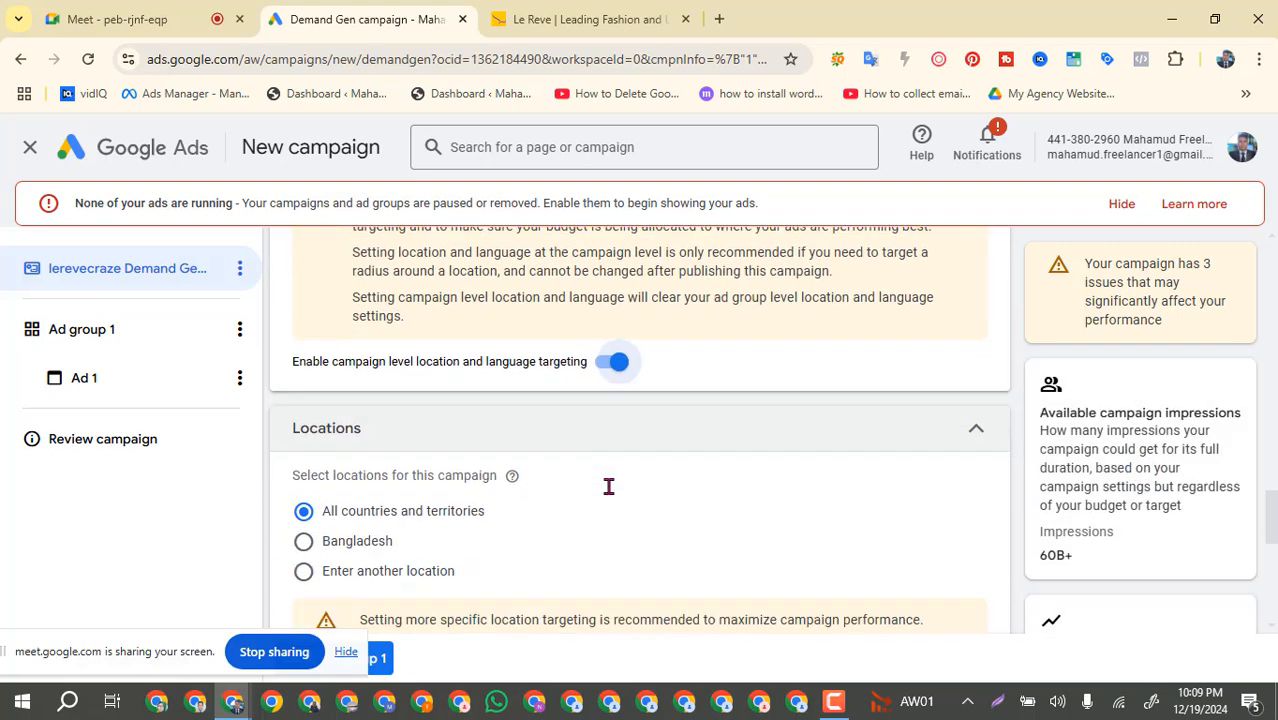
scroll(594, 408, "down", 2)
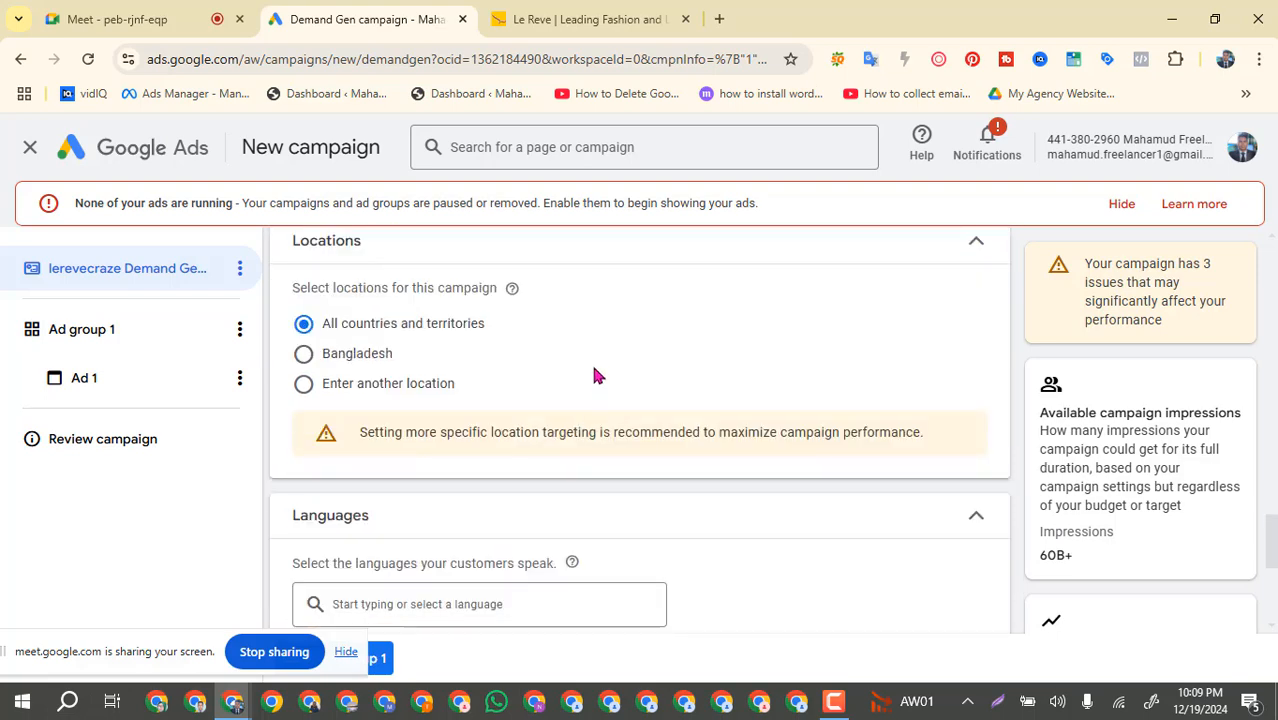
scroll(585, 374, "up", 2)
scroll(534, 410, "up", 2)
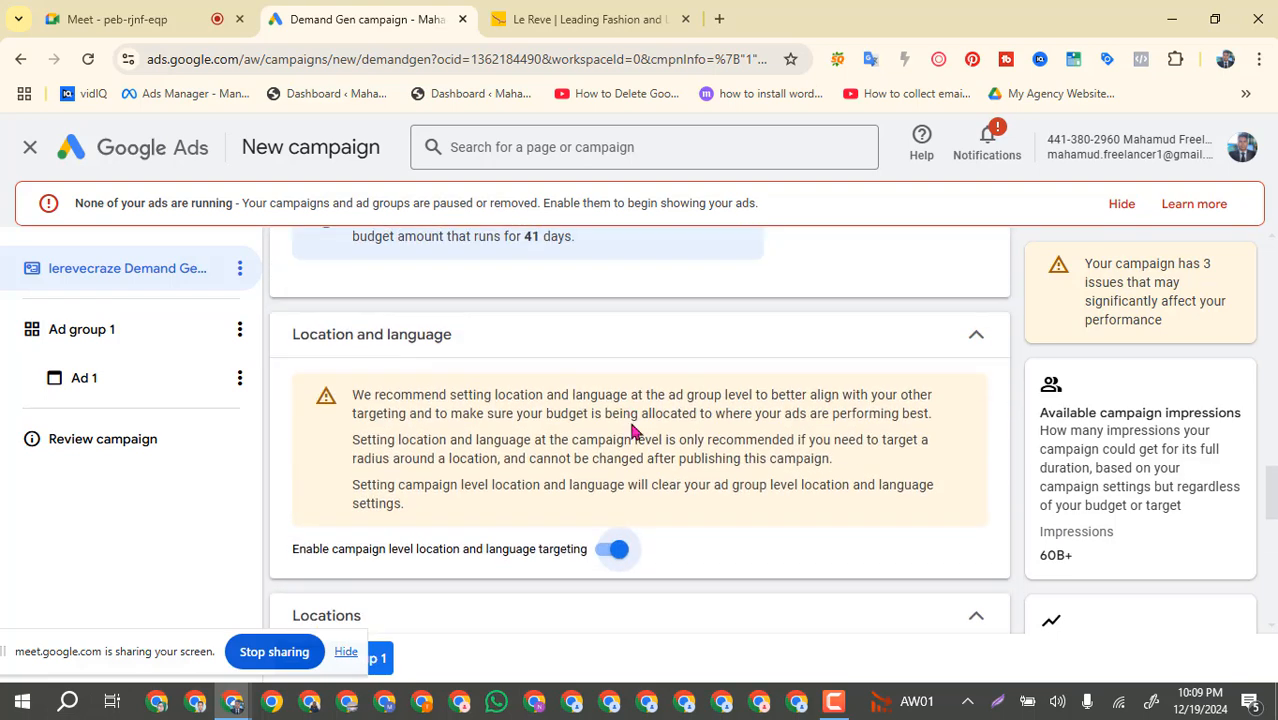
left_click(616, 549)
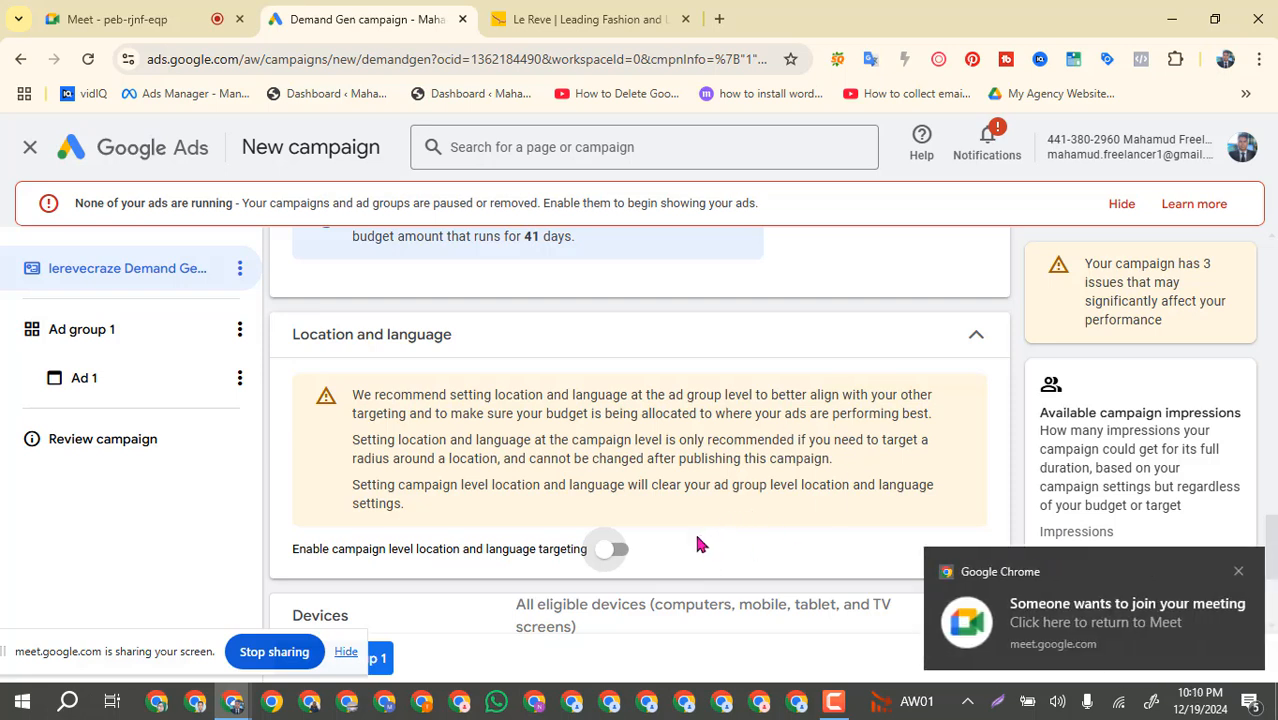
Admit the waiting participant in Google Meet, return to the Google Ads campaign and move the screen-sharing bar clear of the campaign controls.
left_click(120, 19)
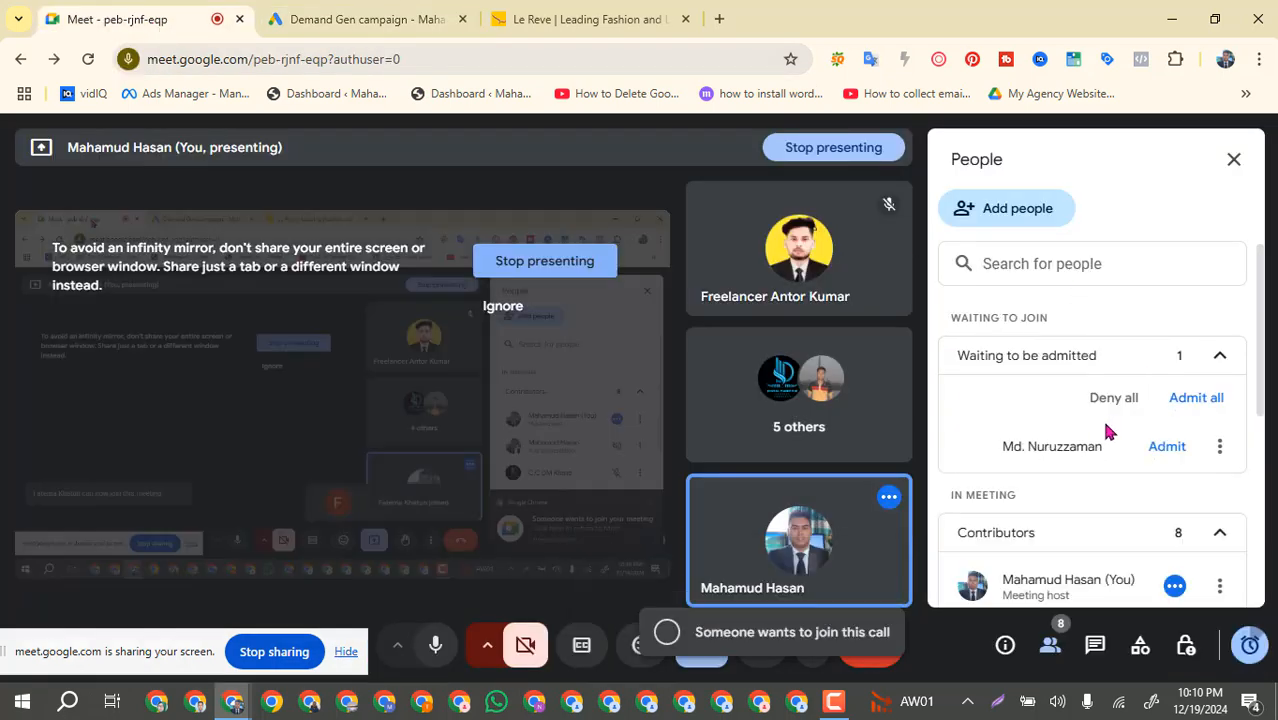
left_click(1166, 447)
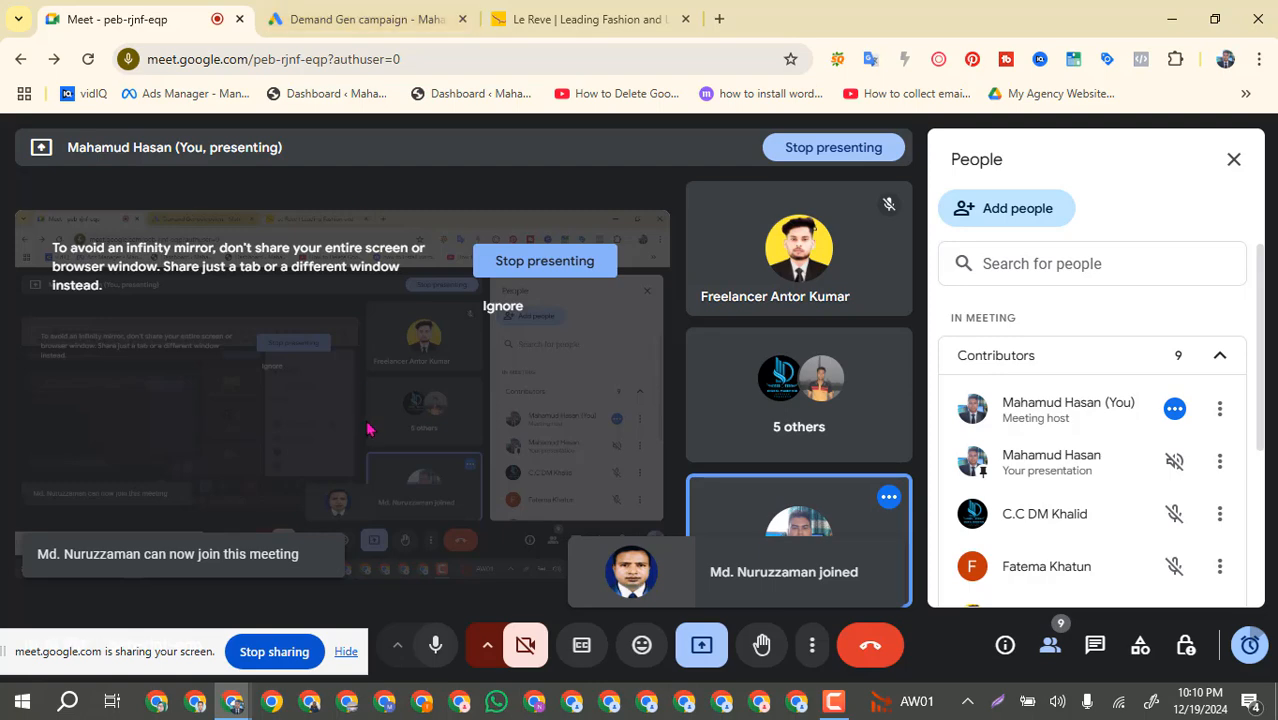
left_click(386, 10)
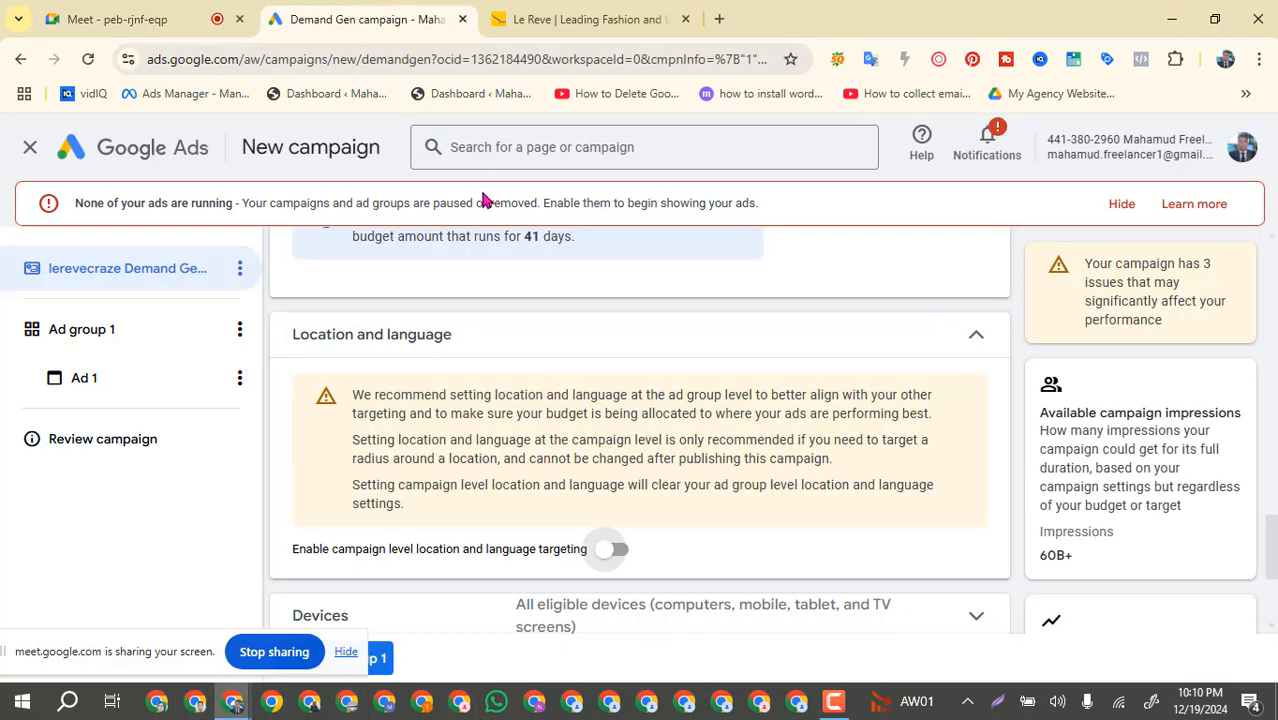
left_click_drag(171, 651, 1120, 676)
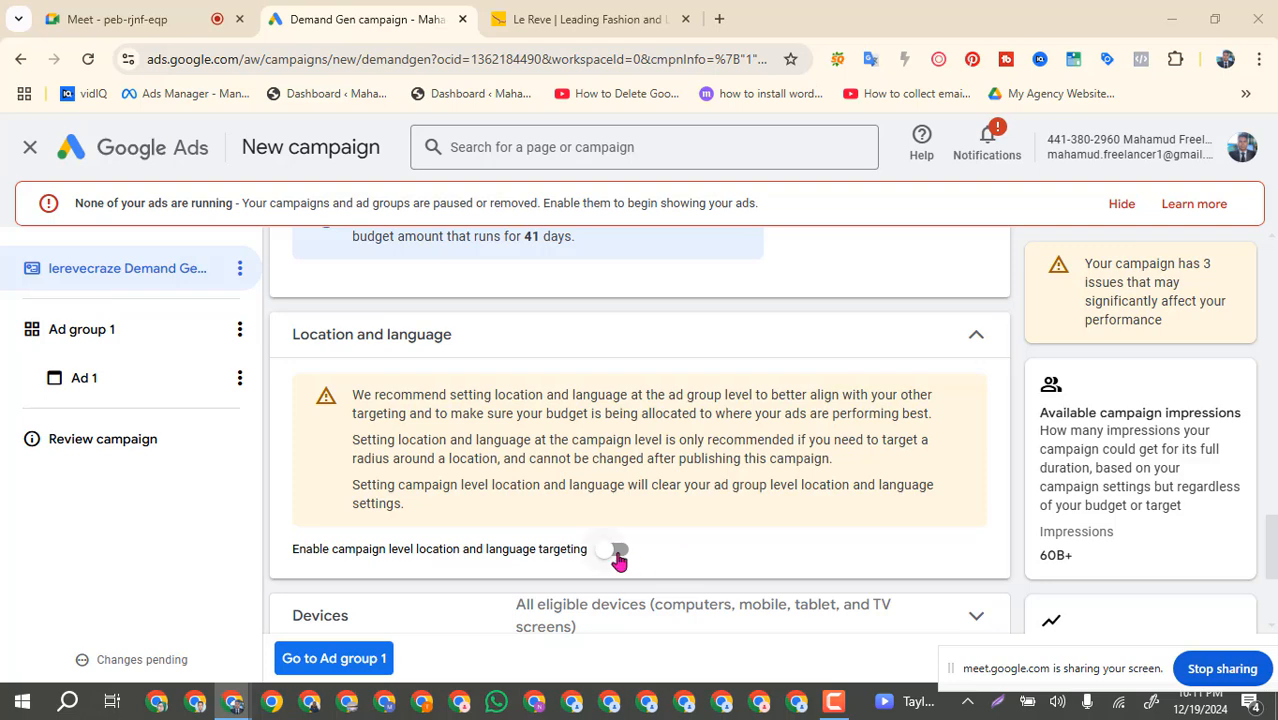
Review the campaign's device targeting options and its ad schedule days and hours, collapsing both sections again.
scroll(697, 550, "down", 2)
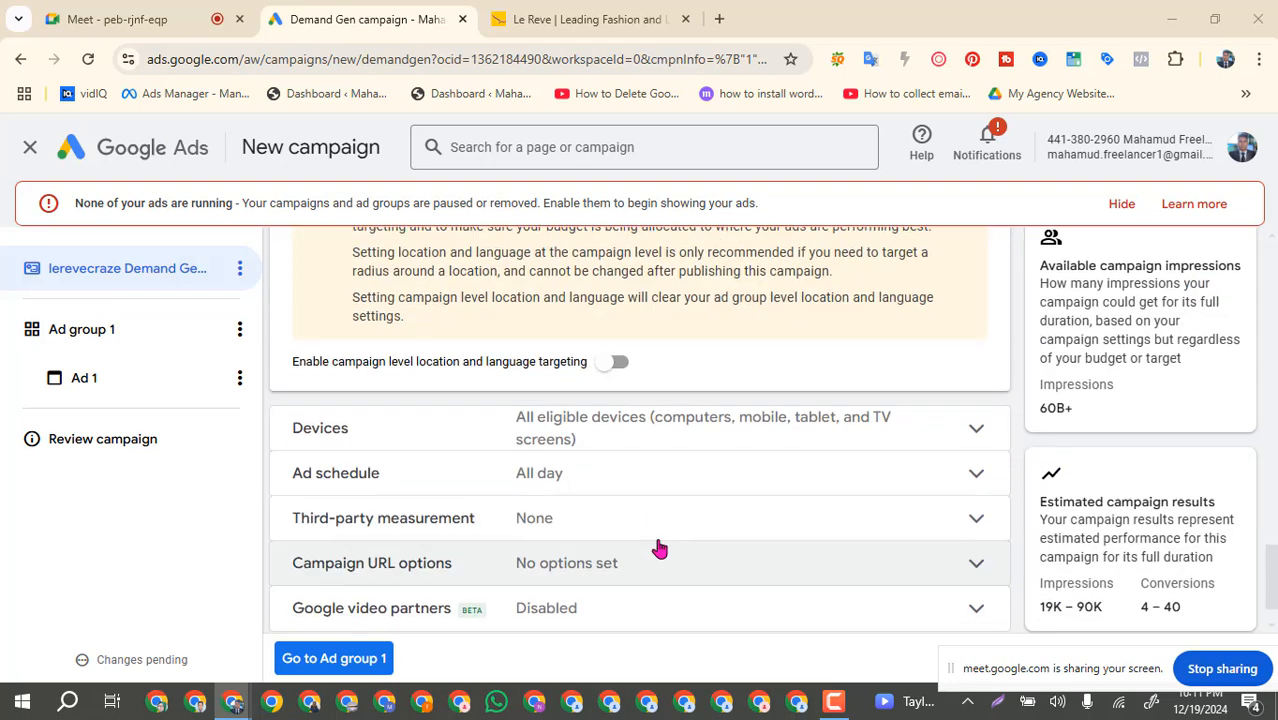
left_click(414, 436)
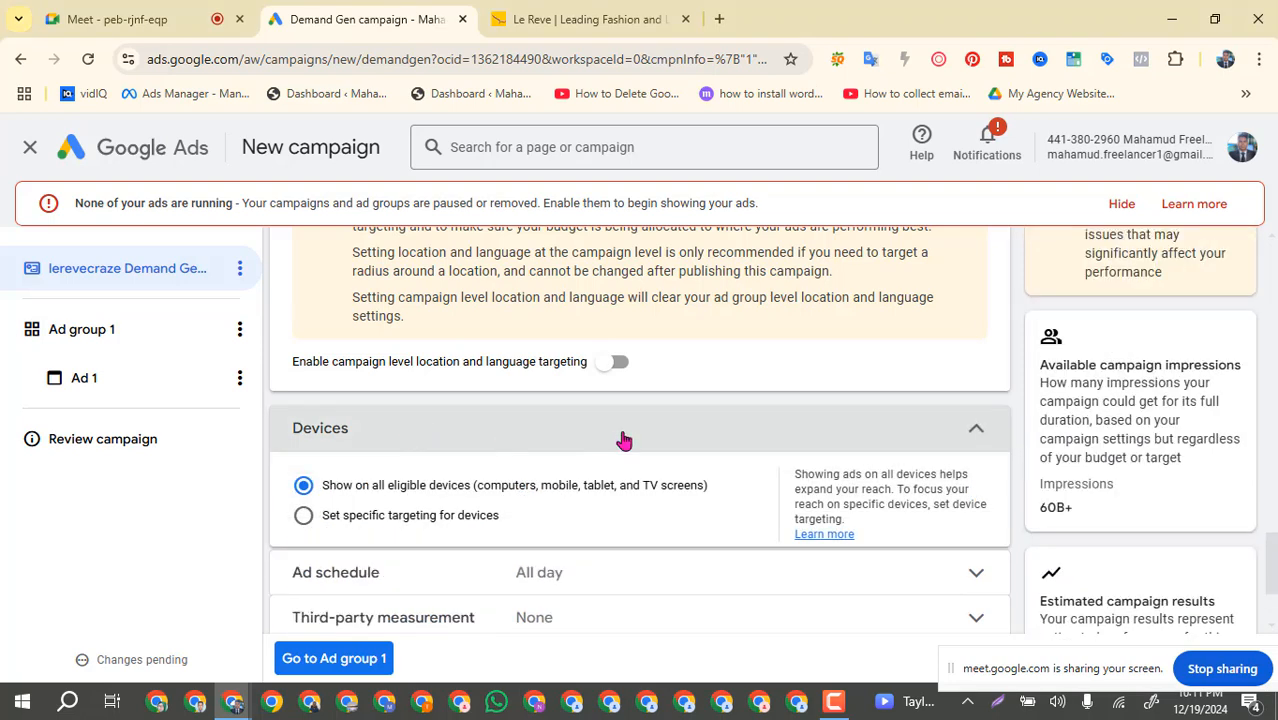
scroll(672, 448, "down", 1)
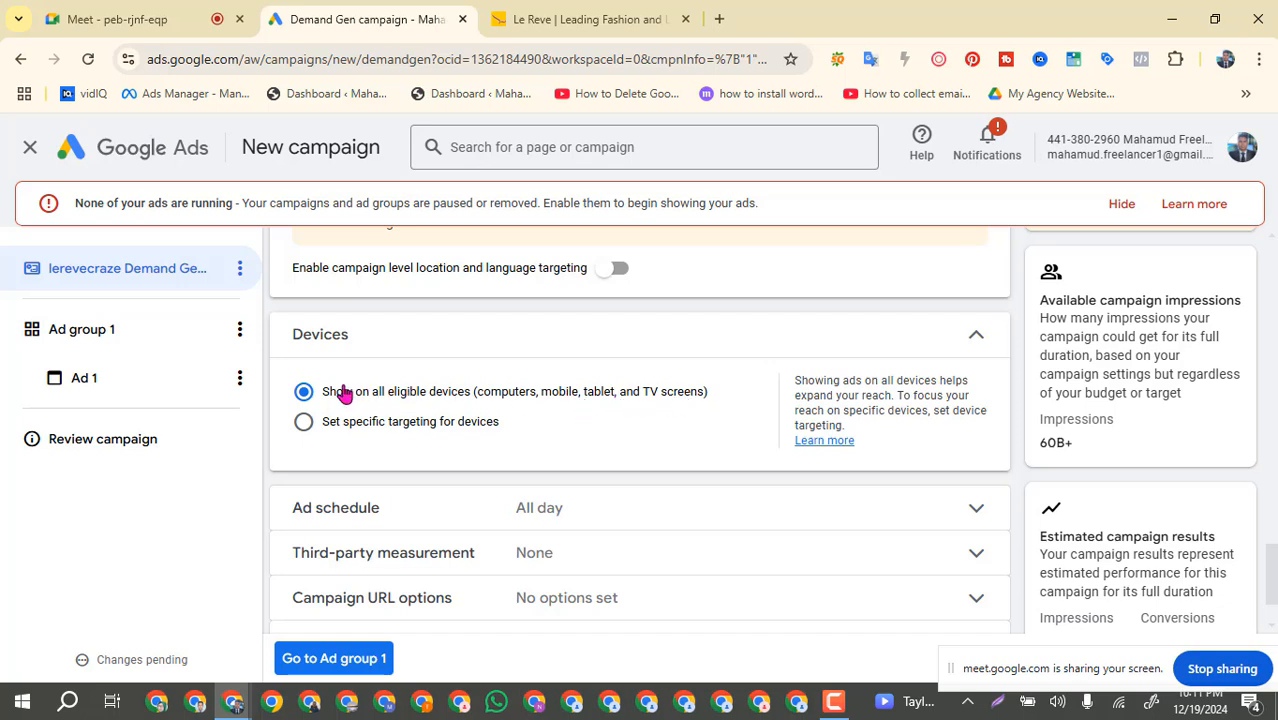
left_click(476, 350)
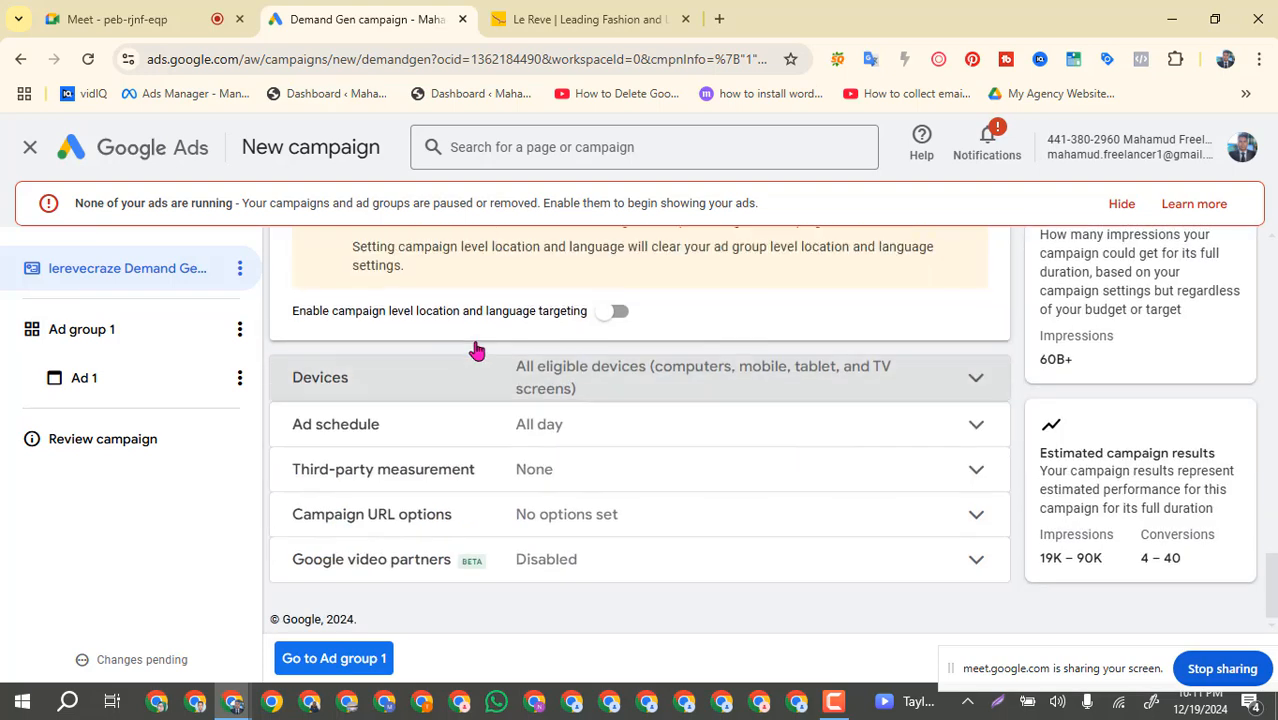
left_click(409, 432)
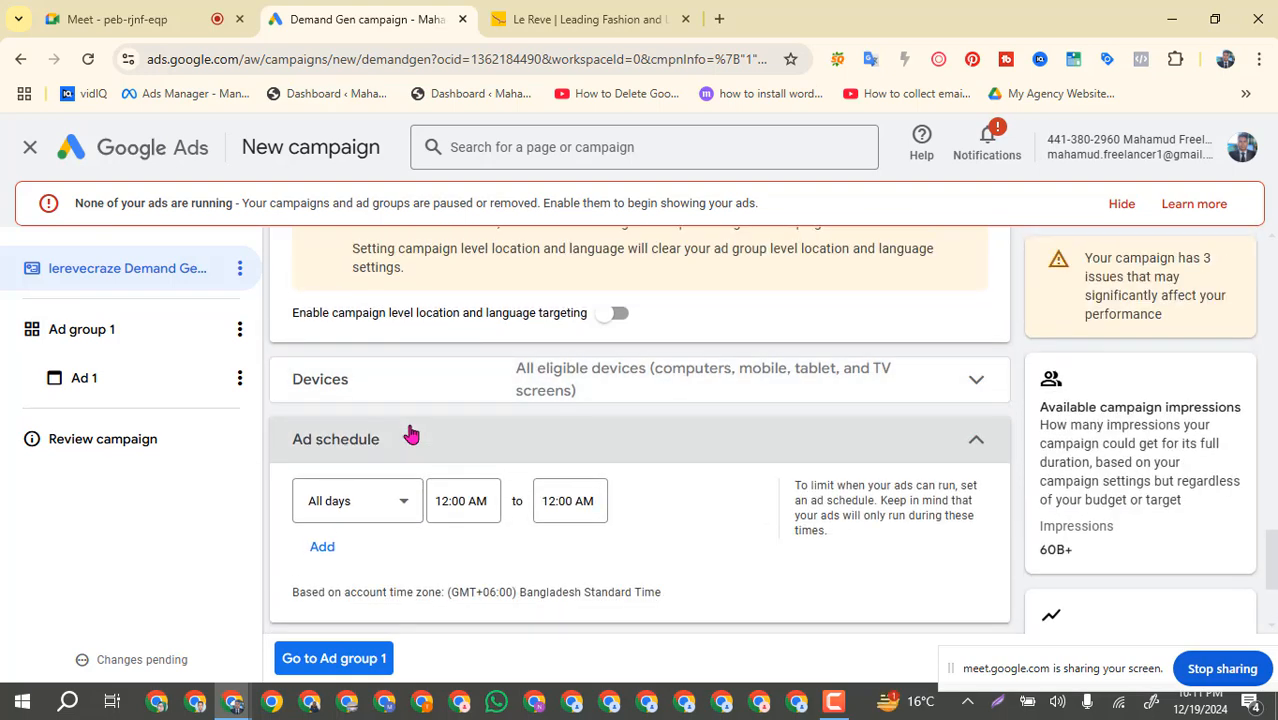
scroll(450, 410, "down", 2)
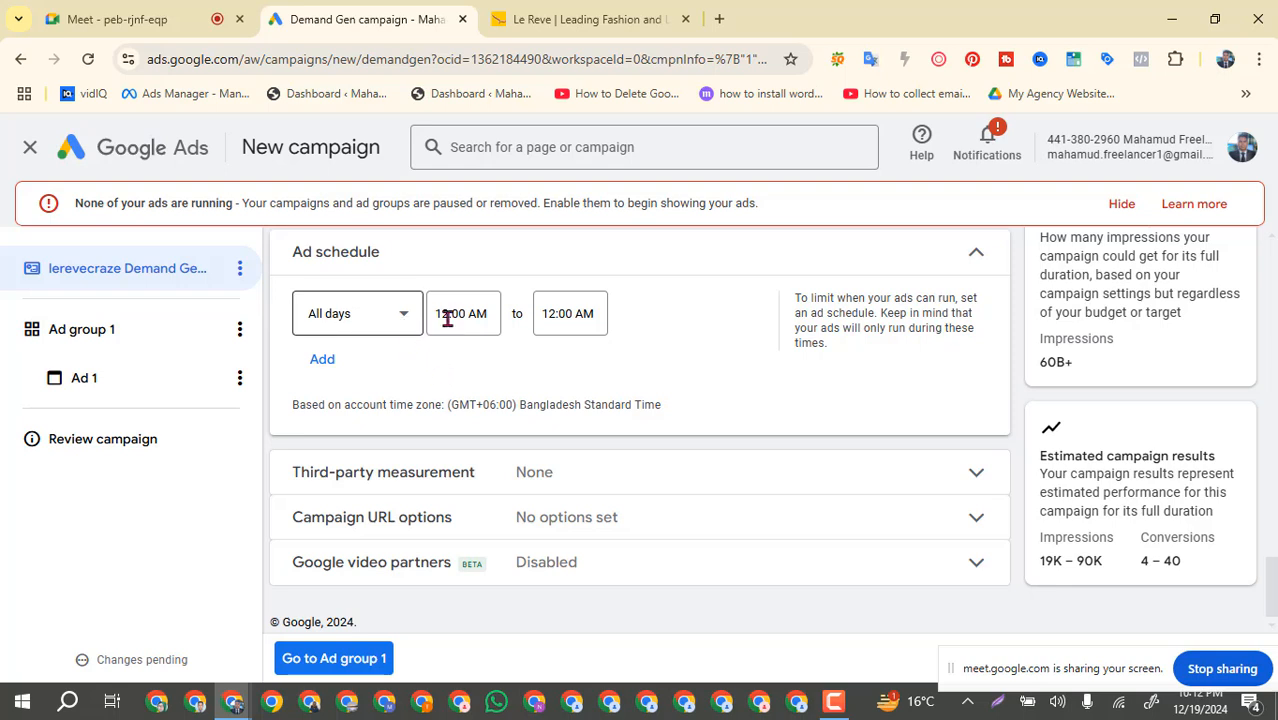
left_click(474, 254)
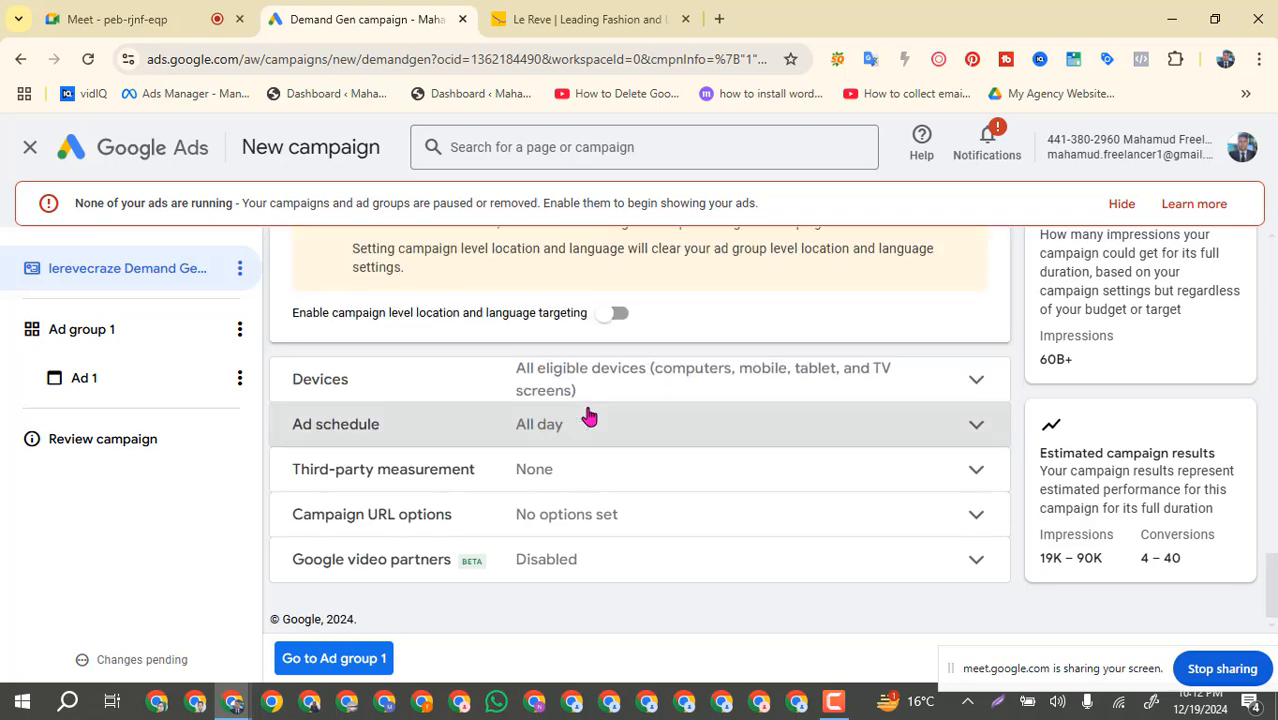
Examine the campaign's third-party measurement, campaign URL and Google video partners options, leaving each section collapsed.
left_click(586, 478)
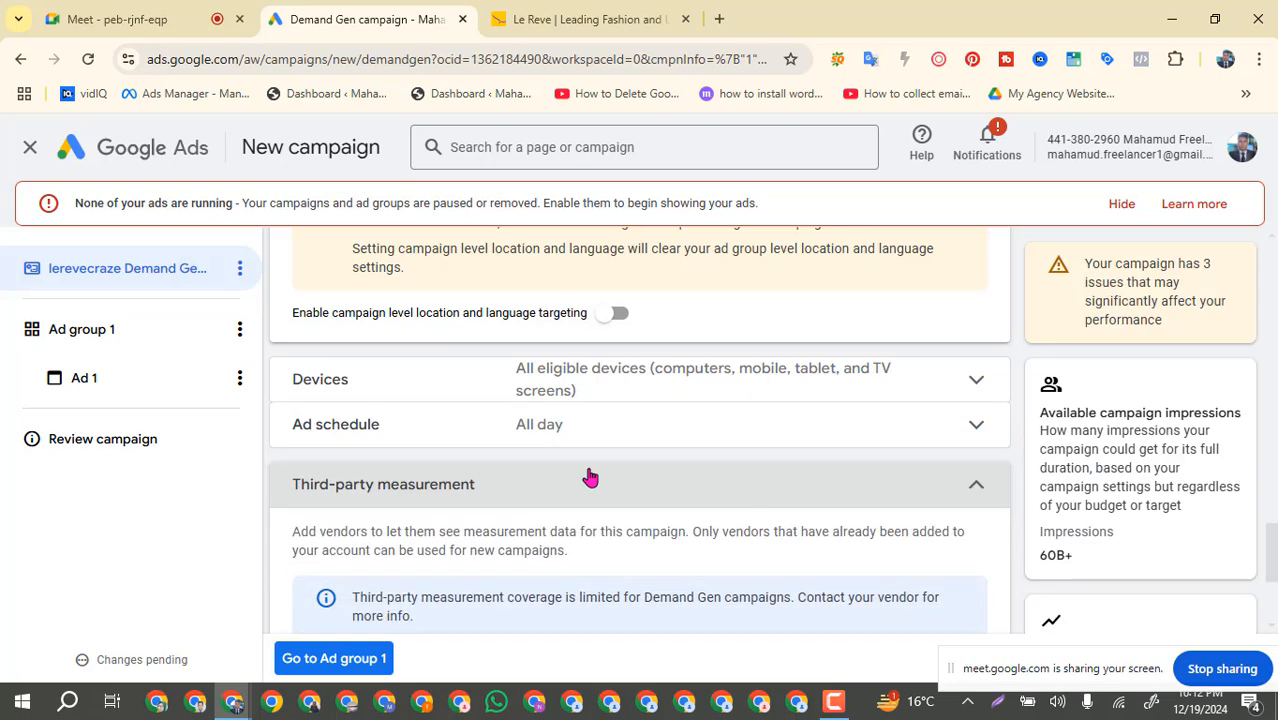
scroll(590, 478, "down", 2)
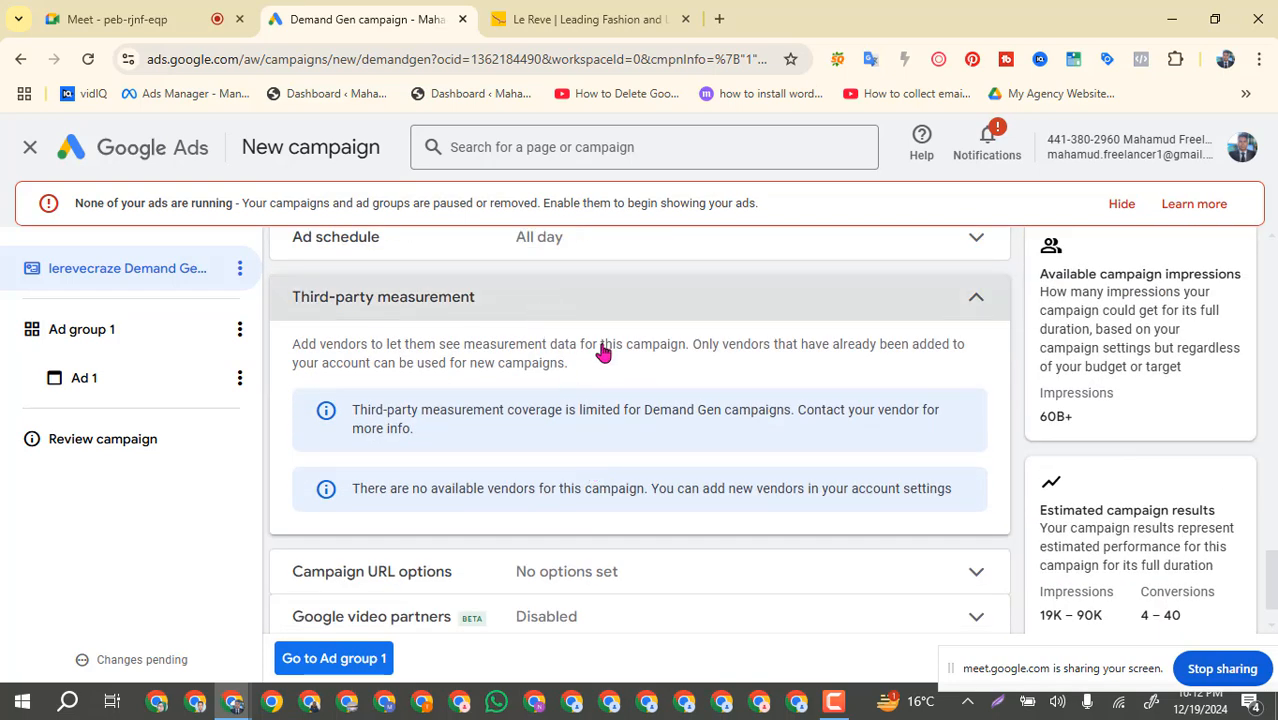
left_click(600, 305)
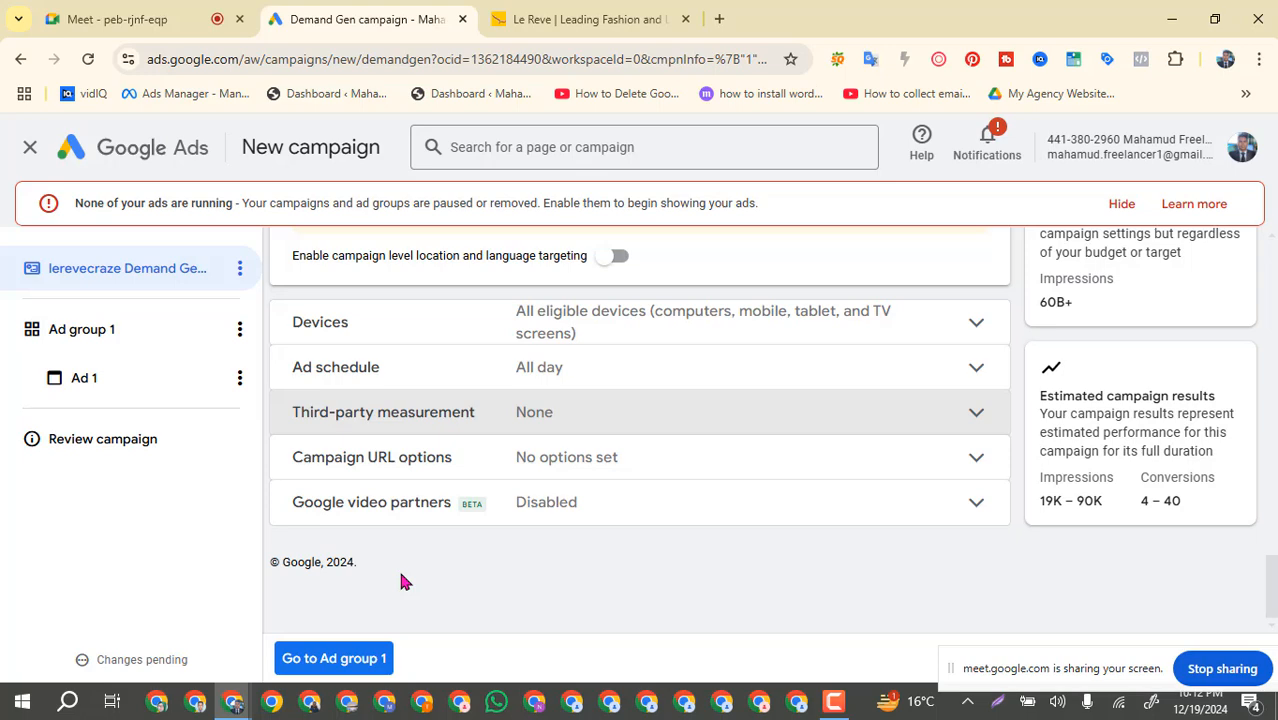
left_click(665, 462)
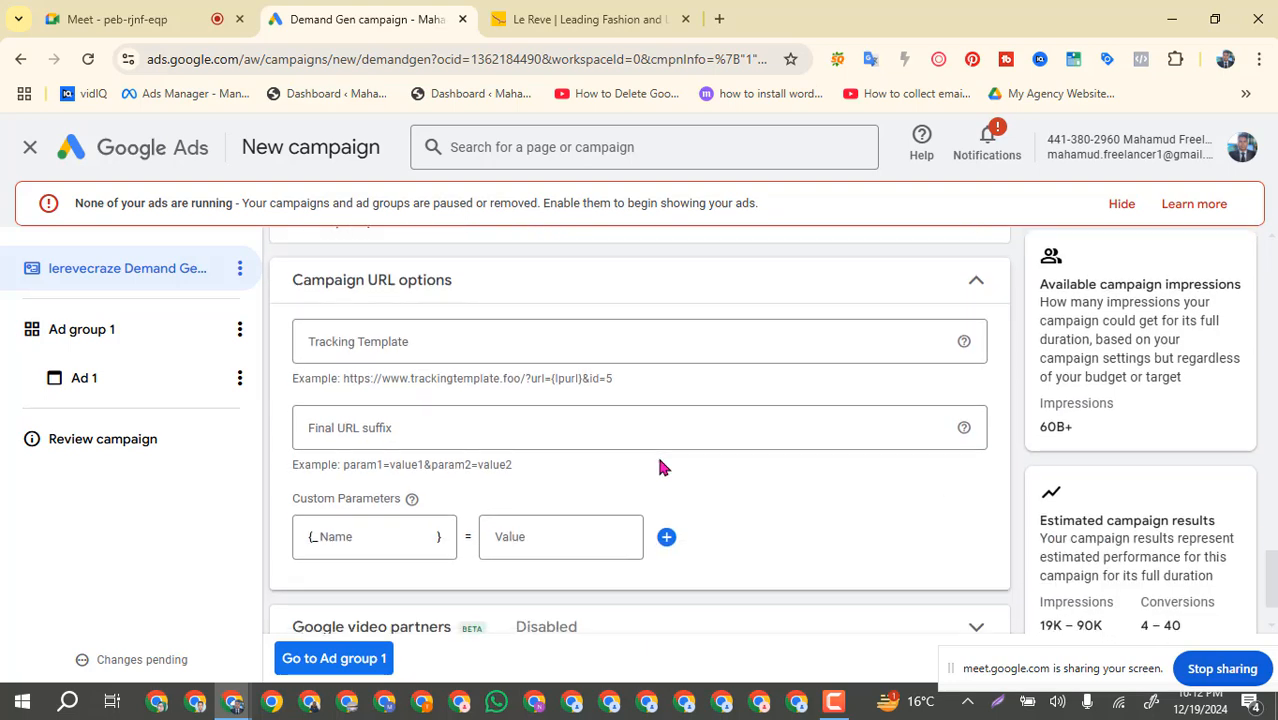
scroll(659, 465, "down", 1)
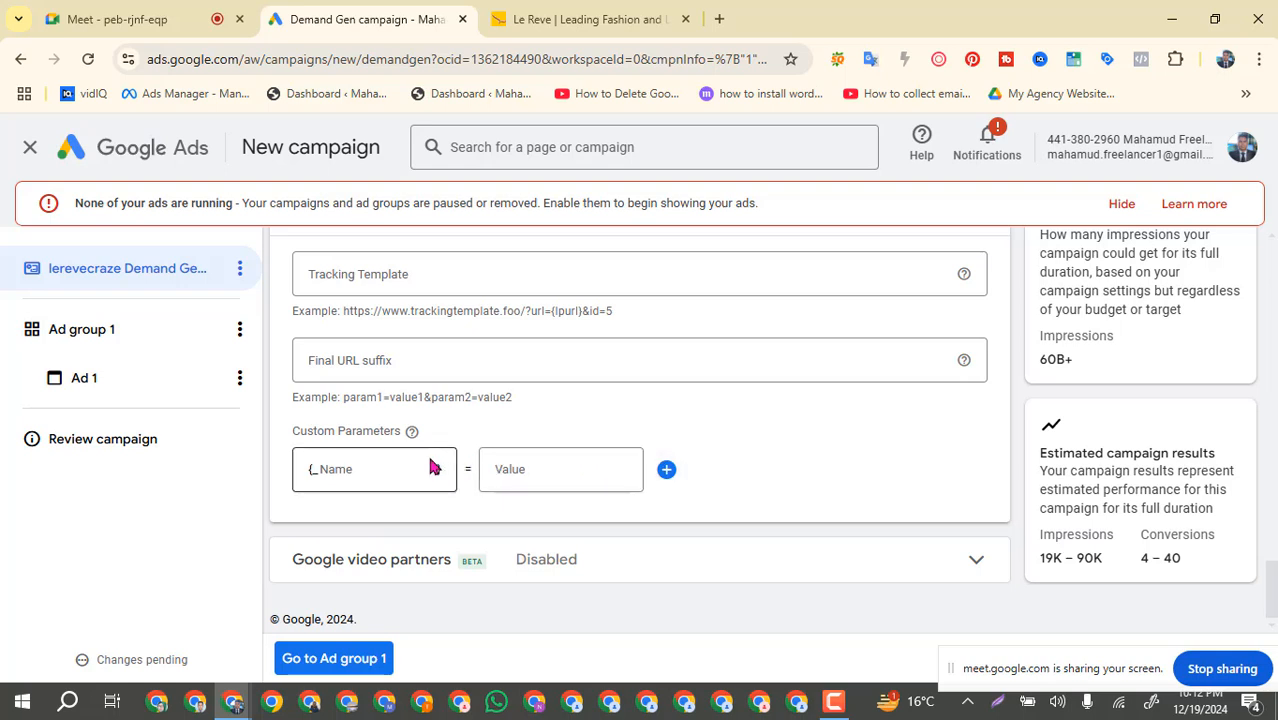
scroll(430, 466, "up", 1)
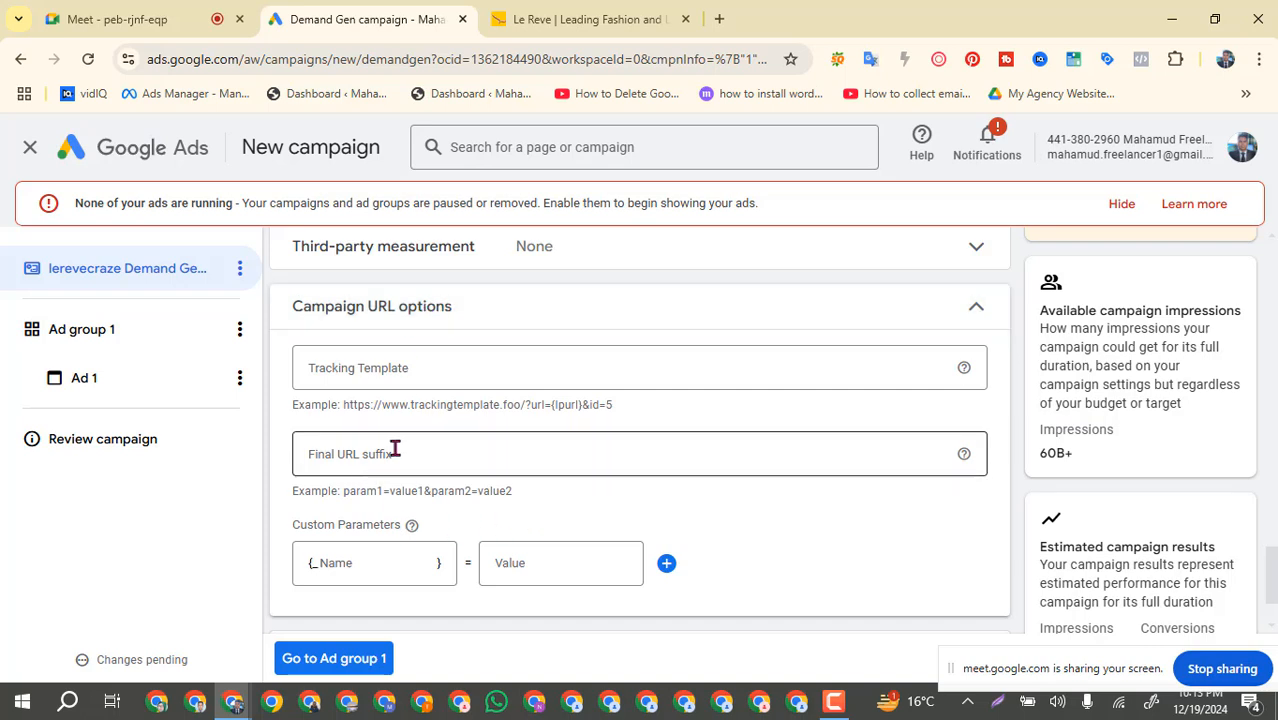
left_click(540, 316)
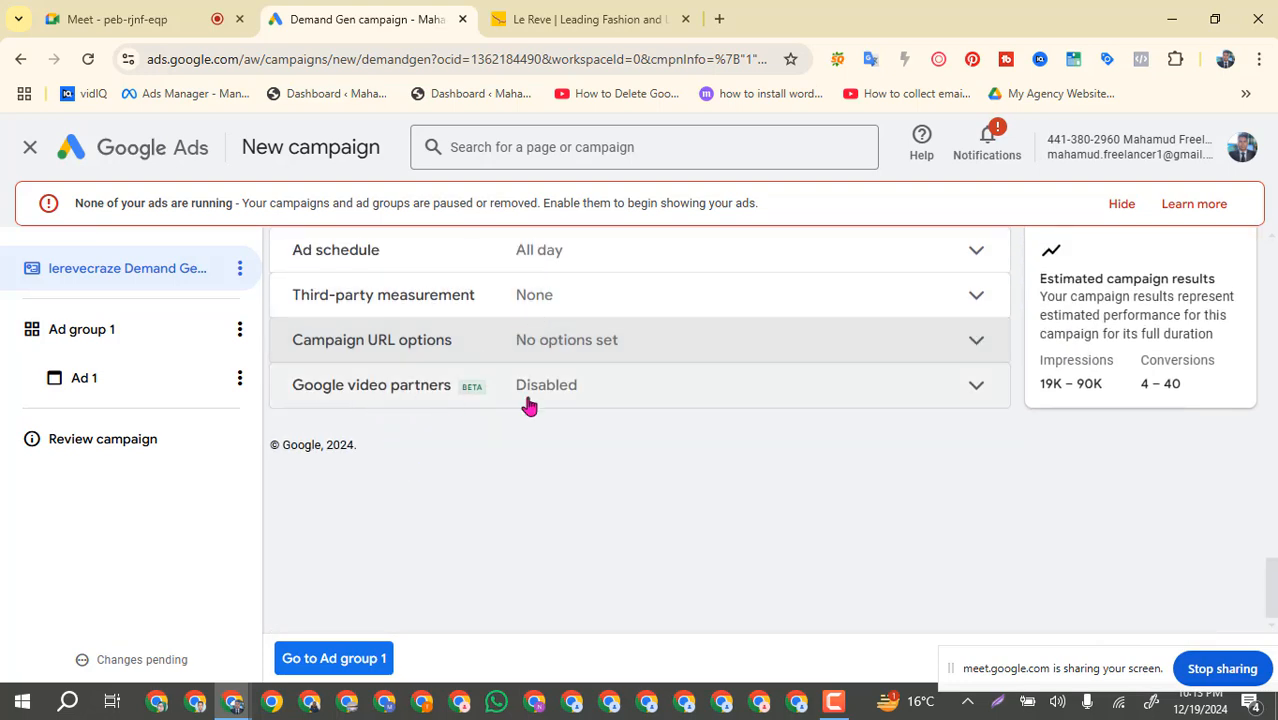
left_click(633, 397)
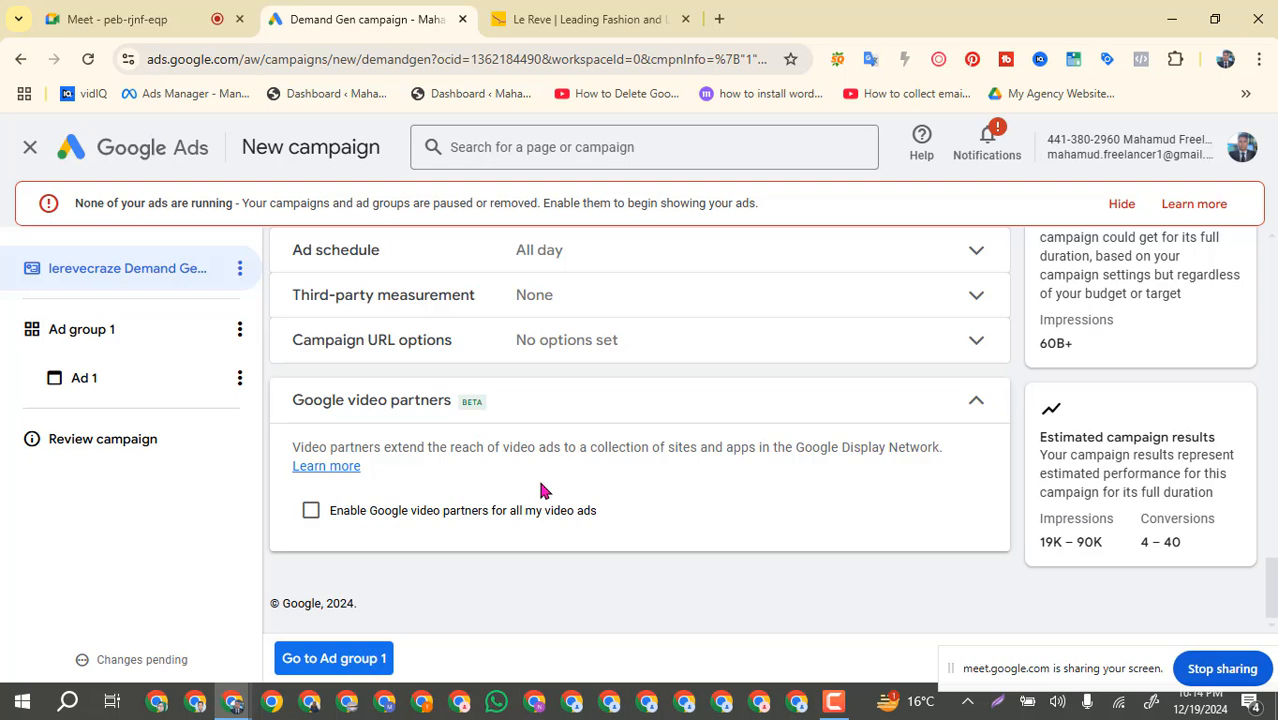
left_click(568, 408)
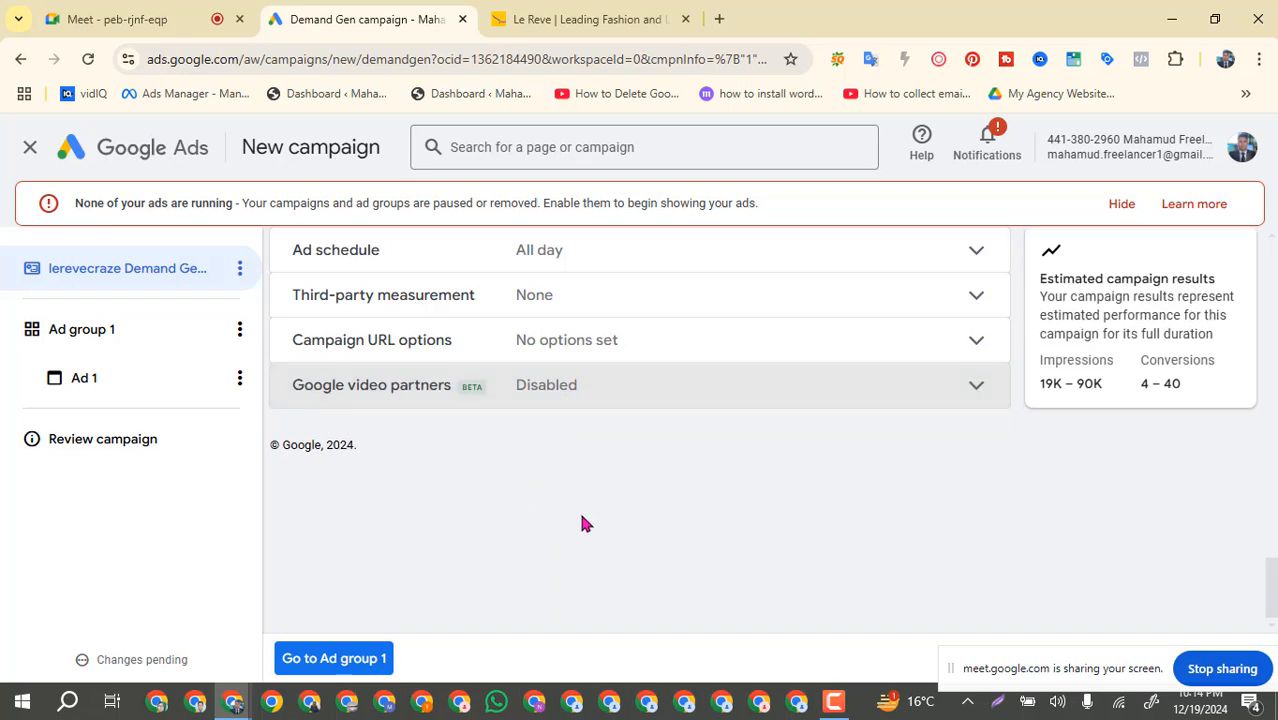
Move the screen-sharing bar aside, admit the waiting participant in Google Meet and return to the Google Ads campaign.
left_click_drag(981, 669, 657, 655)
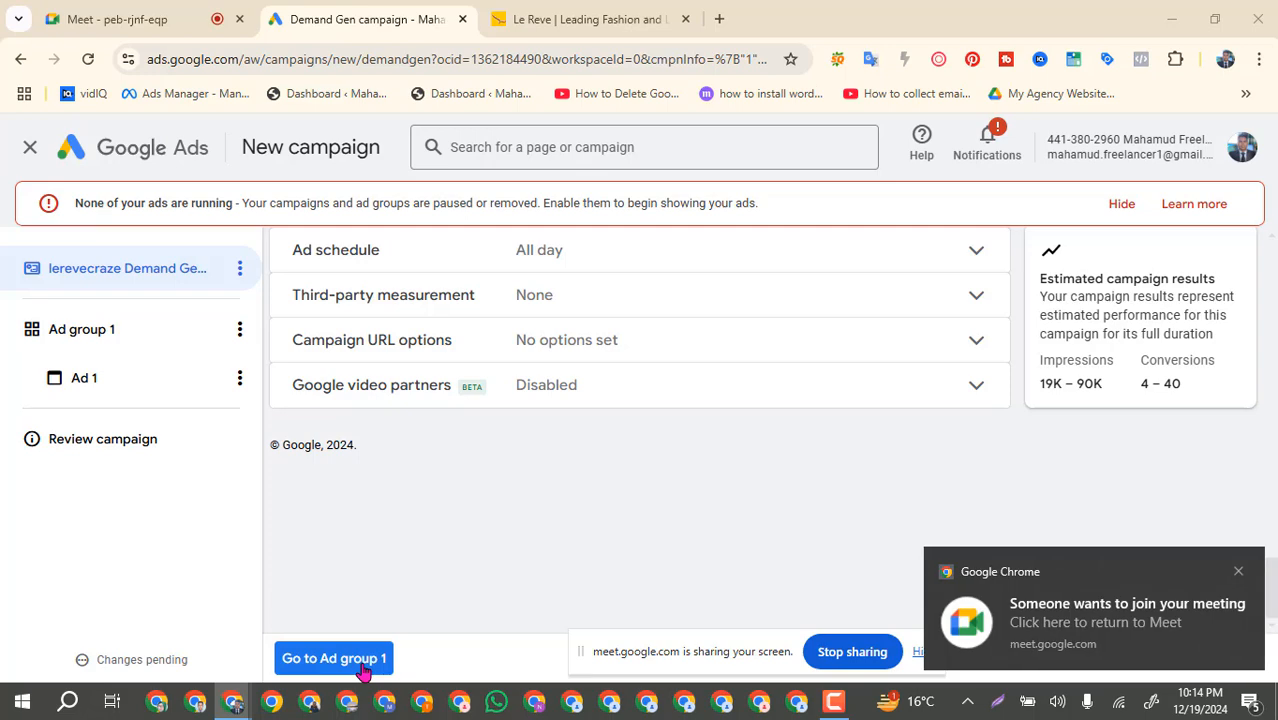
left_click(115, 18)
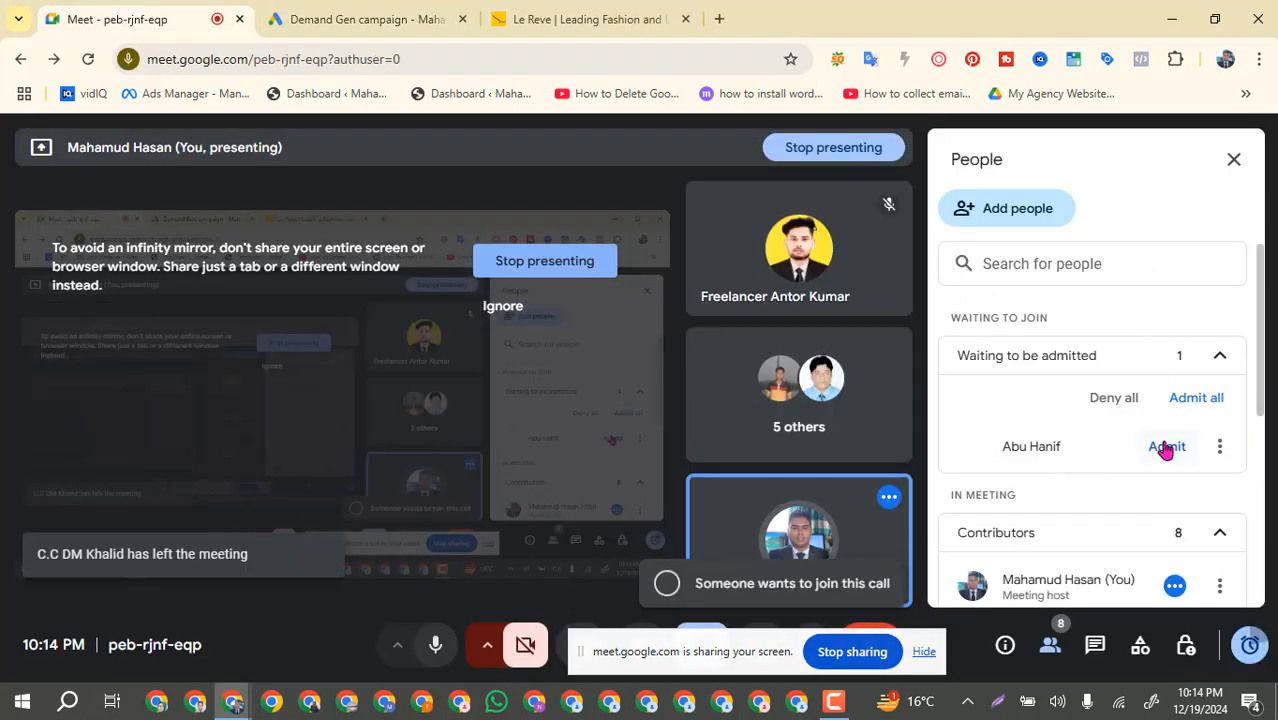
left_click(1165, 447)
left_click(368, 18)
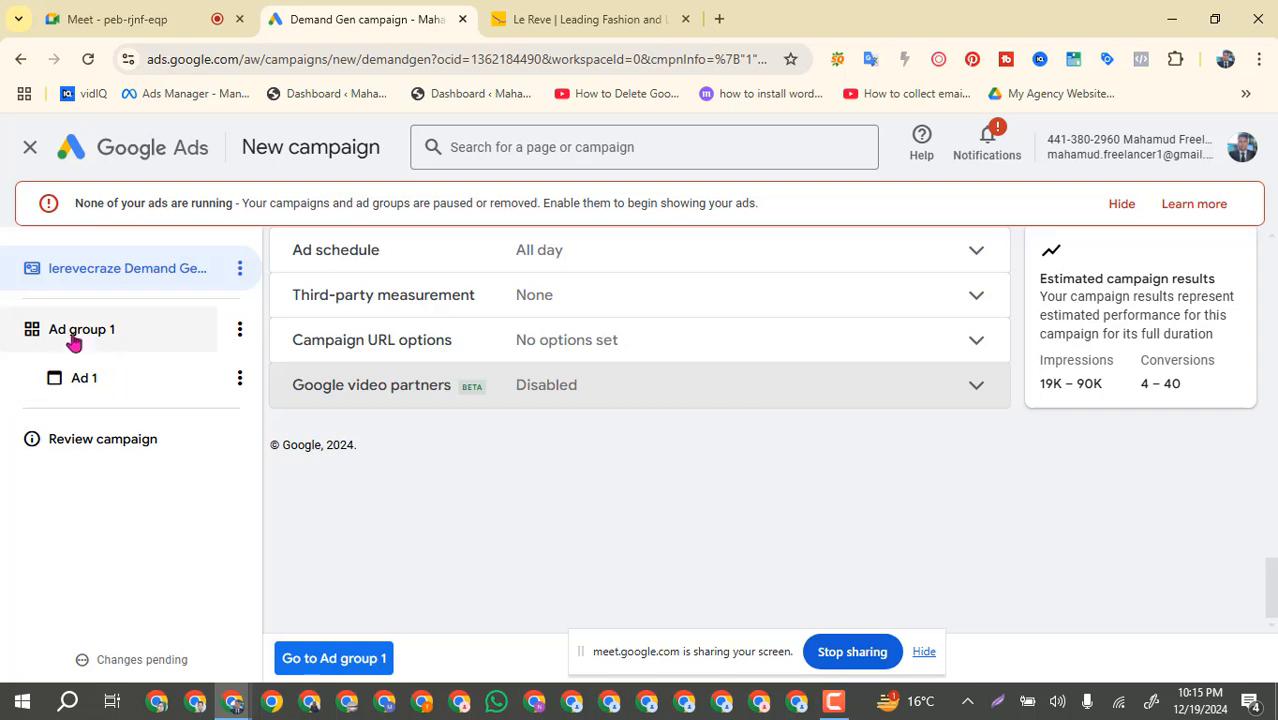
Look over the actions available for Ad group 1, dismiss them and open the ad group's settings.
left_click(241, 334)
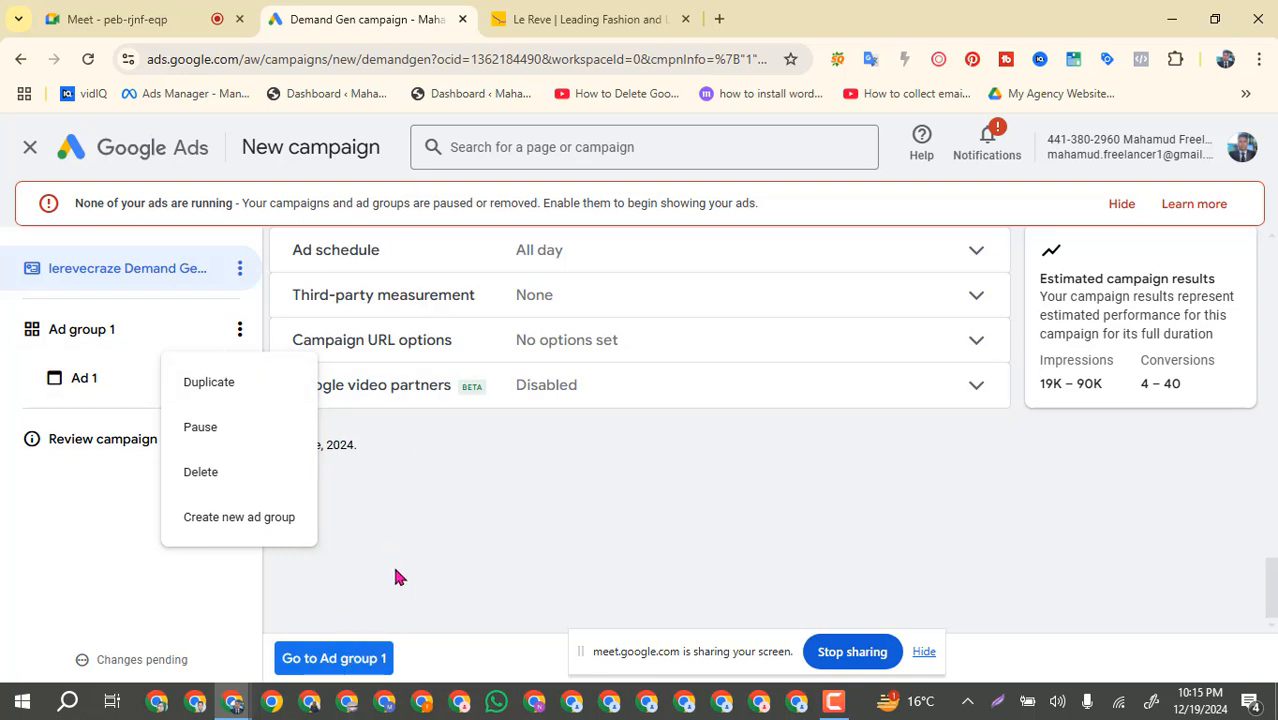
left_click(417, 545)
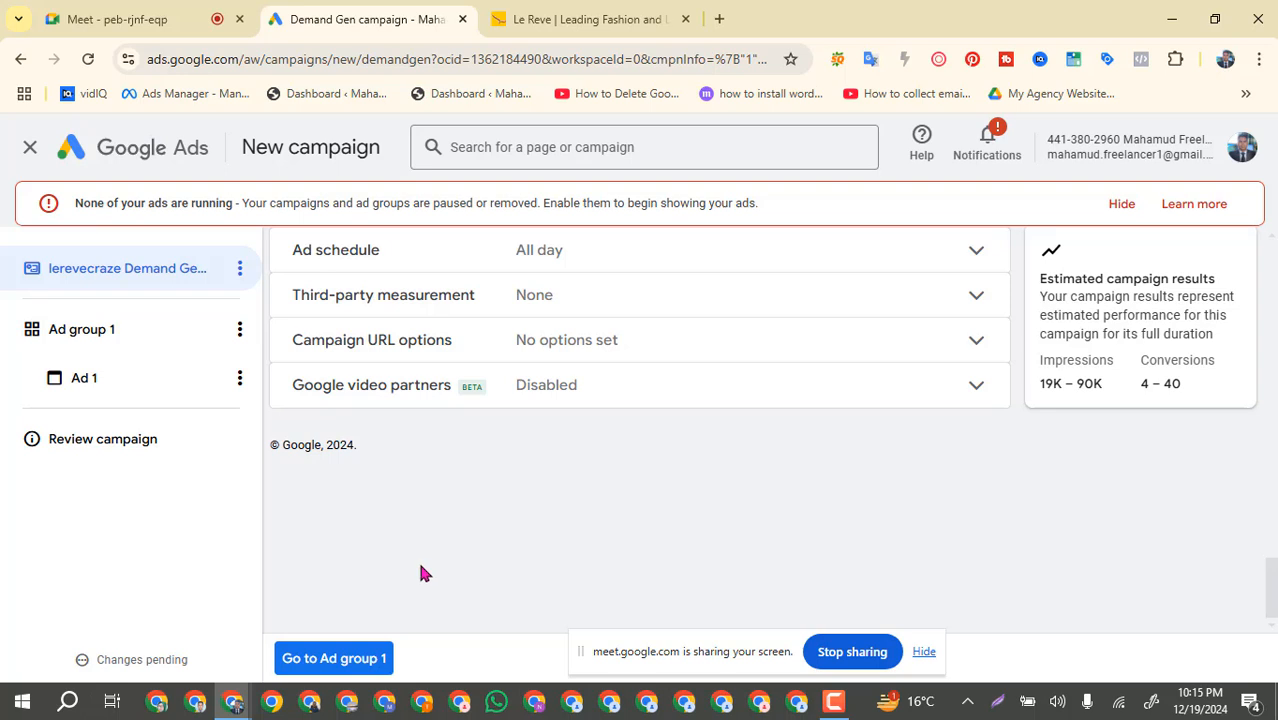
left_click(349, 666)
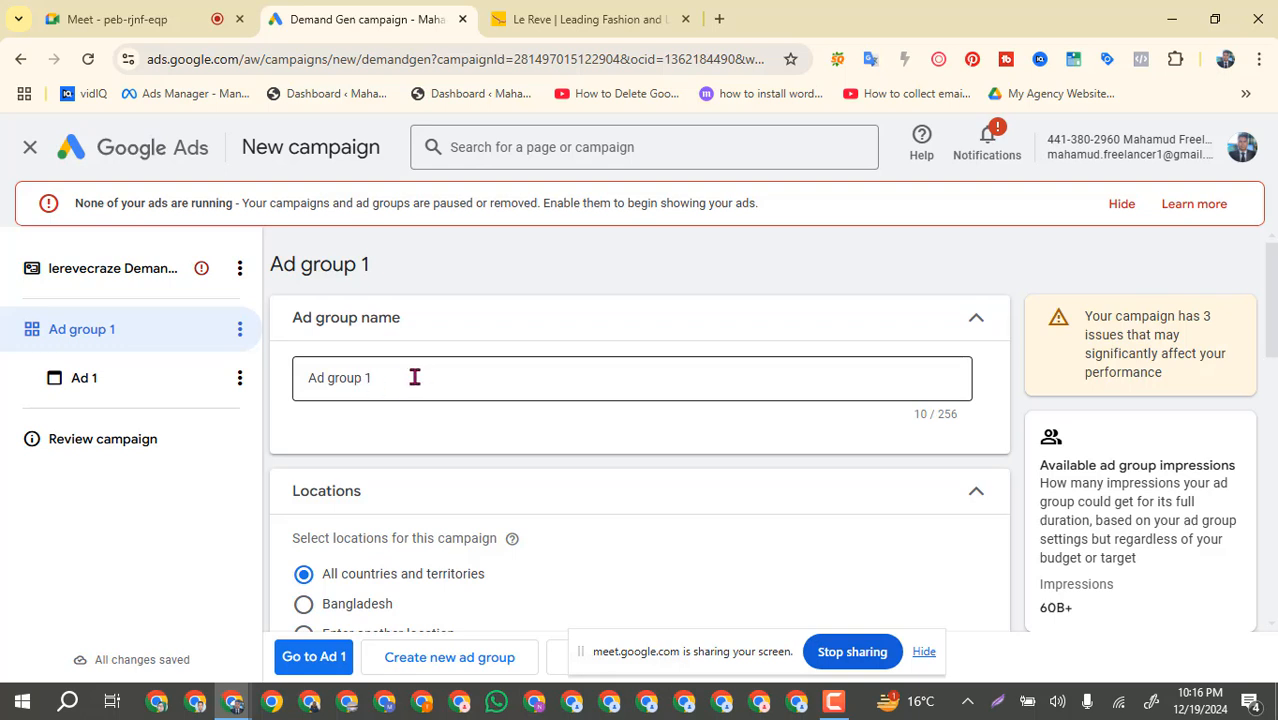
Set the location targeting of Ad group 1 to Bangladesh.
scroll(414, 377, "down", 2)
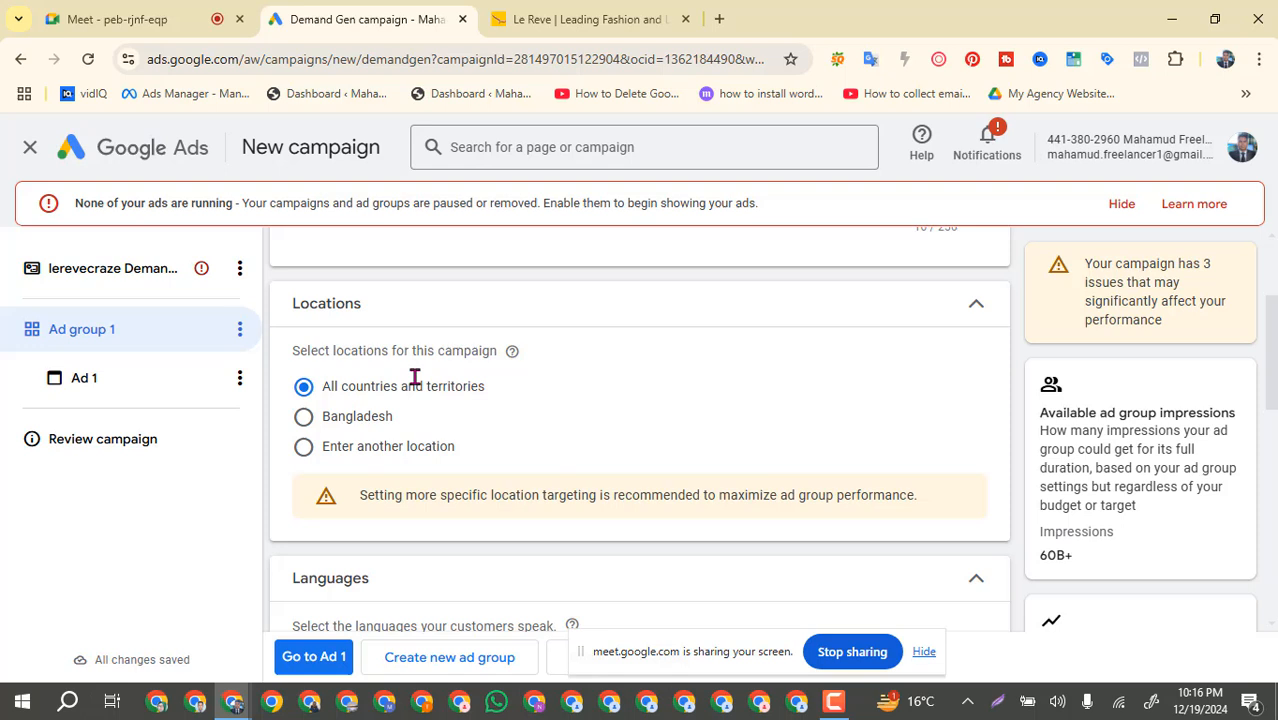
left_click(334, 420)
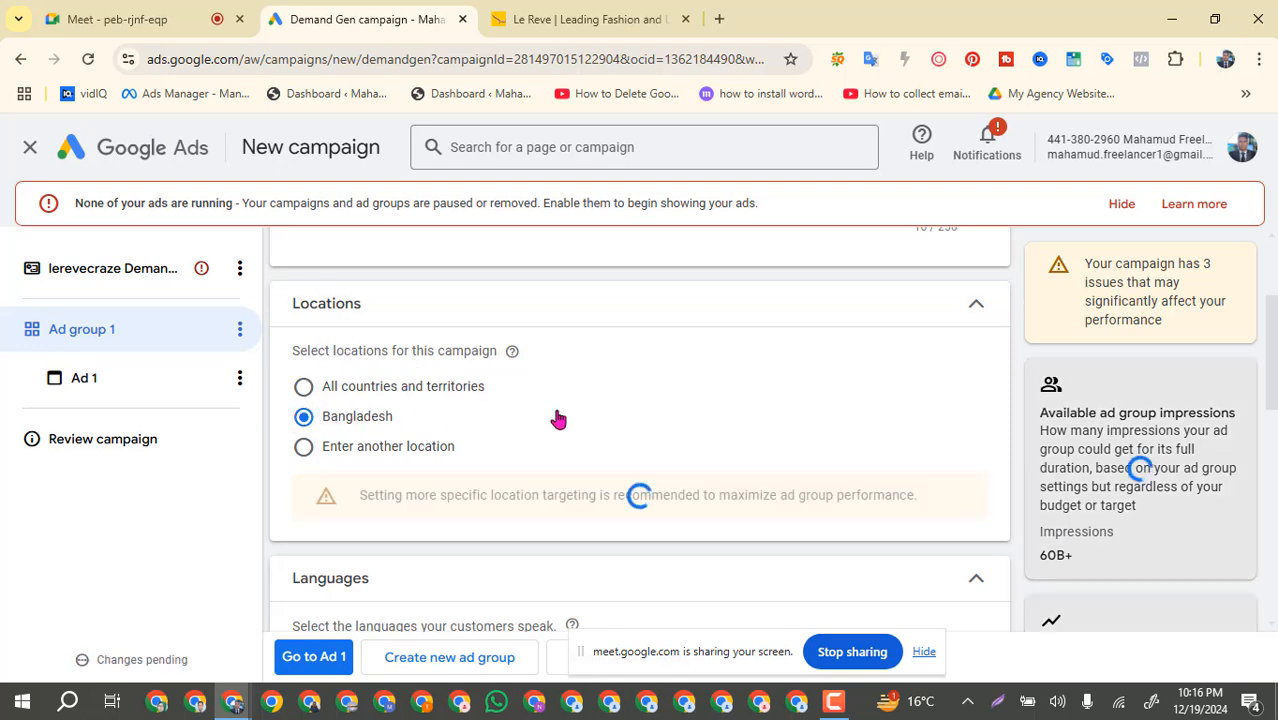
scroll(558, 418, "down", 2)
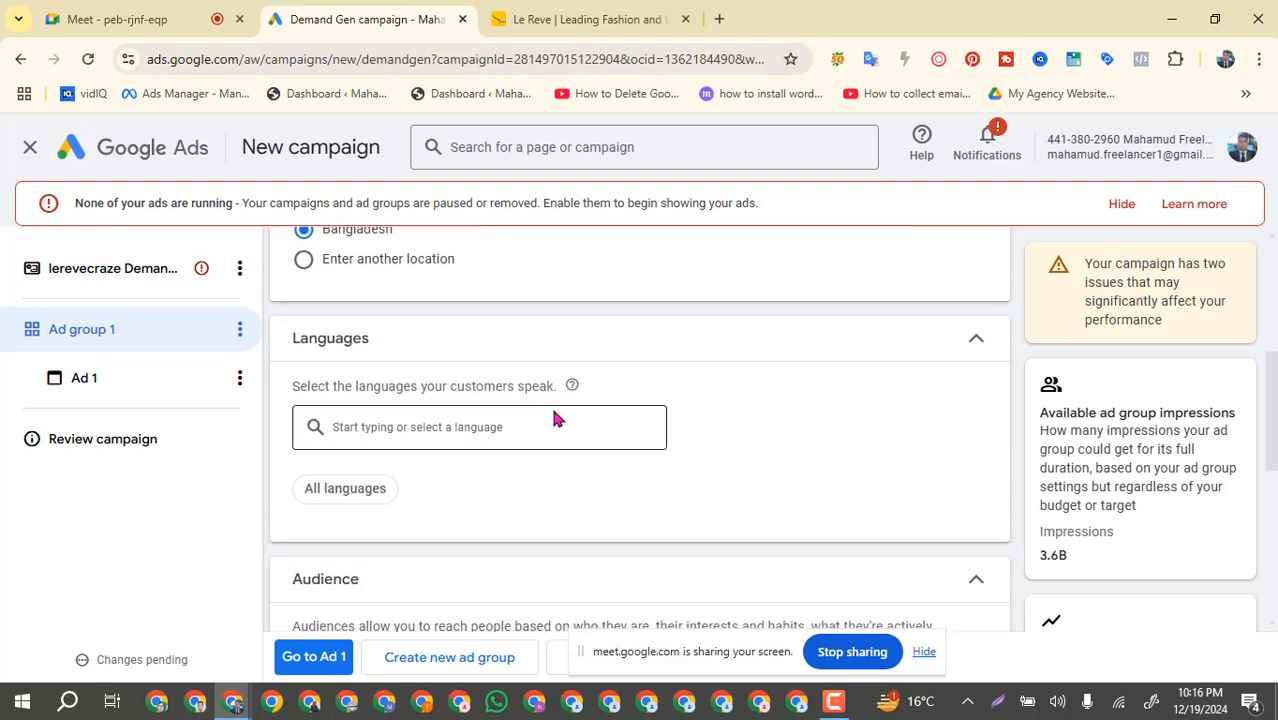
scroll(390, 368, "up", 1)
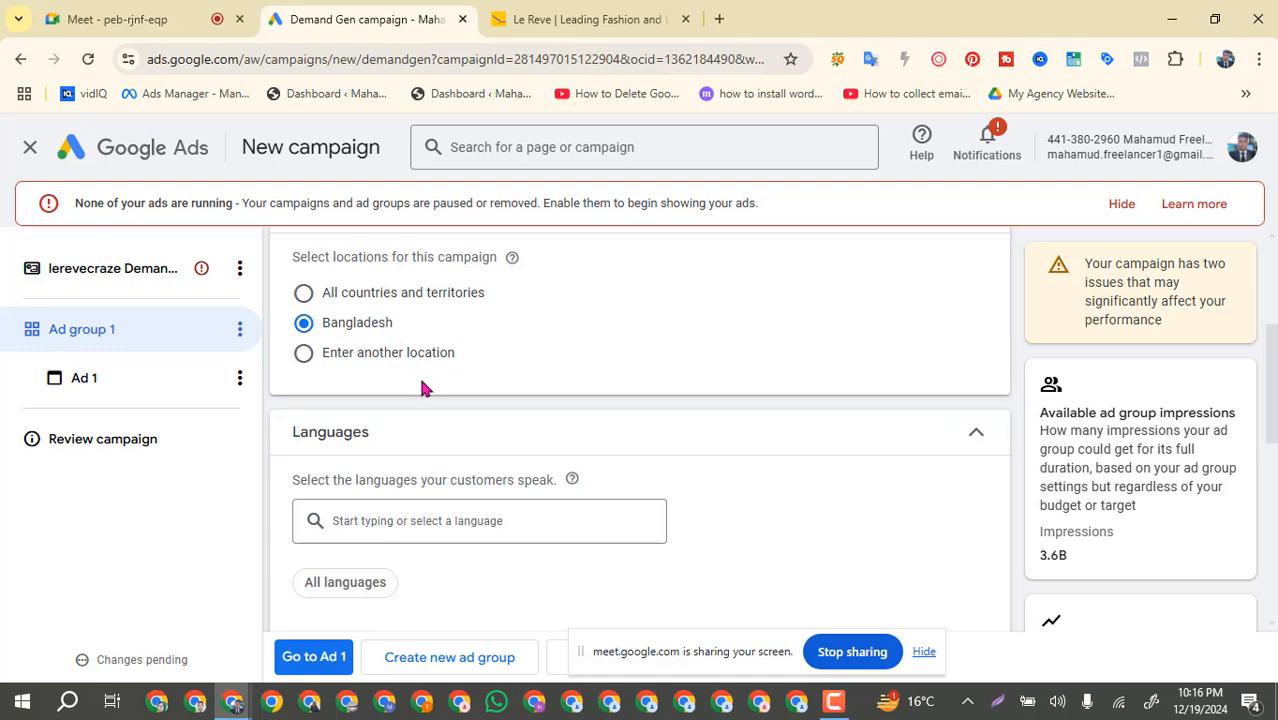
scroll(386, 408, "down", 1)
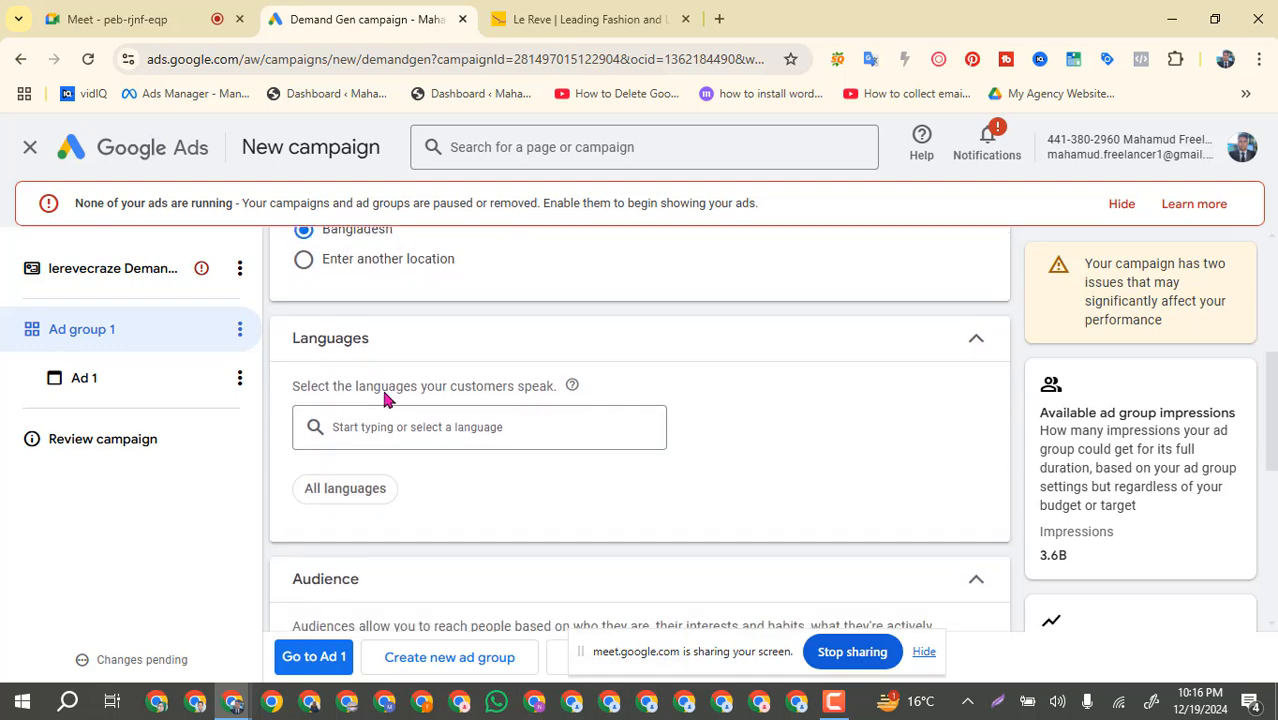
Check the ad group's Languages section and leave it collapsed.
left_click(420, 352)
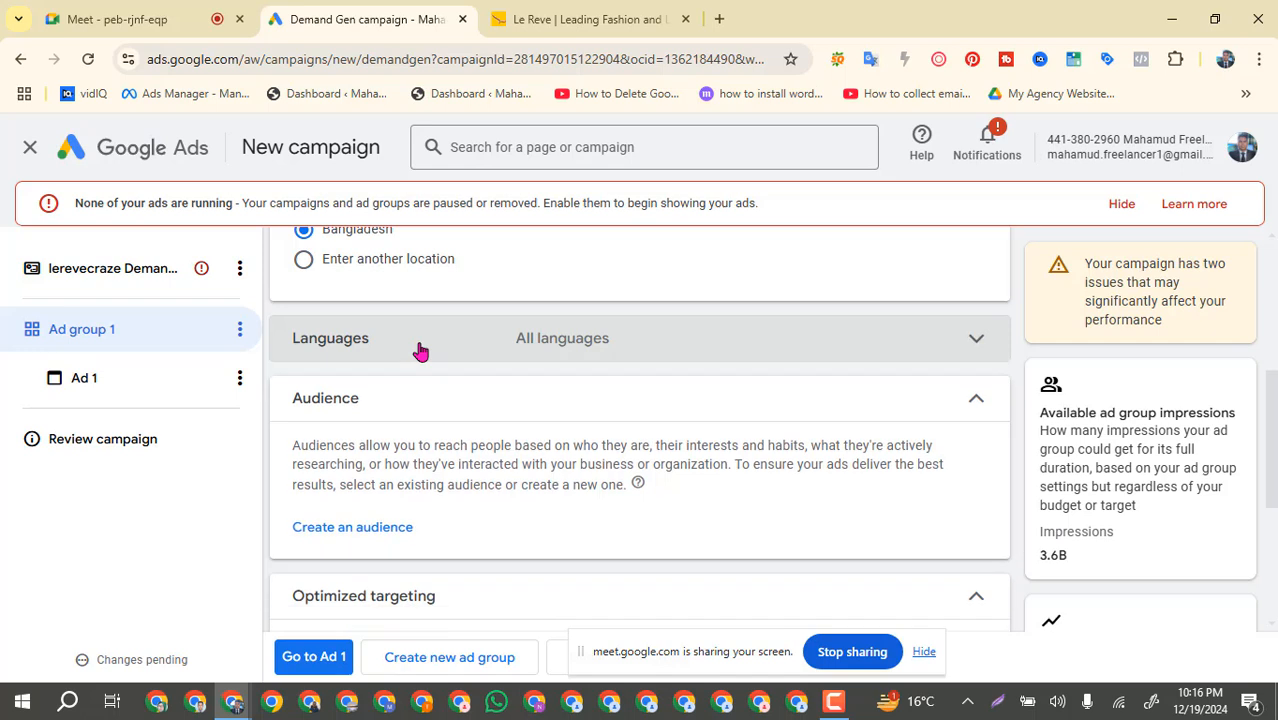
left_click(431, 346)
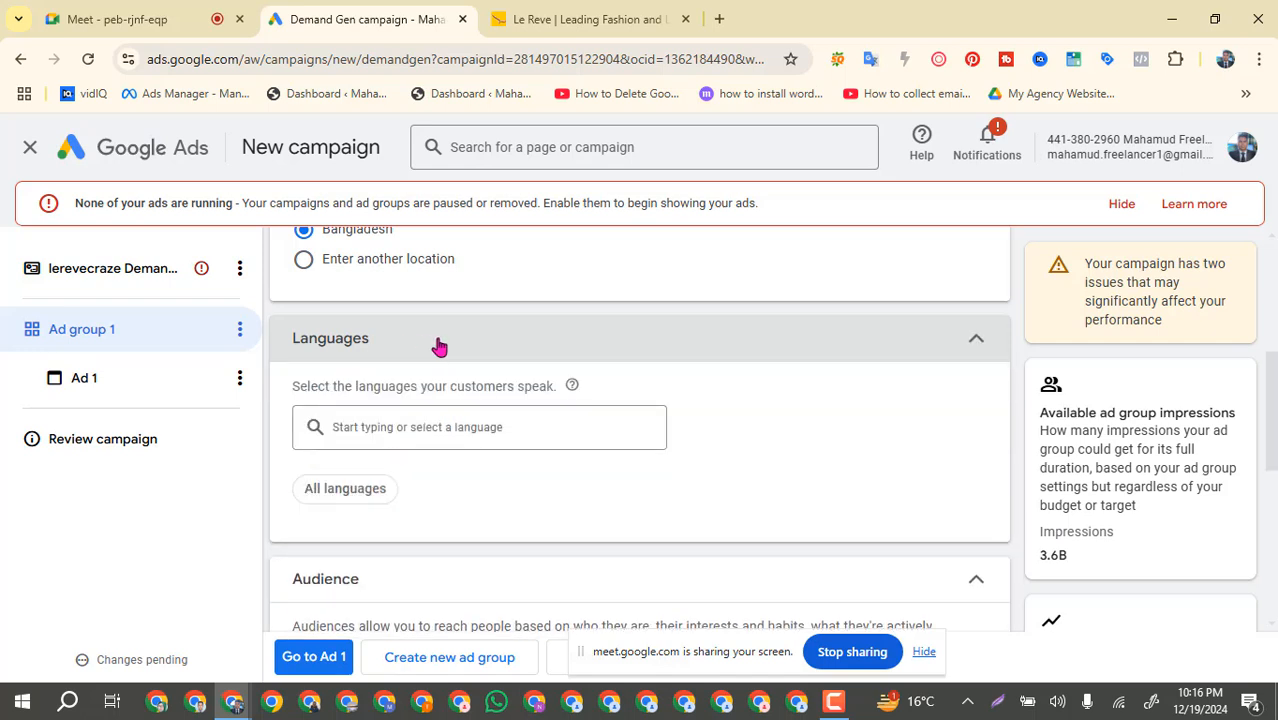
left_click(437, 346)
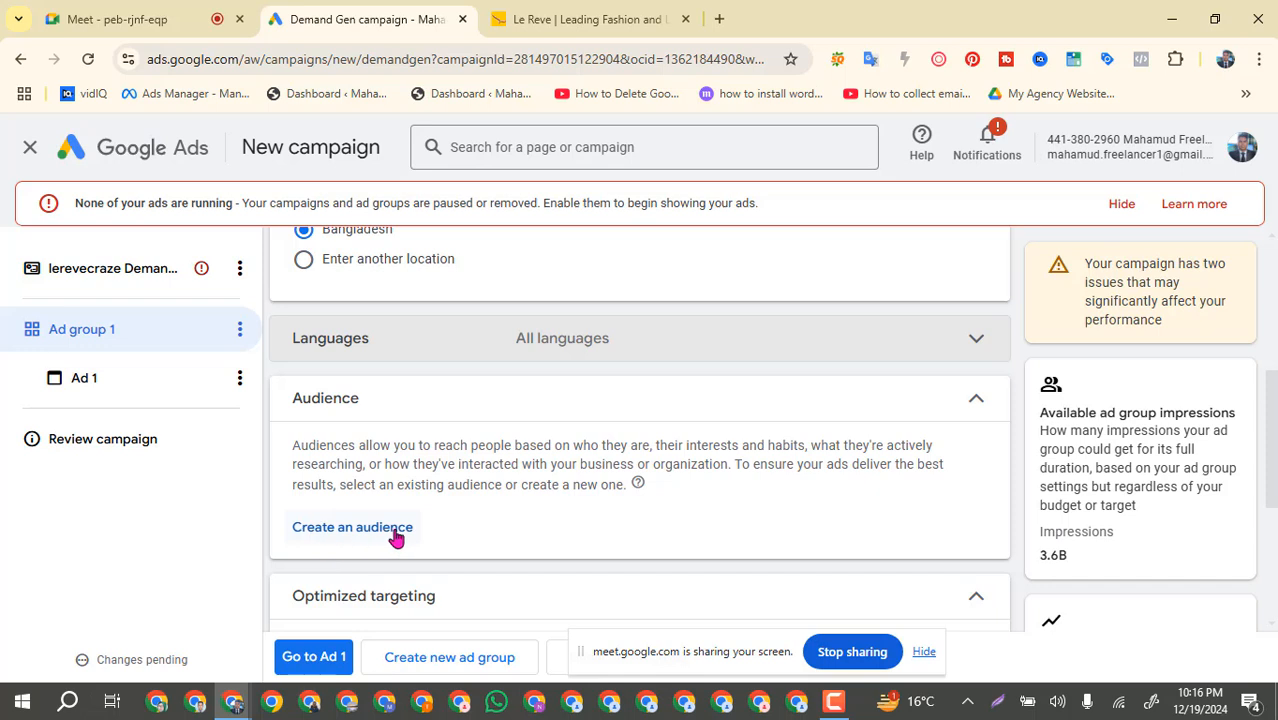
Open the form for creating an audience, look over its segment, exclusion and demographic sections, and close it without saving.
scroll(460, 475, "down", 1)
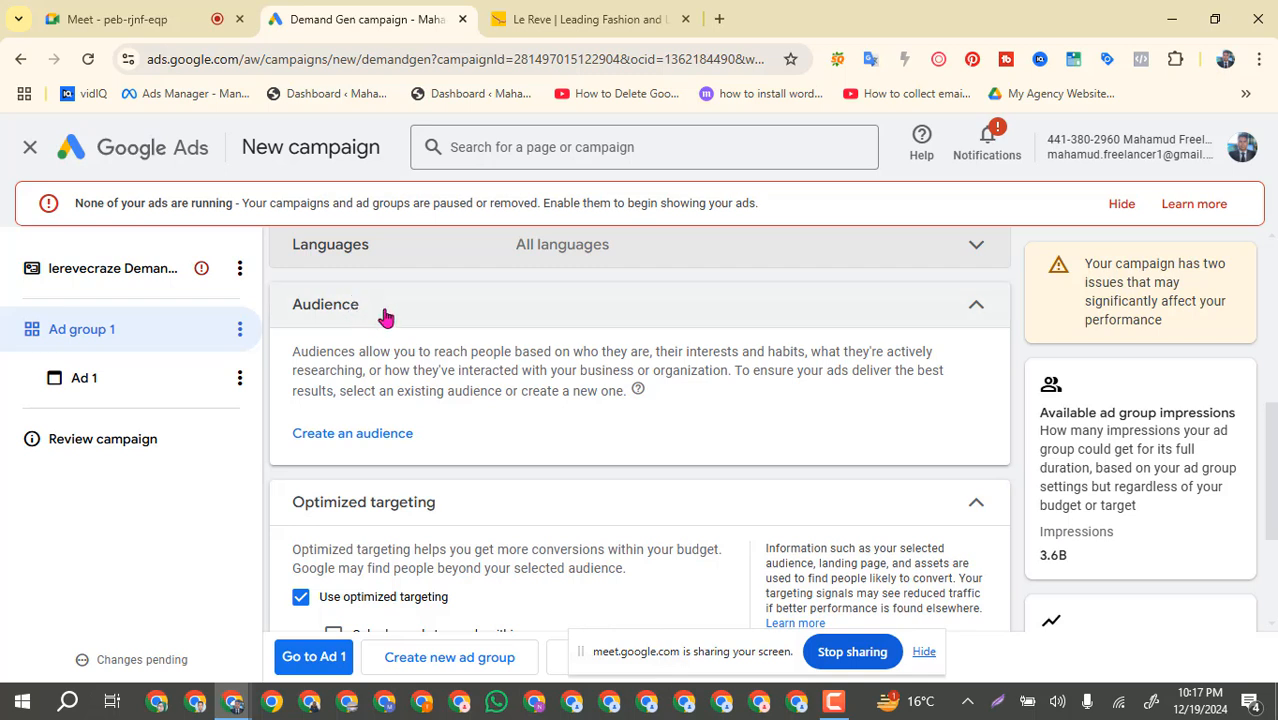
left_click(392, 447)
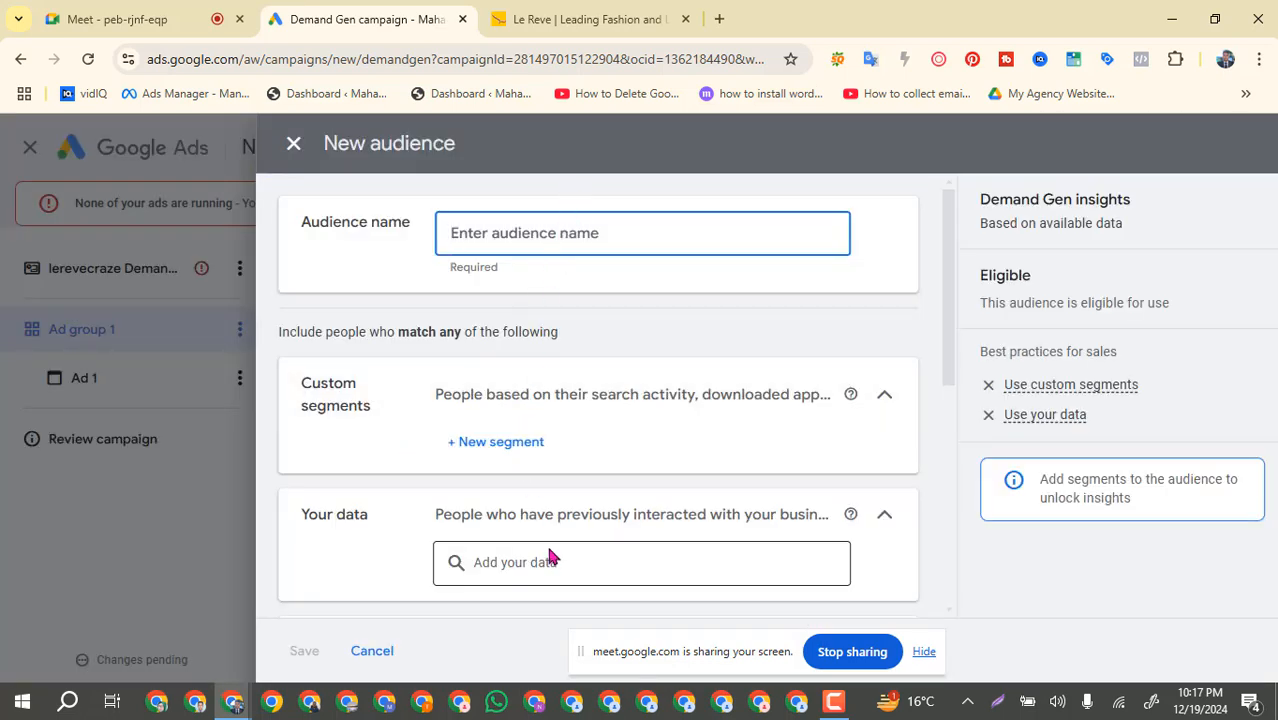
scroll(550, 553, "down", 1)
scroll(548, 547, "down", 5)
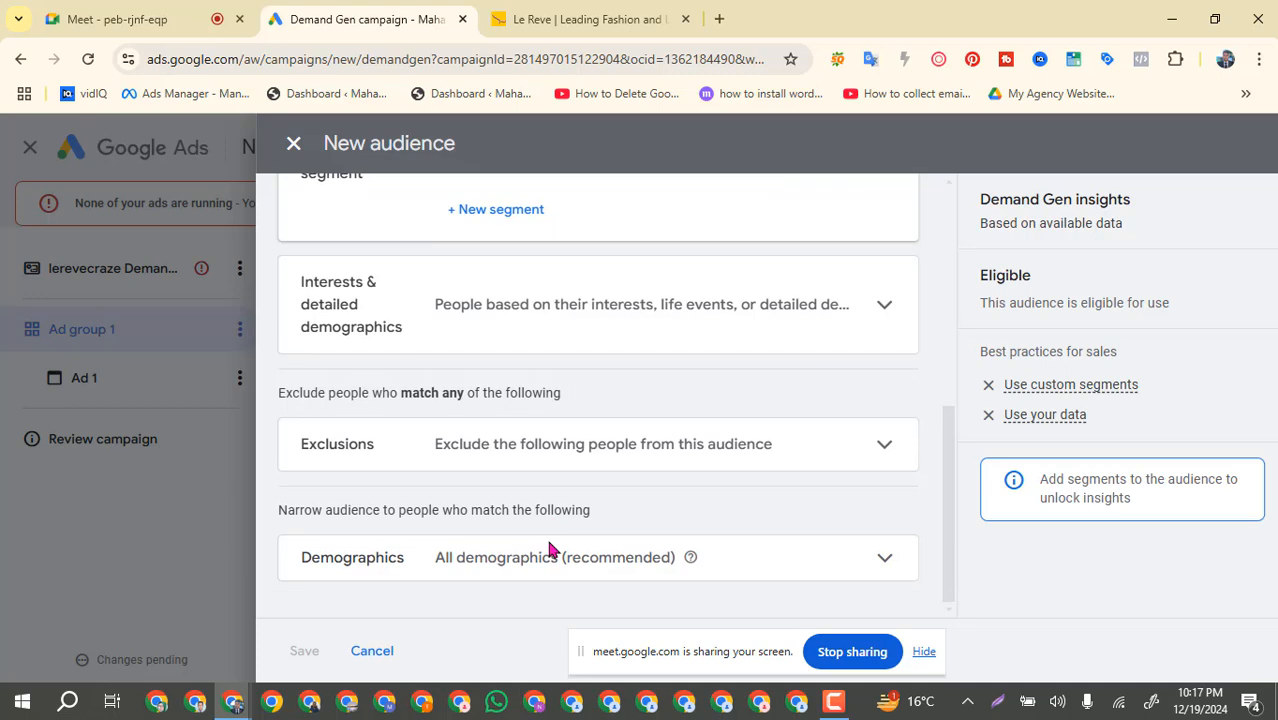
scroll(548, 550, "up", 6)
left_click(293, 143)
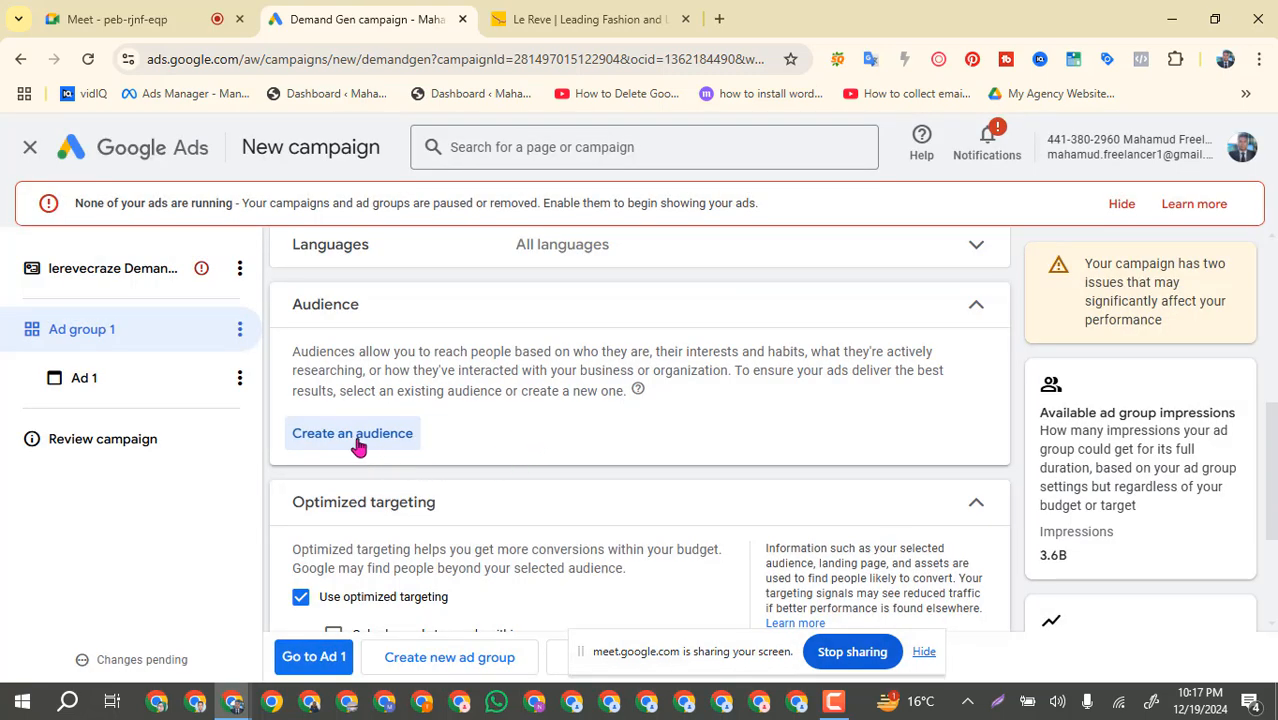
Expand the ad group's Languages section once more to review the language selection, and collapse it again.
scroll(456, 390, "up", 2)
left_click(454, 445)
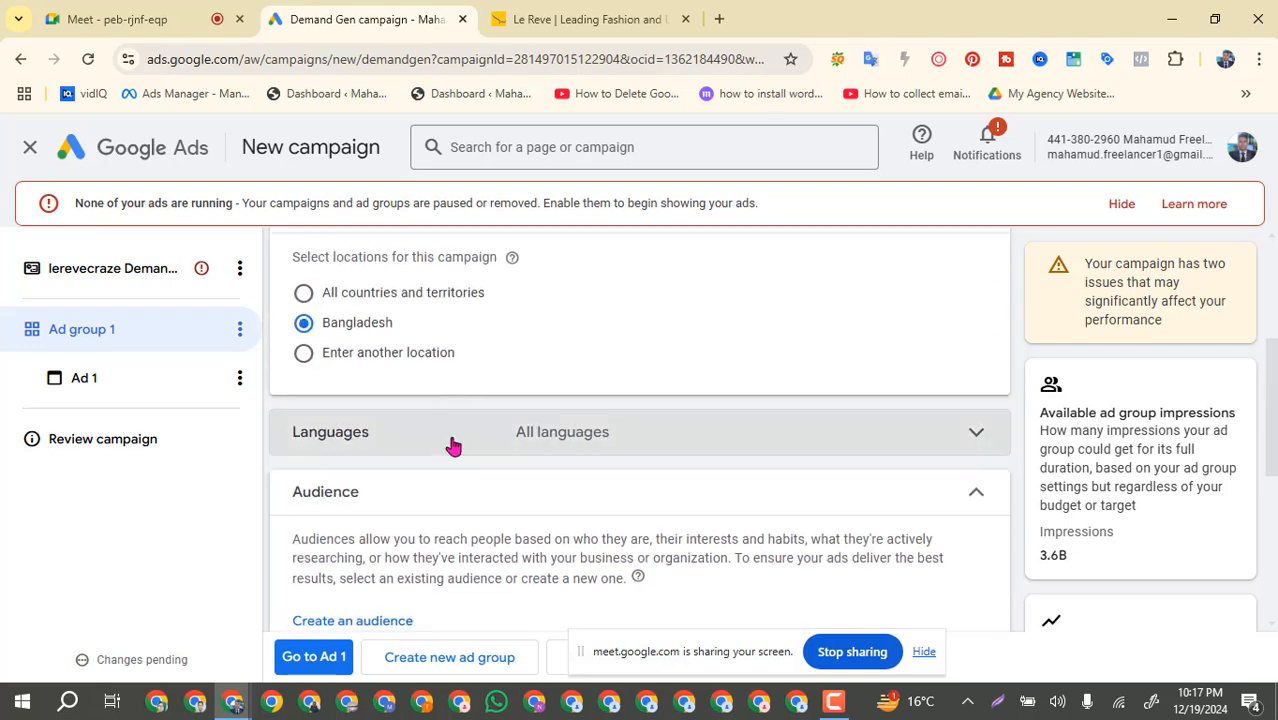
scroll(590, 351, "down", 1)
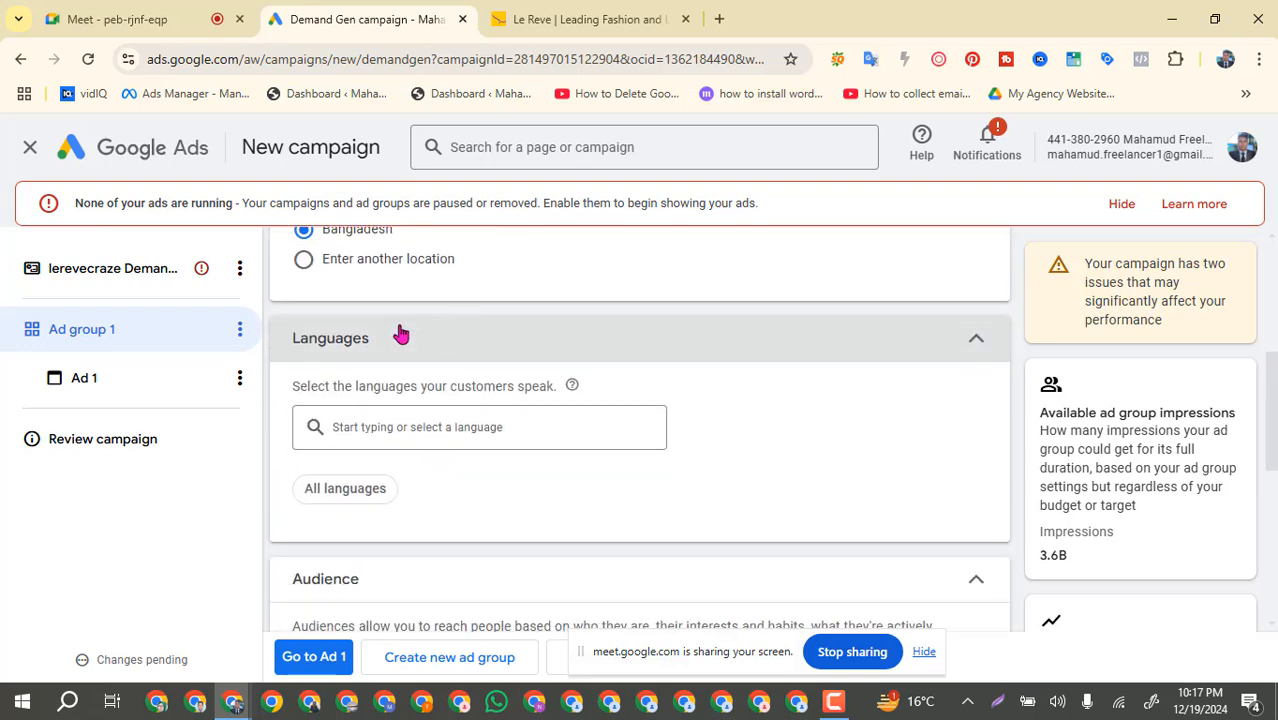
left_click(470, 348)
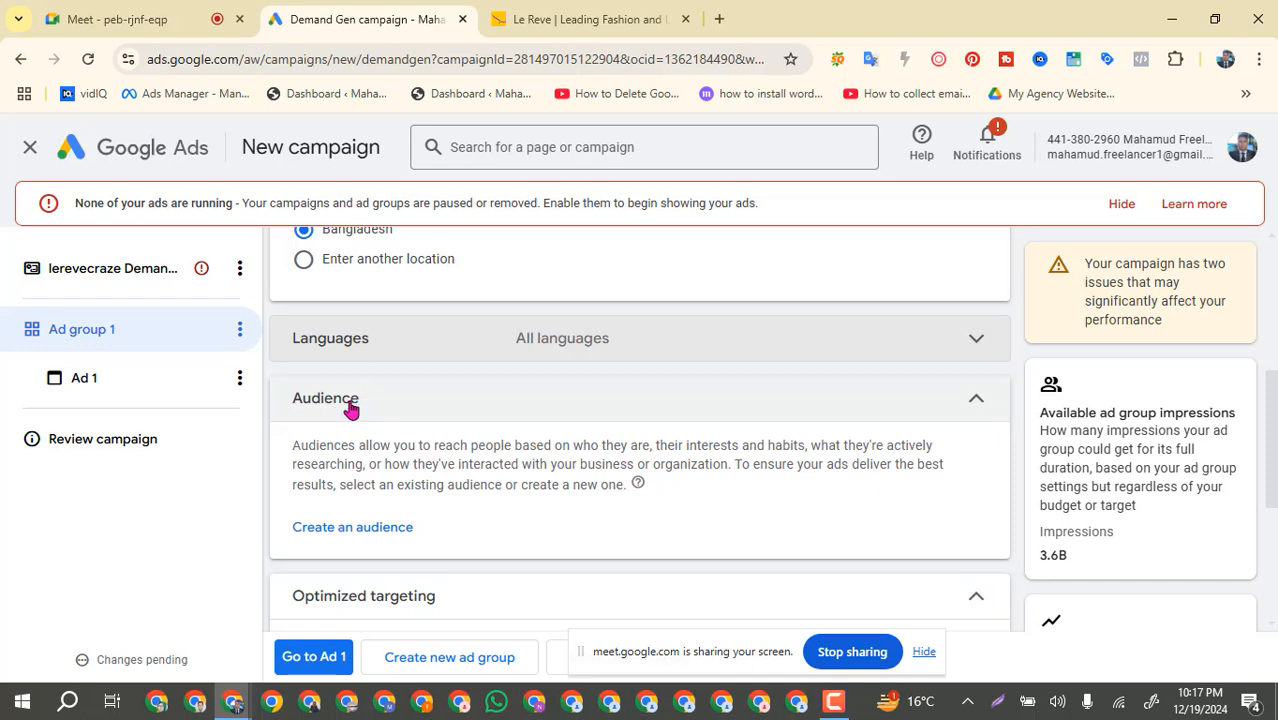
Start a new audience for the ad group and name it "Re- marketing".
left_click(383, 536)
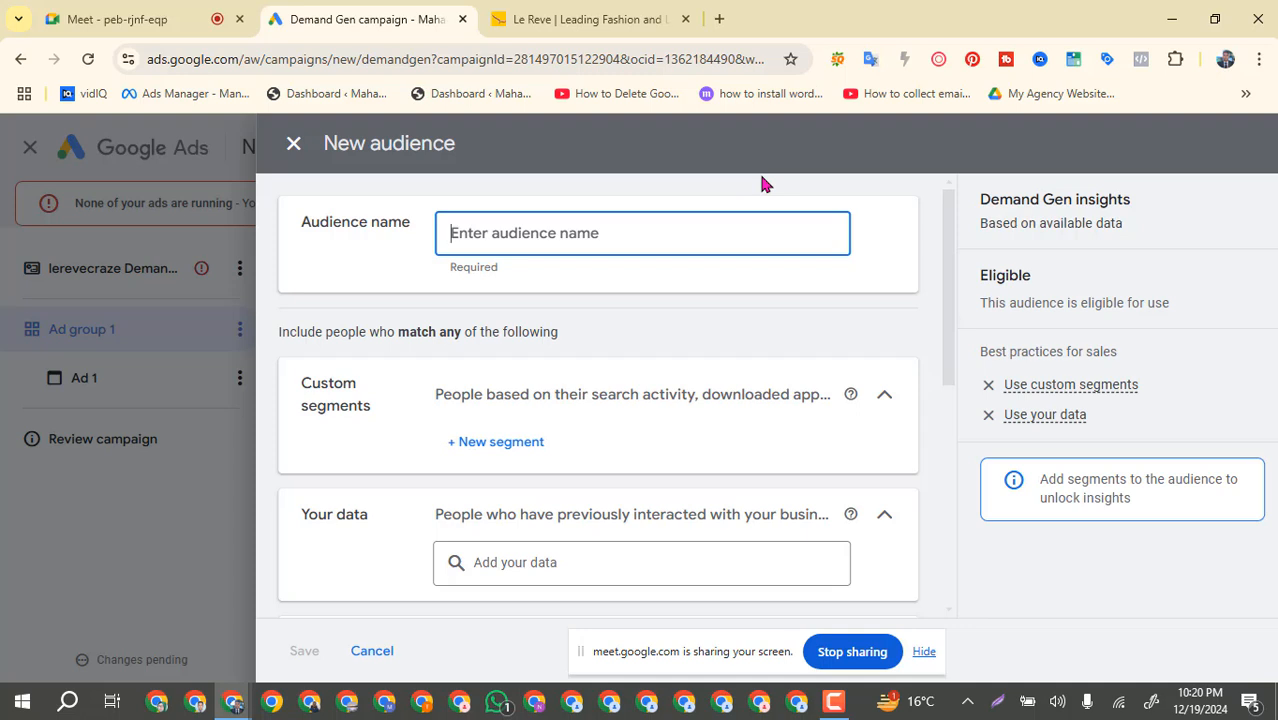
type("Re")
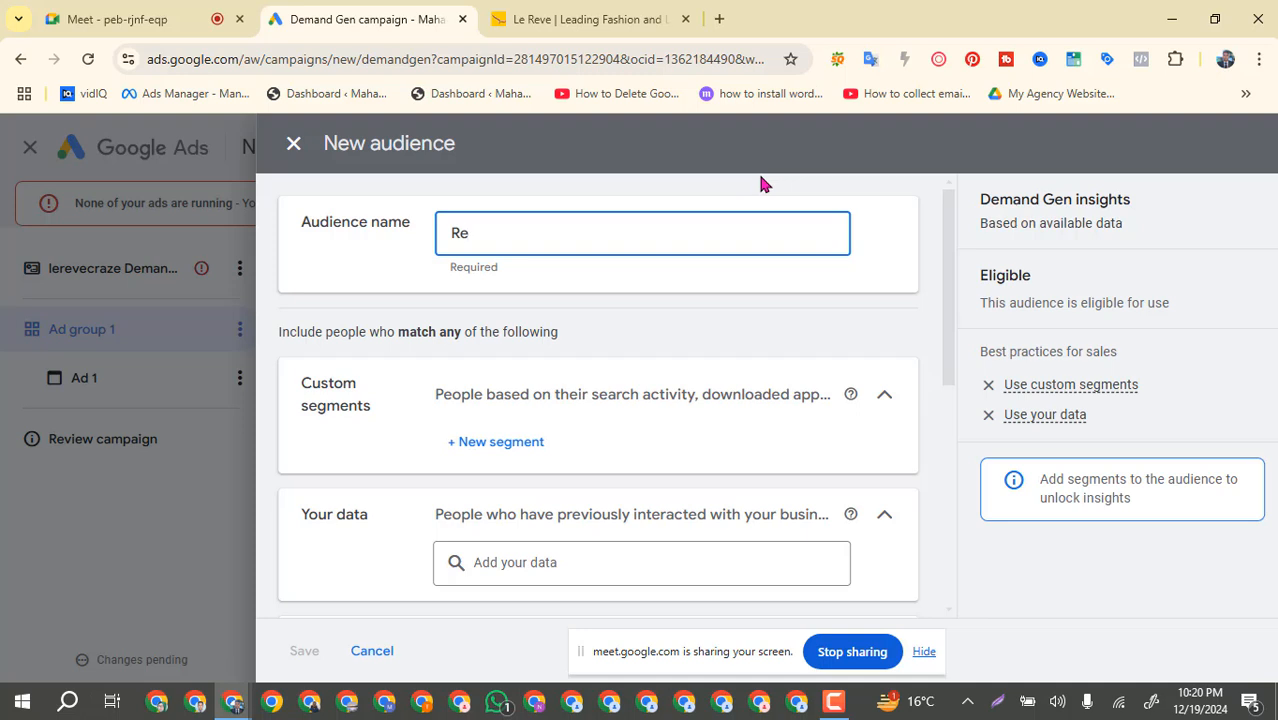
type("- marketing")
scroll(565, 331, "down", 1)
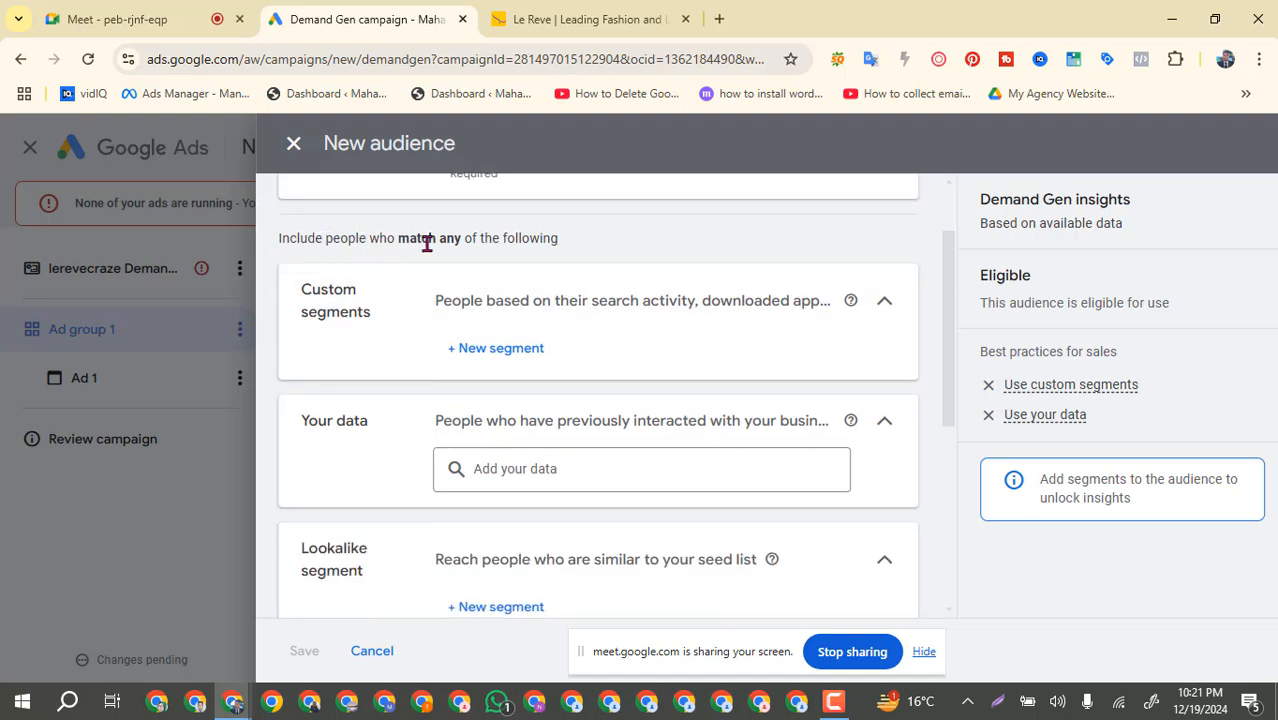
scroll(591, 250, "up", 1)
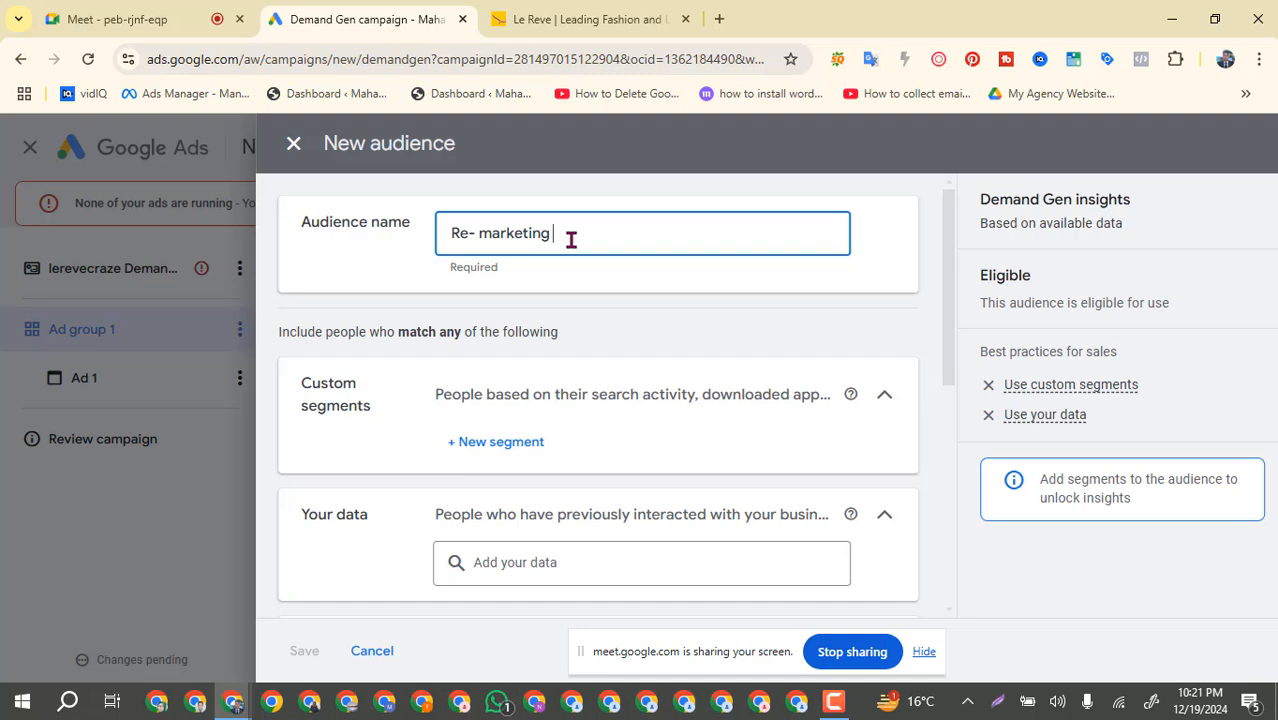
Start a new custom segment within the audience and name it "Re- marketing audience".
left_click(395, 402)
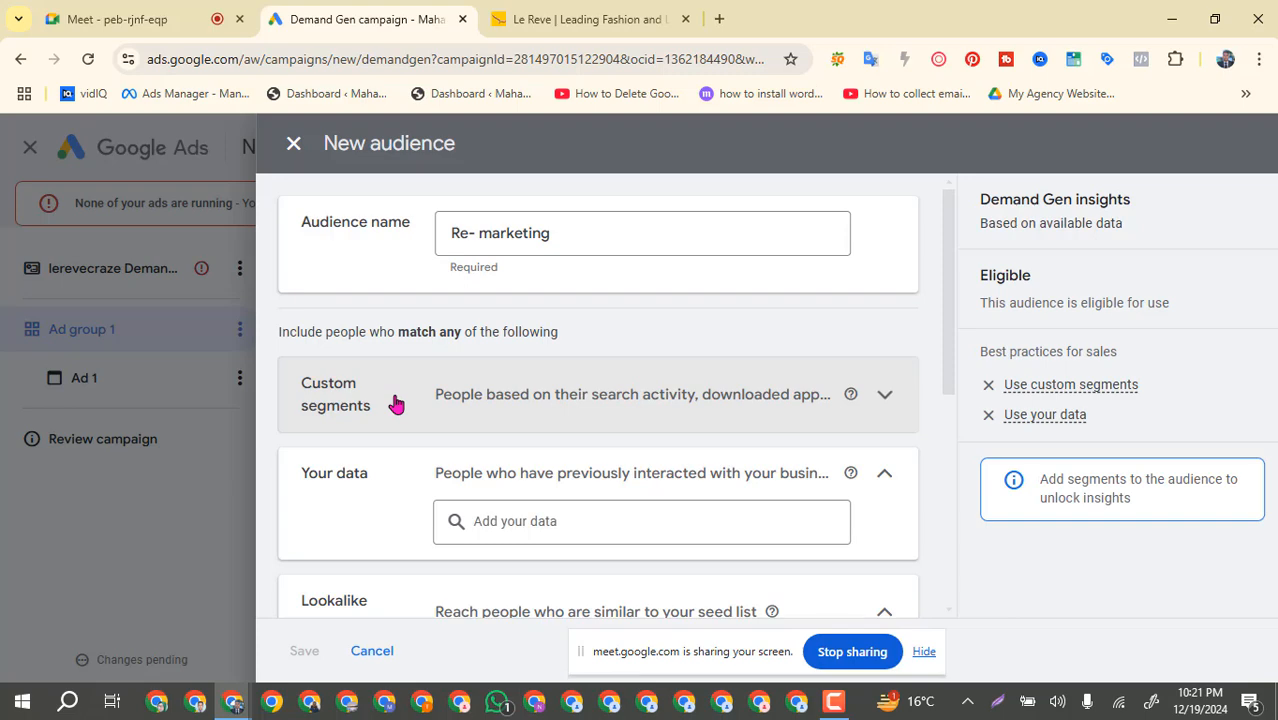
left_click(395, 402)
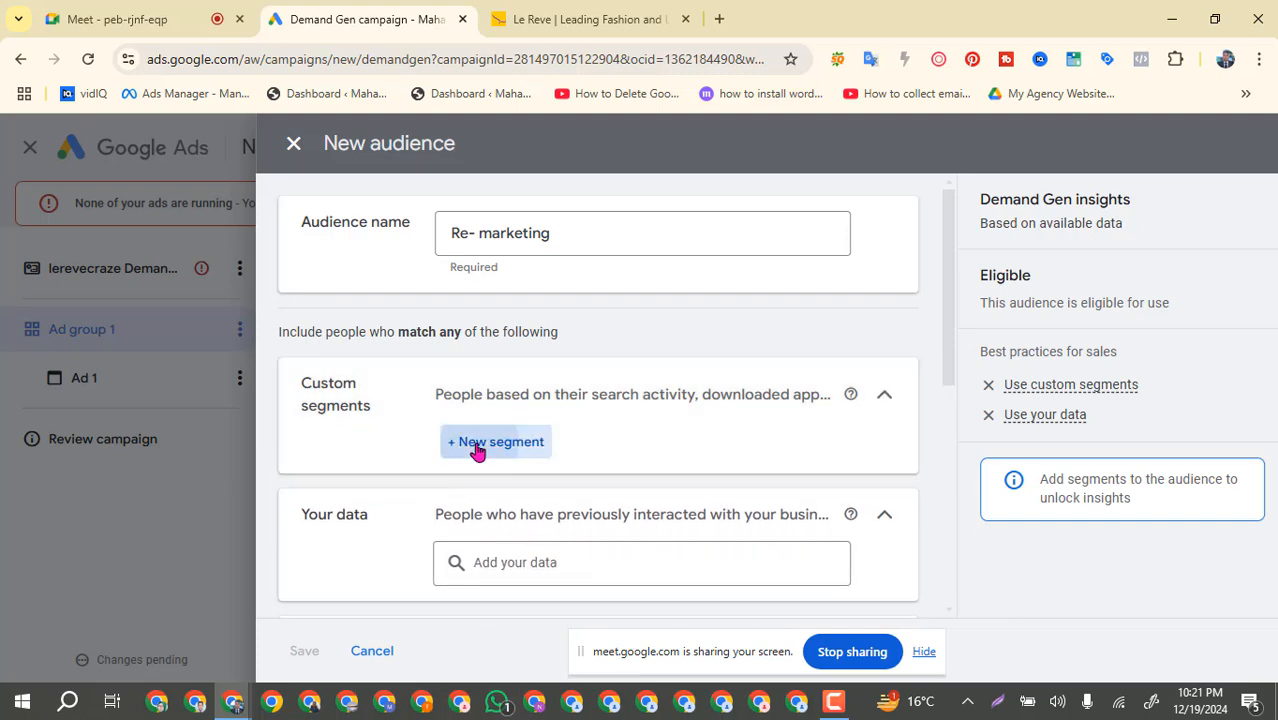
left_click(477, 452)
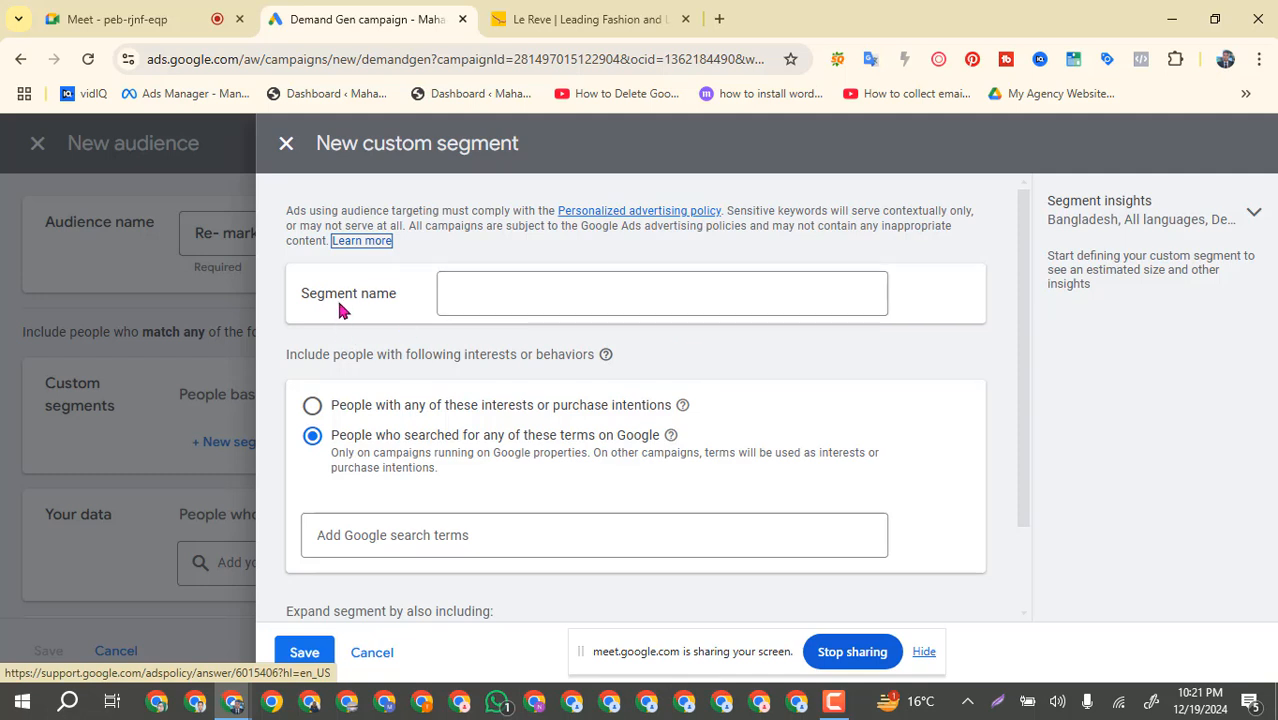
left_click(525, 293)
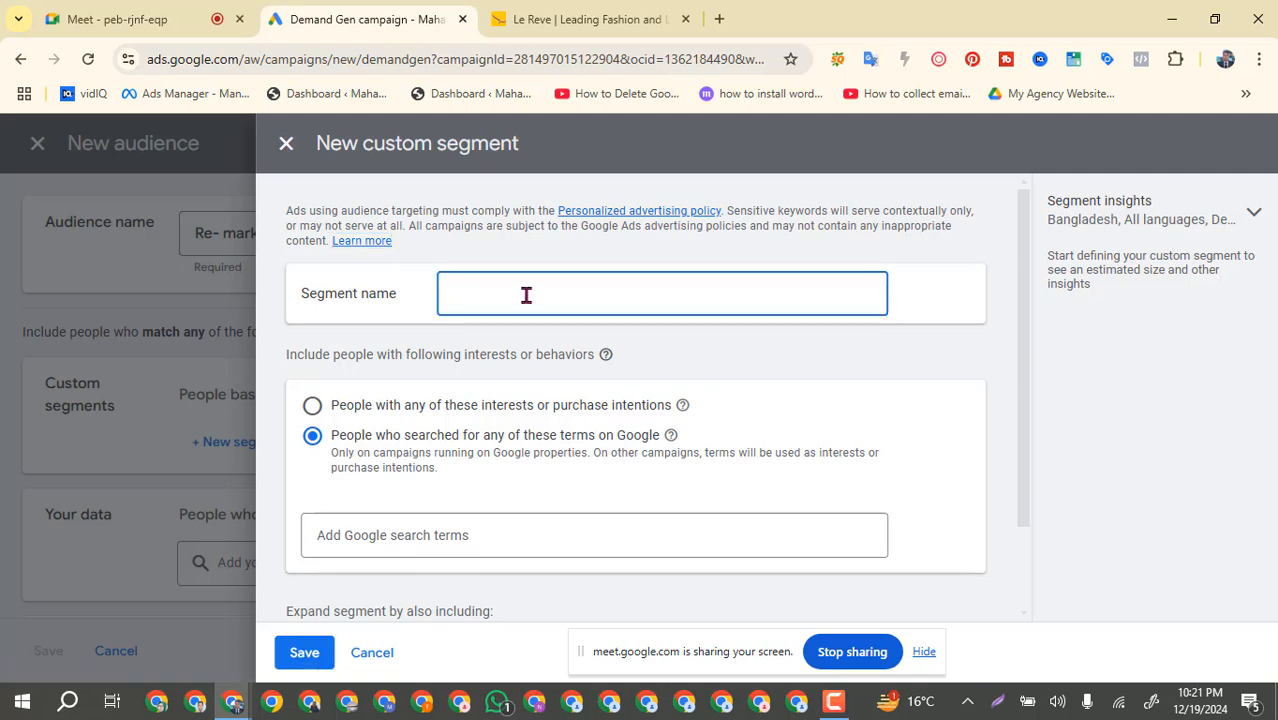
type("Re- marketing audience")
Base the custom segment on people with any of these interests or purchase intentions.
left_click(312, 407)
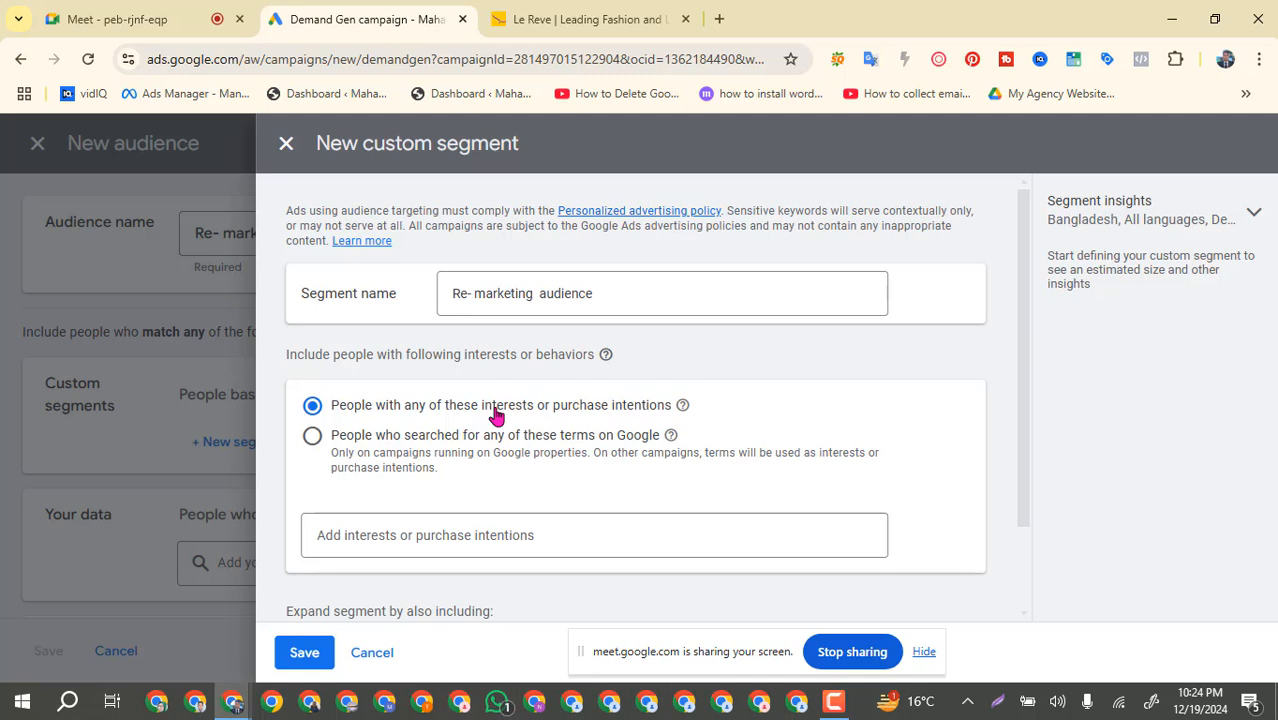
scroll(496, 415, "down", 1)
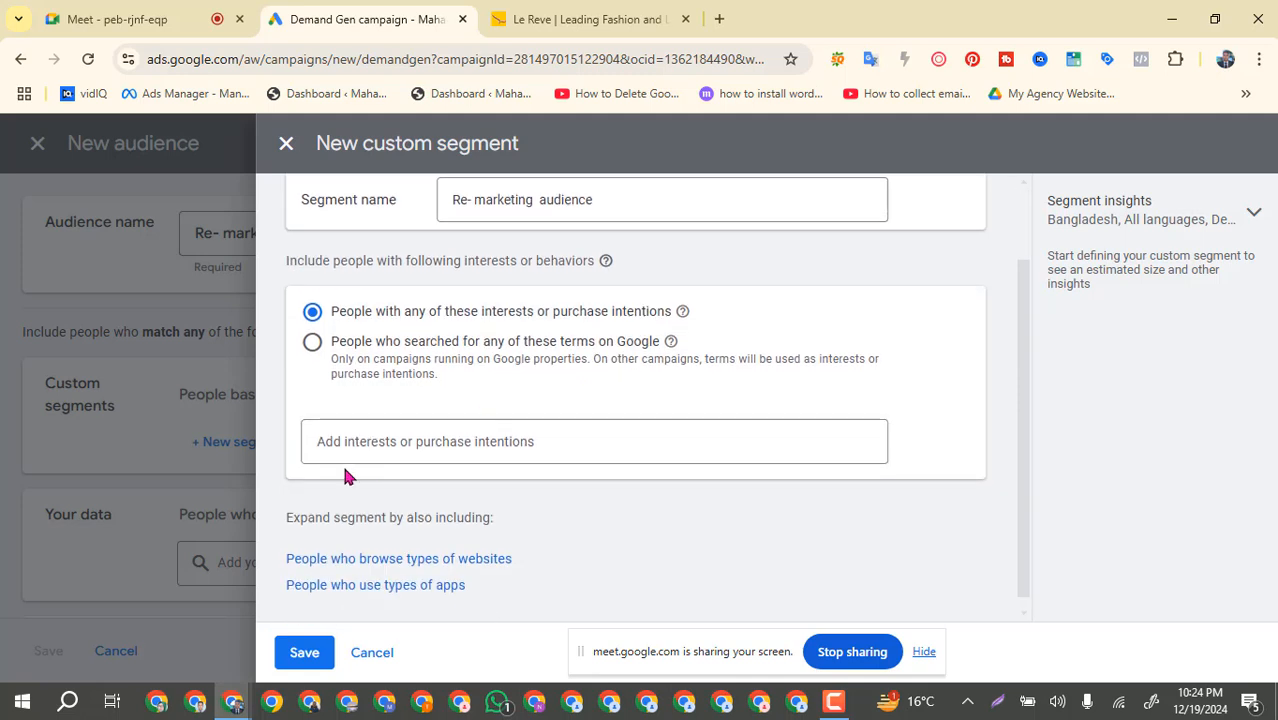
left_click(569, 447)
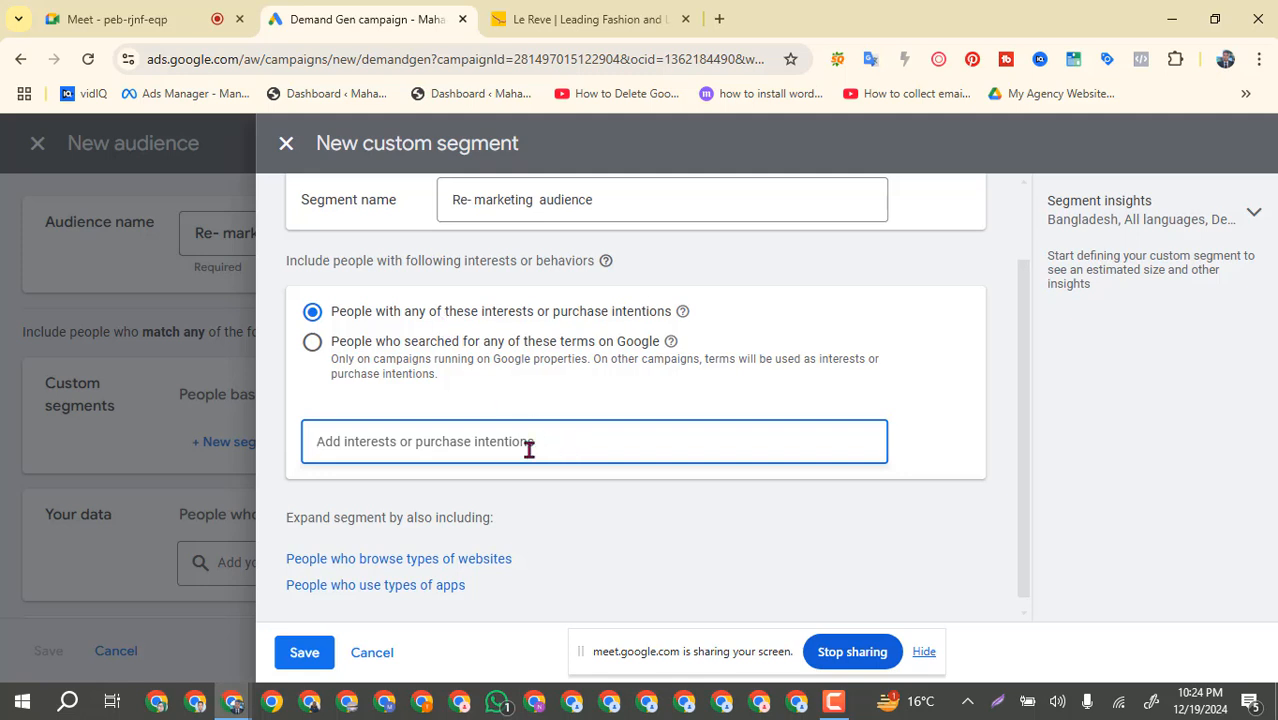
scroll(529, 449, "down", 1)
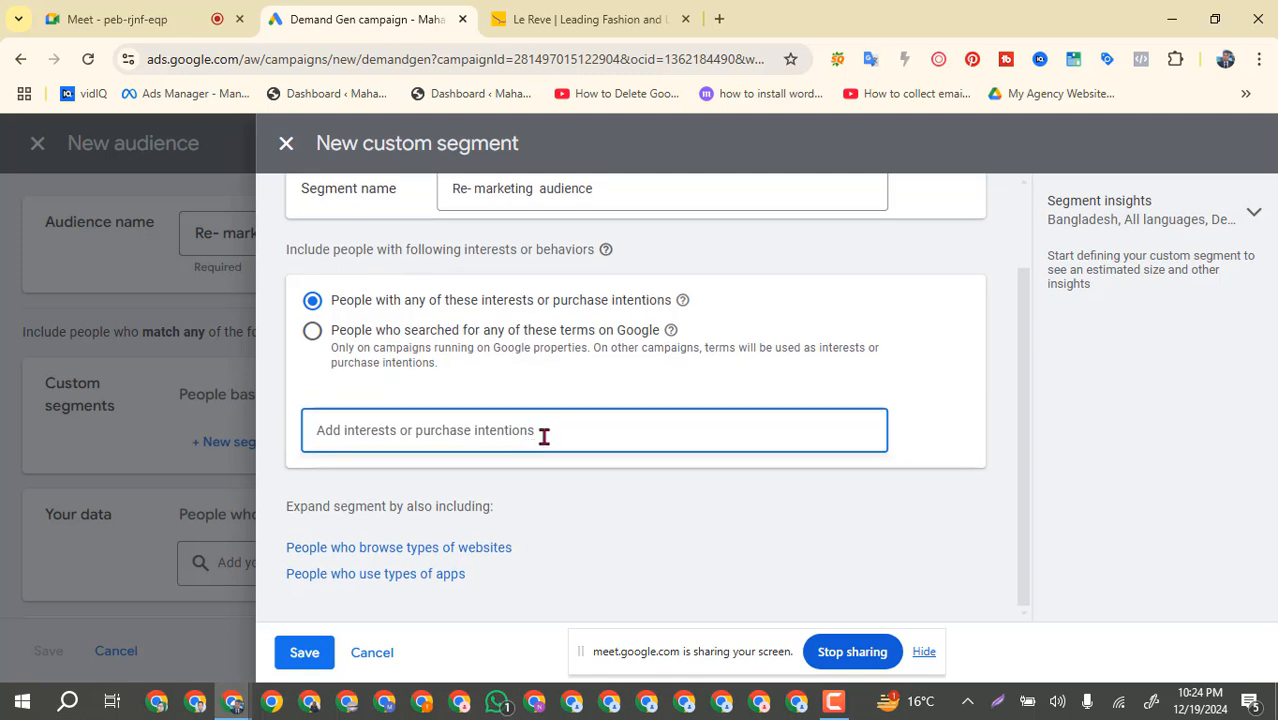
Move the screen-sharing notice out of the way and expand the custom segment to include people who browse types of websites.
left_click_drag(673, 662, 1004, 662)
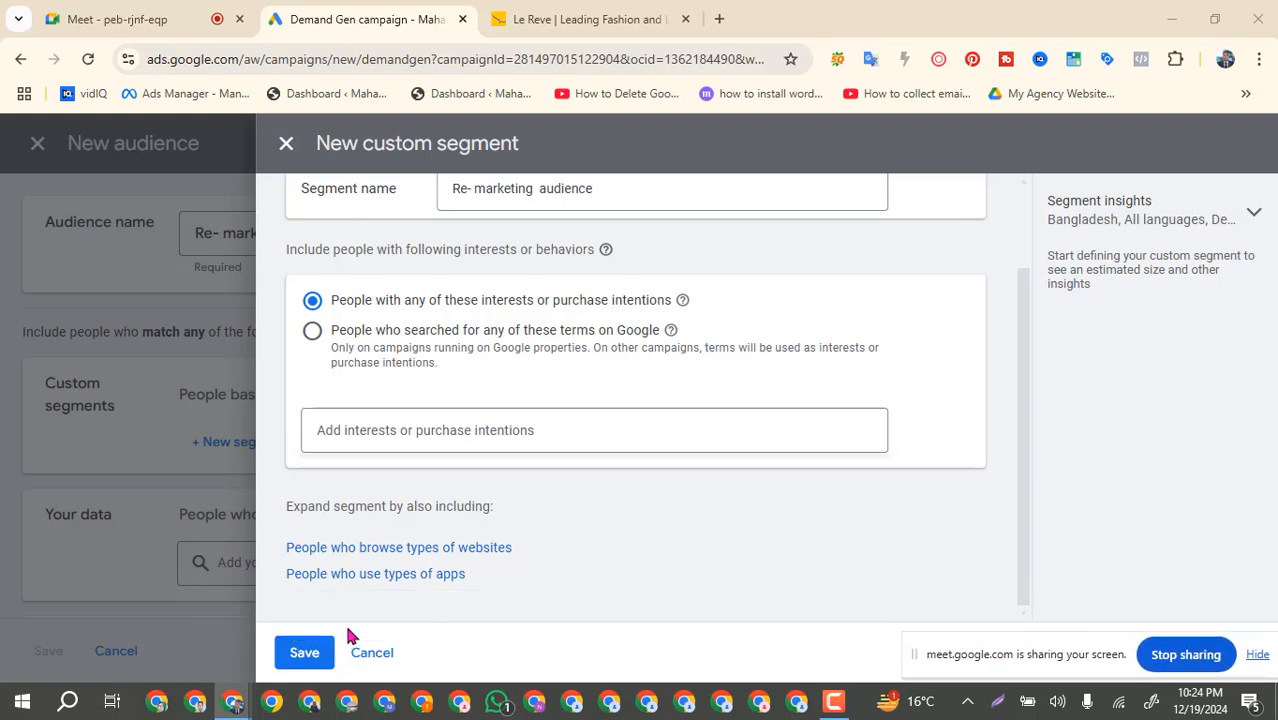
right_click(367, 556)
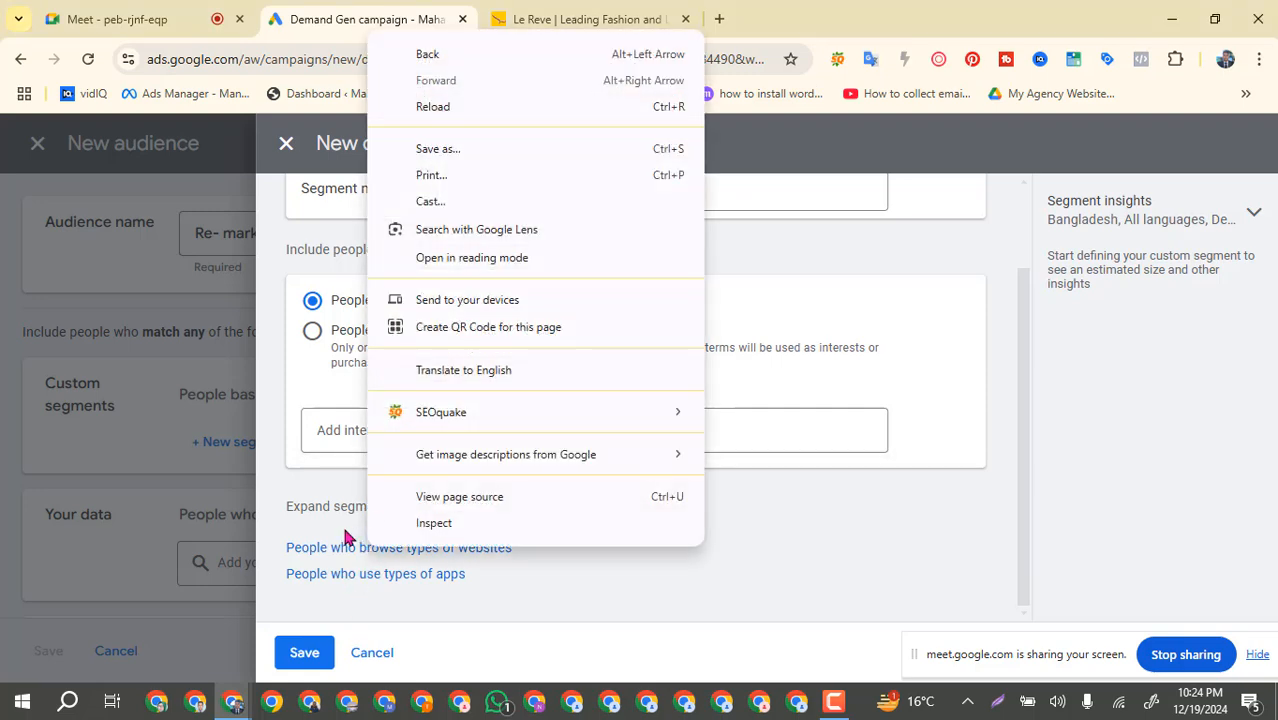
left_click(313, 550)
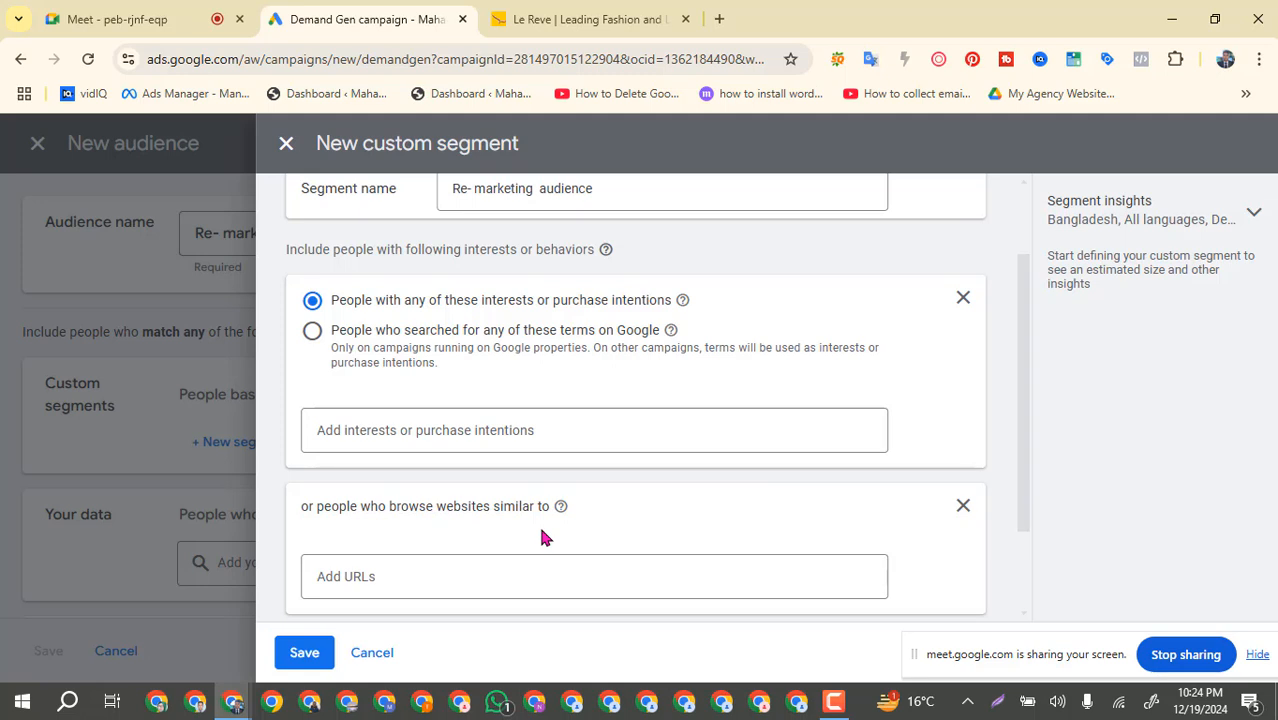
scroll(538, 523, "down", 1)
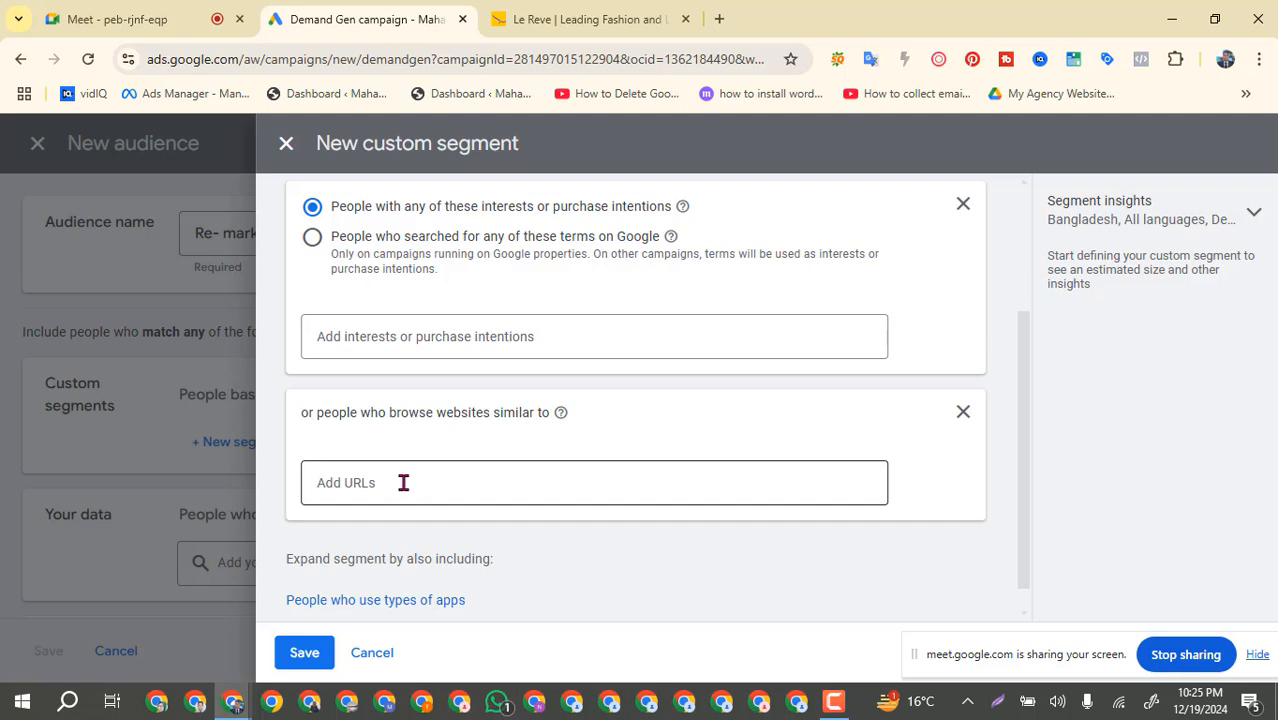
Search Google for "aarong" in a new browser tab and open the official Aarong website.
left_click(718, 19)
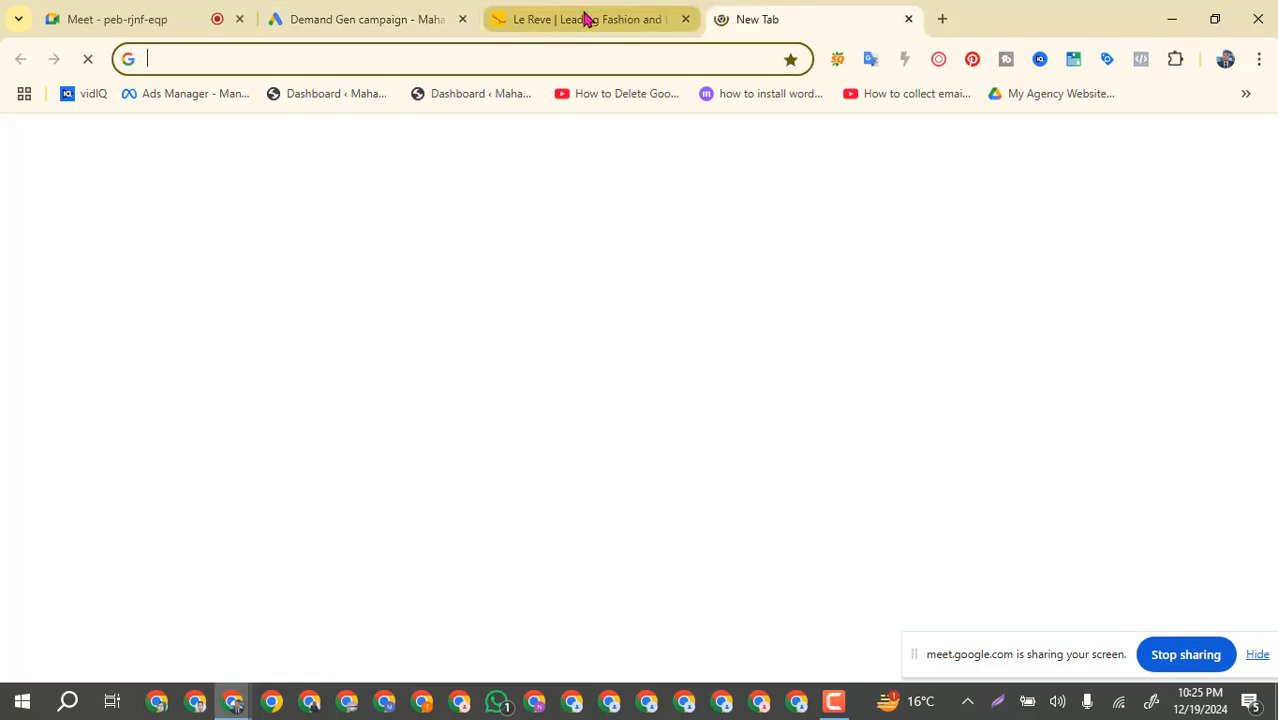
left_click(585, 19)
left_click(757, 16)
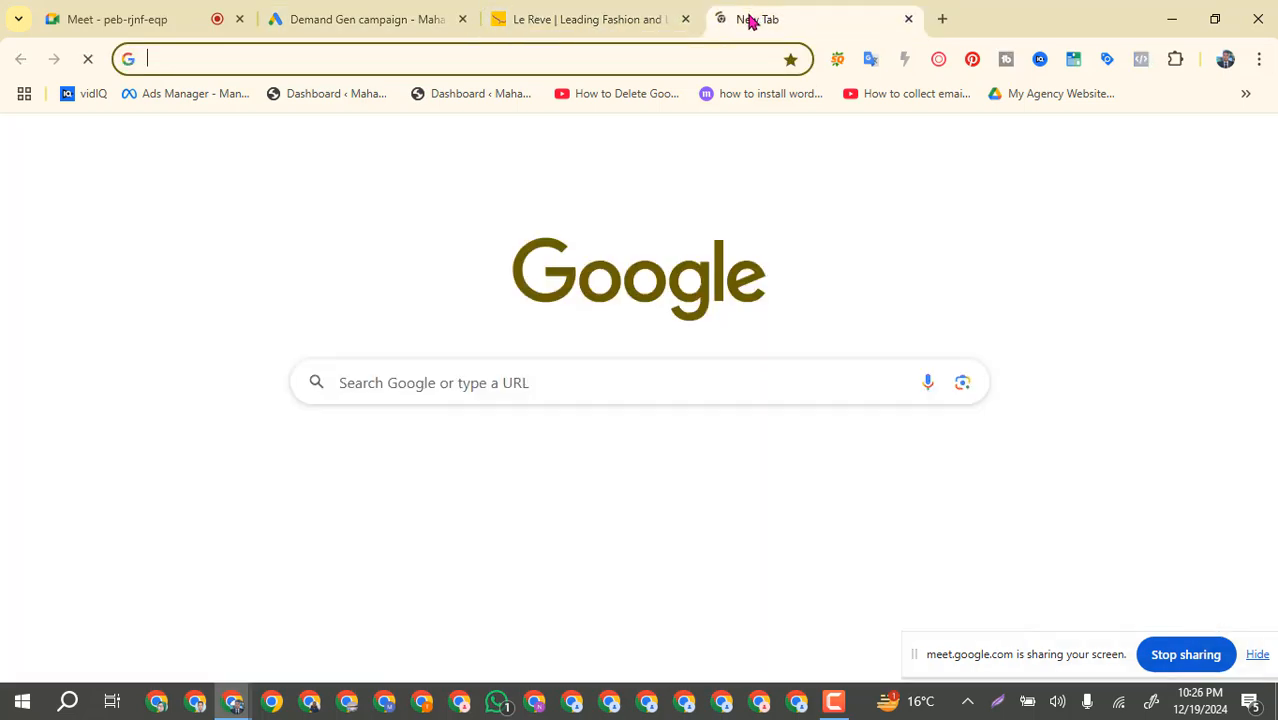
left_click(418, 53)
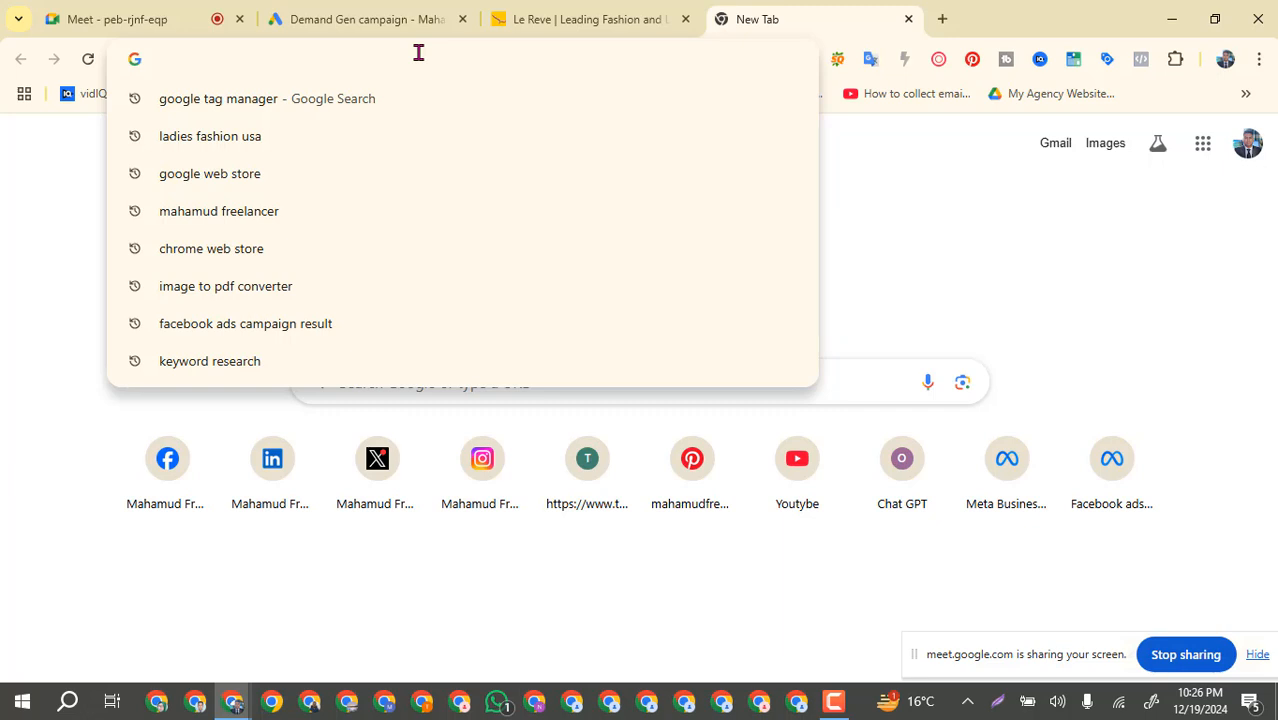
type("a")
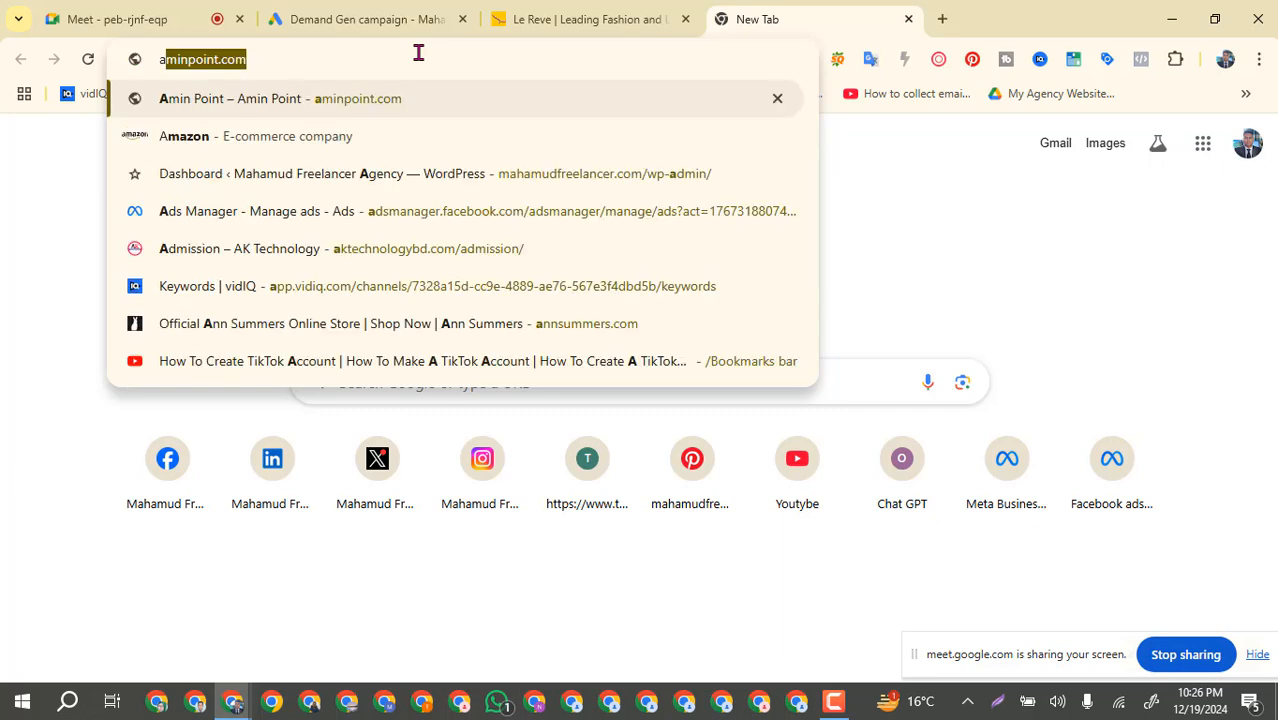
type("rong")
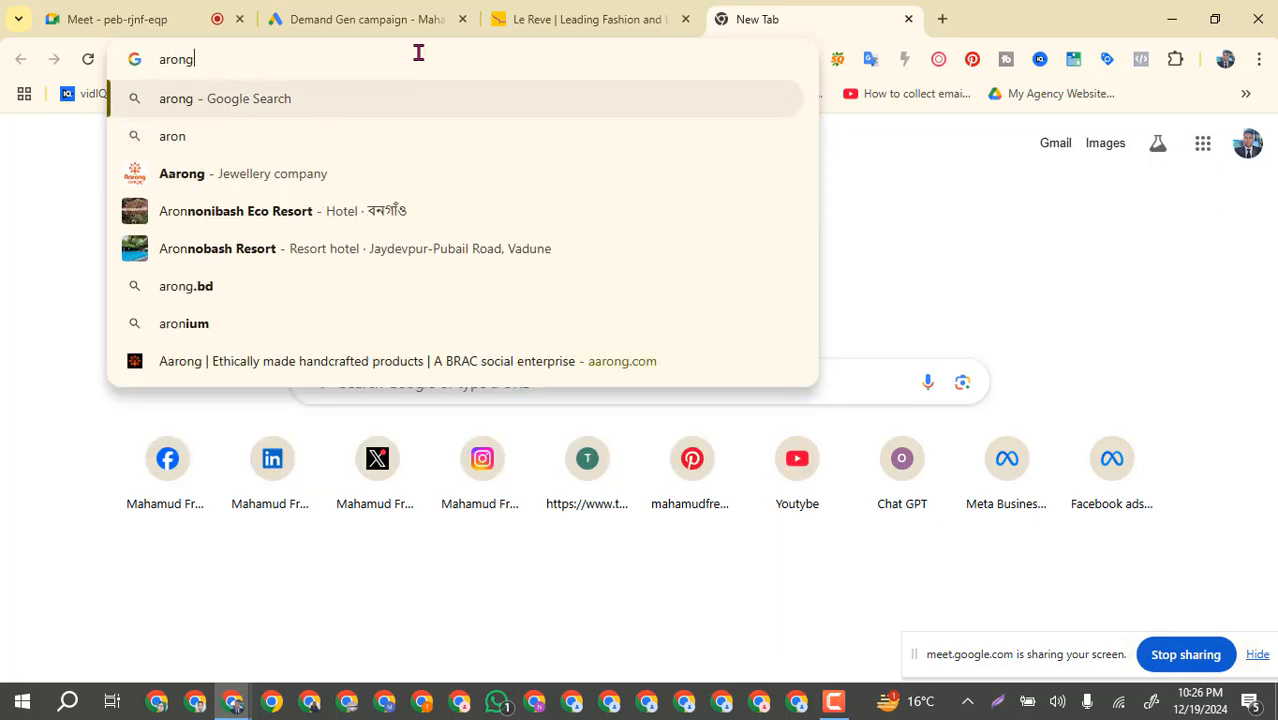
left_click(180, 137)
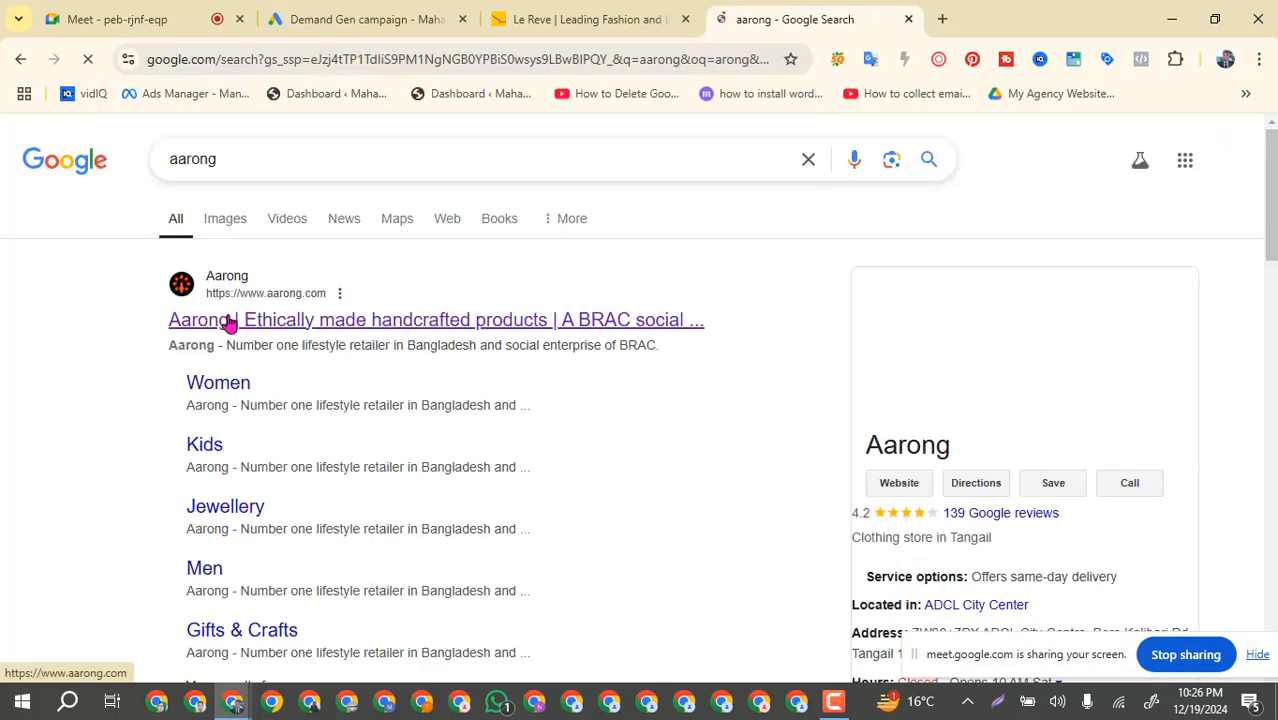
left_click(229, 321)
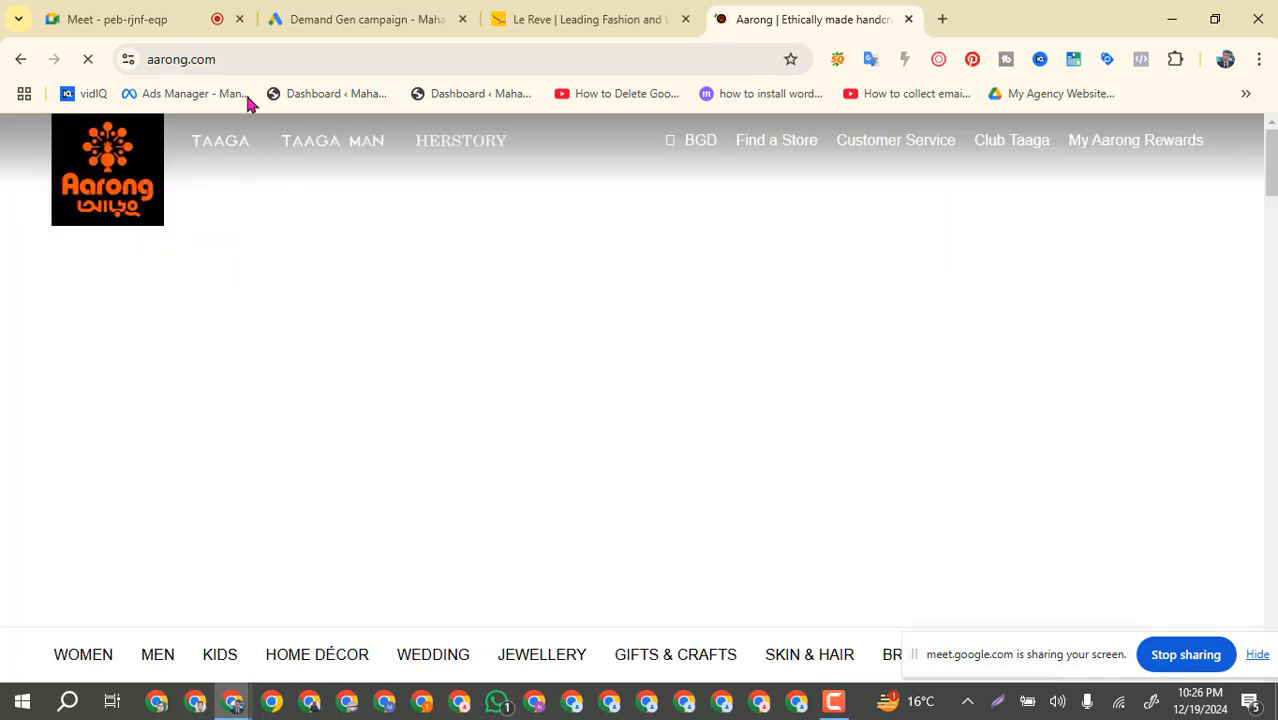
left_click(205, 59)
key("ctrl+c")
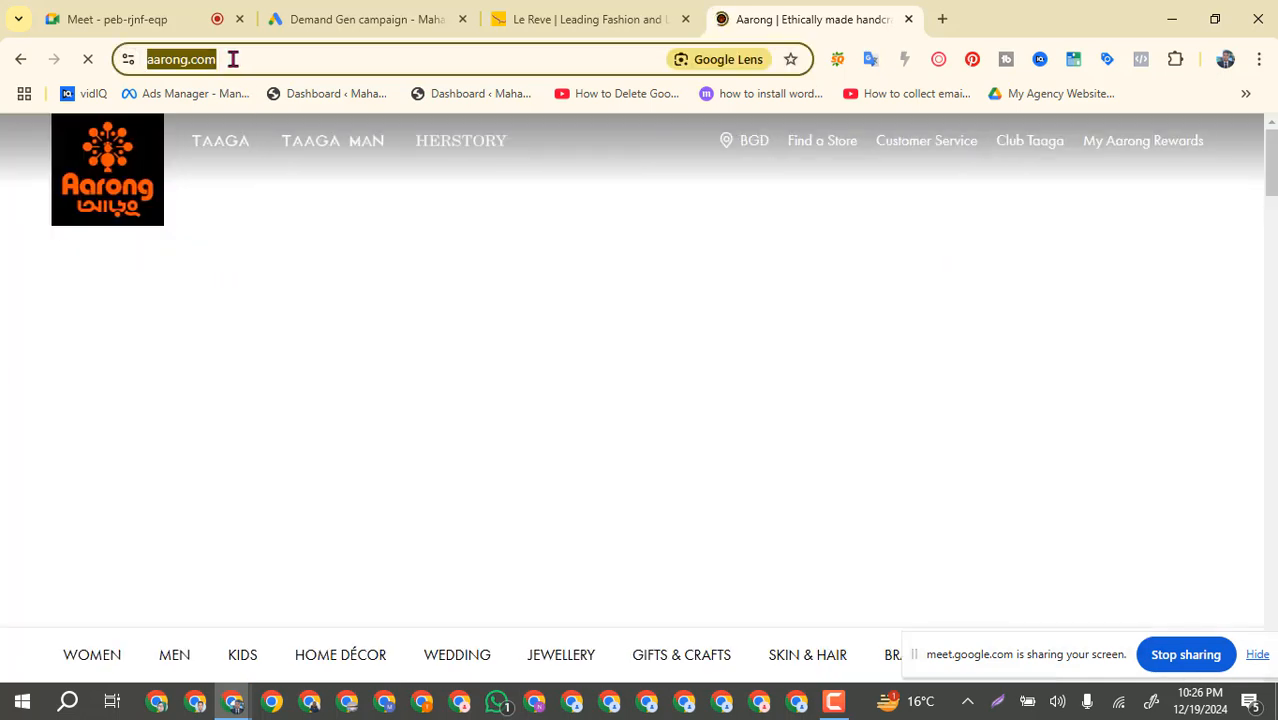
left_click(385, 28)
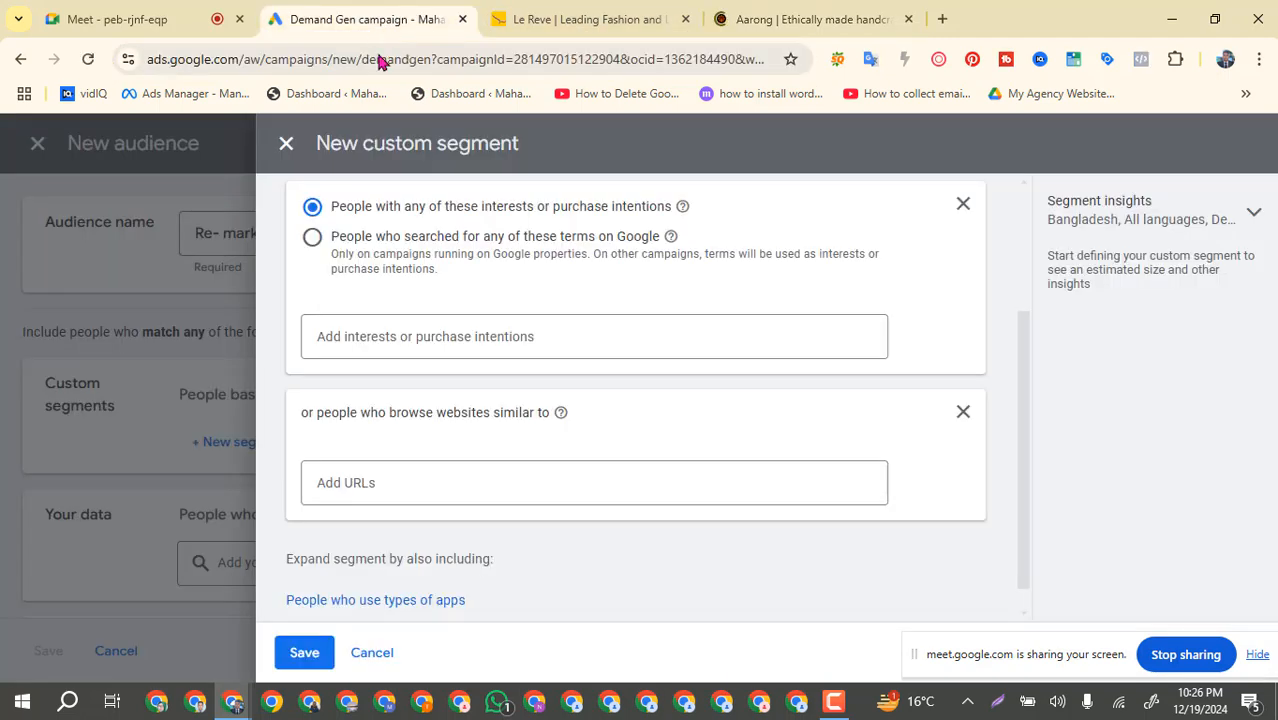
left_click(369, 482)
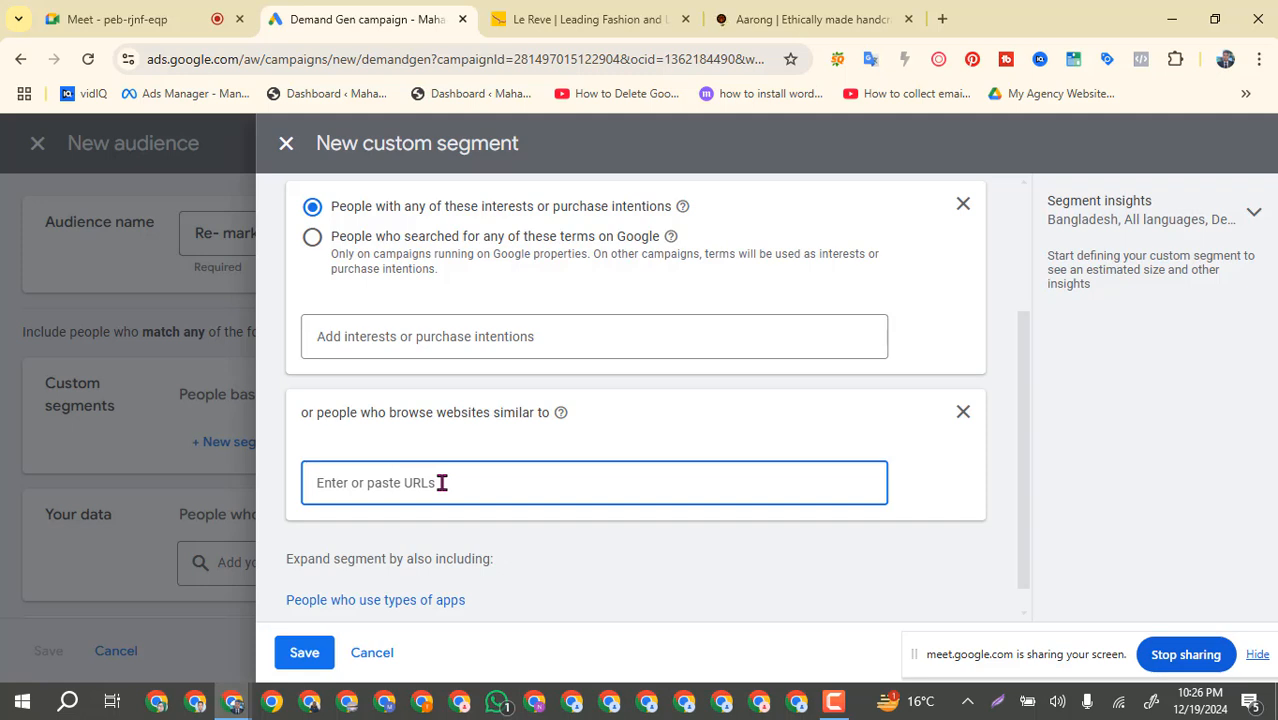
key("ctrl+v")
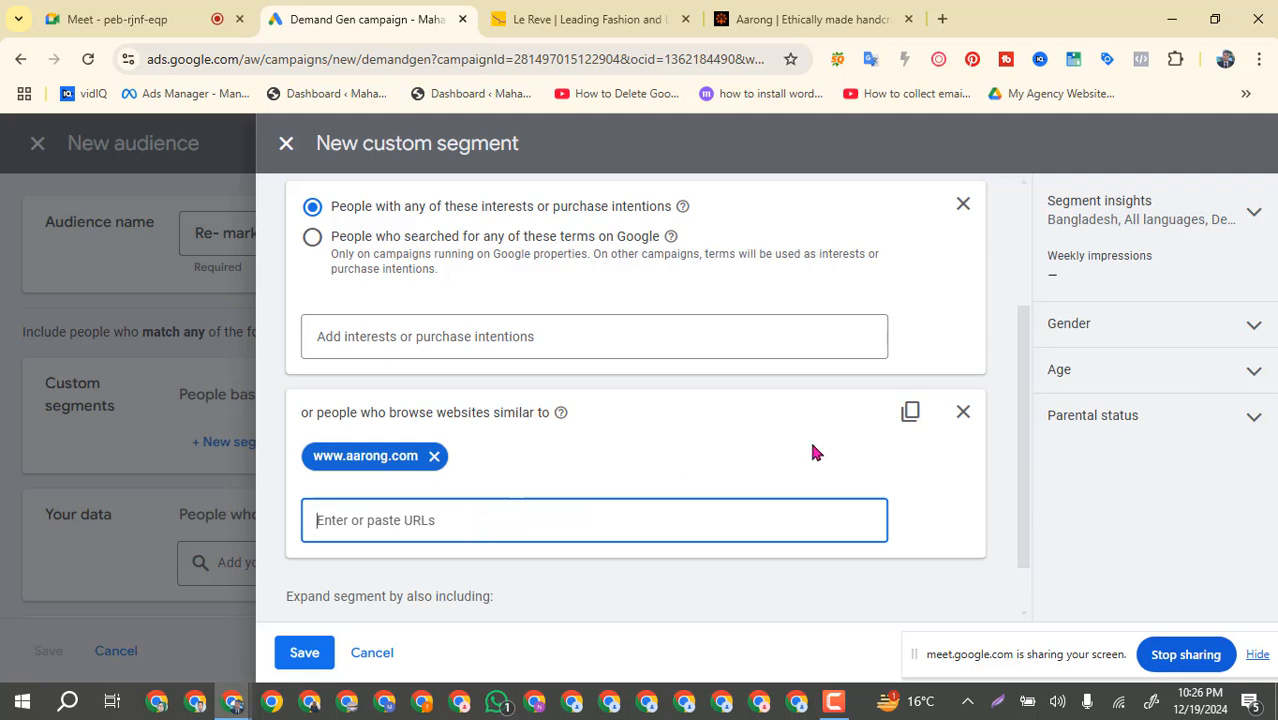
Examine the segment insights for gender, age and parental status, and collapse the parental status and age breakdowns.
left_click(1254, 330)
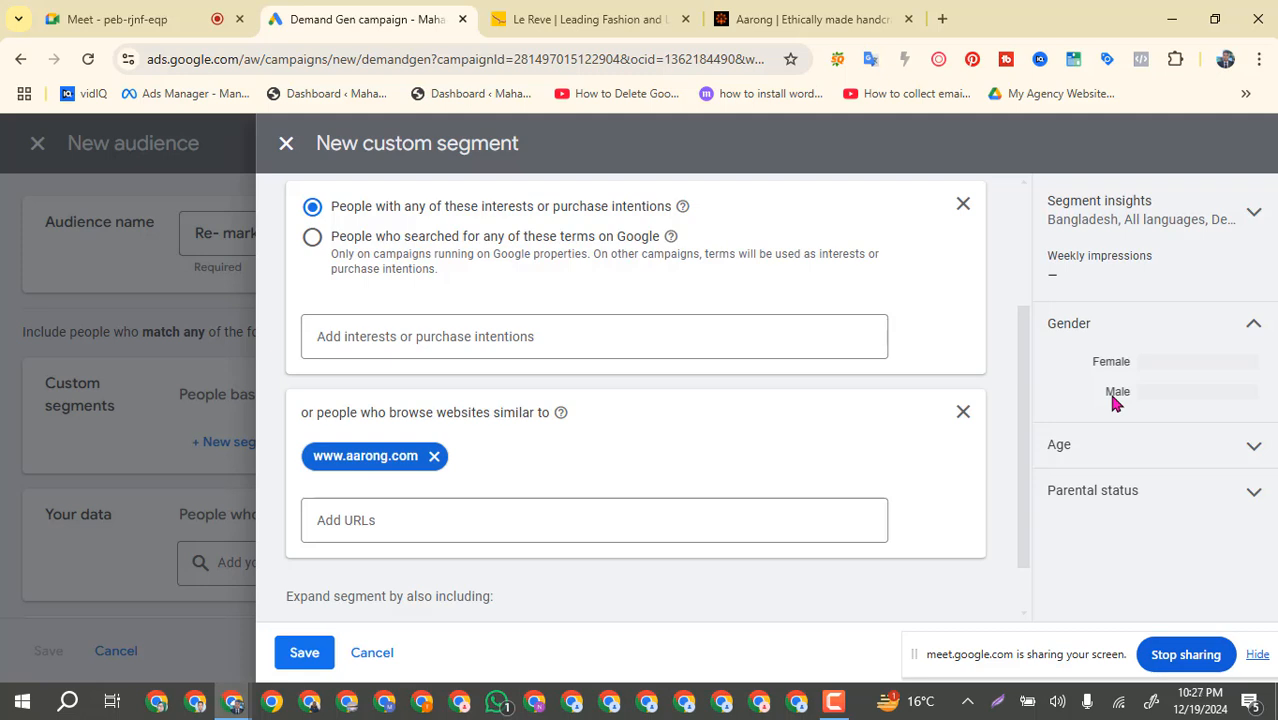
left_click(1247, 446)
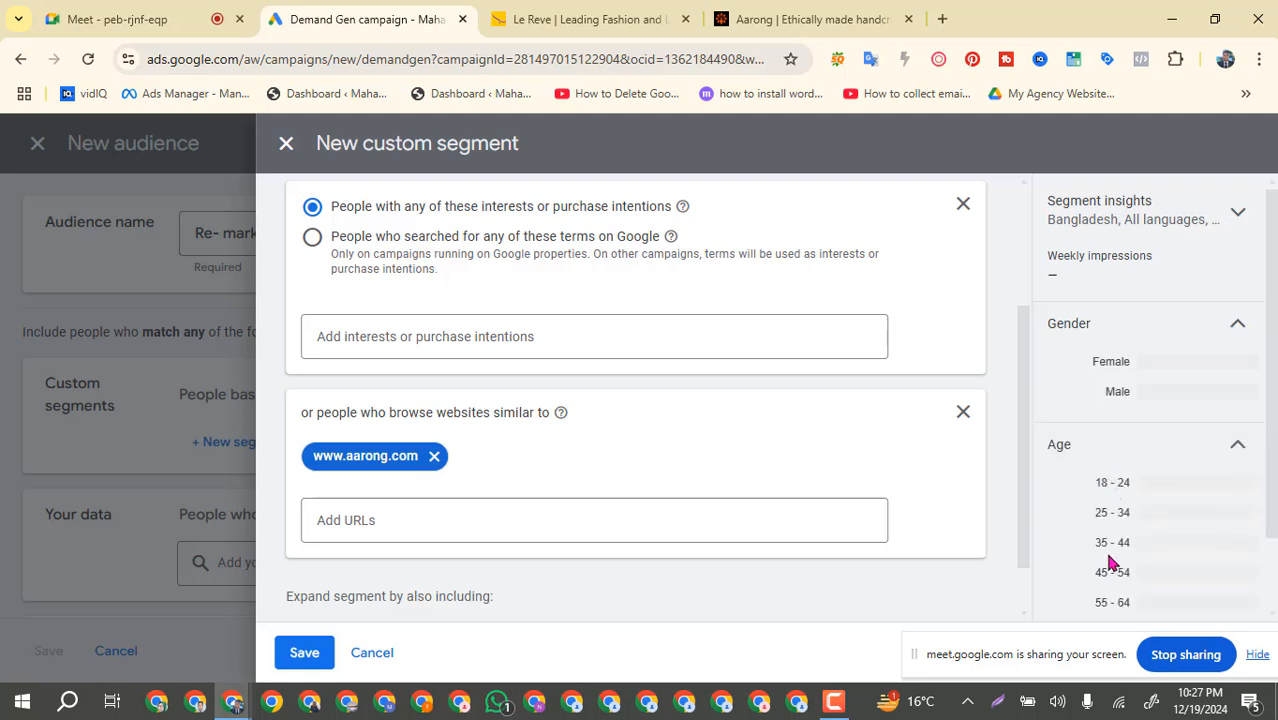
scroll(1110, 562, "down", 1)
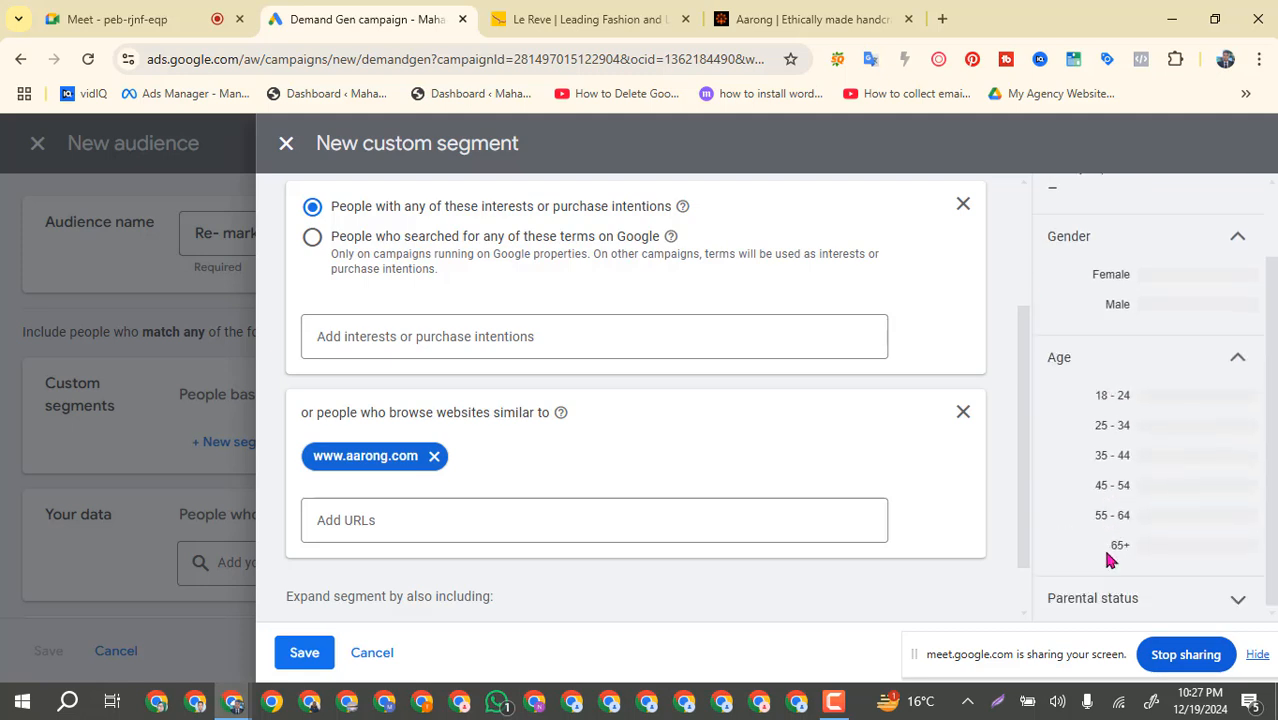
left_click(1241, 604)
mouse_move(1133, 493)
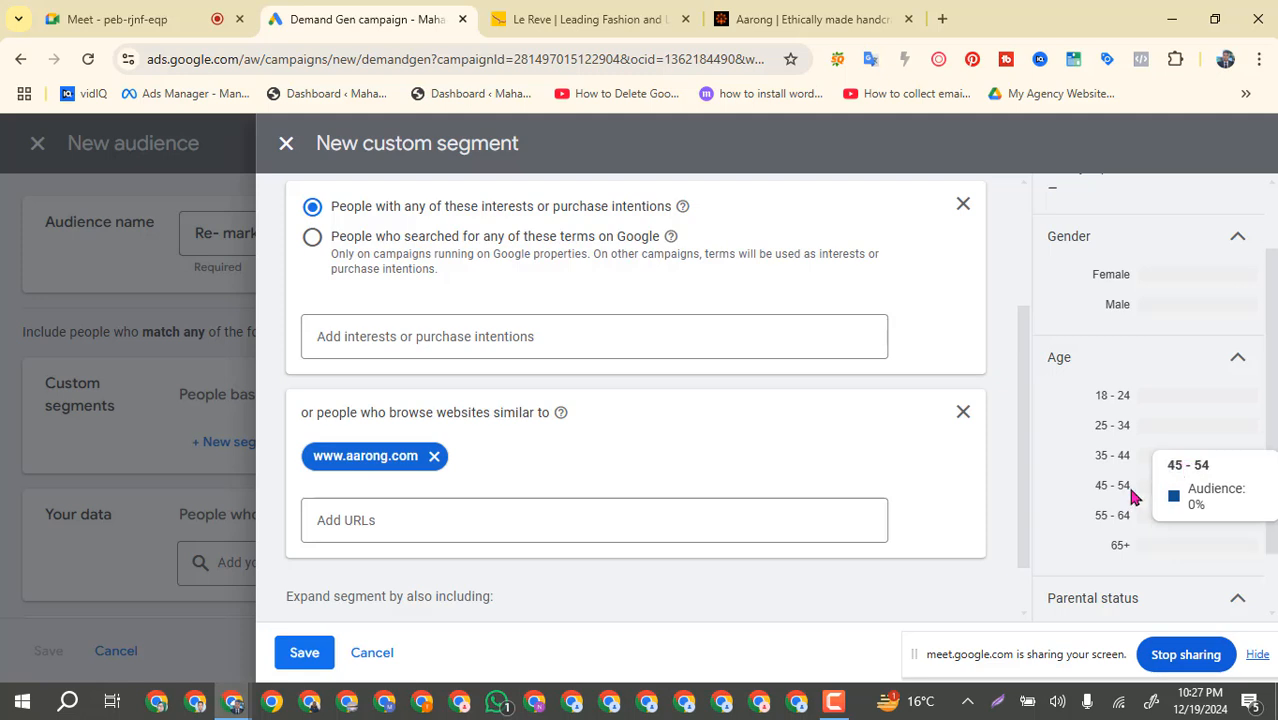
scroll(1125, 540, "down", 1)
mouse_move(1190, 560)
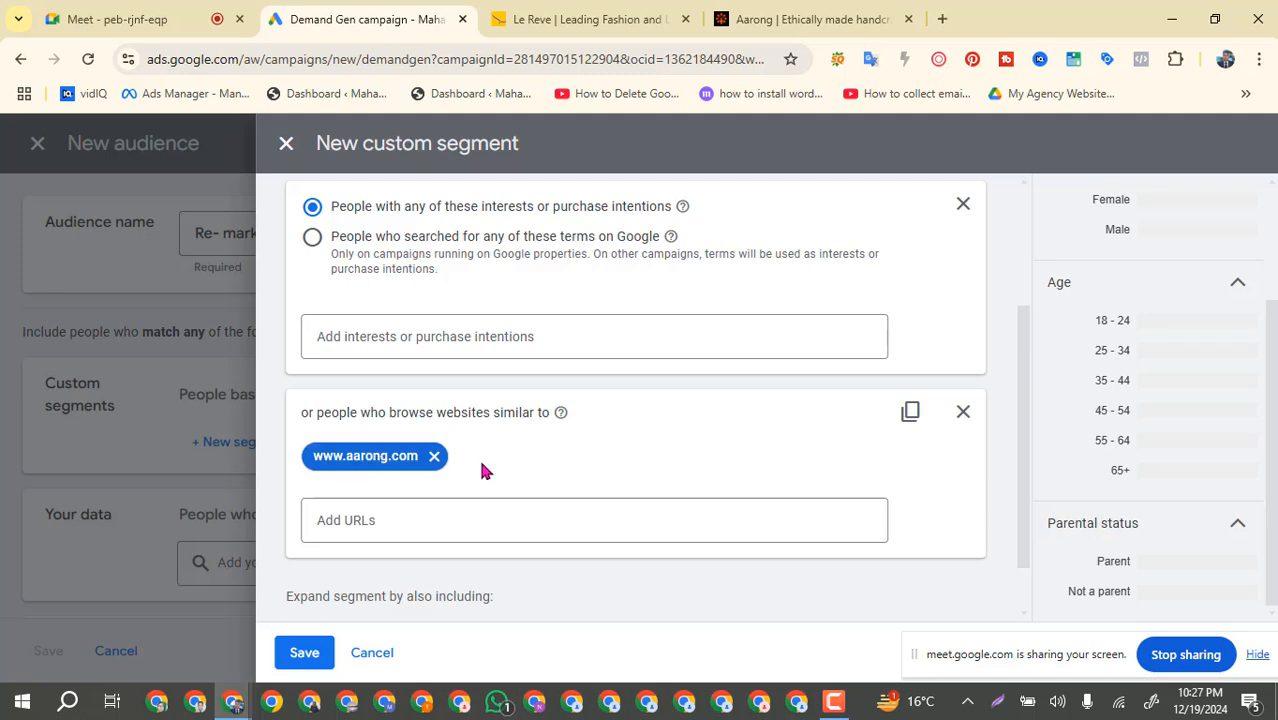
left_click(1237, 523)
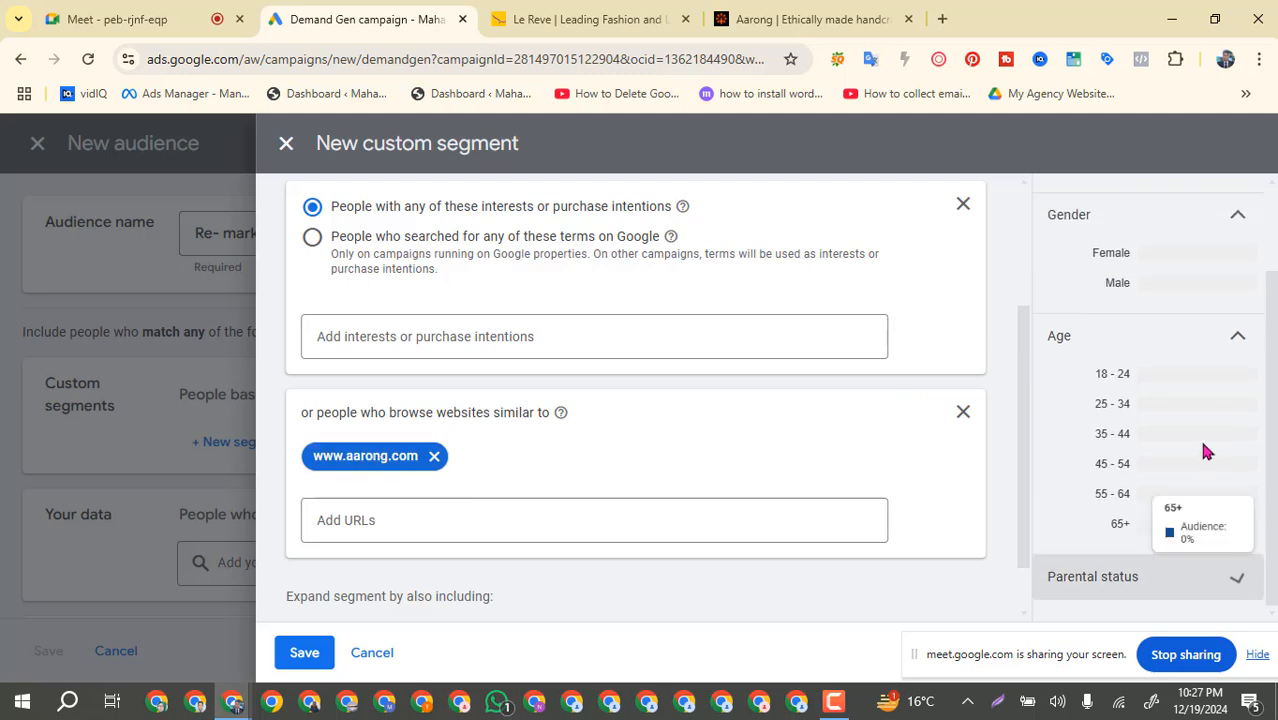
mouse_move(1233, 470)
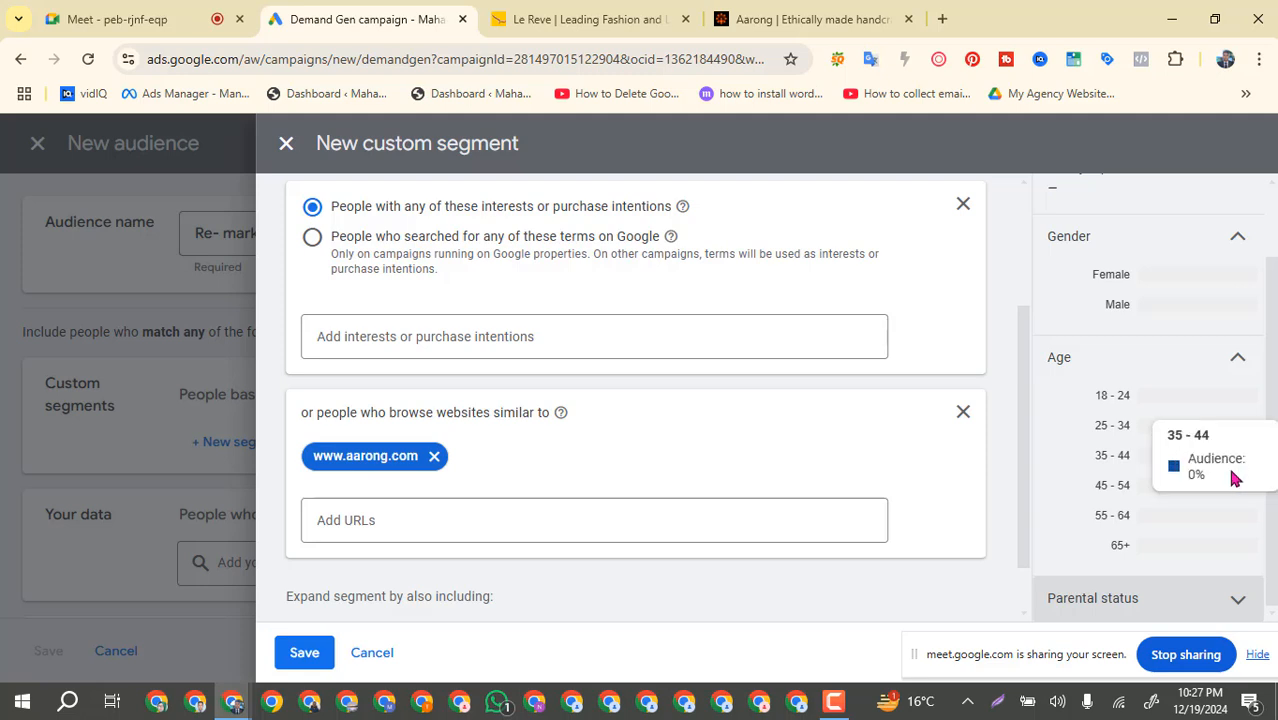
left_click(1237, 358)
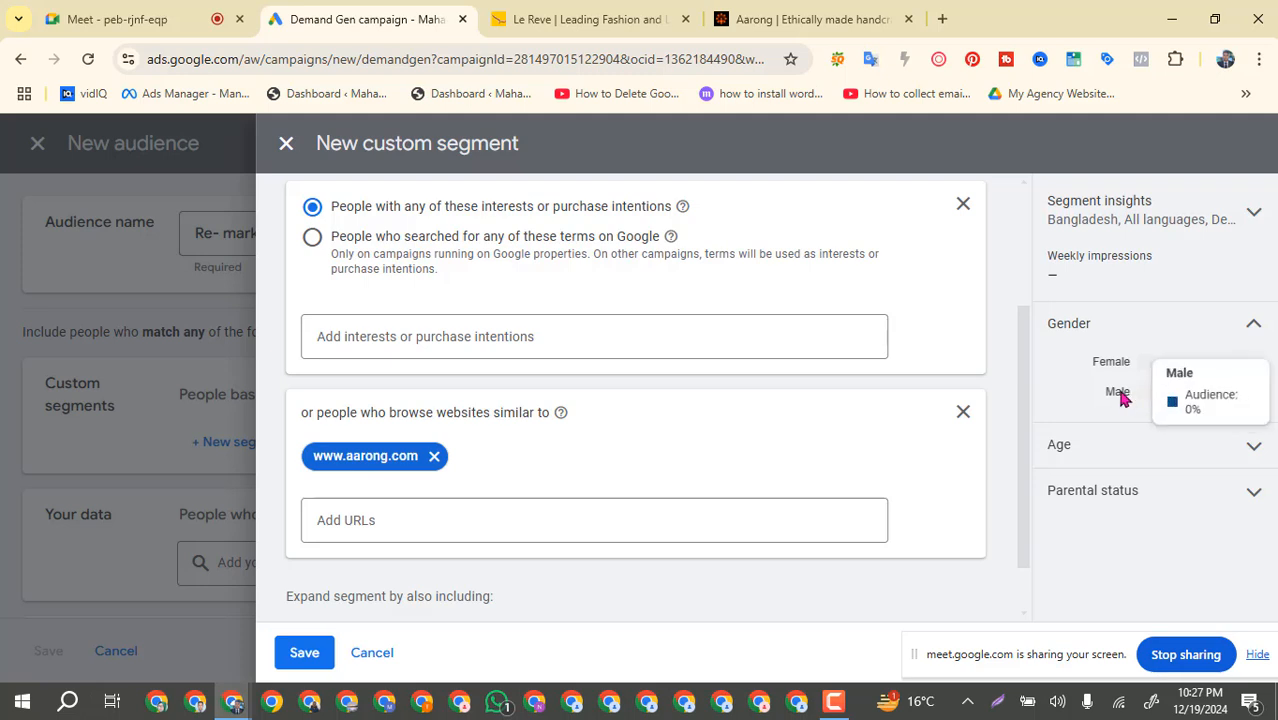
Review the gender and age breakdowns in the segment insights again, and collapse both.
mouse_move(1248, 338)
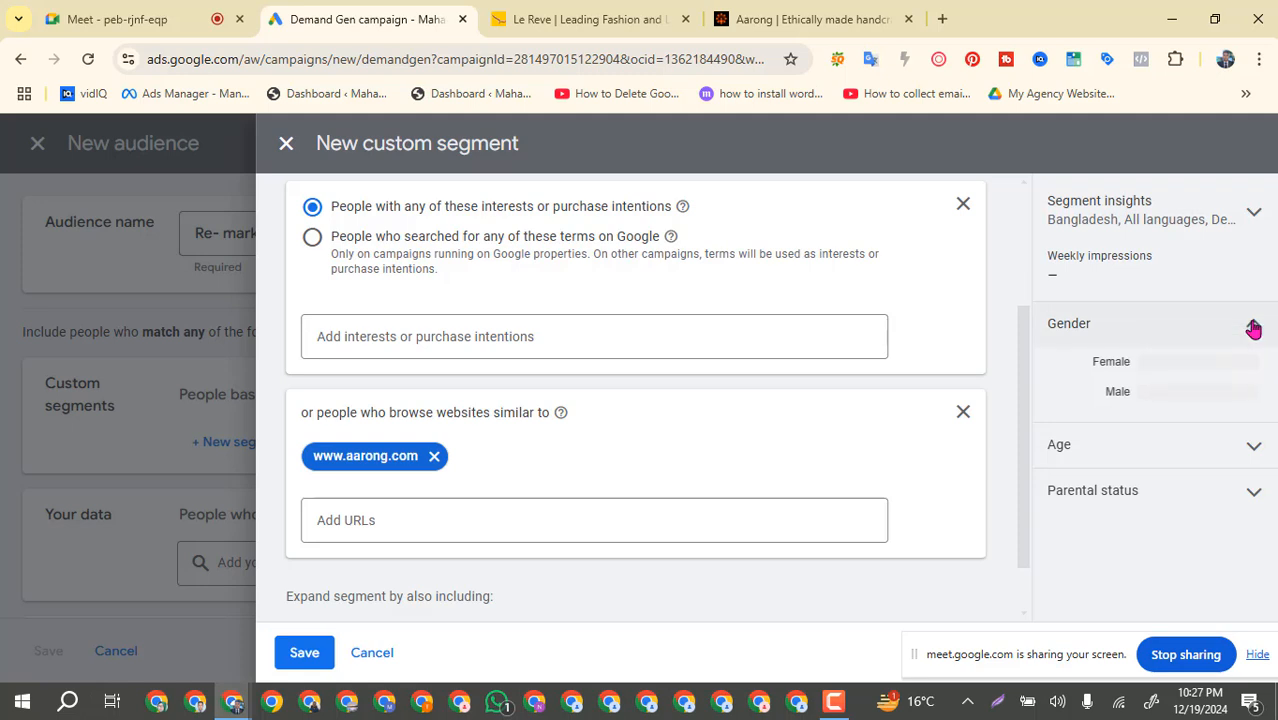
left_click(1252, 326)
left_click(1250, 326)
mouse_move(1237, 390)
mouse_move(1163, 393)
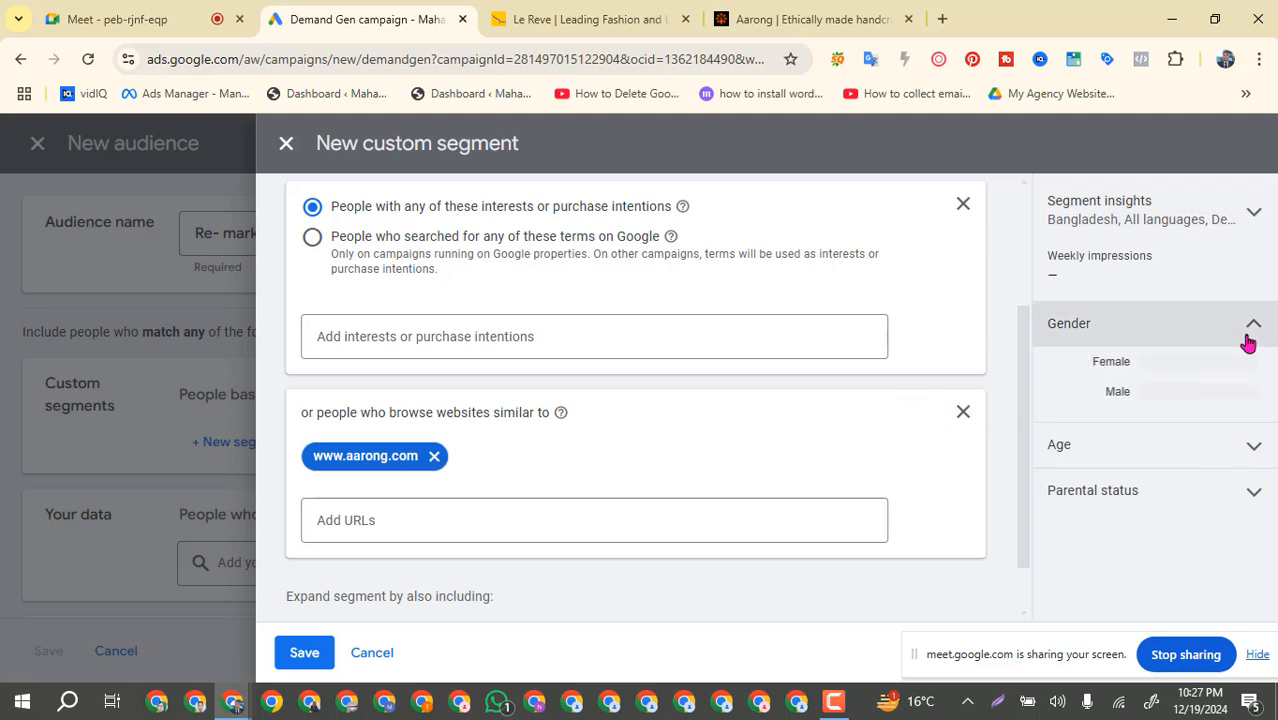
mouse_move(1196, 380)
left_click(1253, 446)
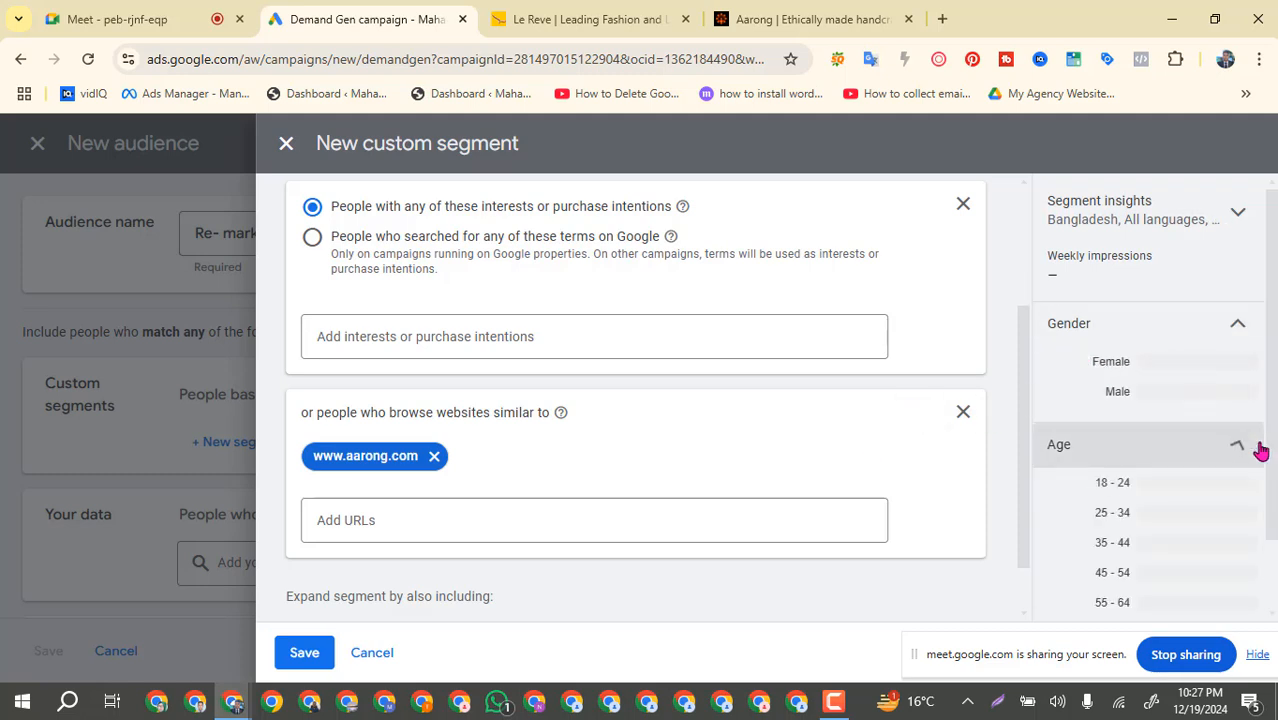
scroll(1150, 480, "down", 1)
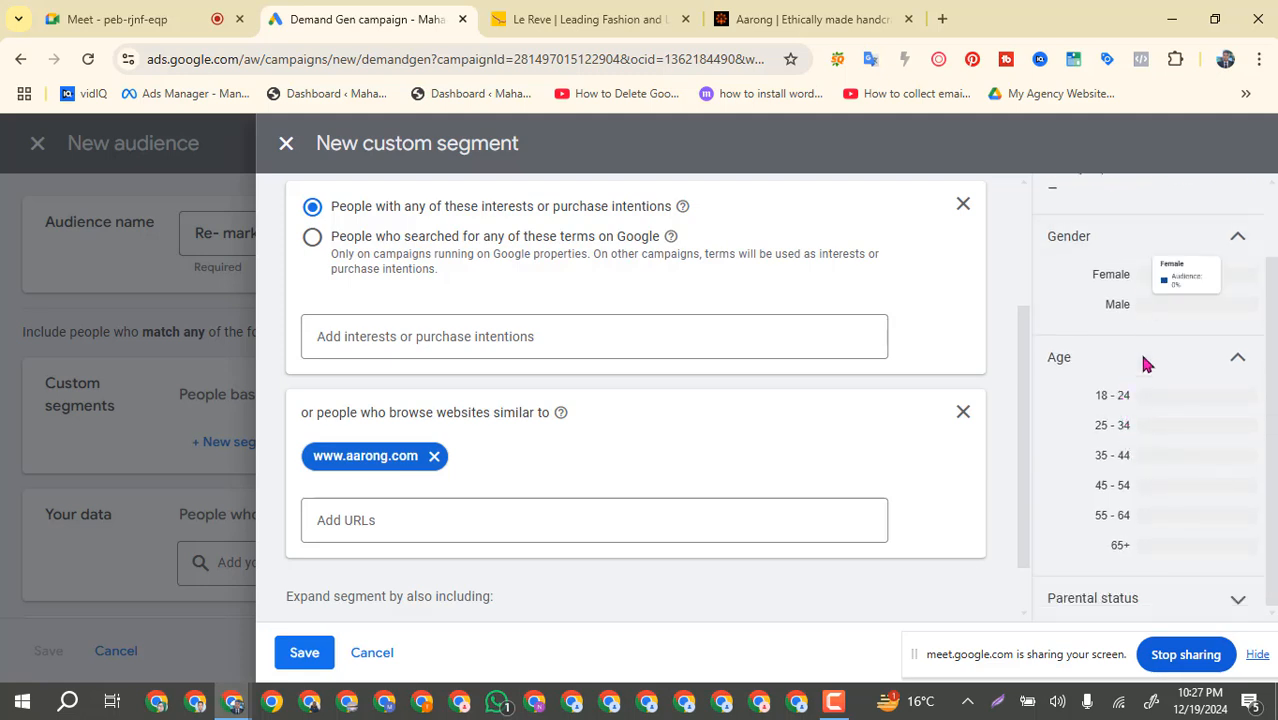
mouse_move(1150, 528)
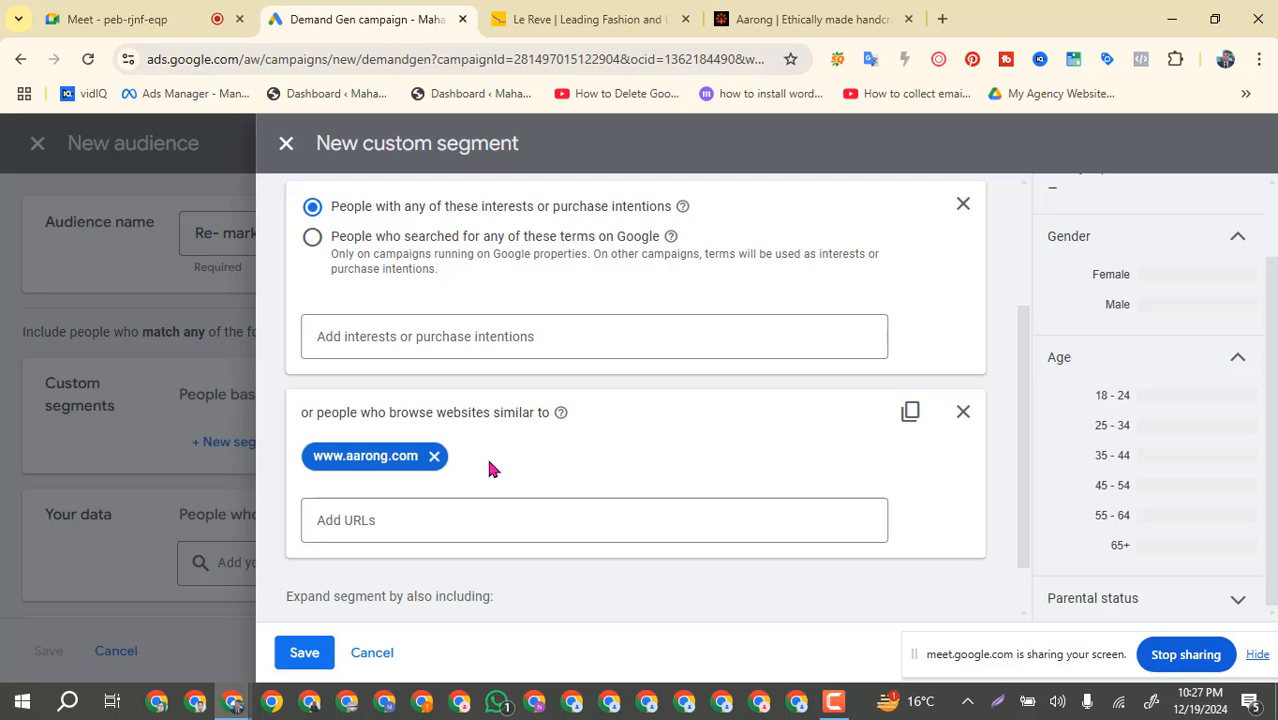
left_click(1230, 364)
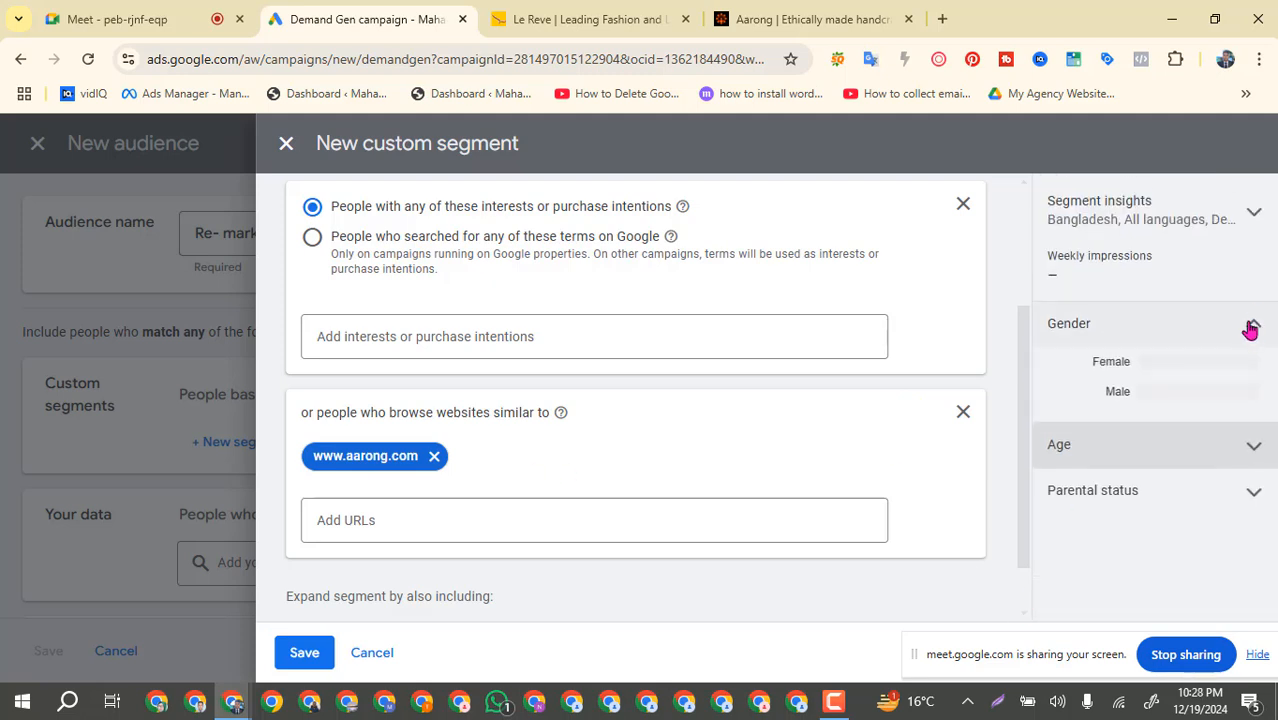
left_click(1248, 330)
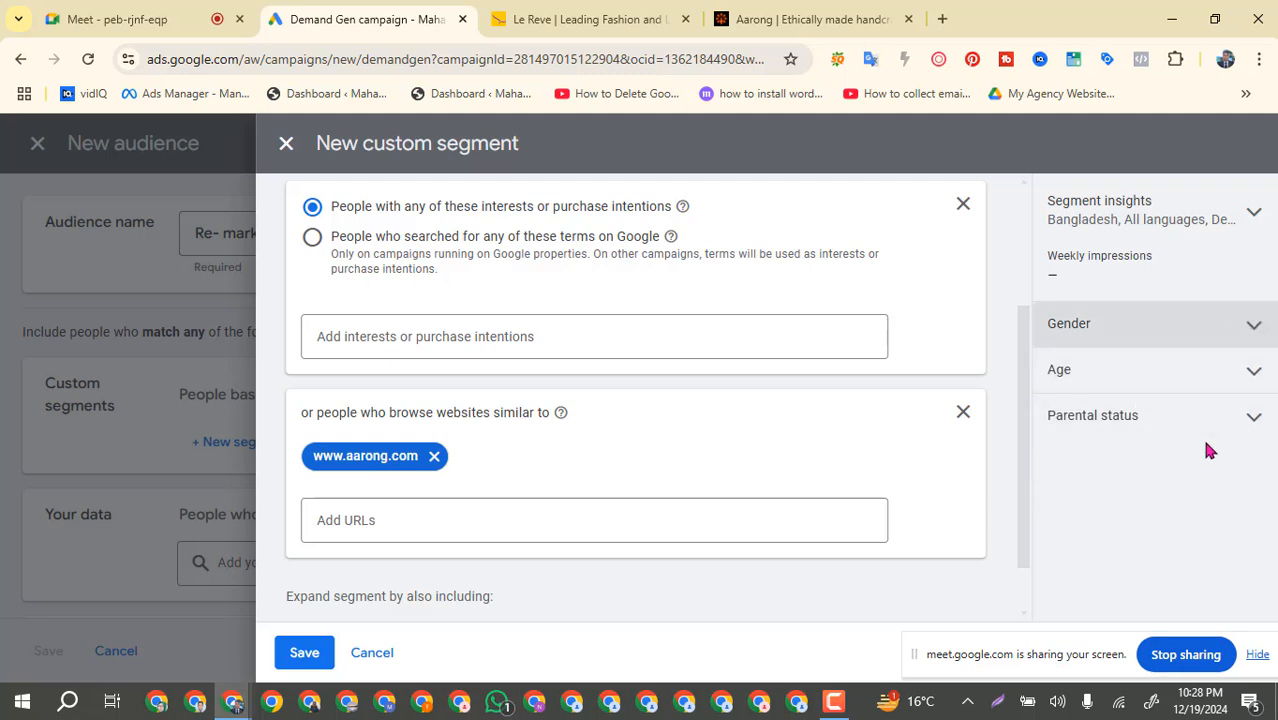
scroll(474, 425, "down", 1)
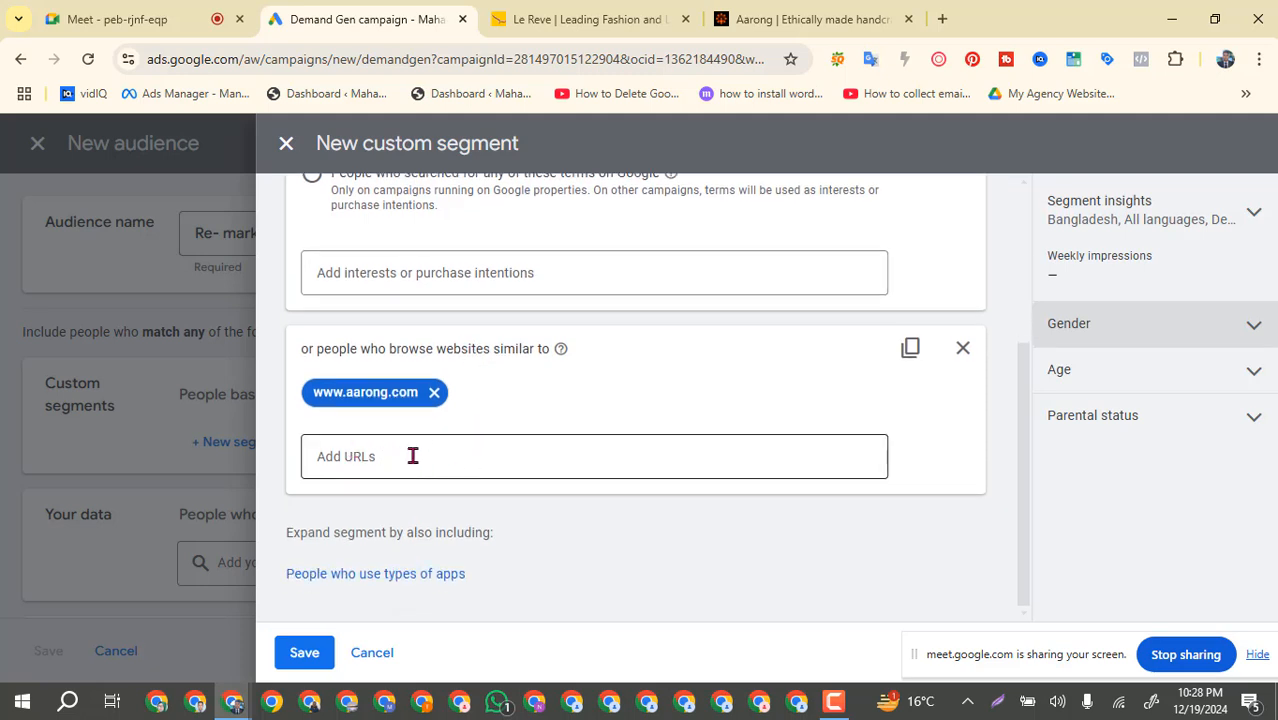
Expand the custom segment with the option for people who use similar apps, leave it empty, and save the segment.
left_click(380, 578)
scroll(591, 500, "down", 1)
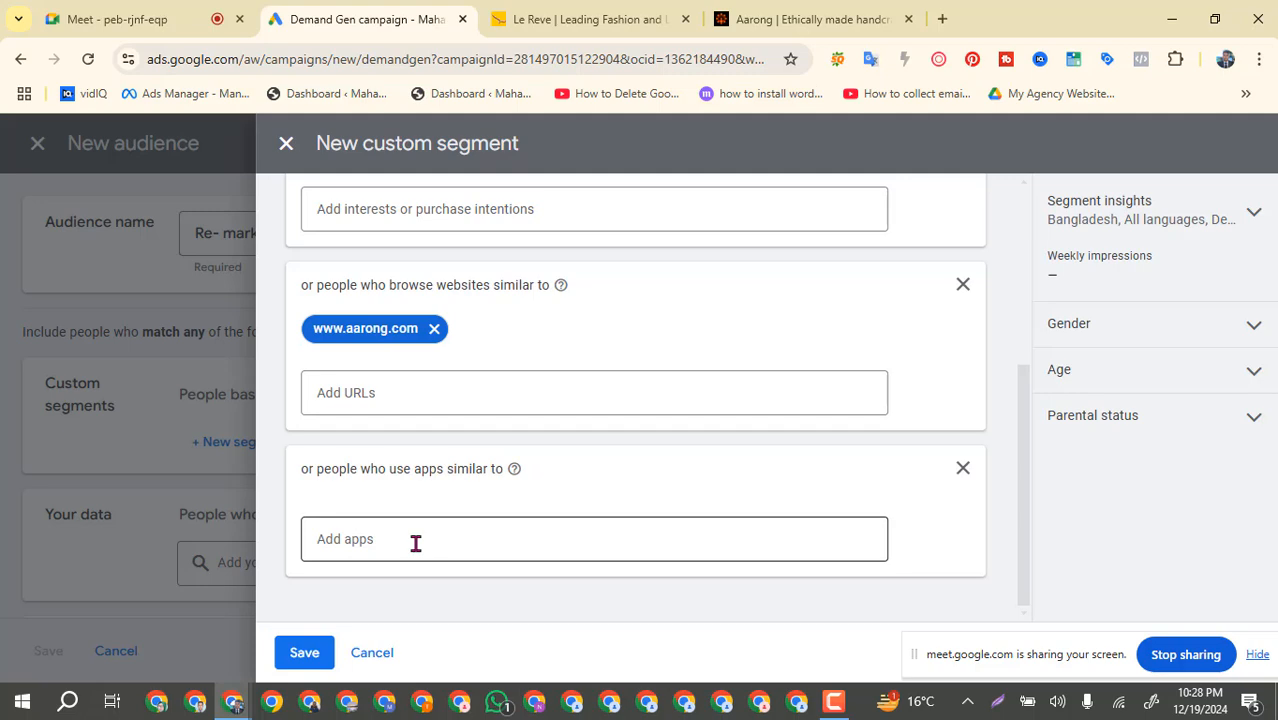
scroll(416, 543, "up", 1)
scroll(417, 550, "down", 1)
left_click(305, 658)
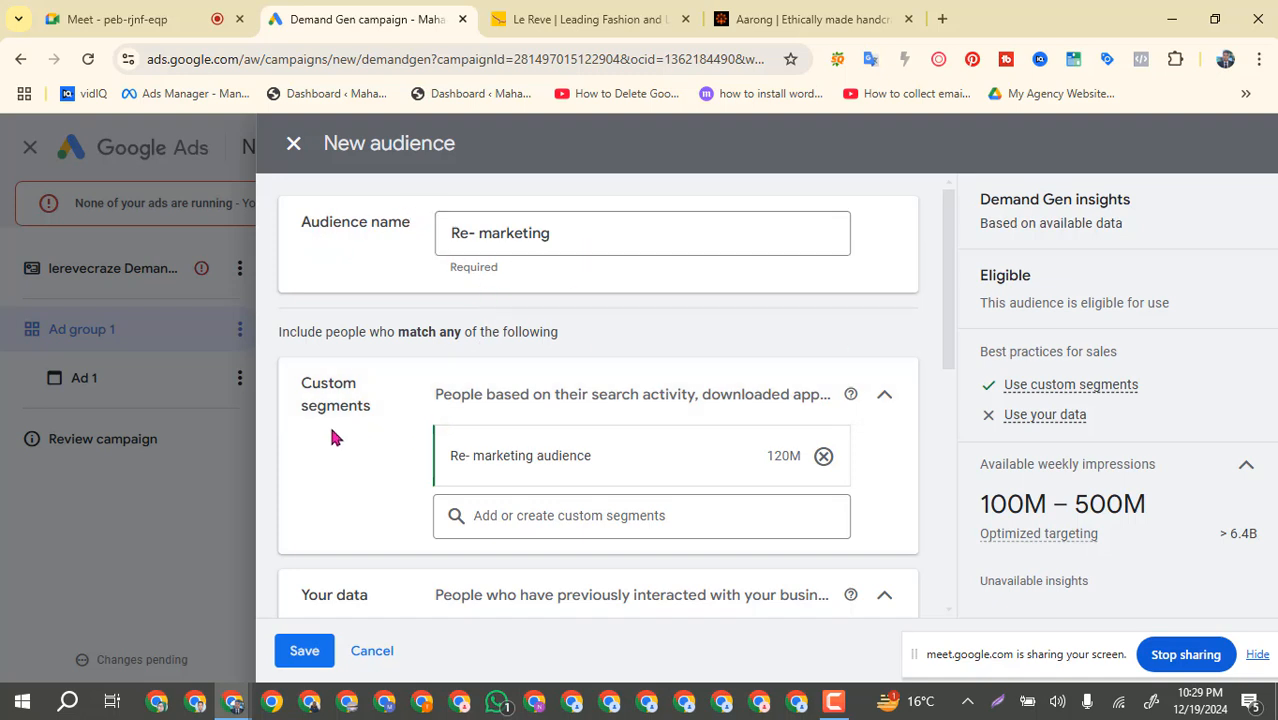
Review the audience's data, lookalike and interests sections, and view the new lookalike segment form before closing it.
scroll(650, 422, "down", 3)
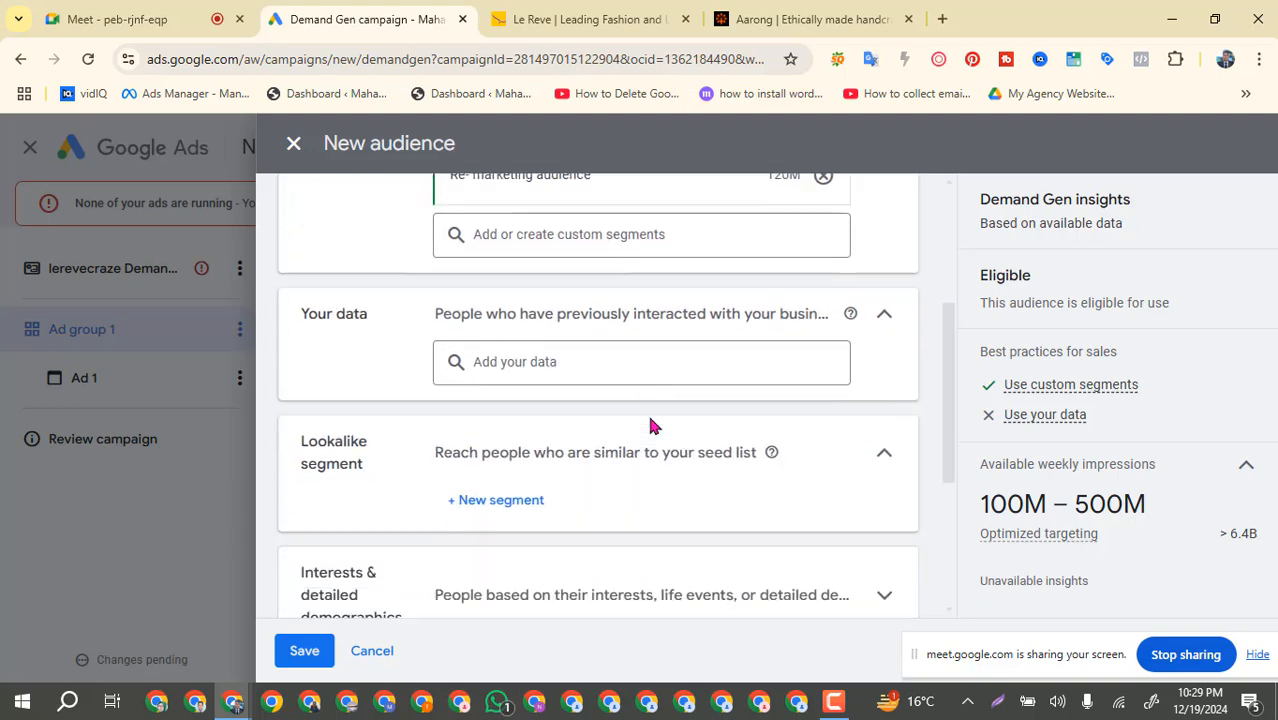
scroll(650, 424, "down", 2)
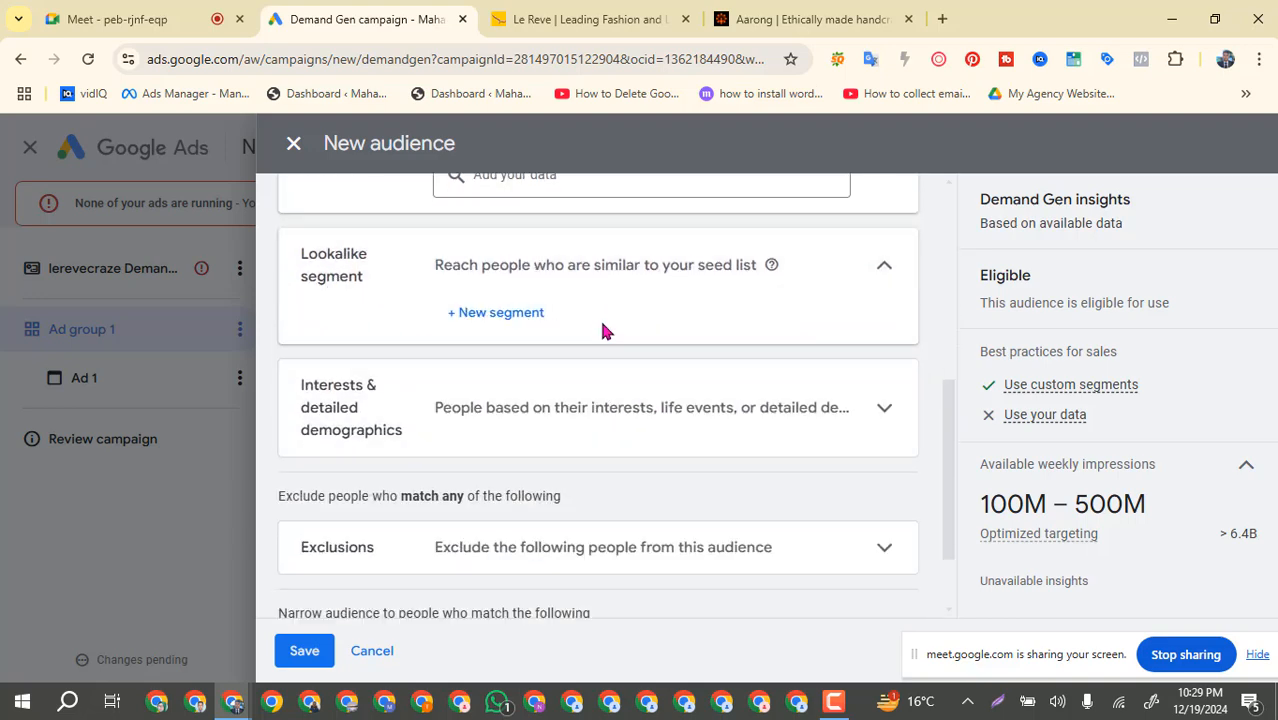
scroll(602, 332, "up", 1)
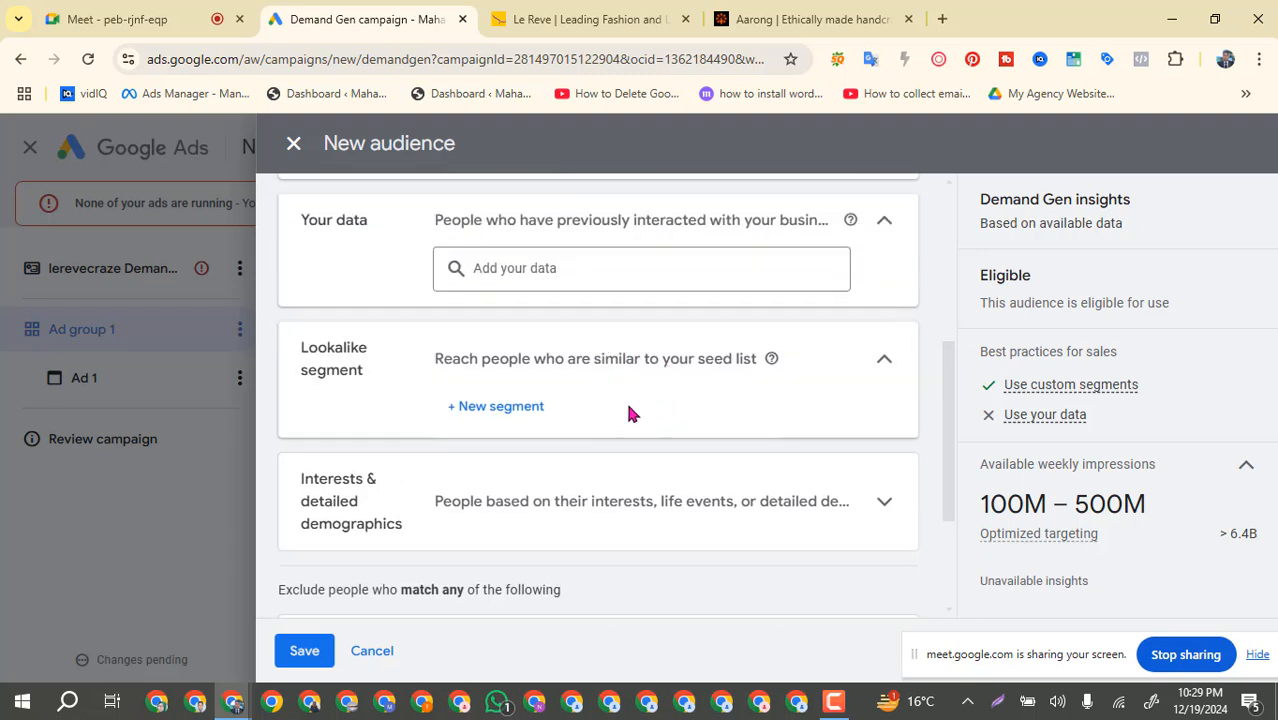
left_click(527, 412)
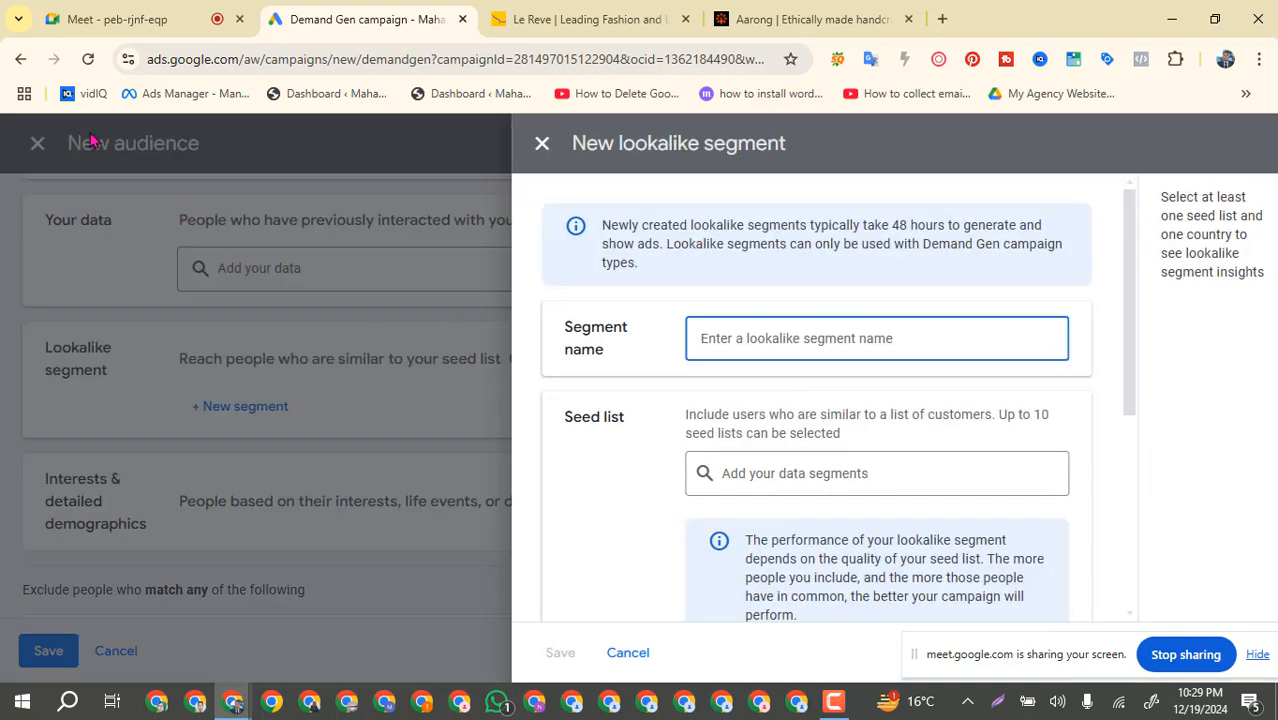
left_click(542, 143)
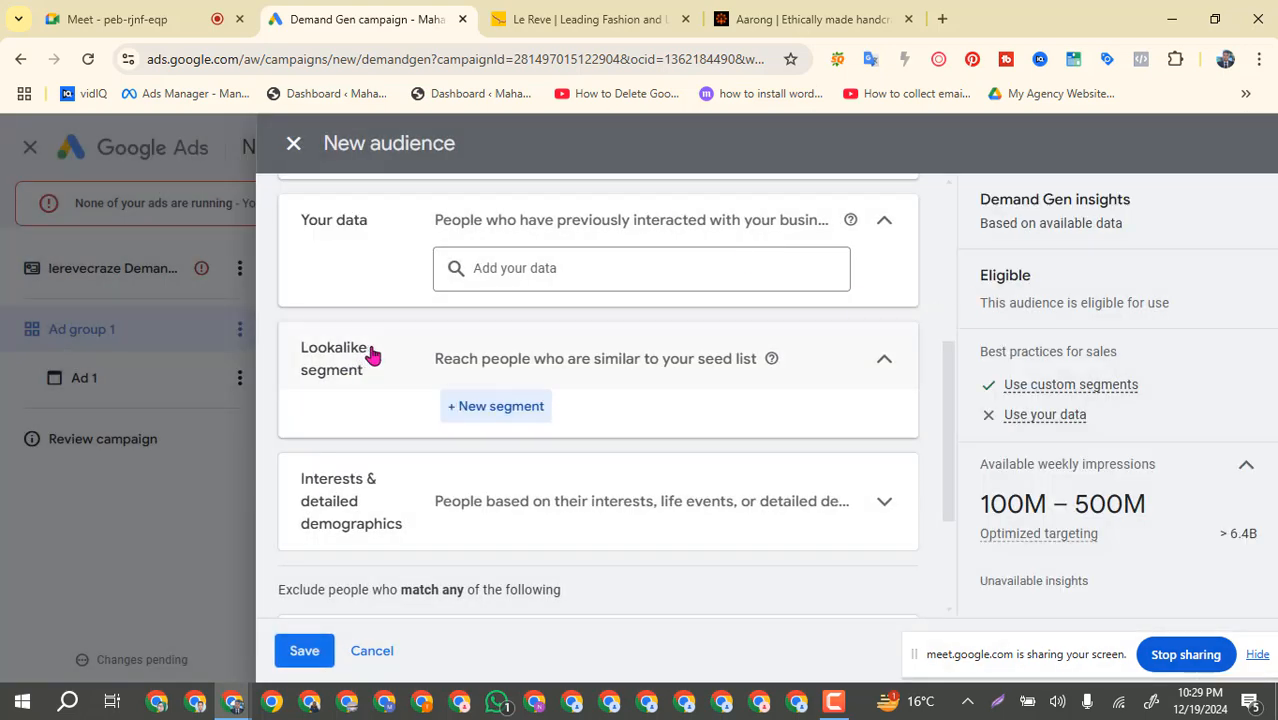
Check the custom segment added to the audience and view the choices for adding your data, closing them without a selection.
scroll(529, 340, "up", 2)
scroll(660, 352, "up", 1)
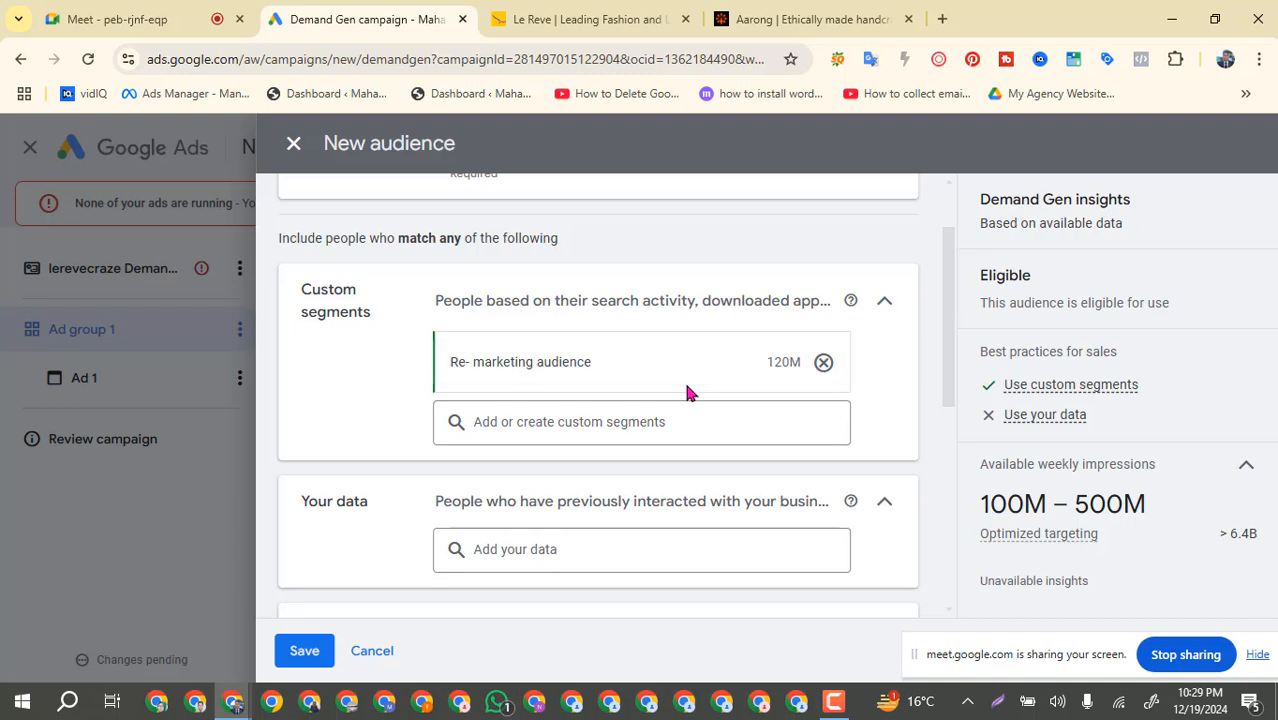
scroll(483, 437, "down", 1)
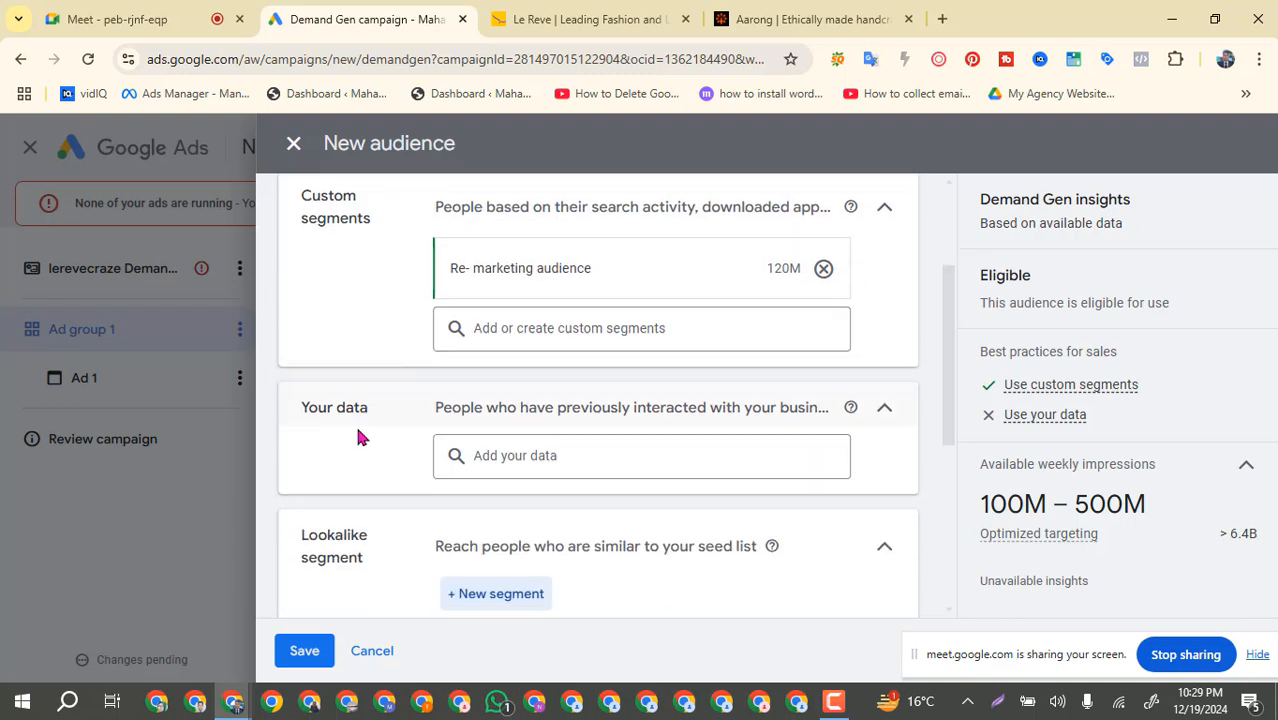
left_click(673, 451)
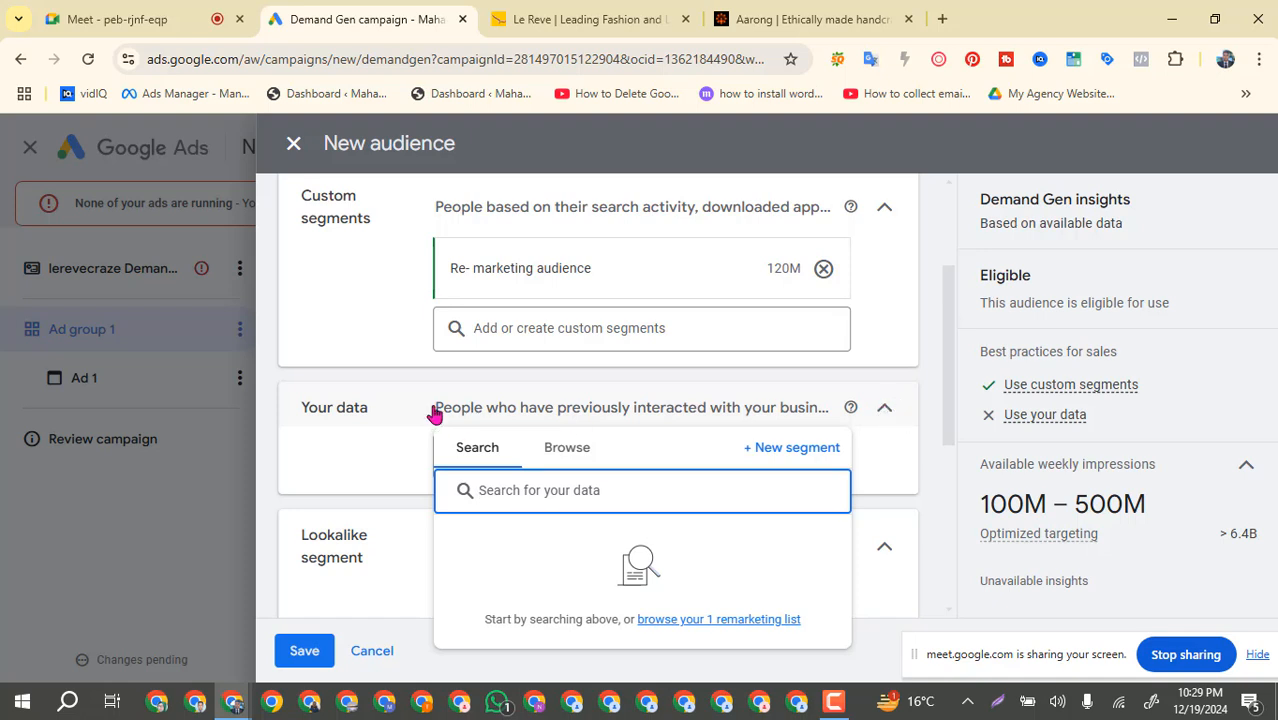
left_click(360, 420)
scroll(362, 423, "up", 2)
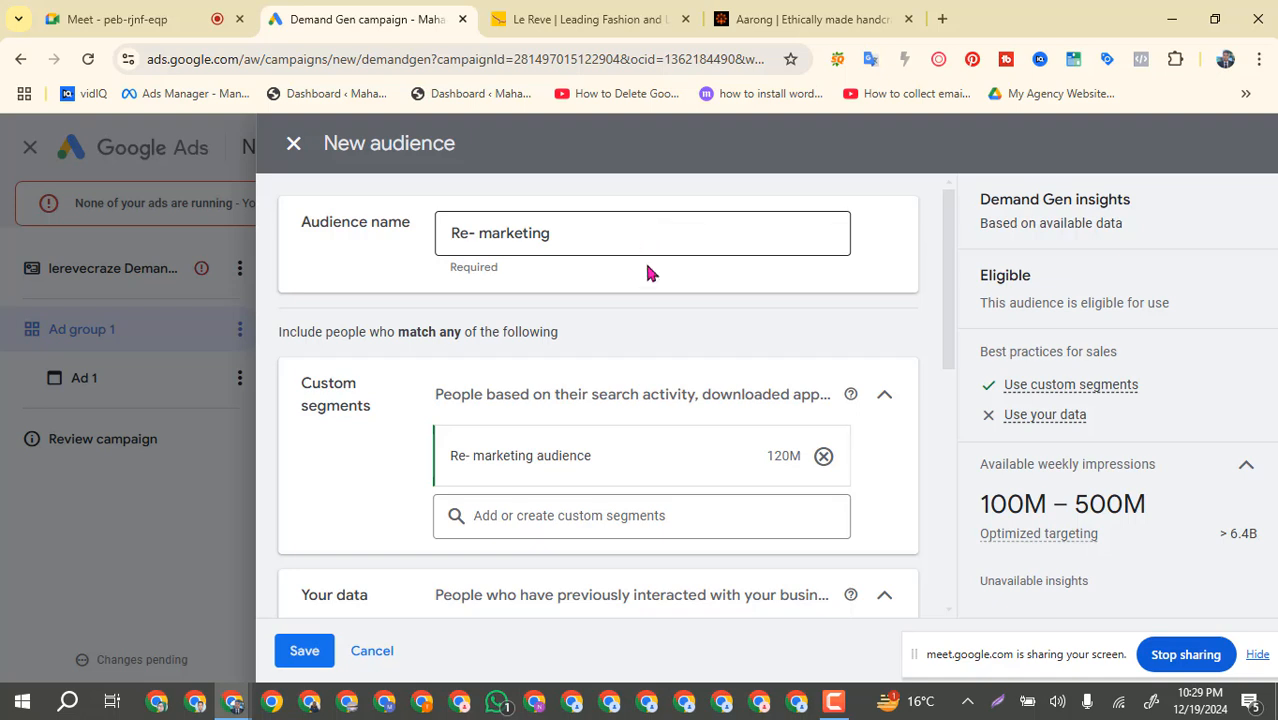
Collapse the Custom segments and Your data sections of the new audience.
left_click(885, 396)
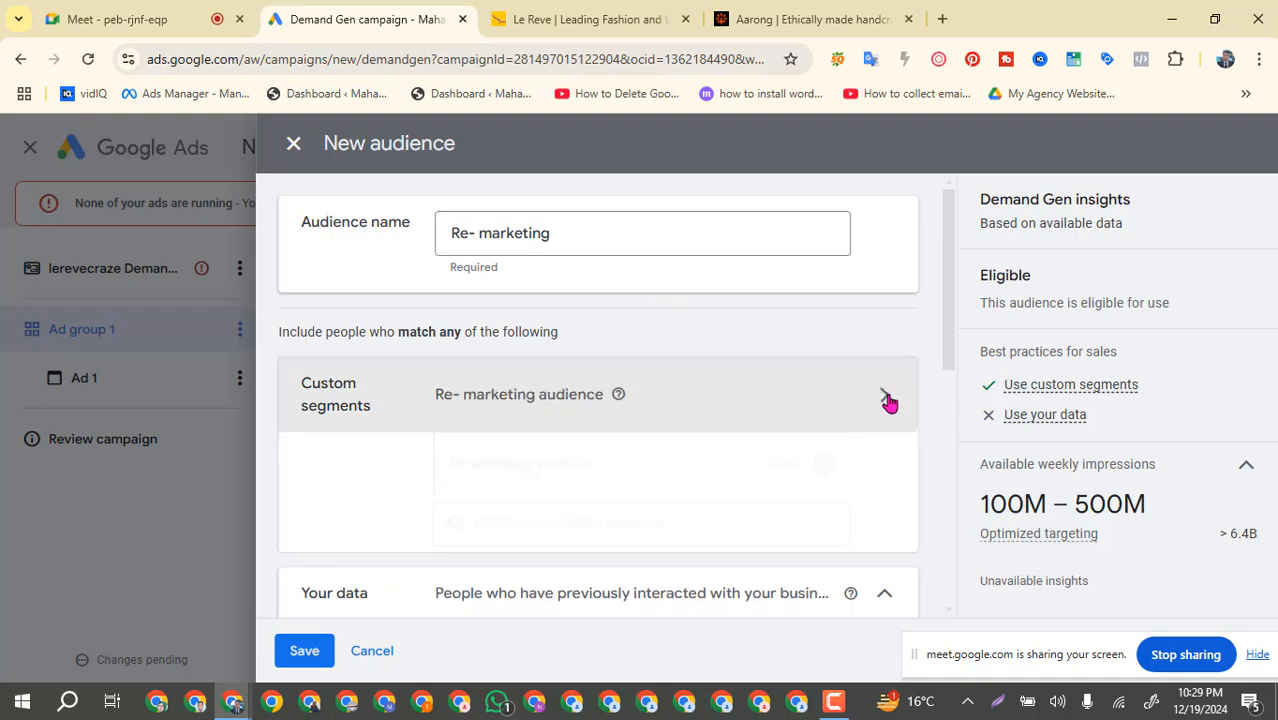
scroll(740, 380, "down", 1)
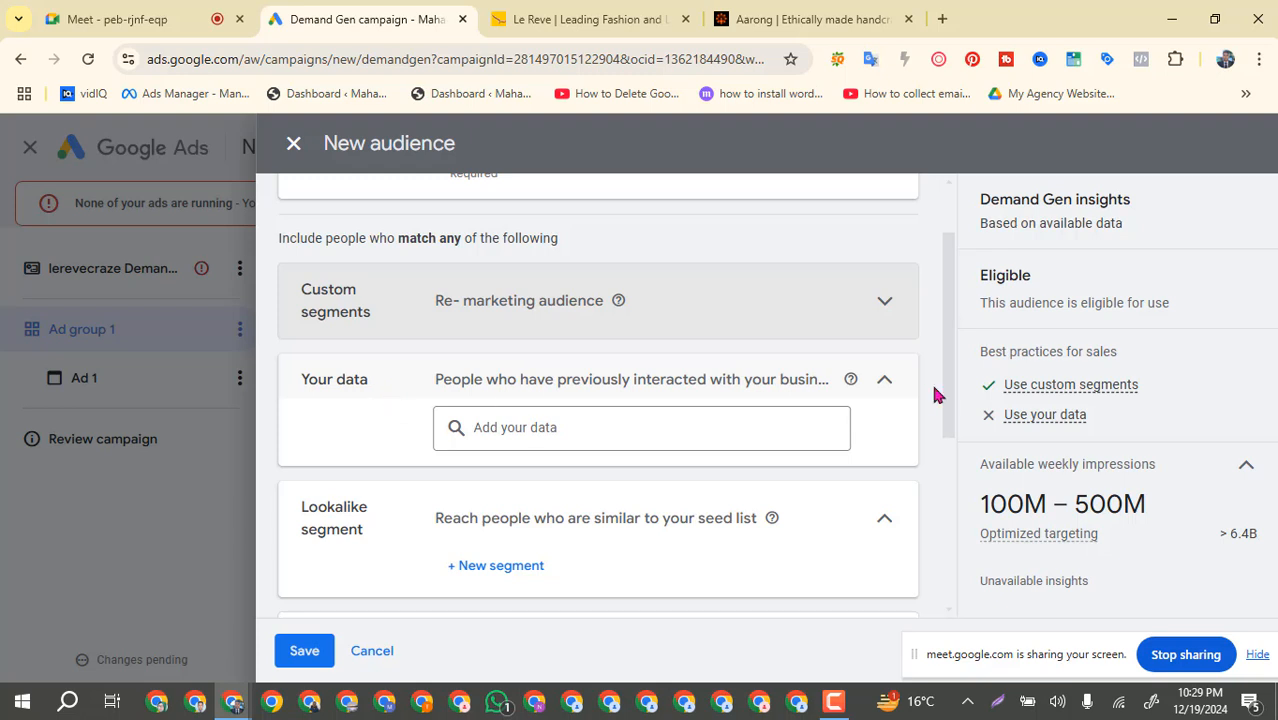
left_click(886, 389)
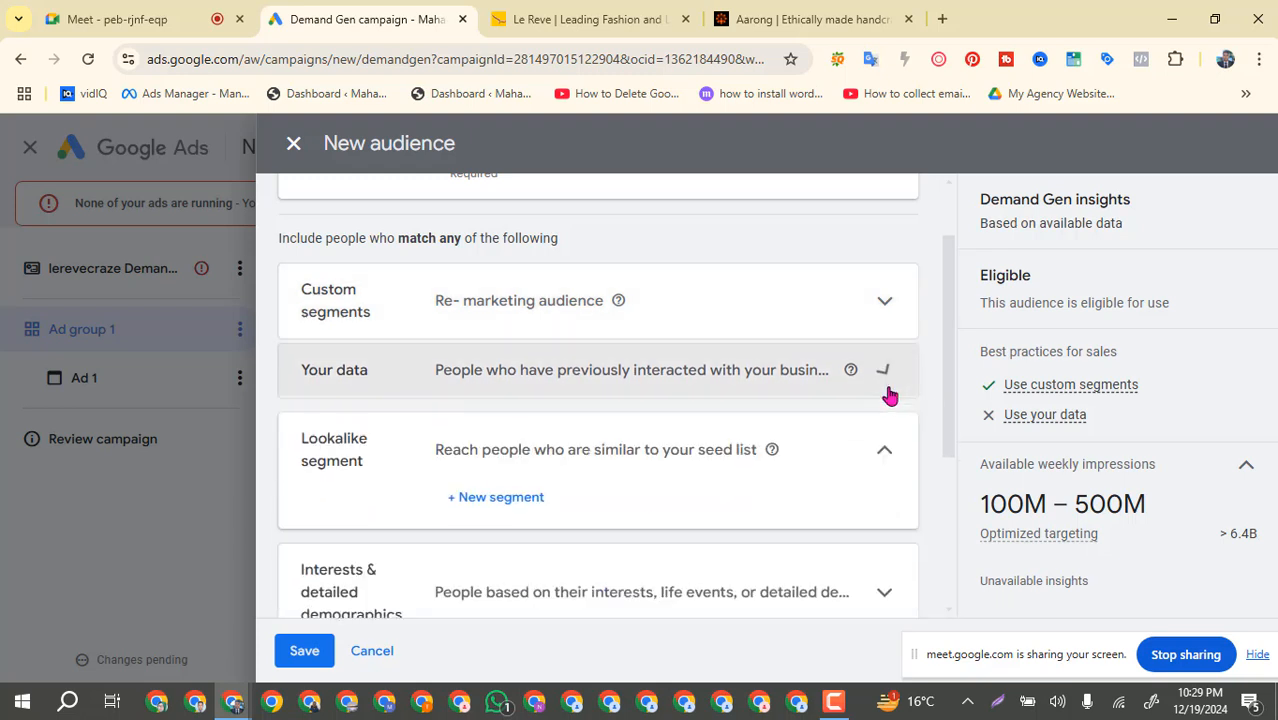
scroll(640, 408, "down", 1)
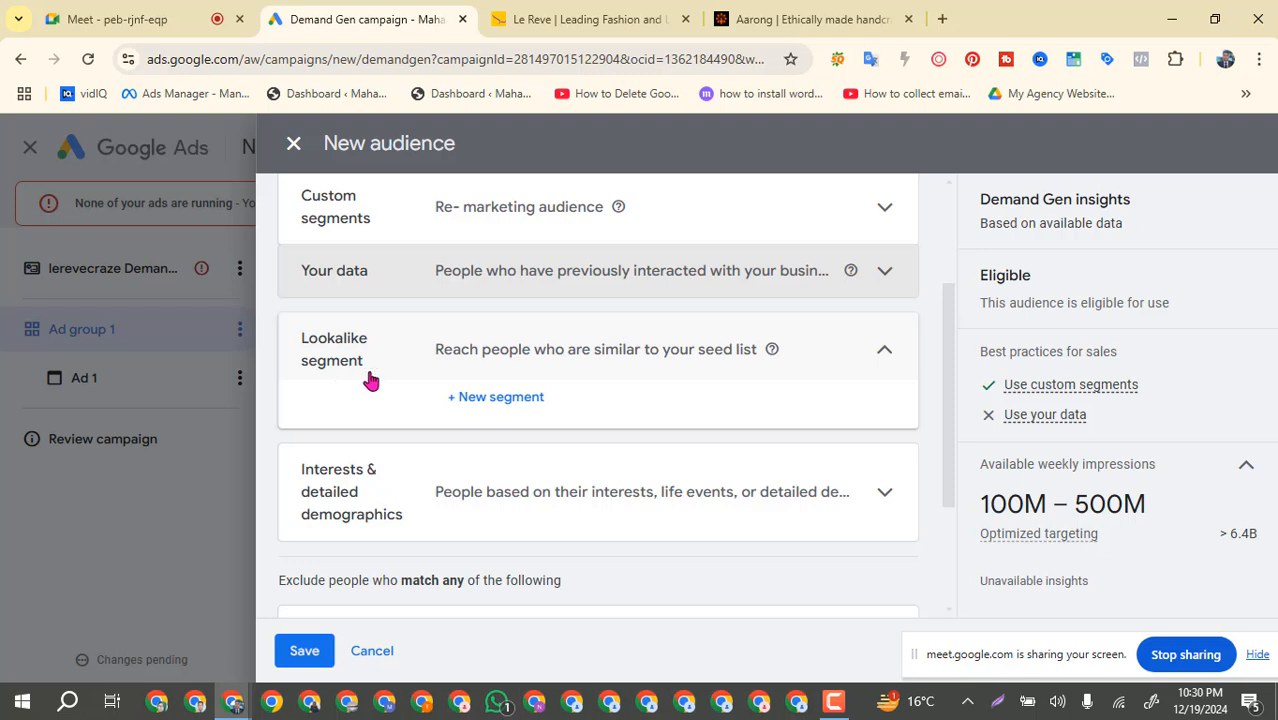
Recheck the Custom segments section, collapse it again and expand the Your data section.
scroll(365, 378, "up", 2)
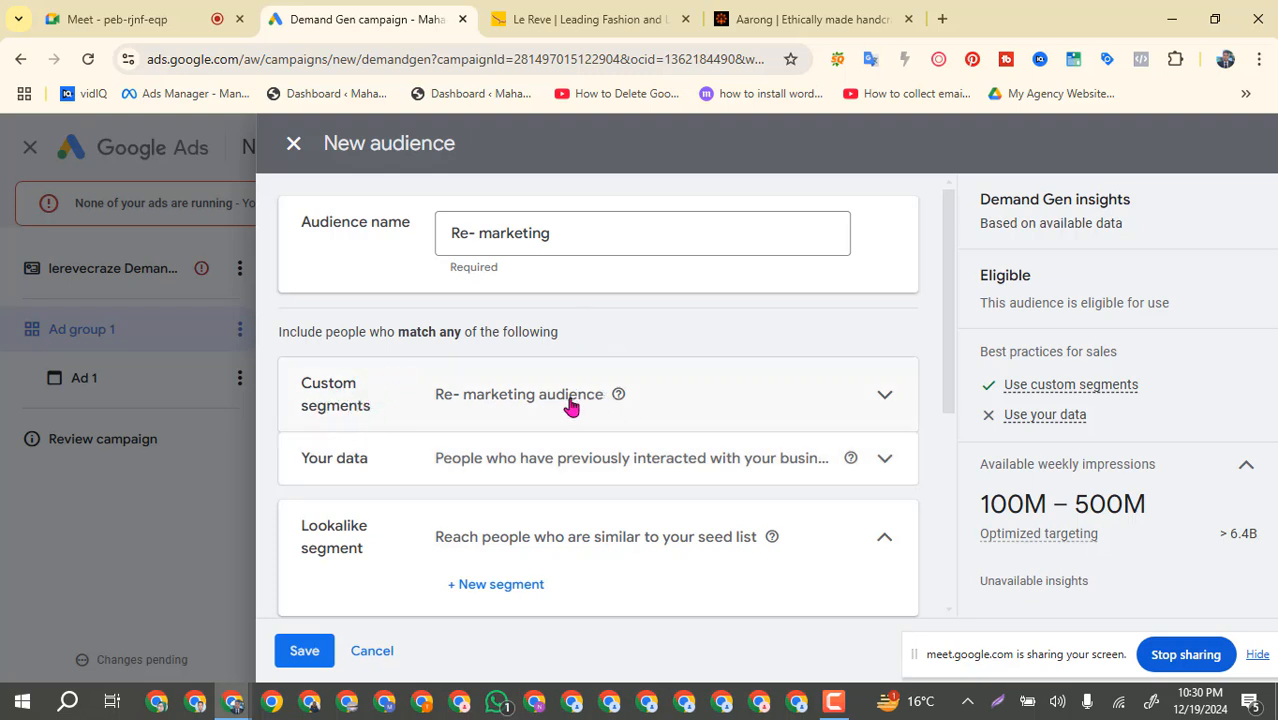
left_click(885, 398)
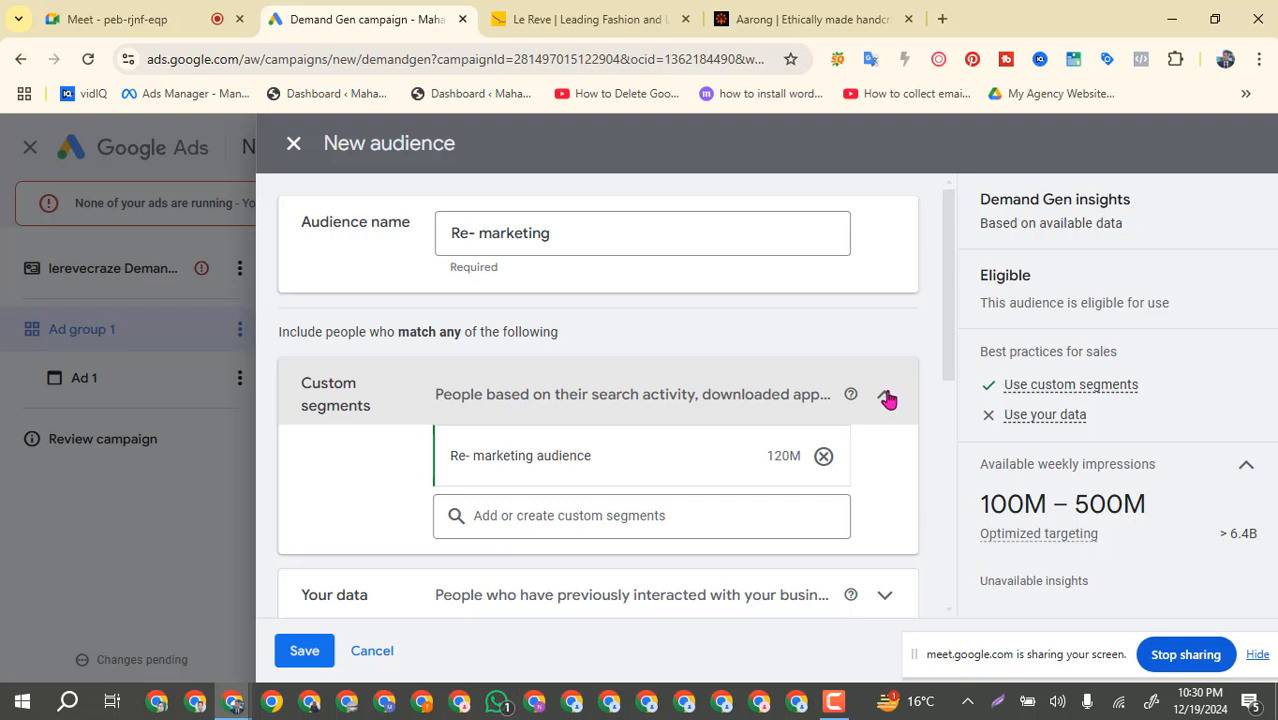
left_click(886, 397)
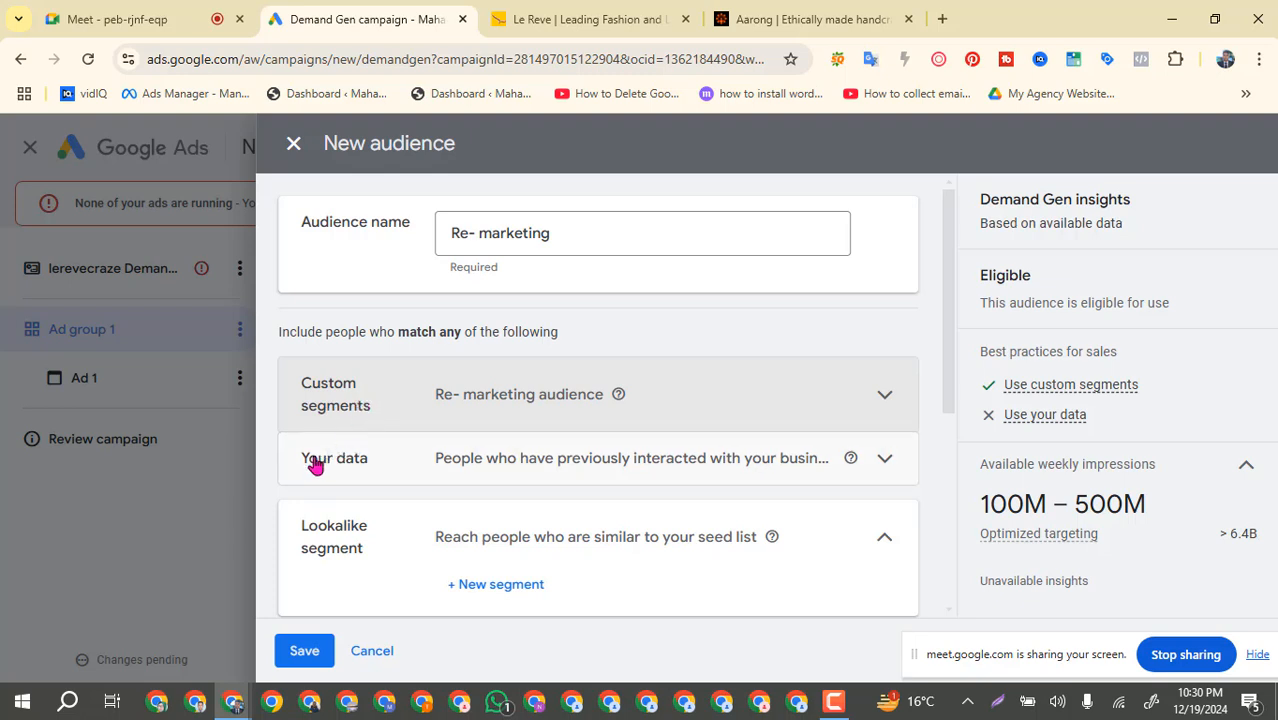
left_click(882, 459)
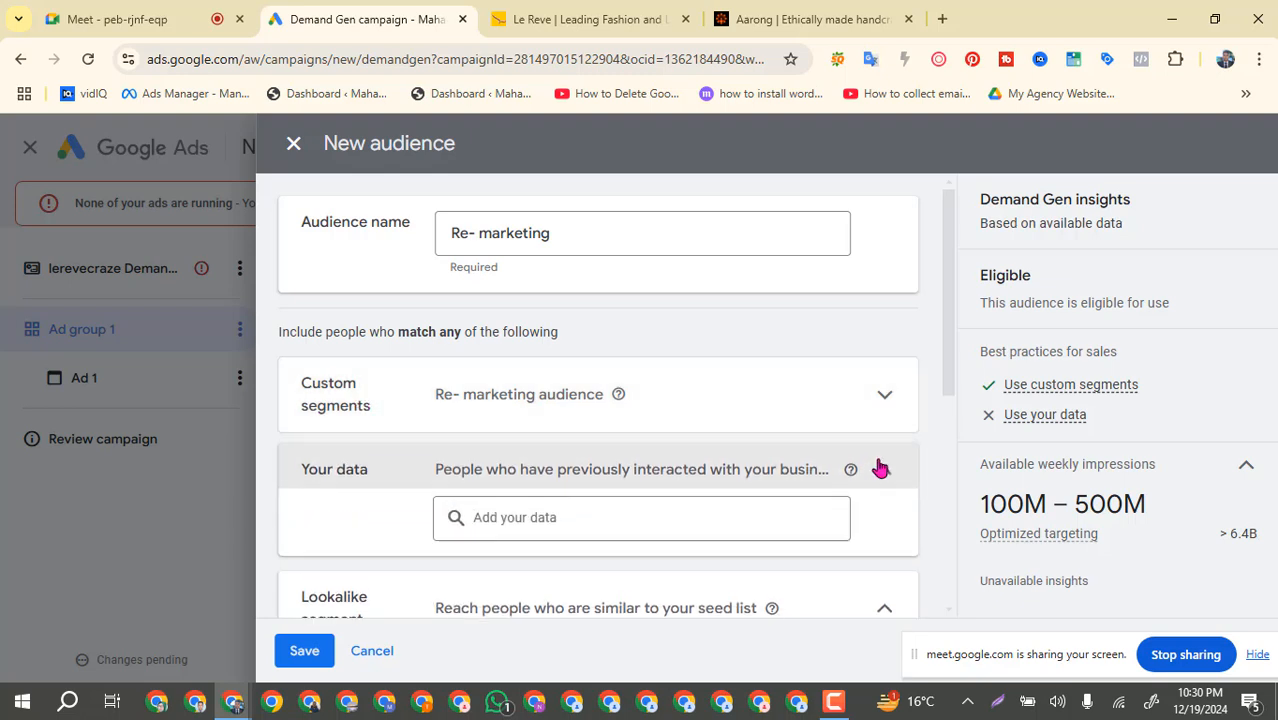
scroll(434, 522, "down", 1)
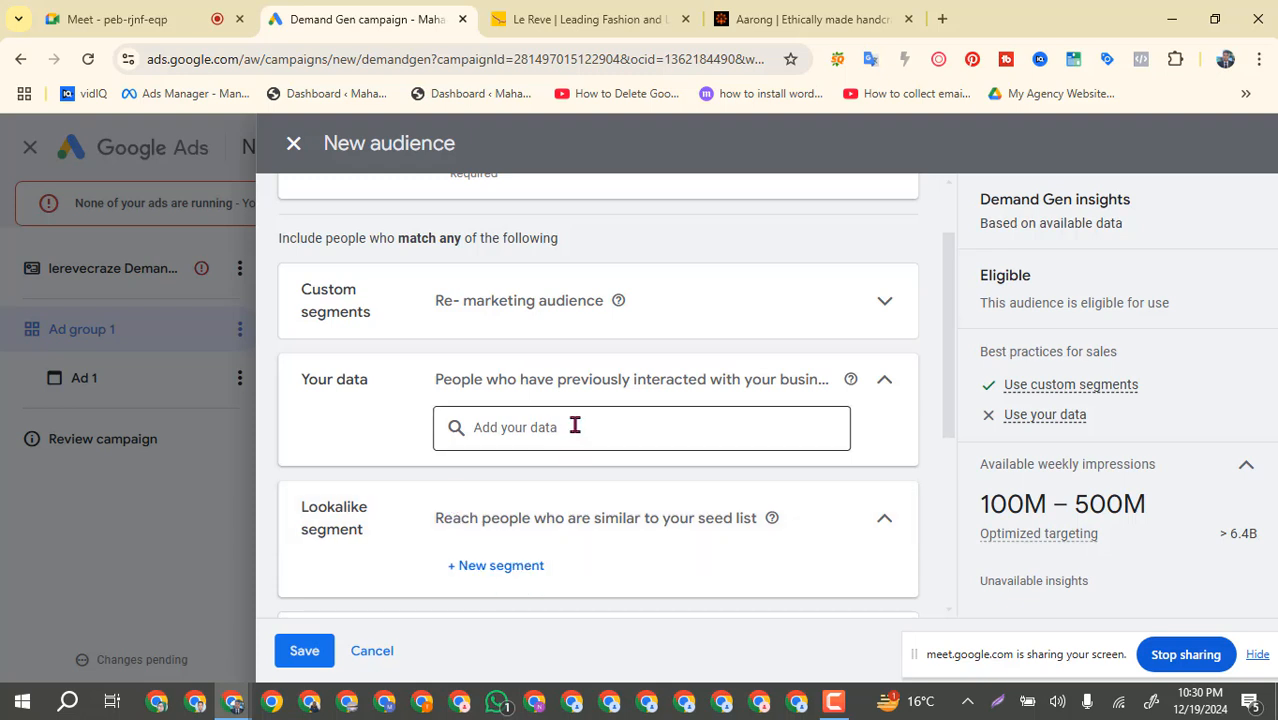
Start a new lookalike segment for the audience and review its seed list, locations and segment reach settings.
left_click(533, 566)
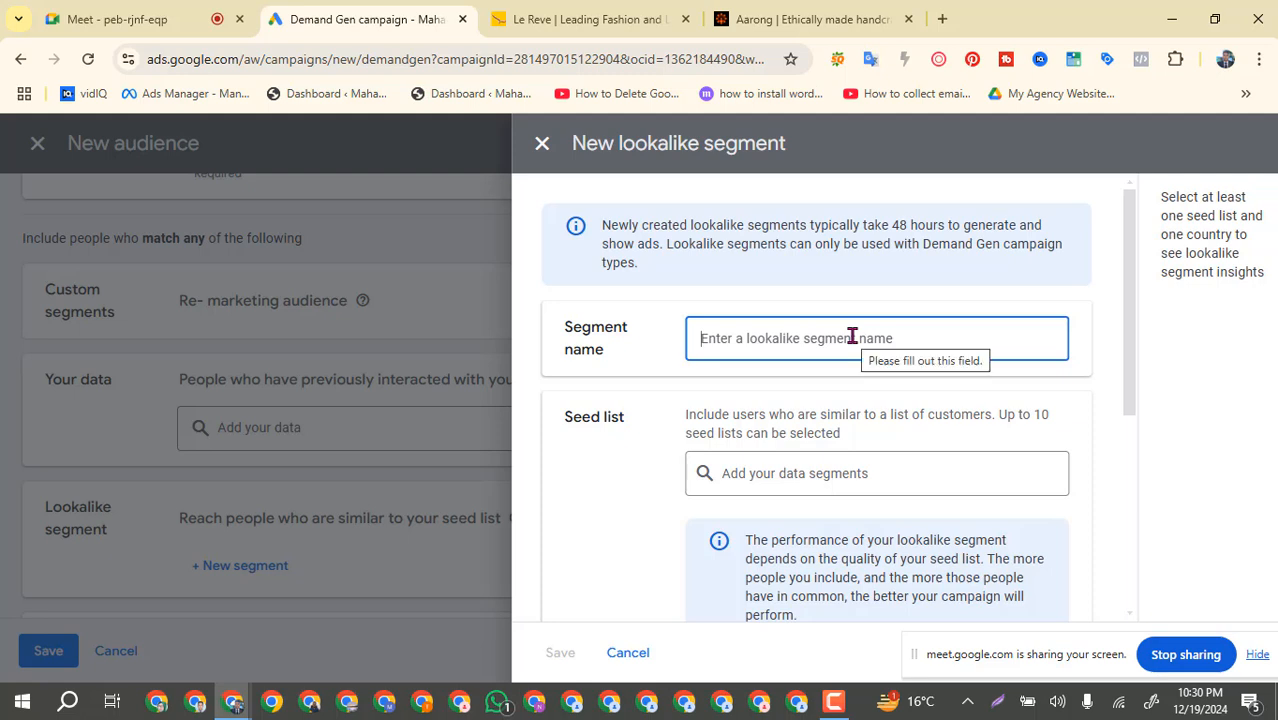
scroll(675, 410, "down", 1)
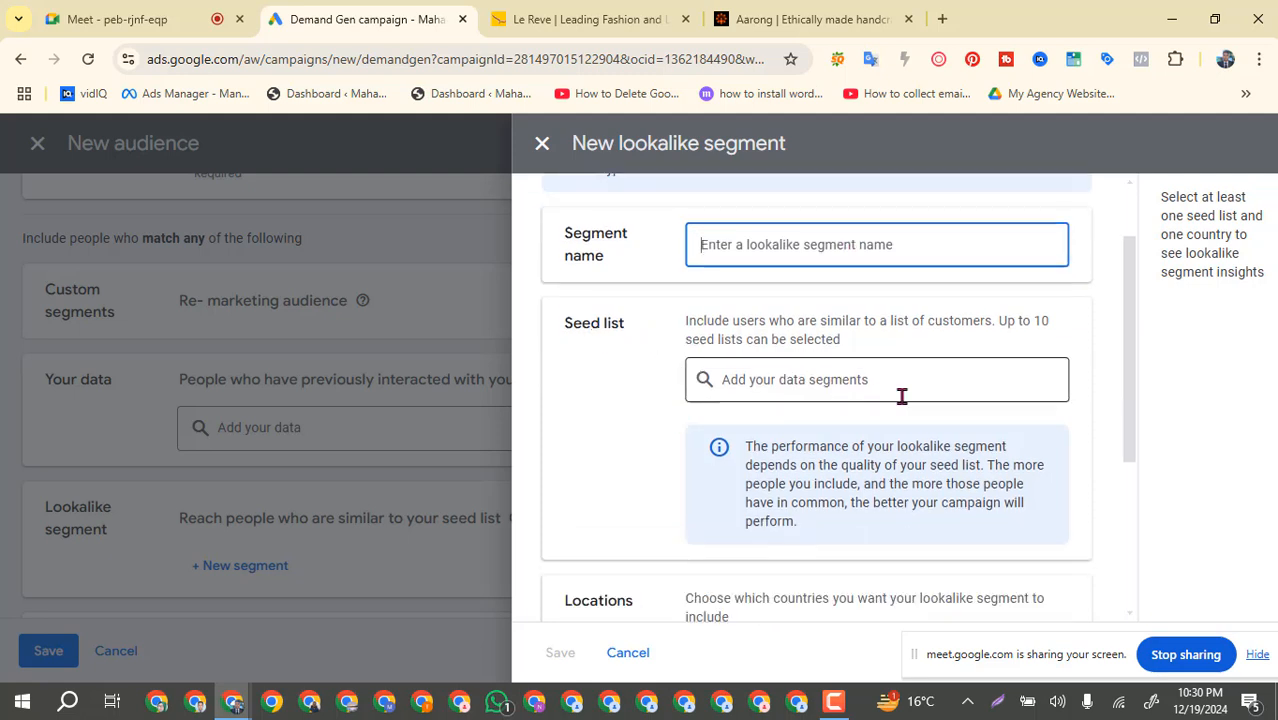
scroll(901, 396, "down", 2)
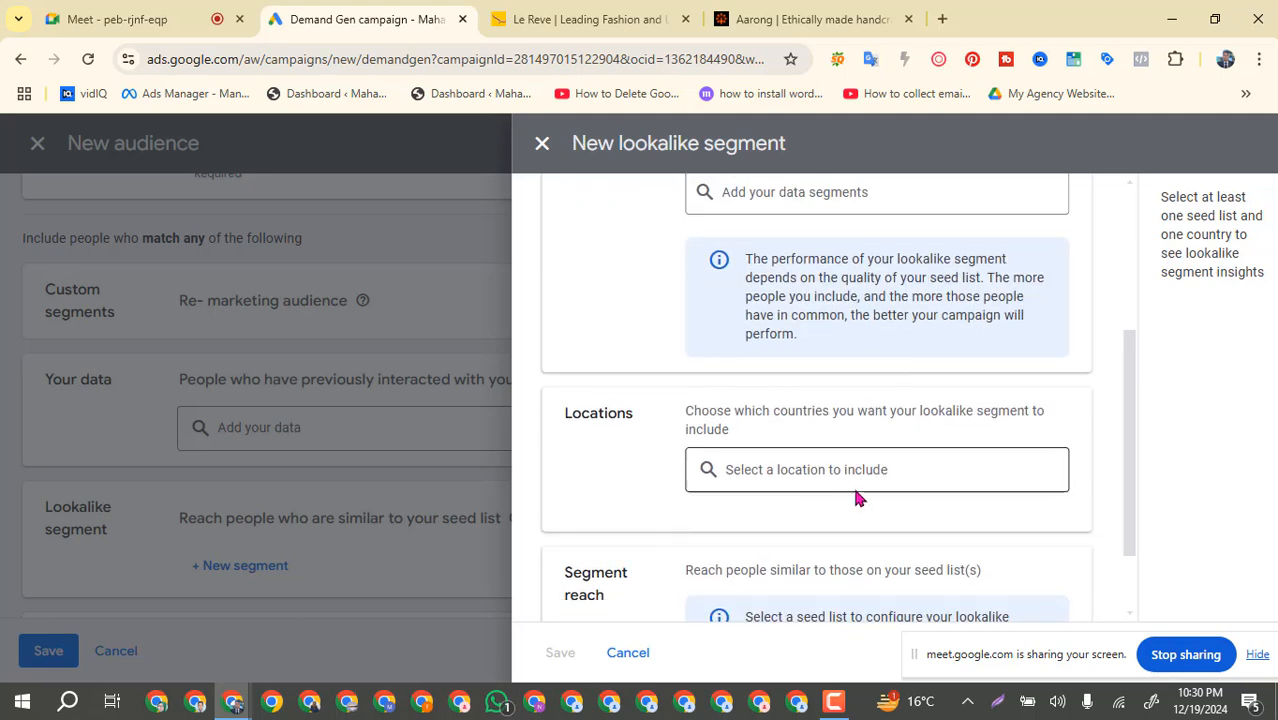
scroll(858, 471, "down", 1)
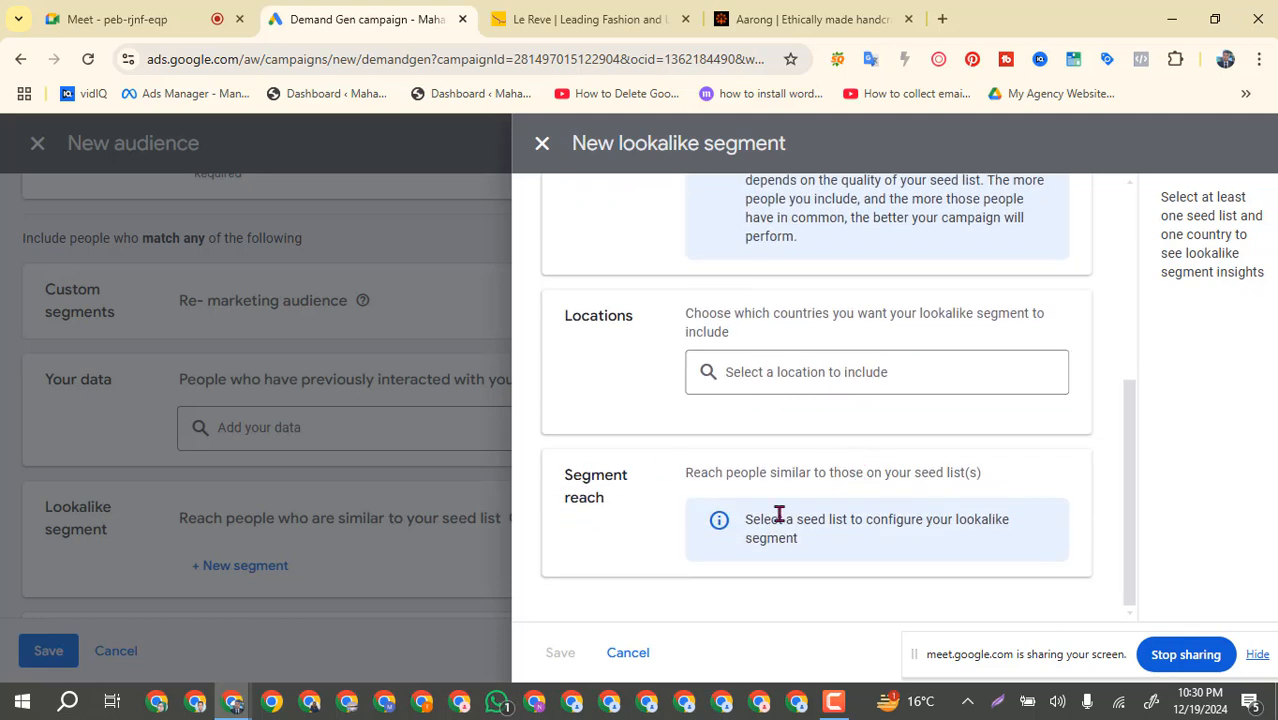
scroll(839, 515, "up", 1)
scroll(840, 500, "up", 2)
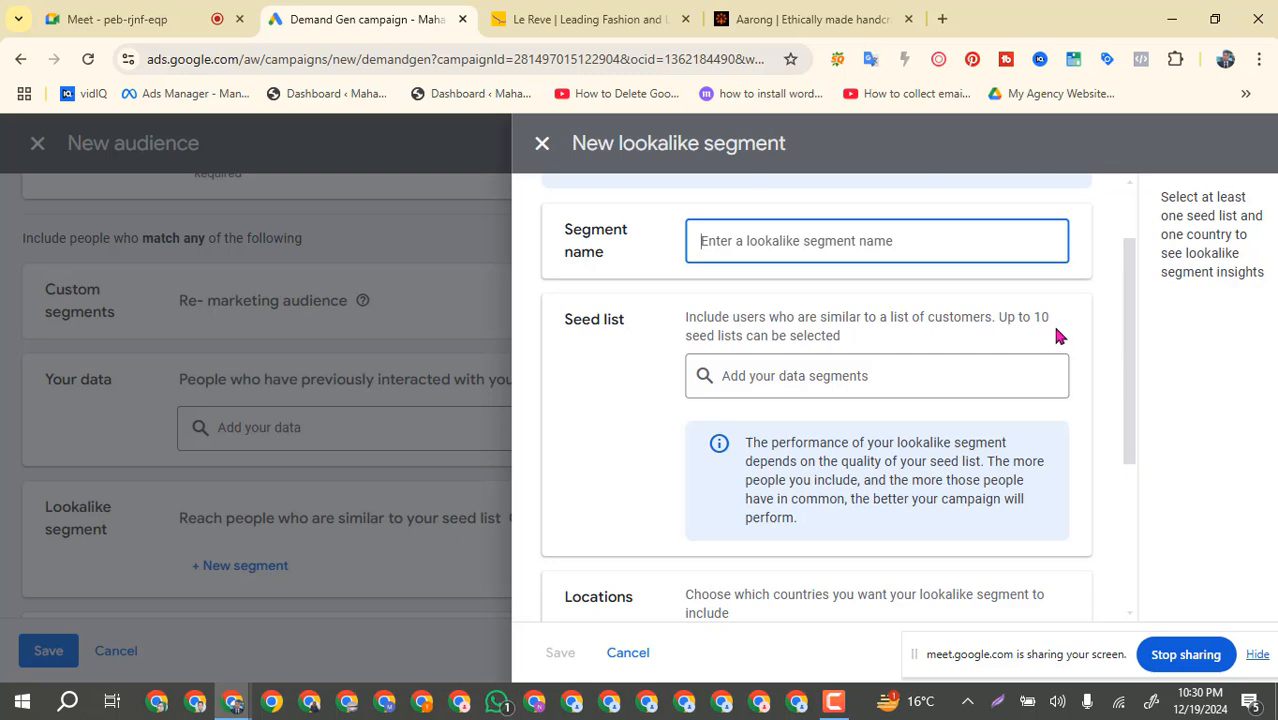
scroll(662, 390, "up", 1)
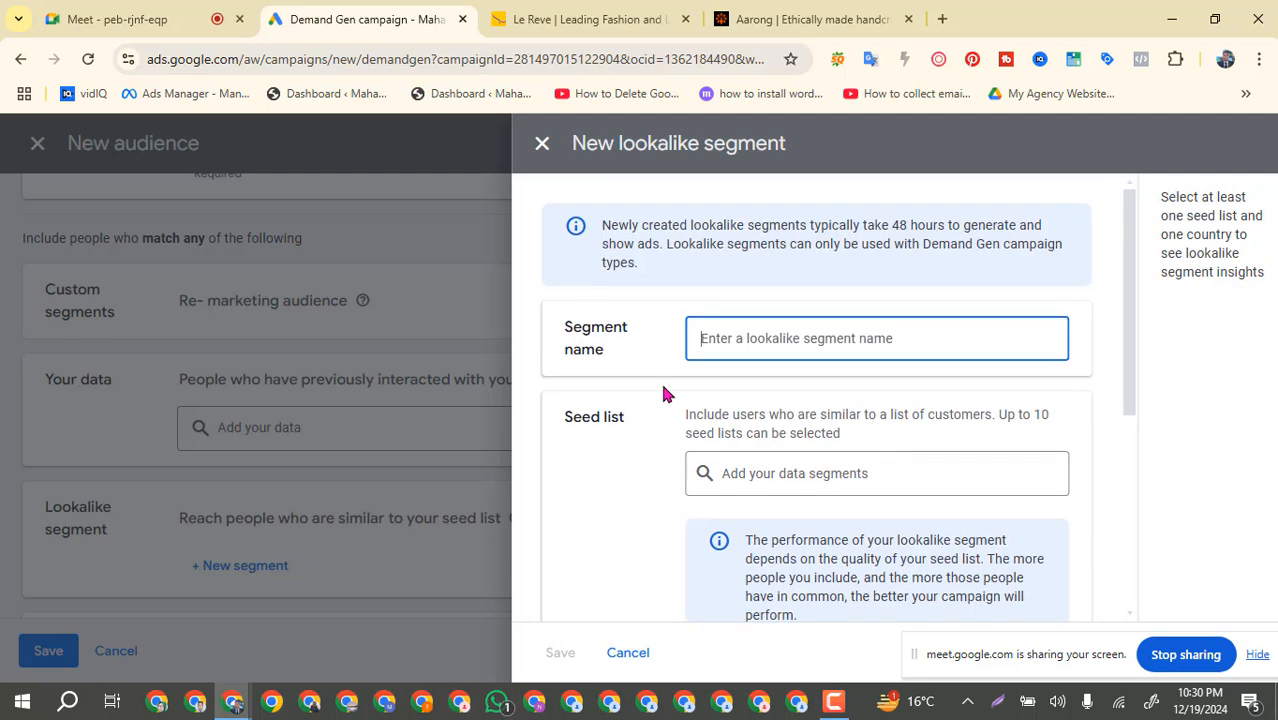
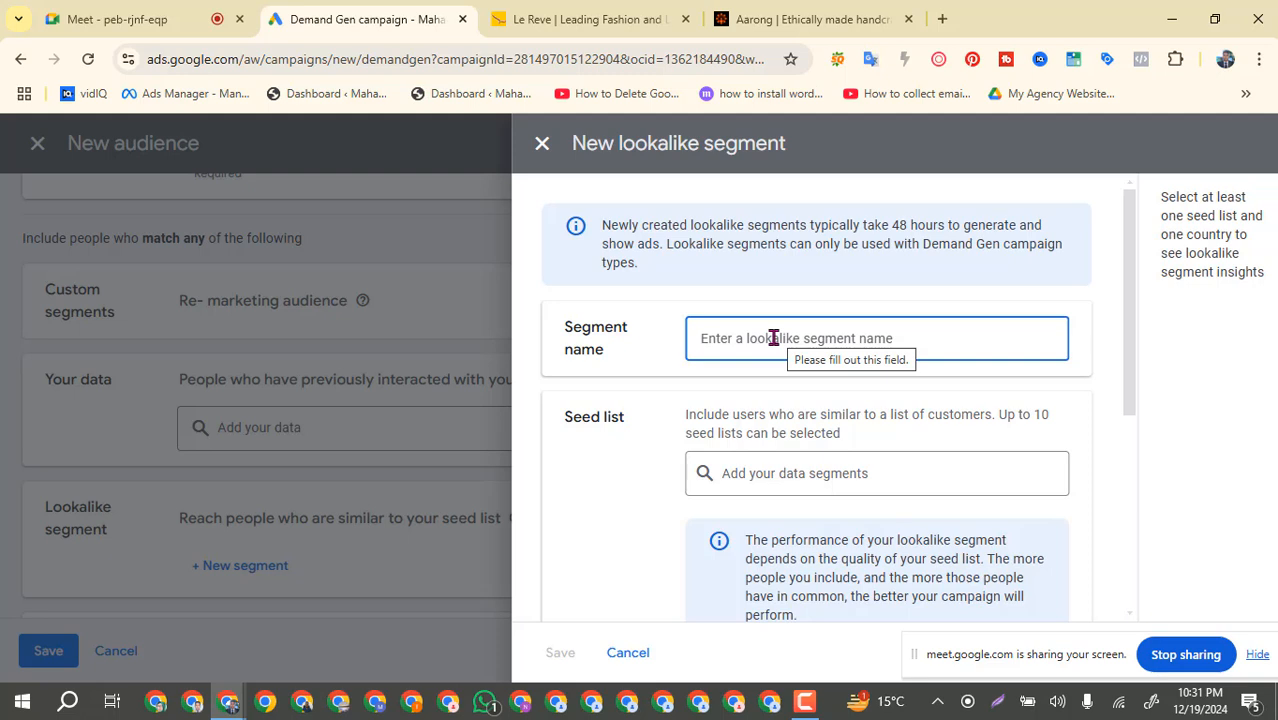
Name the lookalike segment "Re-marketing audience".
type("re")
key("BackSpace")
key("BackSpace")
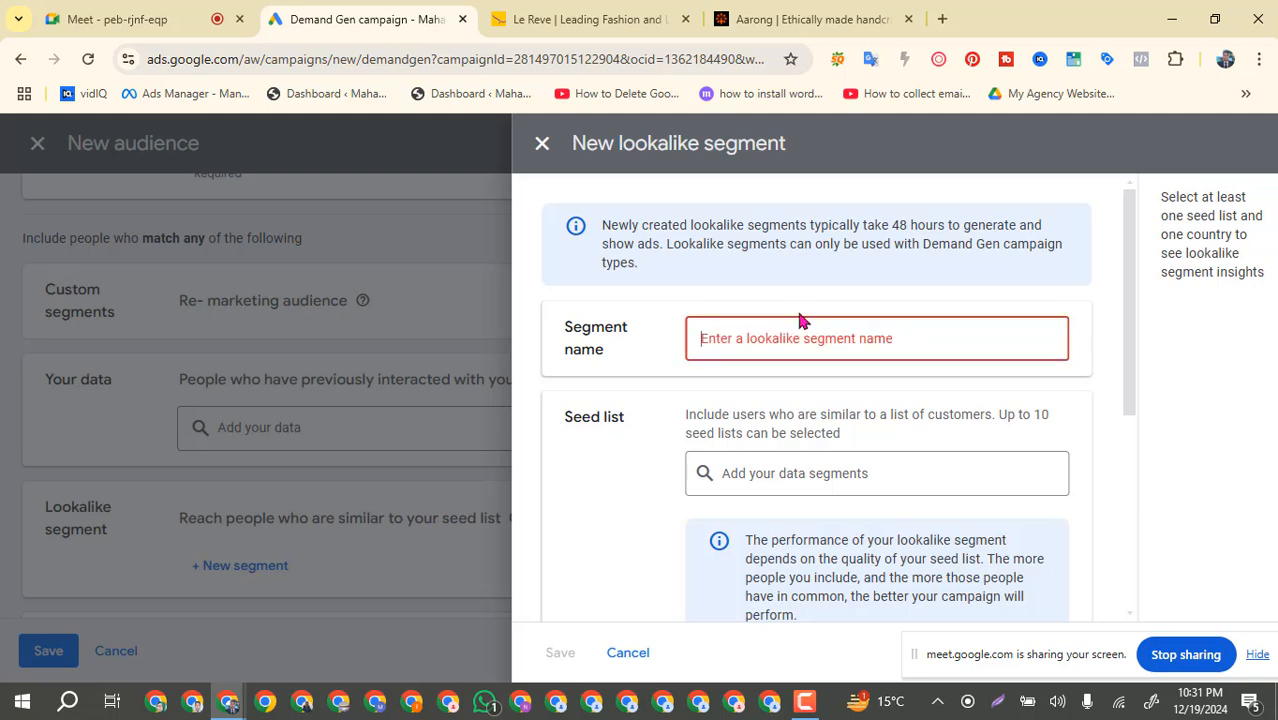
type("Re")
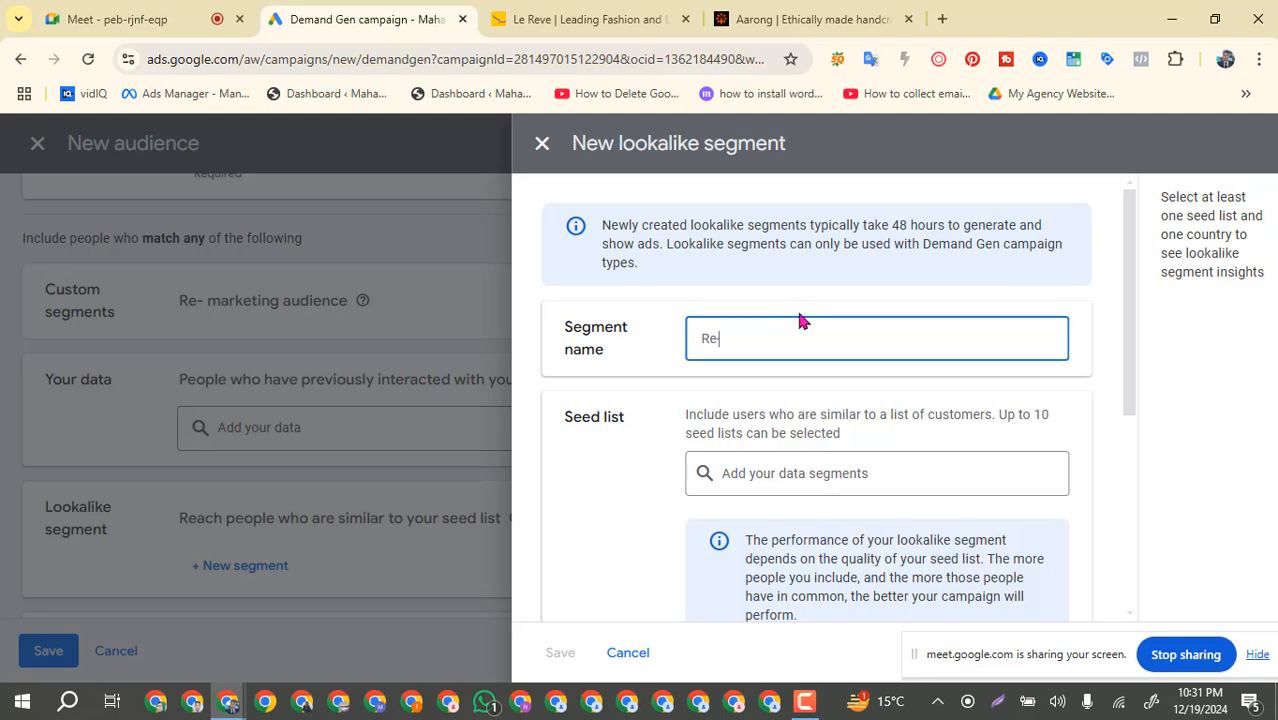
type("-marke")
type("ting audience")
Look through the search and browse options for the lookalike segment's seed list, and close them without choosing a data segment.
left_click(911, 477)
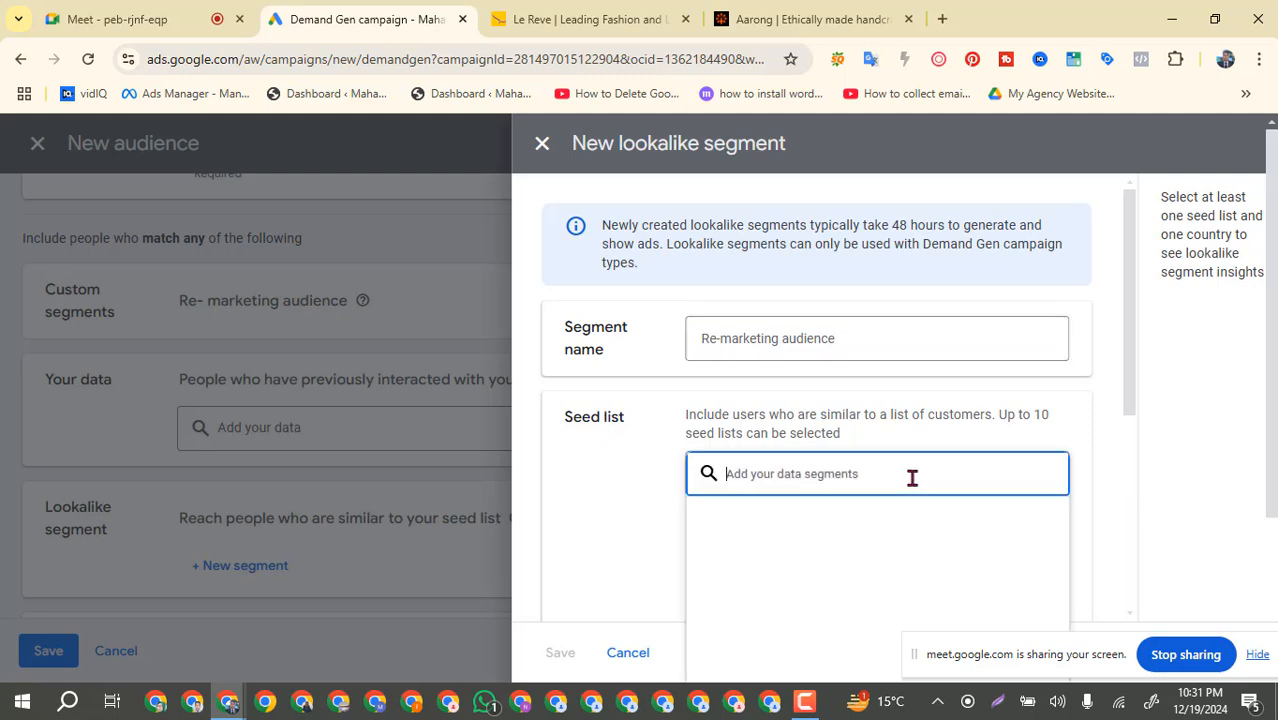
scroll(647, 485, "down", 1)
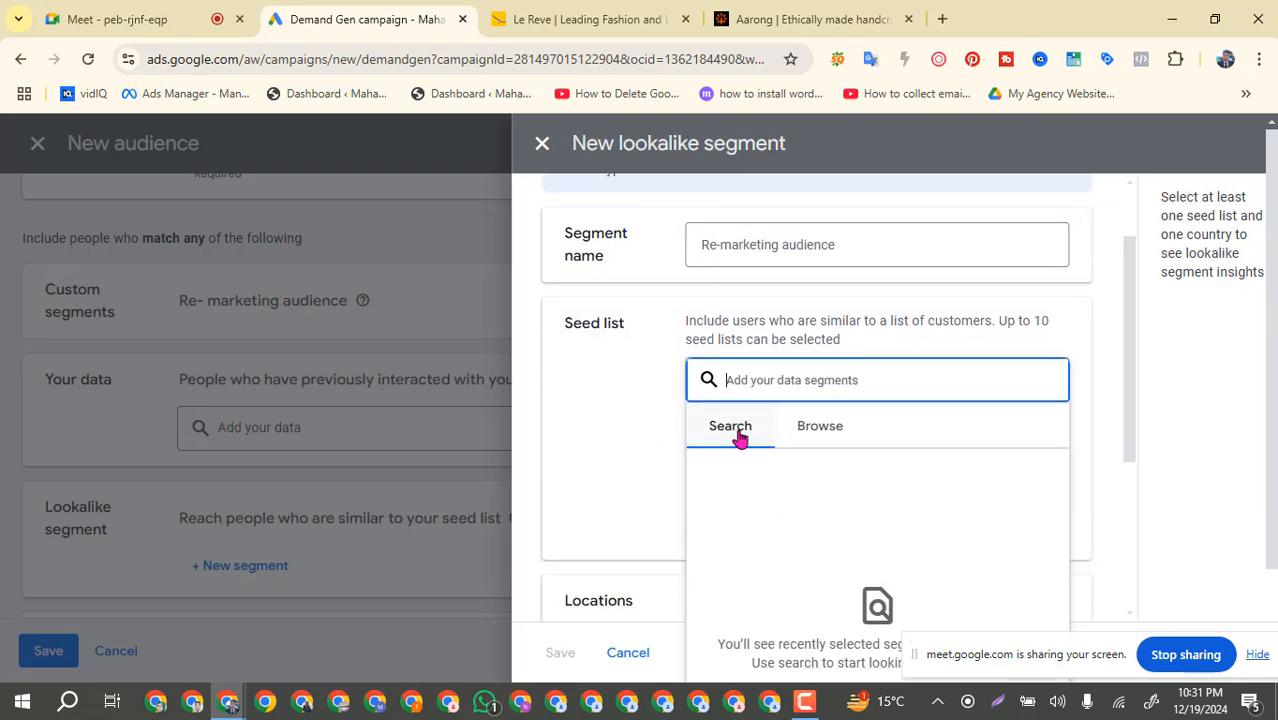
left_click(836, 434)
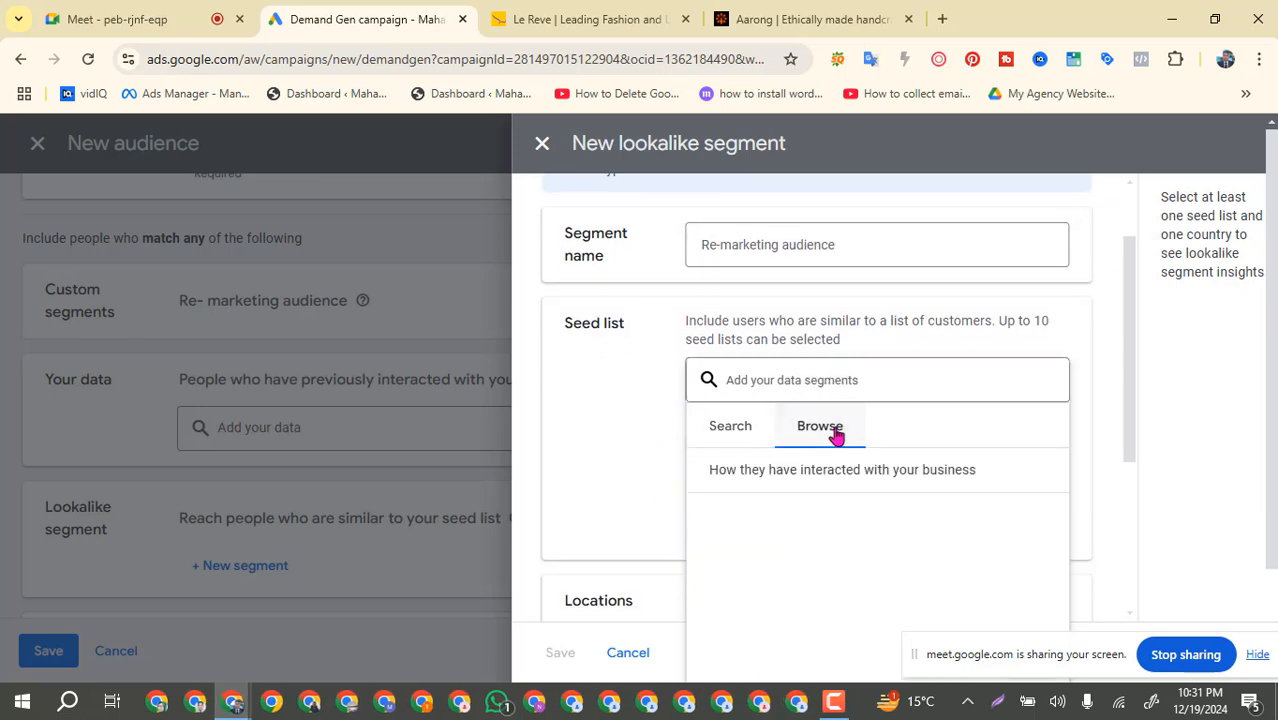
left_click(743, 338)
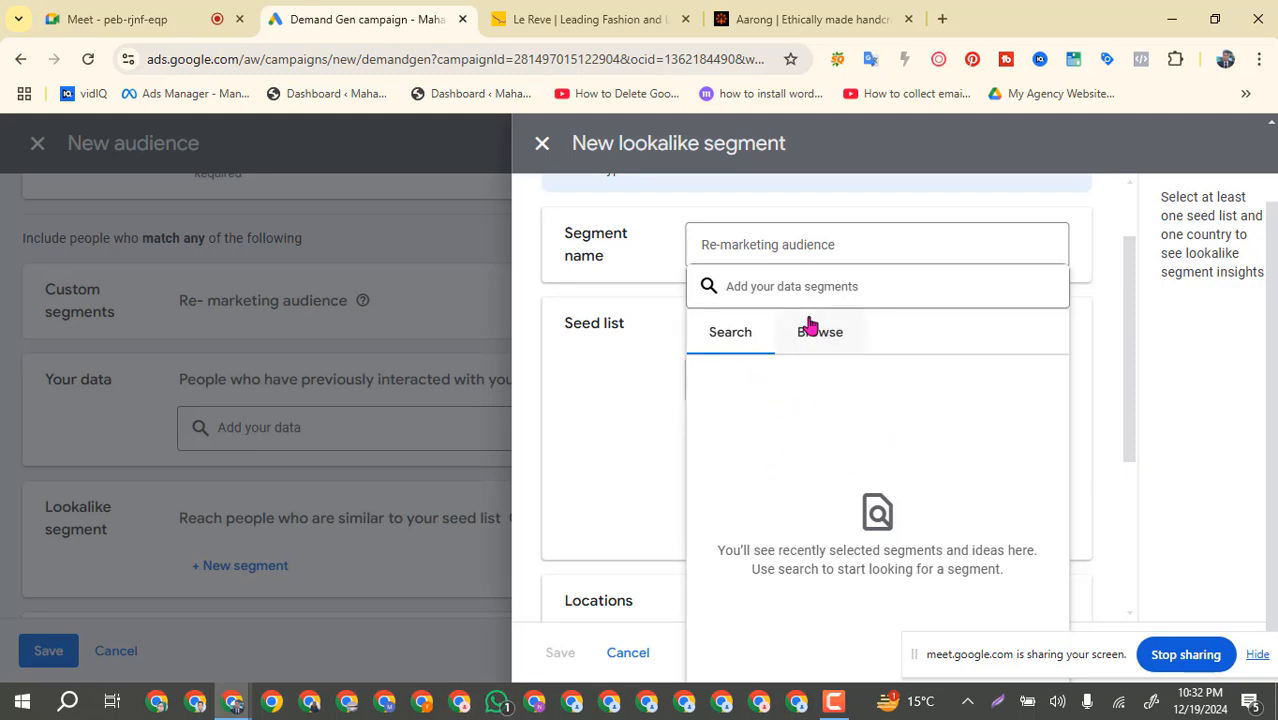
left_click(814, 343)
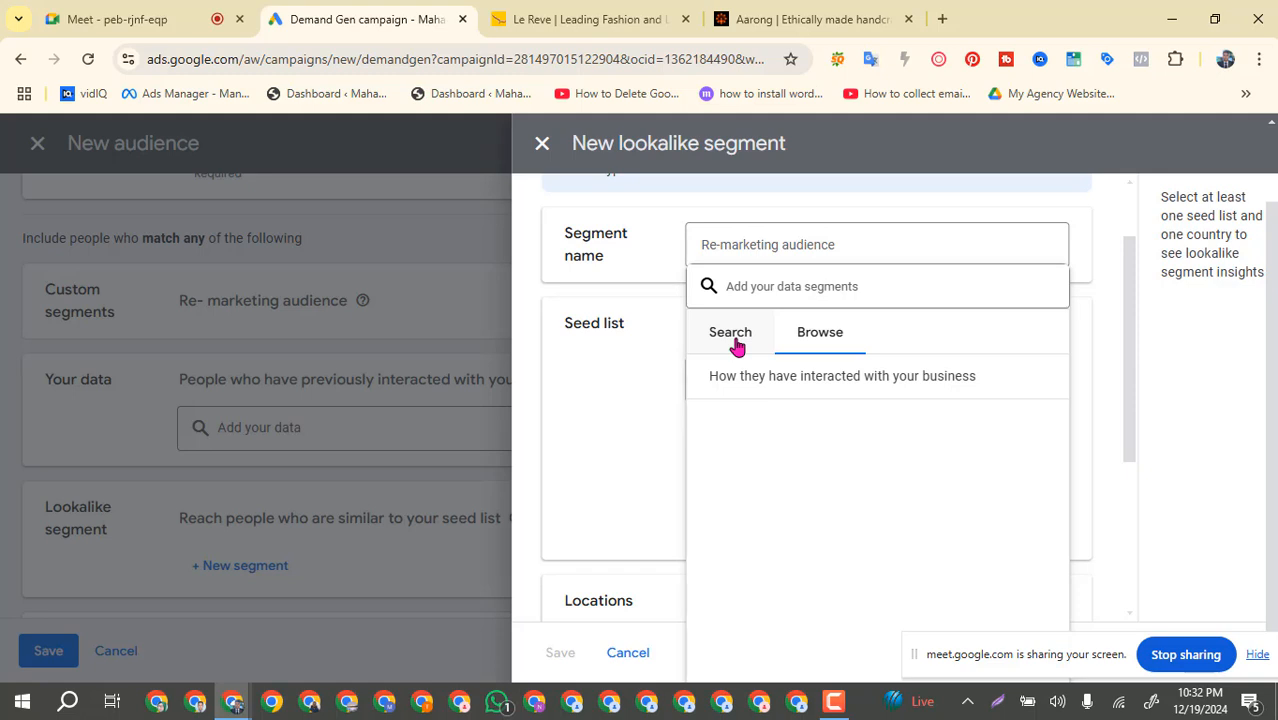
left_click(595, 356)
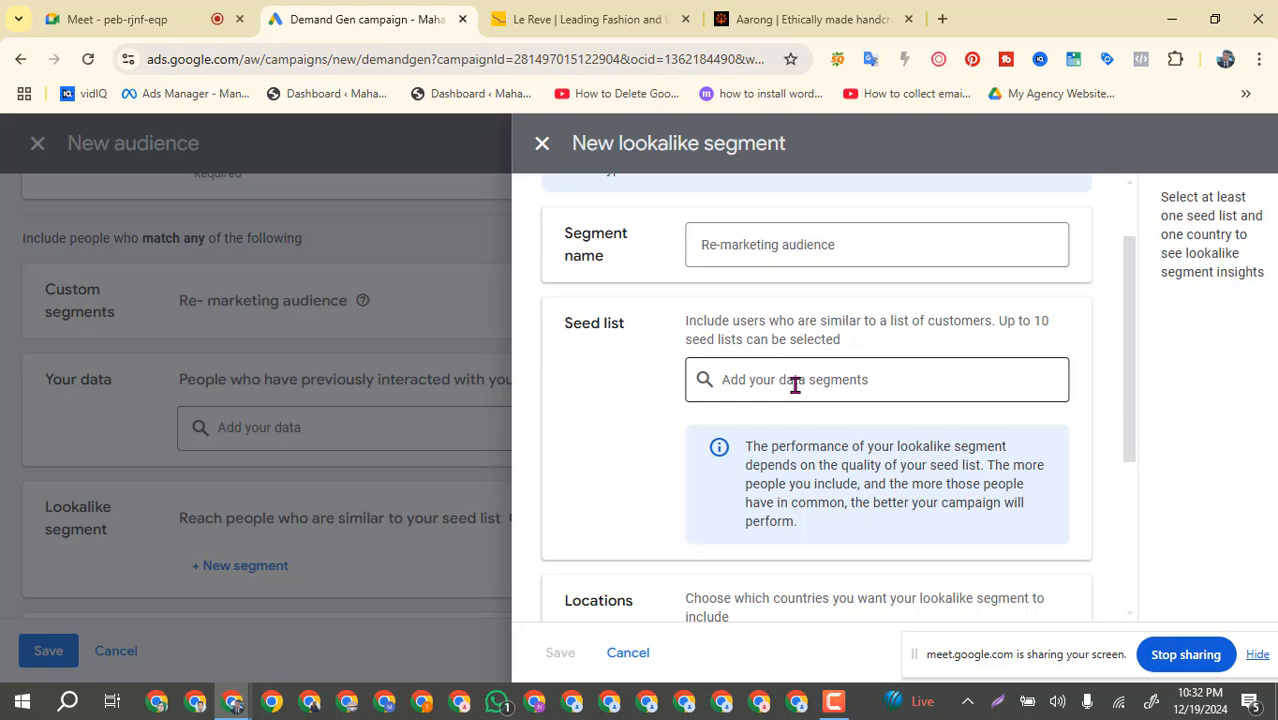
Review the Locations and Segment reach settings of the new lookalike segment, and cancel creating the segment.
scroll(795, 385, "down", 3)
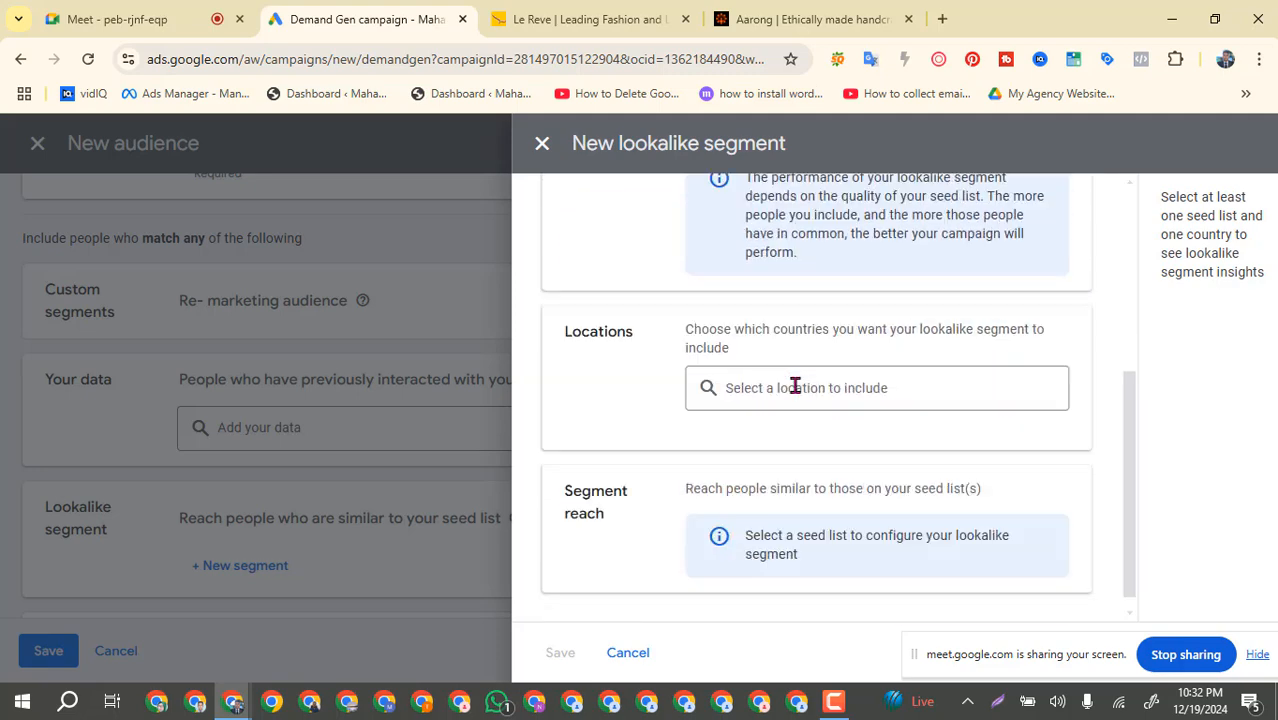
left_click(774, 375)
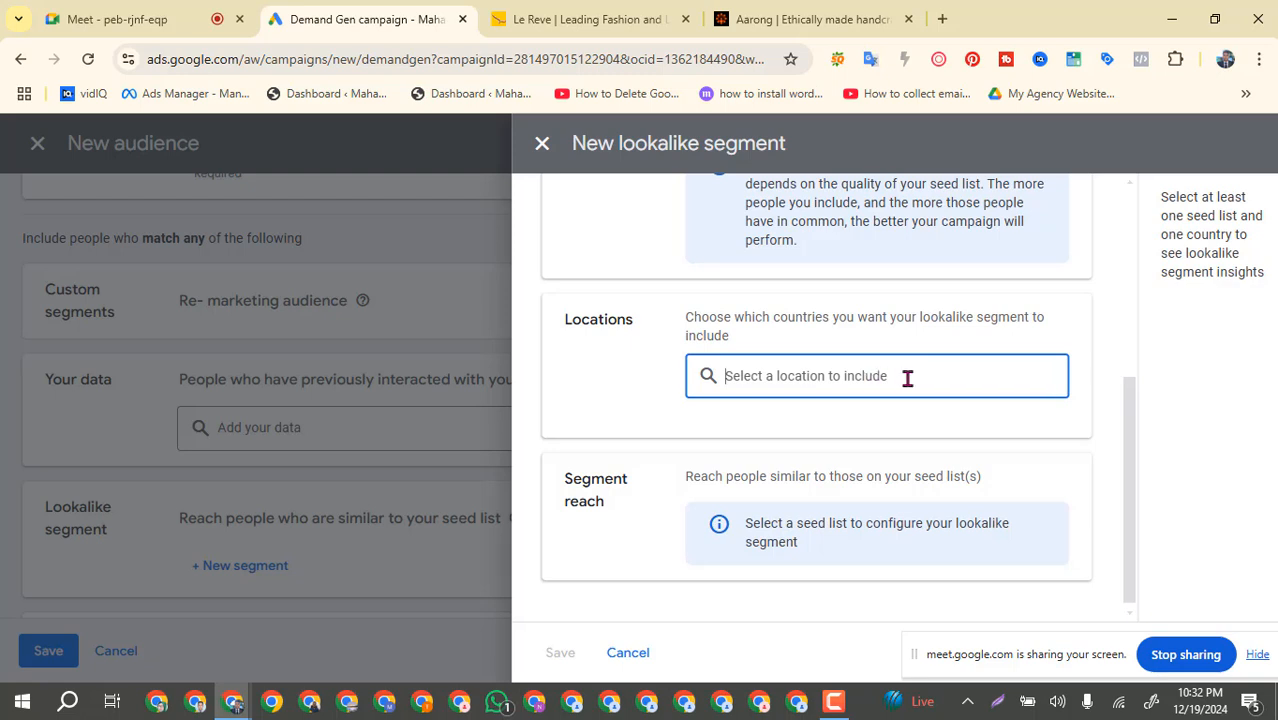
scroll(629, 510, "down", 1)
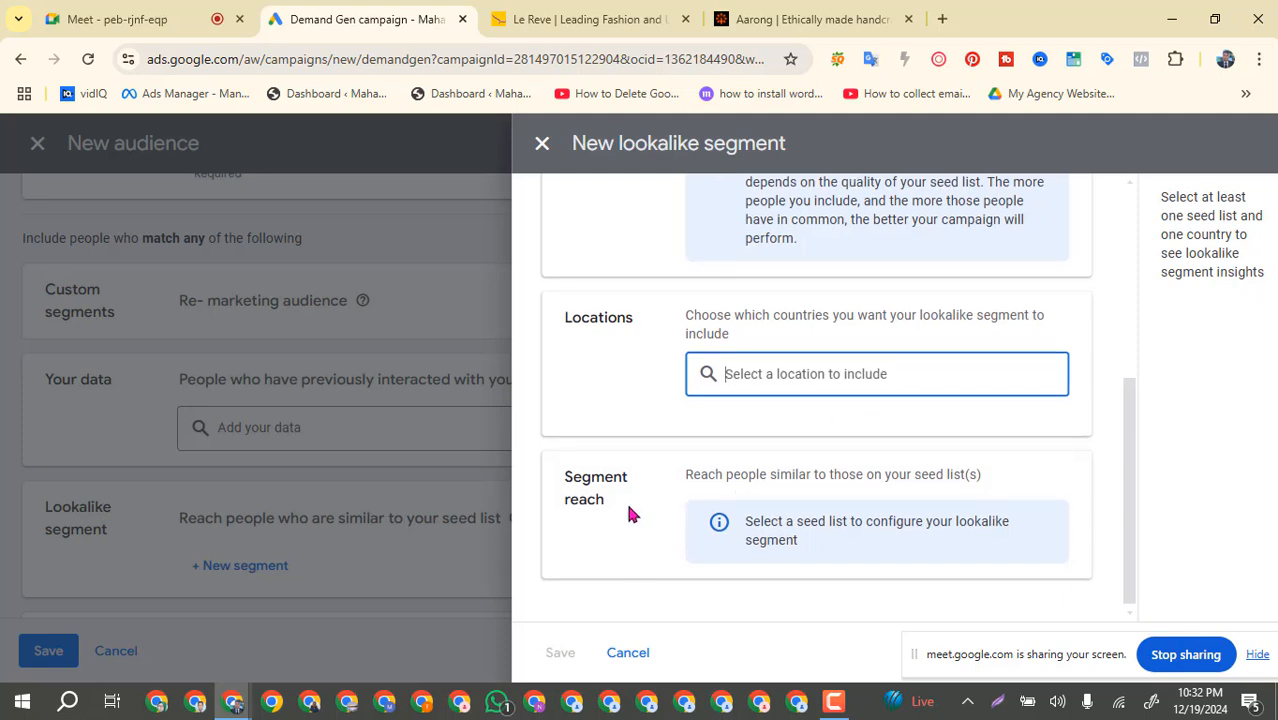
scroll(629, 514, "up", 4)
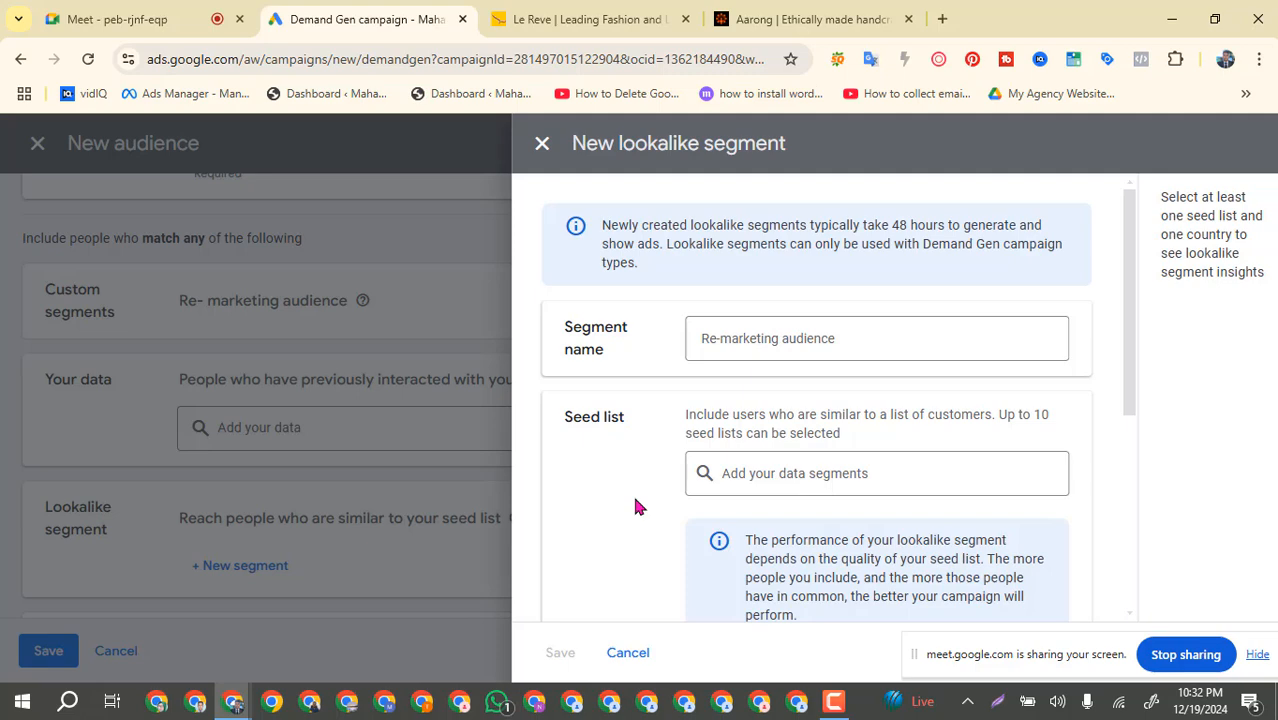
scroll(634, 506, "down", 3)
left_click(621, 654)
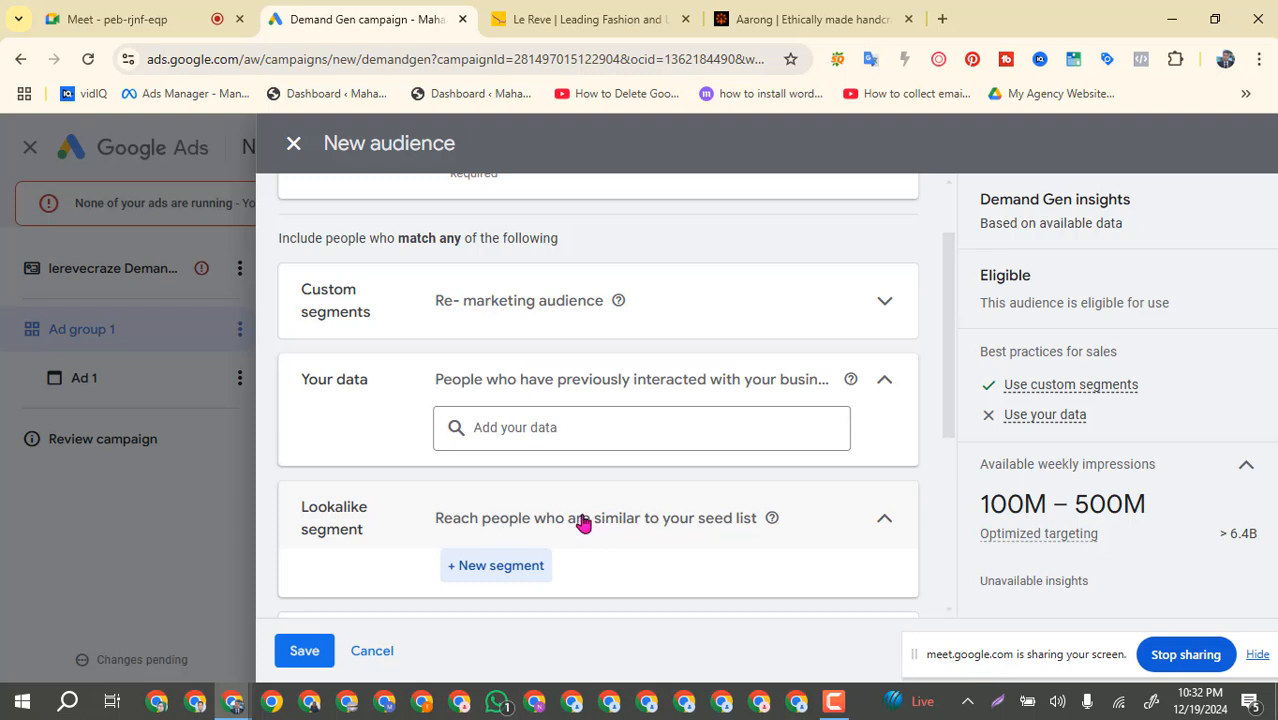
Expand Interests & detailed demographics in the audience and look through the suggested and recent segments.
scroll(583, 524, "down", 1)
scroll(577, 514, "down", 2)
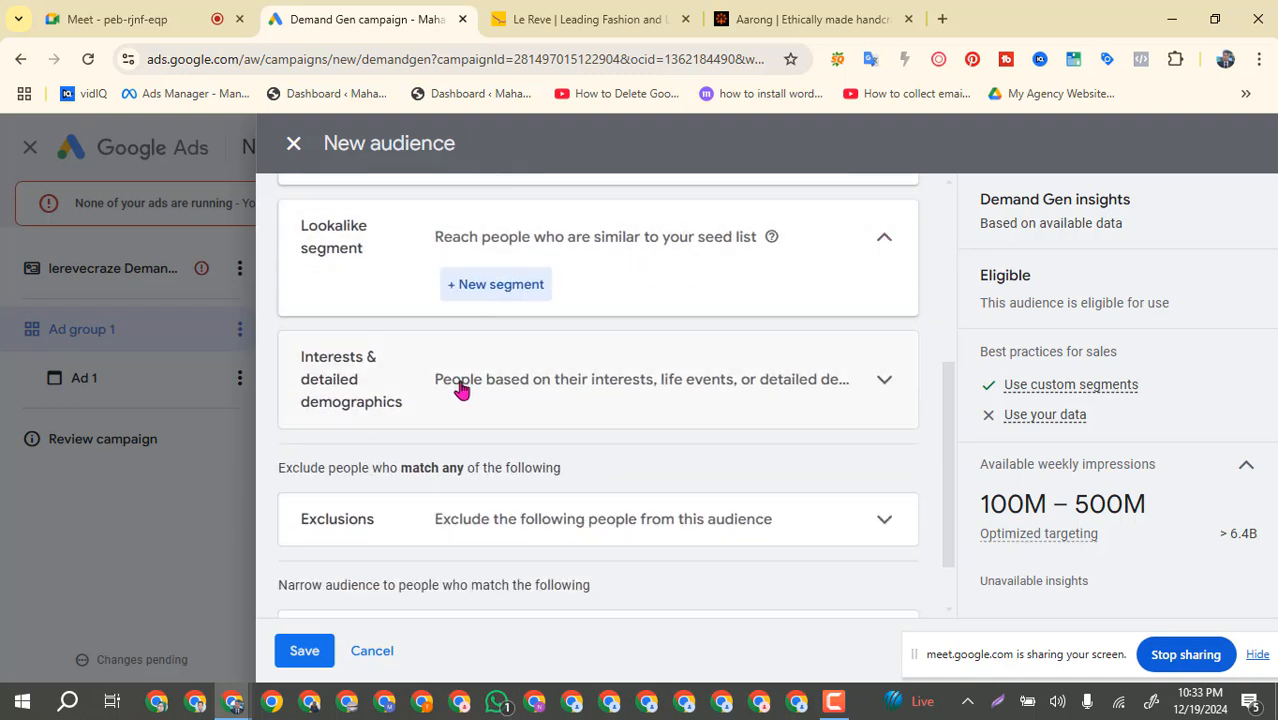
left_click(524, 390)
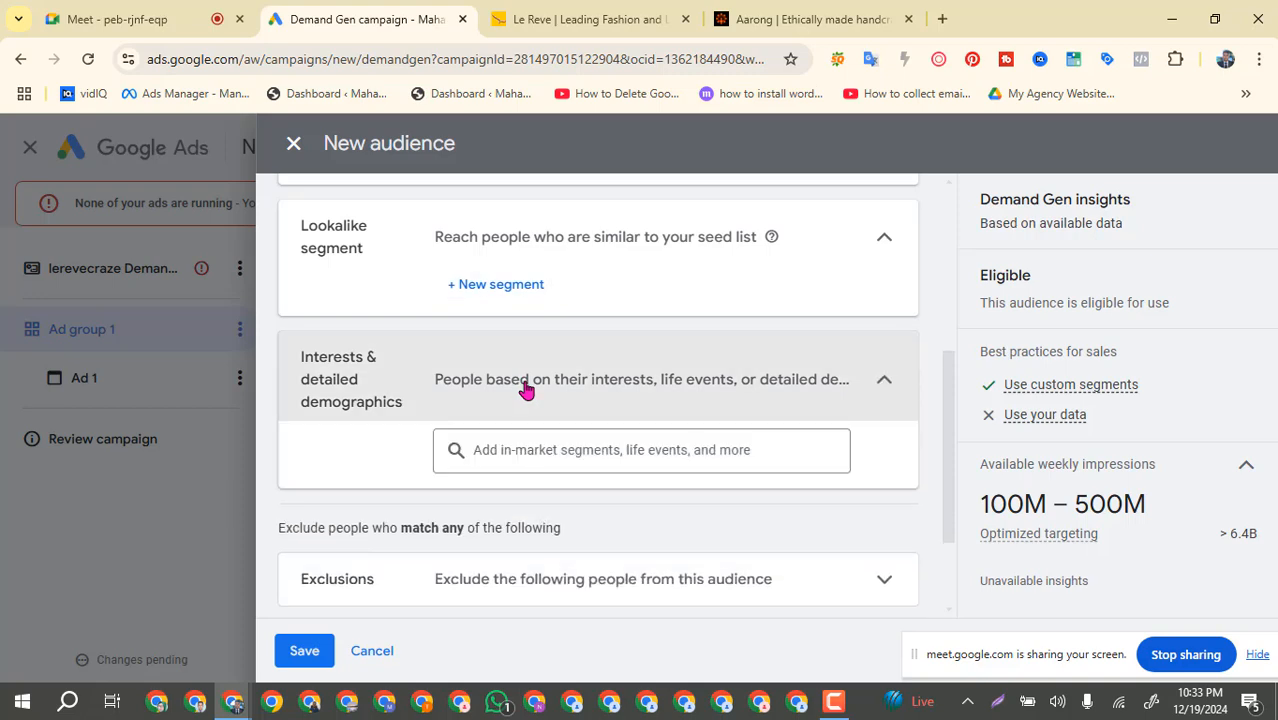
scroll(524, 390, "down", 1)
left_click(608, 358)
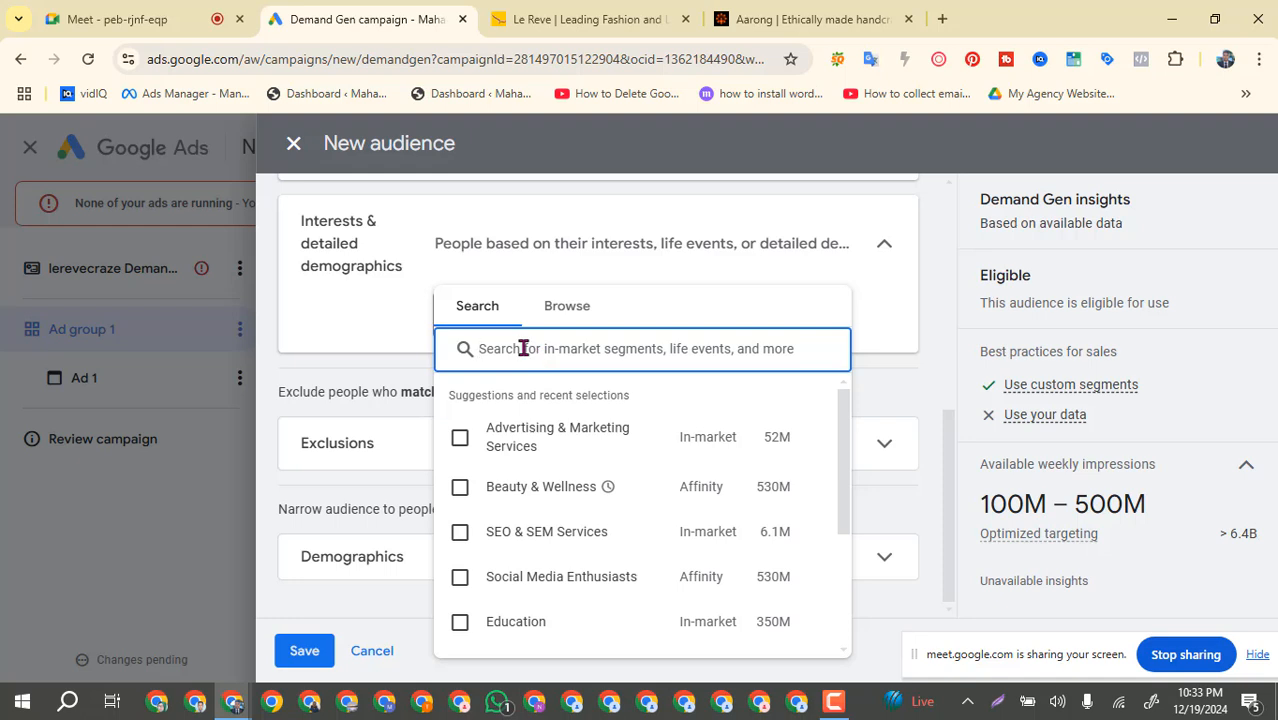
scroll(560, 500, "down", 3)
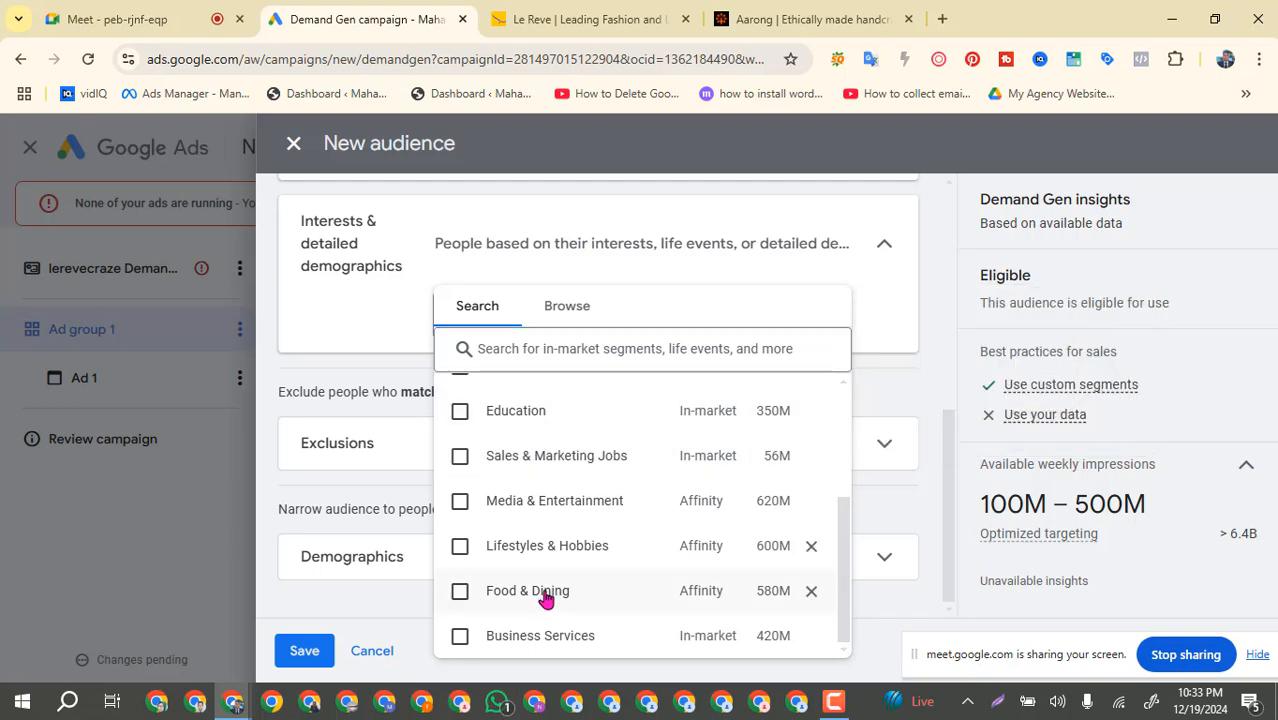
scroll(548, 560, "up", 3)
Browse the In-market segment categories from Apparel & Accessories to Travel, and collapse the list.
left_click(570, 316)
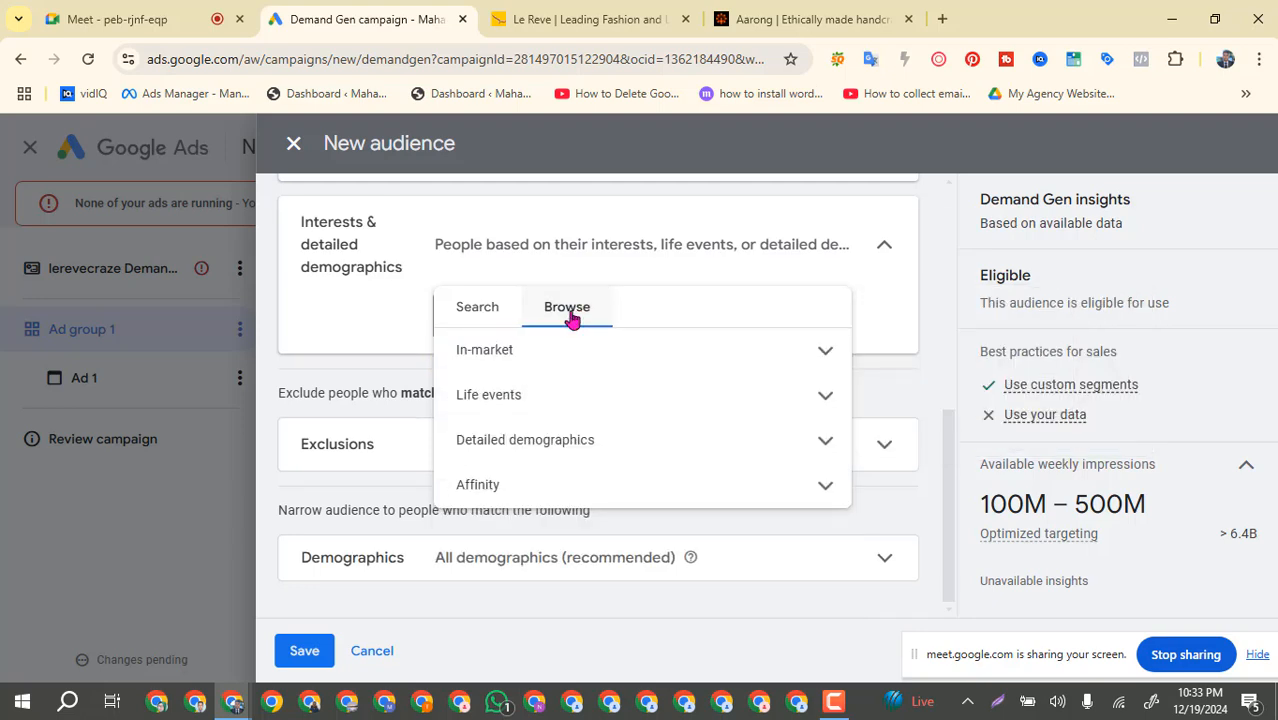
left_click(538, 359)
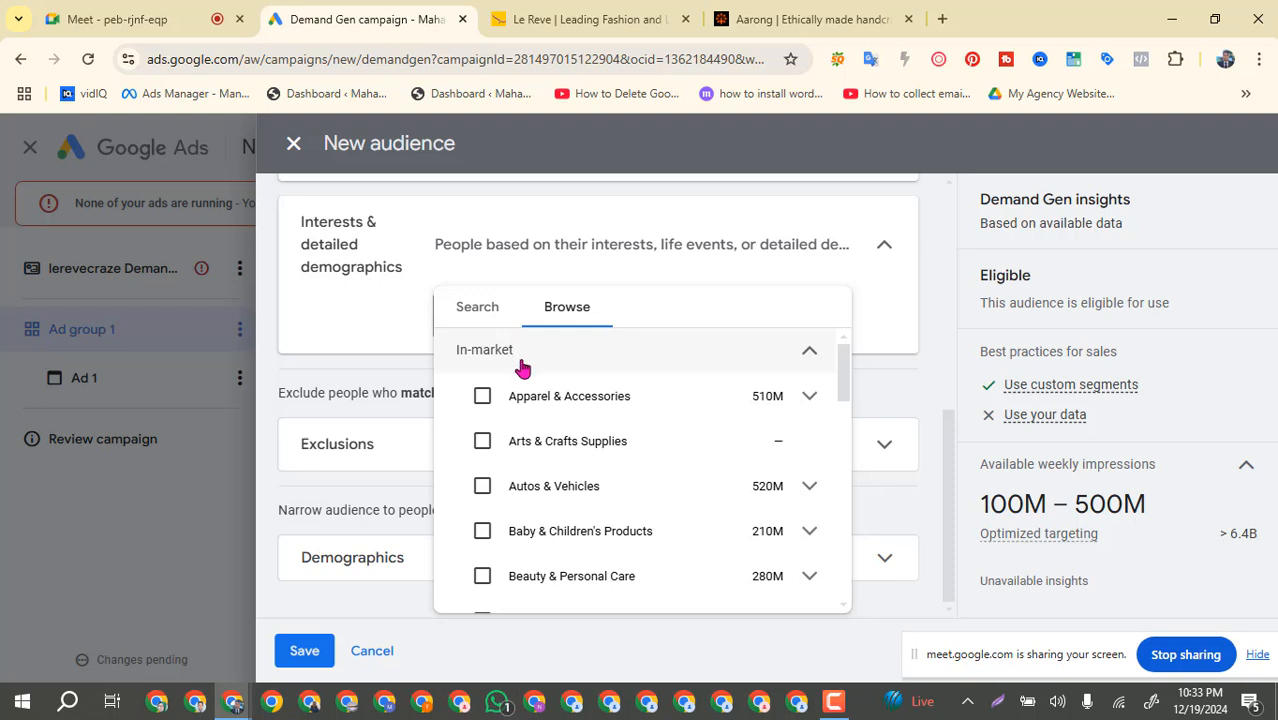
scroll(525, 428, "down", 5)
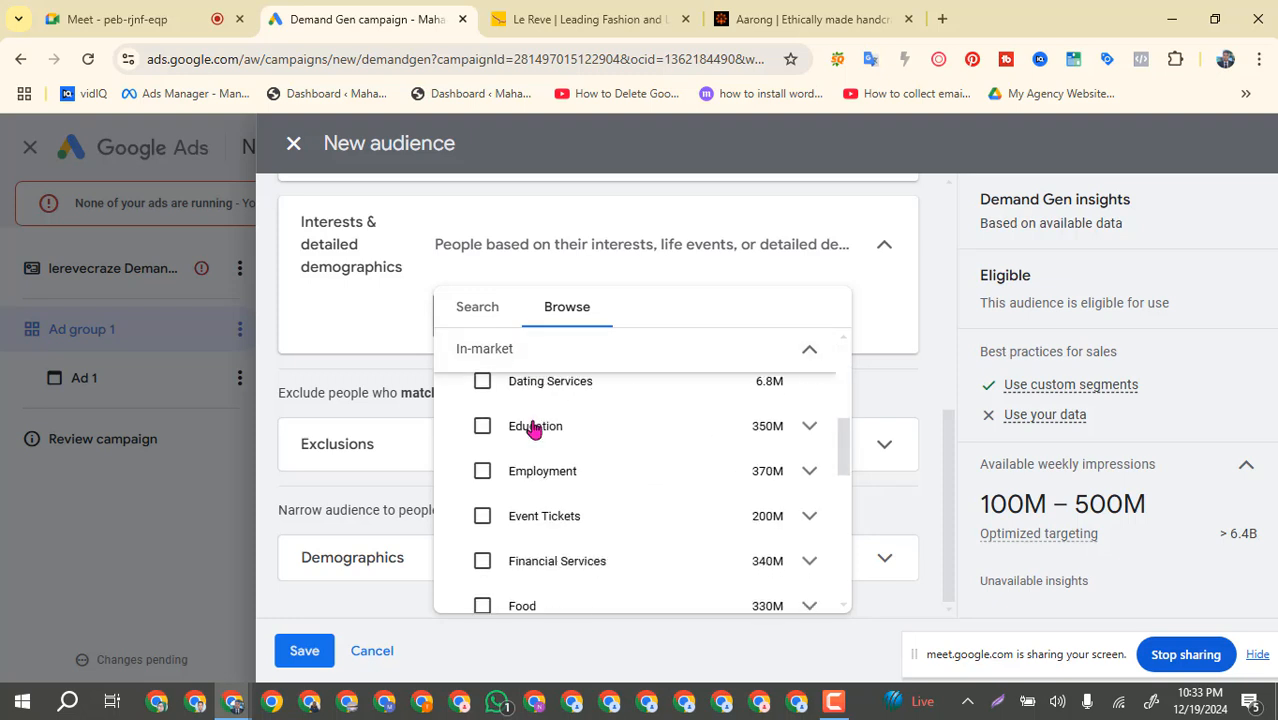
scroll(538, 511, "down", 8)
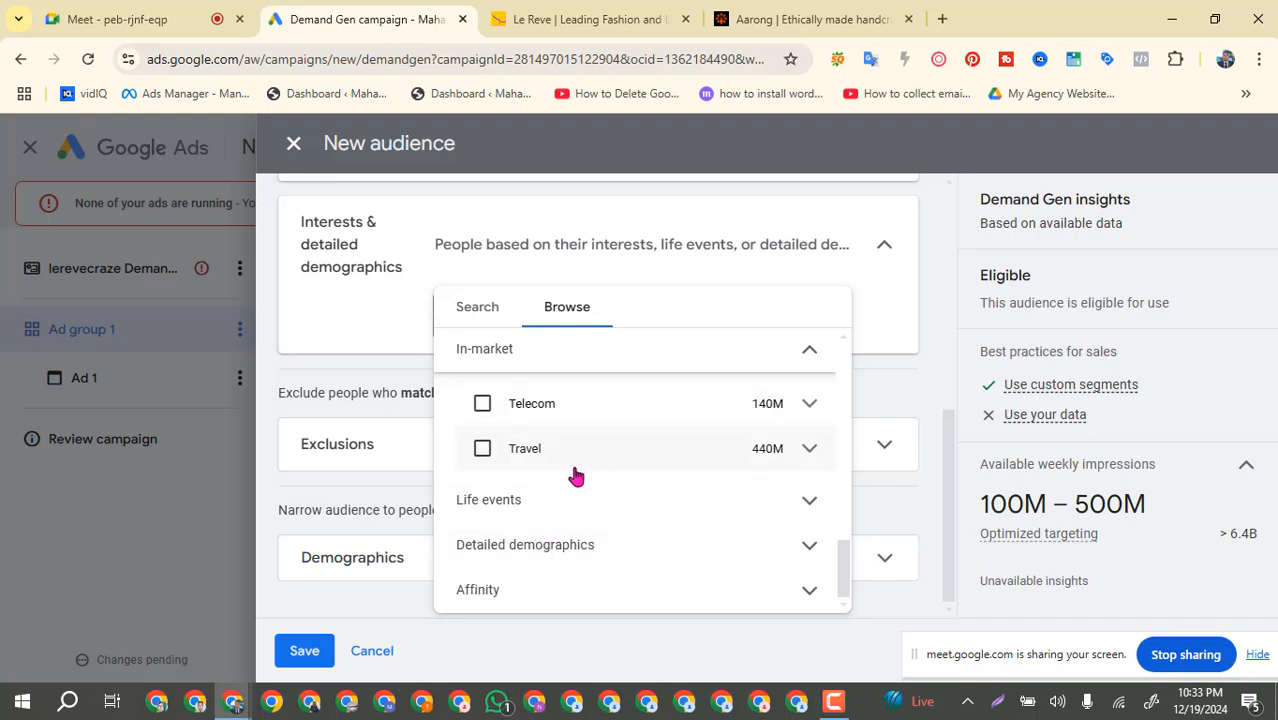
scroll(579, 477, "up", 10)
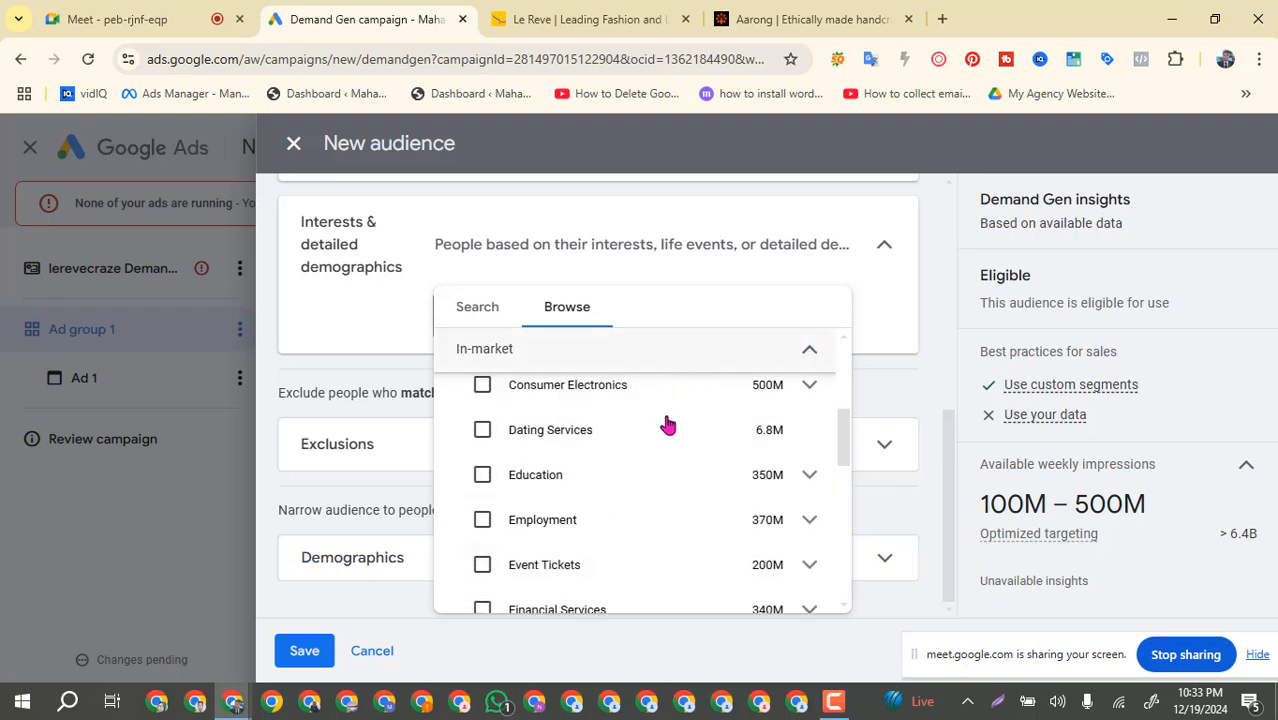
scroll(660, 428, "up", 3)
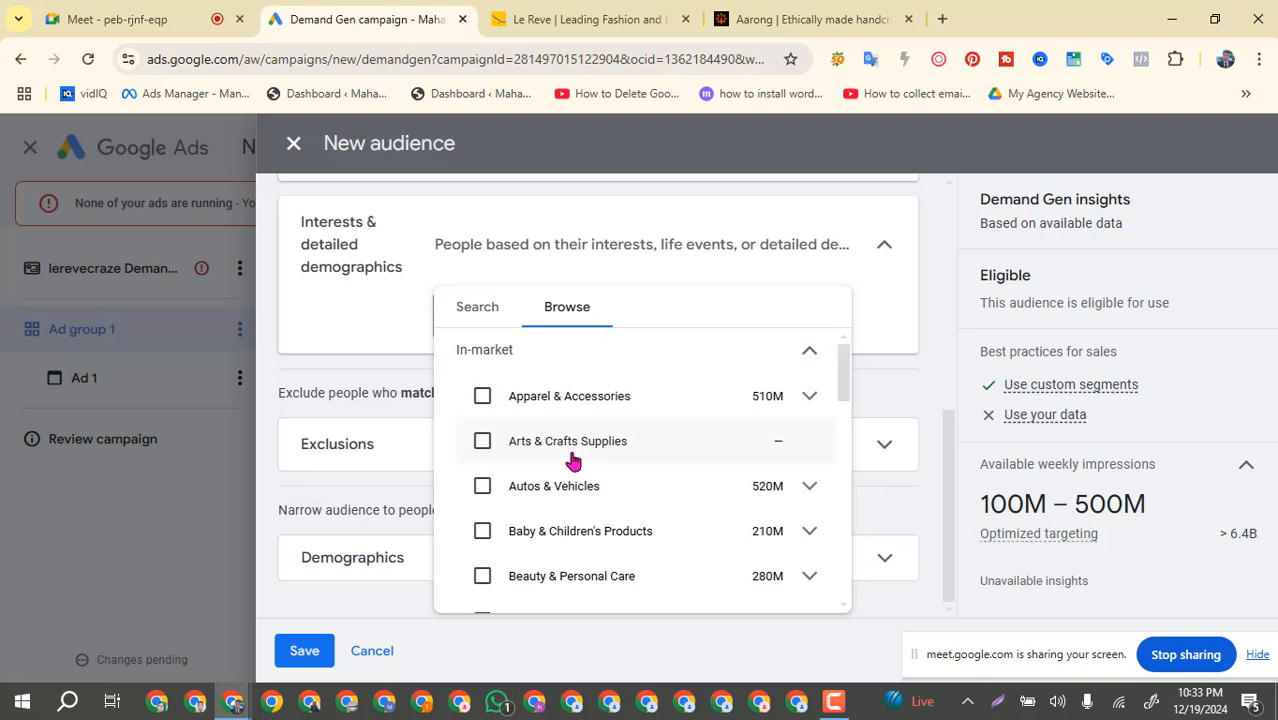
mouse_move(571, 456)
scroll(573, 460, "down", 1)
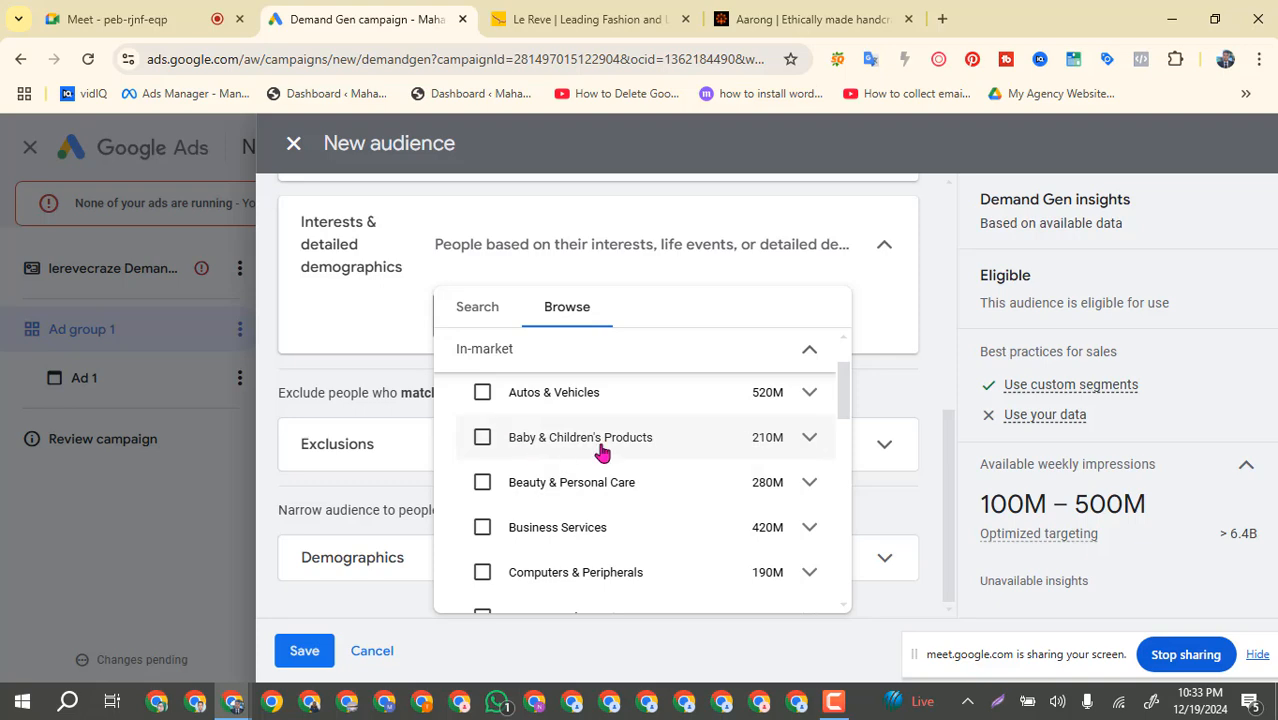
mouse_move(645, 446)
left_click(809, 352)
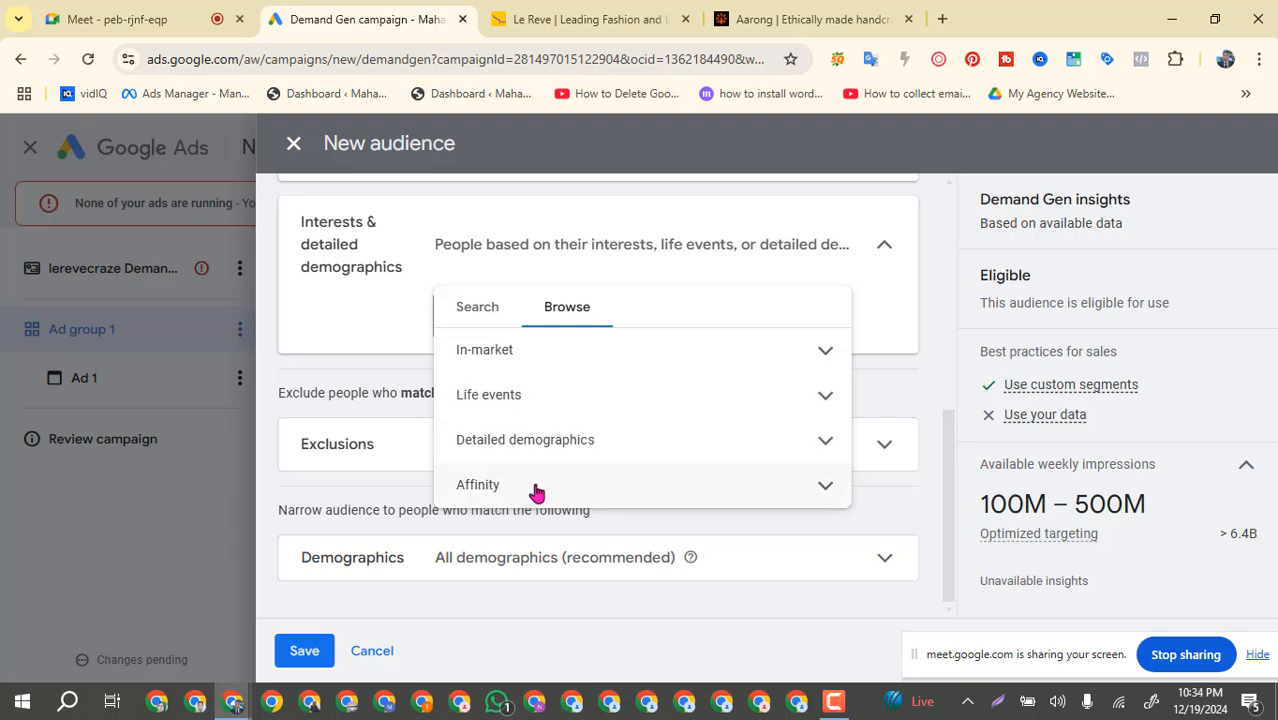
Examine the Marital Status options under Detailed demographics, and collapse both lists again.
left_click(577, 443)
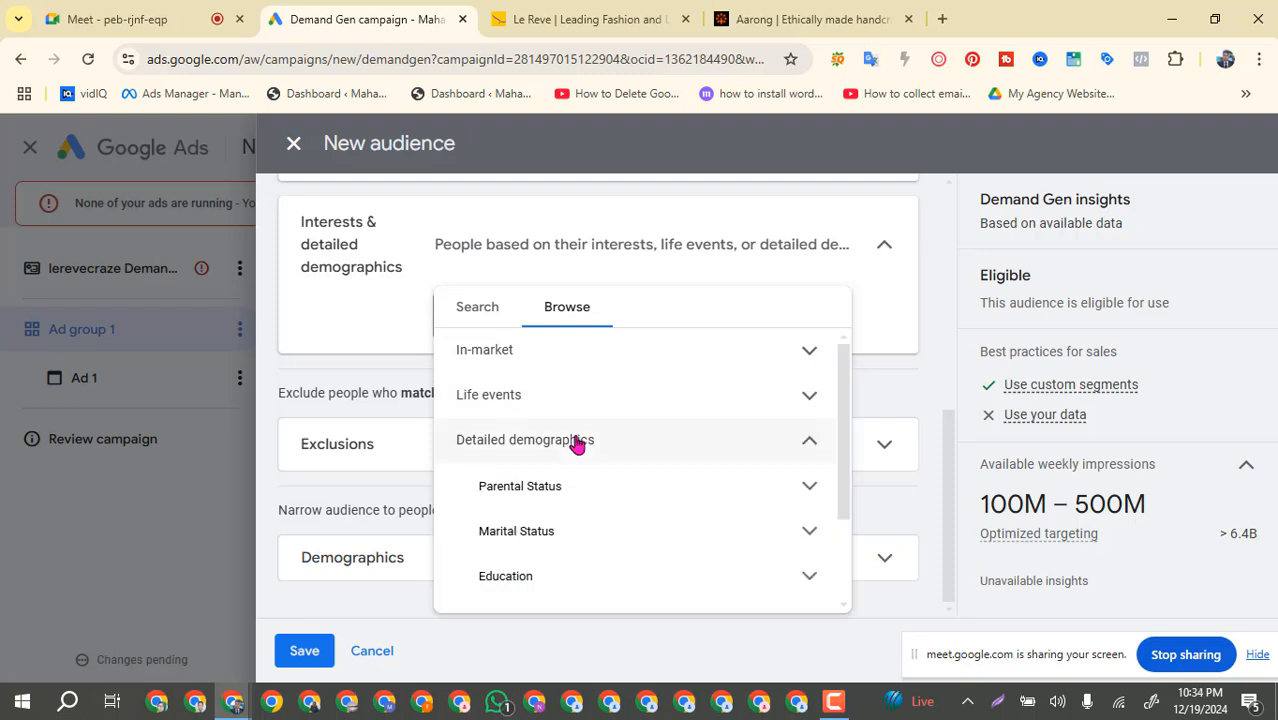
left_click(577, 540)
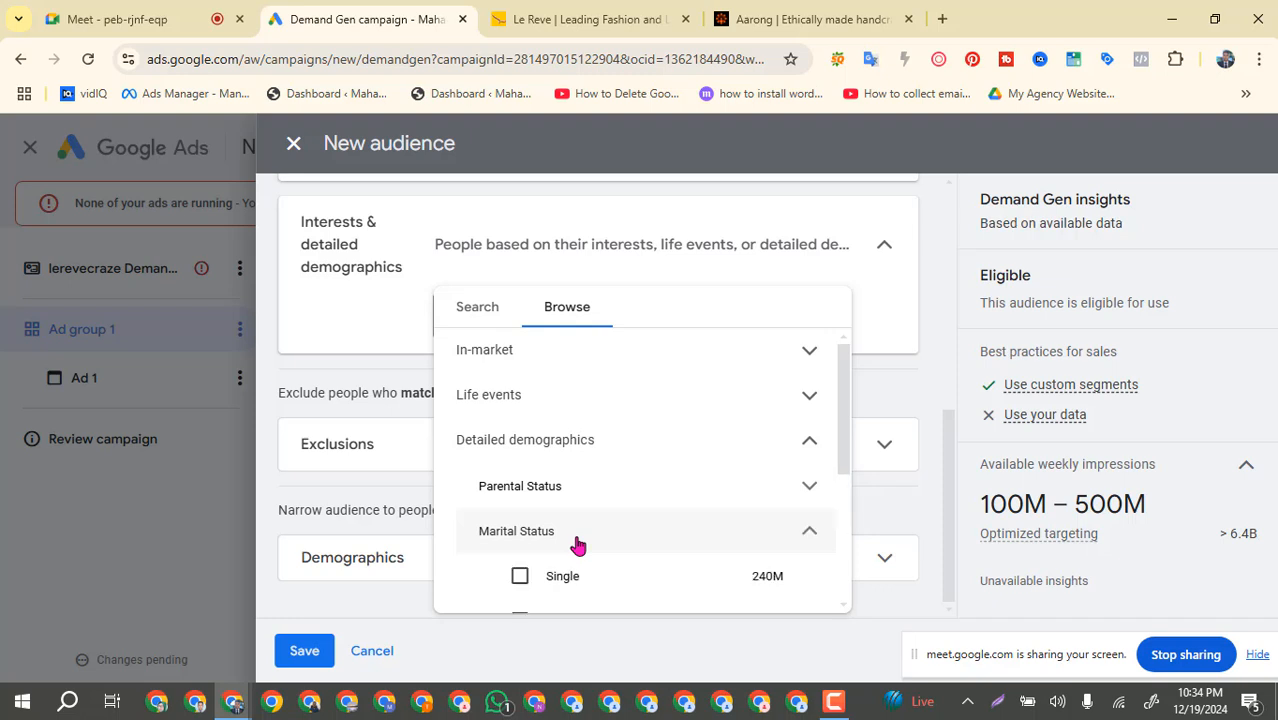
scroll(600, 575, "down", 1)
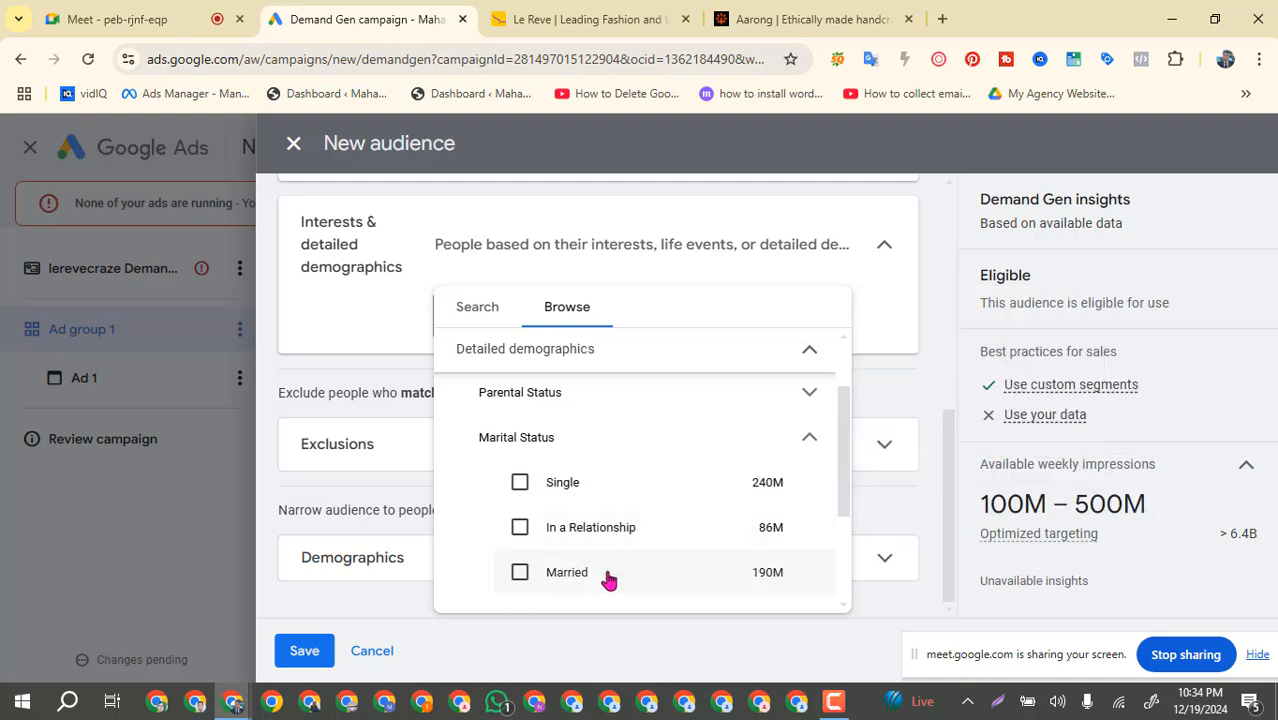
left_click(653, 442)
scroll(619, 522, "up", 1)
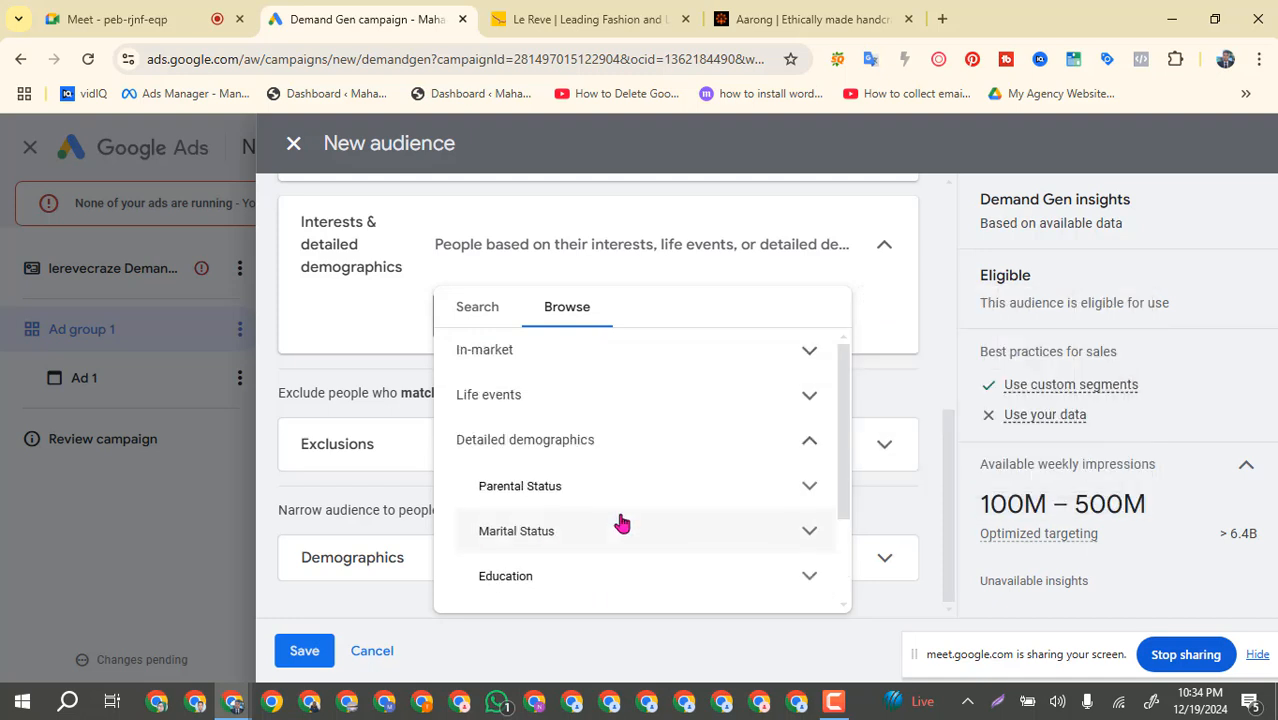
left_click(627, 446)
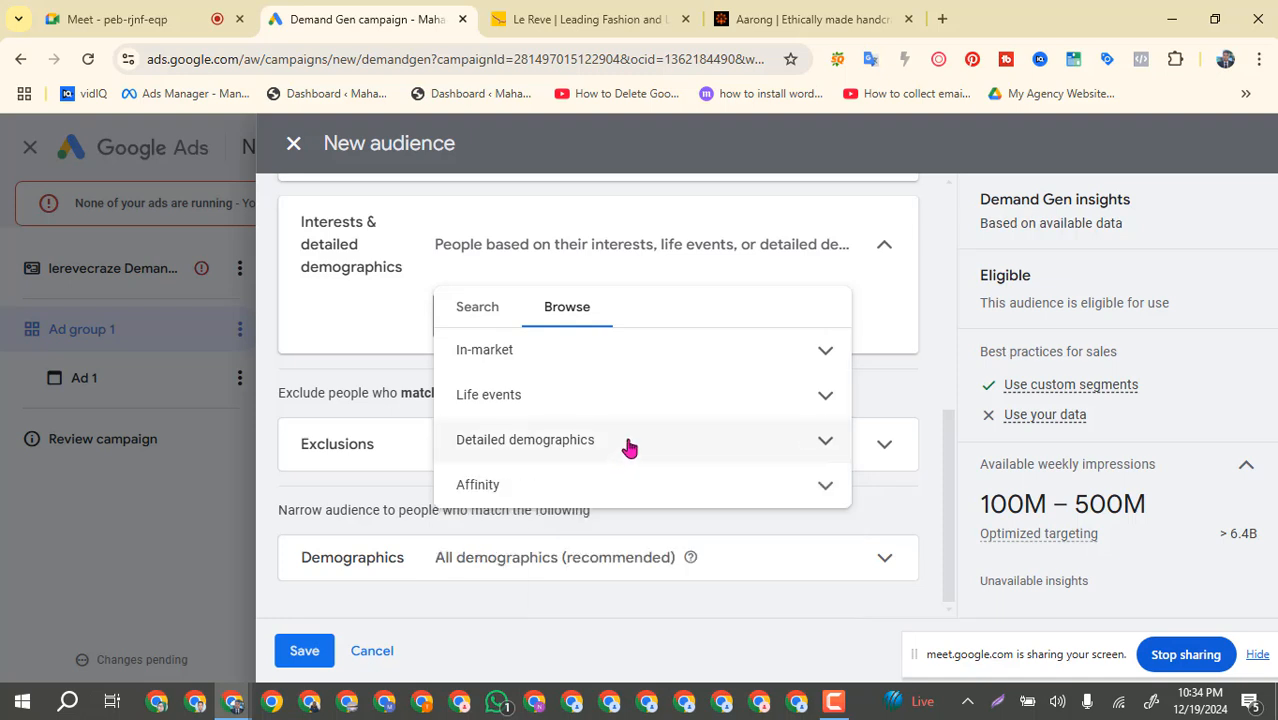
Browse the Affinity segment categories and view the details of the Food & Dining and Beauty & Wellness segments.
left_click(562, 490)
scroll(562, 494, "down", 1)
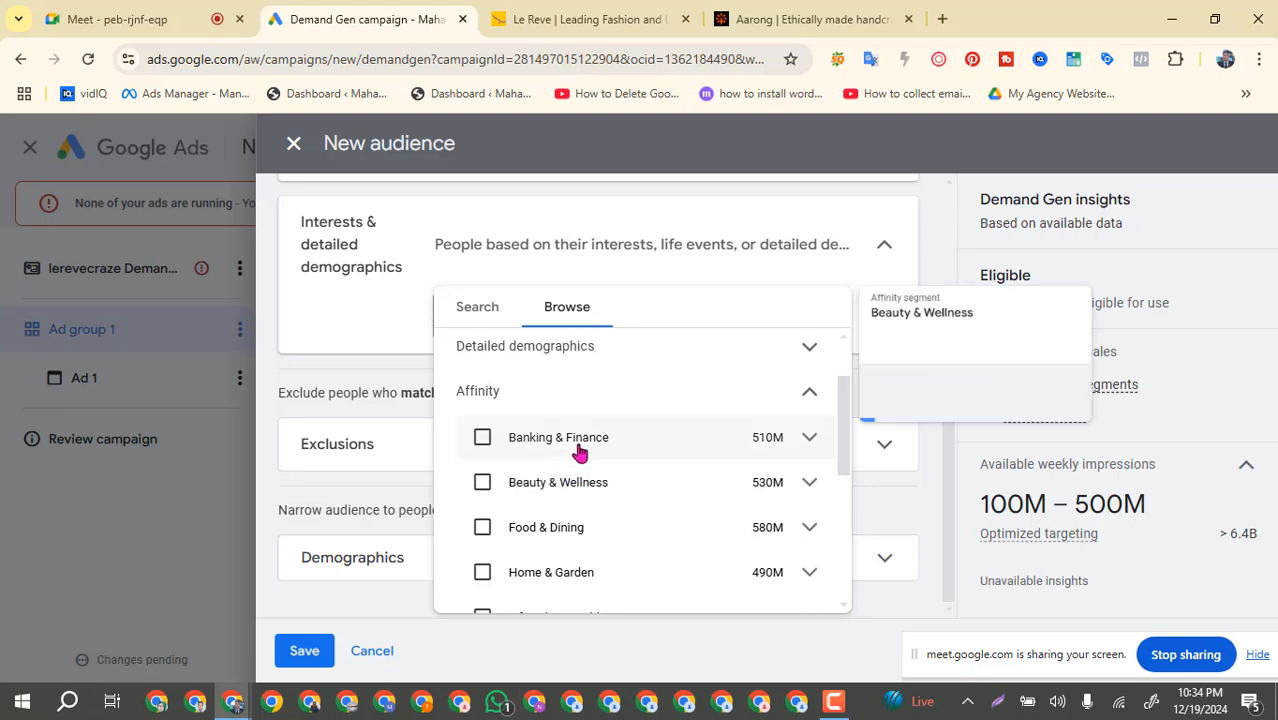
mouse_move(581, 531)
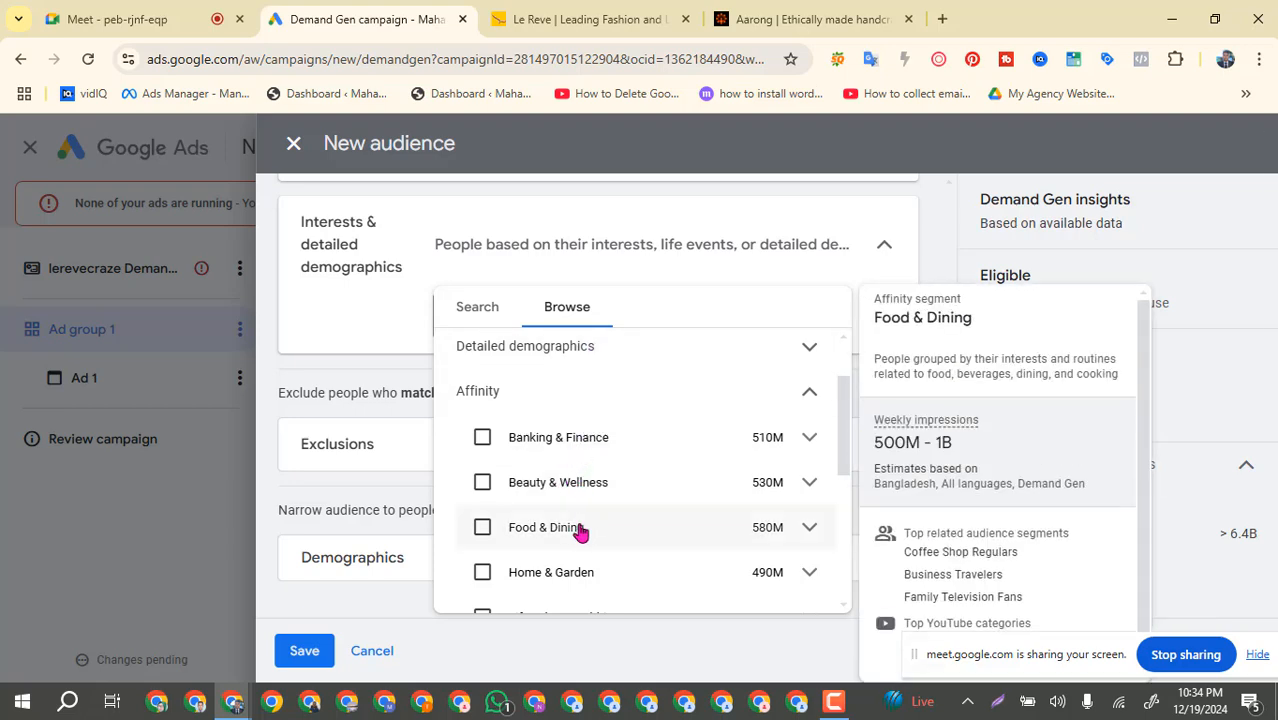
mouse_move(579, 474)
scroll(579, 474, "down", 1)
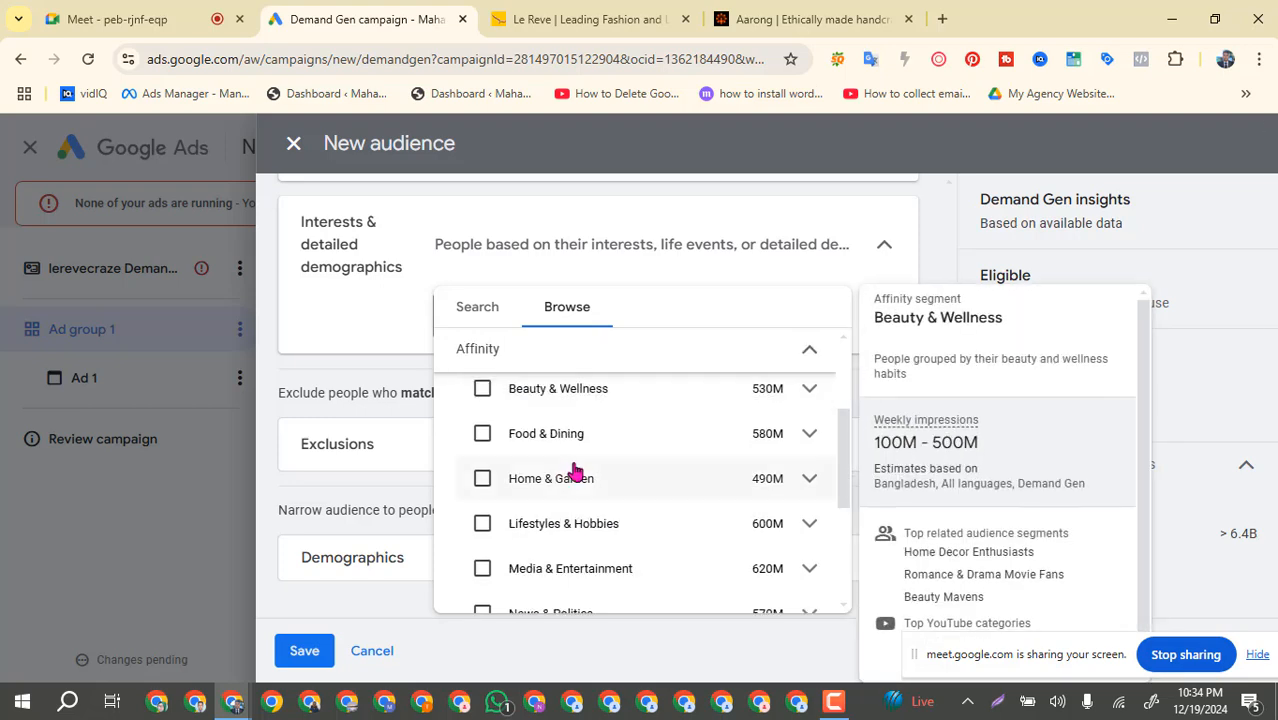
scroll(568, 471, "down", 3)
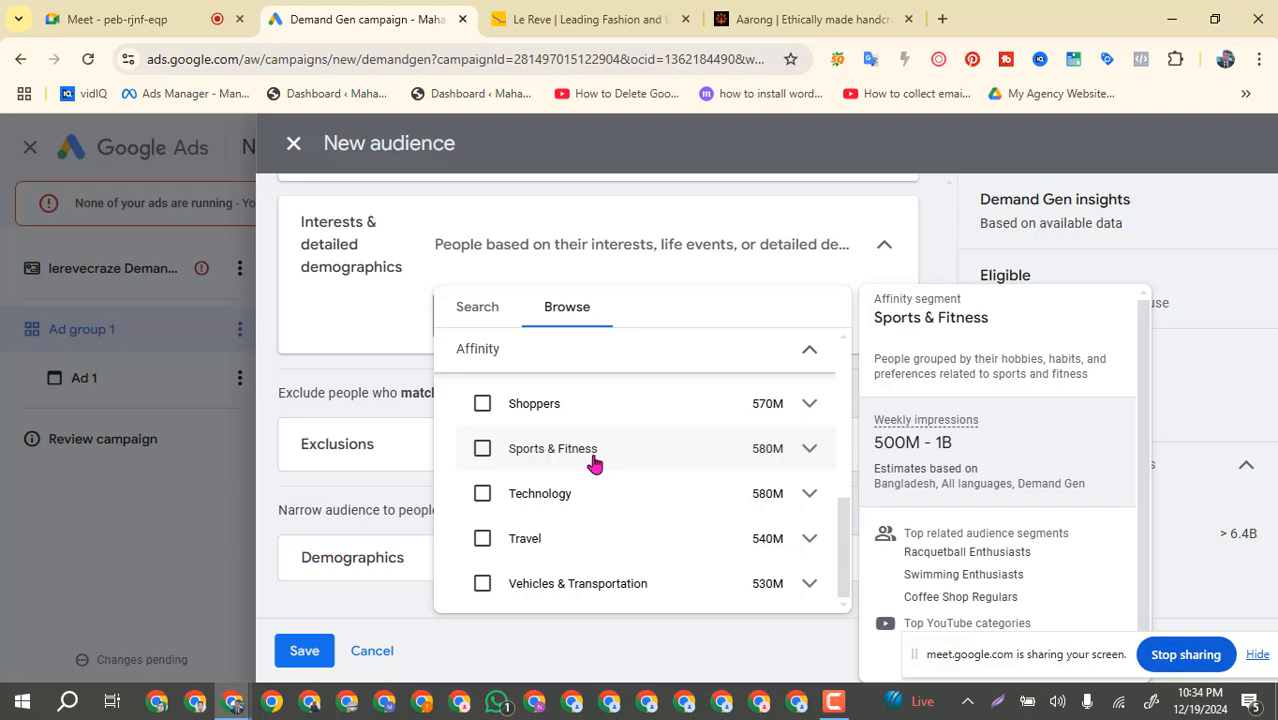
scroll(576, 471, "up", 5)
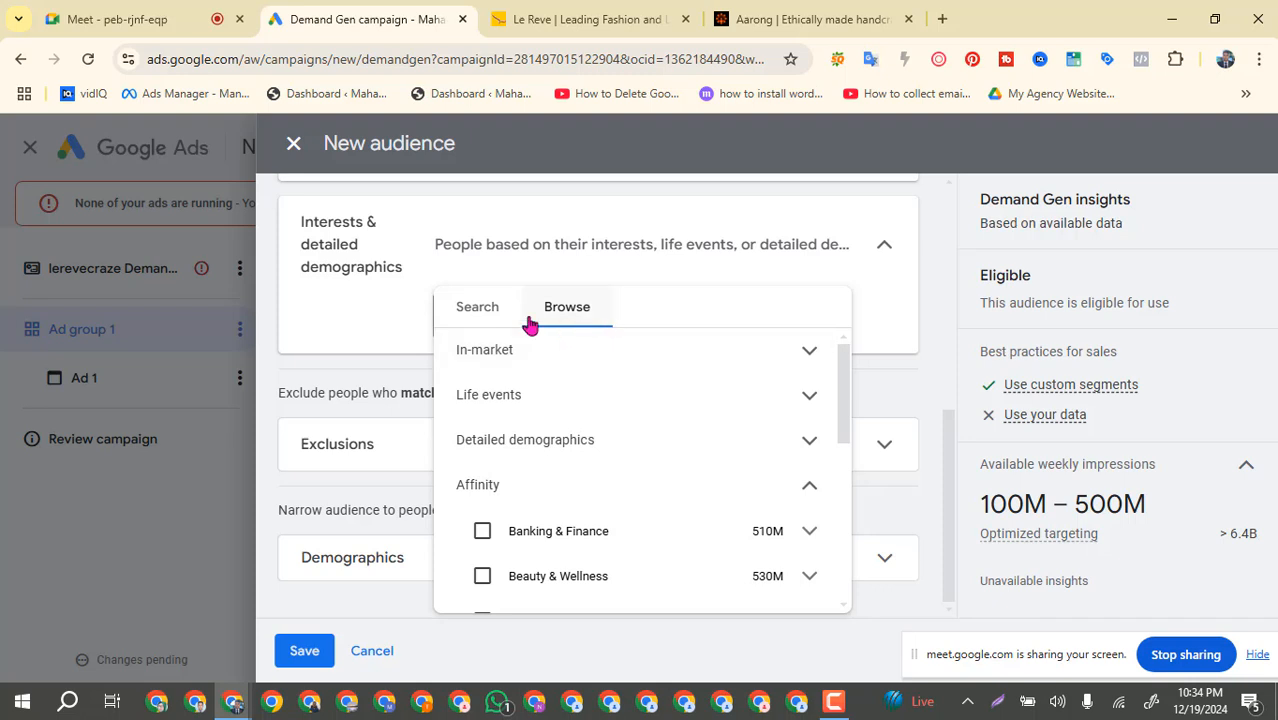
Go back to the segment search and recheck its suggested and recent interest segments.
left_click(479, 308)
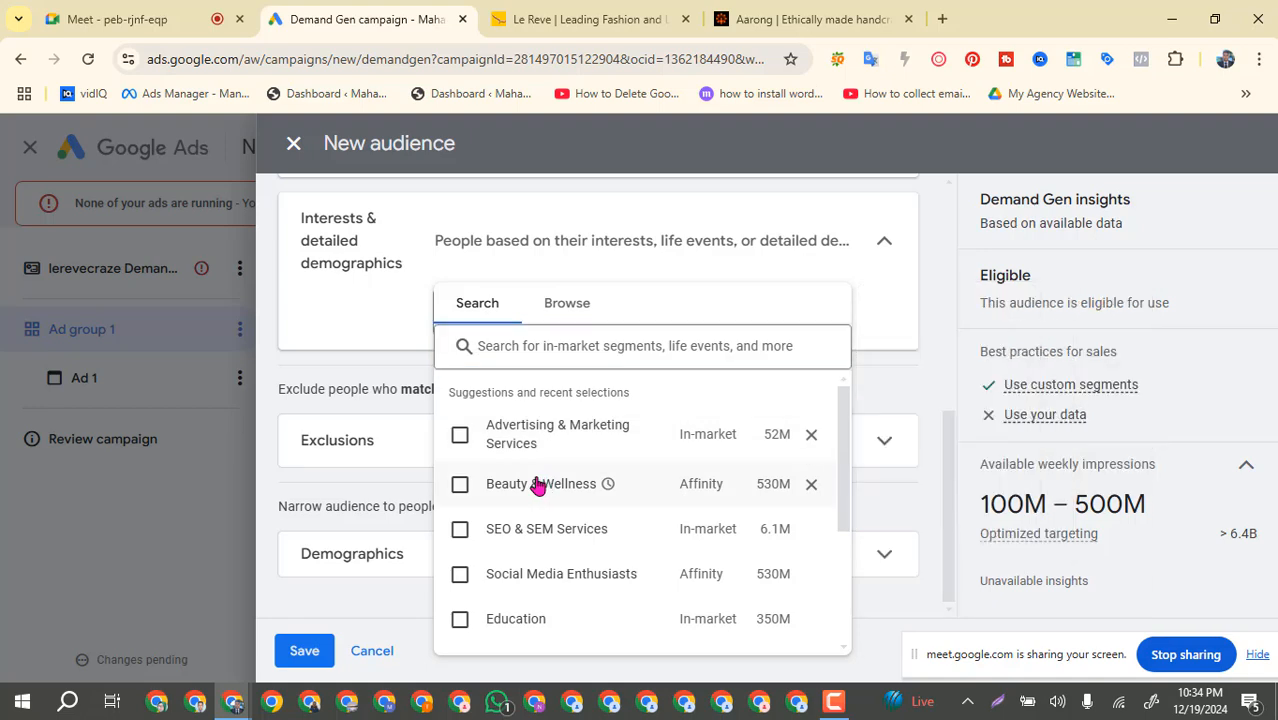
scroll(545, 490, "down", 1)
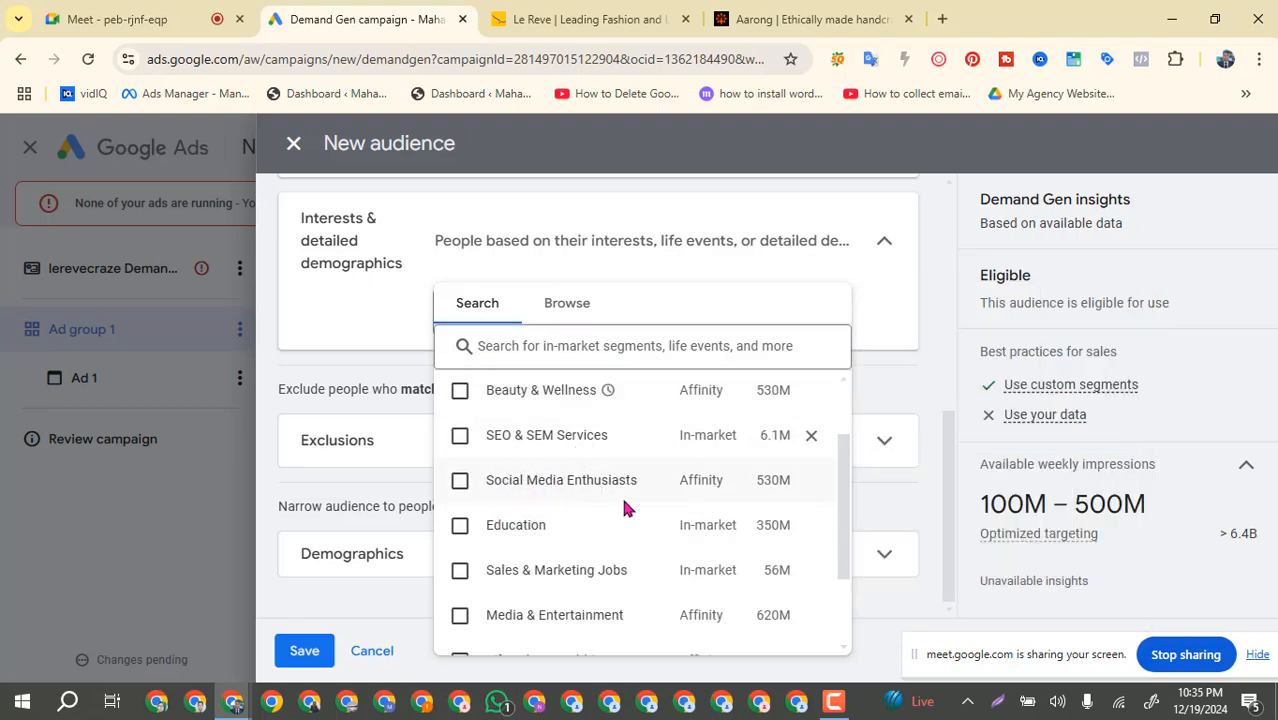
scroll(548, 568, "down", 1)
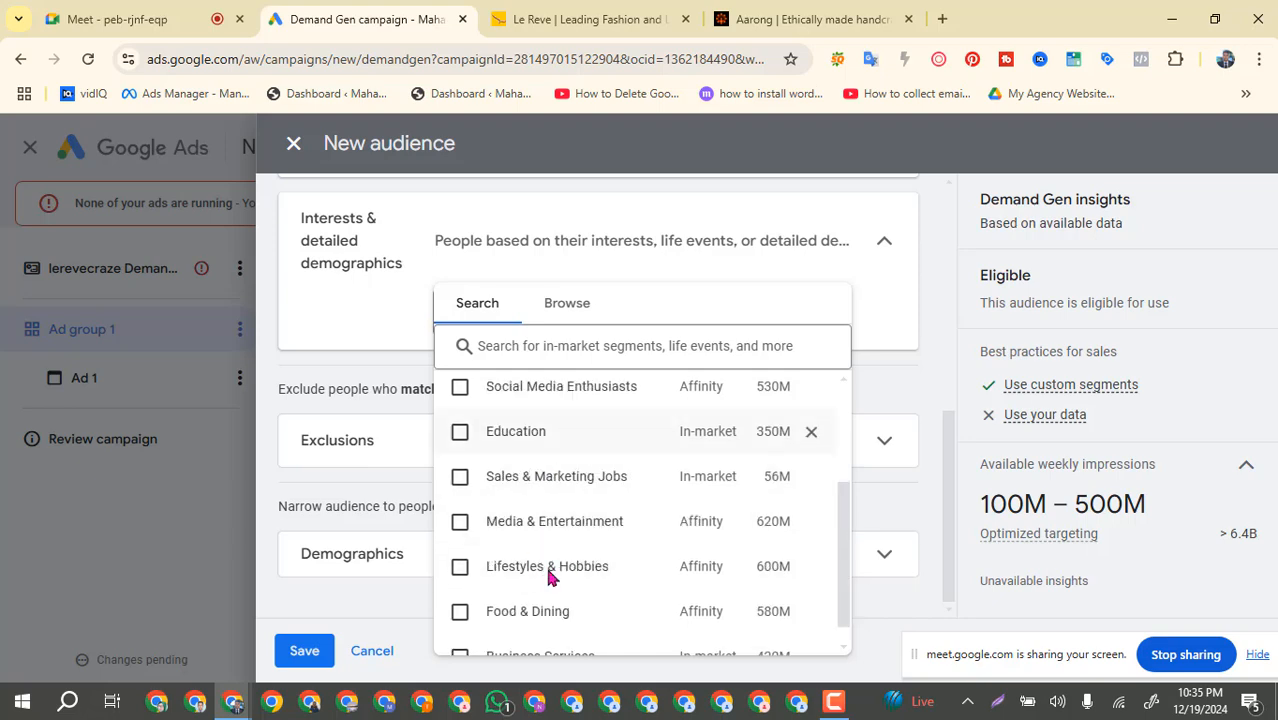
scroll(549, 577, "down", 1)
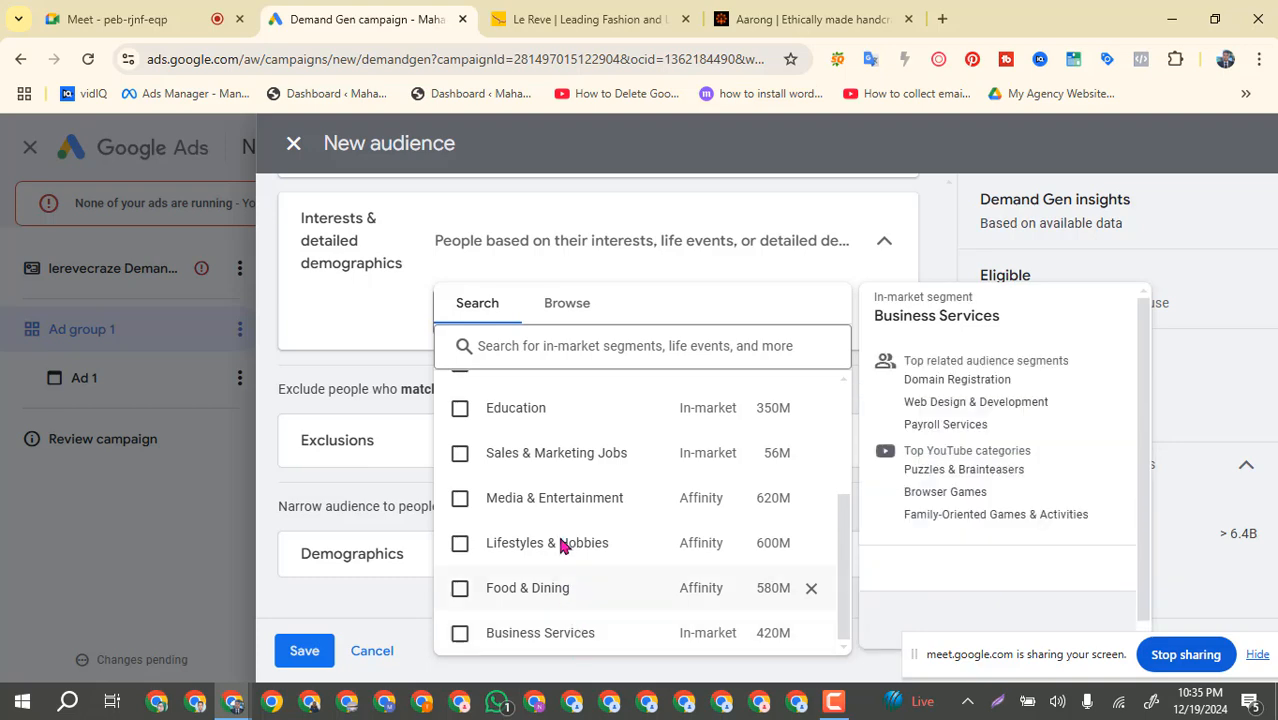
scroll(551, 570, "up", 1)
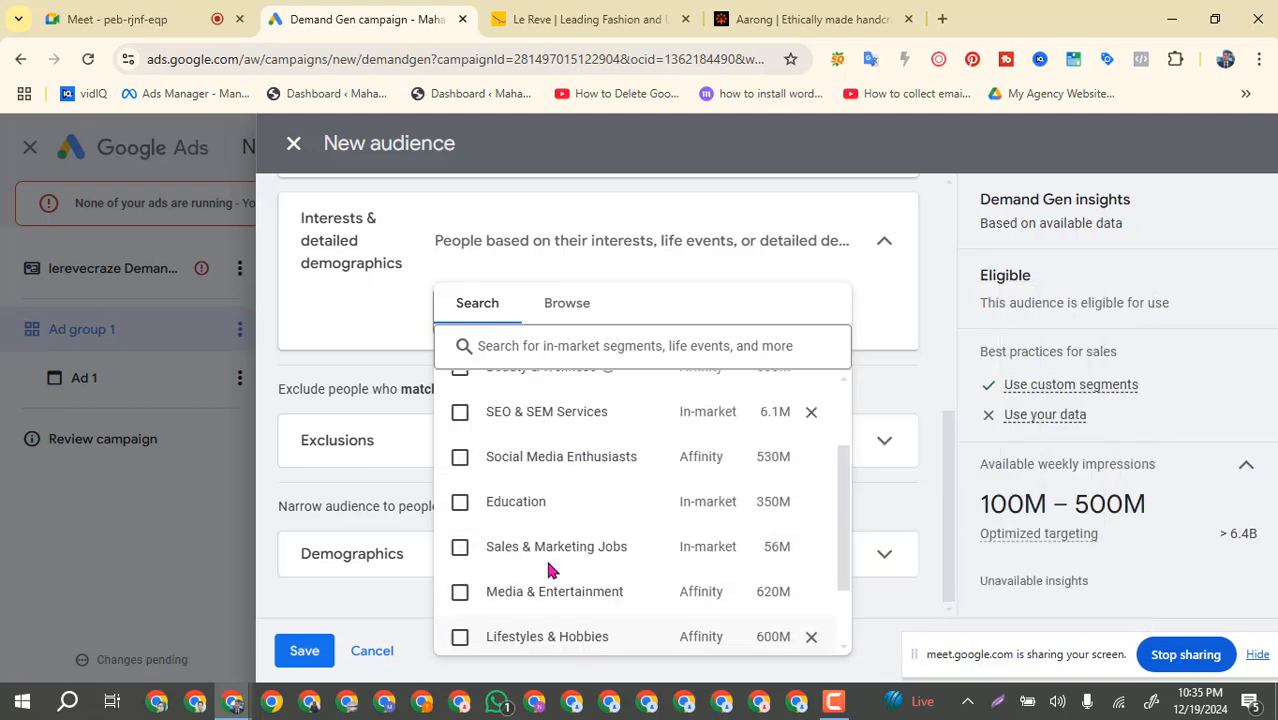
Return to the browsable segment categories, collapse Affinity and close the list without choosing a segment.
left_click(567, 313)
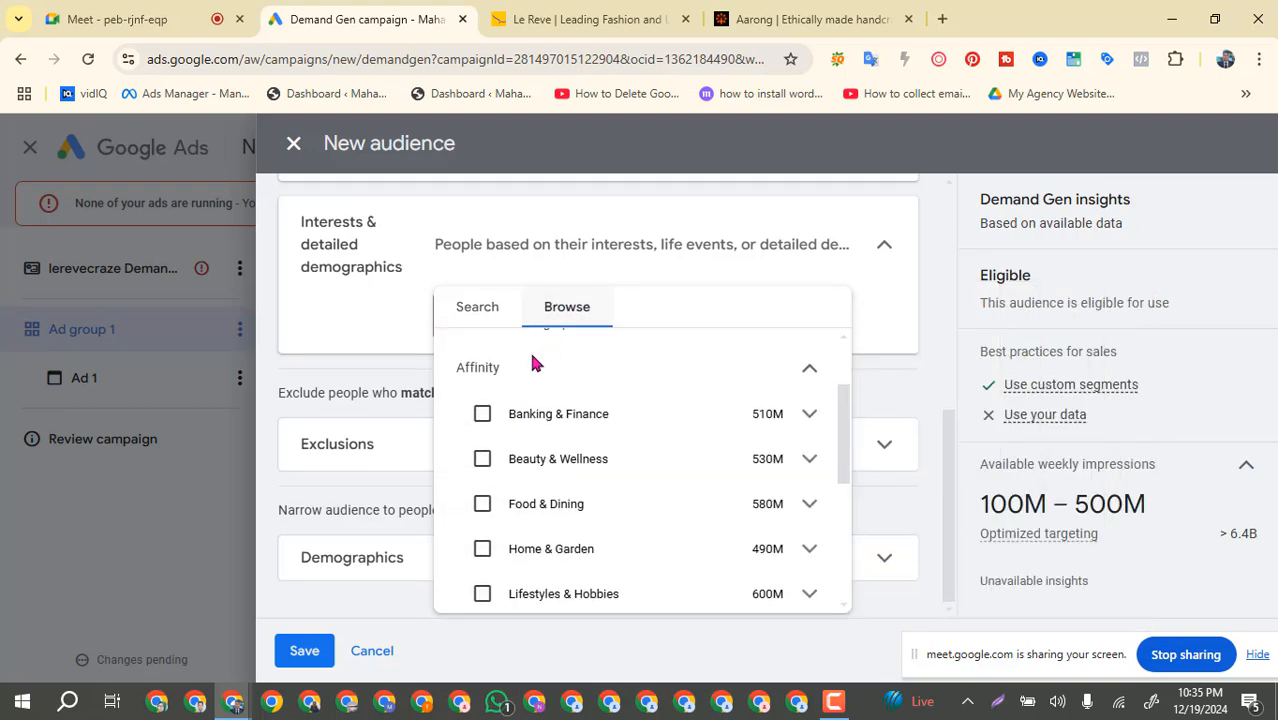
left_click(480, 372)
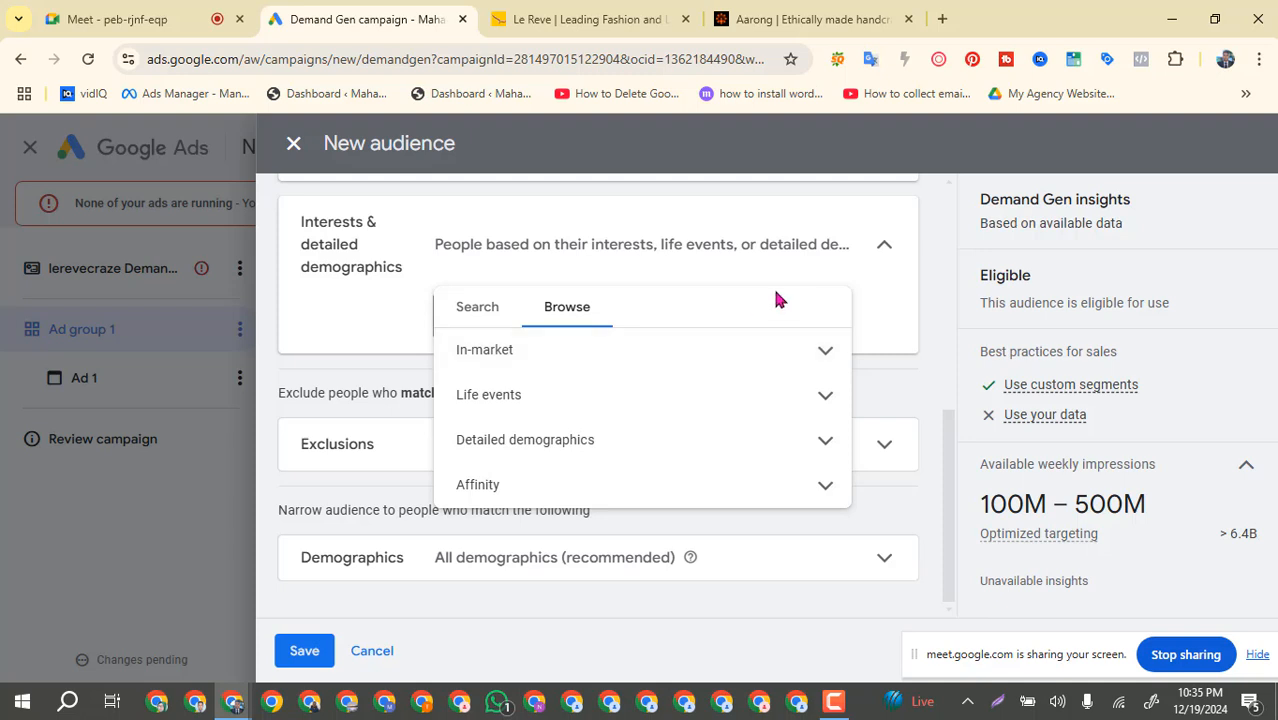
left_click(388, 315)
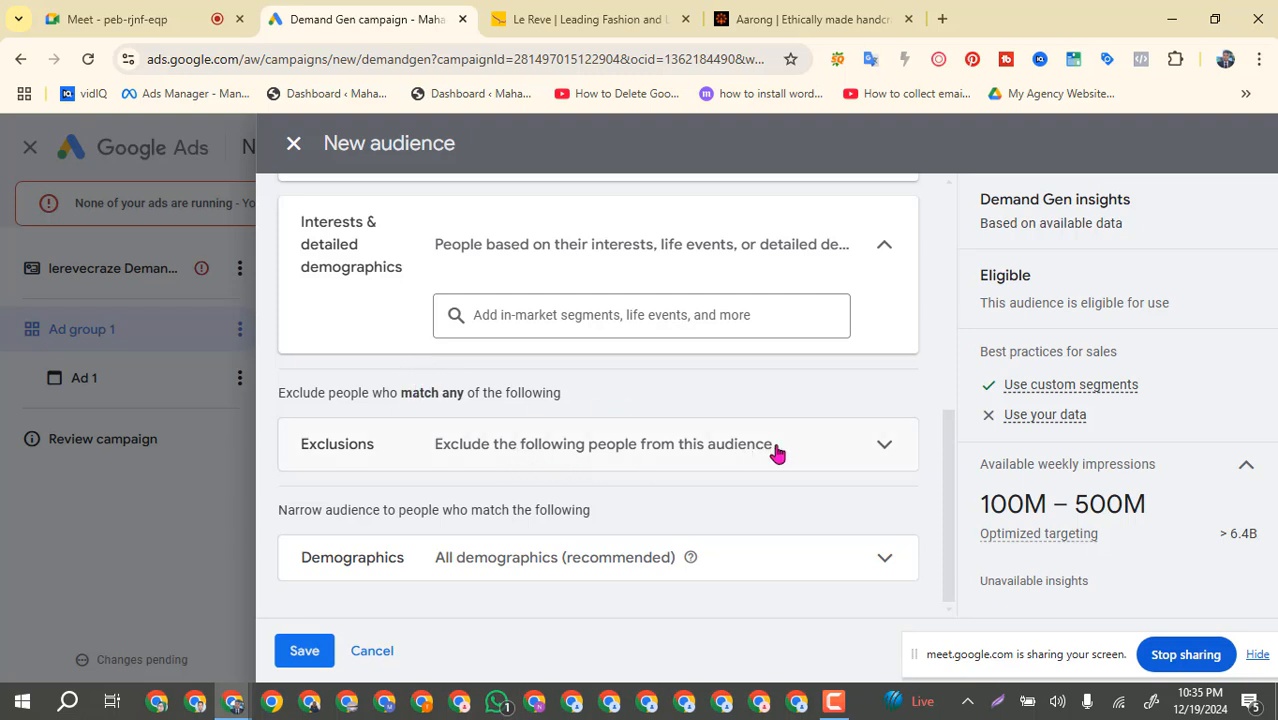
Browse the remarketing lists available under Exclusions, view the AdWords optimized list's details, and collapse the section without choosing any.
left_click(856, 451)
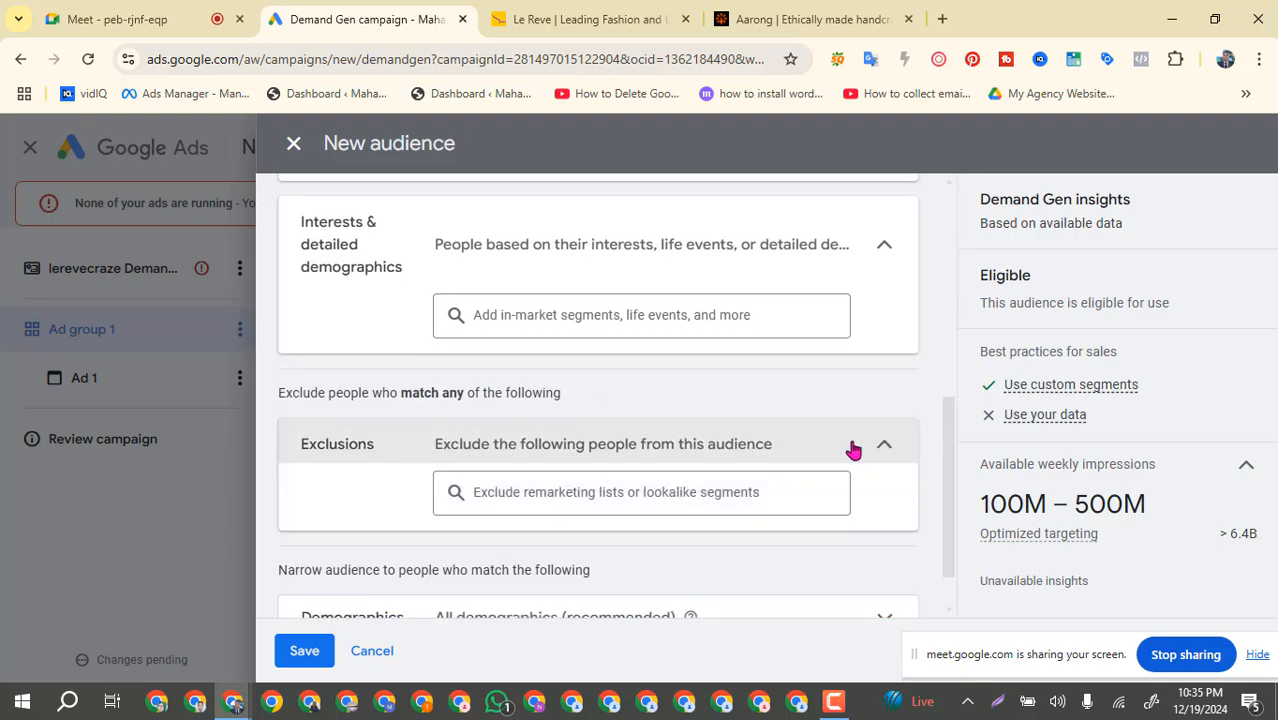
scroll(830, 445, "down", 1)
left_click(607, 429)
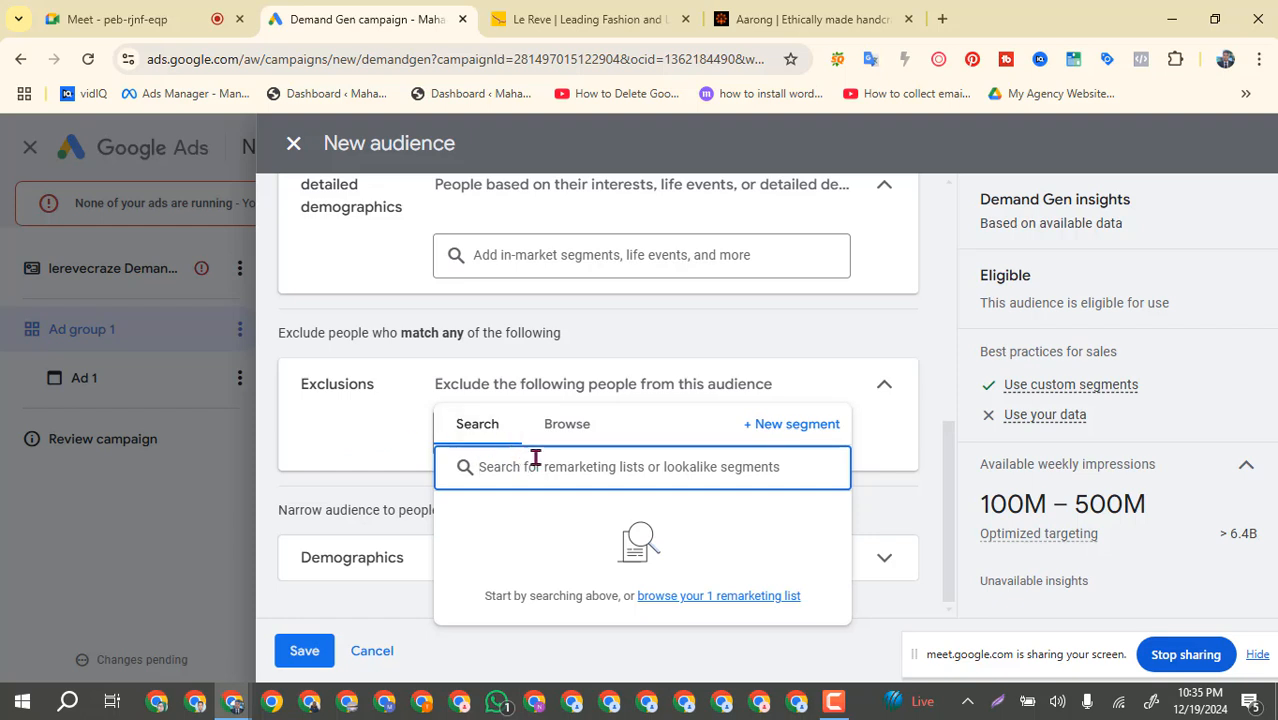
left_click(570, 435)
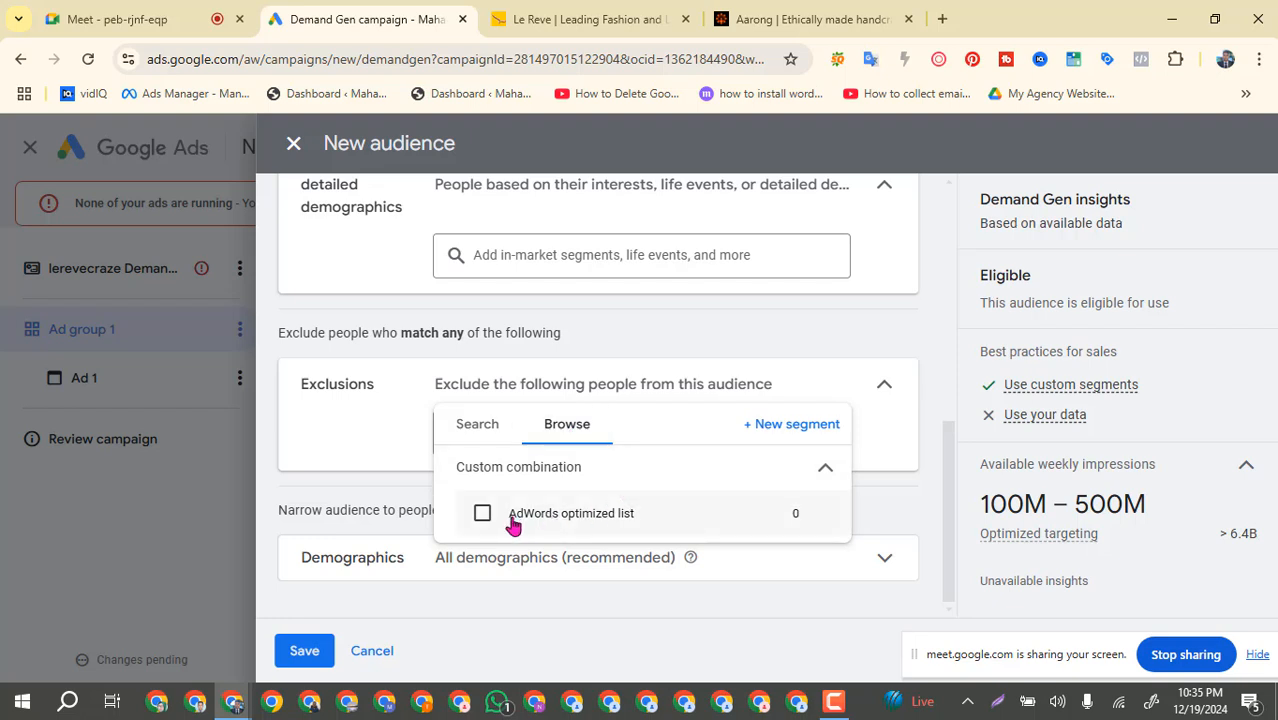
mouse_move(598, 527)
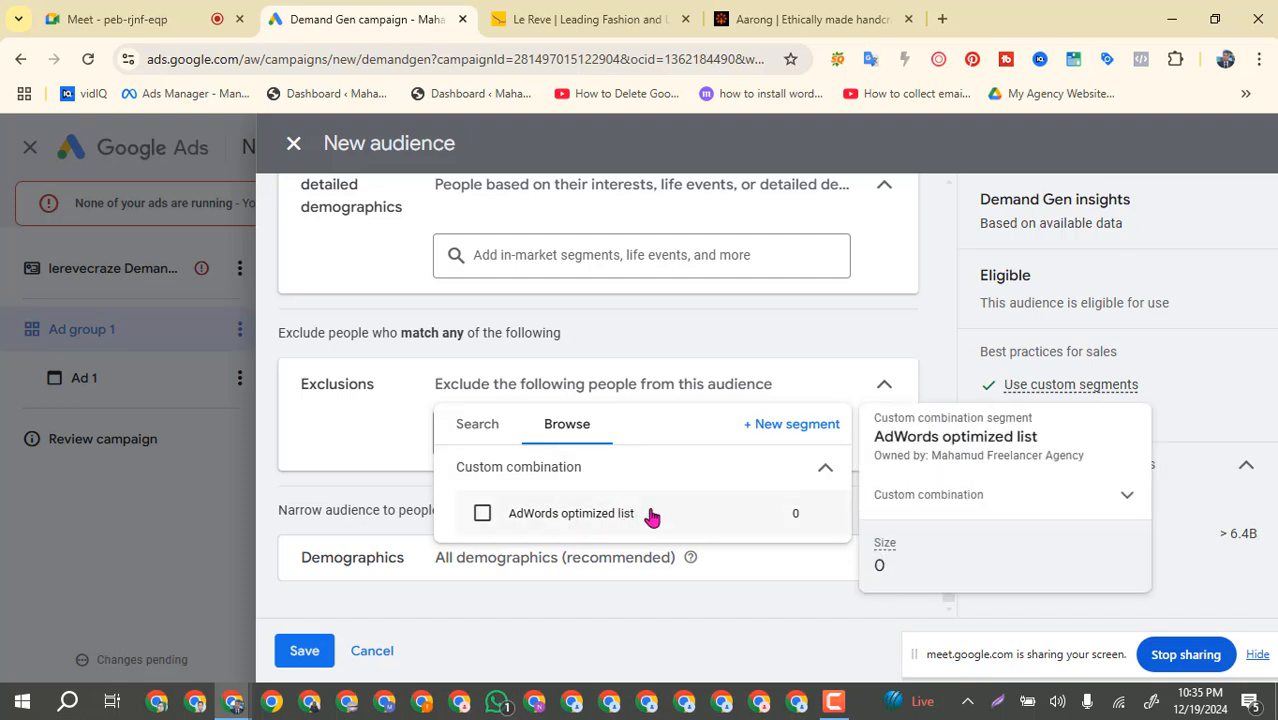
left_click(373, 420)
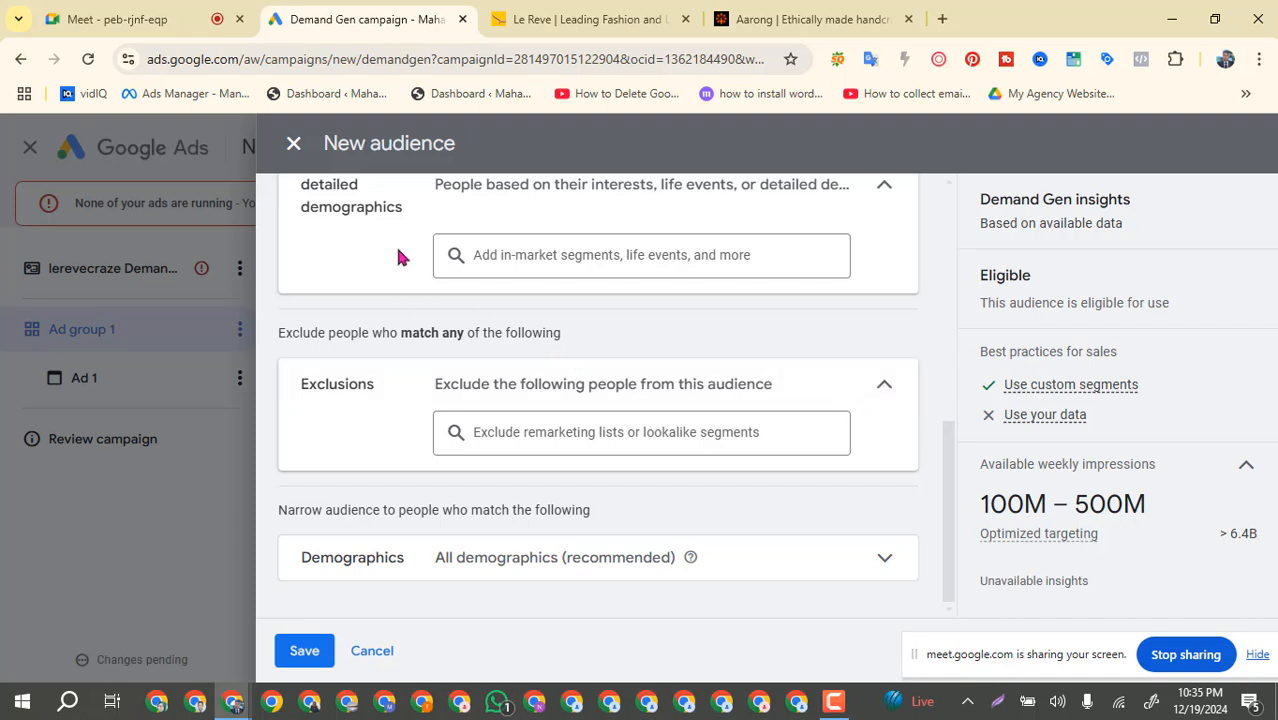
left_click(884, 392)
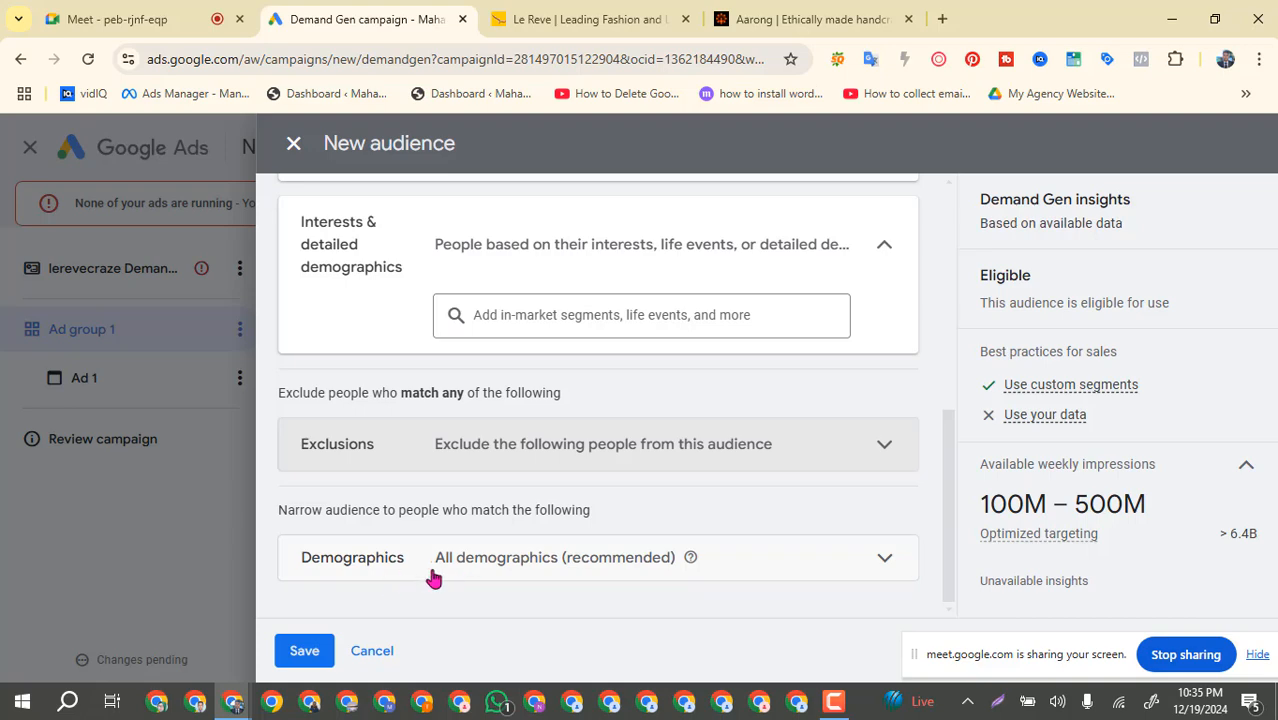
Collapse the Interests & detailed demographics, Lookalike segment and Your data sections, and return to the audience name and custom segments.
scroll(756, 527, "up", 1)
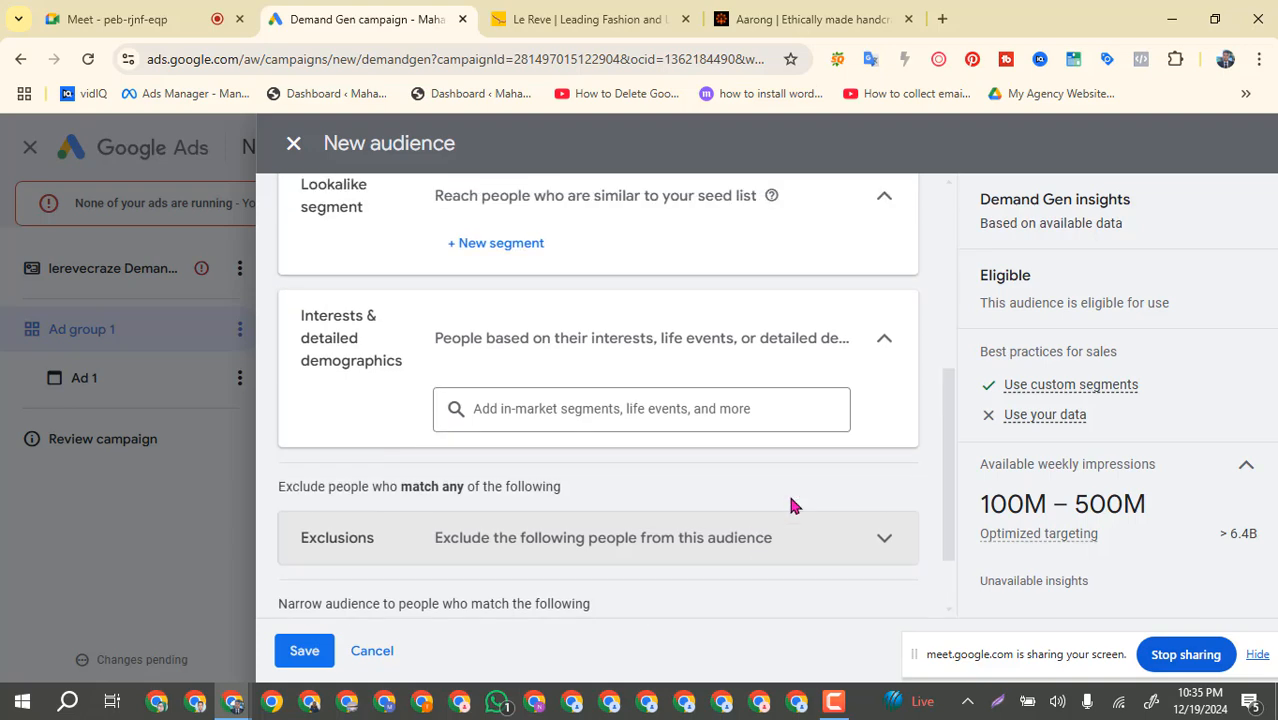
left_click(885, 340)
scroll(876, 370, "up", 2)
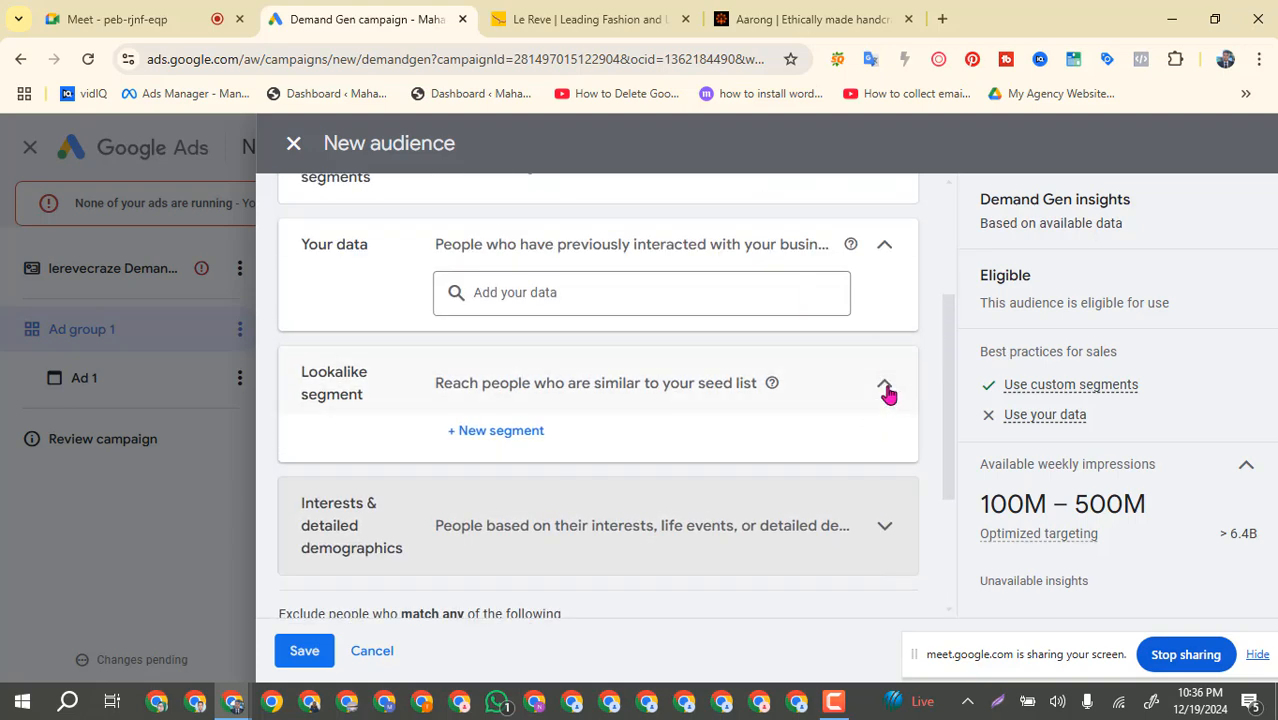
left_click(886, 388)
left_click(884, 250)
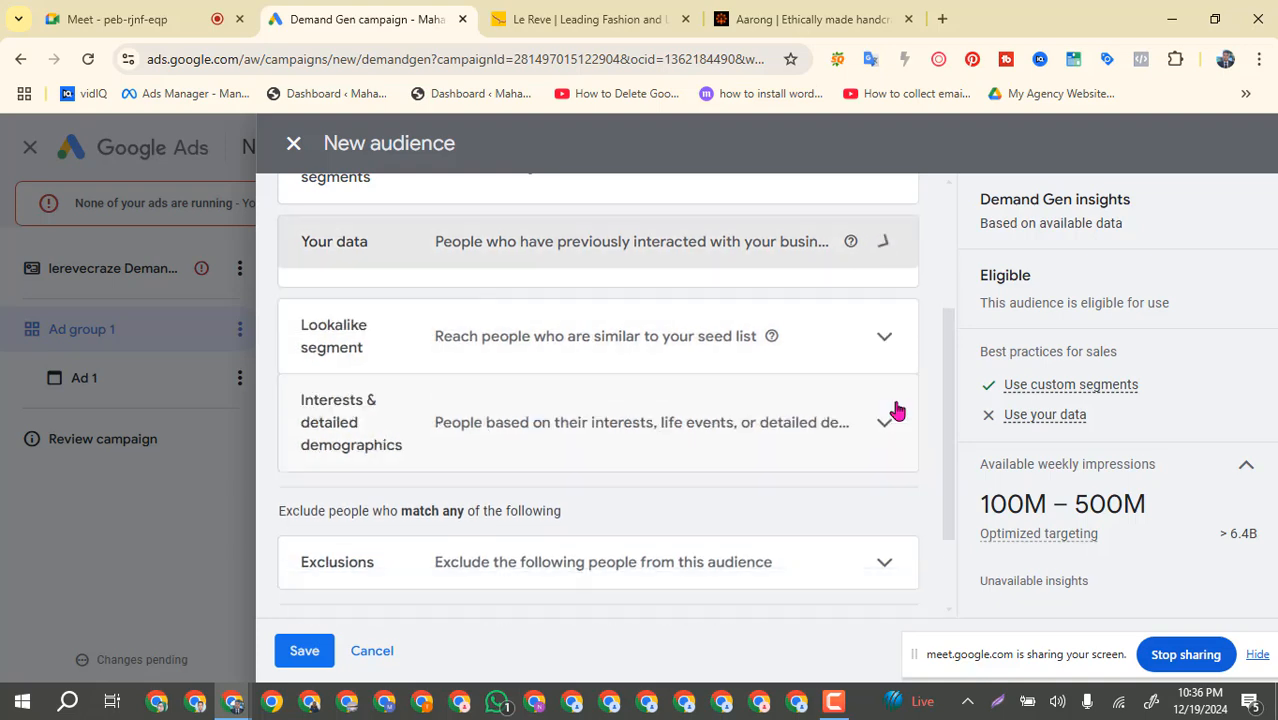
scroll(889, 415, "up", 3)
scroll(873, 420, "up", 1)
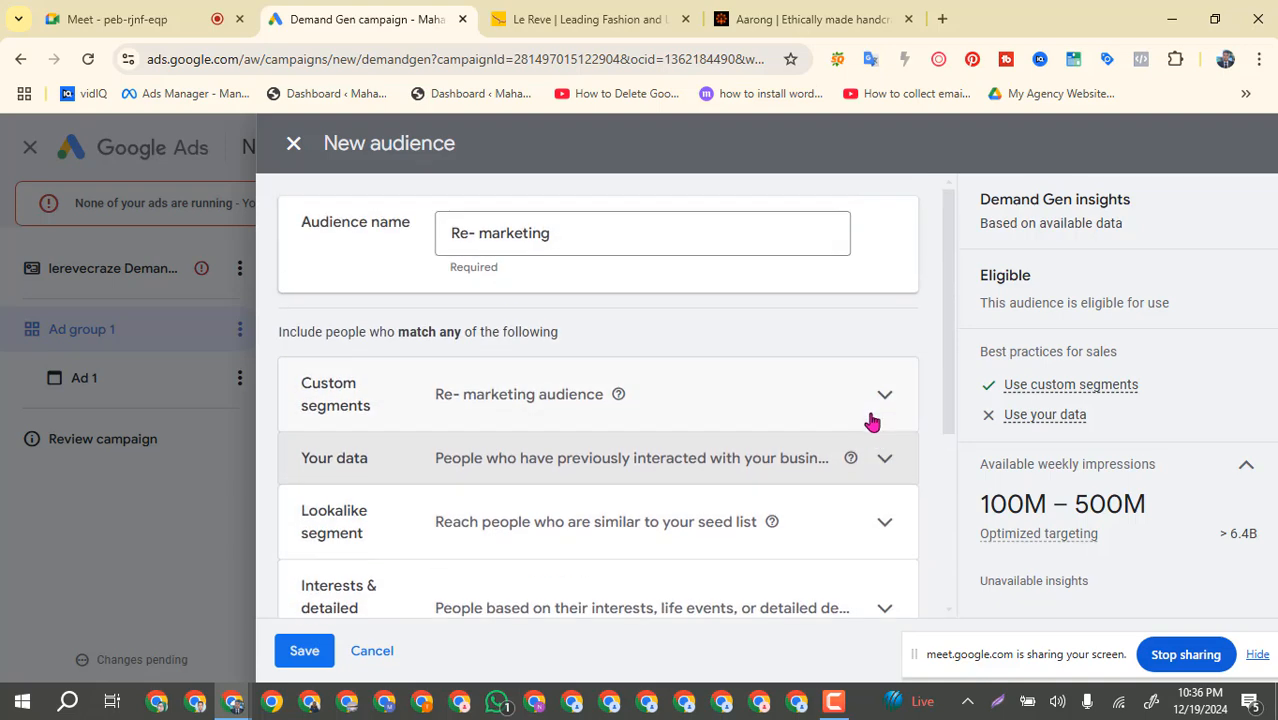
Expand the audience's Demographics section and limit the gender to Male by excluding Female and Unknown.
scroll(780, 396, "down", 2)
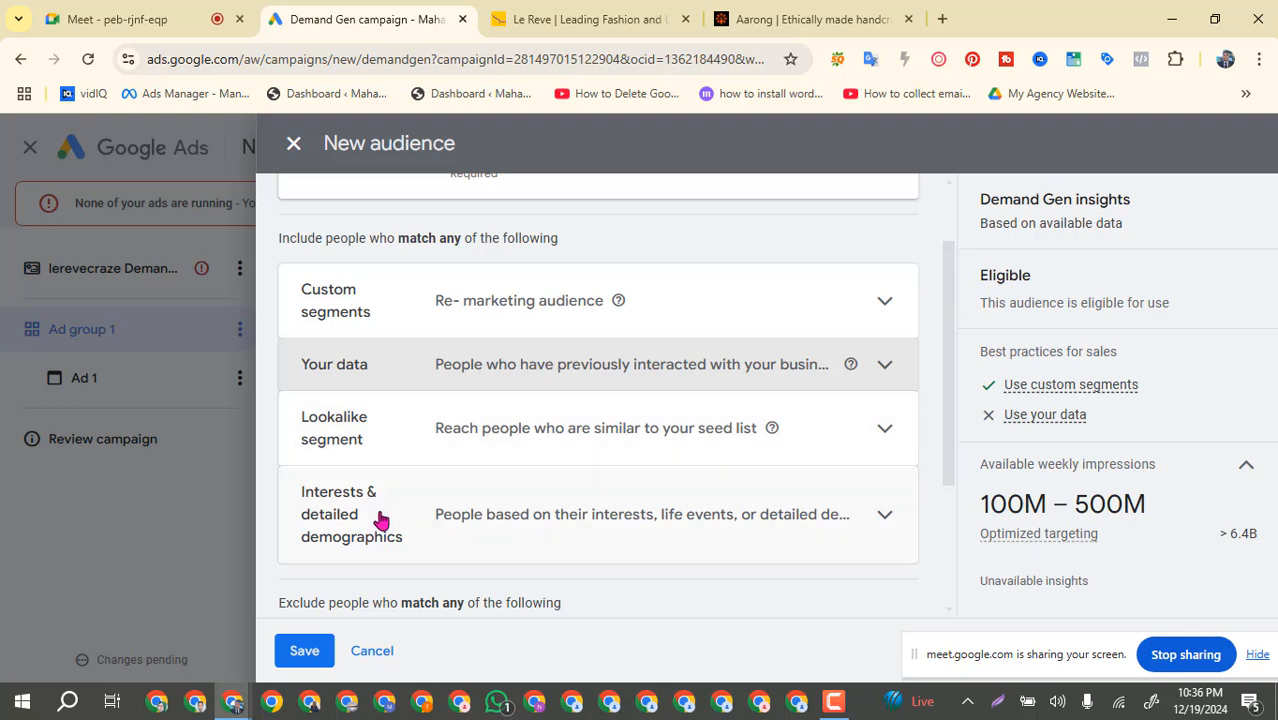
scroll(793, 528, "down", 3)
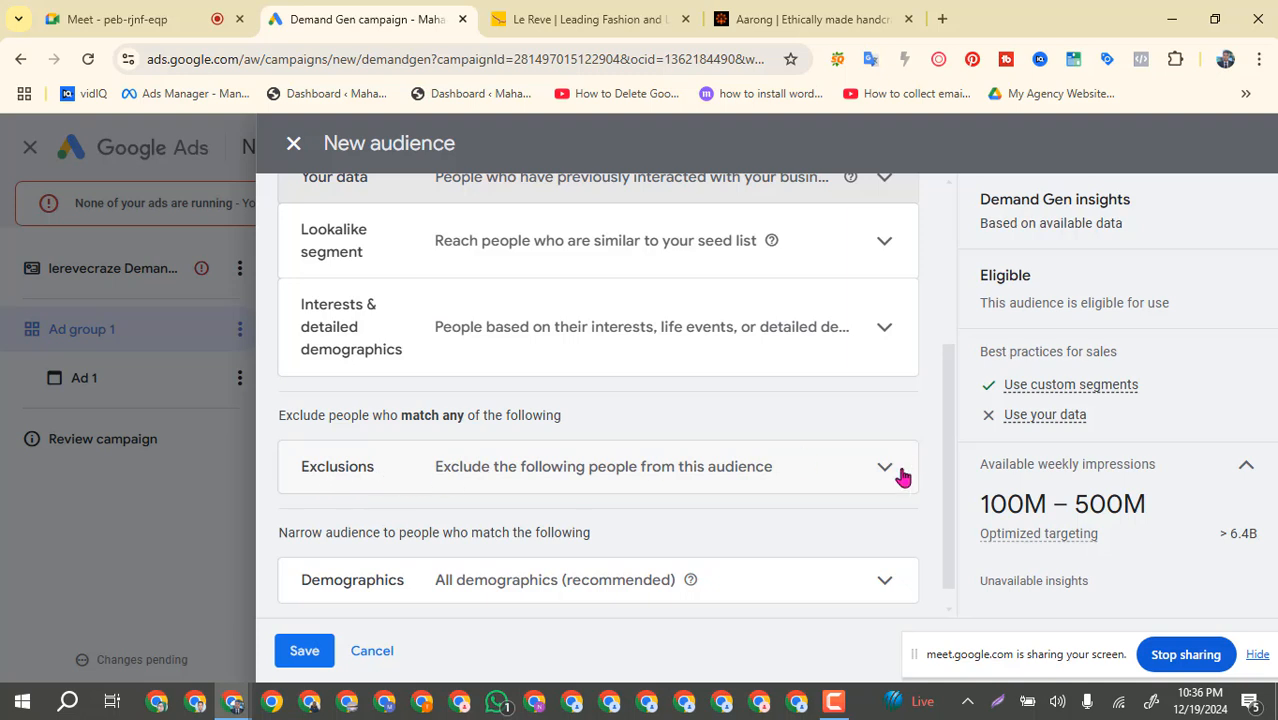
scroll(753, 491, "down", 1)
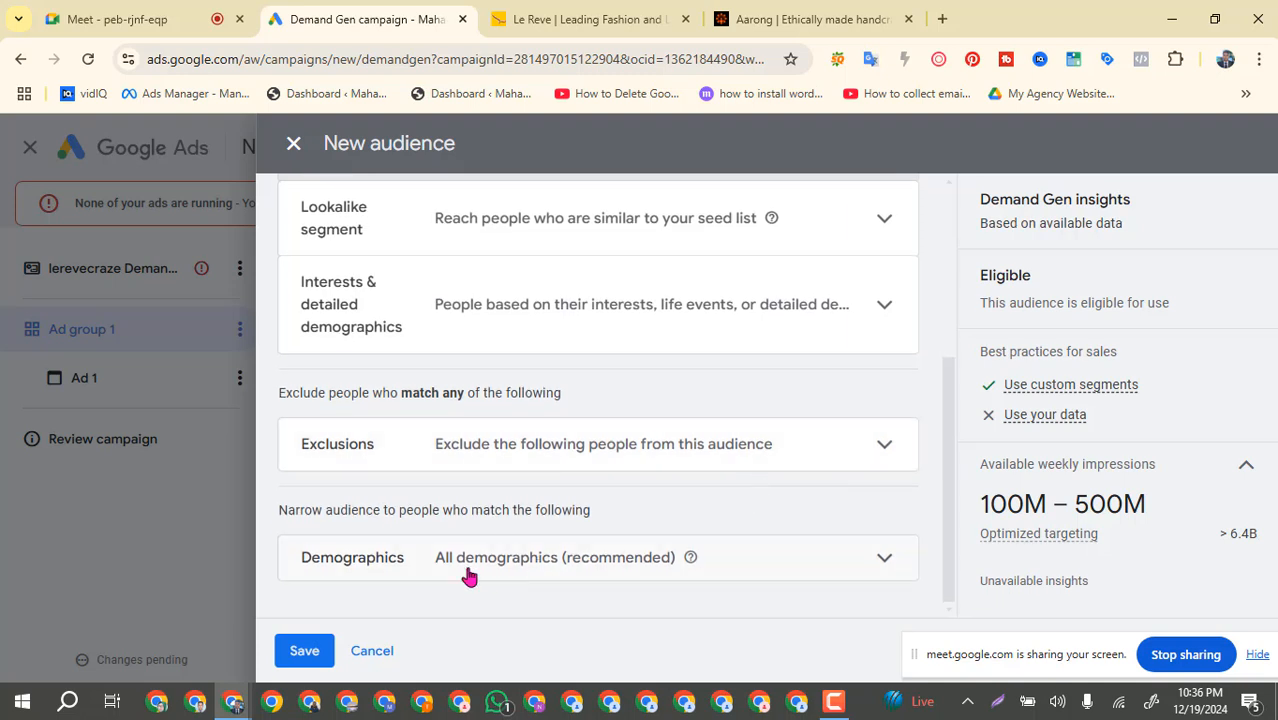
left_click(804, 566)
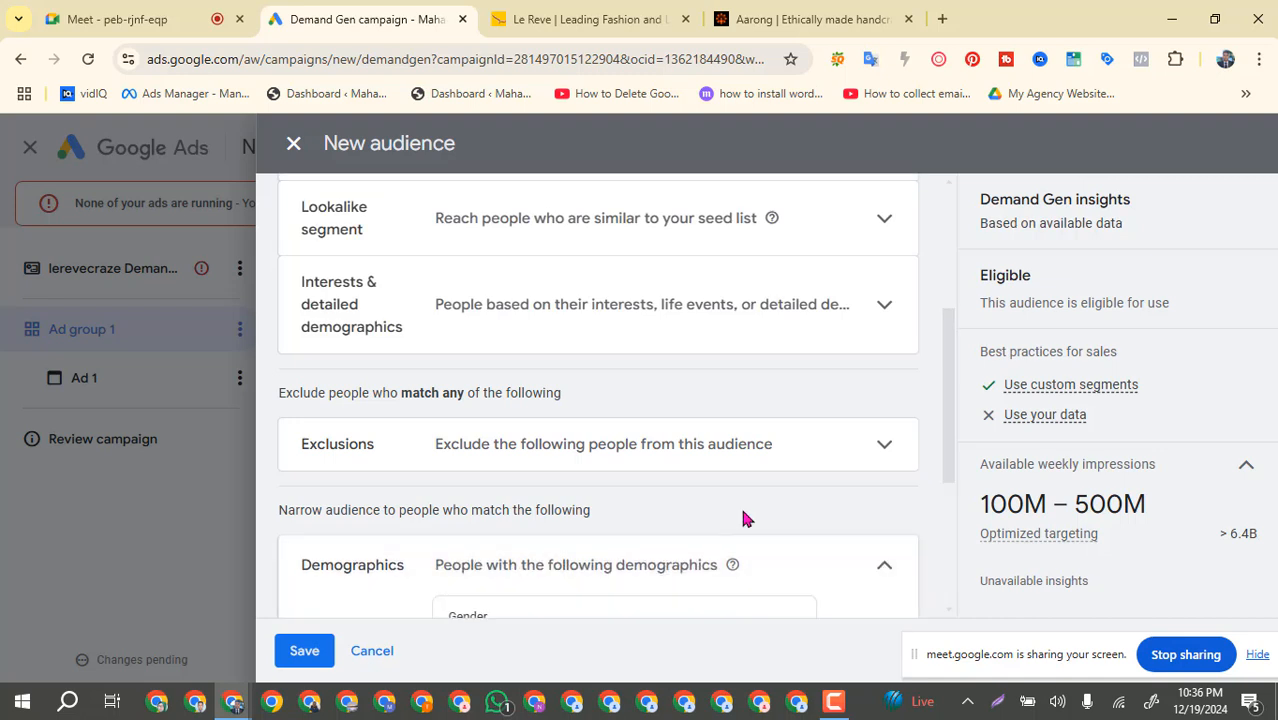
scroll(740, 517, "down", 3)
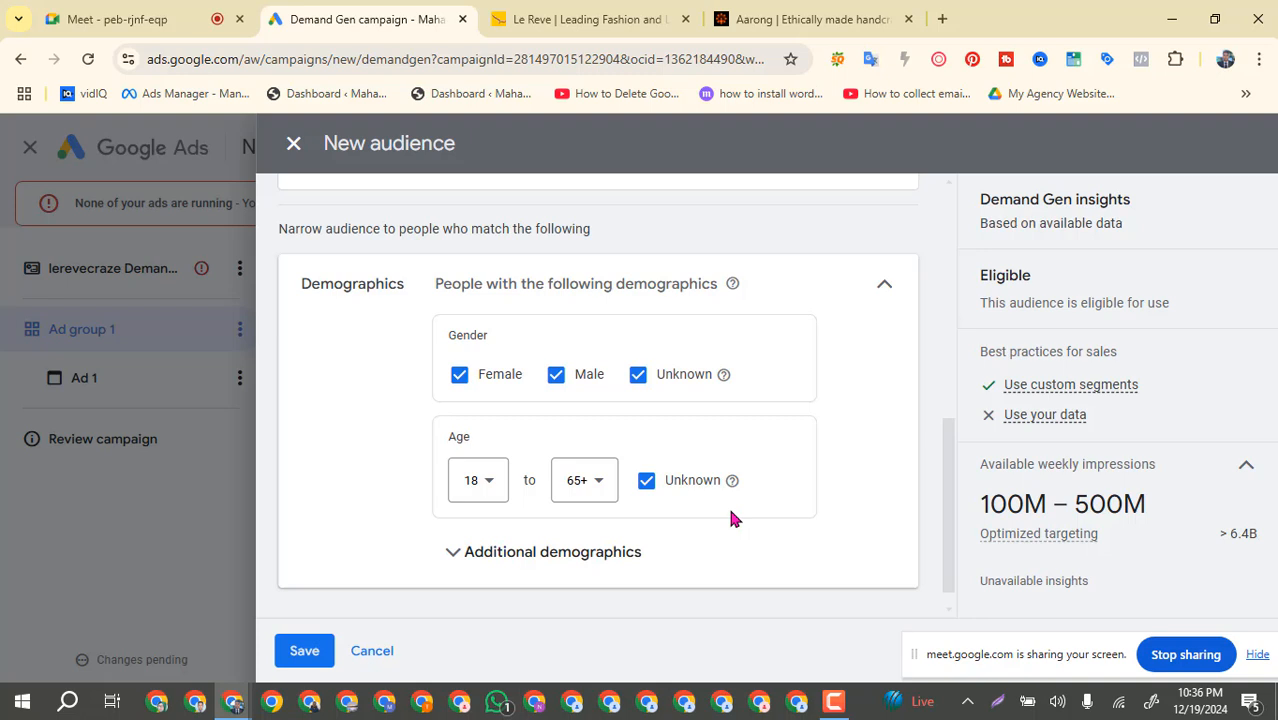
scroll(730, 516, "down", 1)
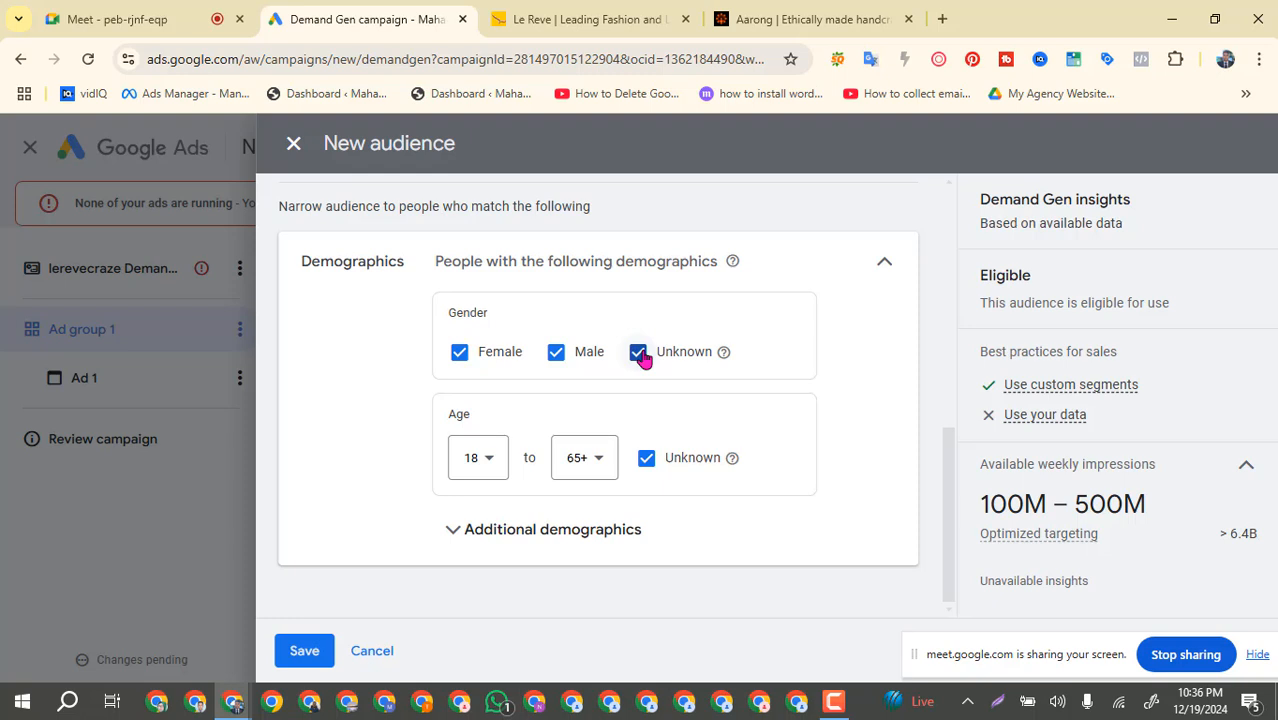
left_click(459, 352)
left_click(640, 355)
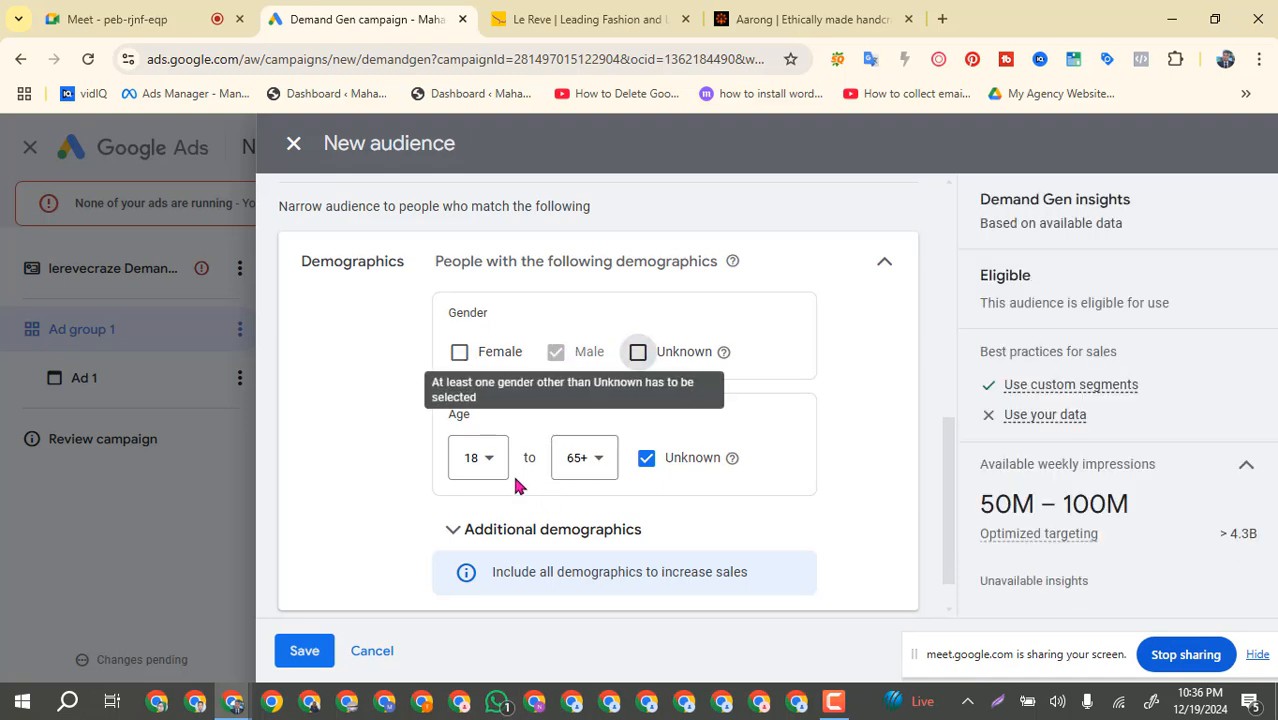
Set the audience's age range to 25 to 54, exclude people of unknown age, and check the demographic settings.
left_click(490, 457)
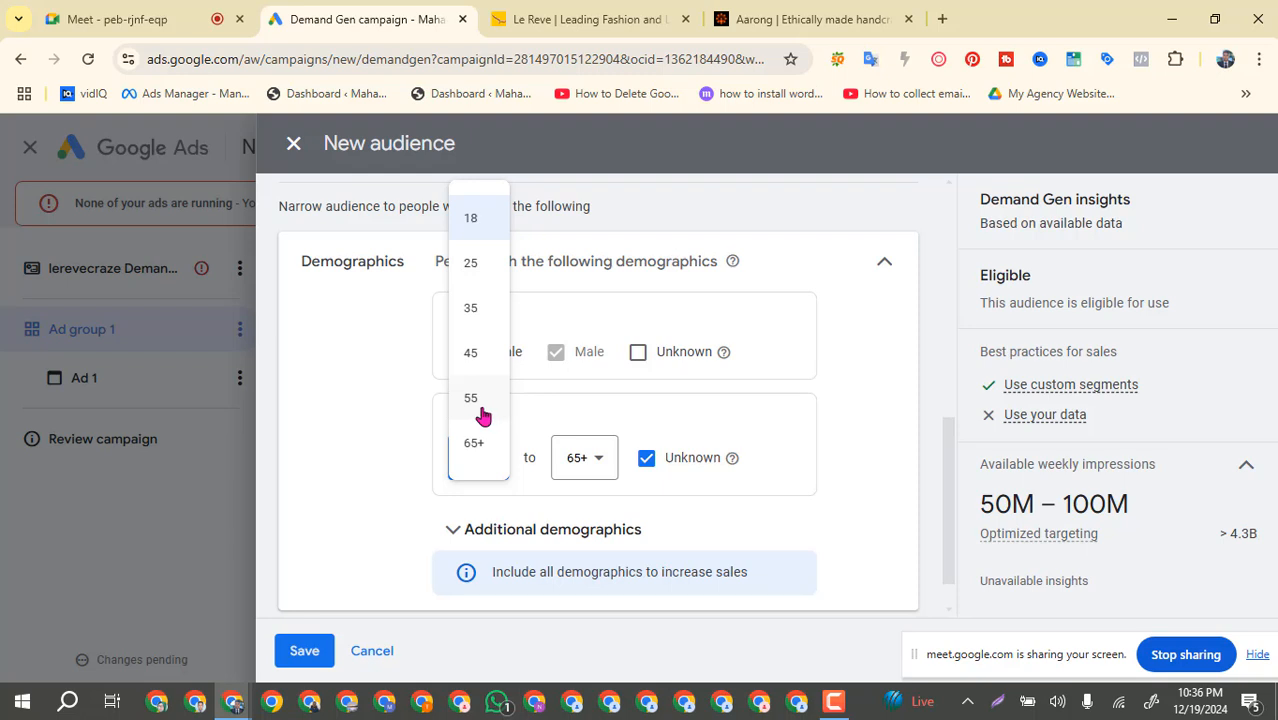
left_click(477, 266)
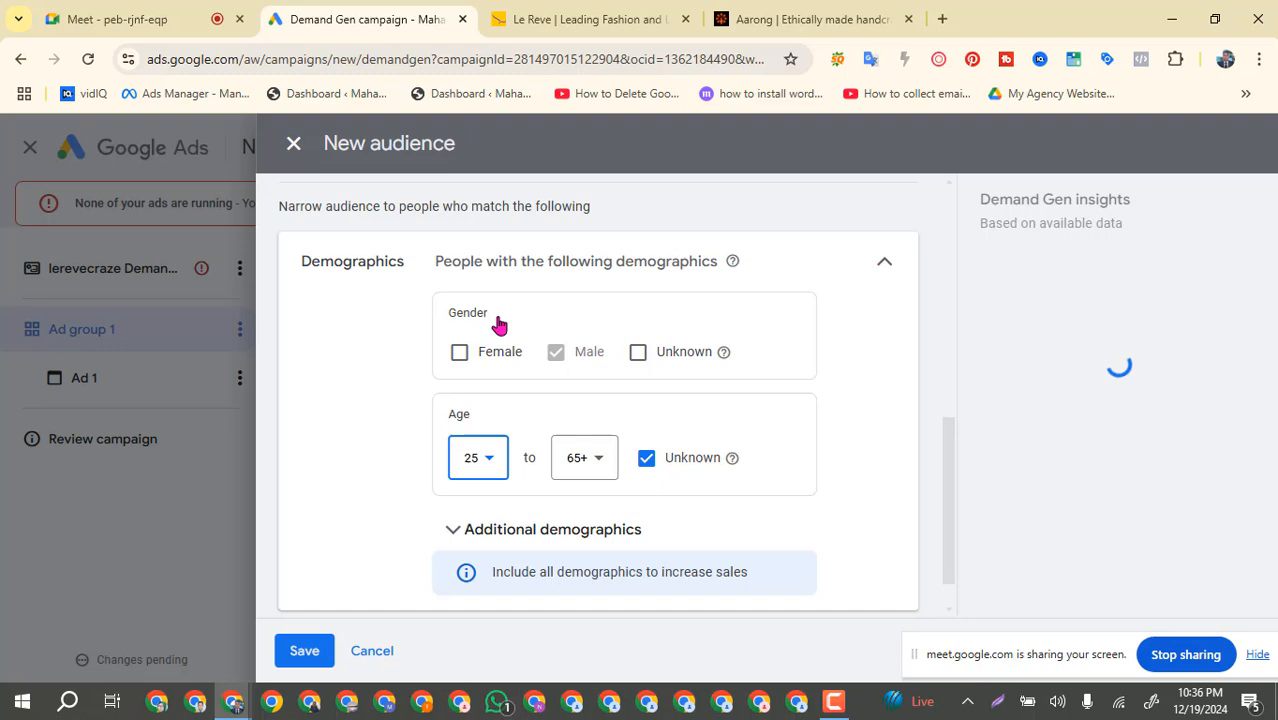
left_click(592, 457)
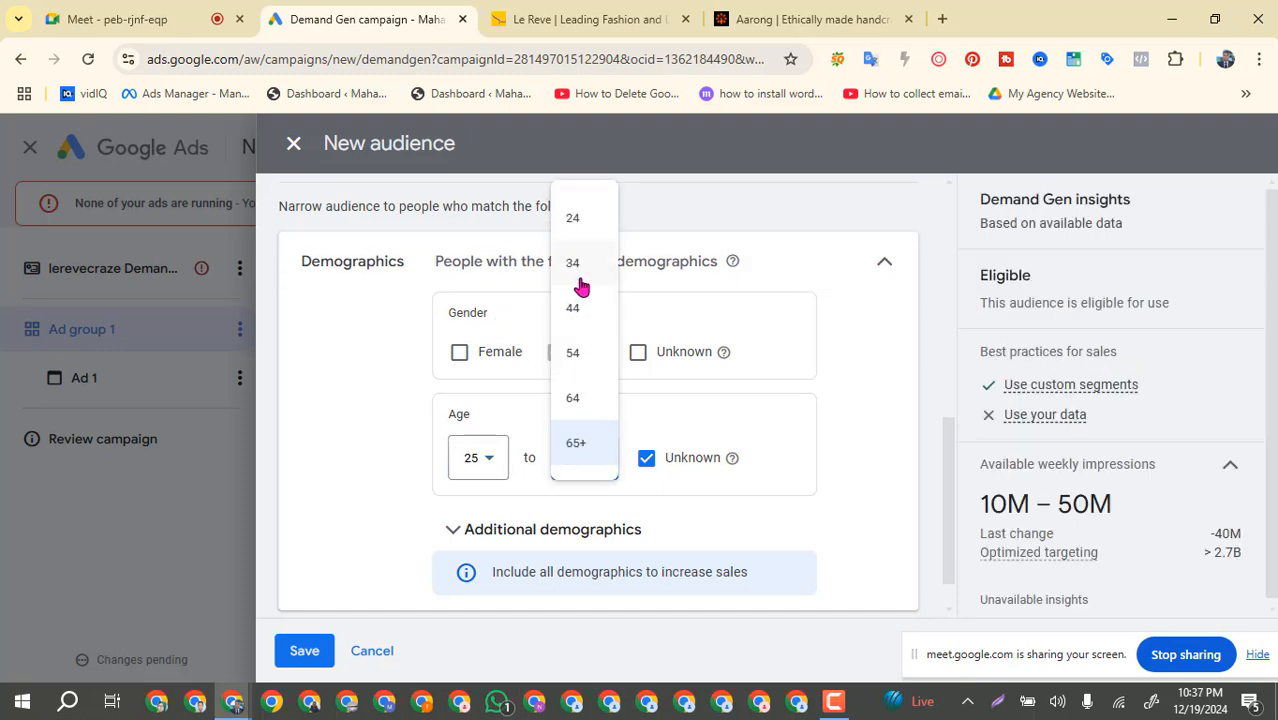
left_click(574, 356)
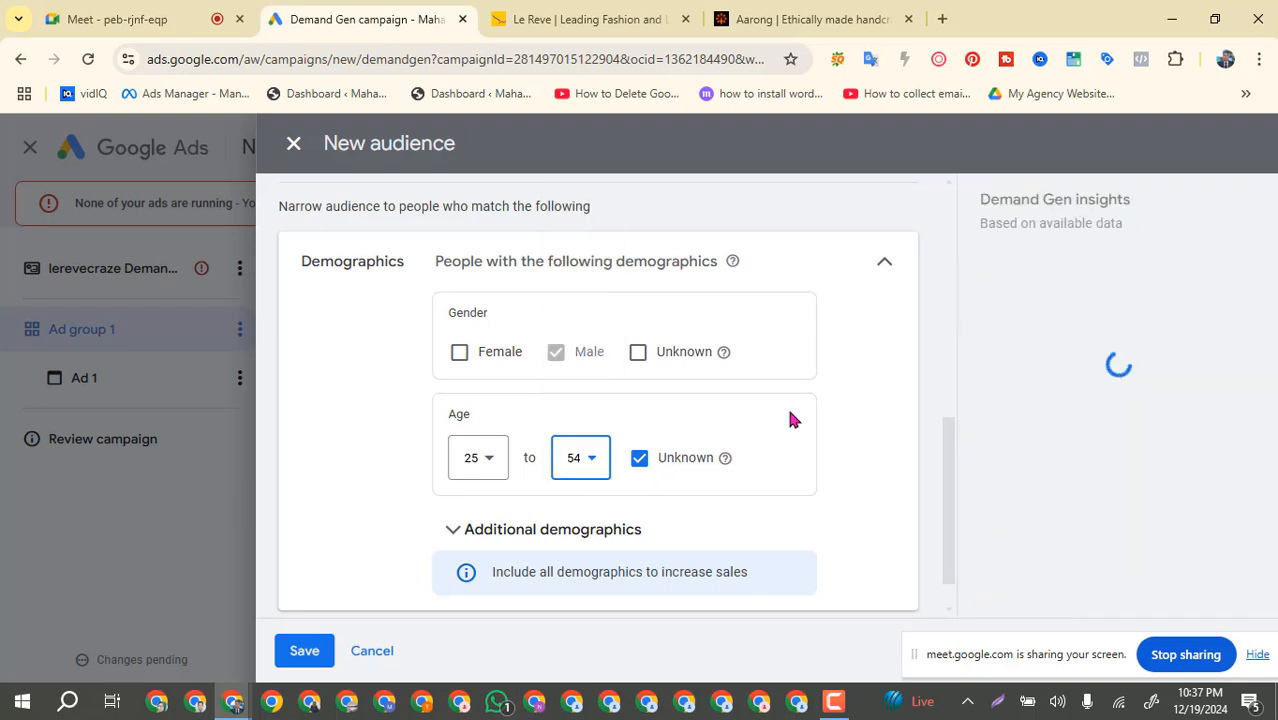
left_click(655, 468)
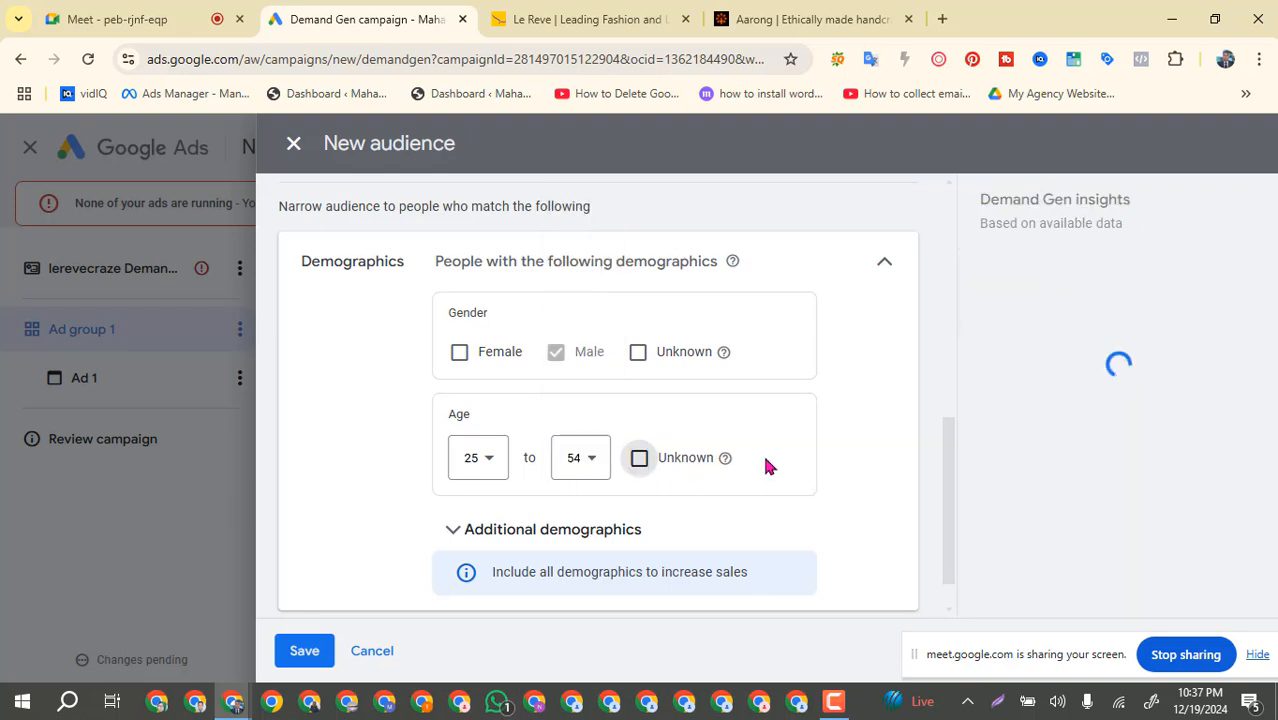
scroll(765, 465, "down", 1)
scroll(755, 444, "up", 3)
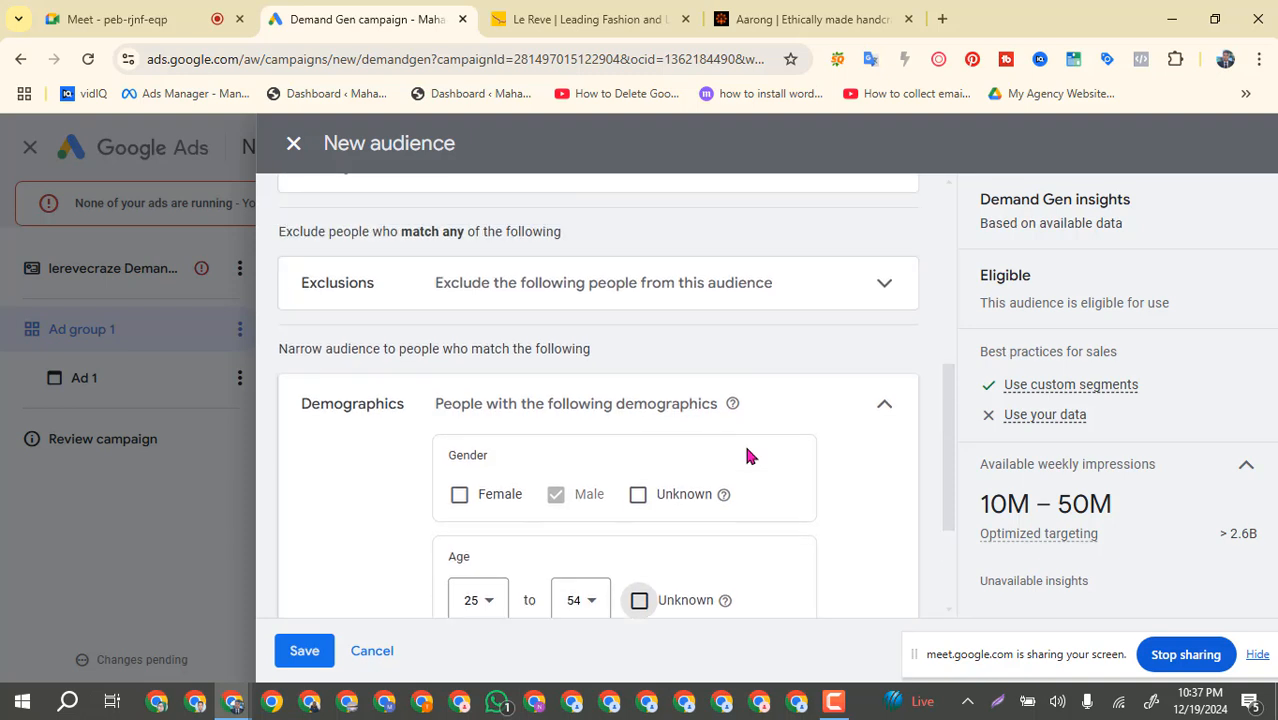
scroll(747, 457, "down", 3)
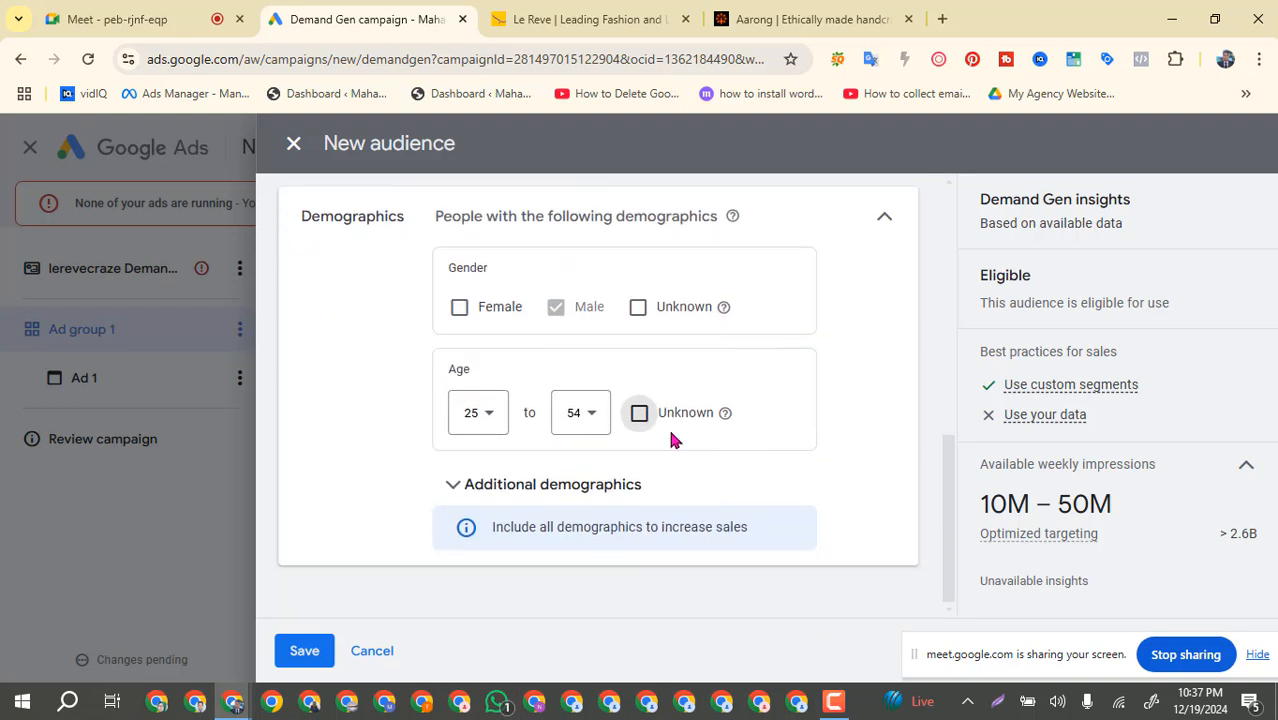
Exclude people with unknown parental status in the audience's additional demographics and save the new audience.
left_click(455, 490)
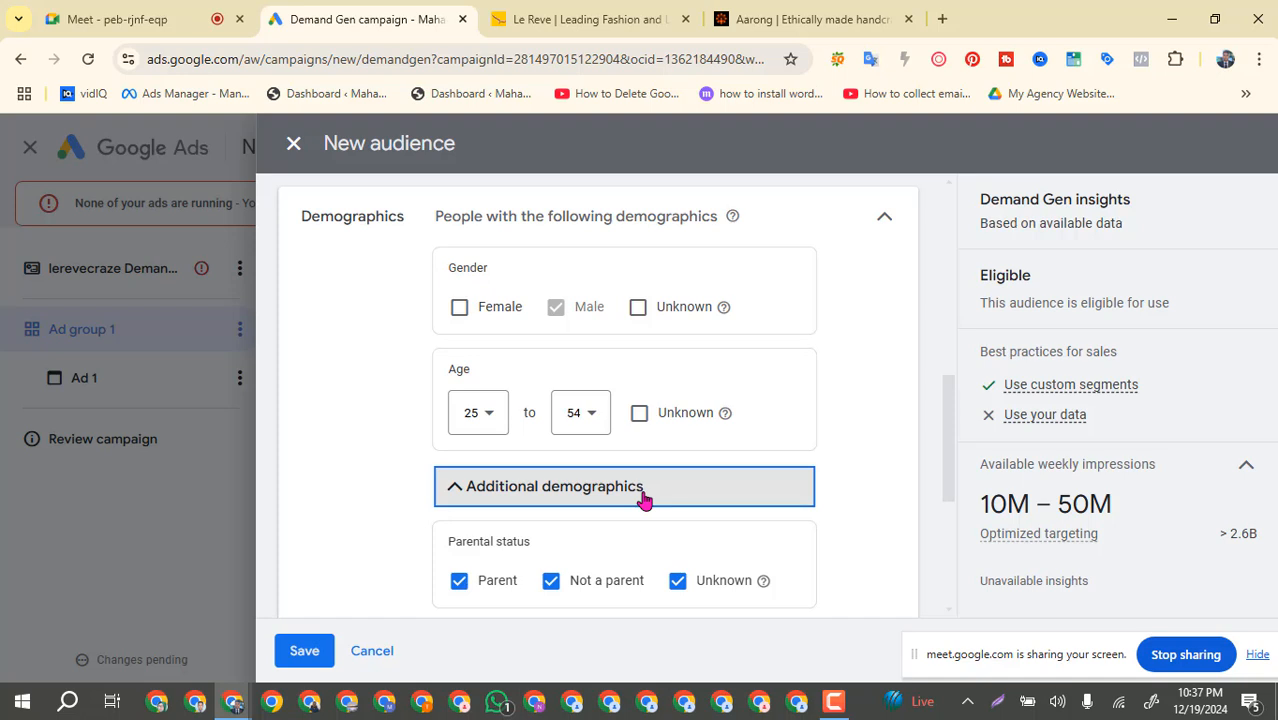
left_click(678, 582)
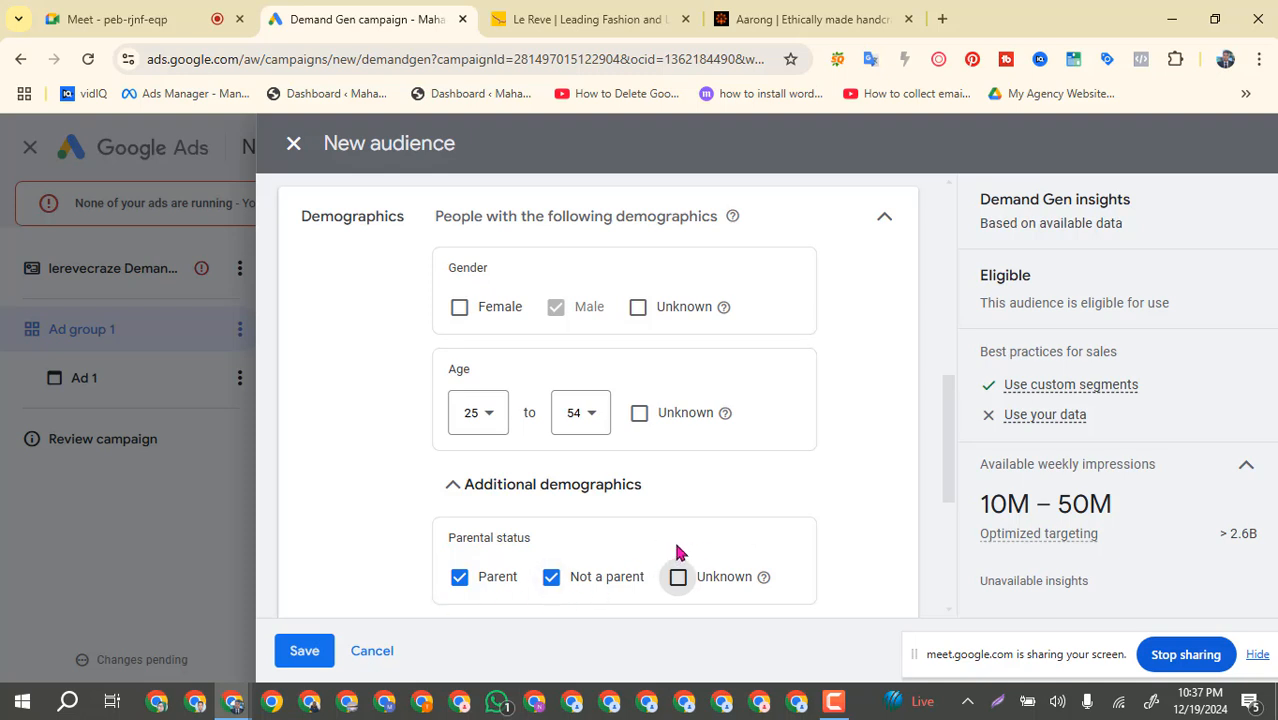
scroll(672, 540, "down", 3)
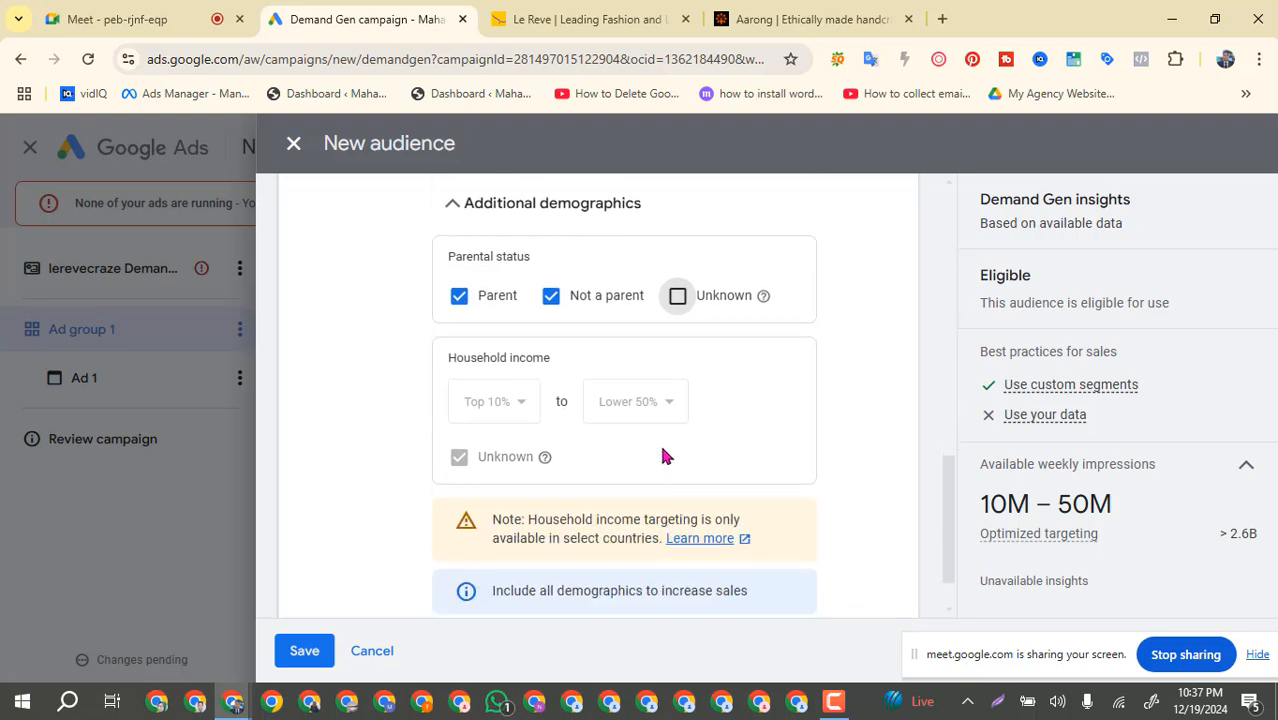
scroll(700, 497, "down", 1)
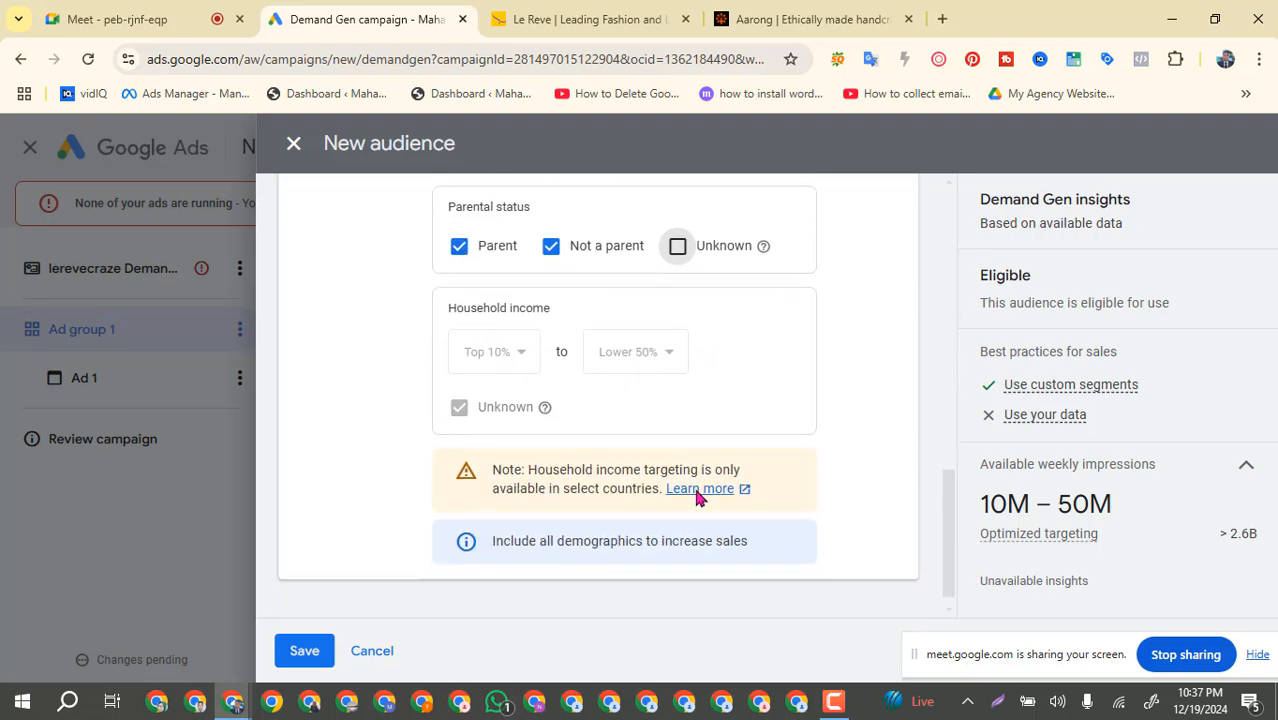
scroll(485, 522, "up", 2)
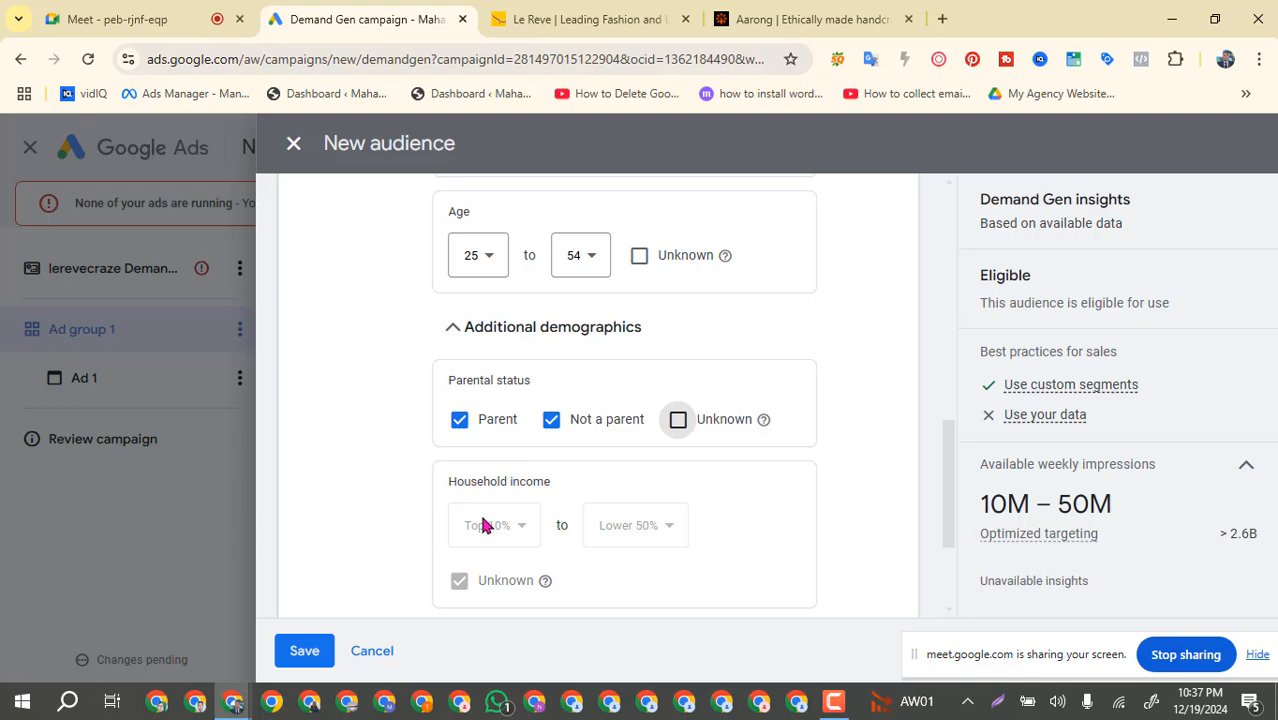
left_click(304, 653)
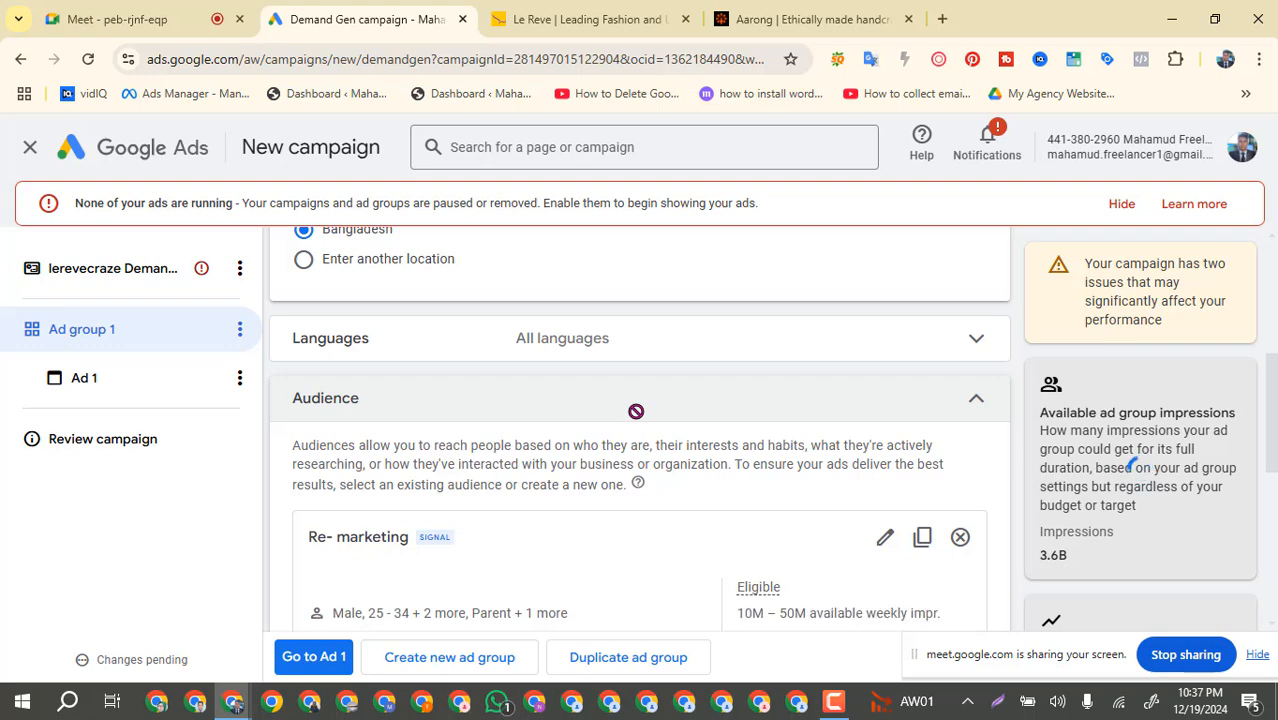
Review the Re- marketing audience summary in Ad group 1 and collapse the Audience section.
scroll(636, 411, "down", 3)
scroll(637, 418, "down", 1)
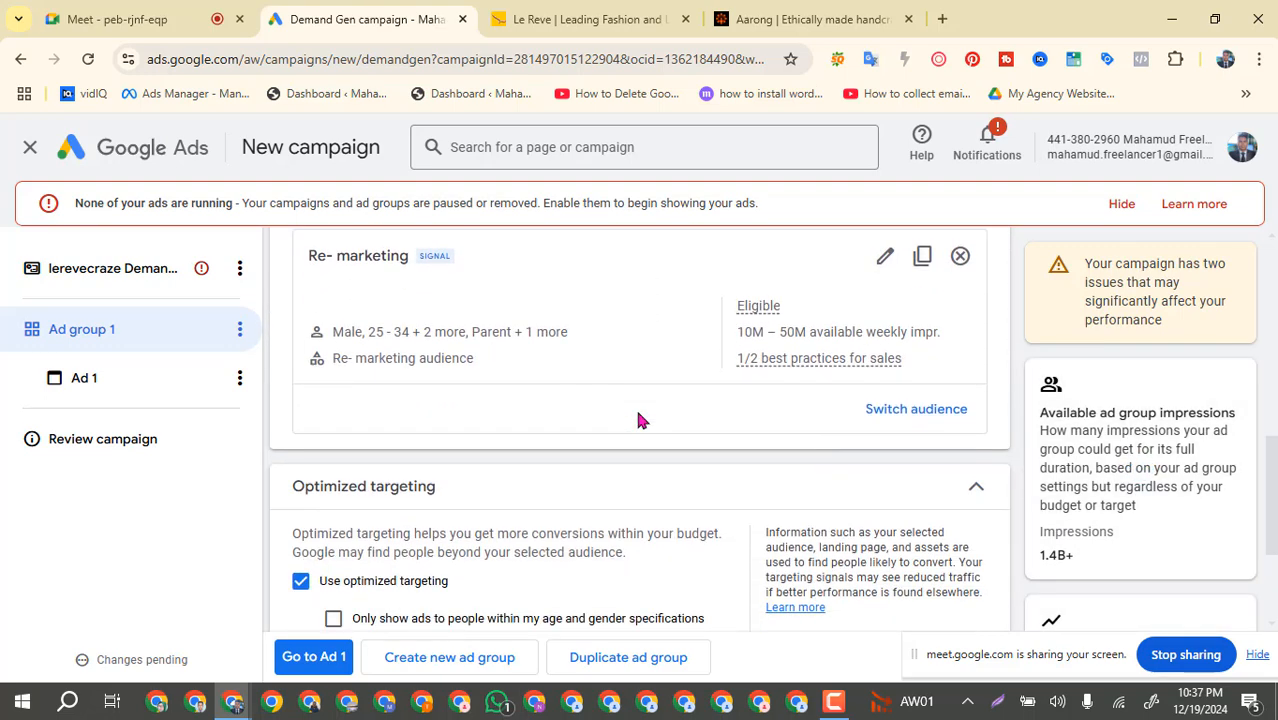
scroll(388, 376, "up", 2)
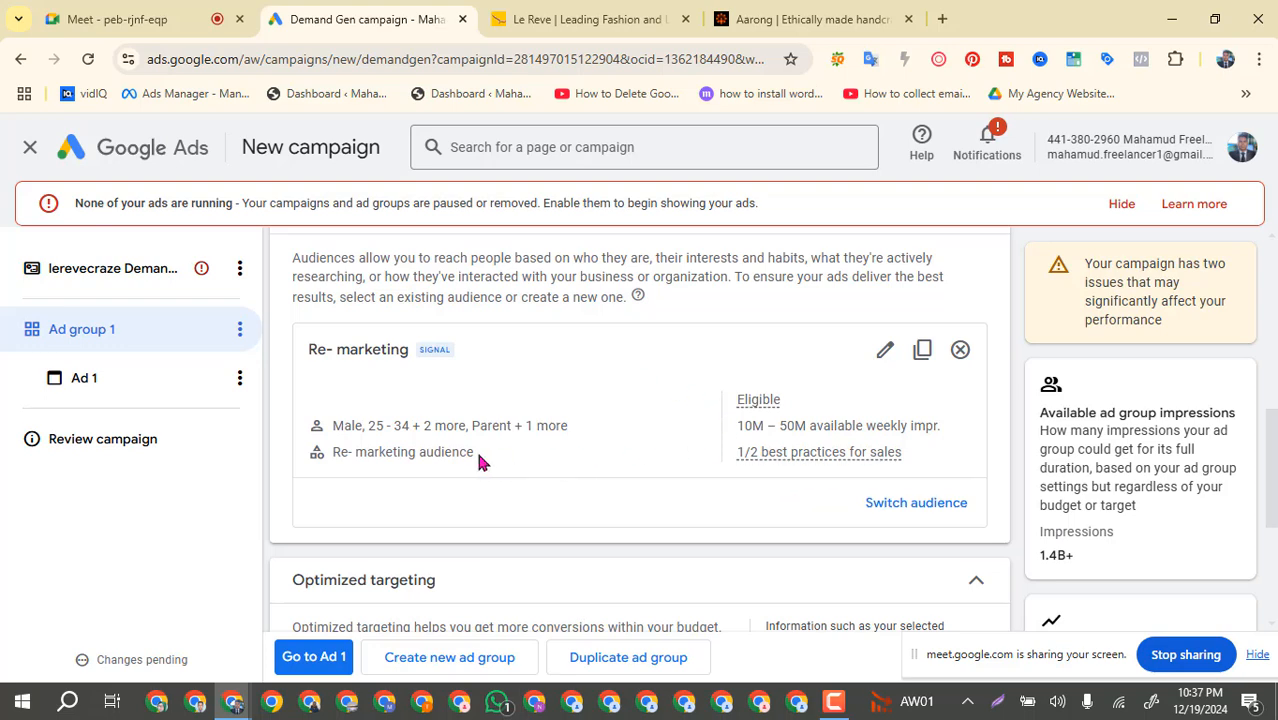
scroll(414, 450, "up", 4)
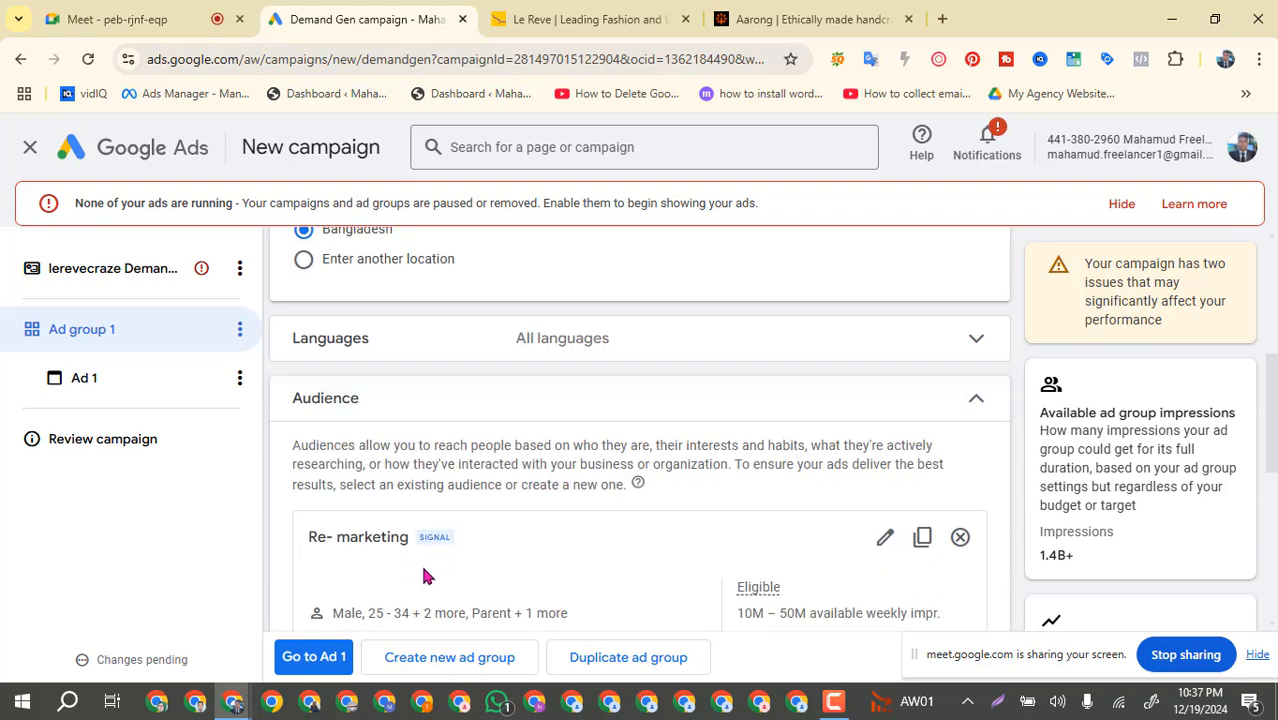
scroll(420, 560, "down", 2)
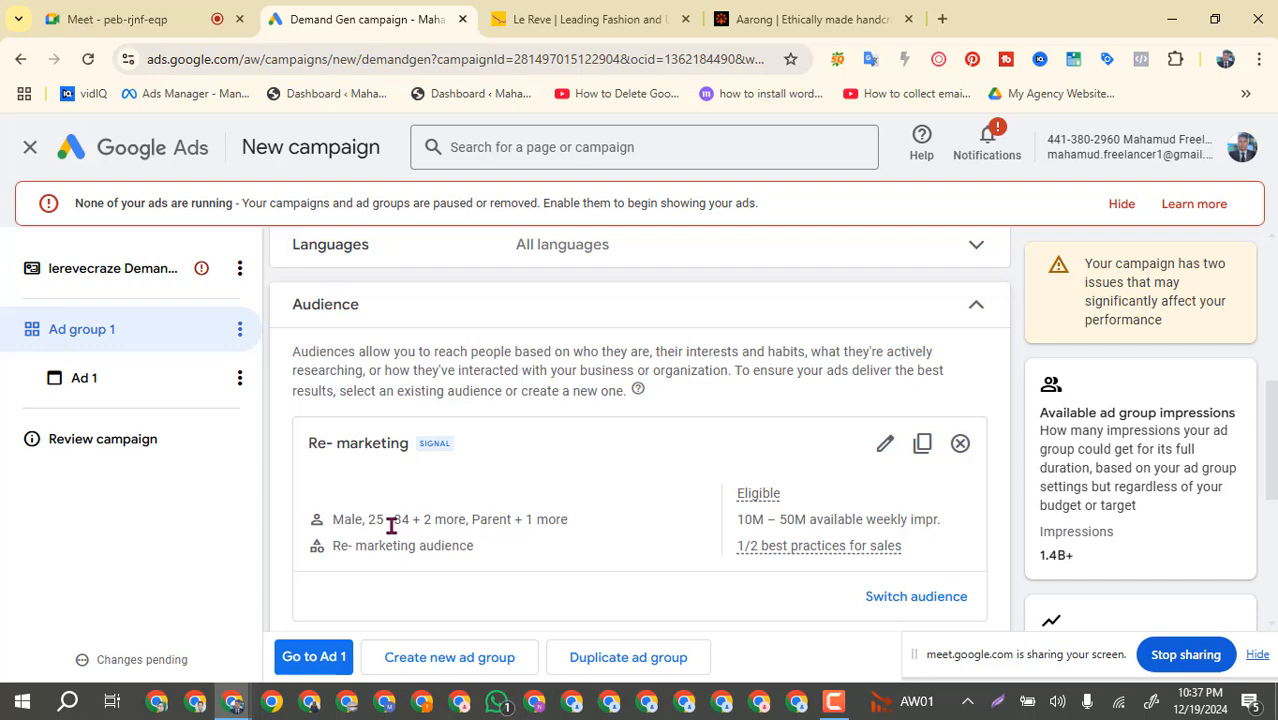
left_click(505, 310)
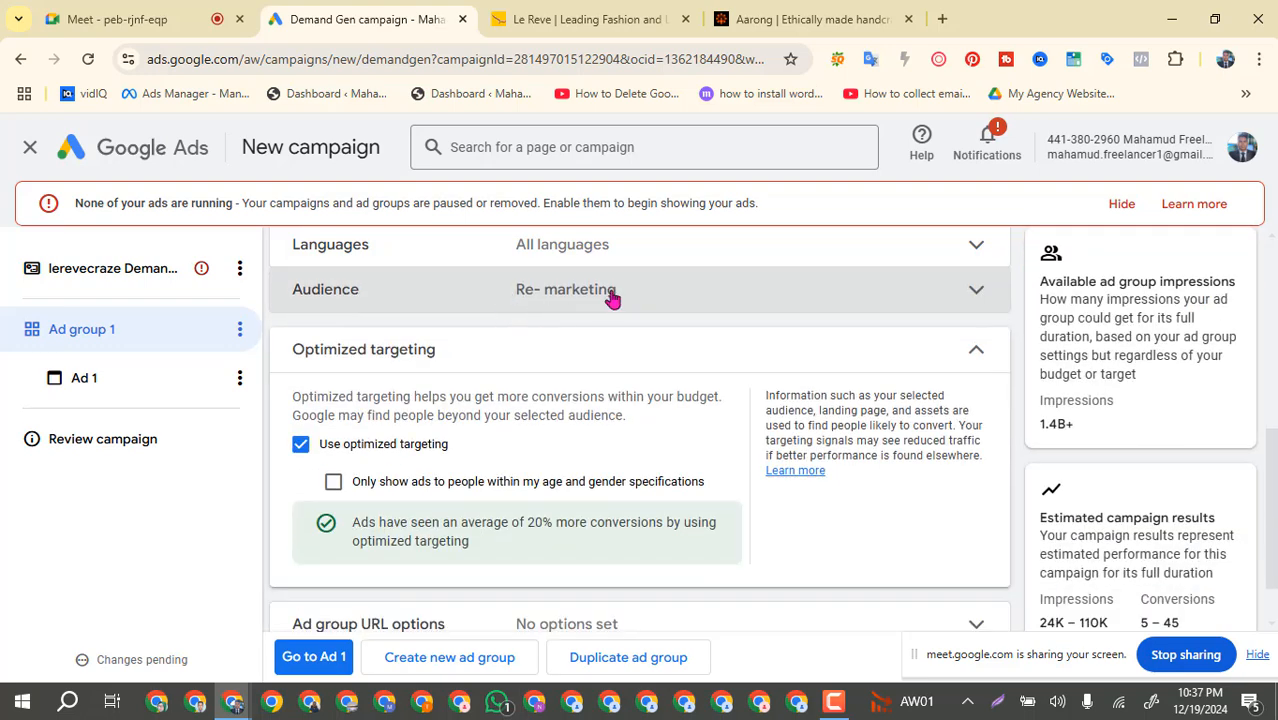
Examine the ad group's language, optimized targeting and URL option settings, leaving each section collapsed.
scroll(613, 298, "up", 1)
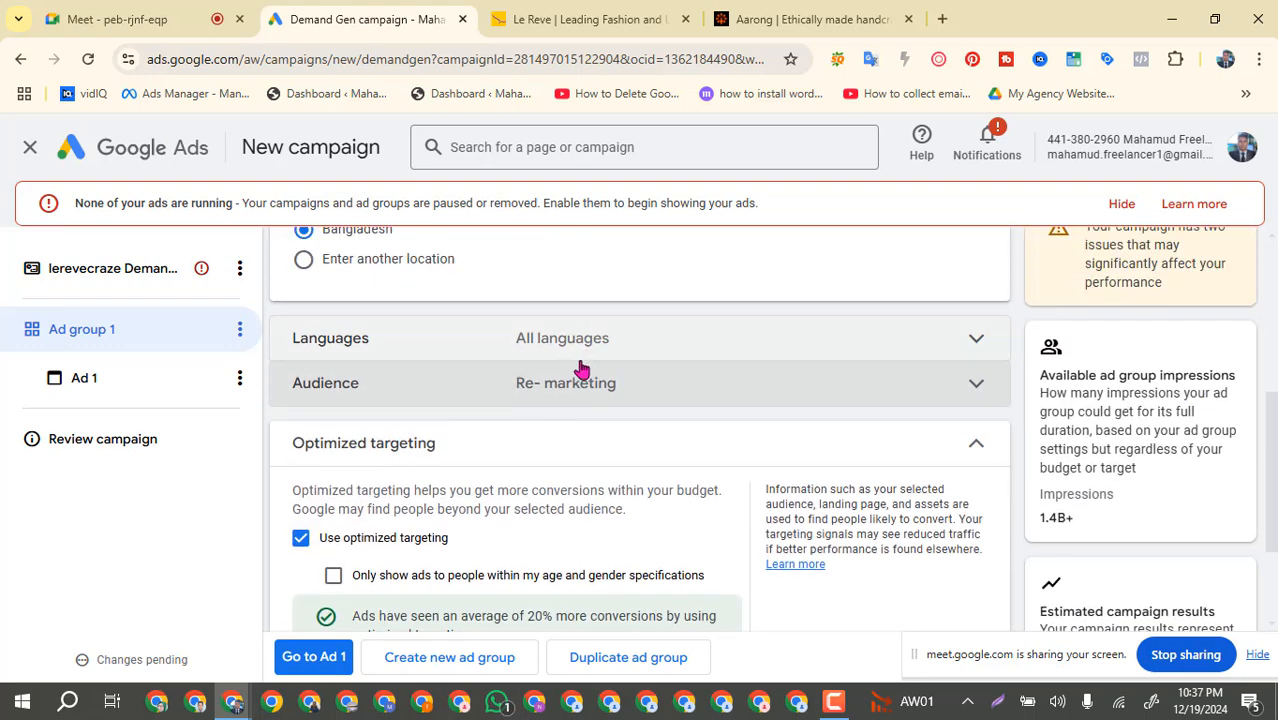
left_click(672, 347)
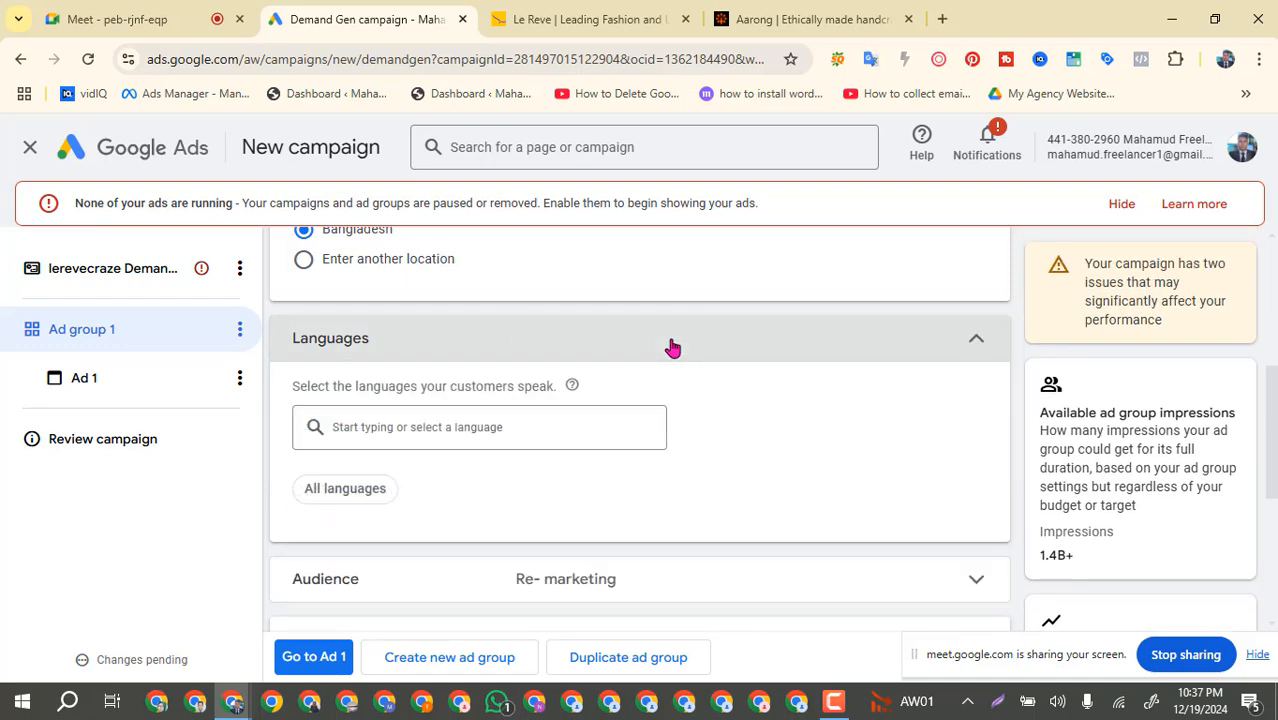
scroll(672, 347, "down", 1)
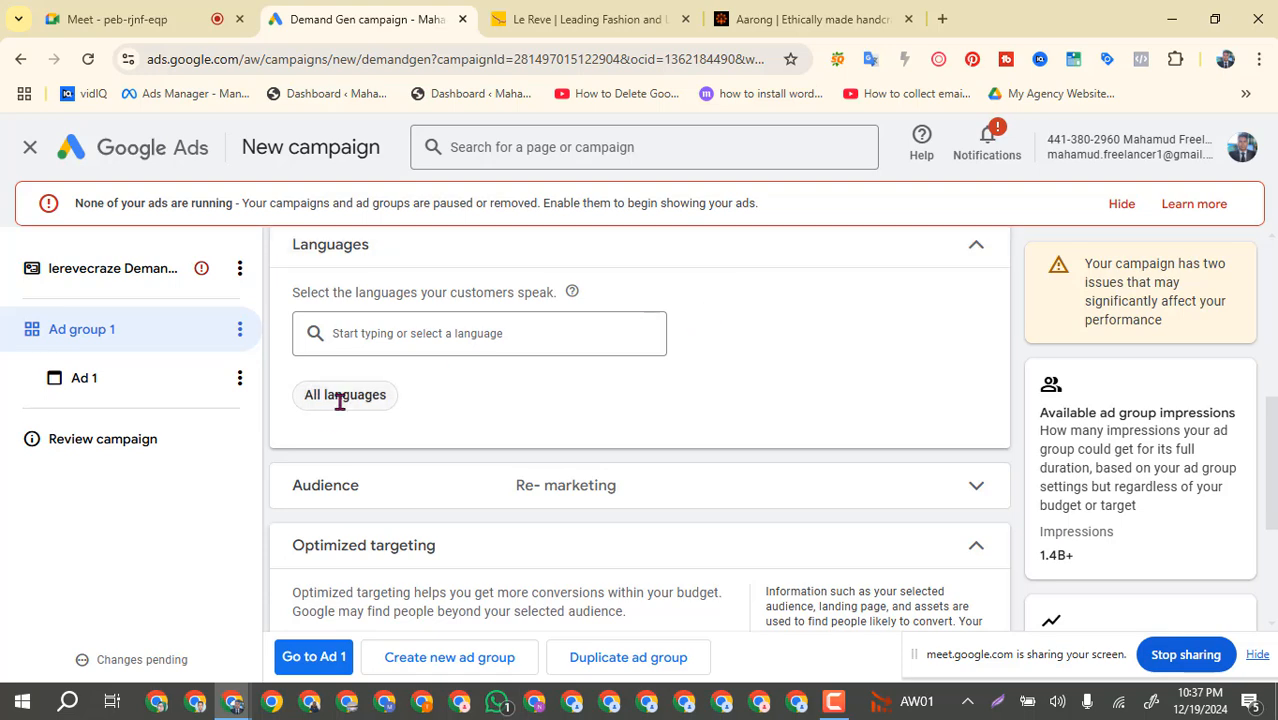
scroll(685, 343, "up", 1)
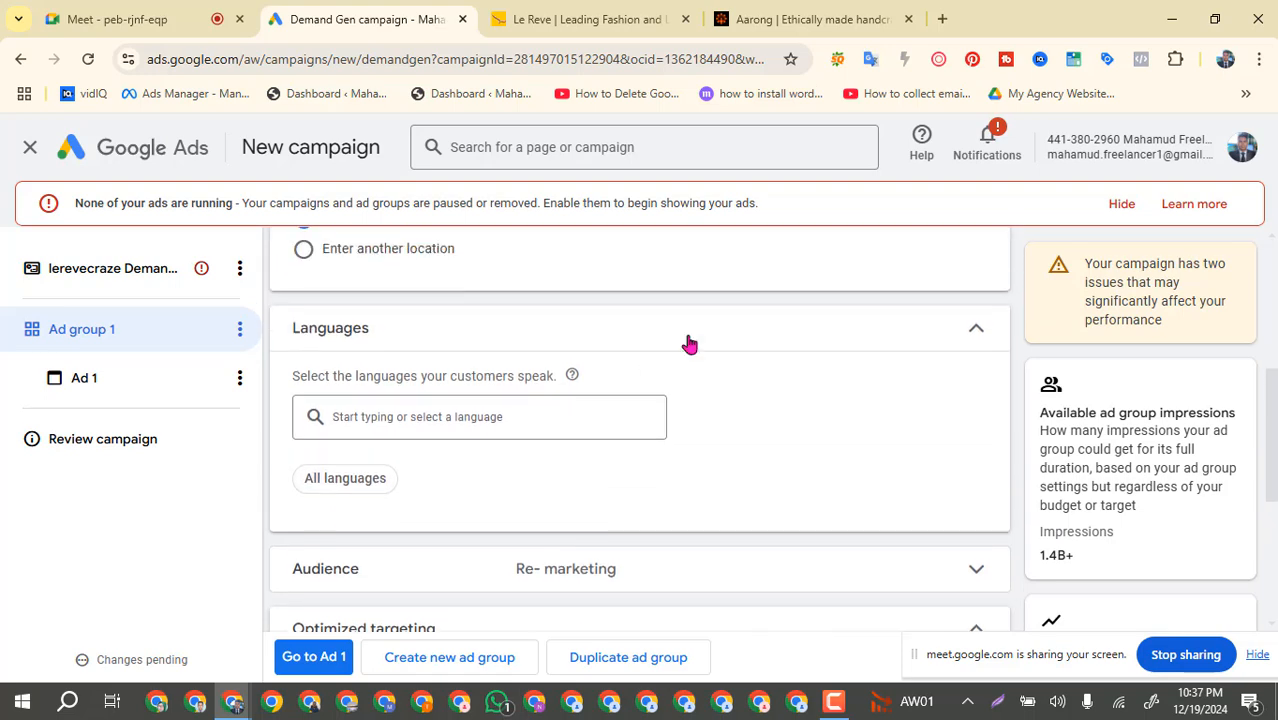
left_click(697, 345)
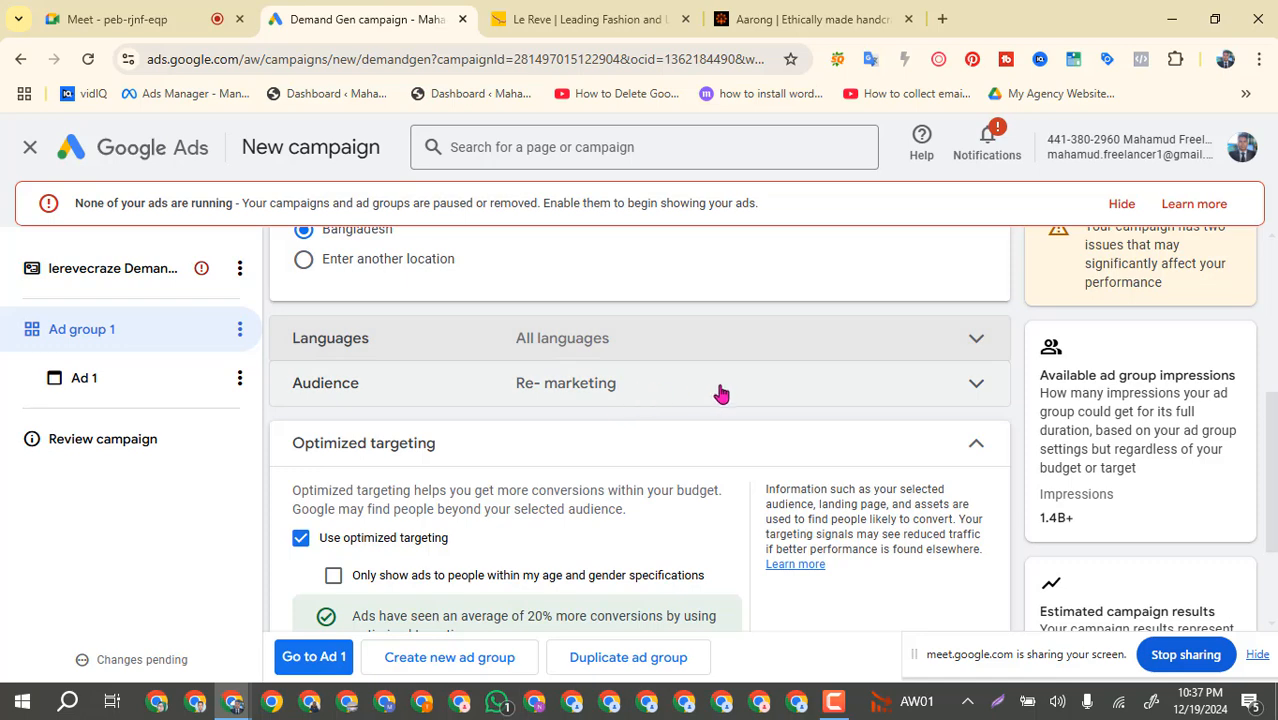
scroll(562, 462, "down", 1)
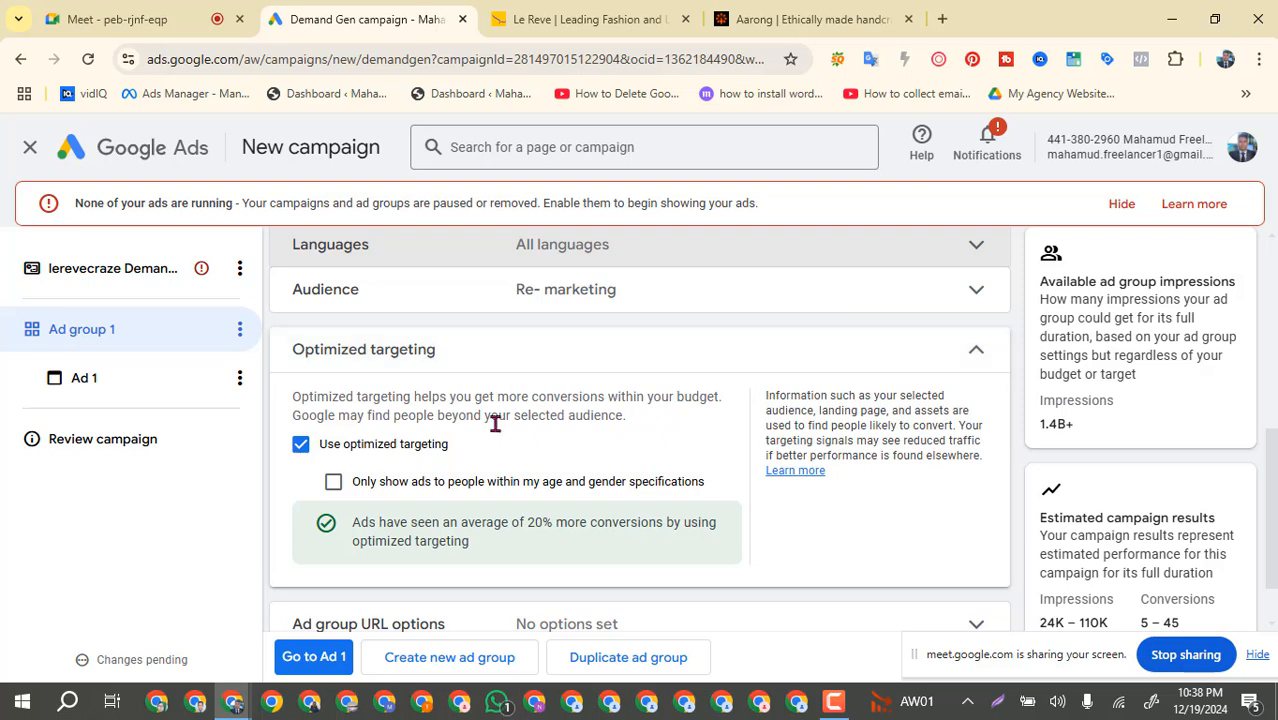
scroll(446, 480, "down", 1)
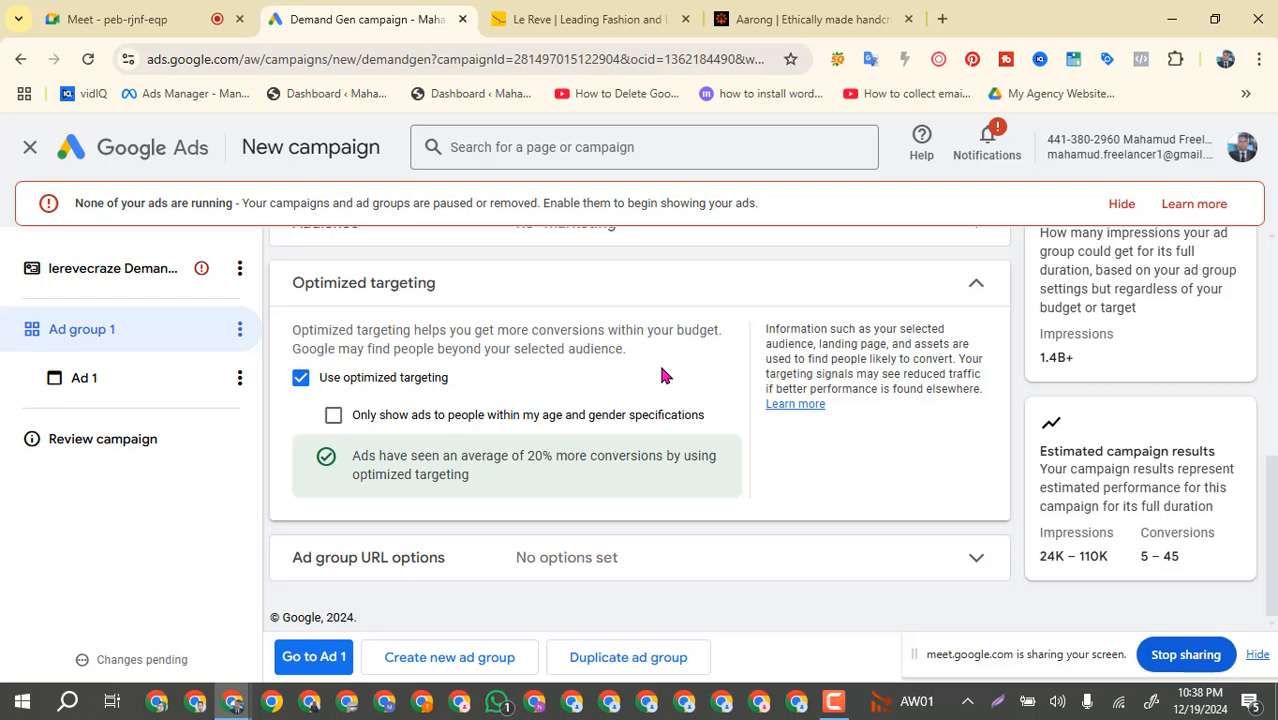
left_click(650, 300)
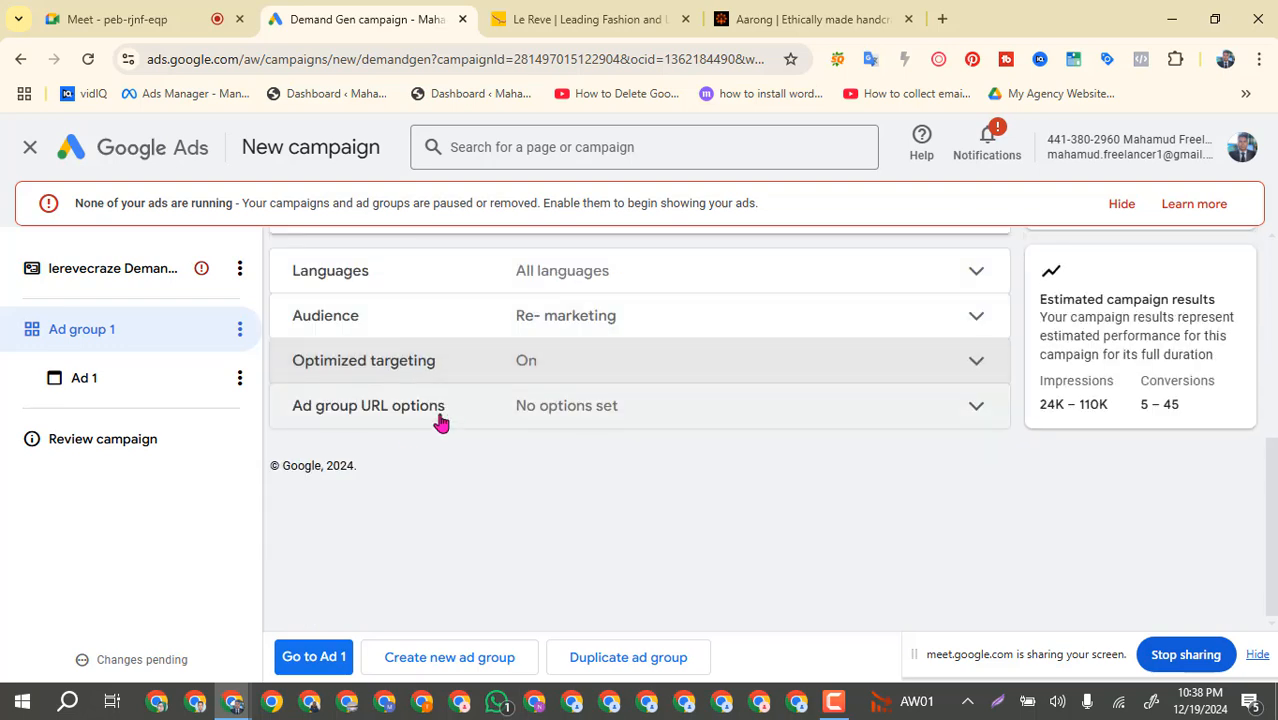
left_click(672, 418)
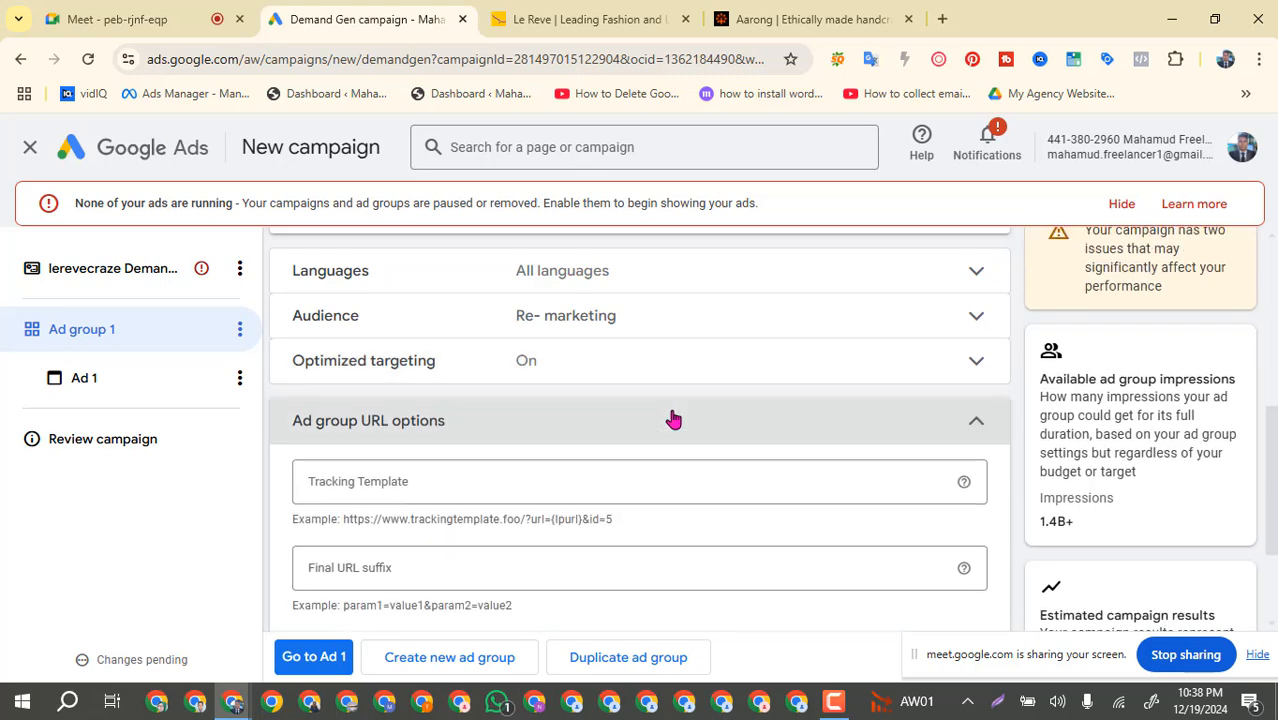
left_click(655, 340)
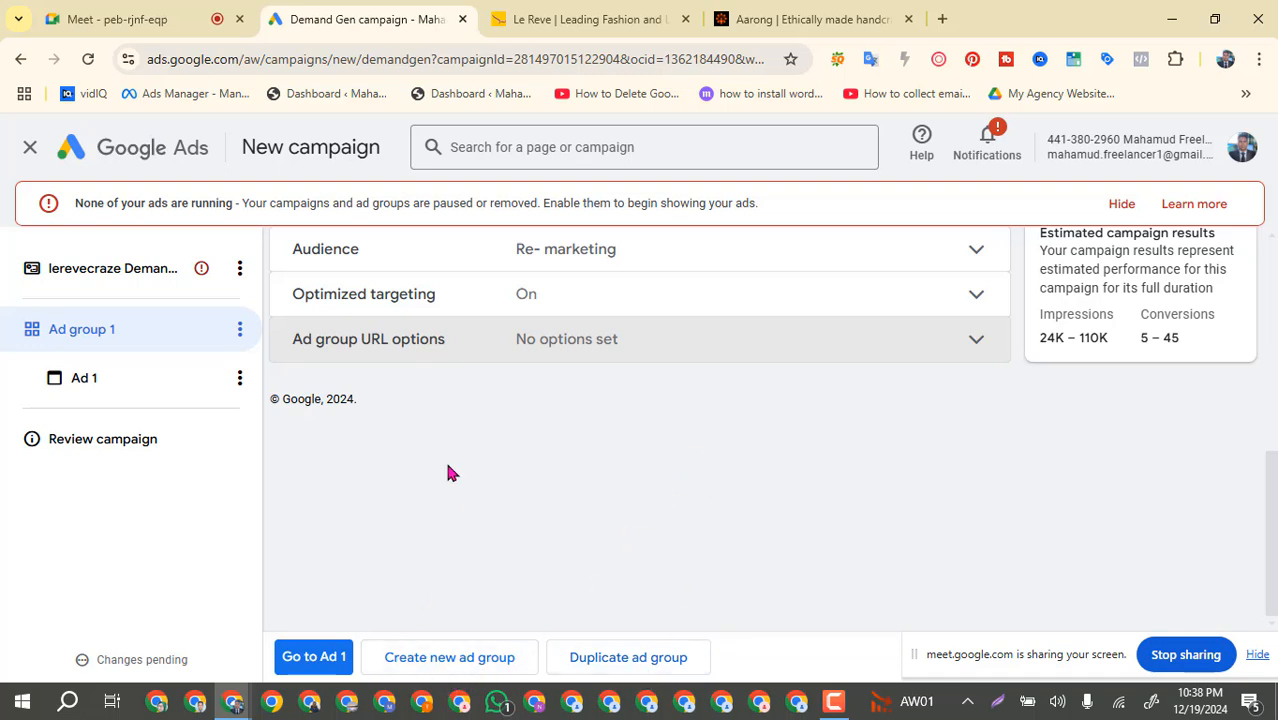
Proceed to Ad 1, compare the available ad types and choose Carousel image ad.
left_click(311, 657)
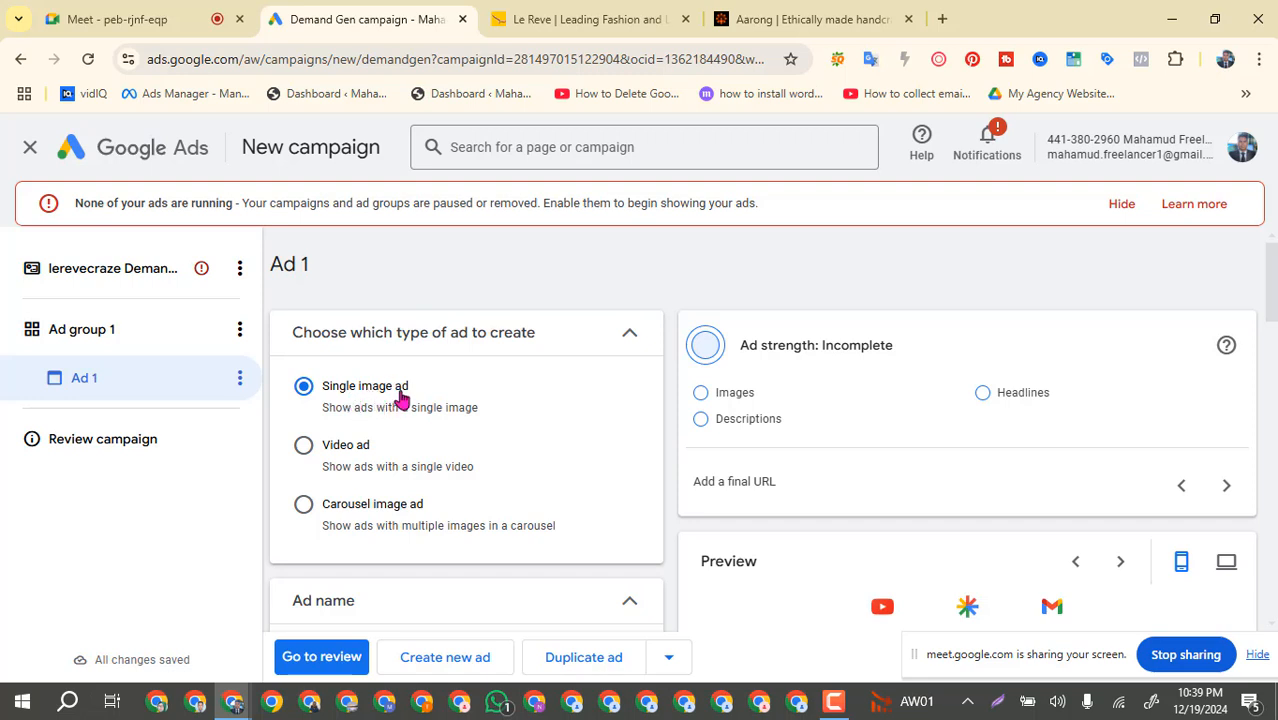
left_click(305, 452)
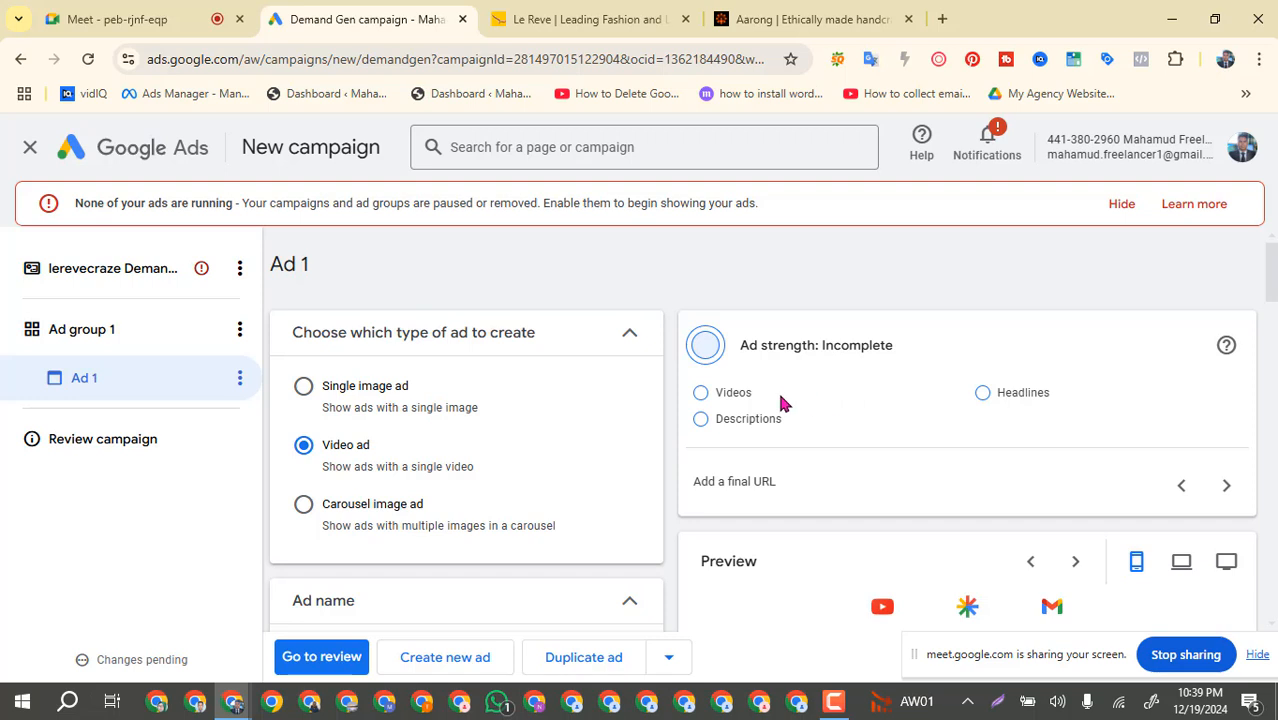
left_click(304, 507)
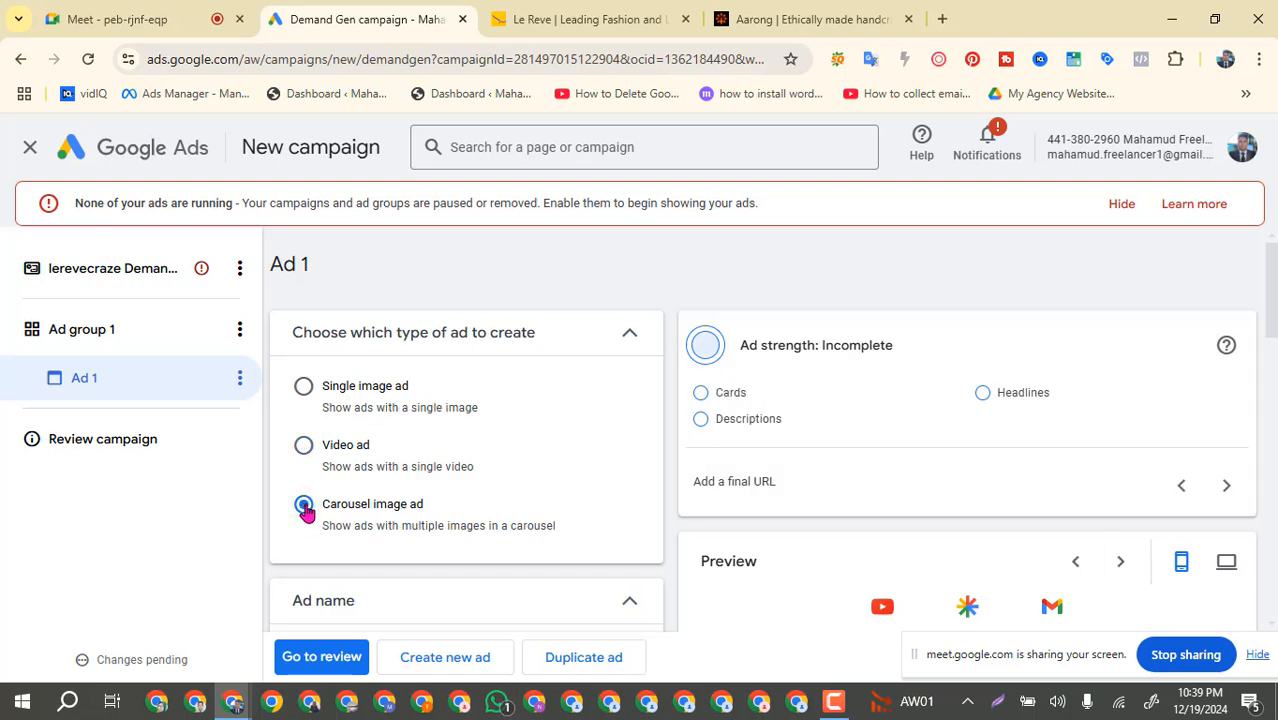
left_click(304, 389)
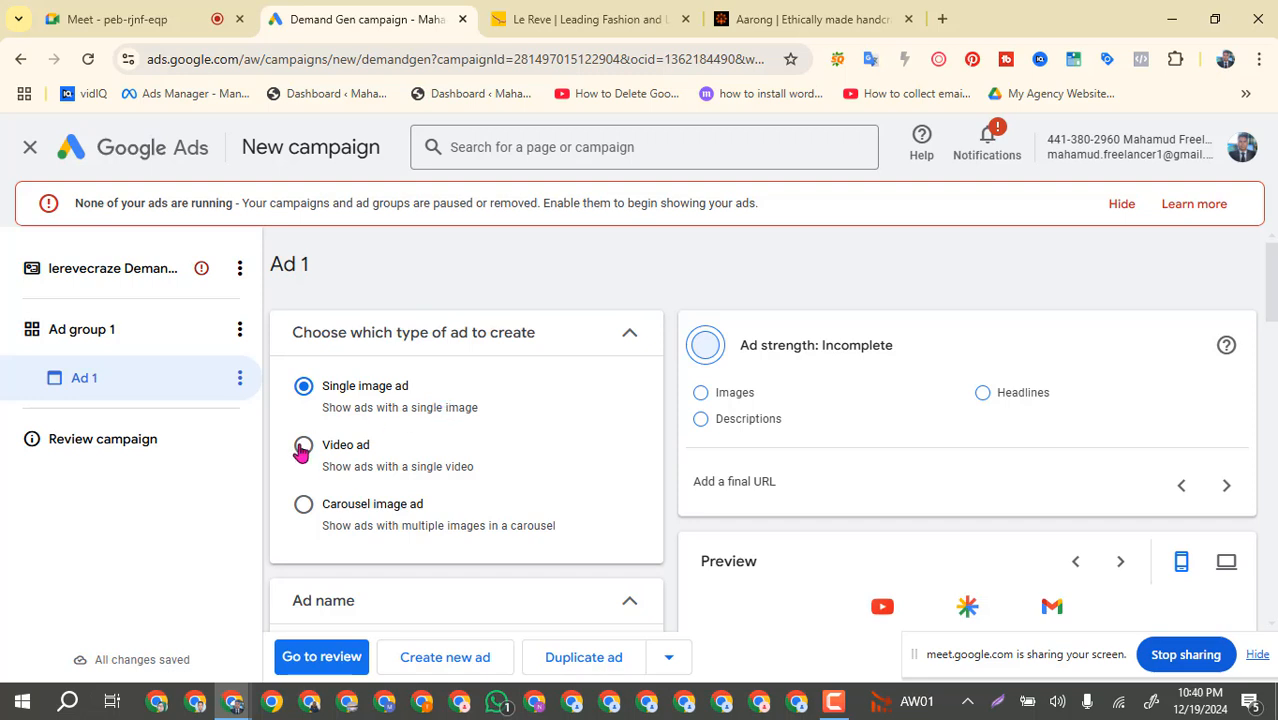
left_click(304, 512)
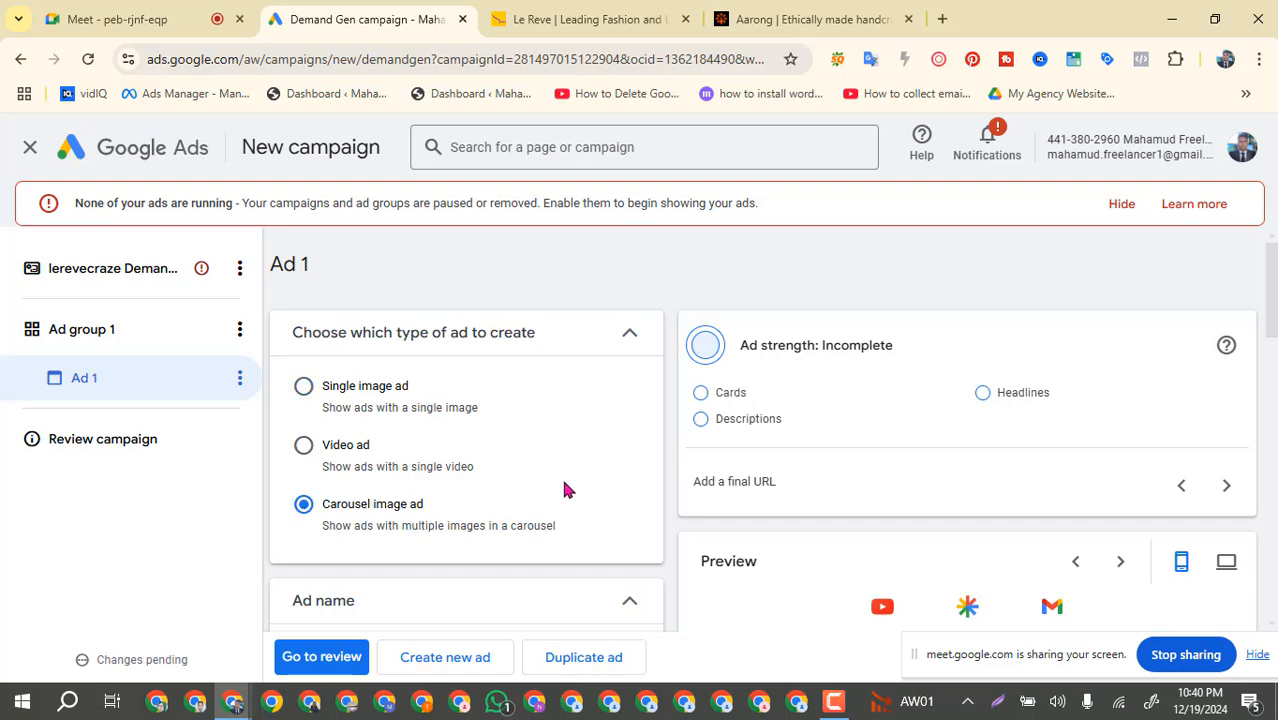
Draw four side-by-side red rectangles on a screen capture to illustrate carousel cards, and discard the capture.
scroll(564, 490, "down", 1)
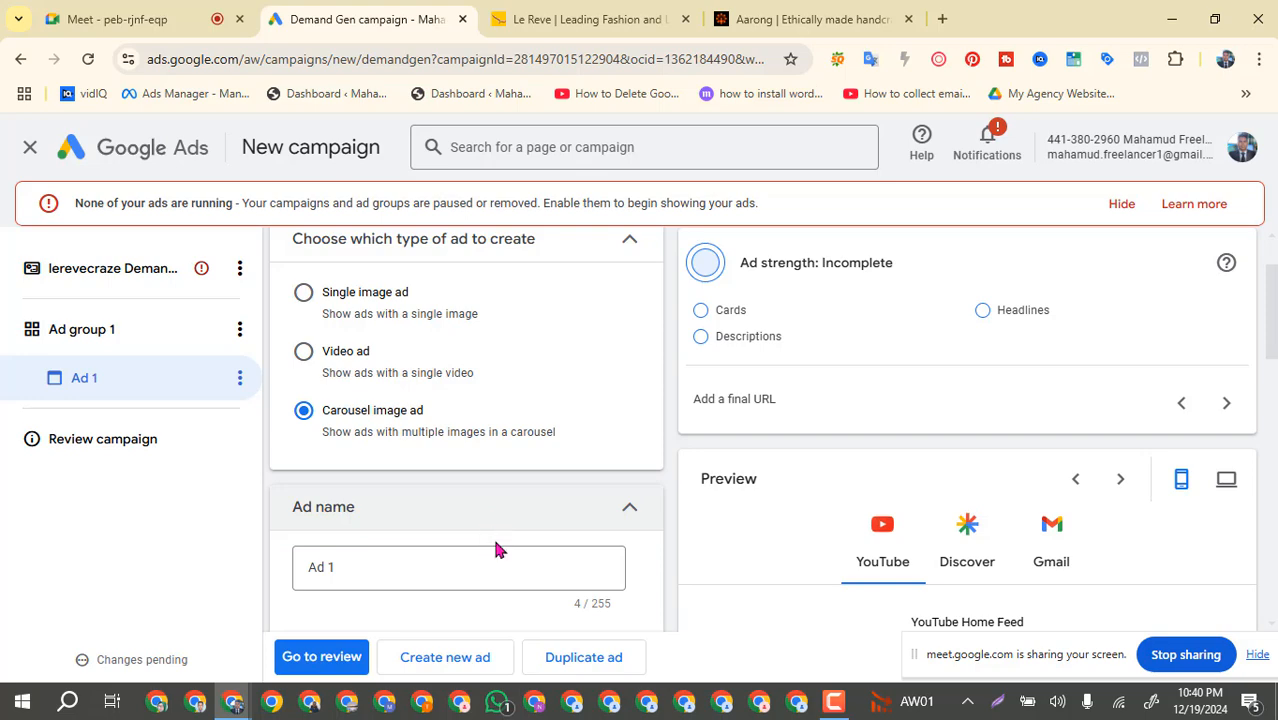
key("super+shift+s")
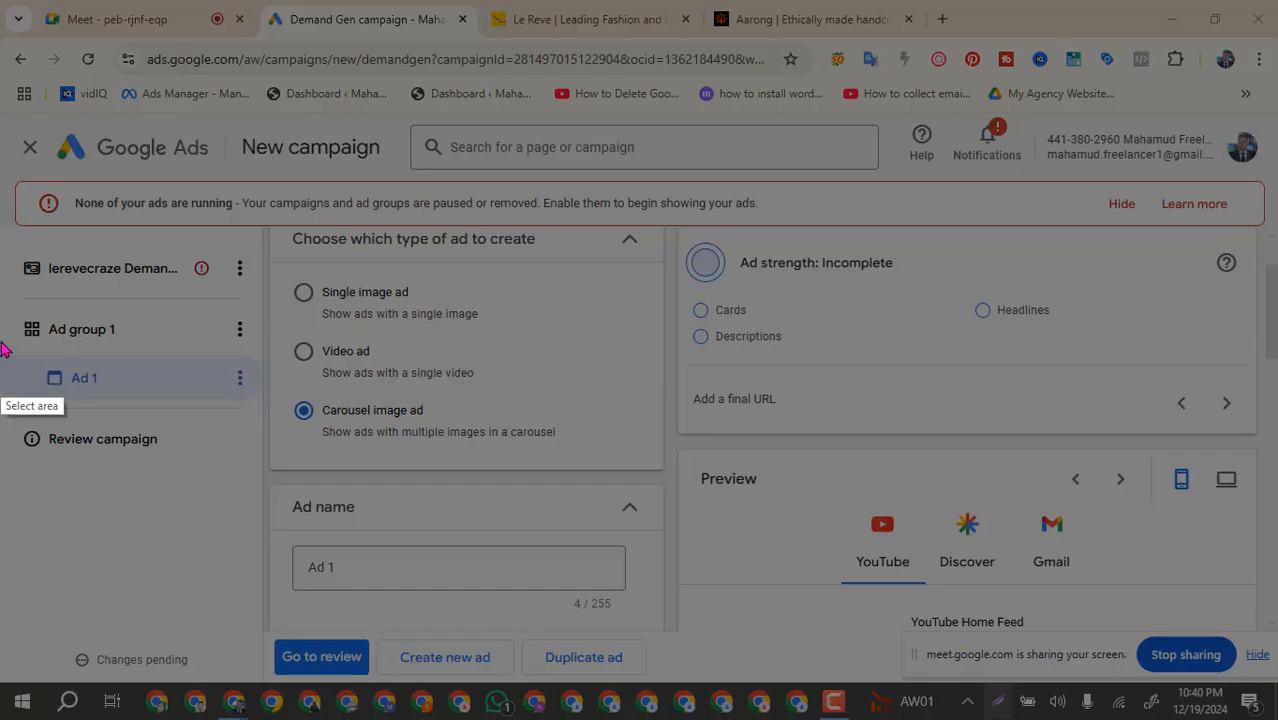
left_click_drag(0, 297, 1249, 443)
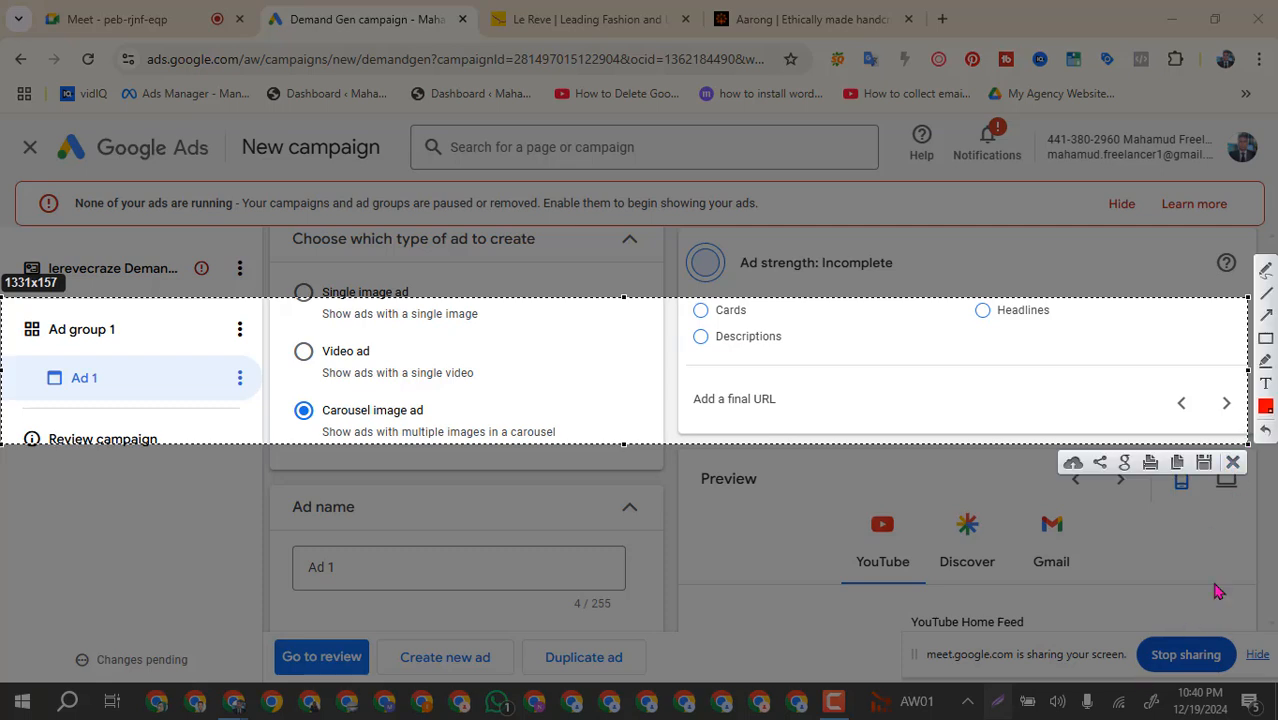
left_click(1265, 339)
mouse_move(7, 303)
left_mouse_down()
mouse_move(70, 310)
mouse_move(119, 376)
mouse_move(116, 440)
left_mouse_up()
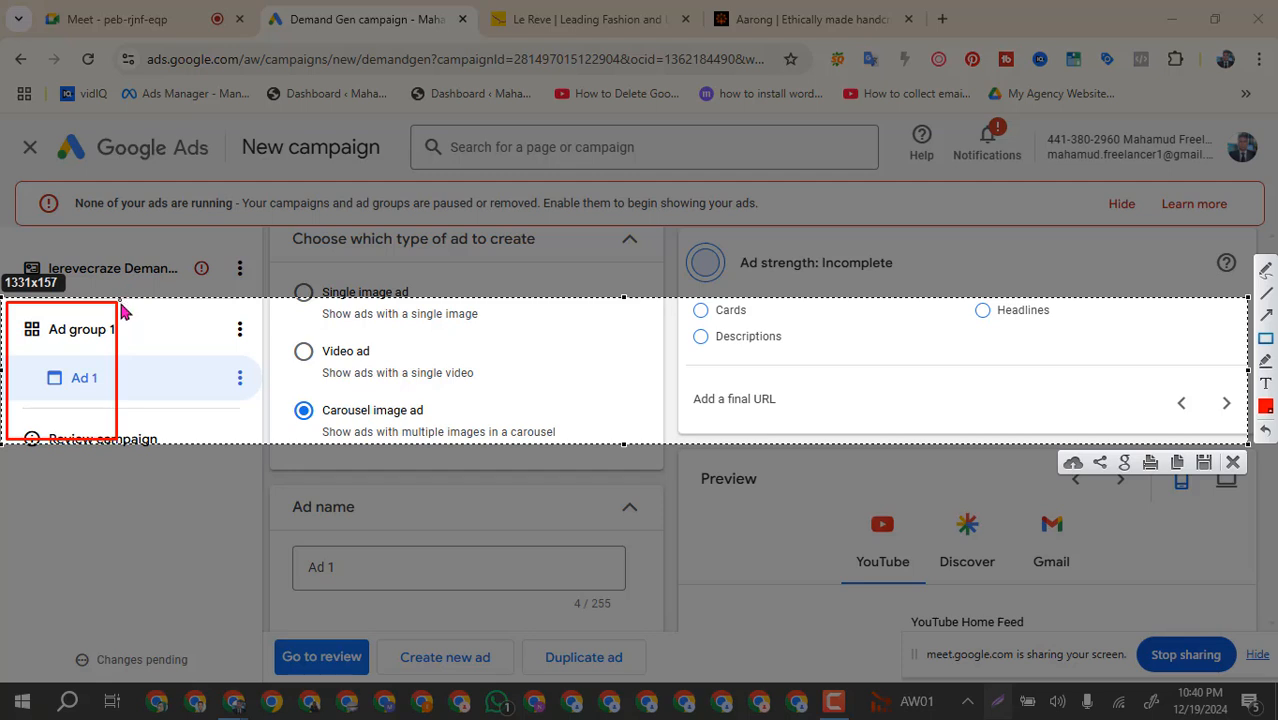
left_click_drag(120, 305, 248, 450)
left_click_drag(250, 303, 368, 440)
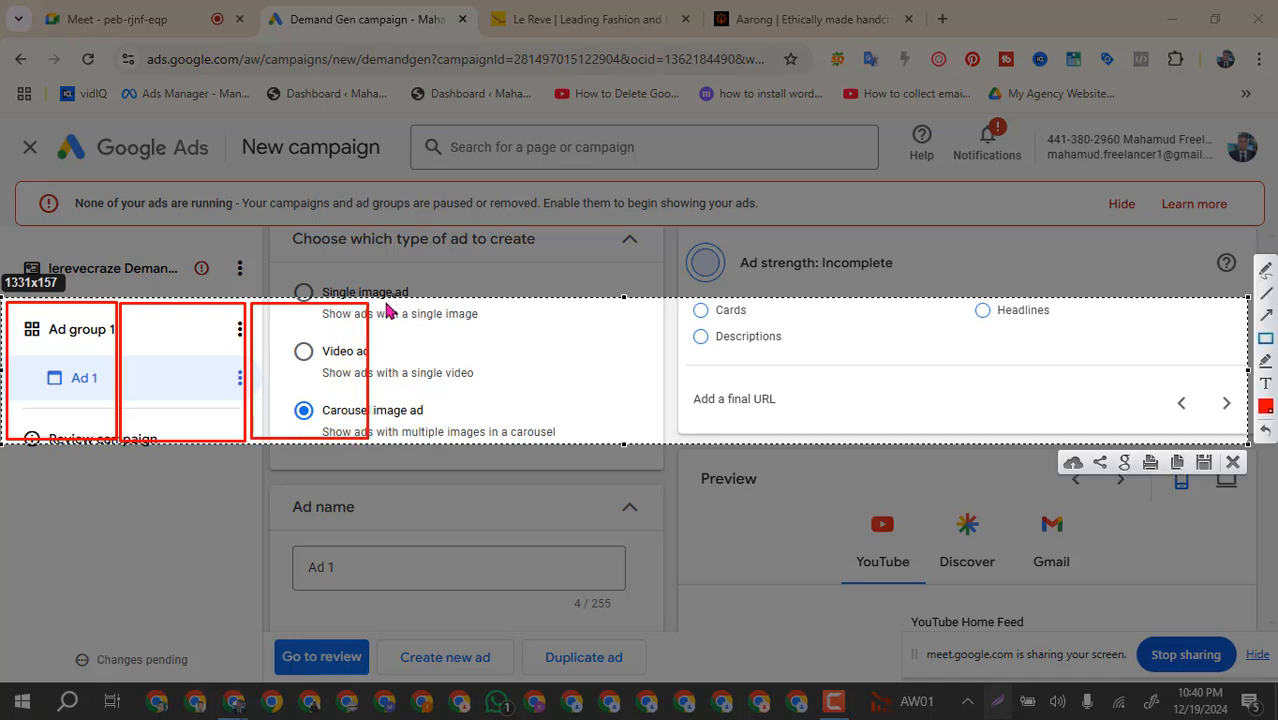
left_click_drag(372, 305, 512, 440)
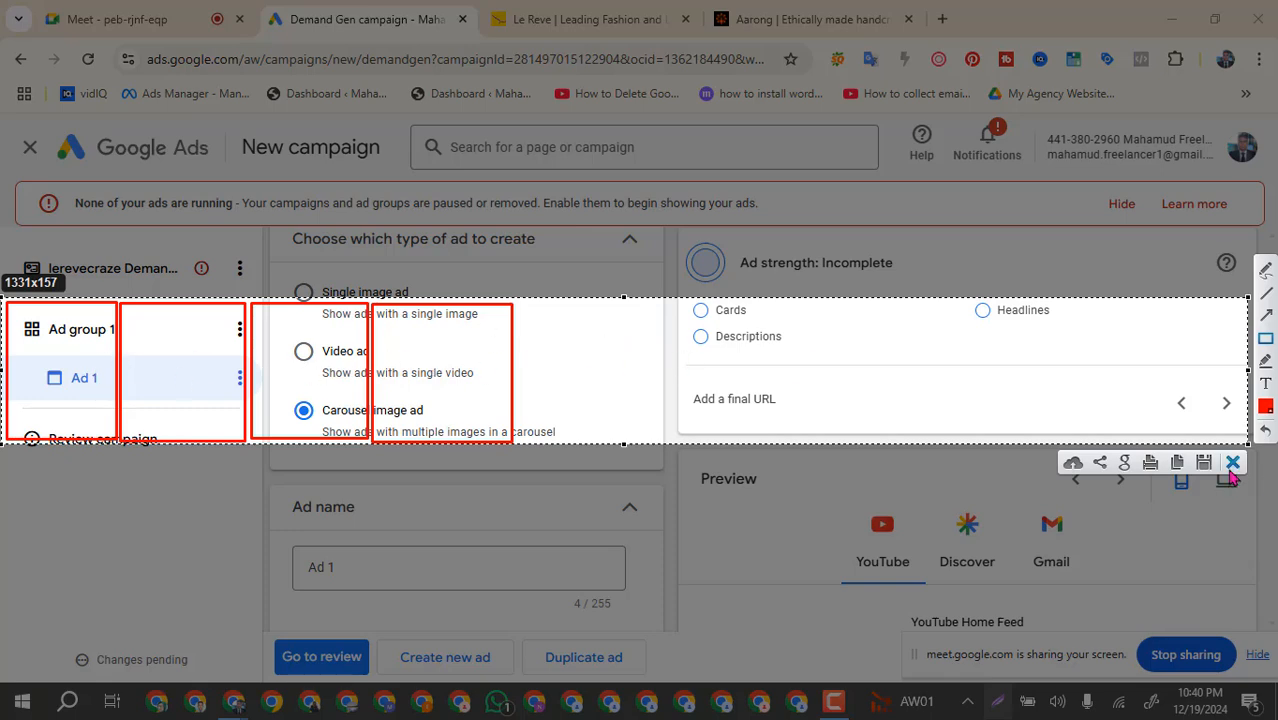
left_click(1233, 462)
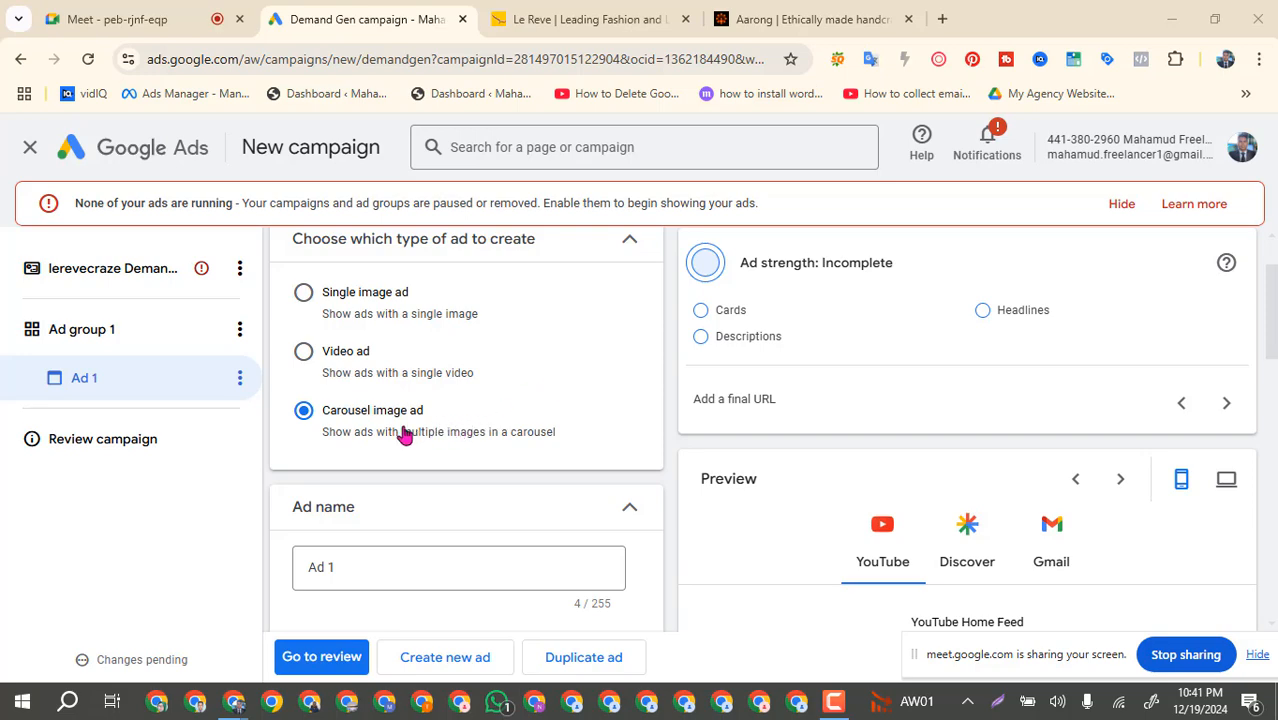
scroll(401, 434, "down", 1)
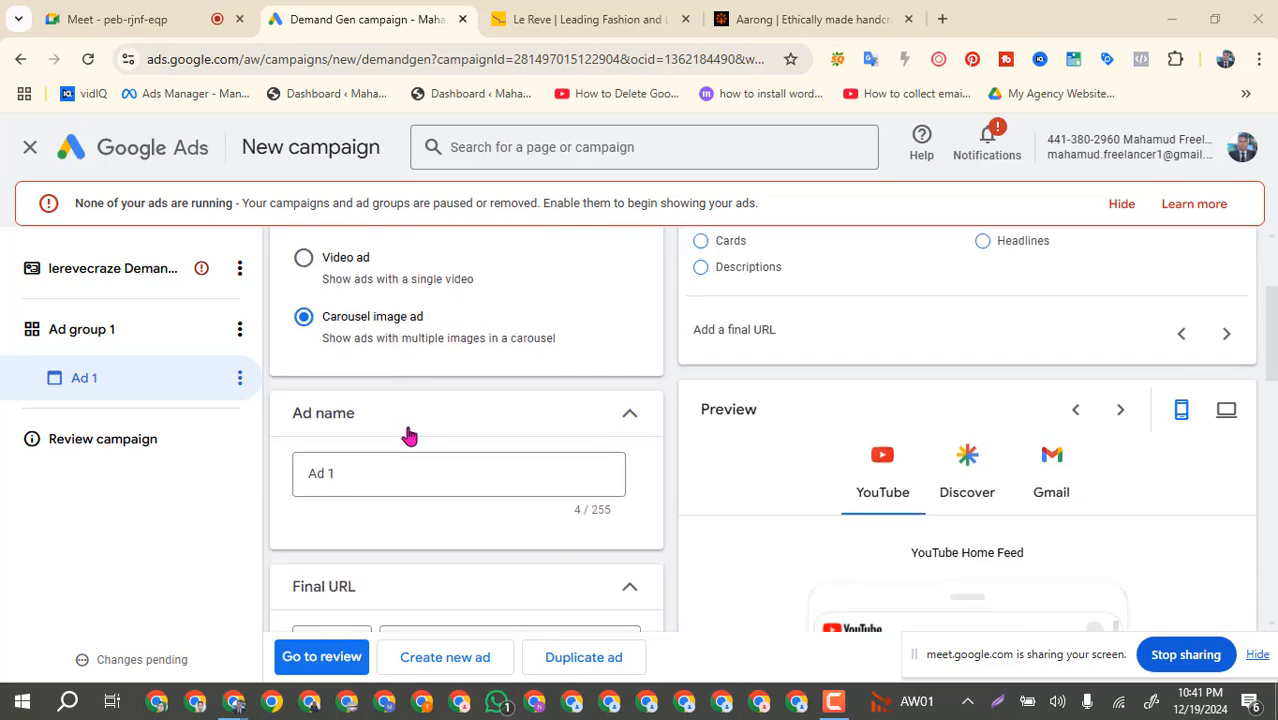
scroll(407, 433, "up", 2)
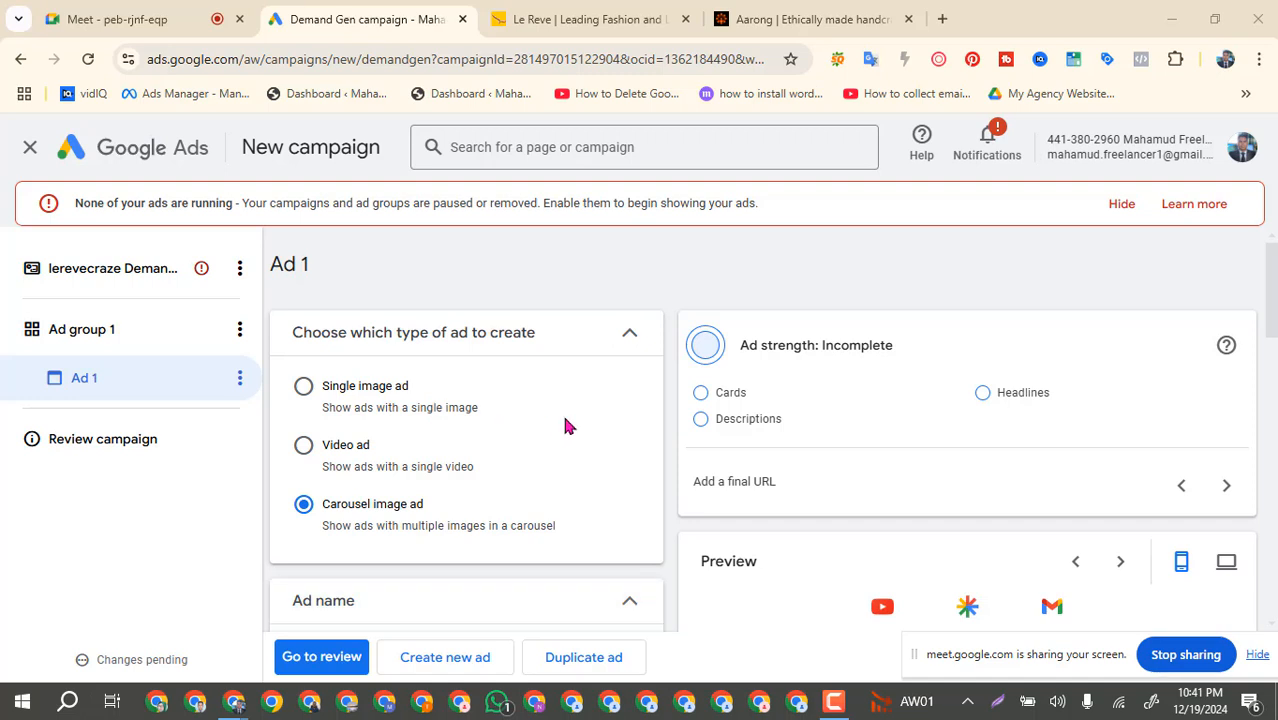
Examine the carousel ad form from ad type and name through Final URL, media cards, logos, headline, description and business name.
scroll(561, 412, "down", 3)
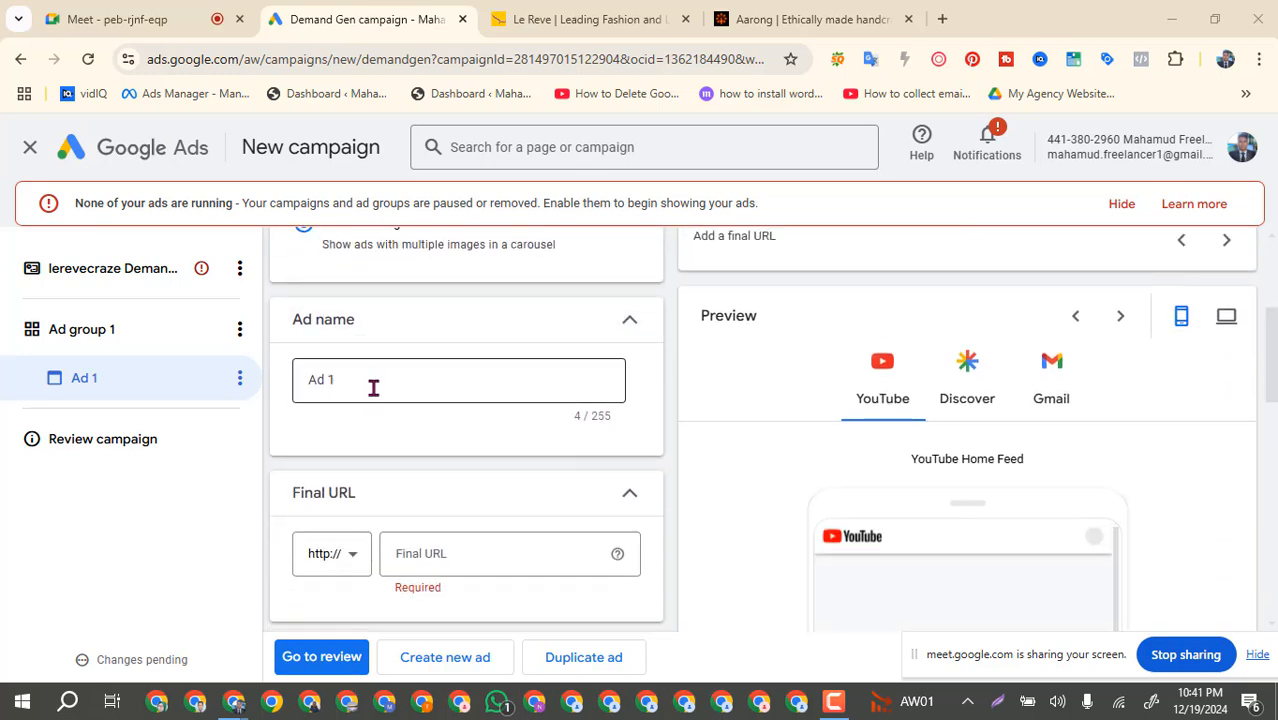
scroll(439, 376, "down", 1)
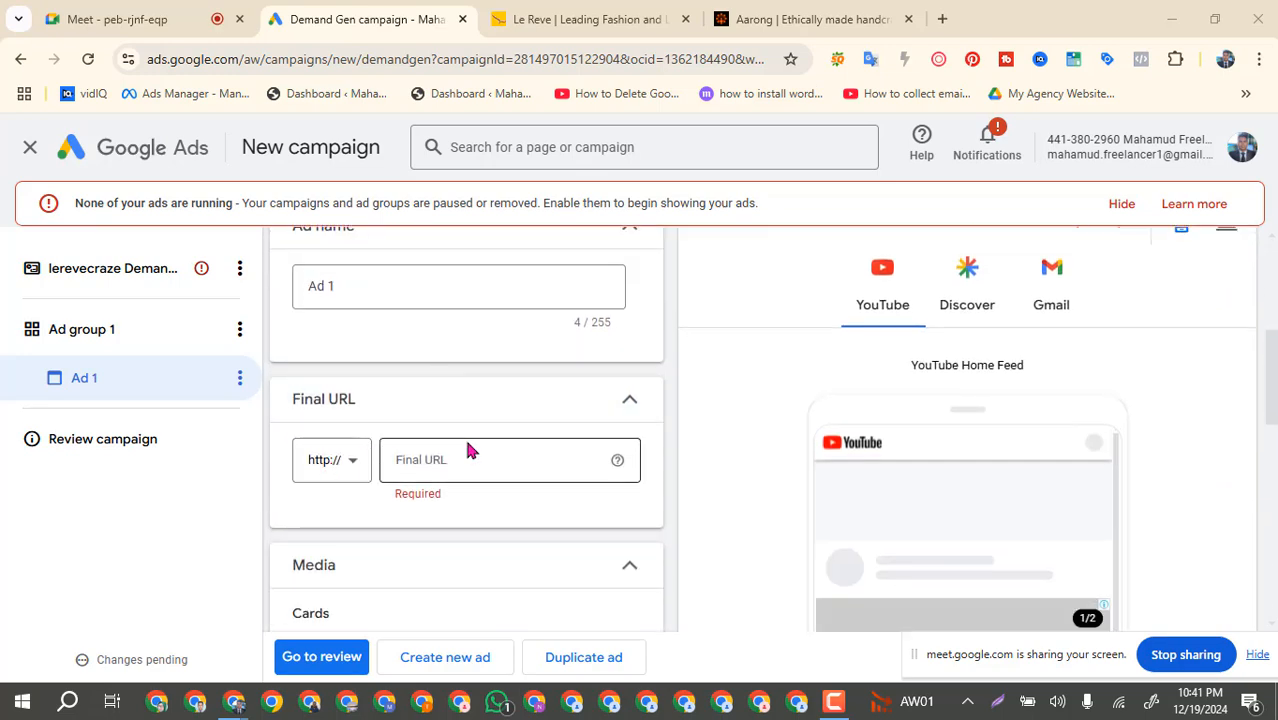
scroll(467, 447, "down", 5)
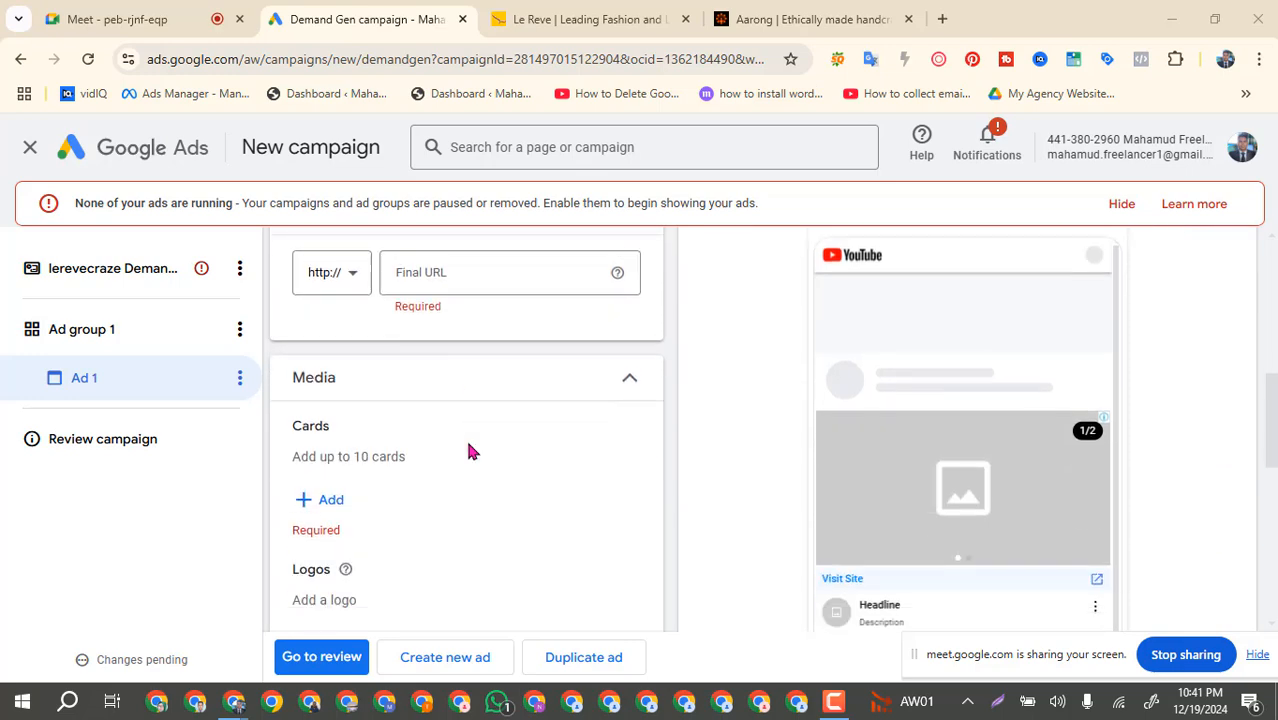
scroll(469, 451, "down", 4)
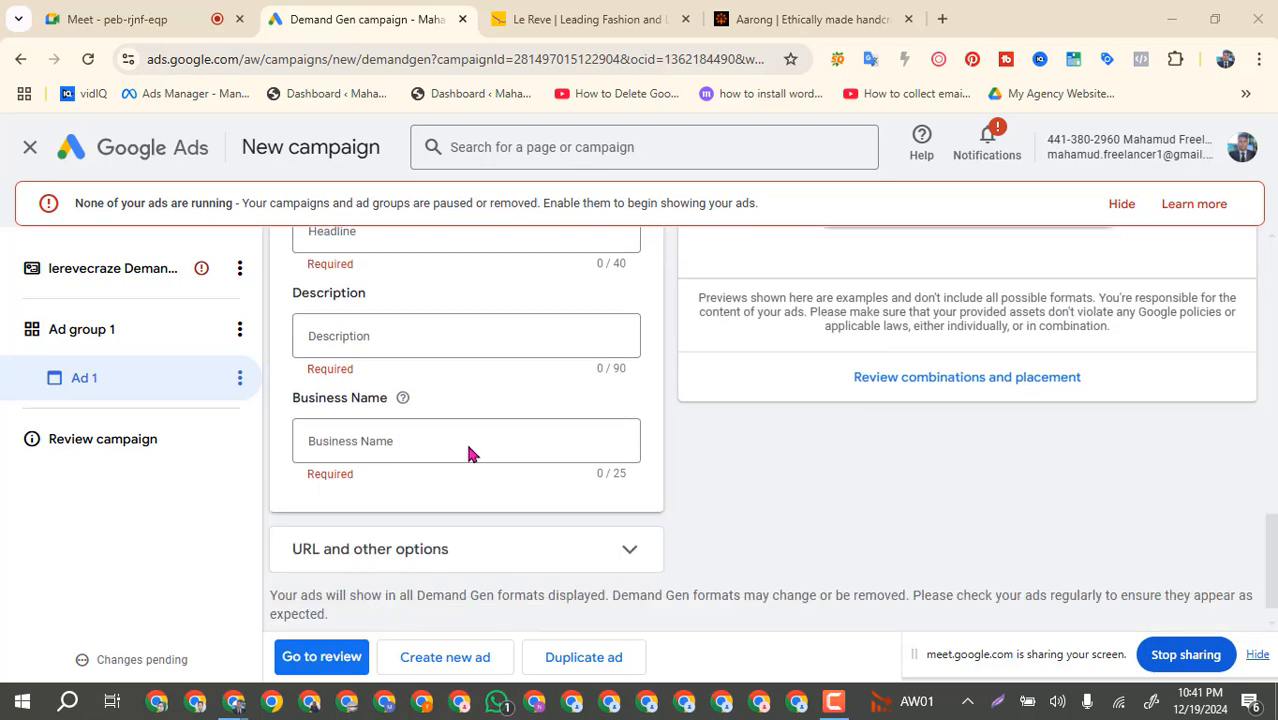
scroll(469, 451, "up", 3)
scroll(467, 450, "up", 8)
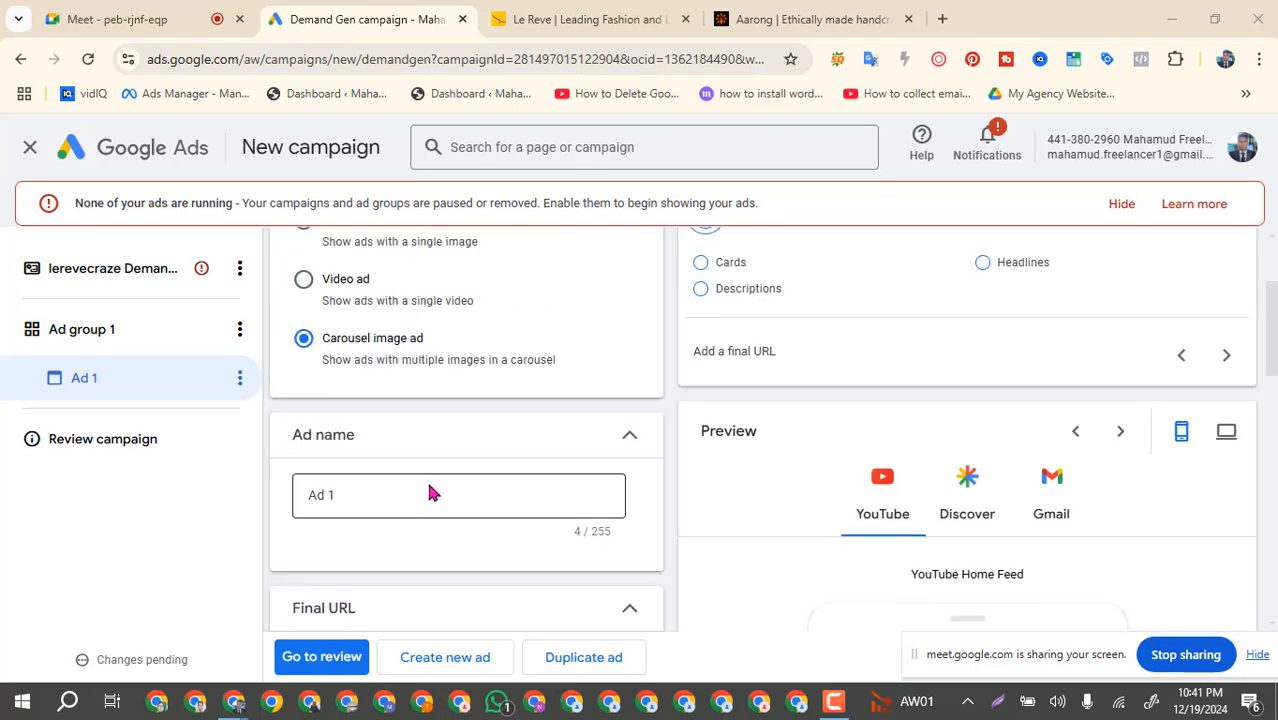
scroll(449, 421, "up", 1)
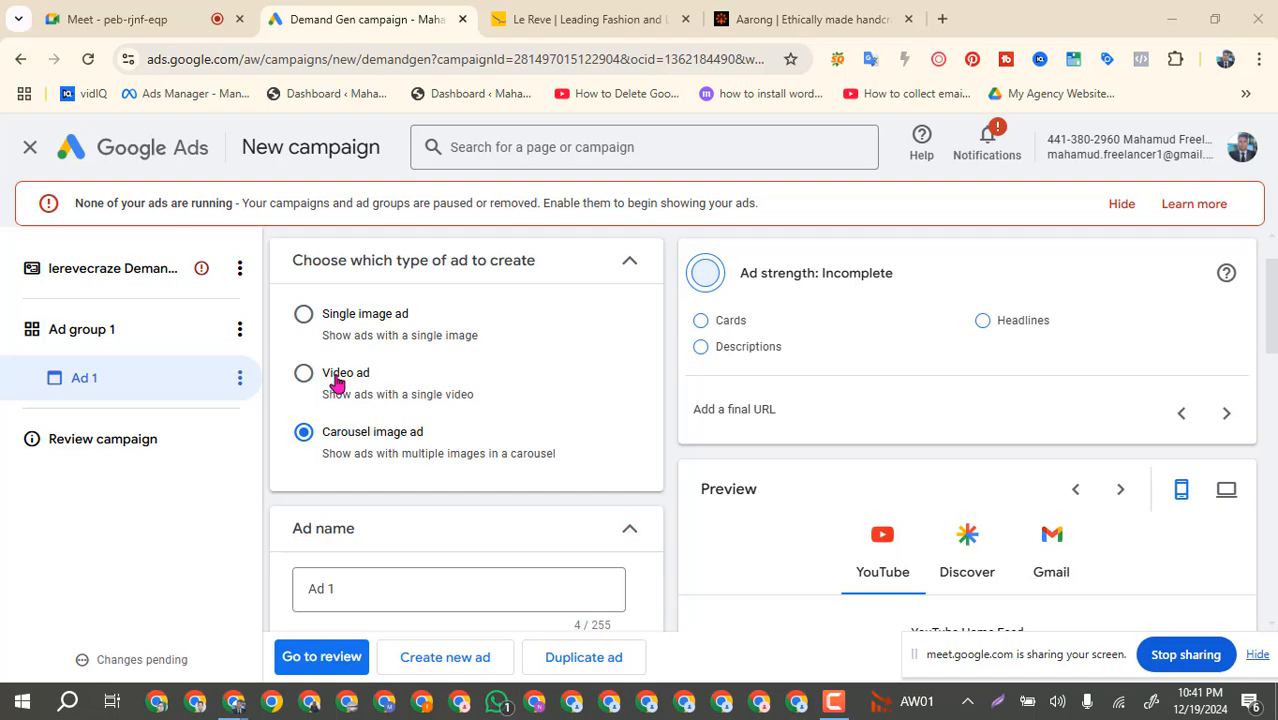
scroll(345, 395, "down", 1)
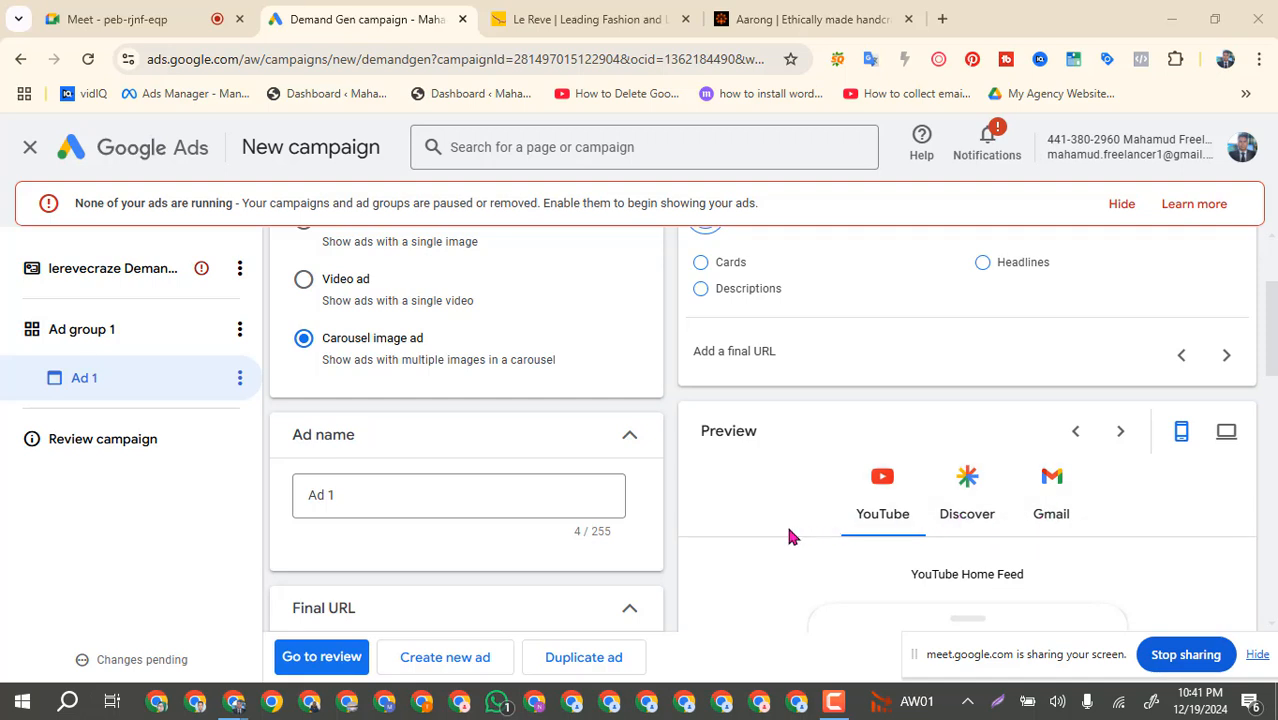
scroll(788, 537, "up", 1)
scroll(786, 537, "down", 2)
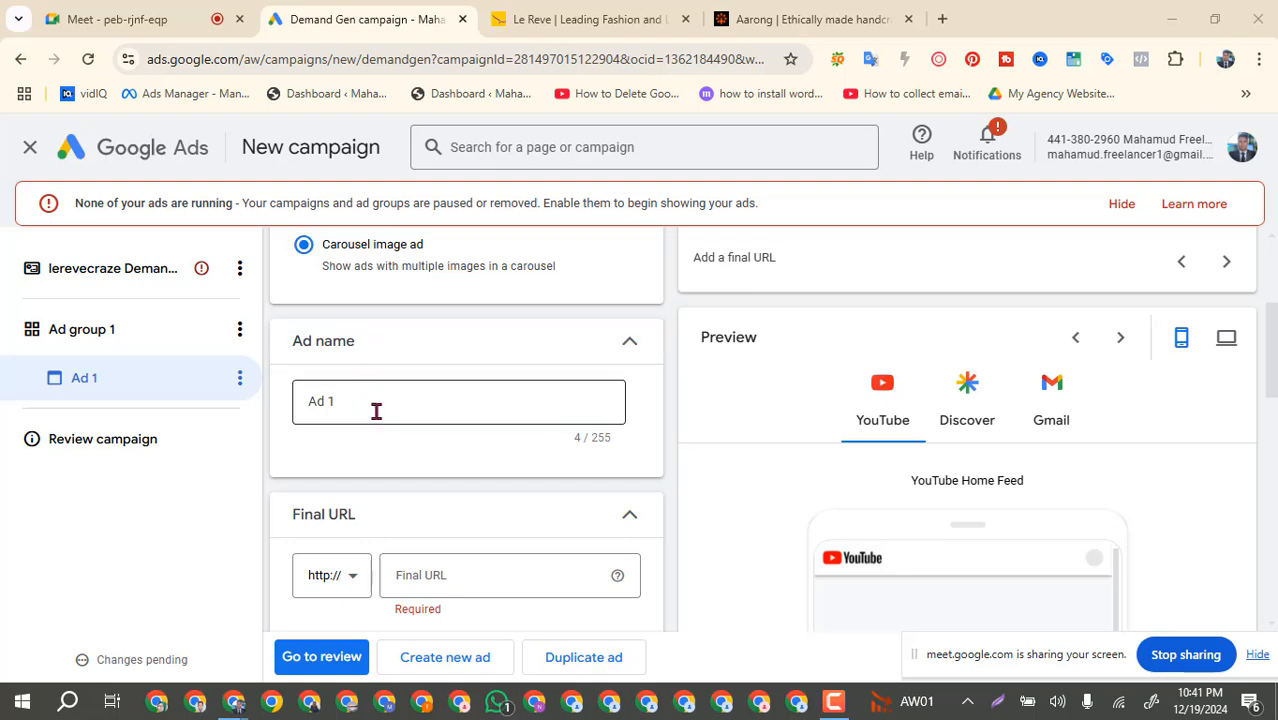
scroll(399, 522, "down", 1)
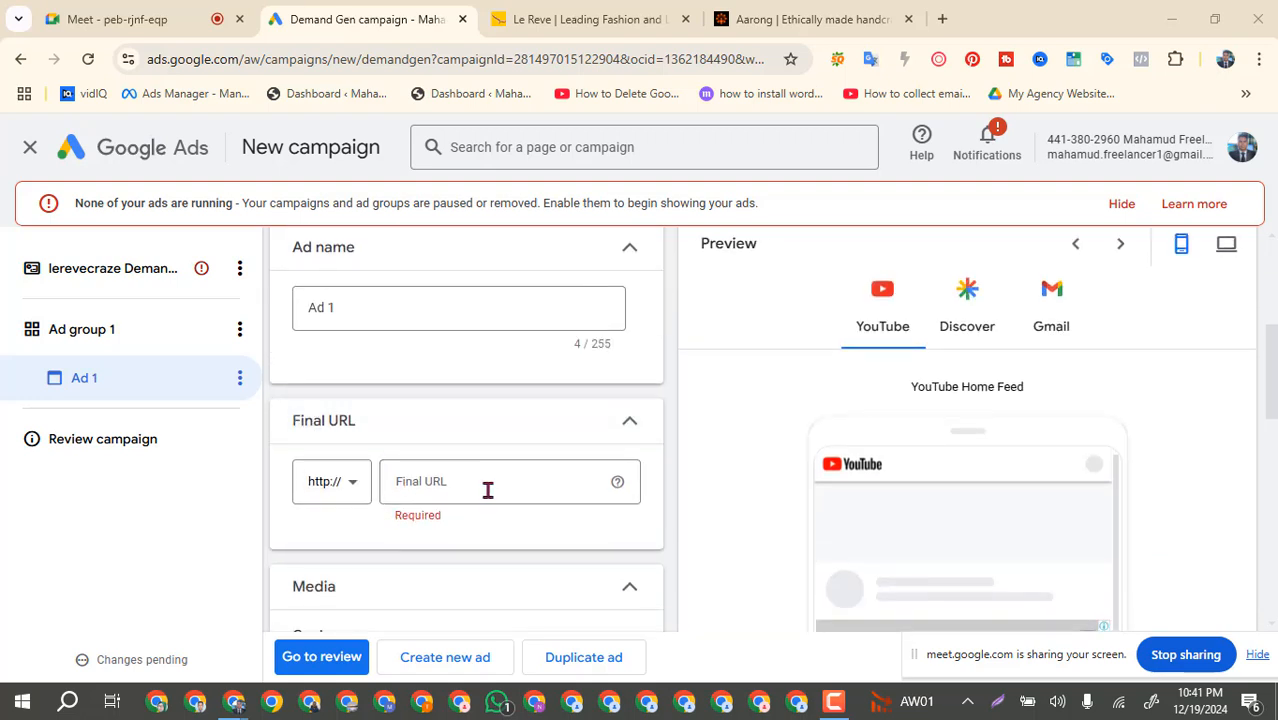
Switch to the Le Reve website, dismiss the promotional pop-up, view the Men category page and its address, and return to the ad's Final URL.
left_click(487, 490)
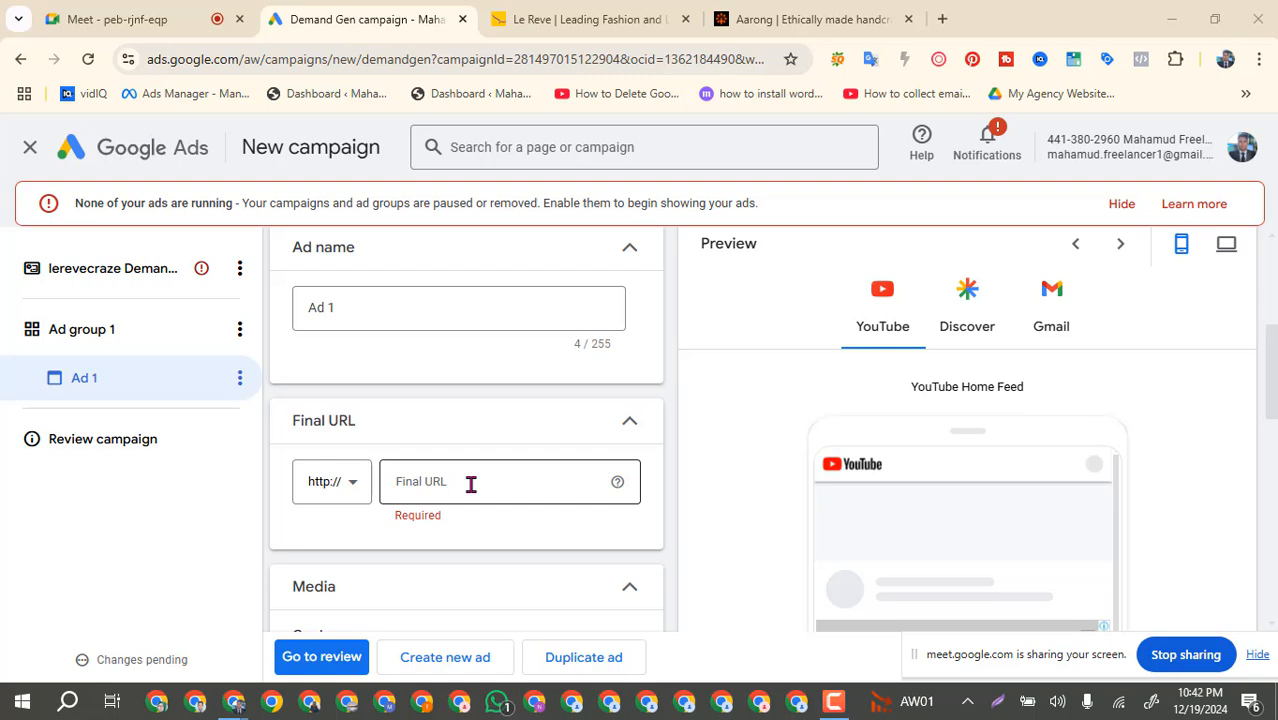
left_click(597, 20)
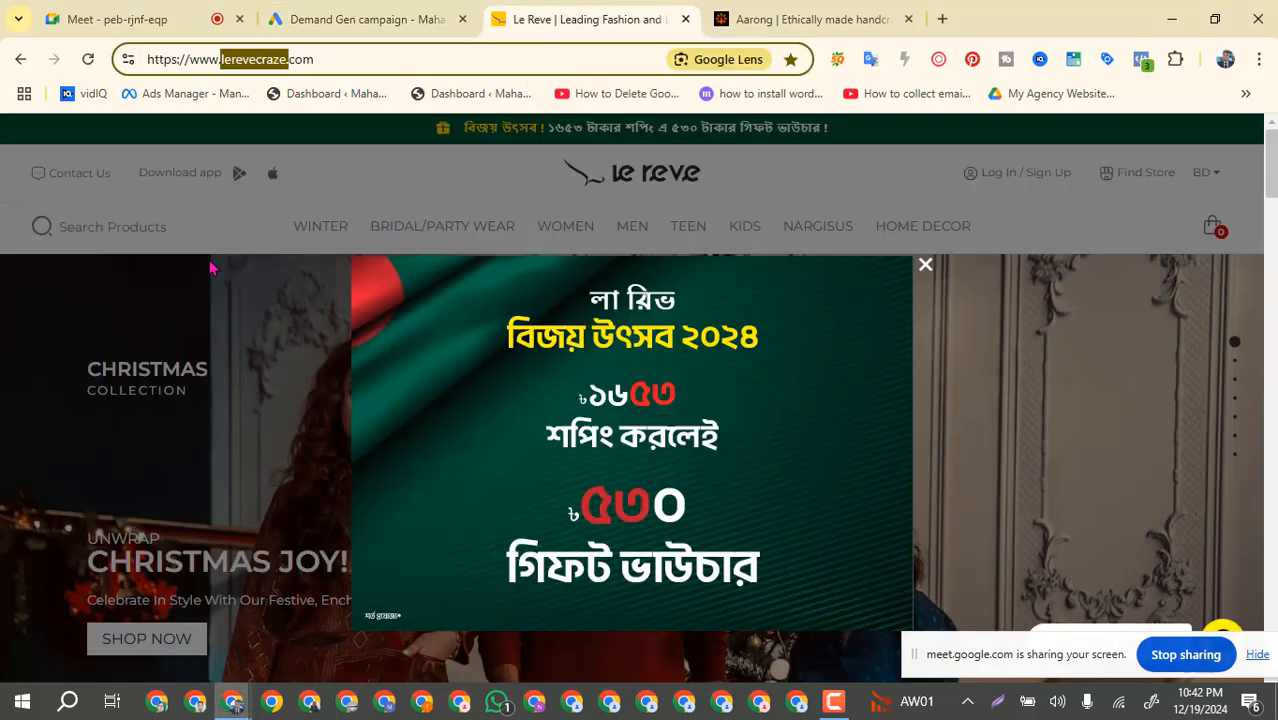
left_click(518, 172)
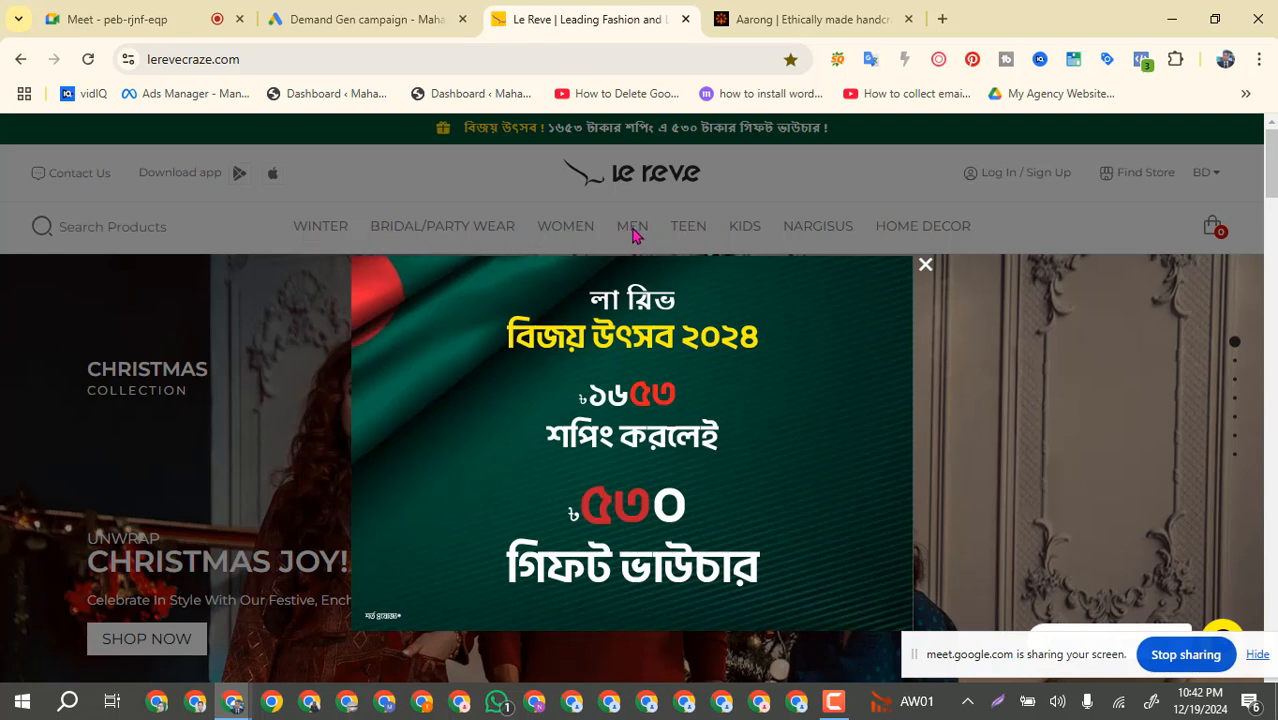
left_click(925, 264)
mouse_move(584, 238)
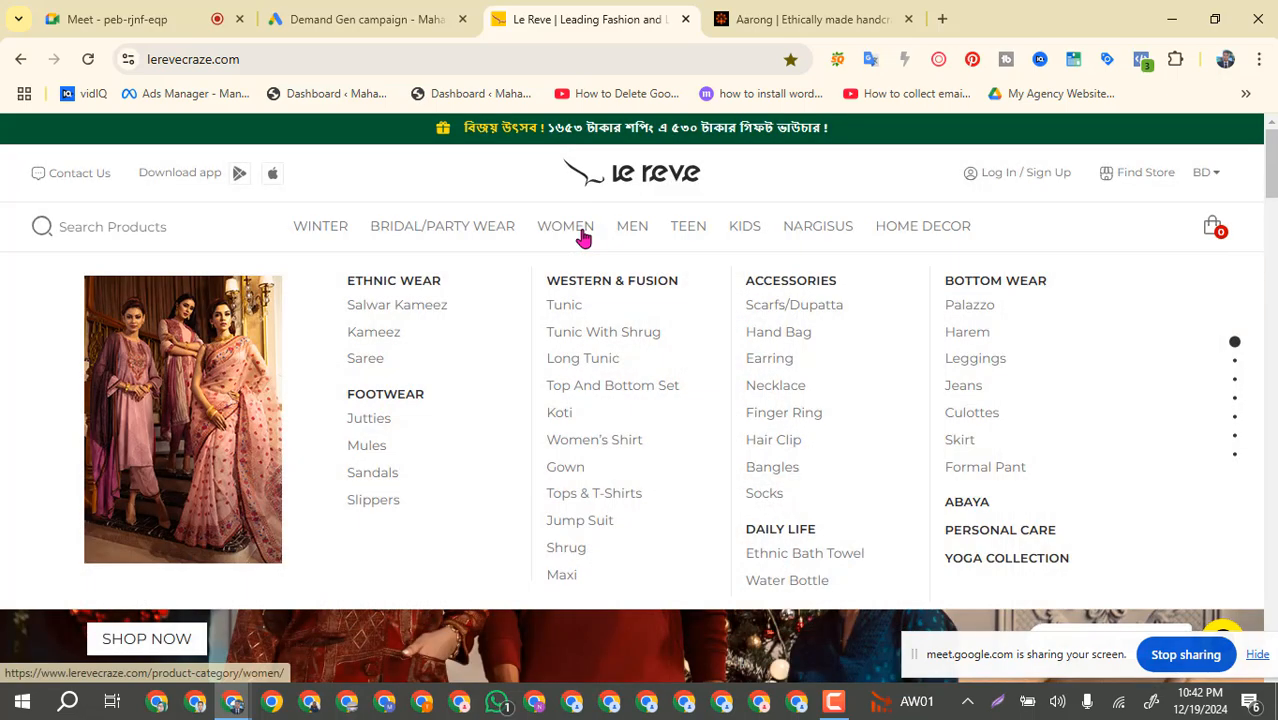
left_click(632, 237)
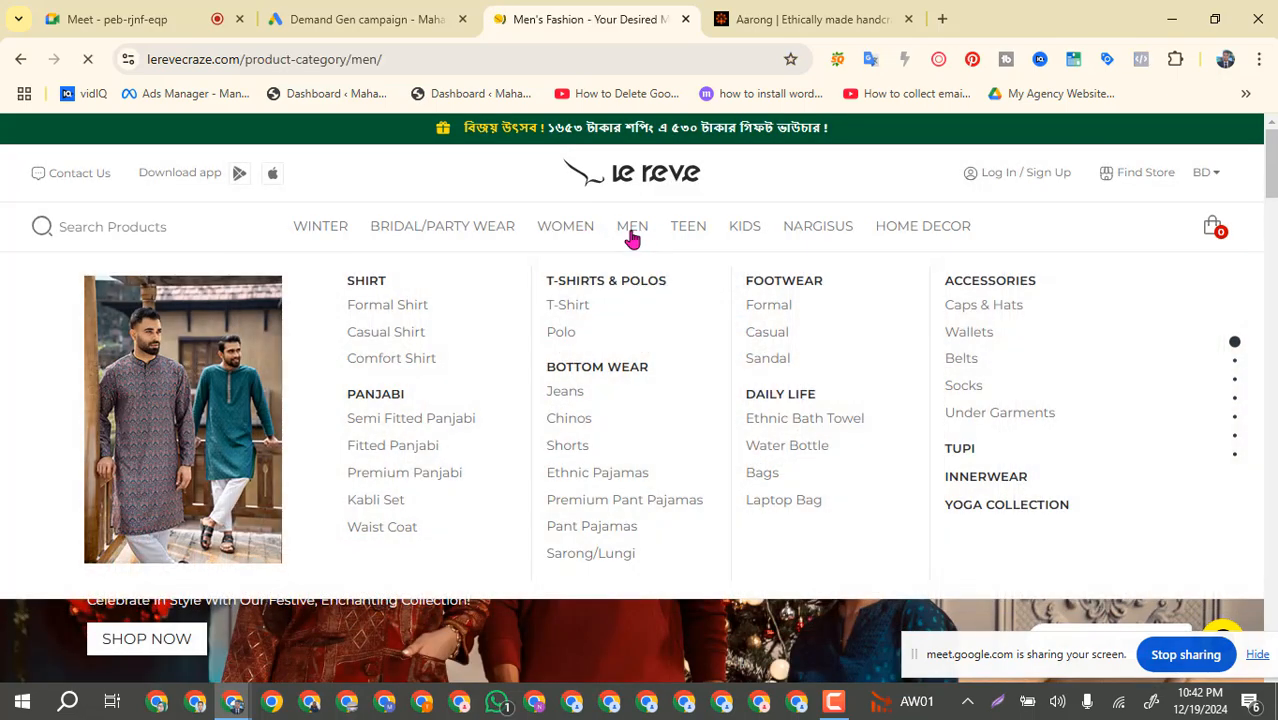
left_click(238, 59)
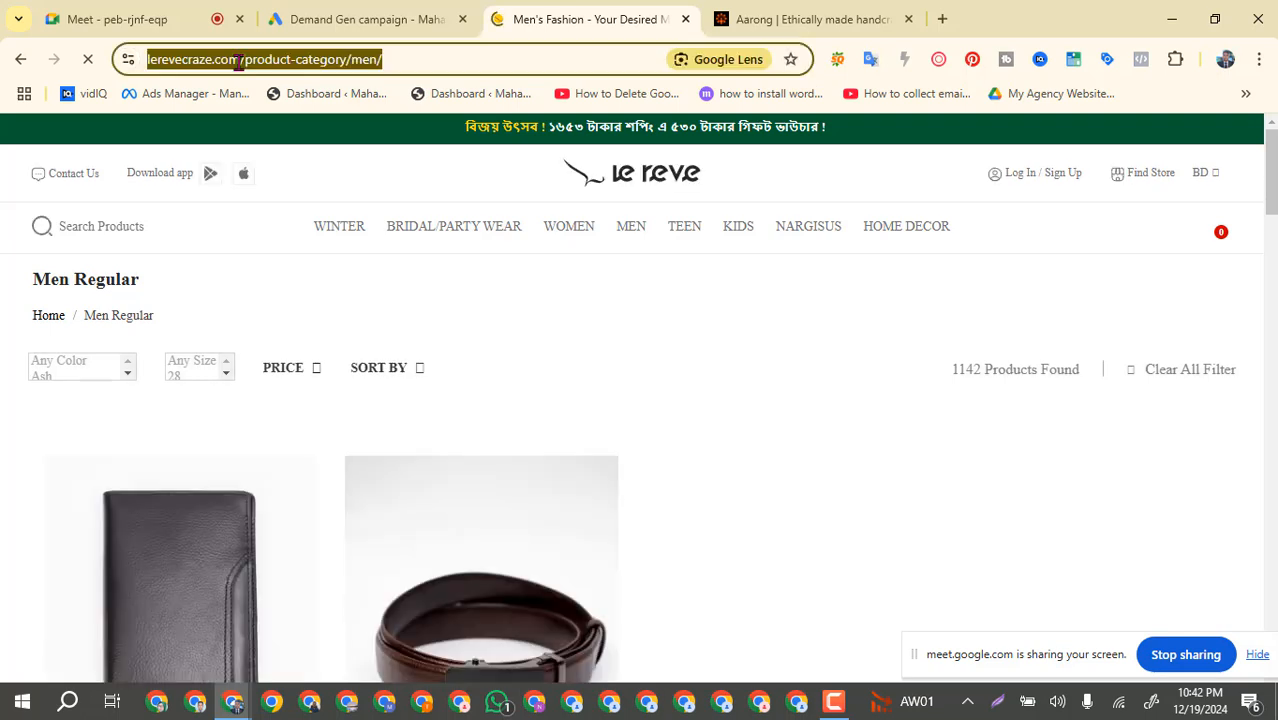
scroll(498, 285, "down", 3)
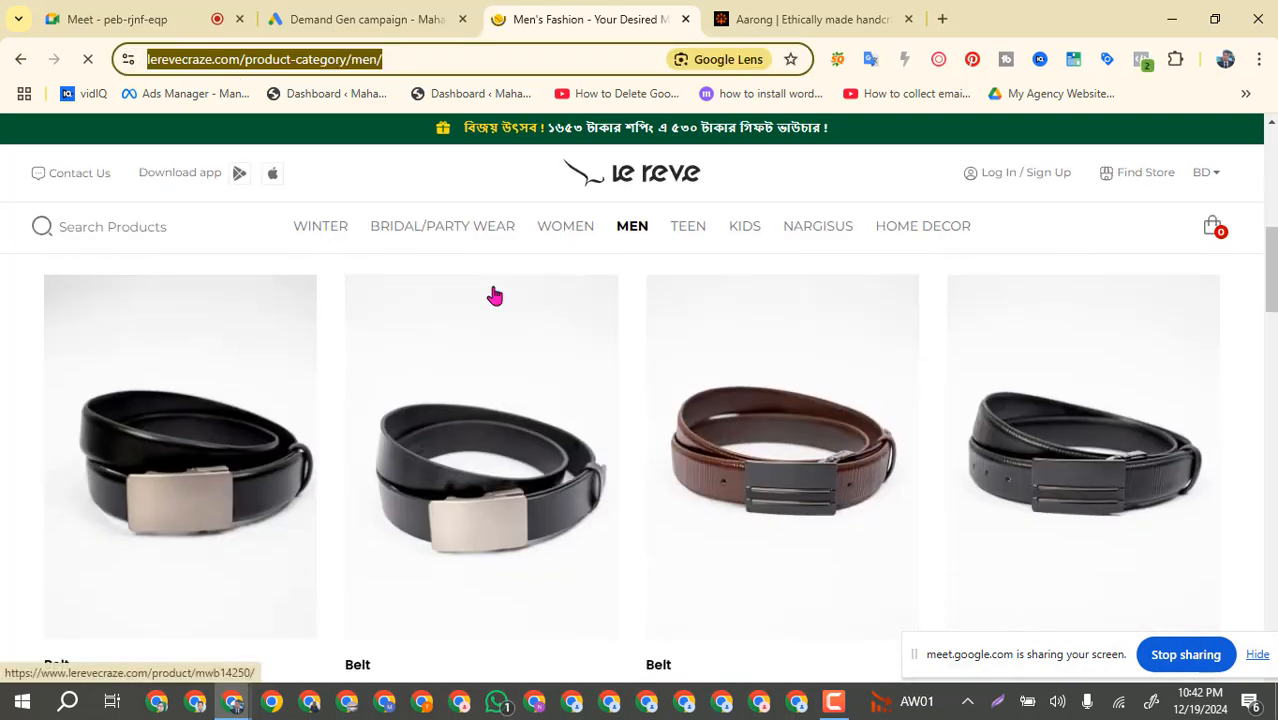
mouse_move(631, 229)
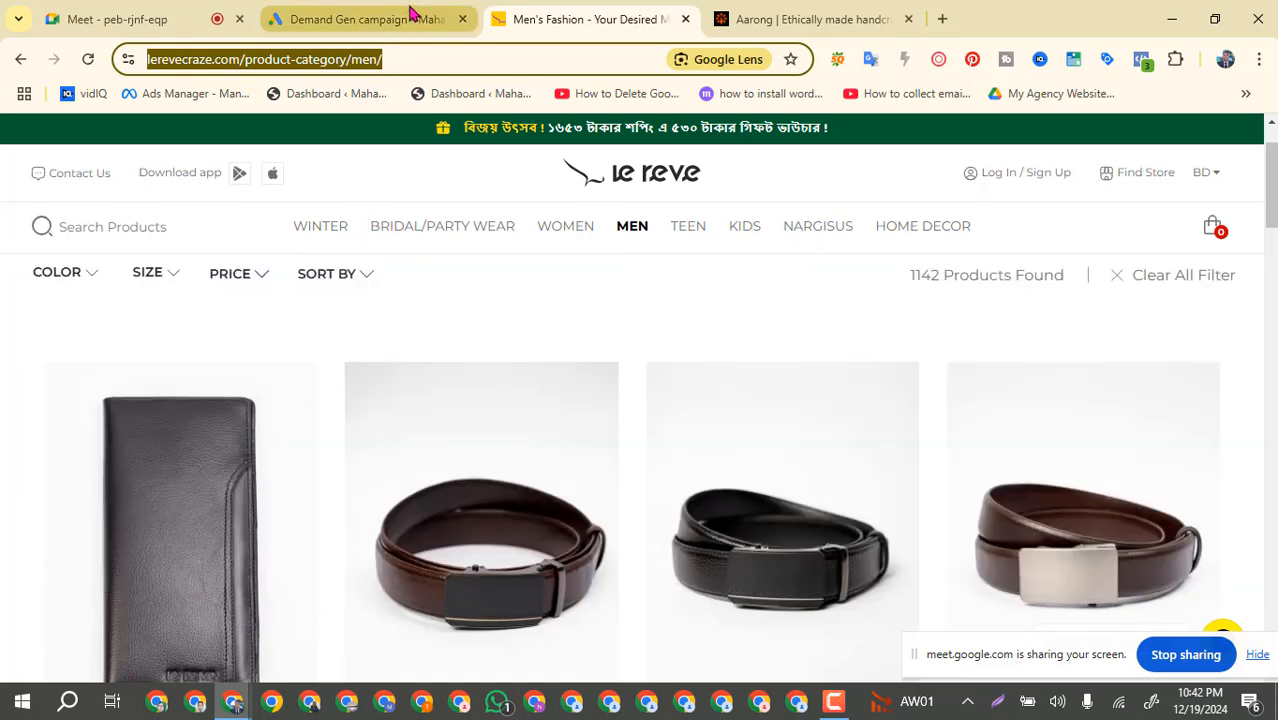
left_click(407, 16)
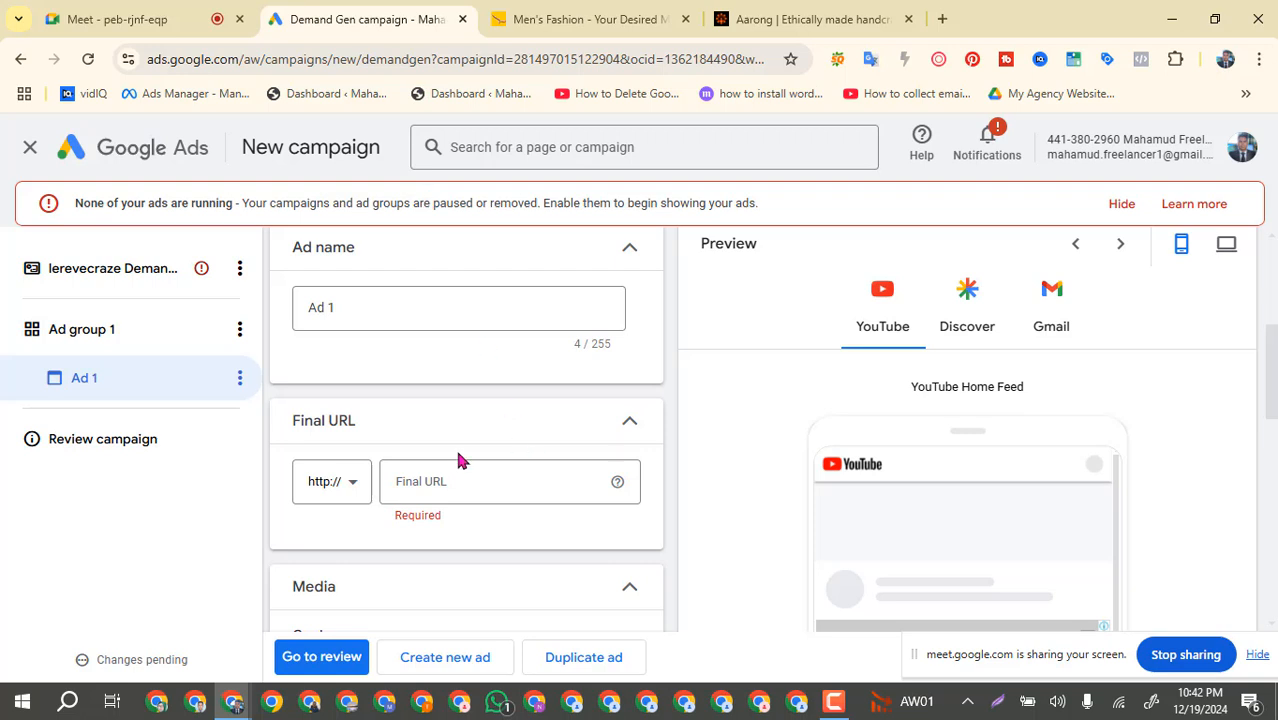
left_click(455, 484)
Check the ad strength checklist and the media requirements, and start adding a carousel card to Ad 1.
scroll(454, 484, "down", 3)
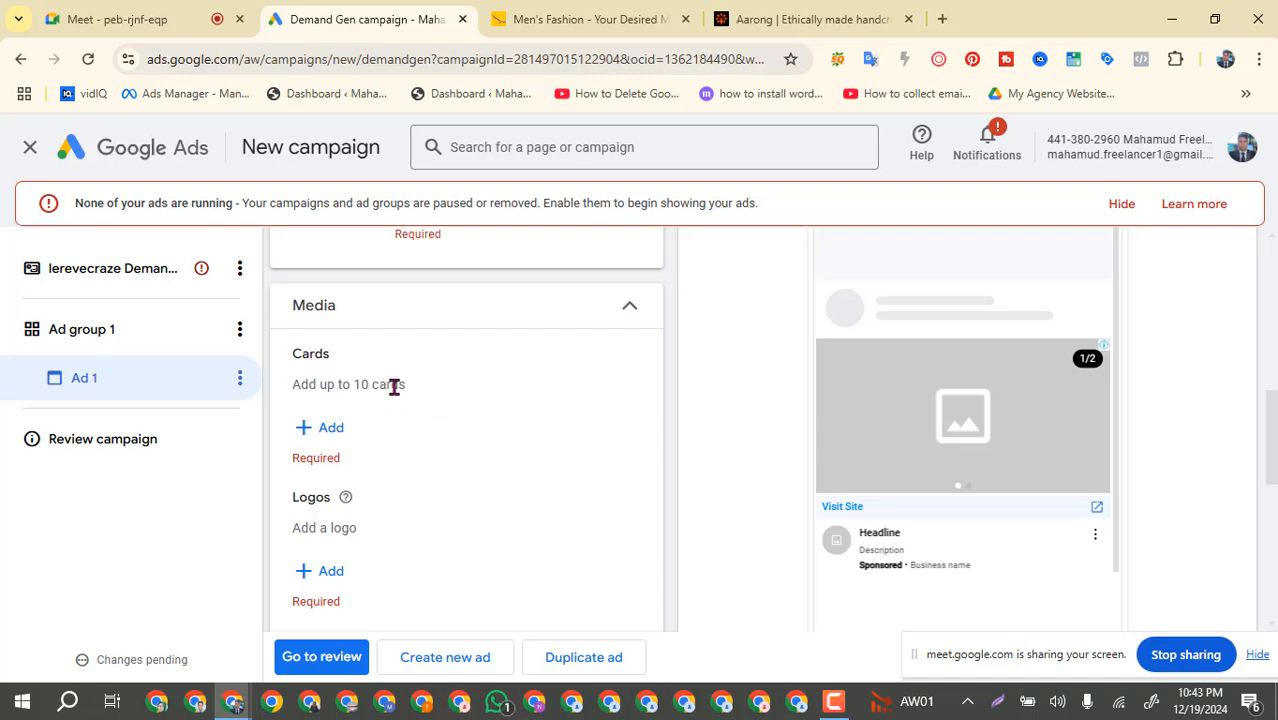
scroll(560, 420, "up", 5)
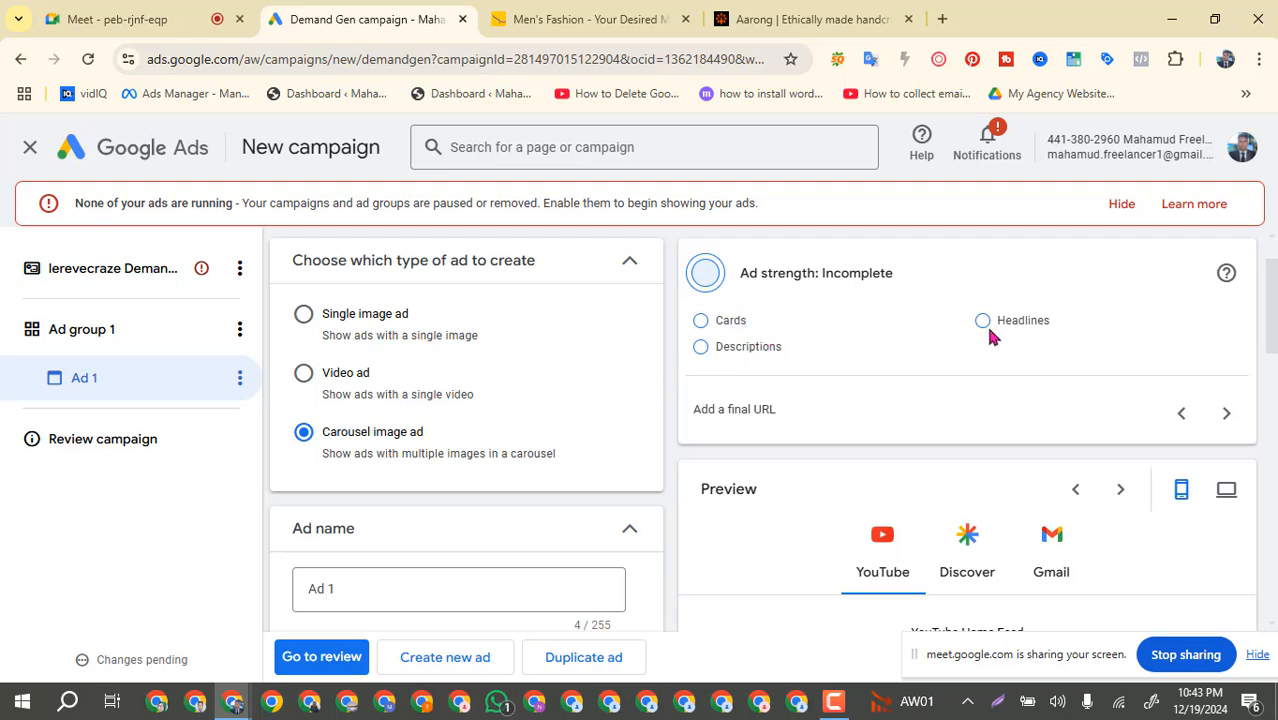
scroll(456, 522, "down", 5)
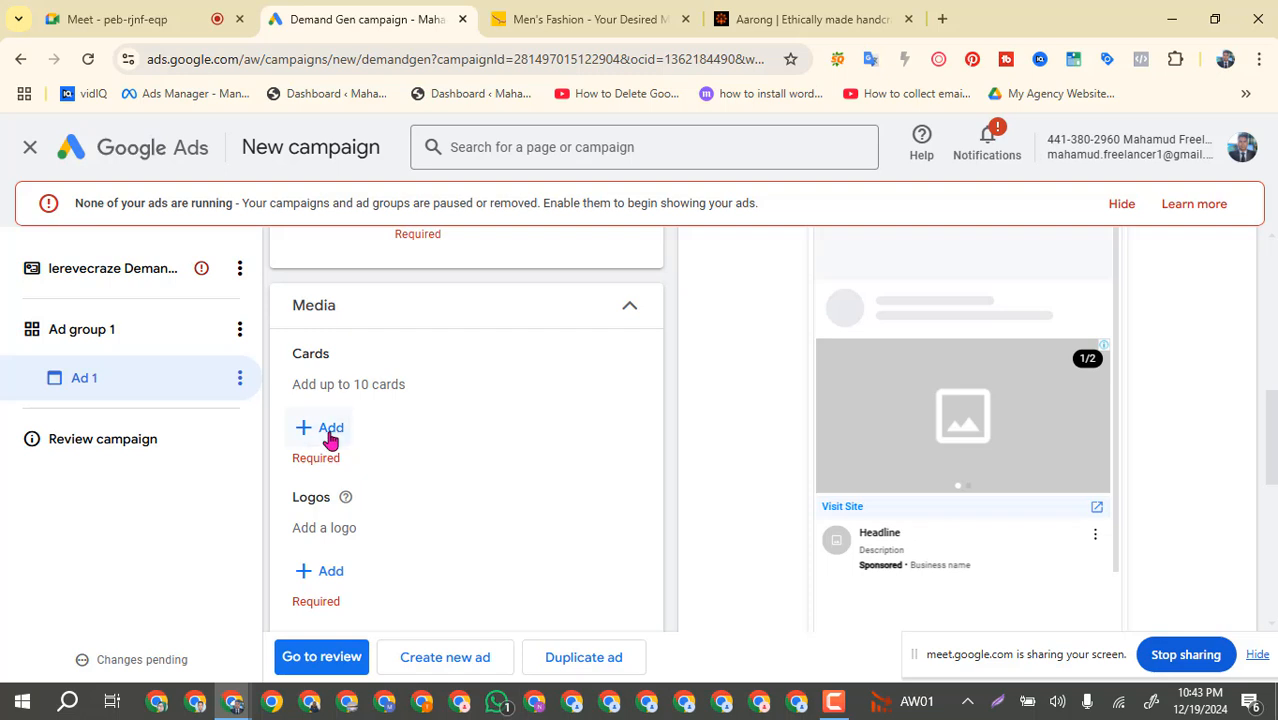
left_click(328, 430)
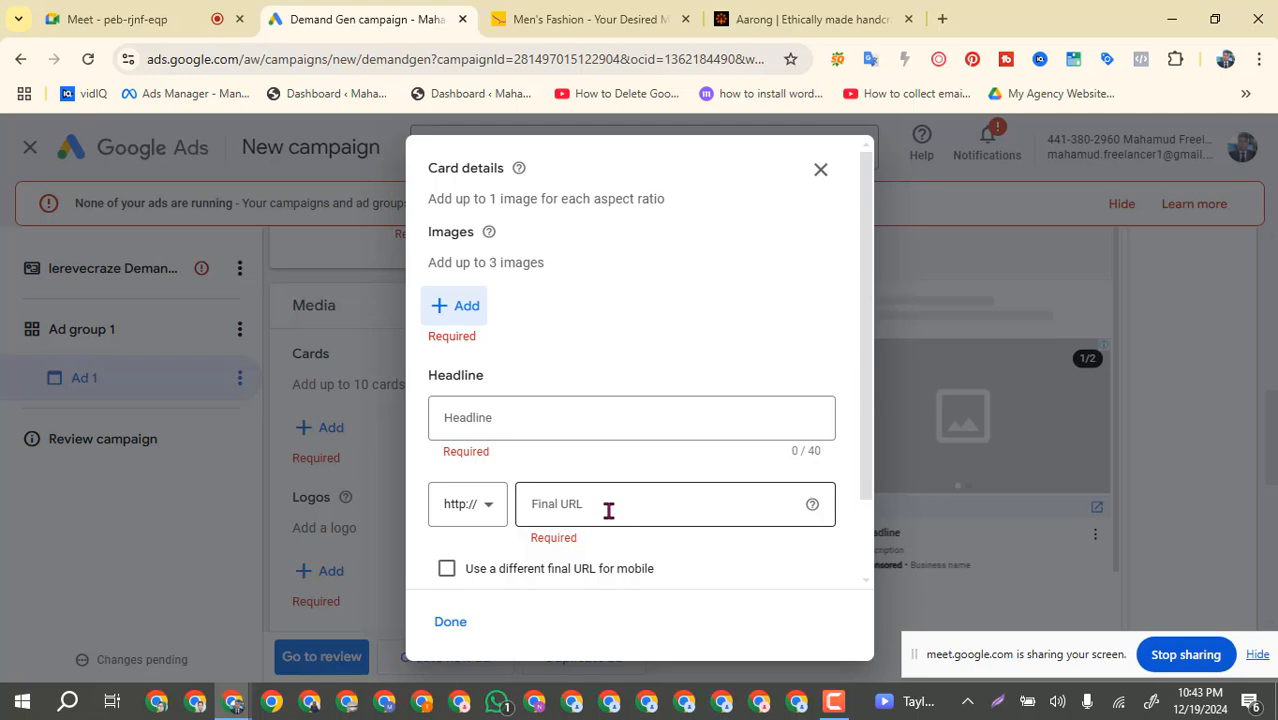
Browse the Le Reve website's men's products, open the Formal Shirt category as a card landing-page example, and return to the card details.
left_click(565, 19)
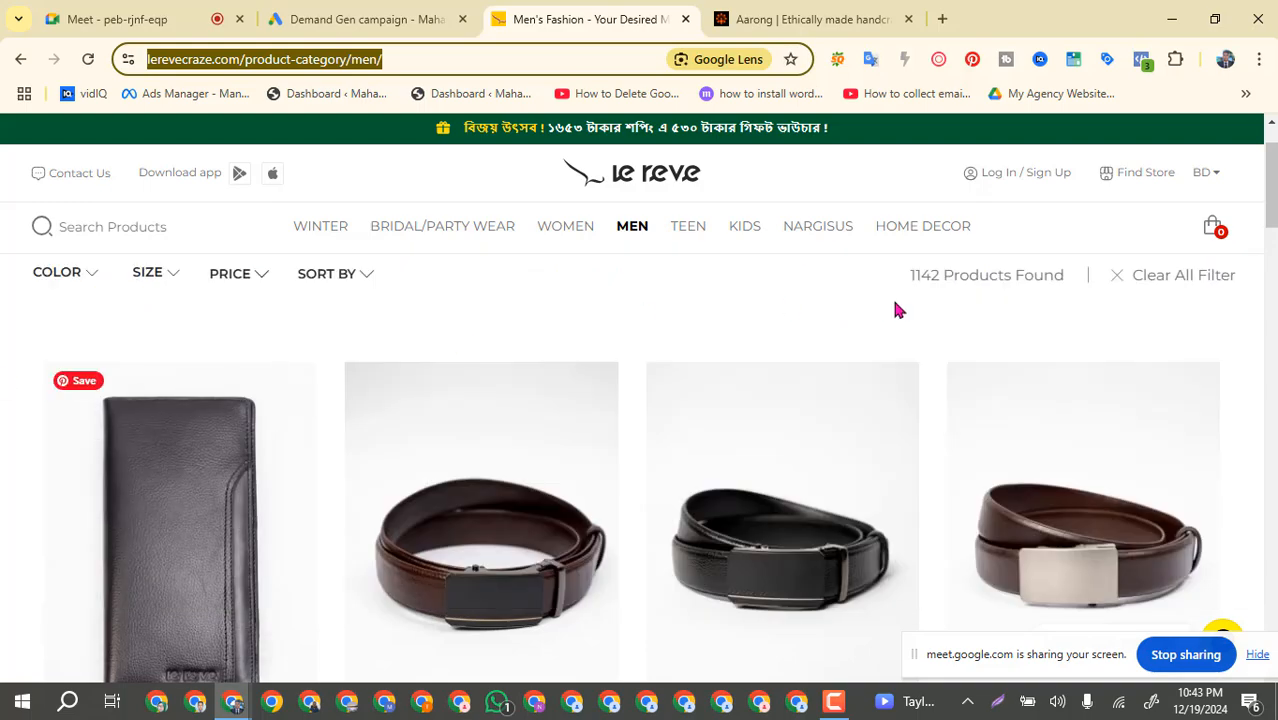
scroll(422, 412, "down", 6)
scroll(428, 409, "up", 7)
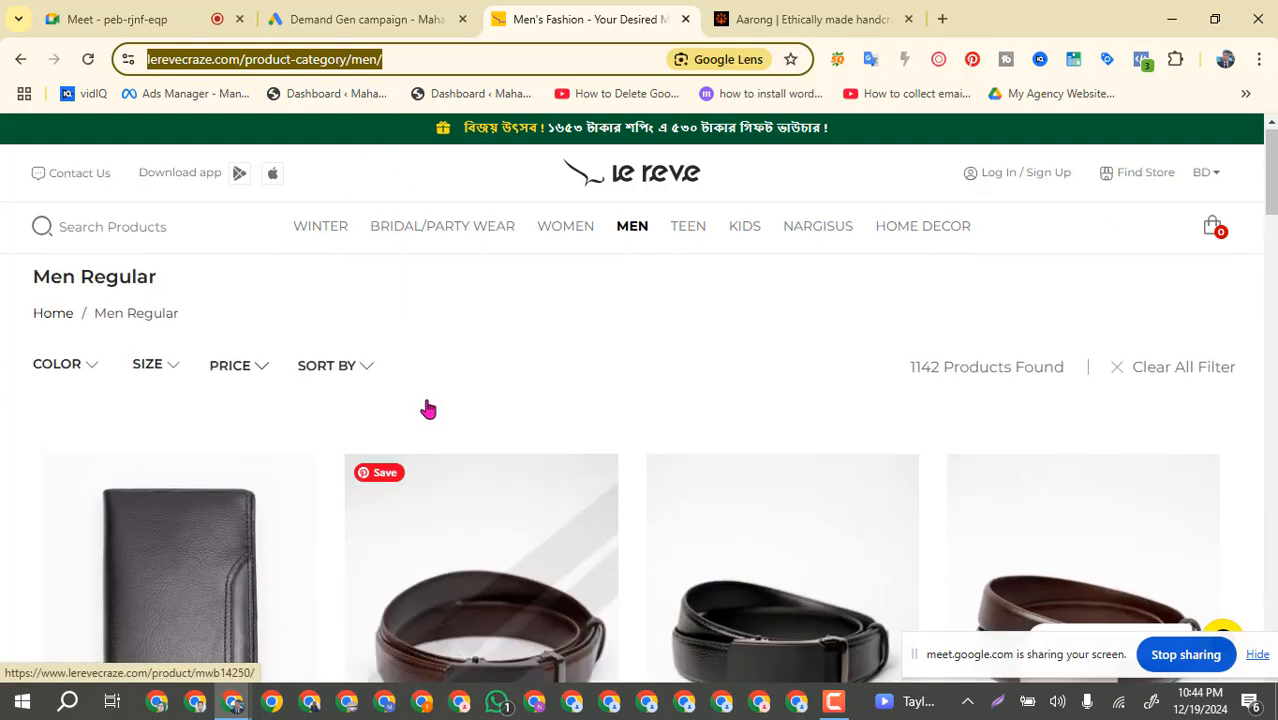
mouse_move(470, 226)
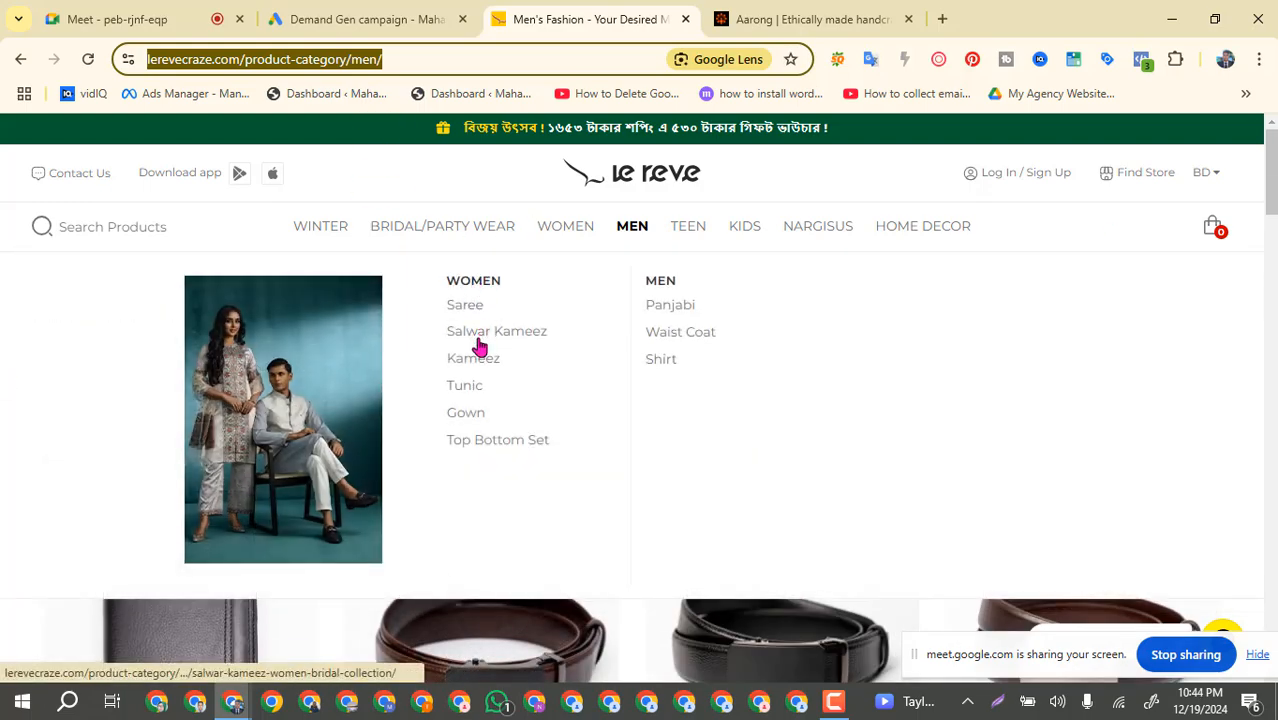
mouse_move(627, 250)
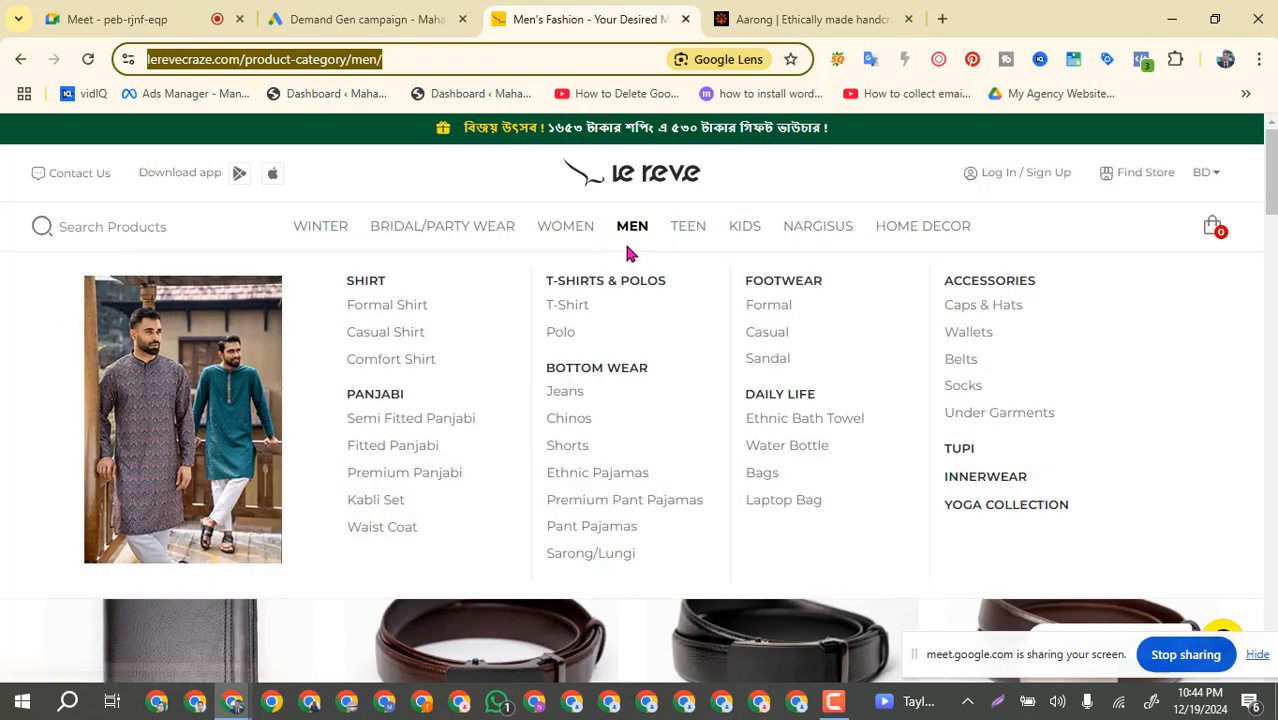
left_click(410, 308)
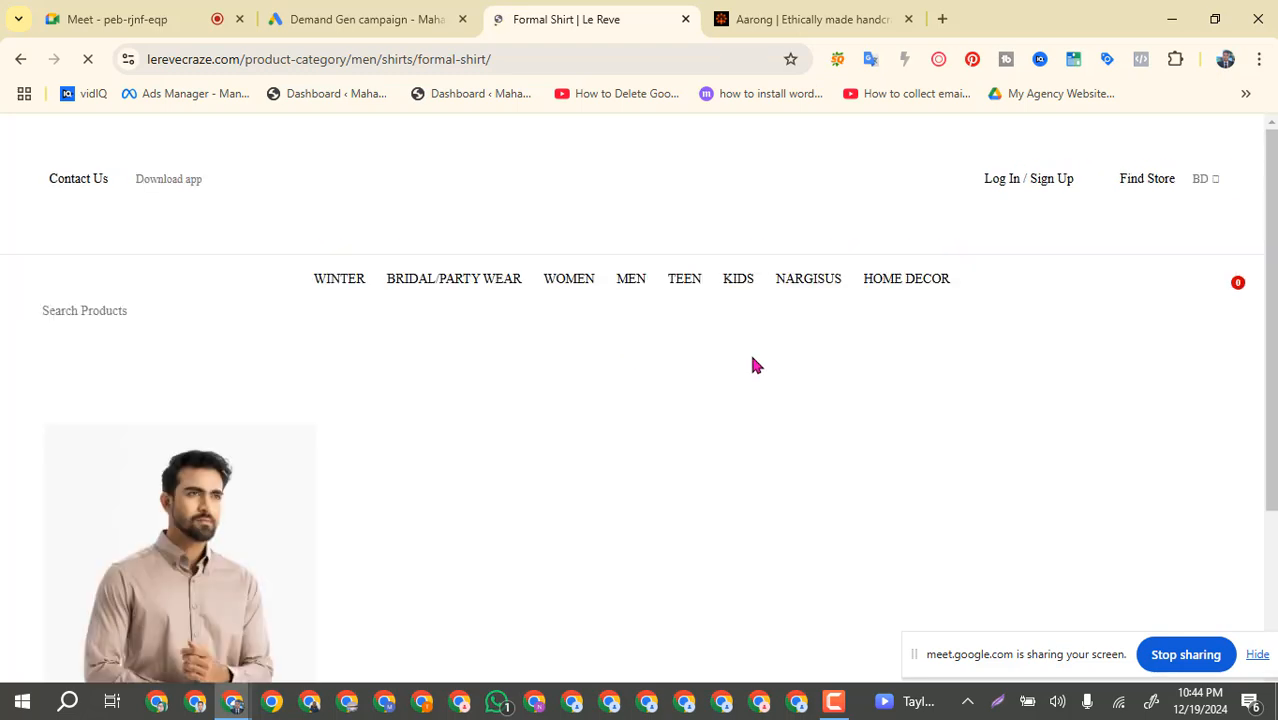
scroll(743, 370, "down", 2)
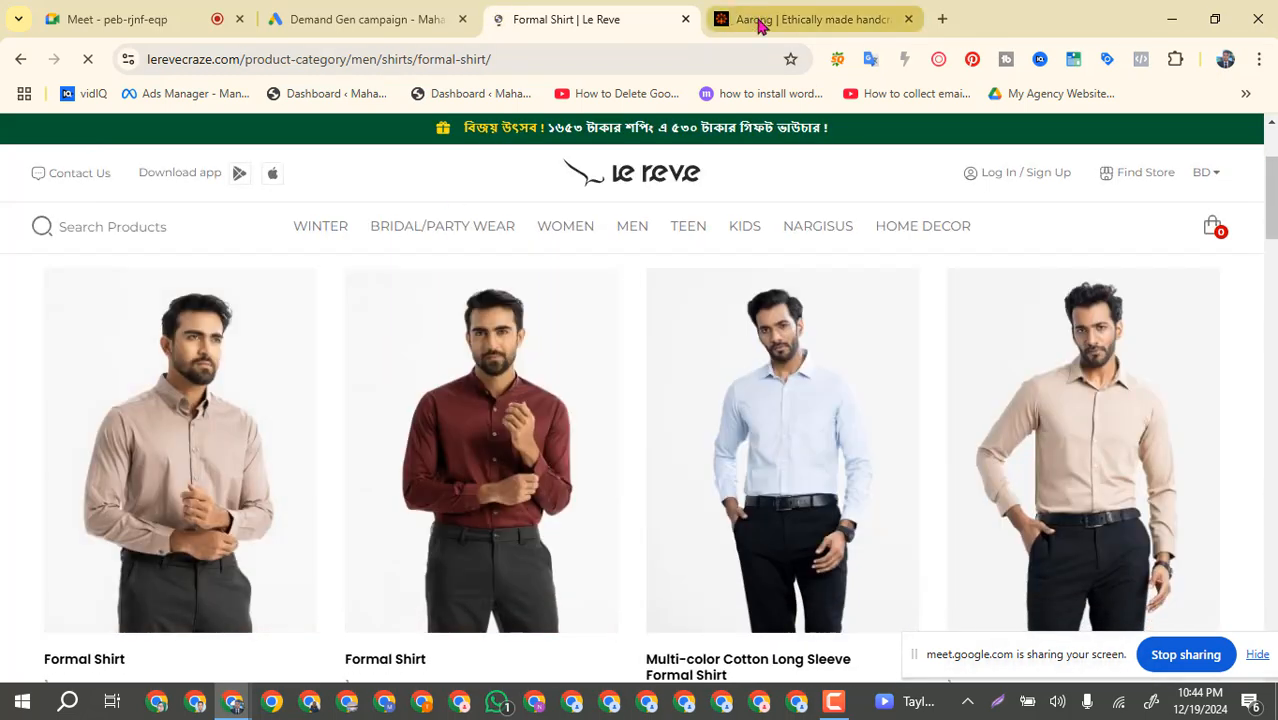
left_click(396, 20)
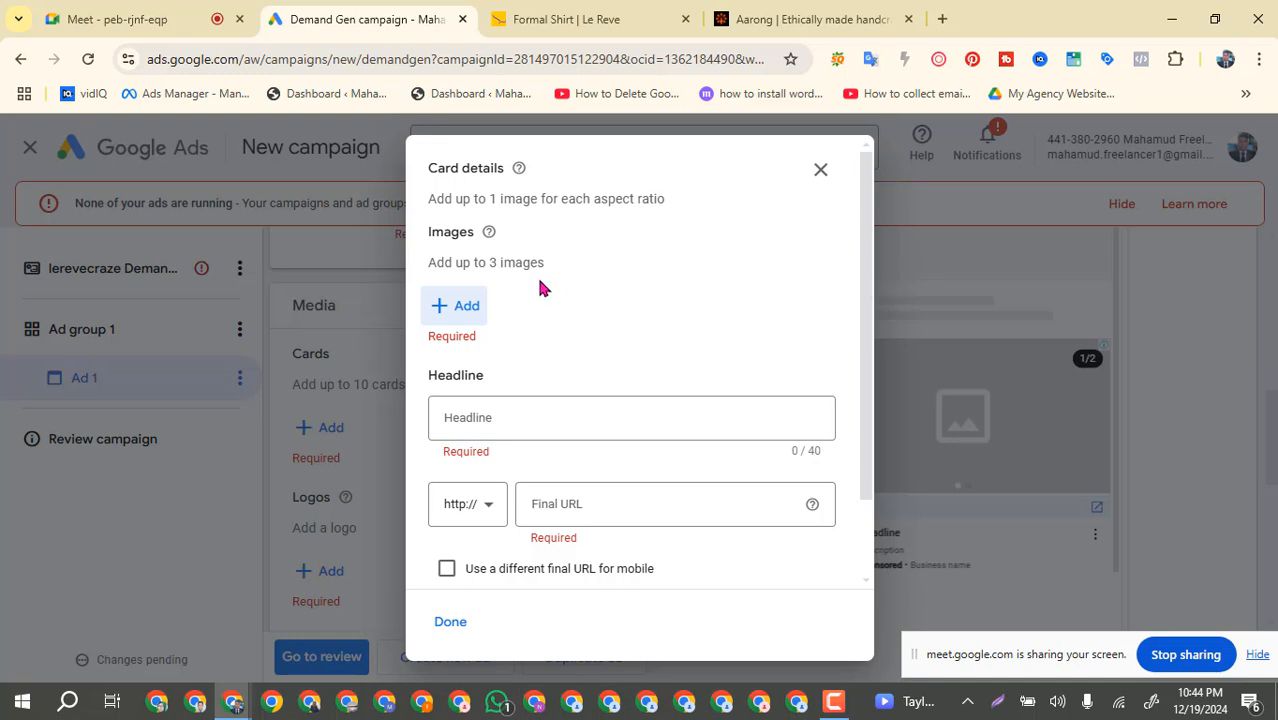
Start adding images to the carousel card and review the suggested, website or social, upload and free stock image sources.
left_click(456, 315)
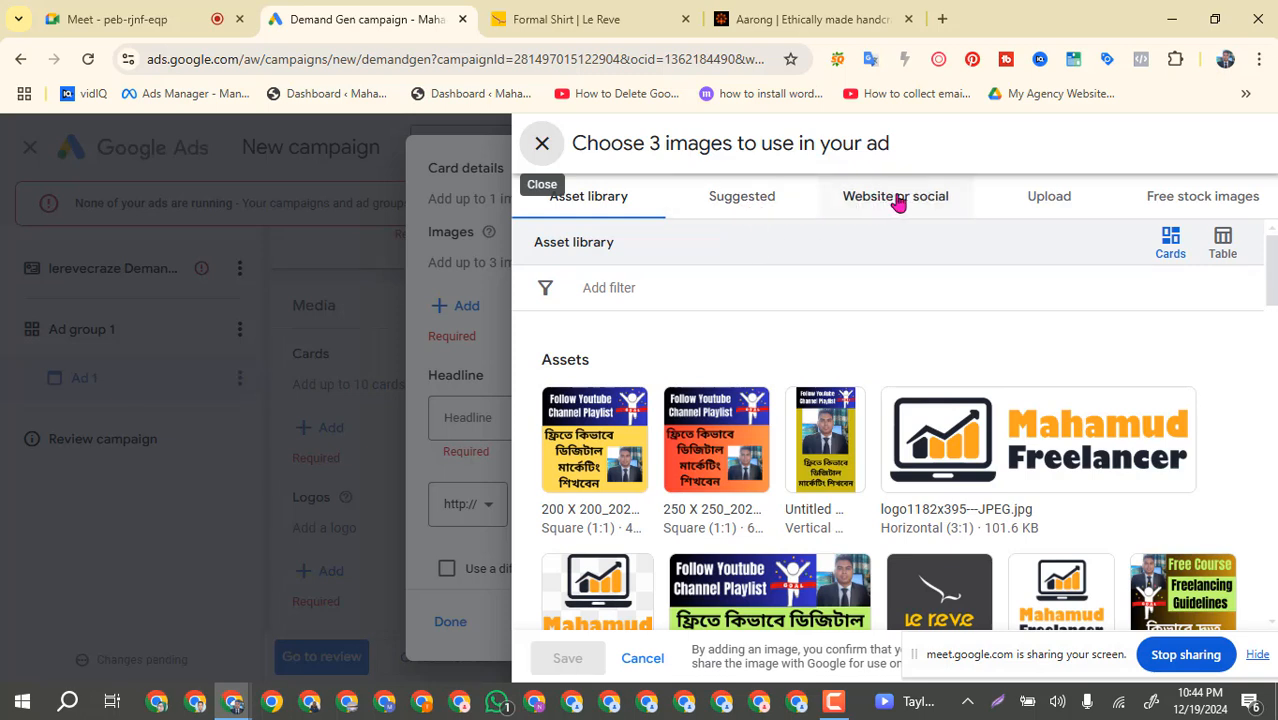
left_click(750, 206)
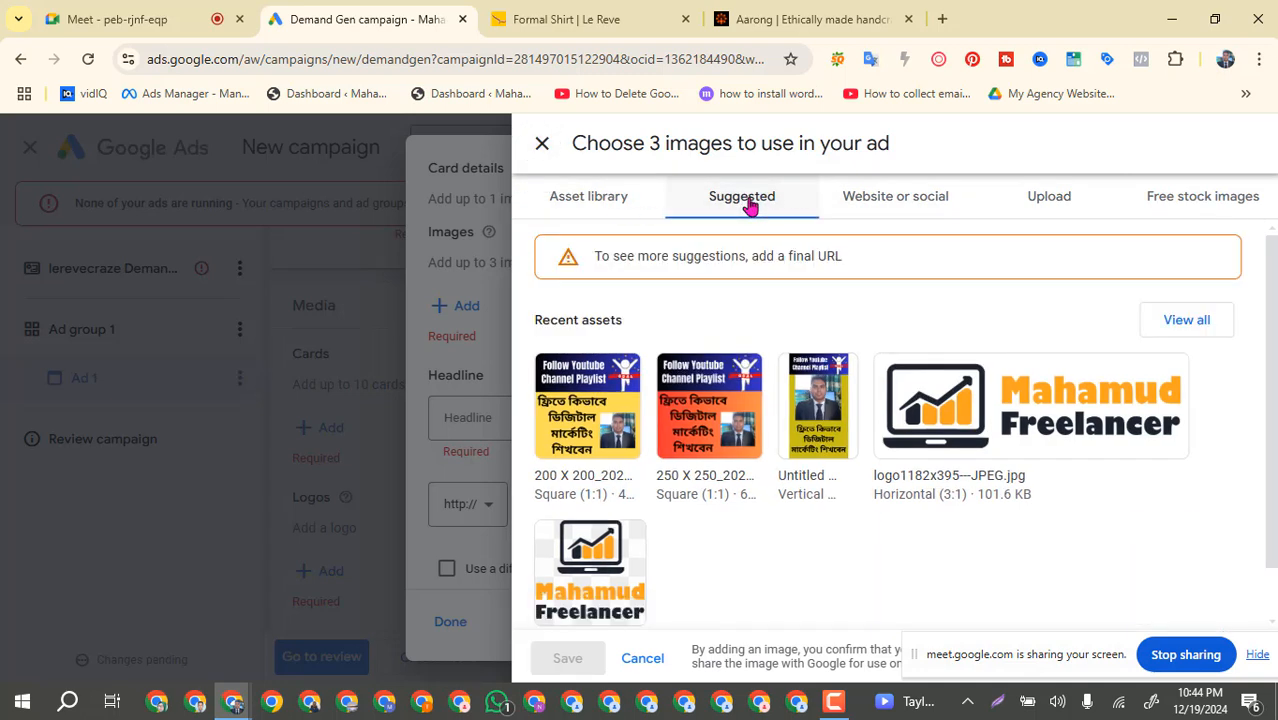
left_click(871, 201)
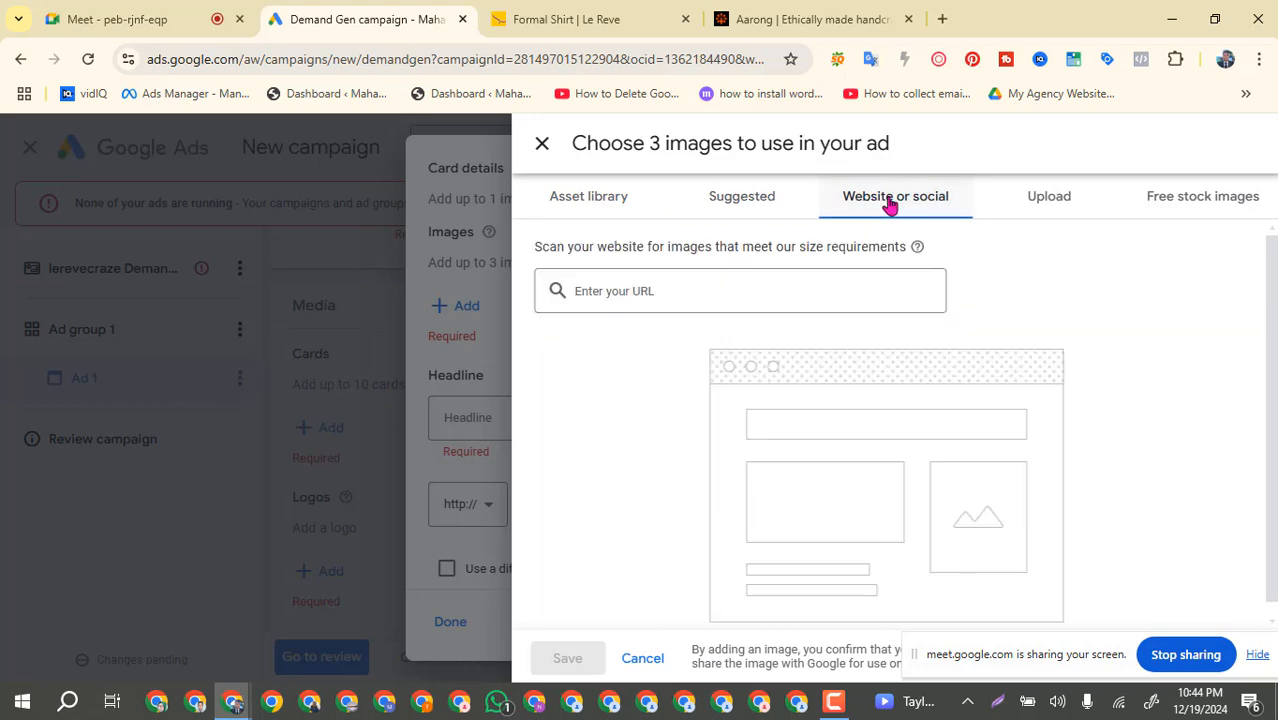
left_click(1051, 199)
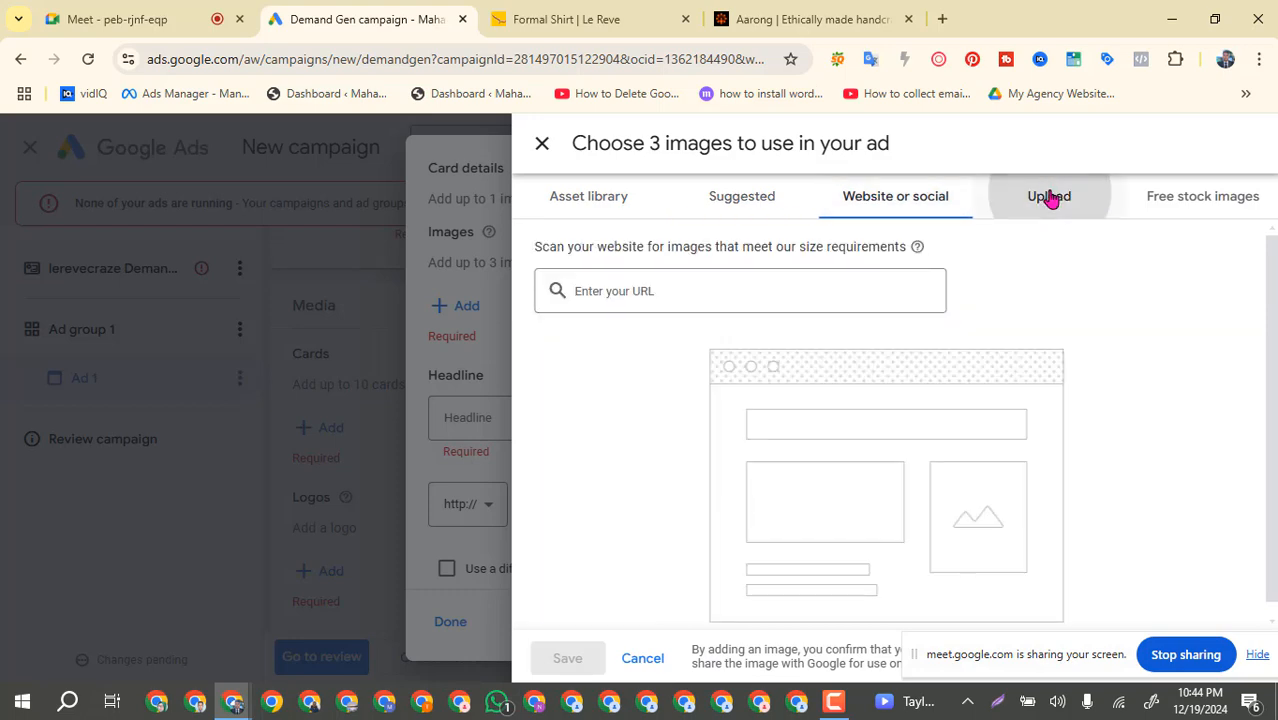
left_click(1180, 199)
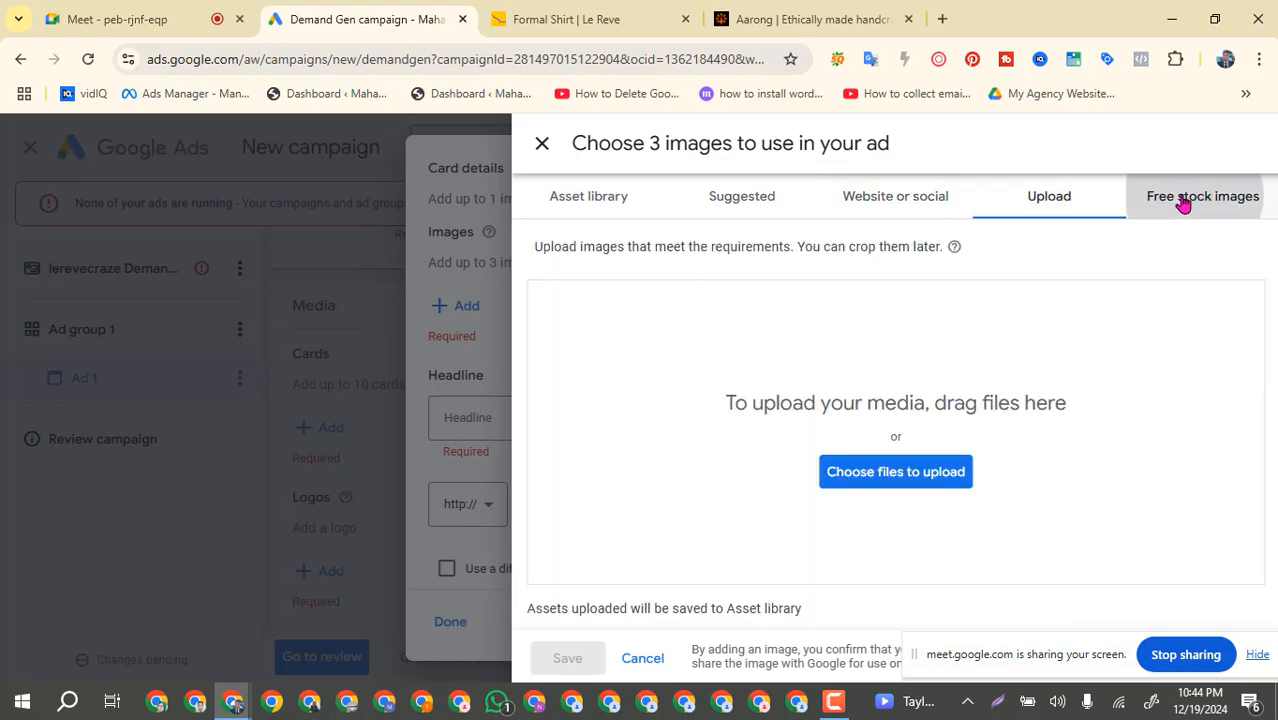
left_click(1050, 200)
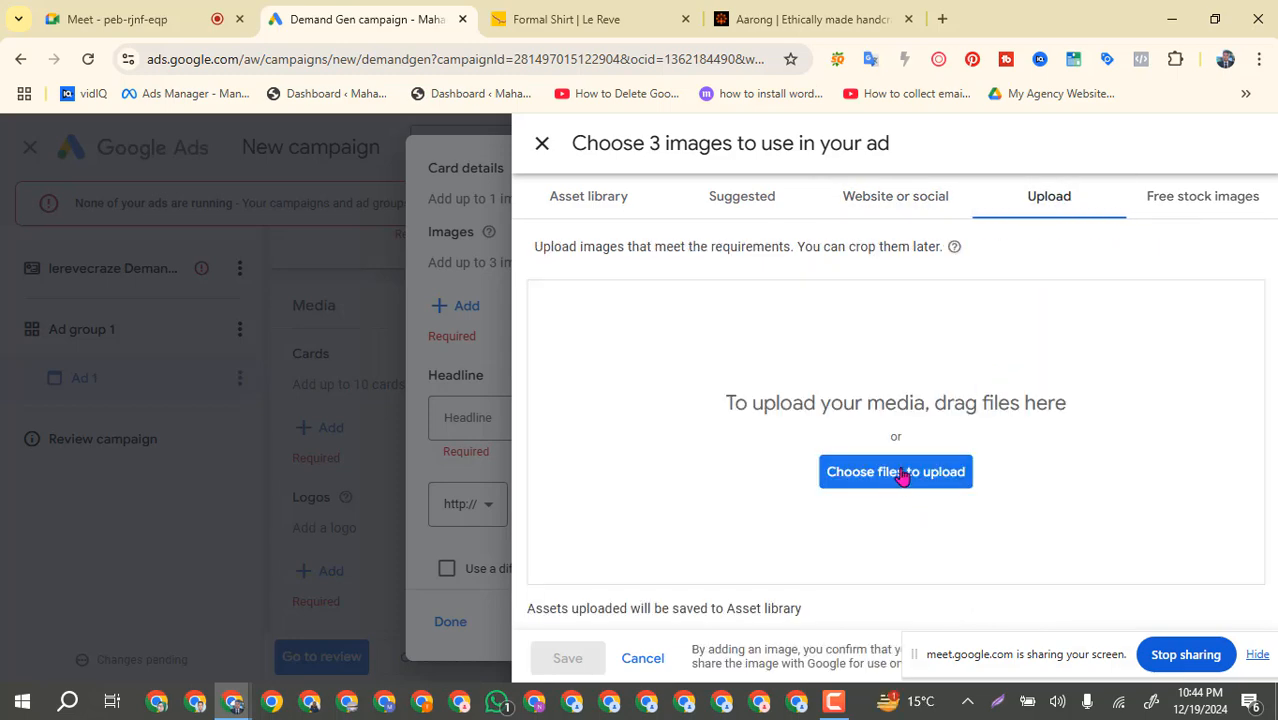
Browse the asset library from start to end for images suitable for the carousel card.
left_click(584, 205)
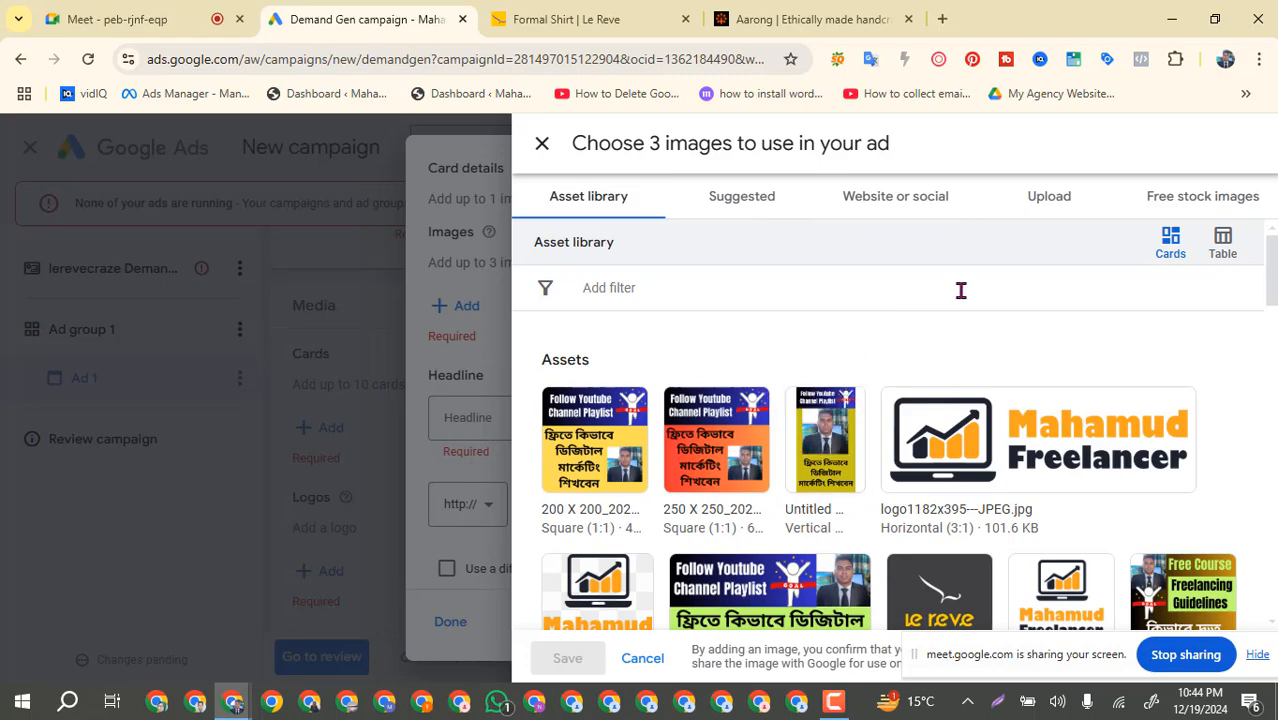
scroll(960, 290, "down", 10)
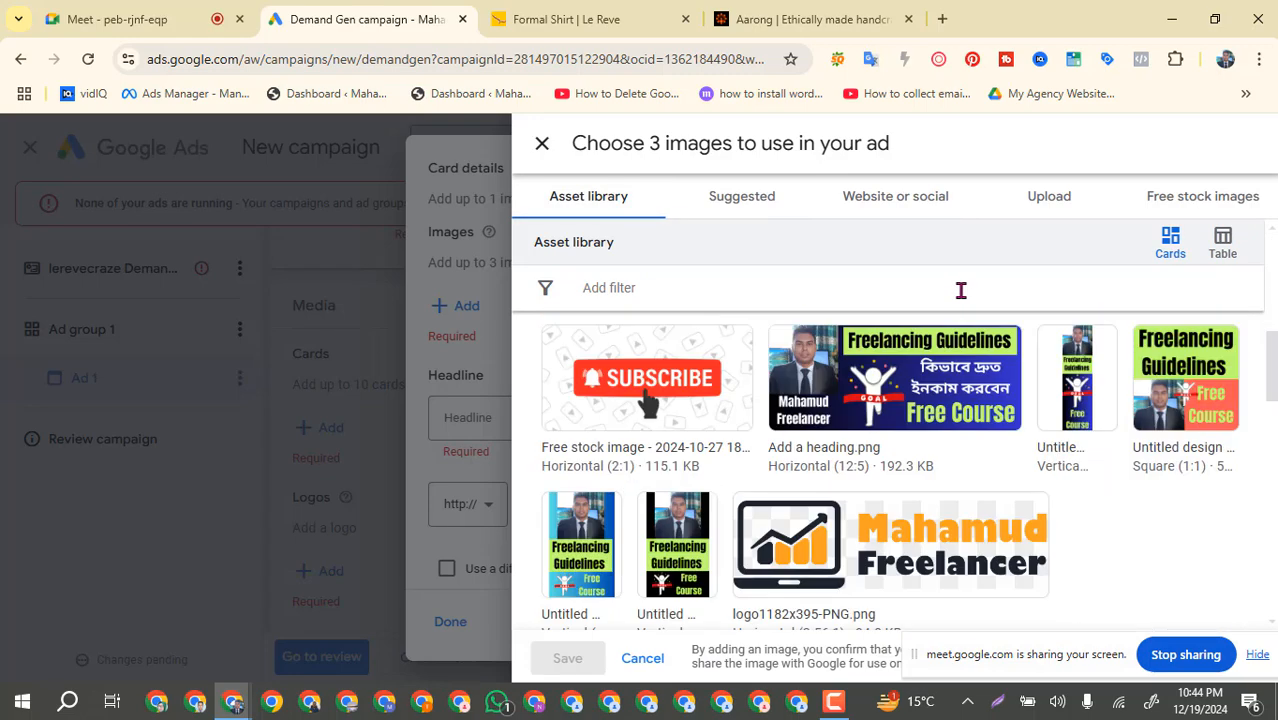
scroll(876, 428, "down", 2)
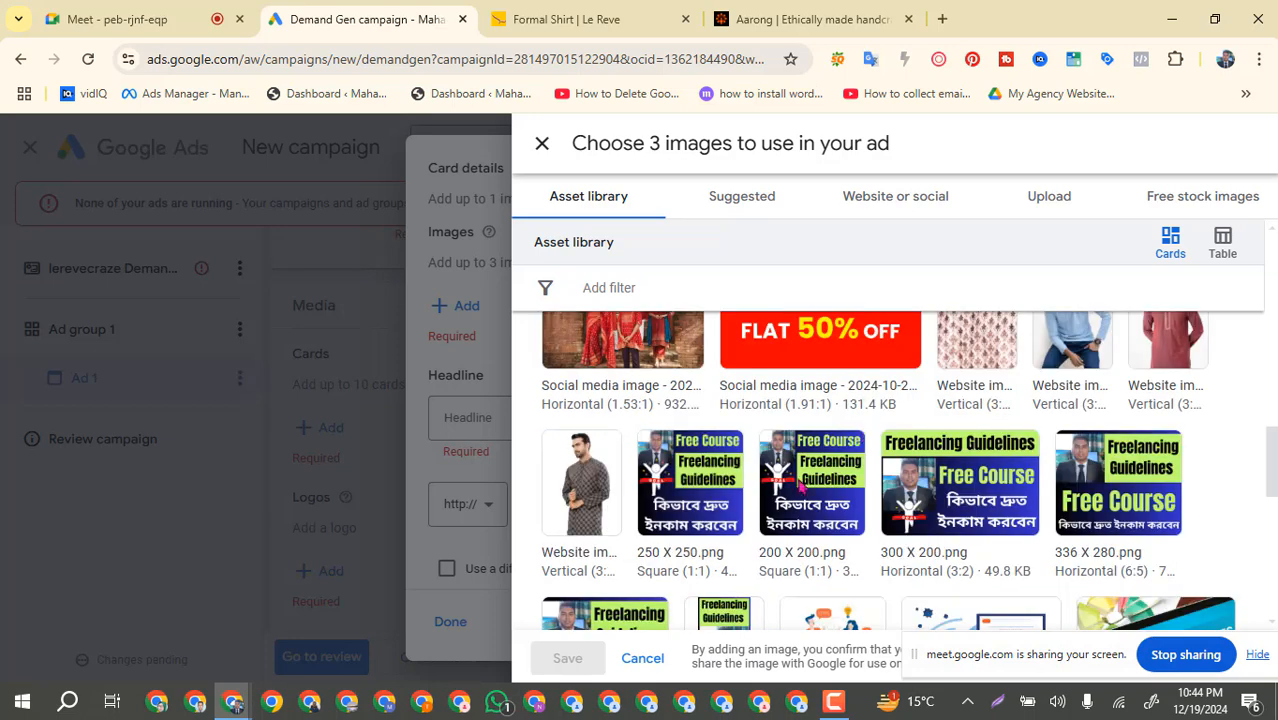
scroll(972, 432, "down", 5)
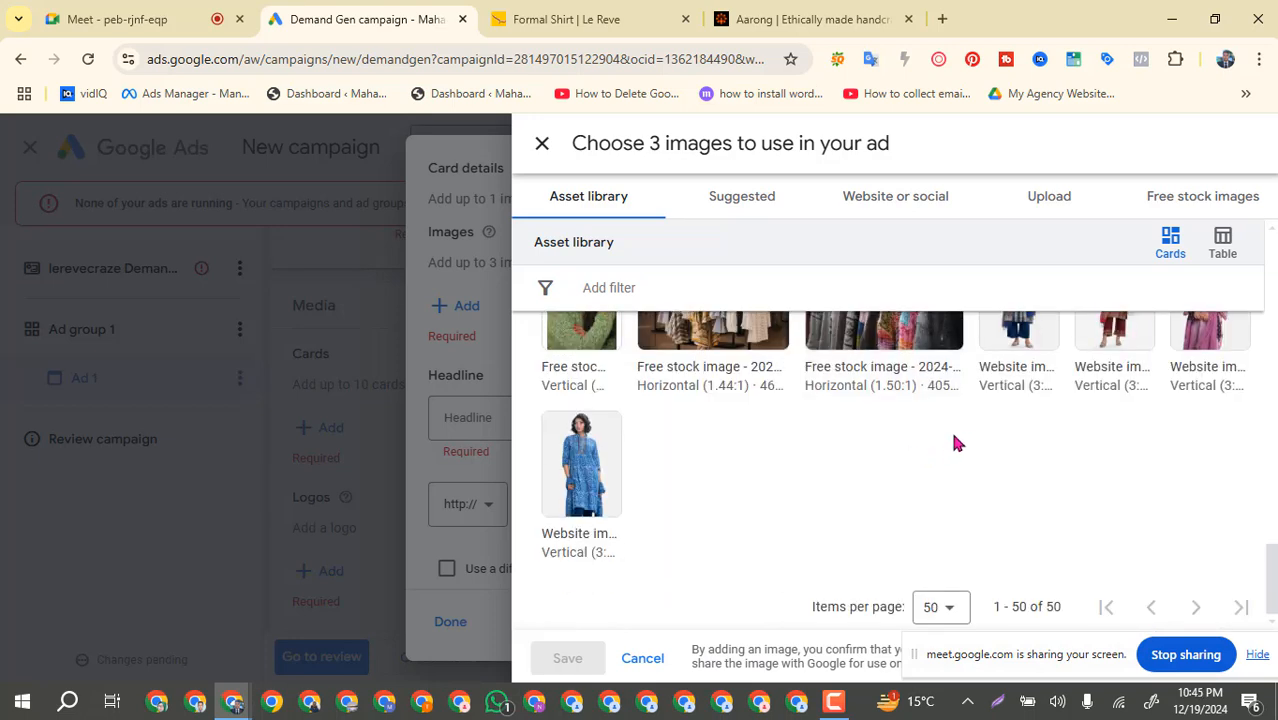
scroll(956, 442, "up", 2)
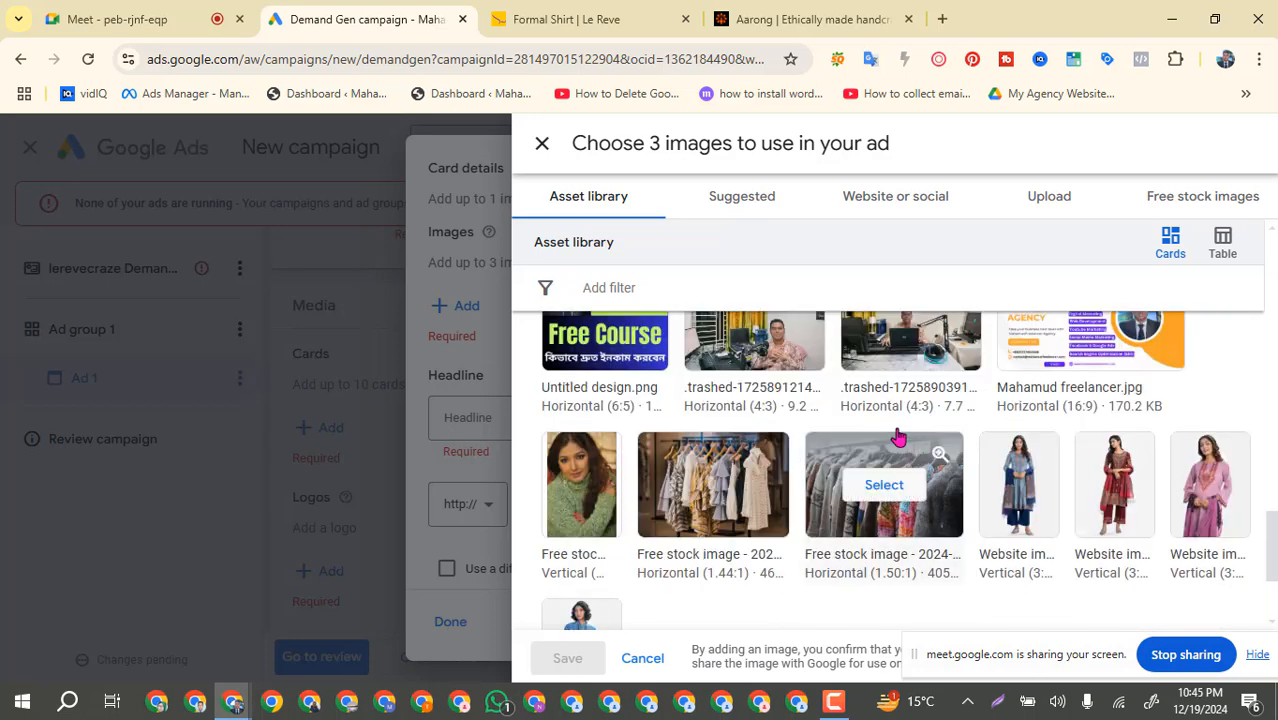
scroll(885, 432, "up", 2)
scroll(876, 428, "up", 3)
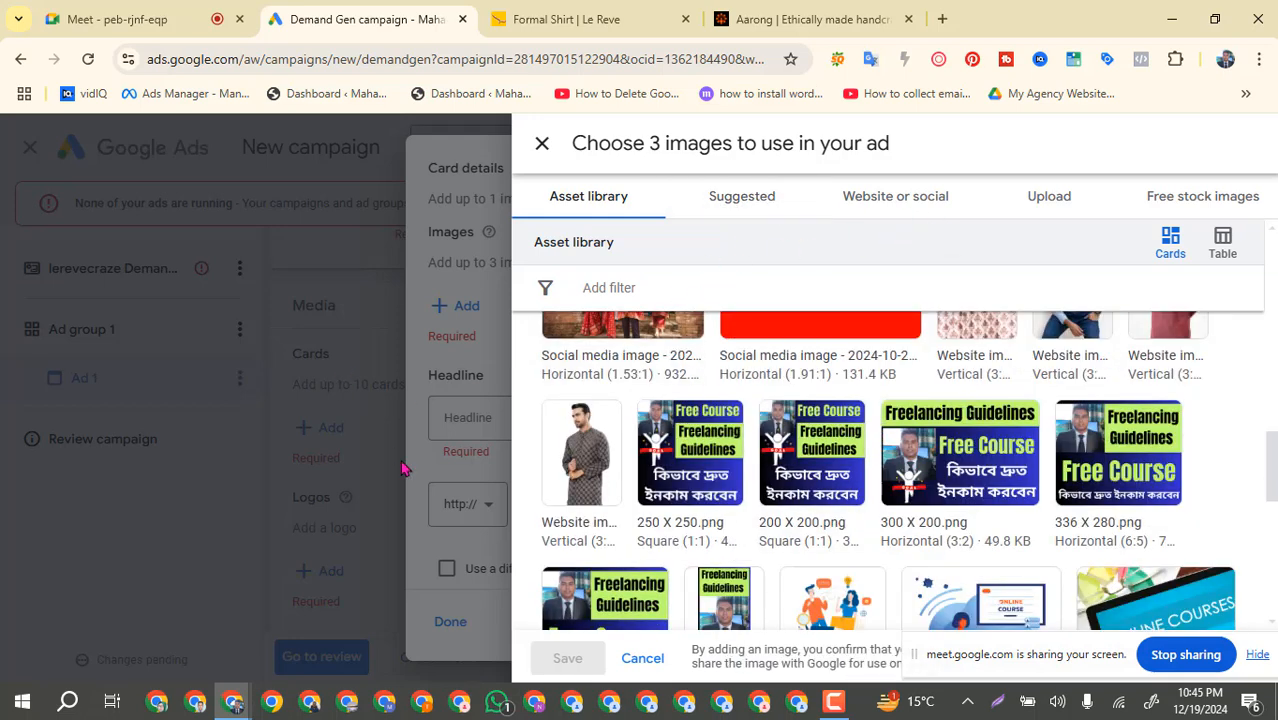
mouse_move(887, 458)
scroll(887, 458, "up", 3)
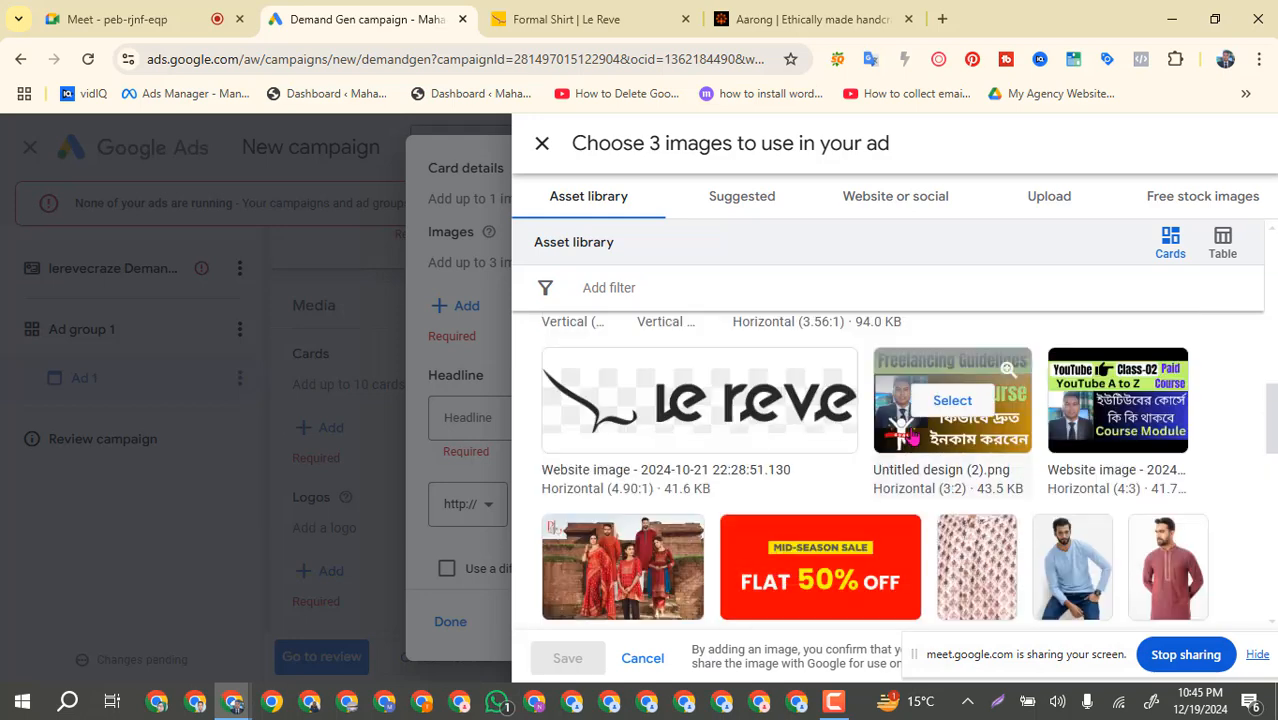
scroll(912, 438, "up", 2)
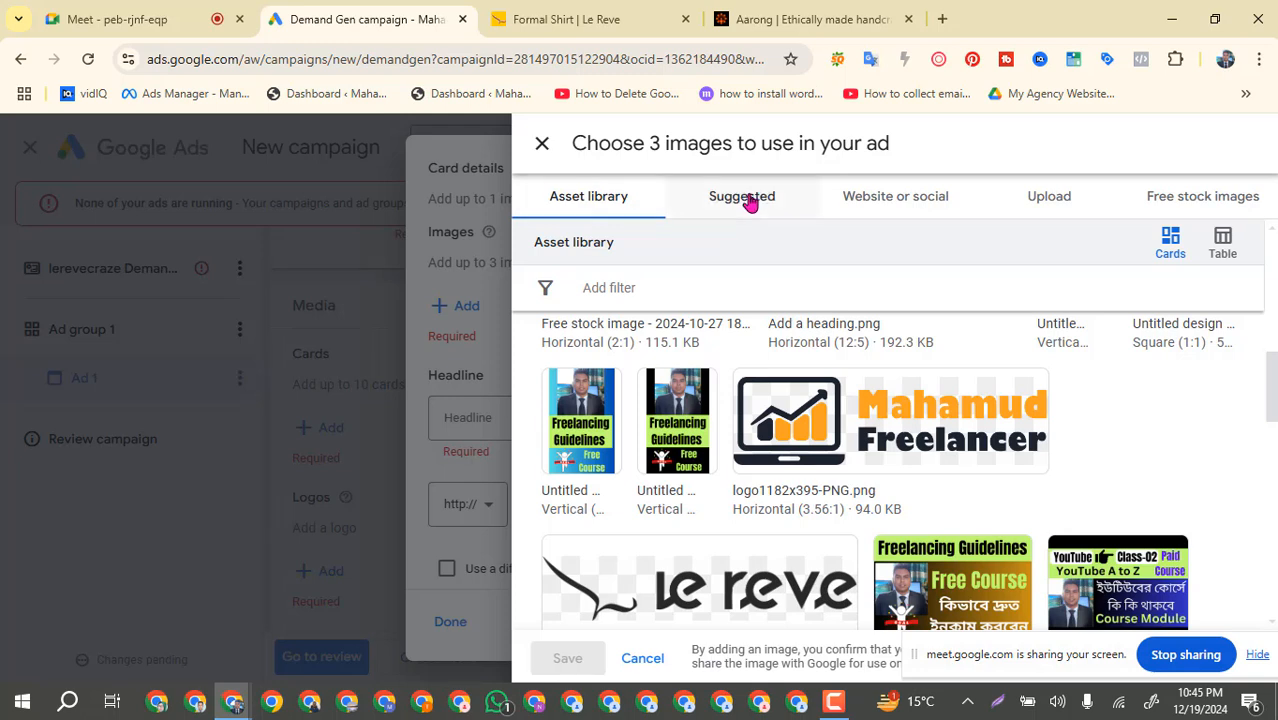
Copy the Le Reve Formal Shirt category page's URL and scan that page for card images in the ad's image picker.
left_click(852, 199)
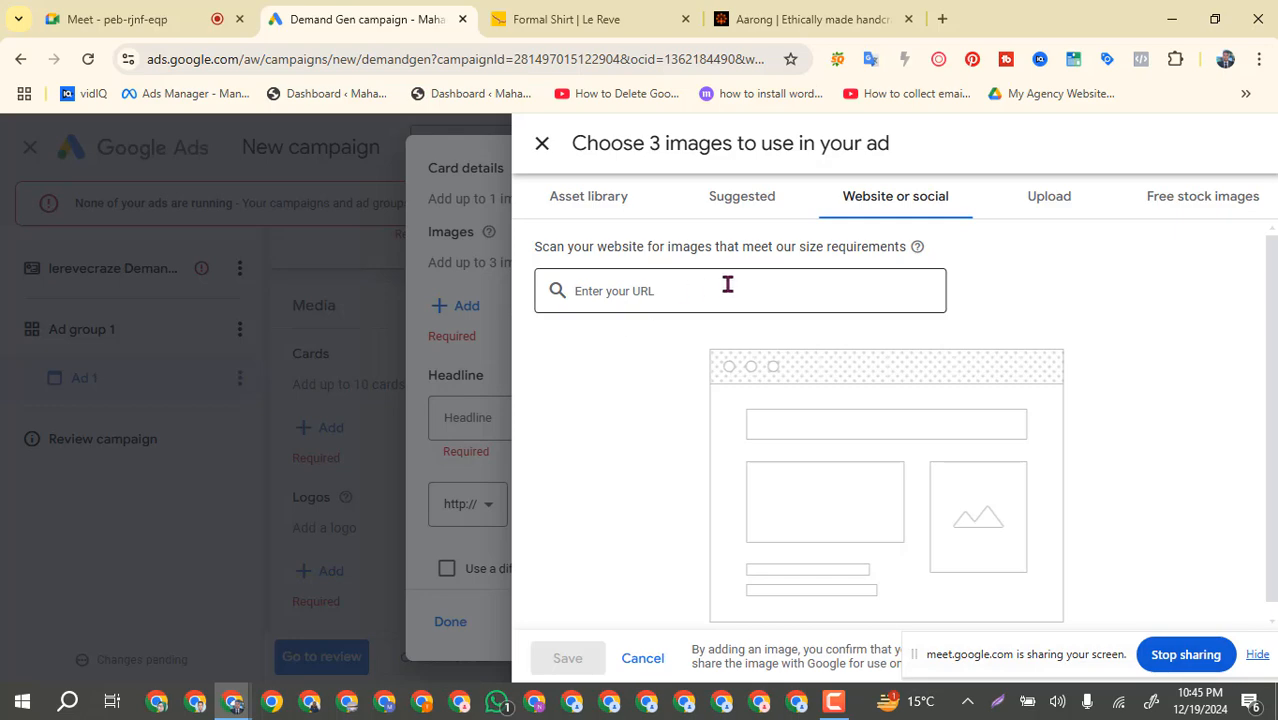
left_click(591, 21)
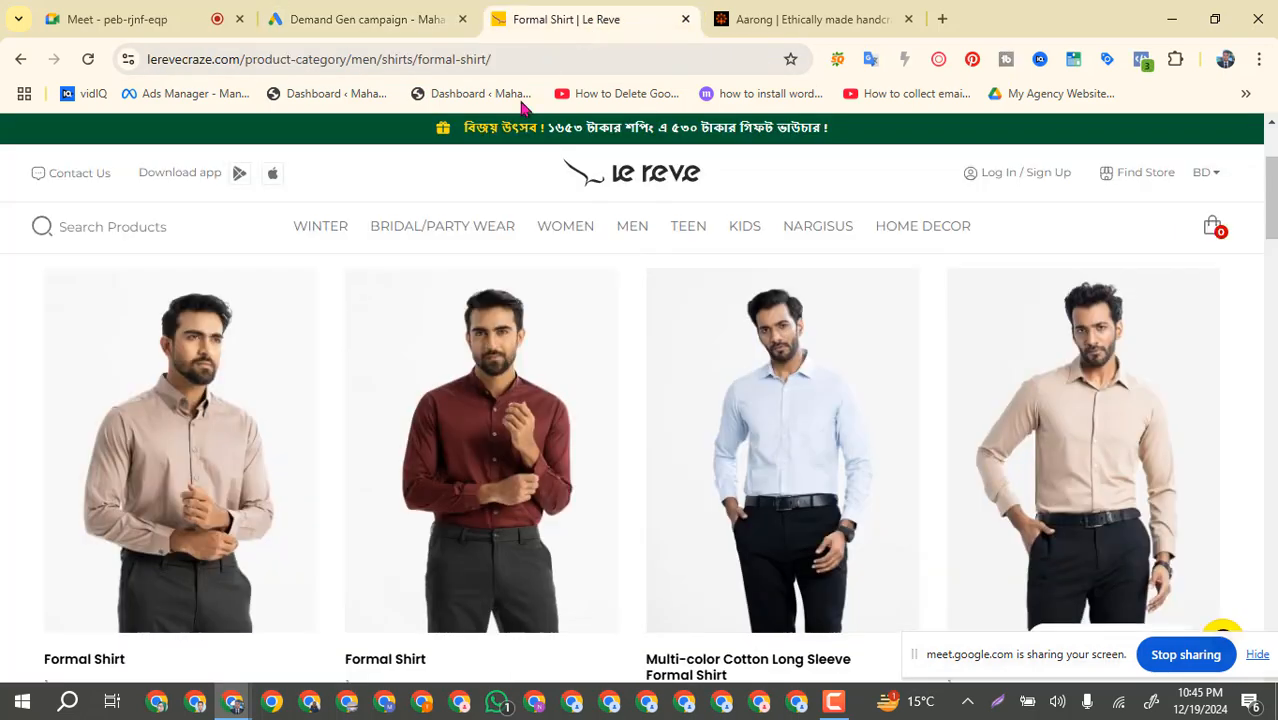
left_click(224, 59)
key("ctrl+c")
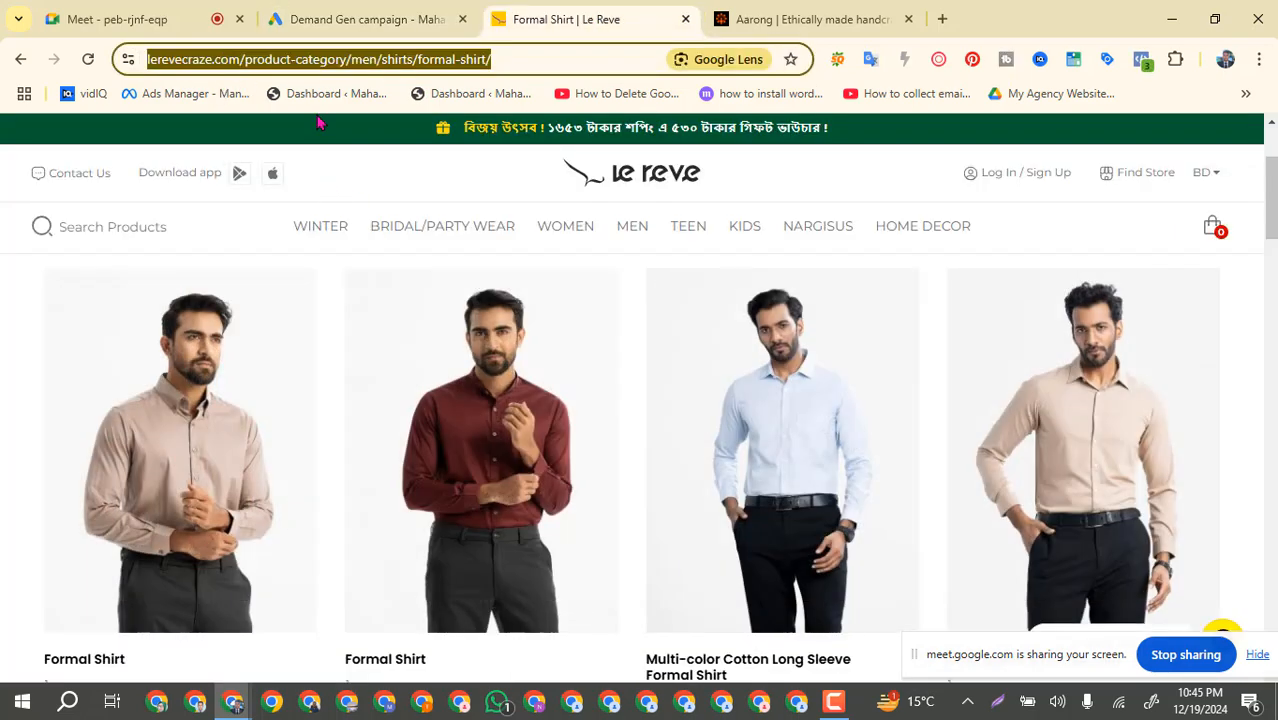
left_click(760, 19)
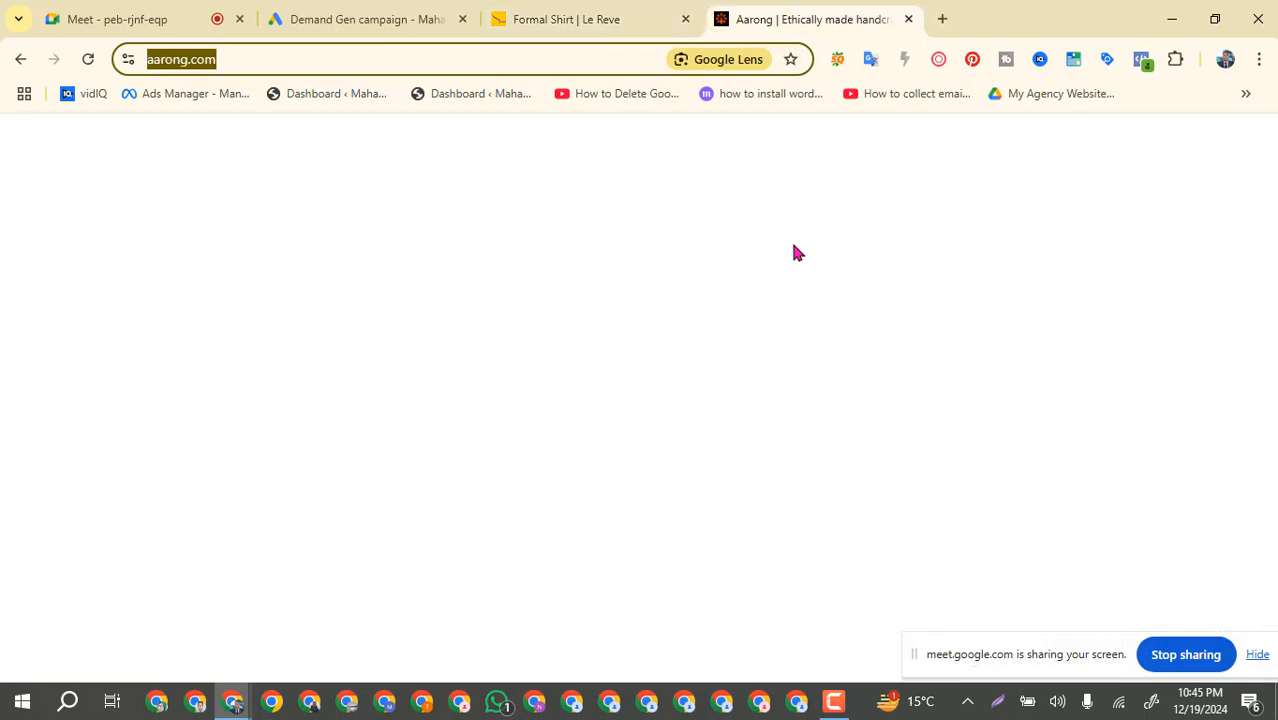
left_click(337, 21)
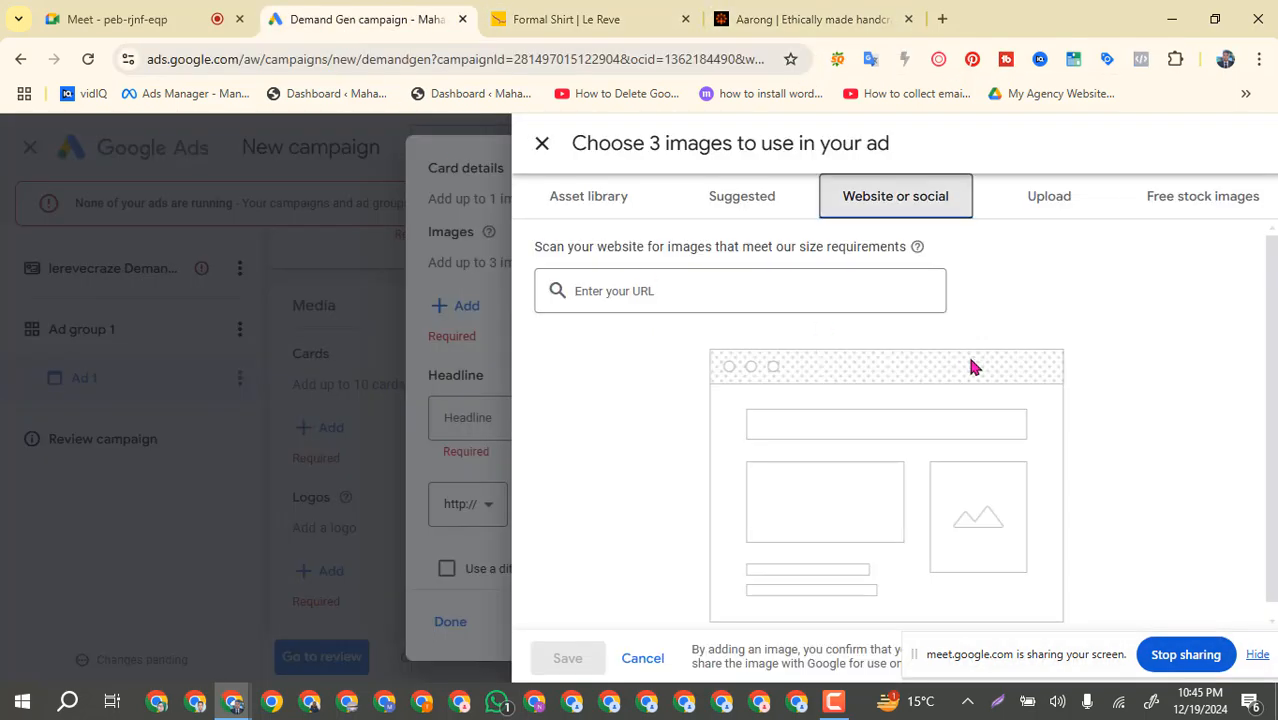
left_click(697, 291)
key("ctrl+v")
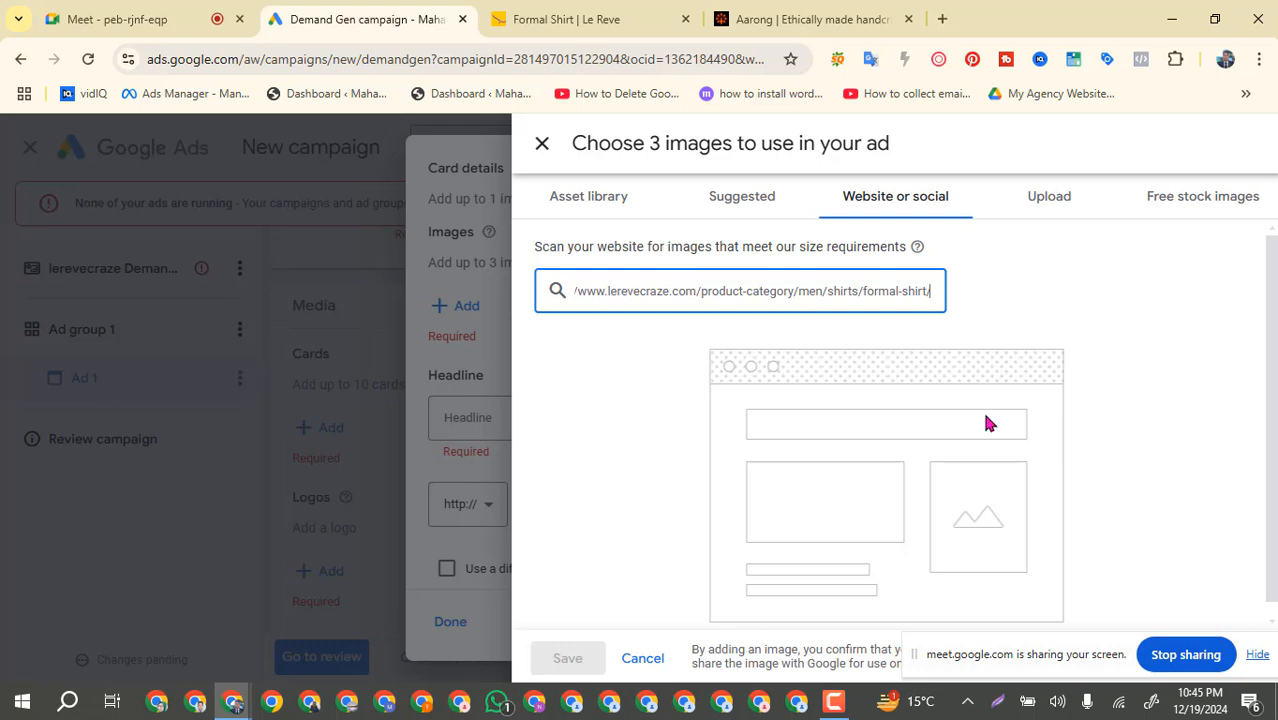
scroll(1178, 563, "down", 1)
left_click_drag(1041, 671, 125, 680)
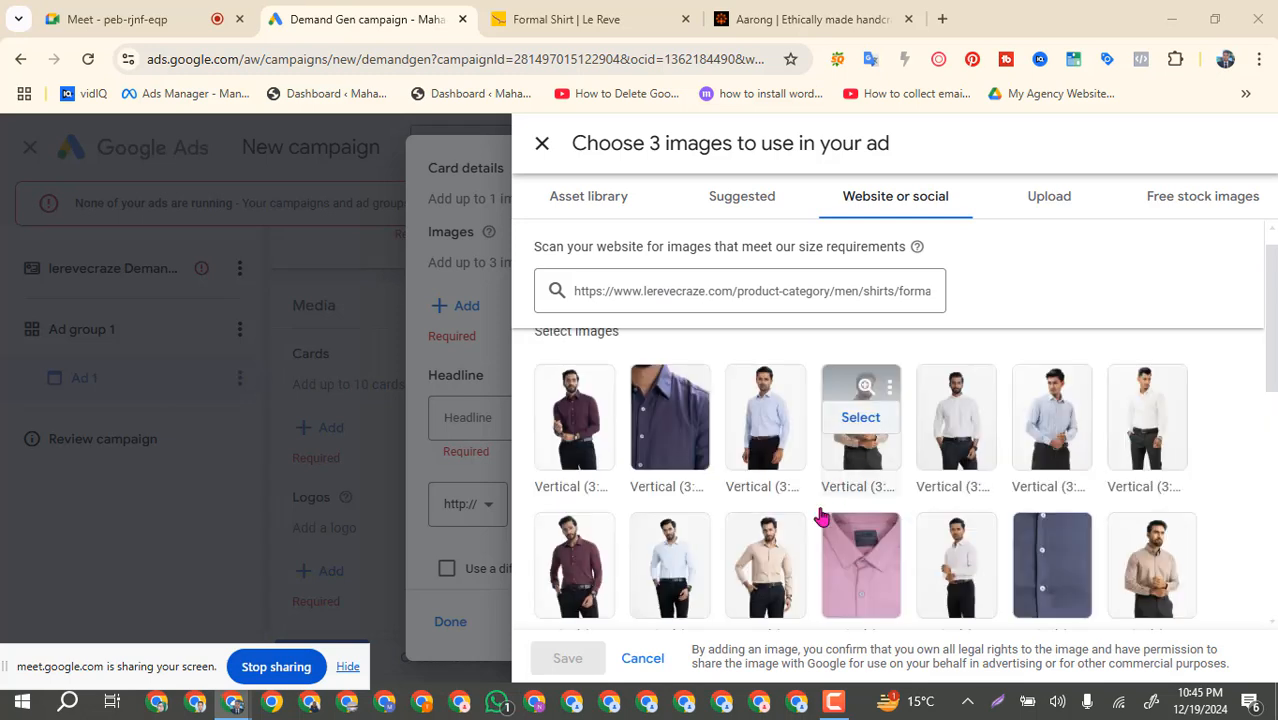
Select the first maroon shirt photo, shift its 1:1 crop slightly downward, and save it as the card's image.
left_click(566, 428)
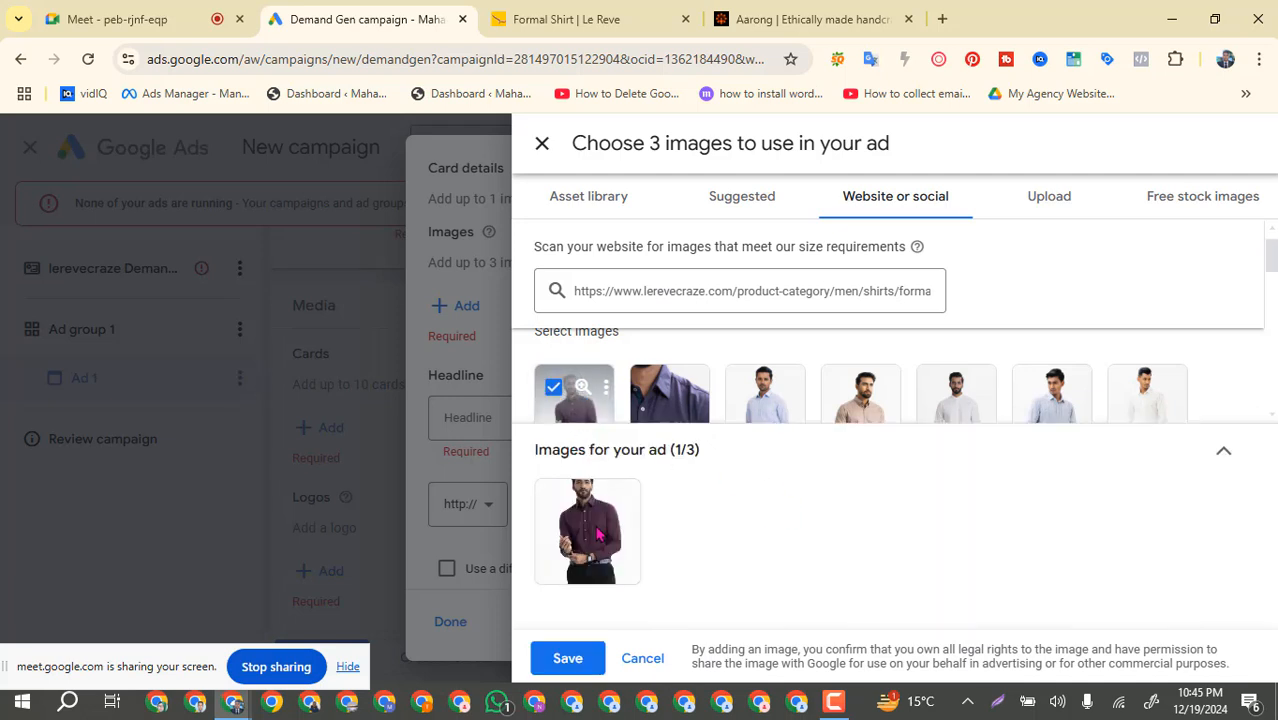
left_click(597, 534)
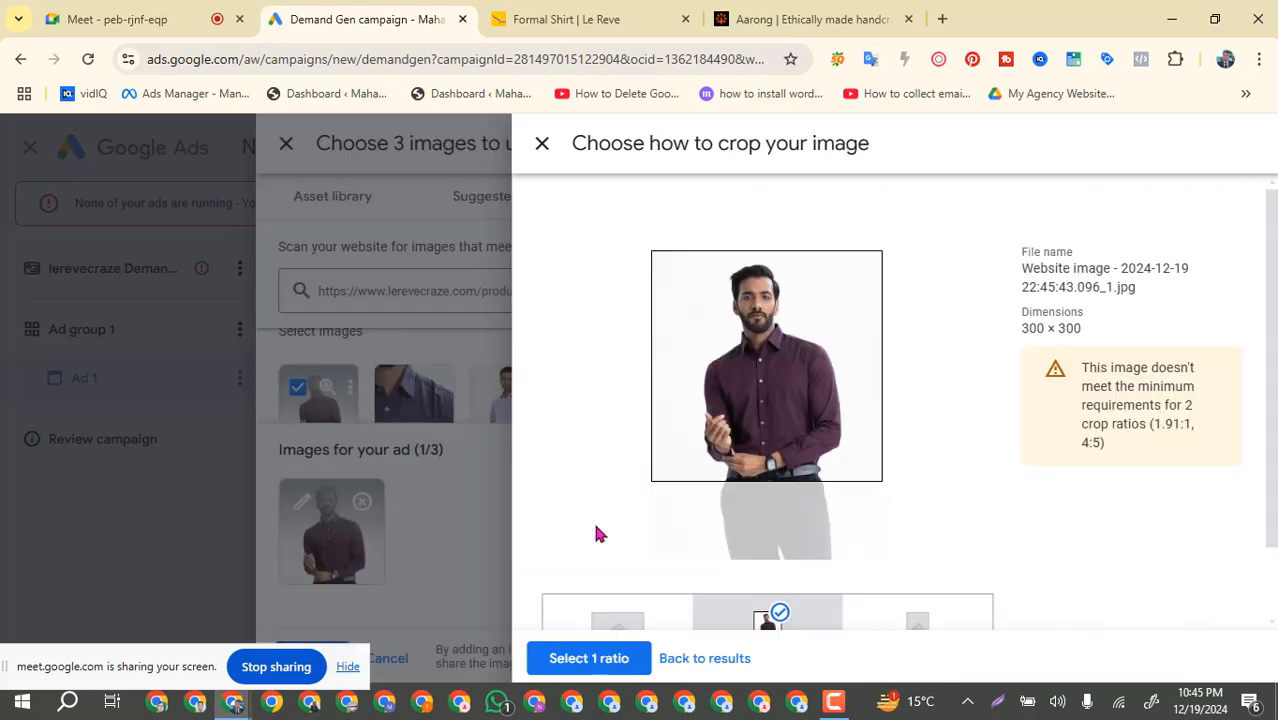
scroll(955, 495, "down", 1)
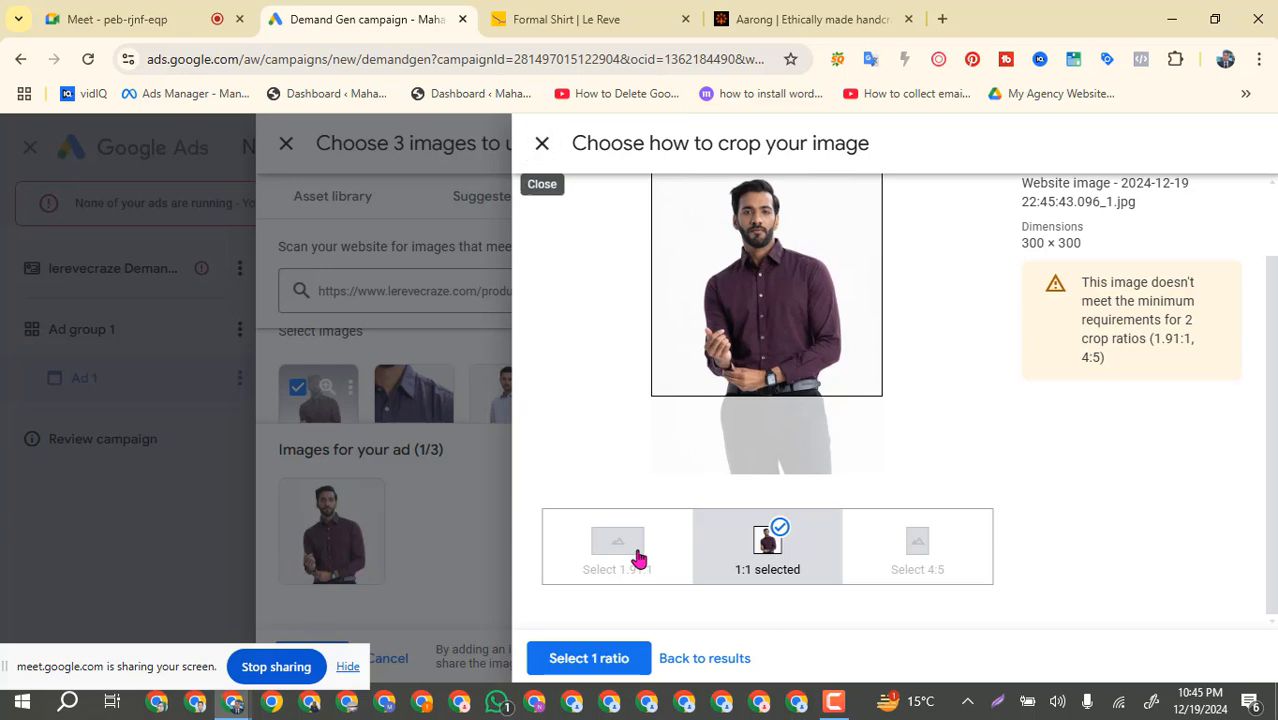
scroll(1116, 545, "up", 1)
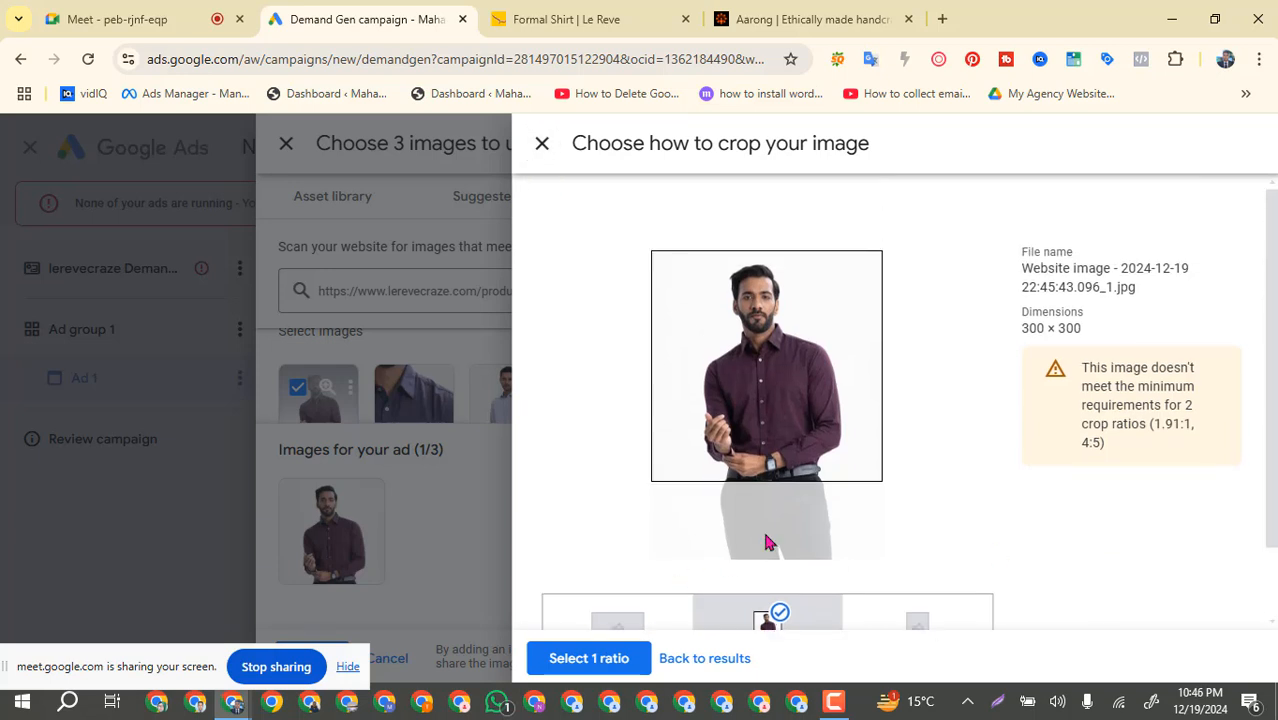
scroll(765, 537, "down", 1)
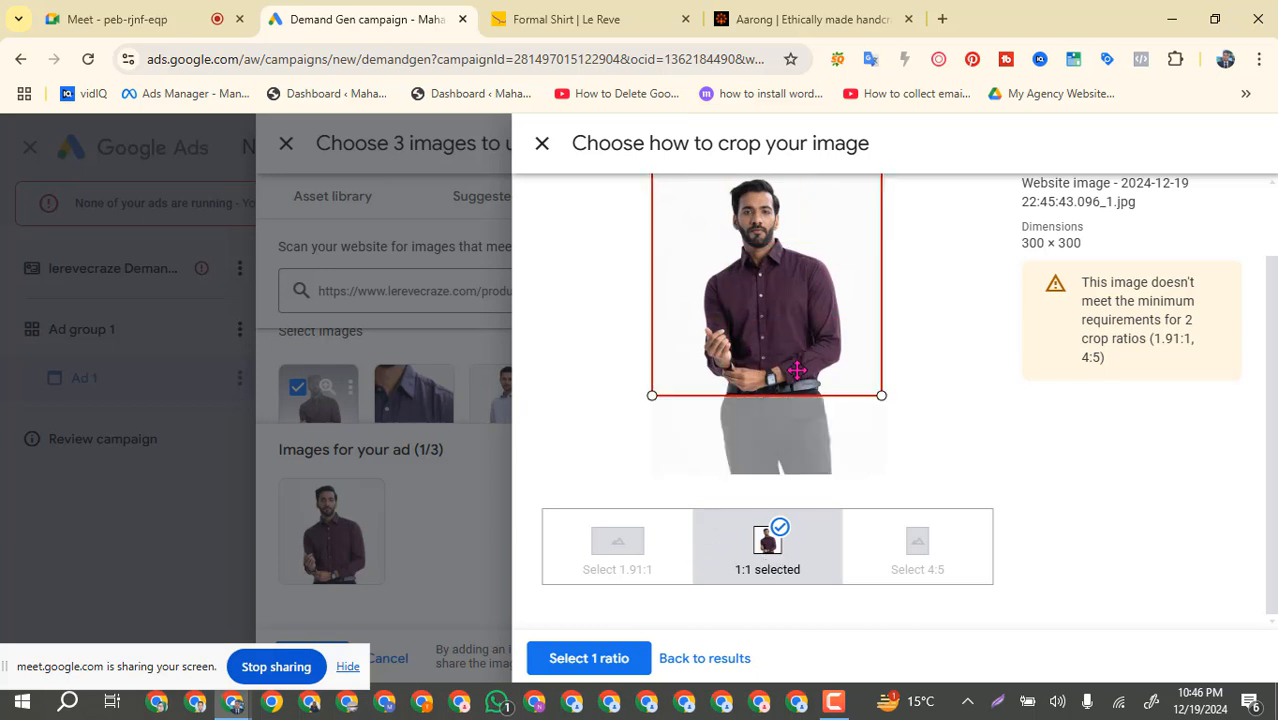
mouse_move(788, 350)
left_mouse_down()
mouse_move(779, 383)
mouse_move(785, 351)
left_mouse_up()
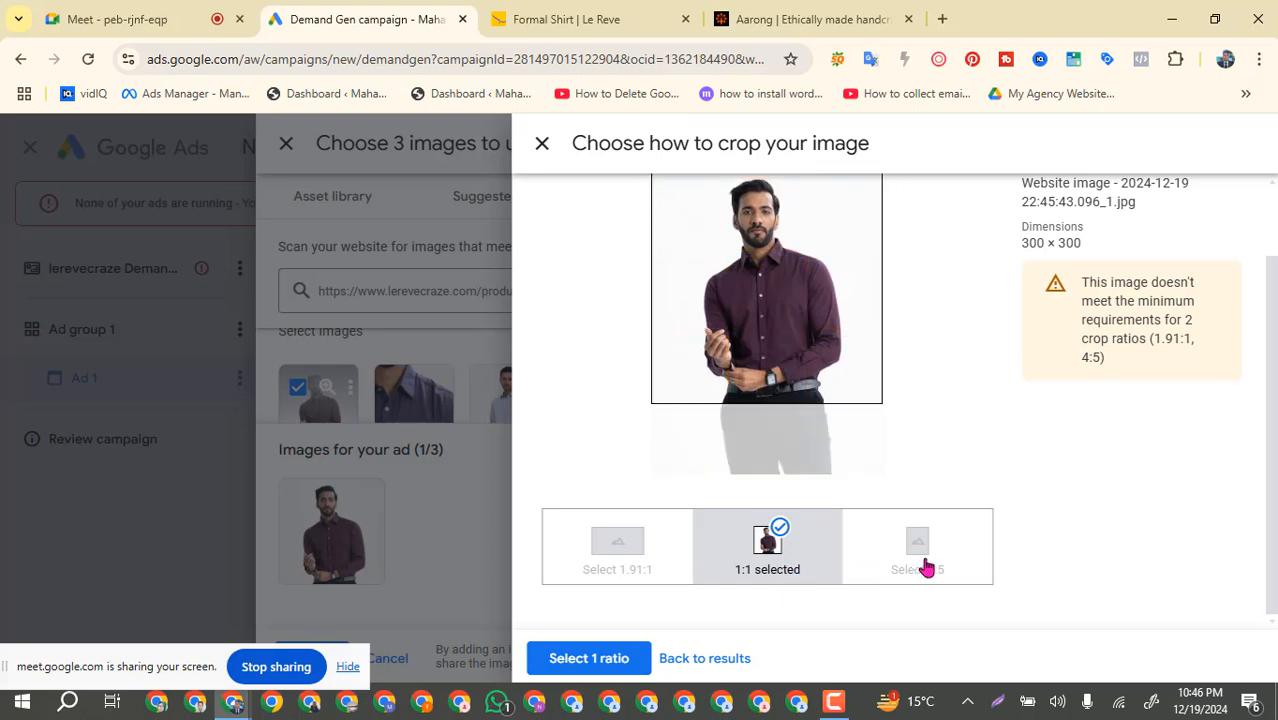
left_click(567, 665)
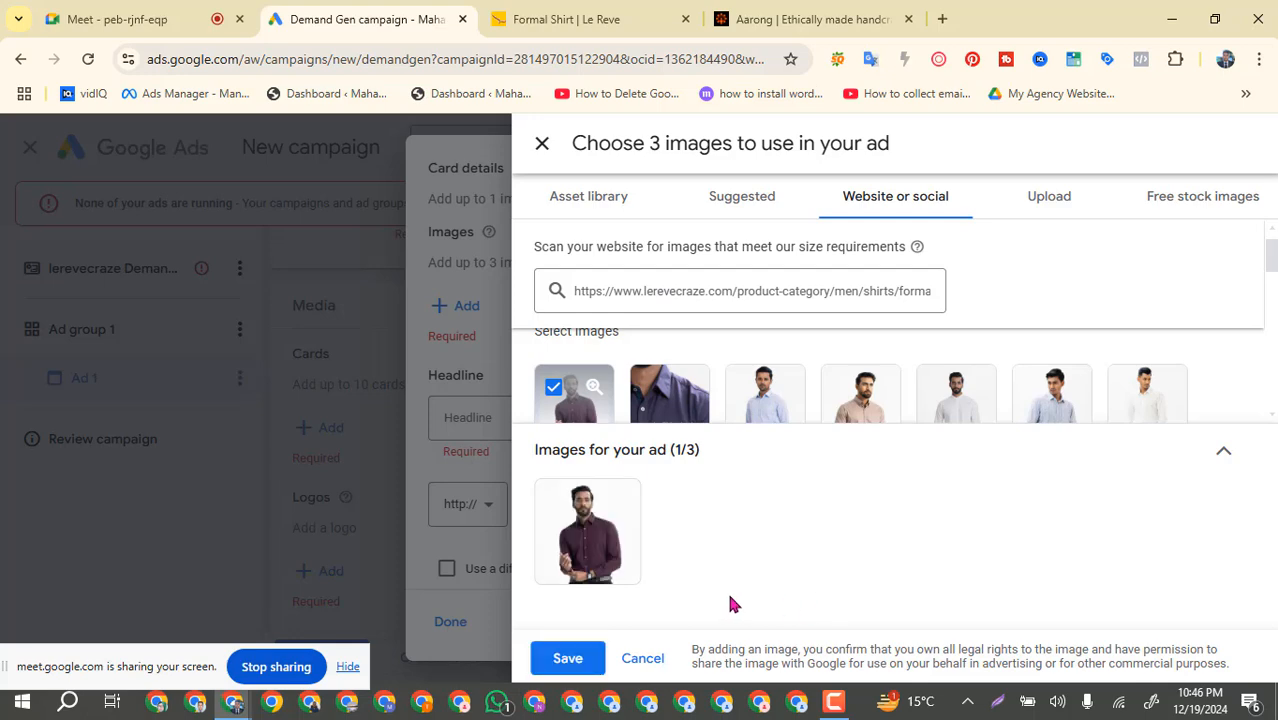
left_click(572, 660)
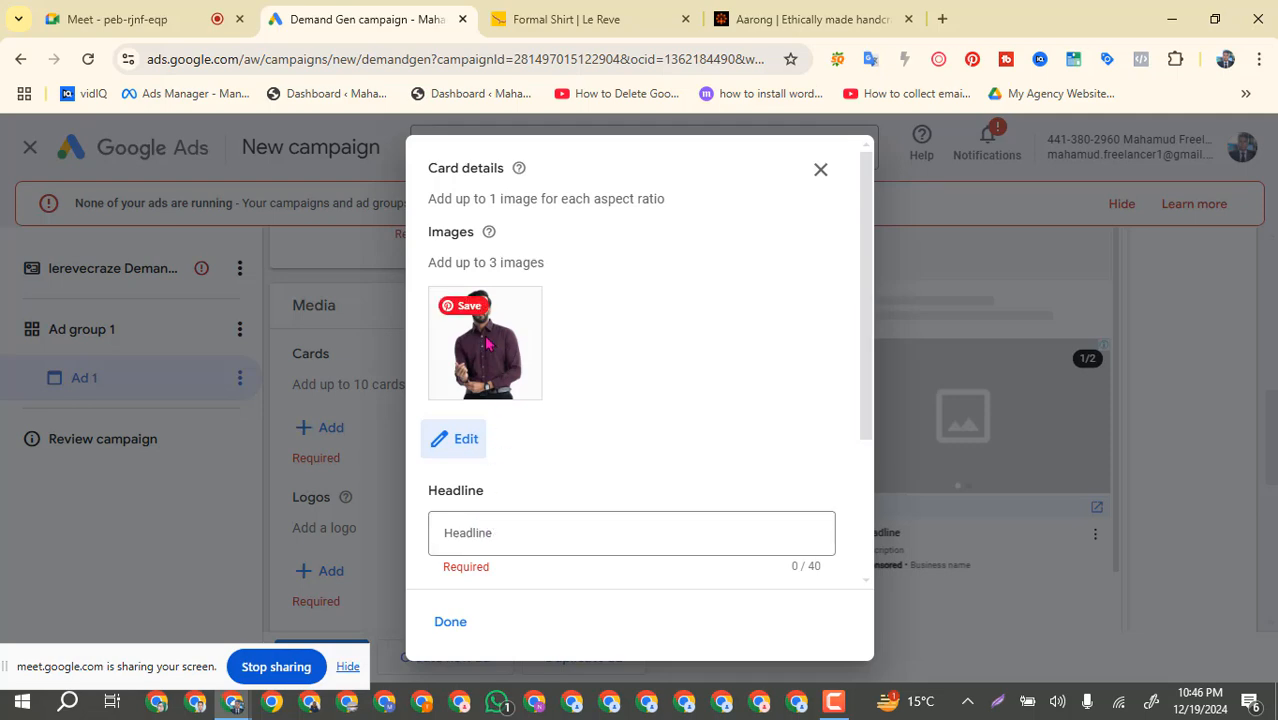
Copy the Formal Shirt product name from the Le Reve category page and use it as the card's headline.
left_click(800, 19)
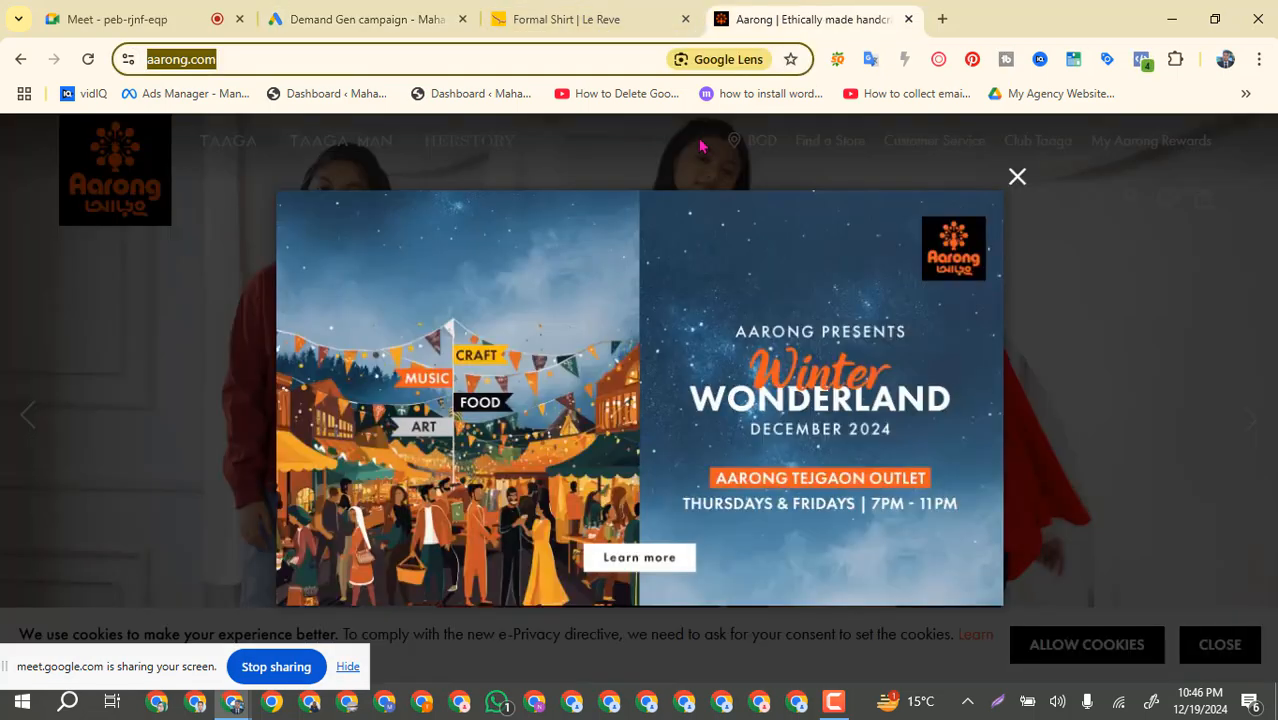
left_click(394, 12)
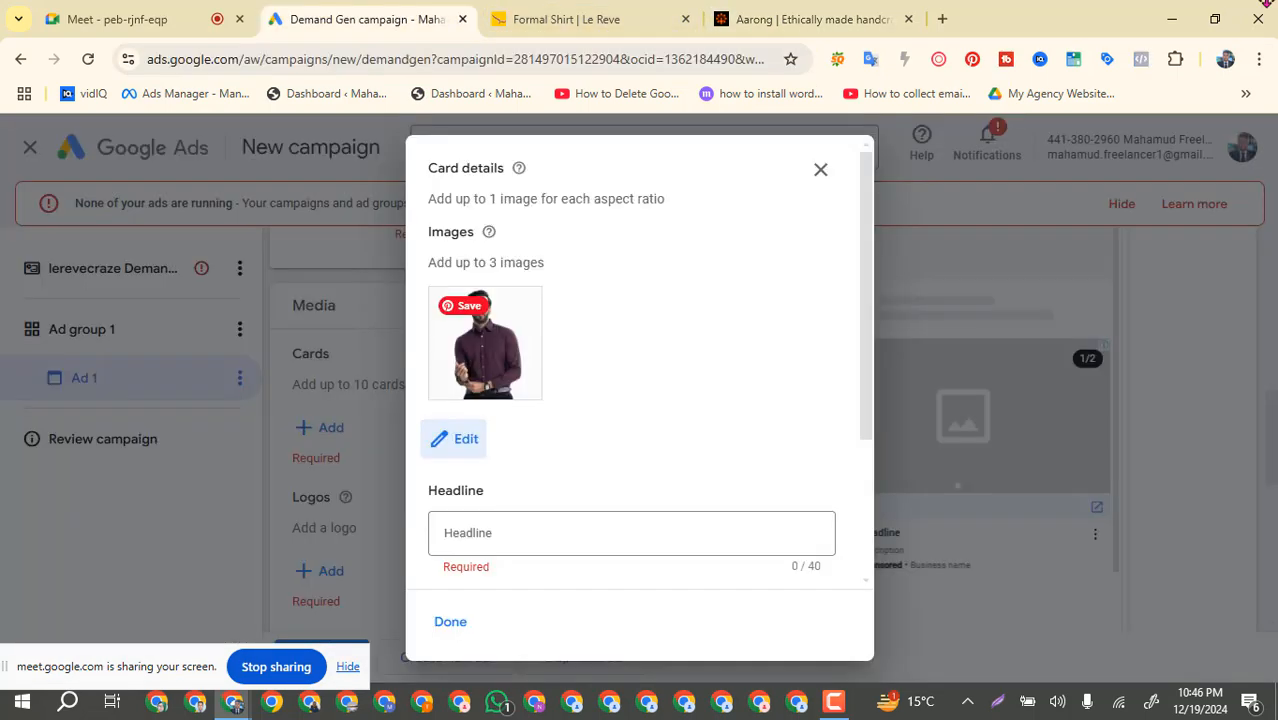
left_click(566, 22)
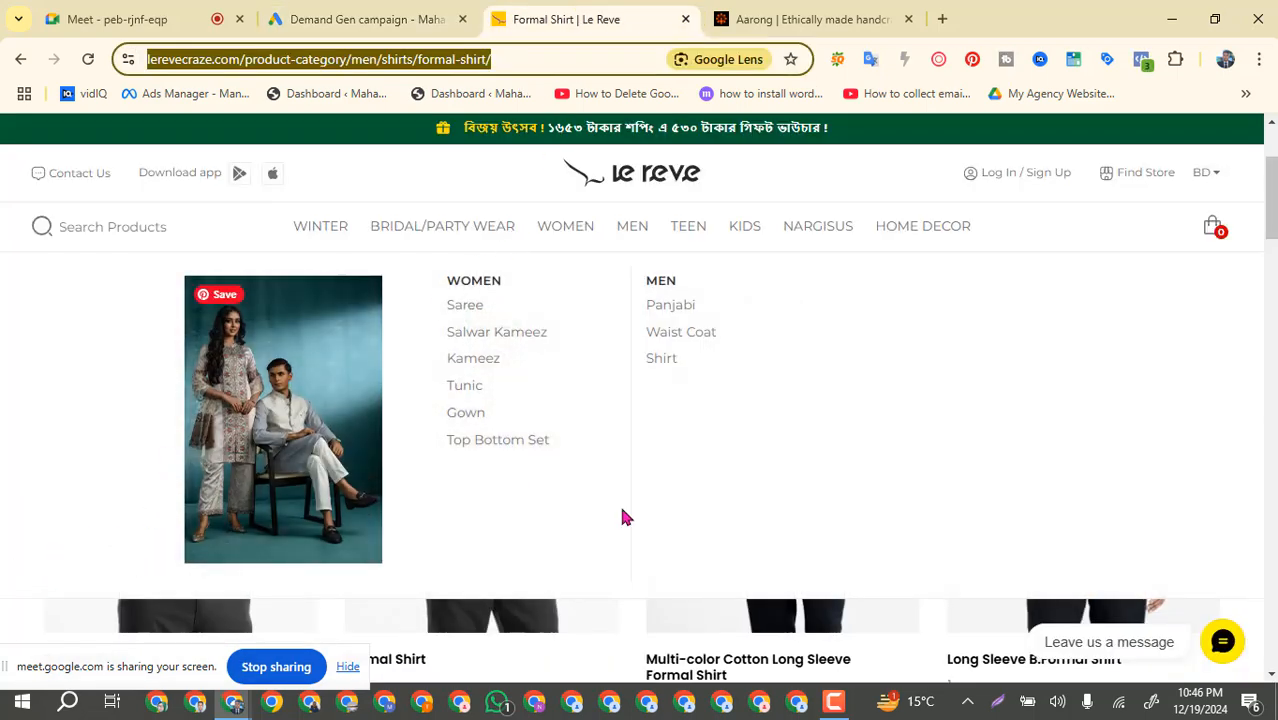
scroll(282, 573, "down", 2)
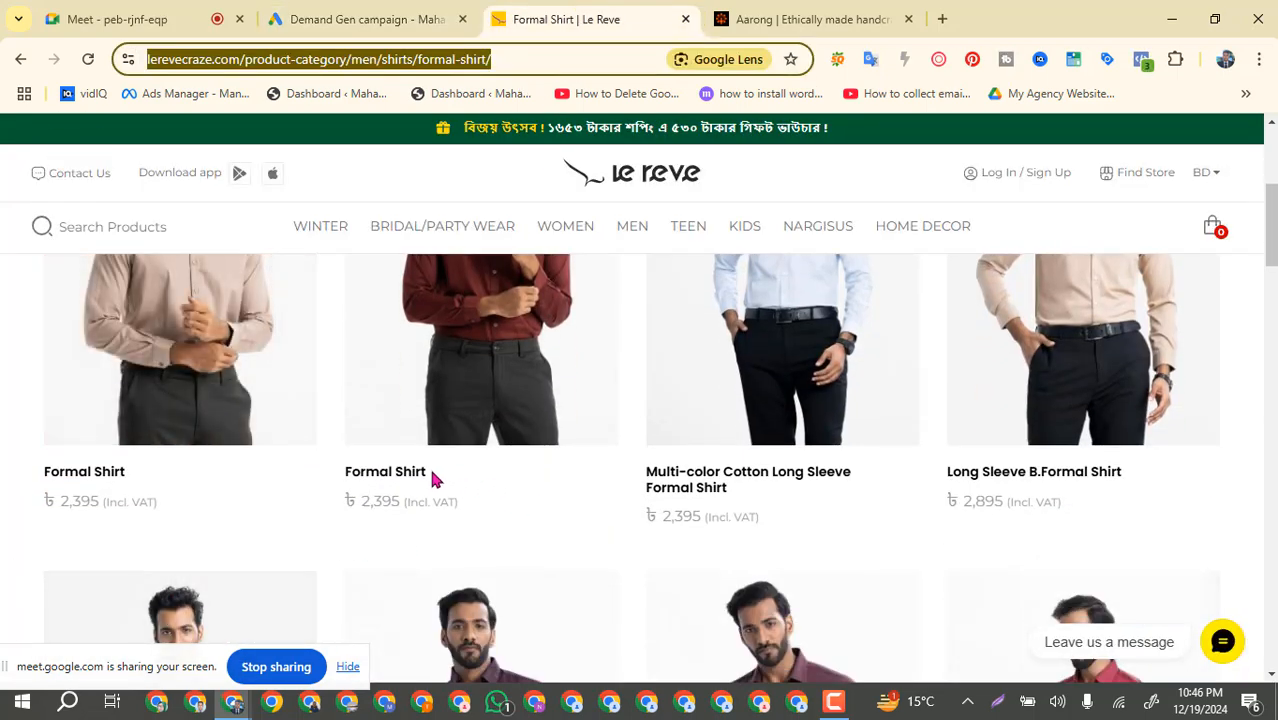
left_click_drag(432, 476, 336, 480)
key("ctrl+c")
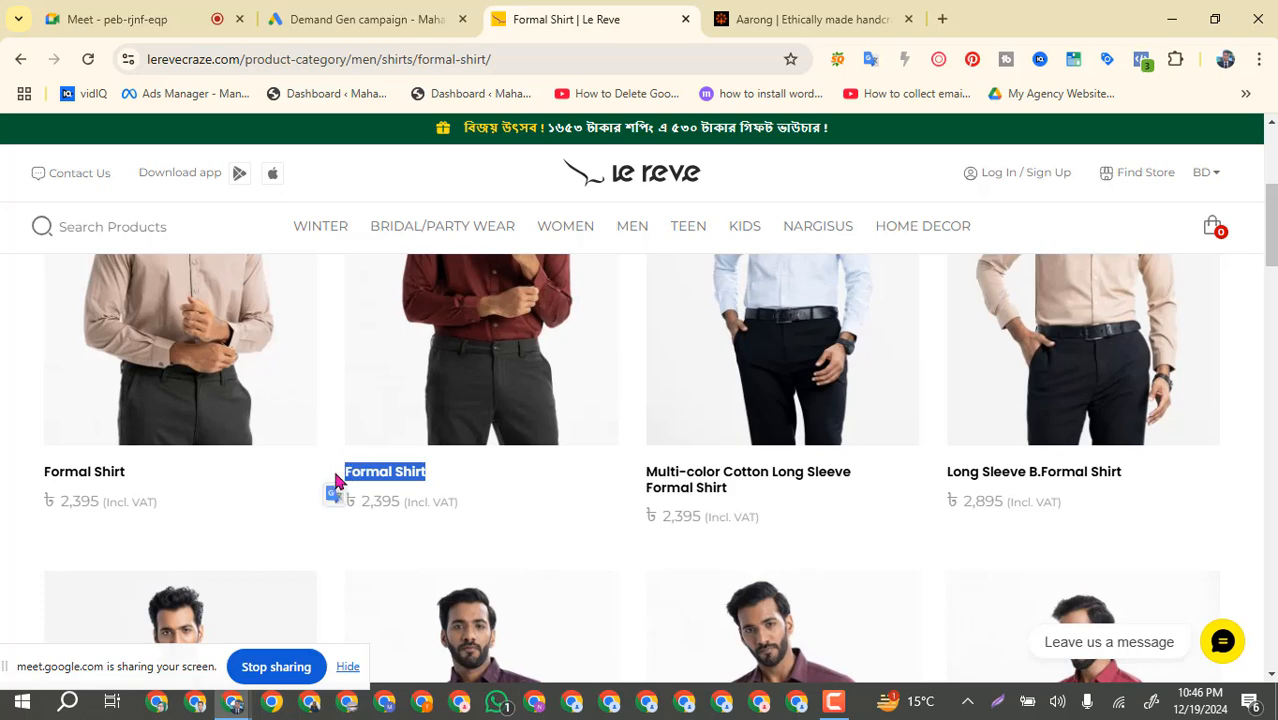
left_click(362, 19)
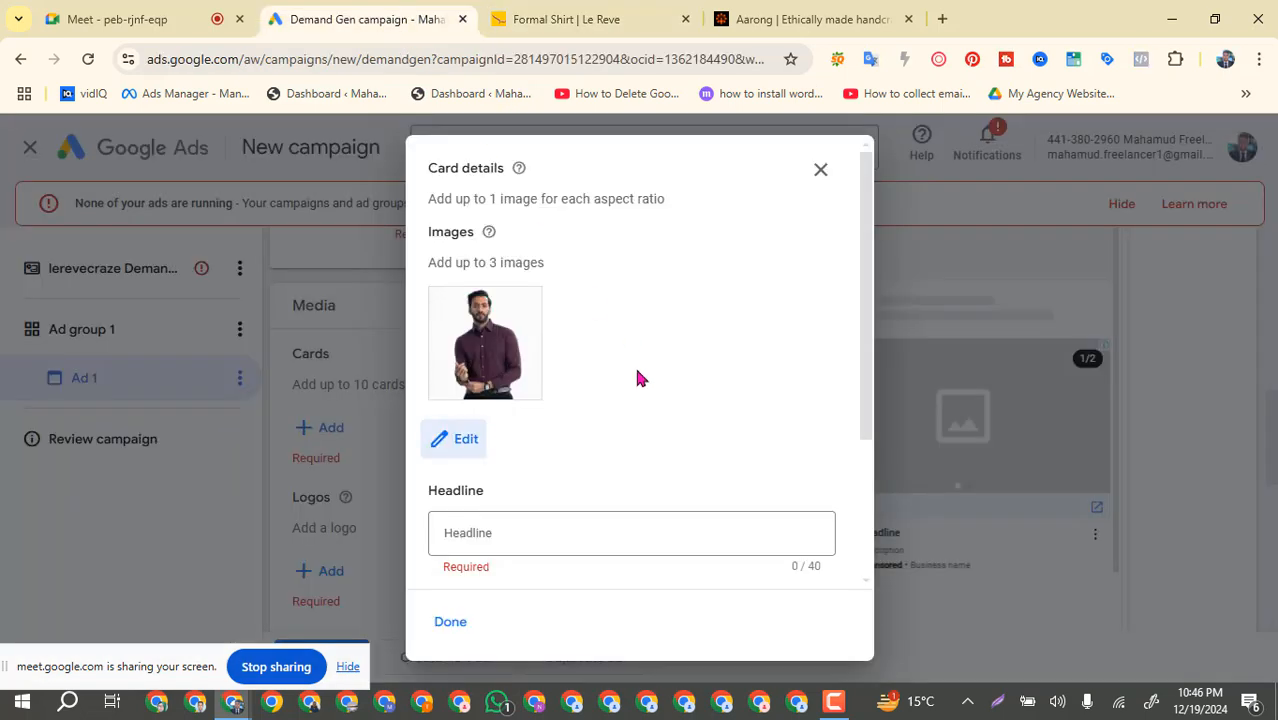
left_click(504, 533)
key("ctrl+v")
Open the maroon Formal Shirt's product page from the Le Reve category page in a new tab and copy its URL.
scroll(656, 472, "down", 2)
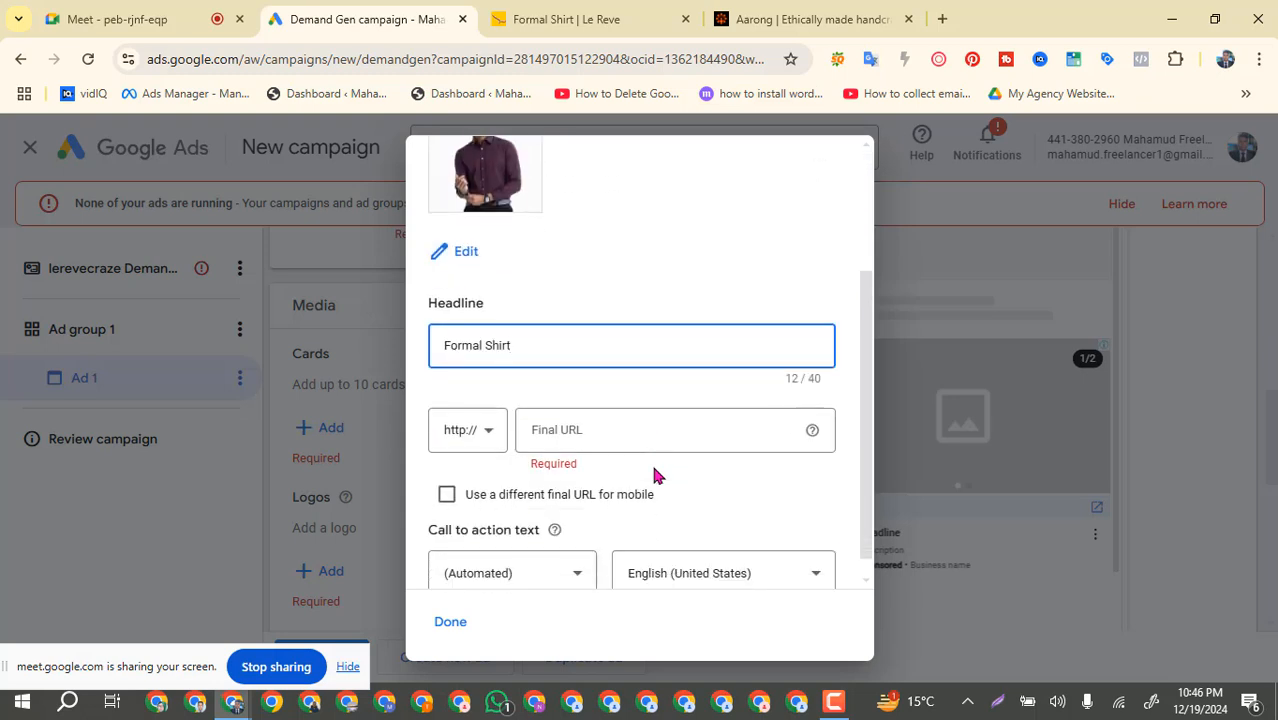
left_click(613, 430)
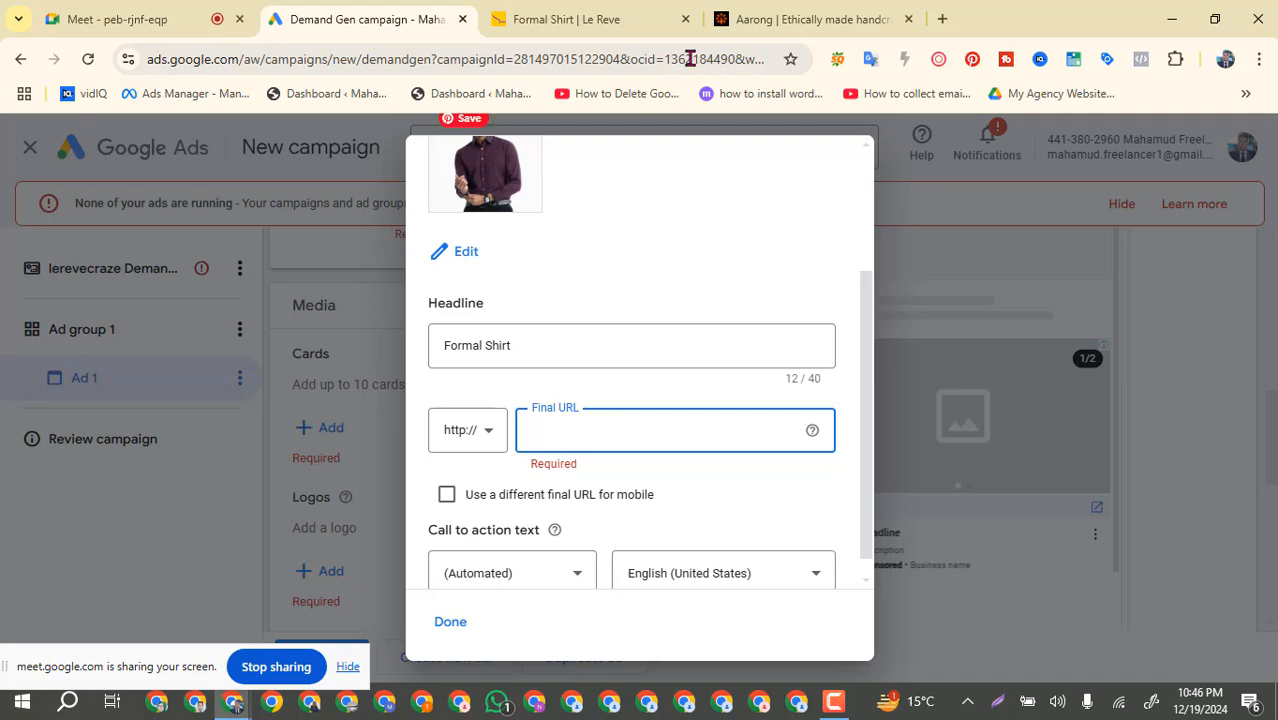
left_click(772, 17)
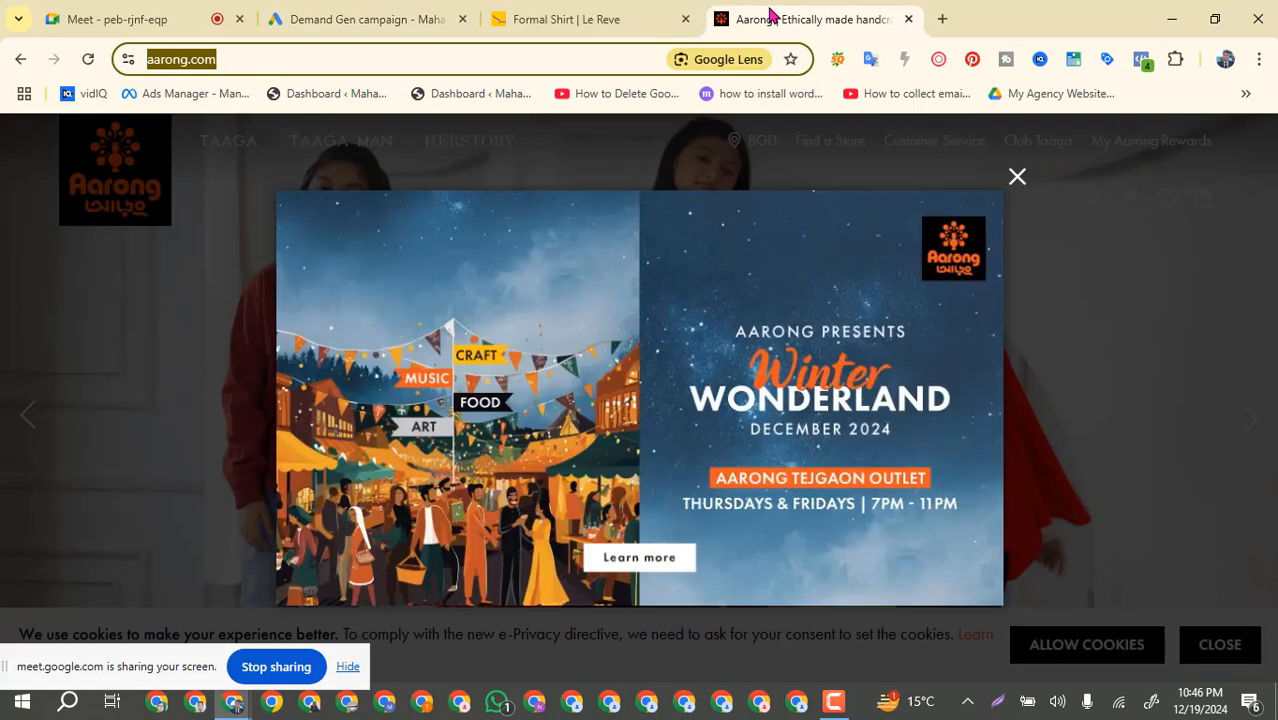
left_click(559, 17)
scroll(447, 420, "up", 2)
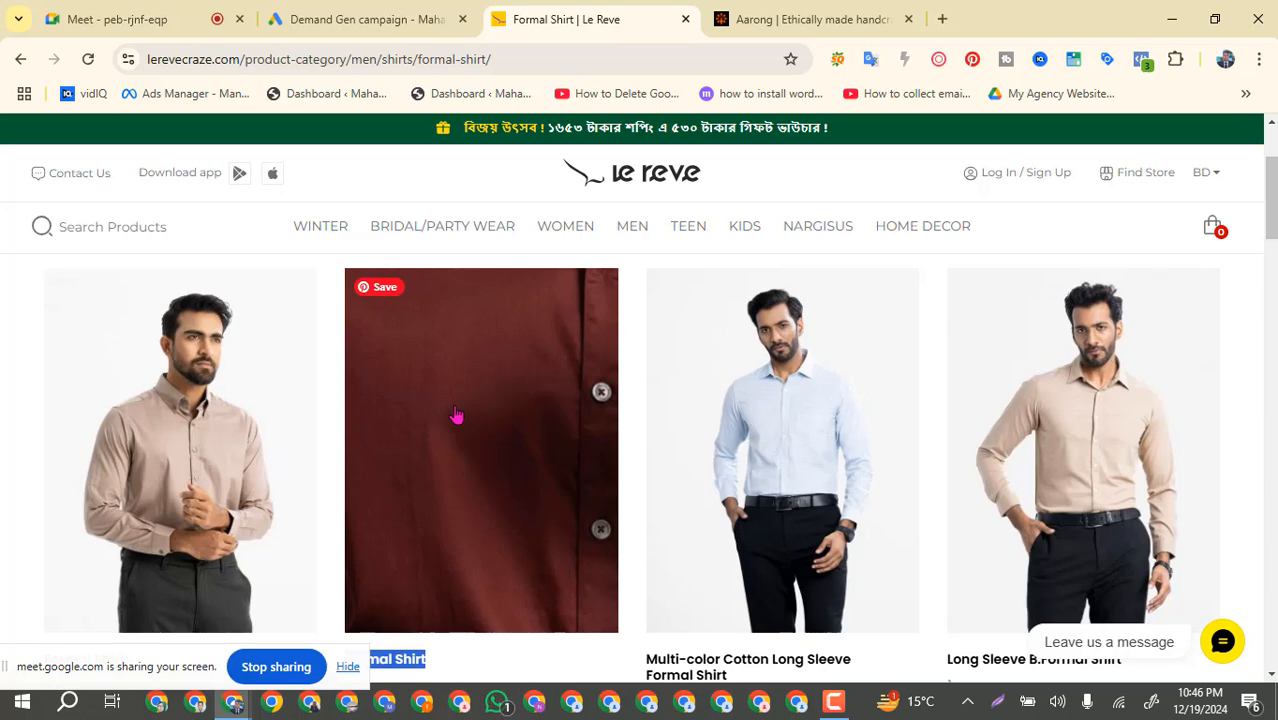
right_click(455, 415)
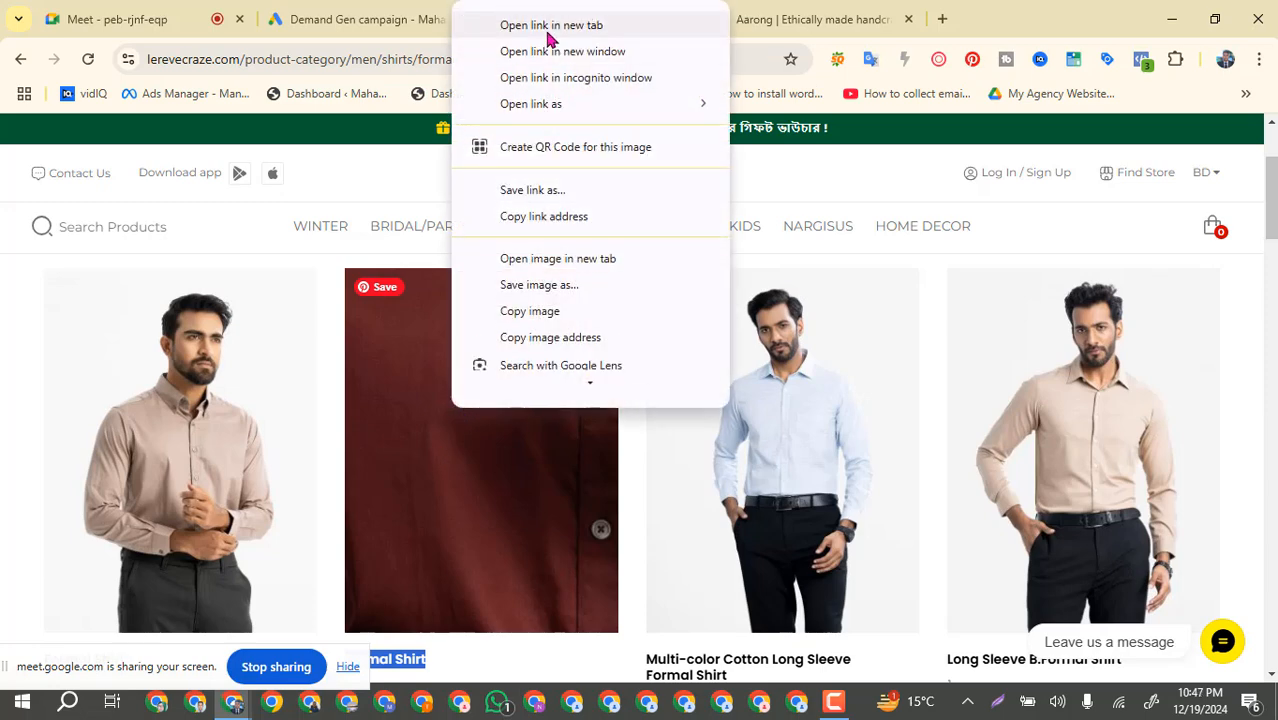
left_click(549, 27)
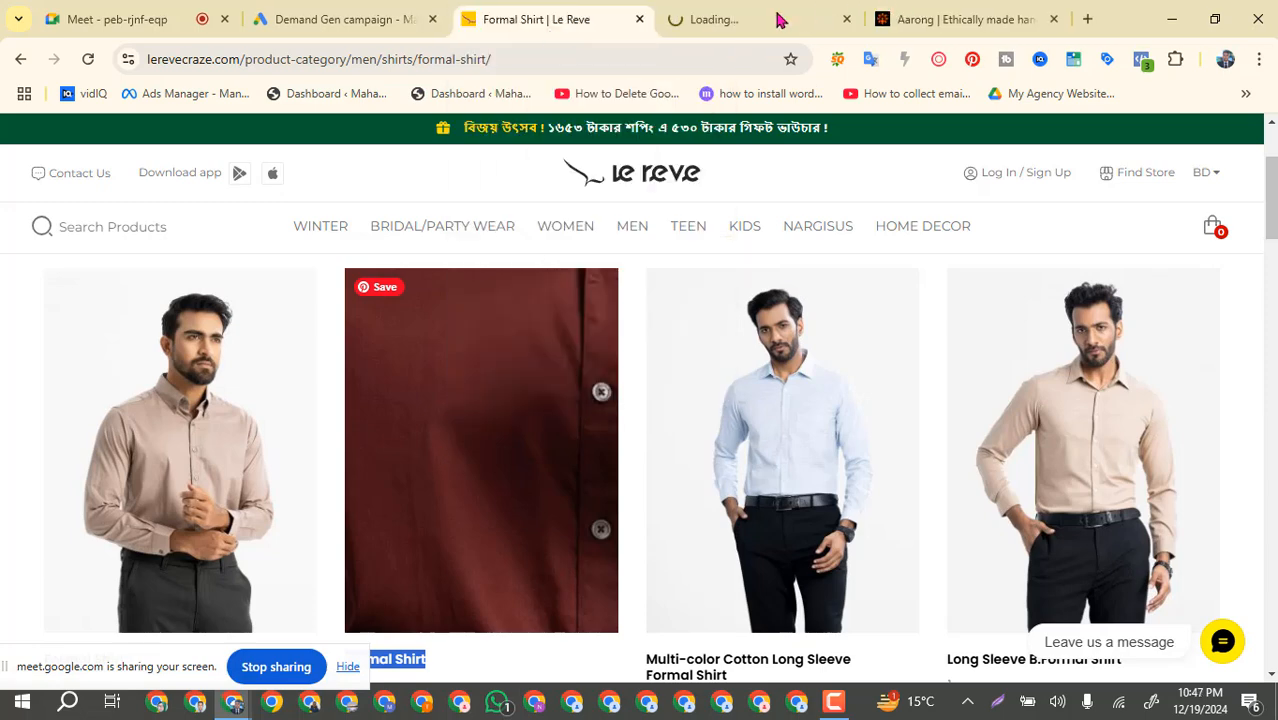
left_click(780, 20)
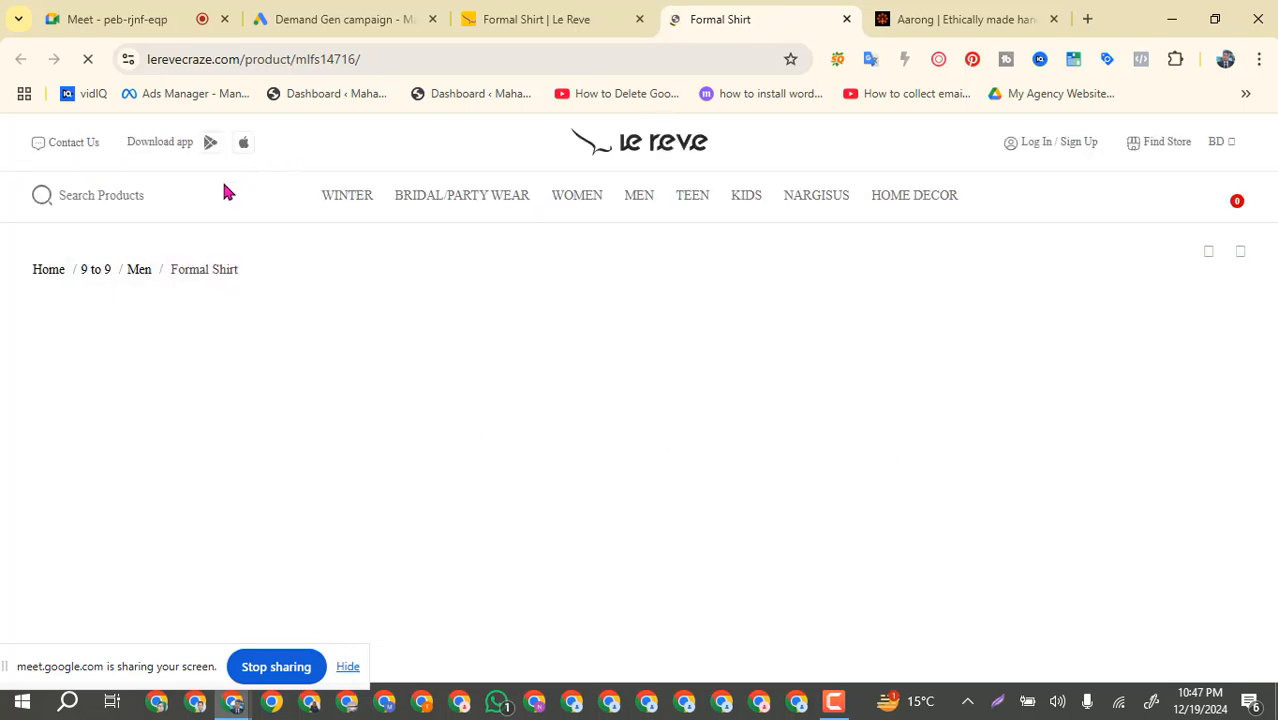
left_click(245, 60)
key("ctrl+c")
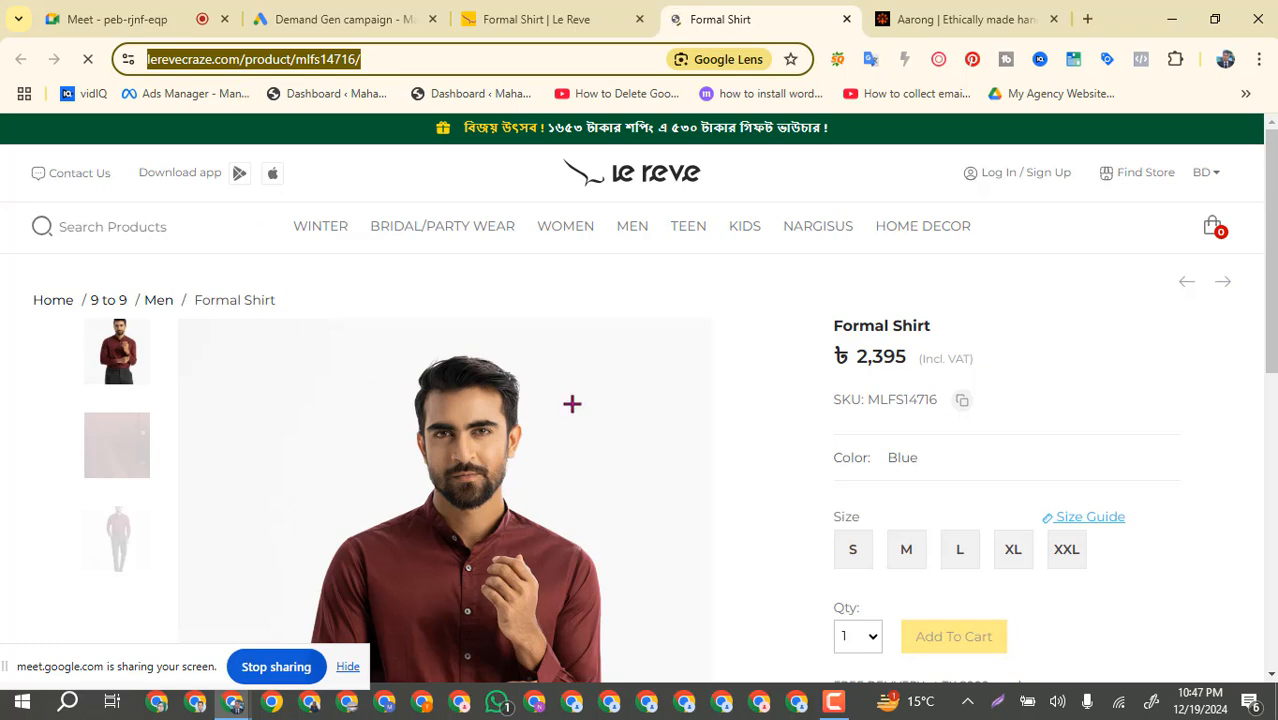
scroll(616, 405, "down", 2)
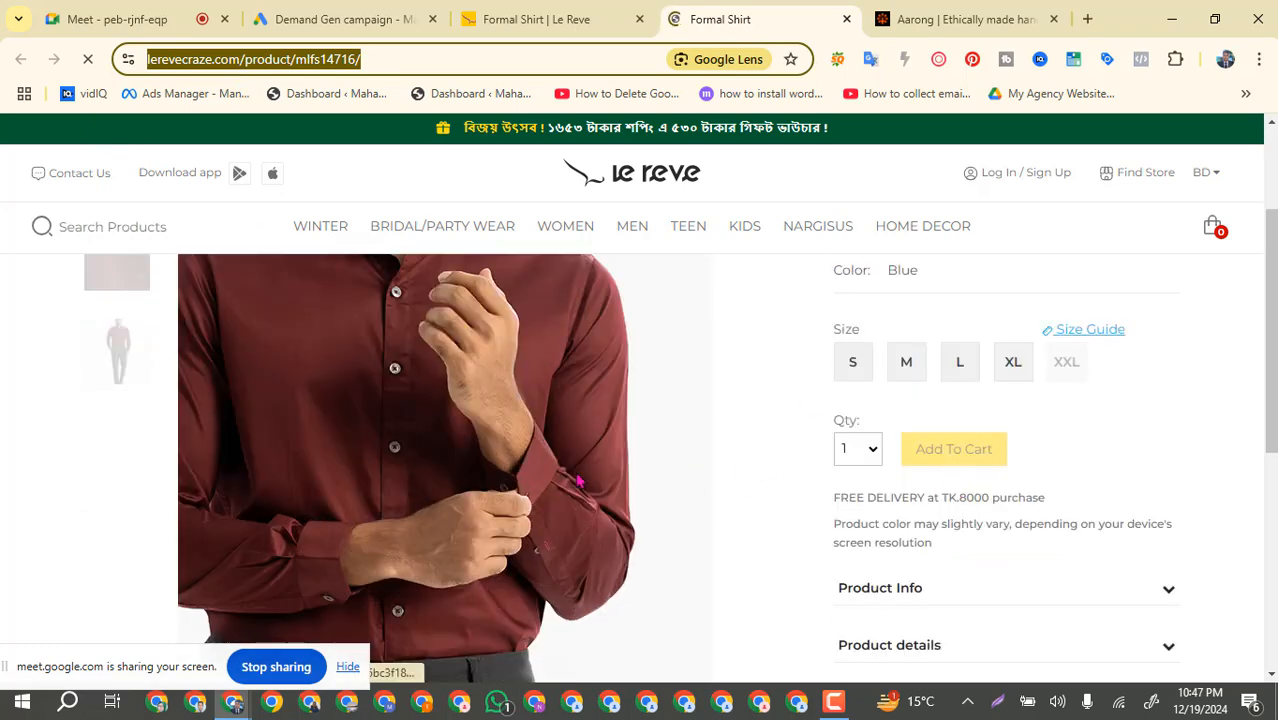
left_click(507, 19)
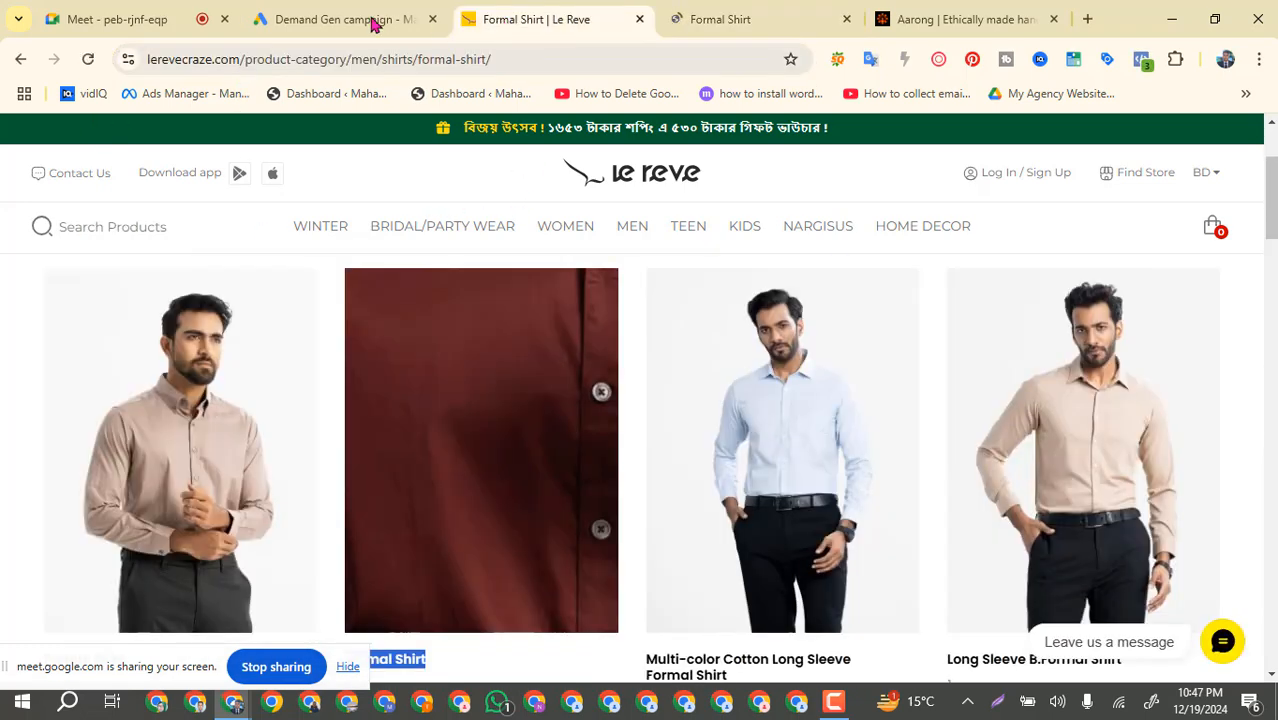
left_click(372, 19)
left_click(530, 432)
key("ctrl+v")
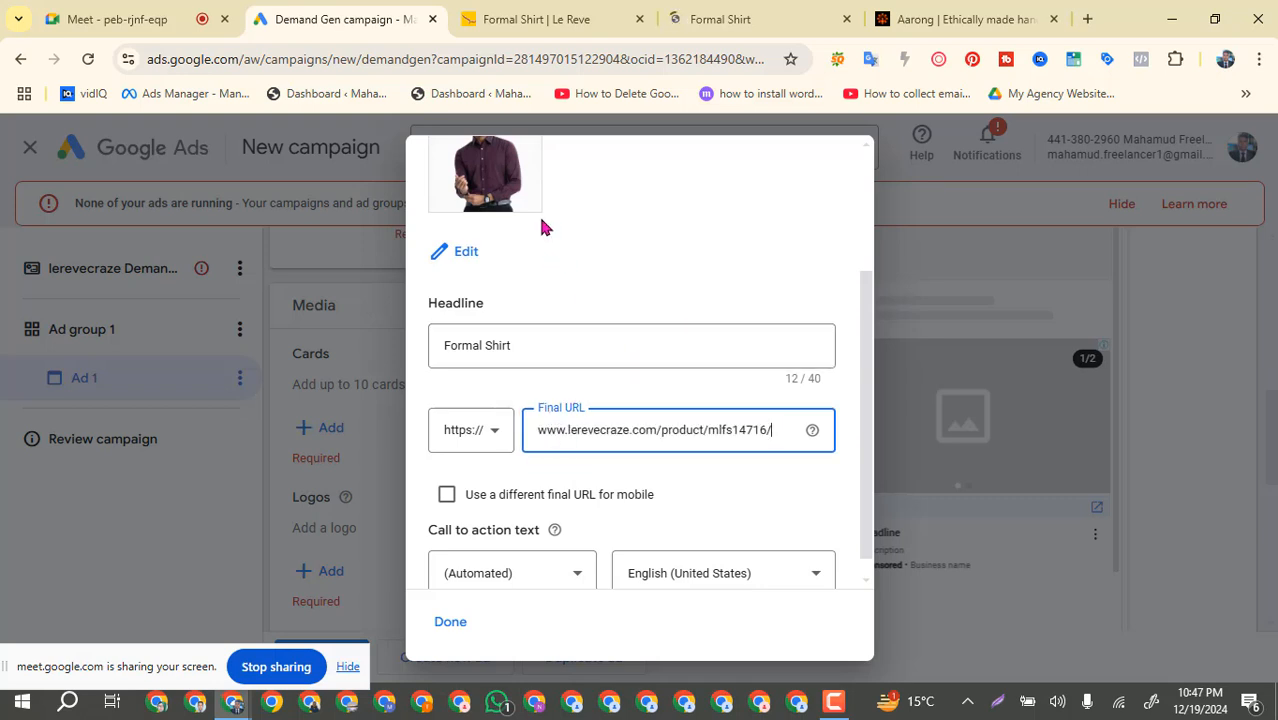
Set the card's call to action text to Visit site.
scroll(580, 474, "down", 1)
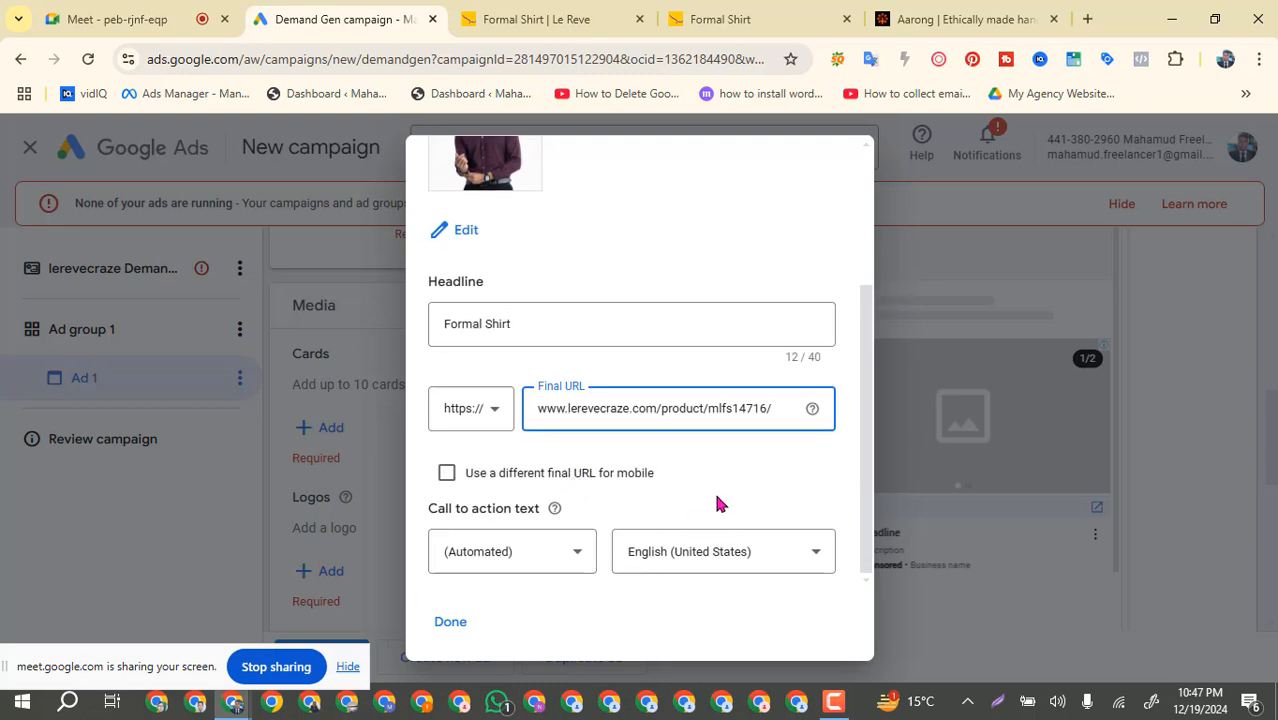
left_click(580, 562)
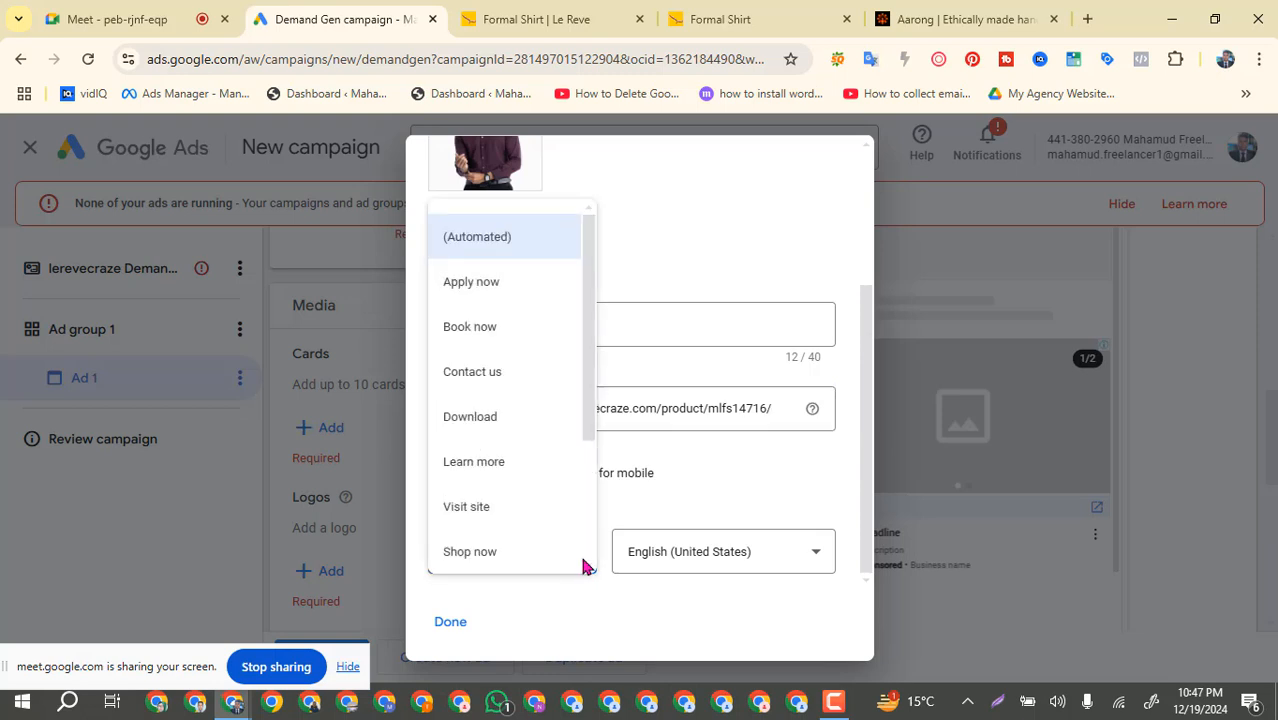
left_click(488, 518)
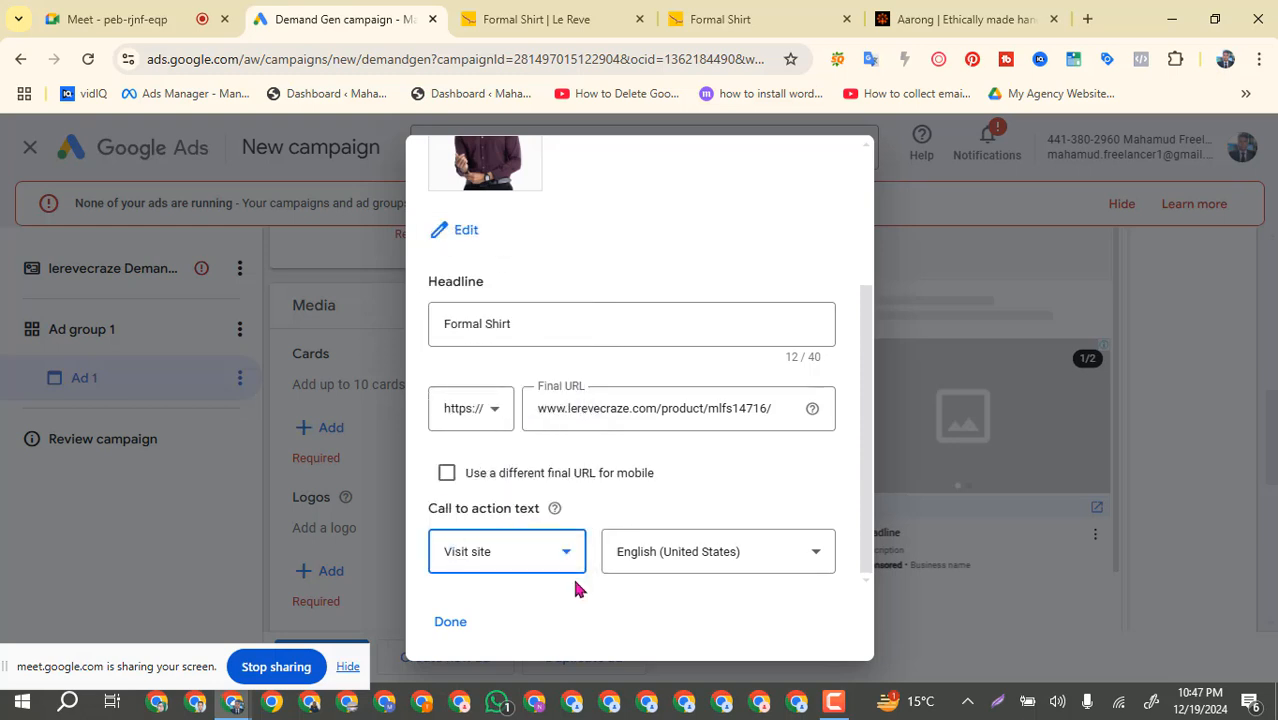
Review the languages available for the card's call to action text.
left_click(812, 557)
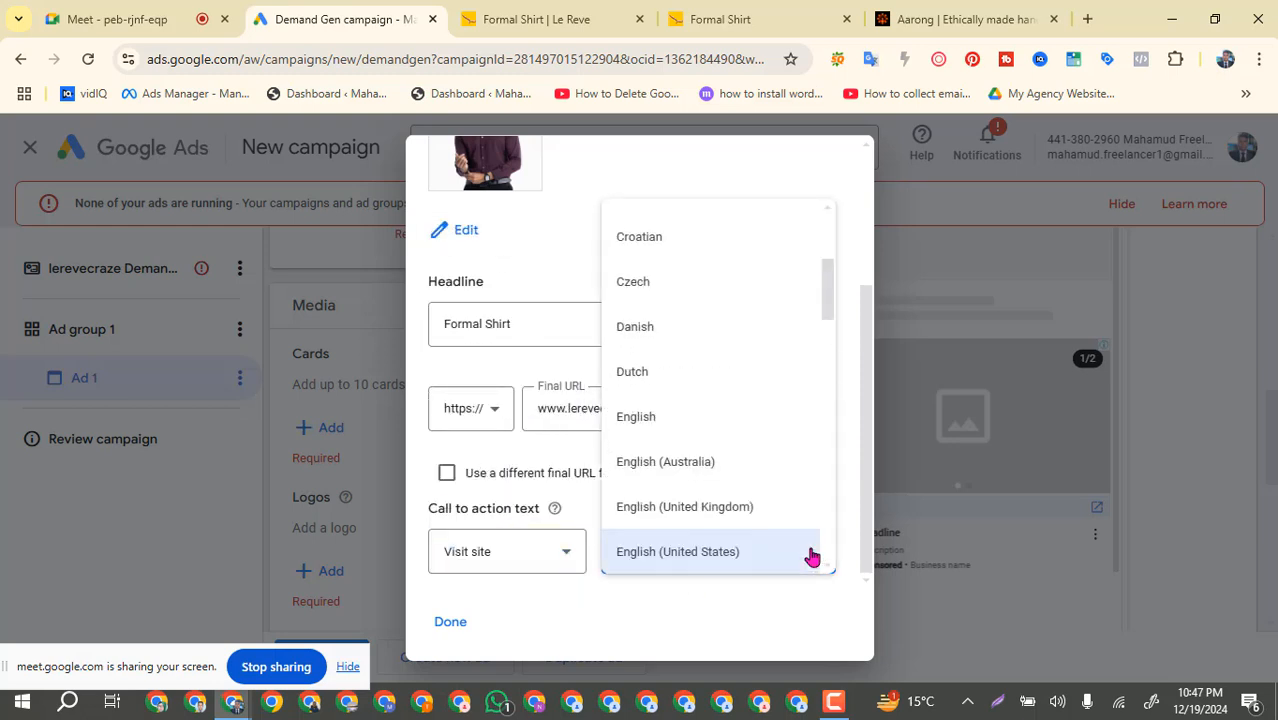
scroll(702, 375, "up", 3)
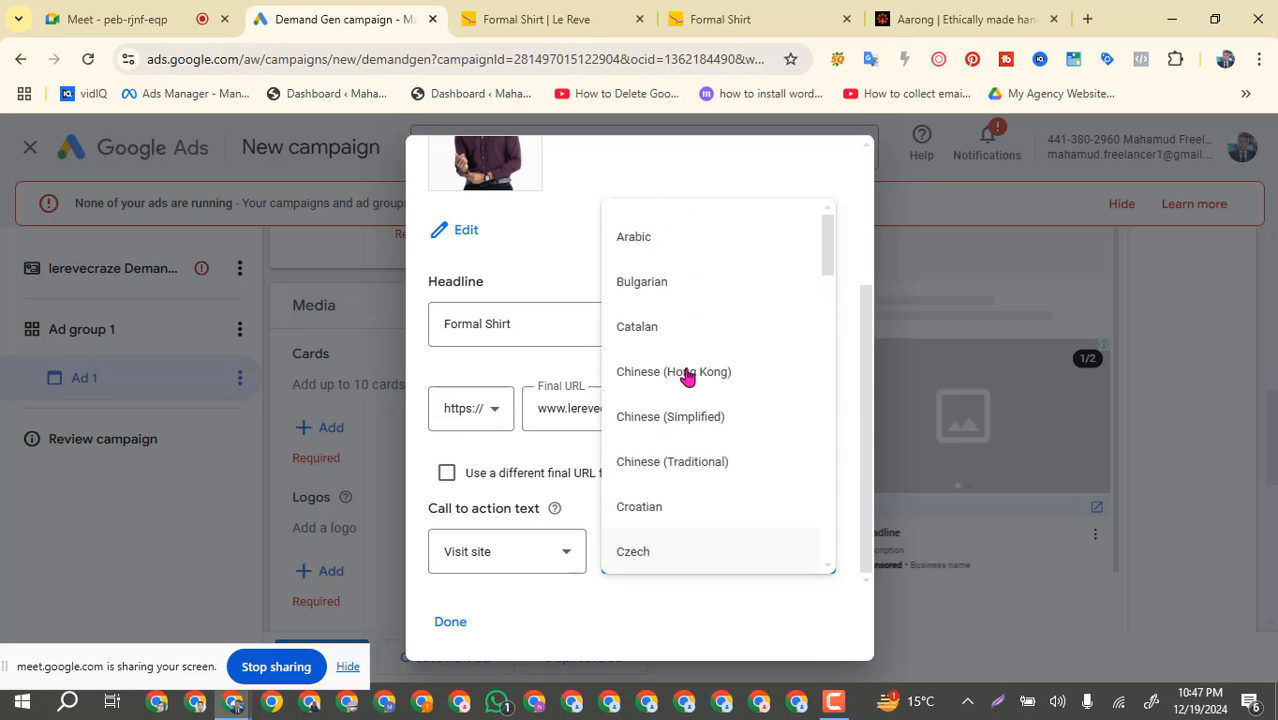
scroll(679, 468, "down", 5)
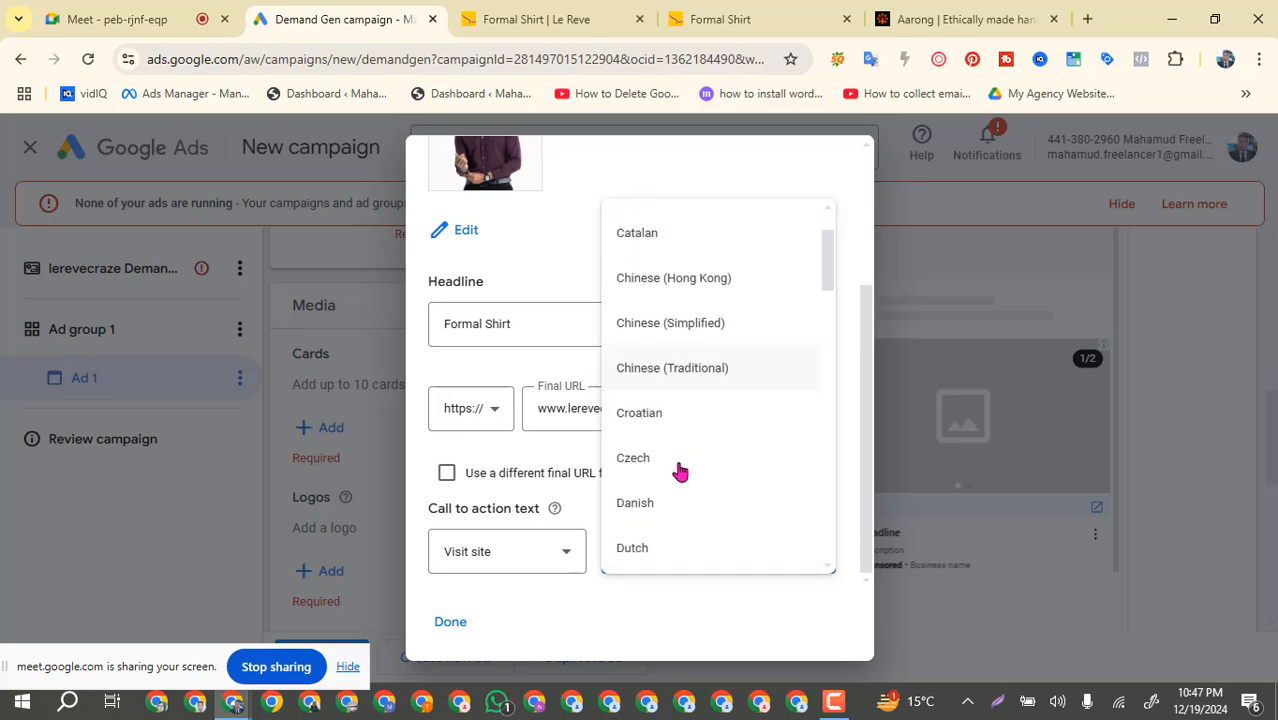
scroll(679, 468, "up", 5)
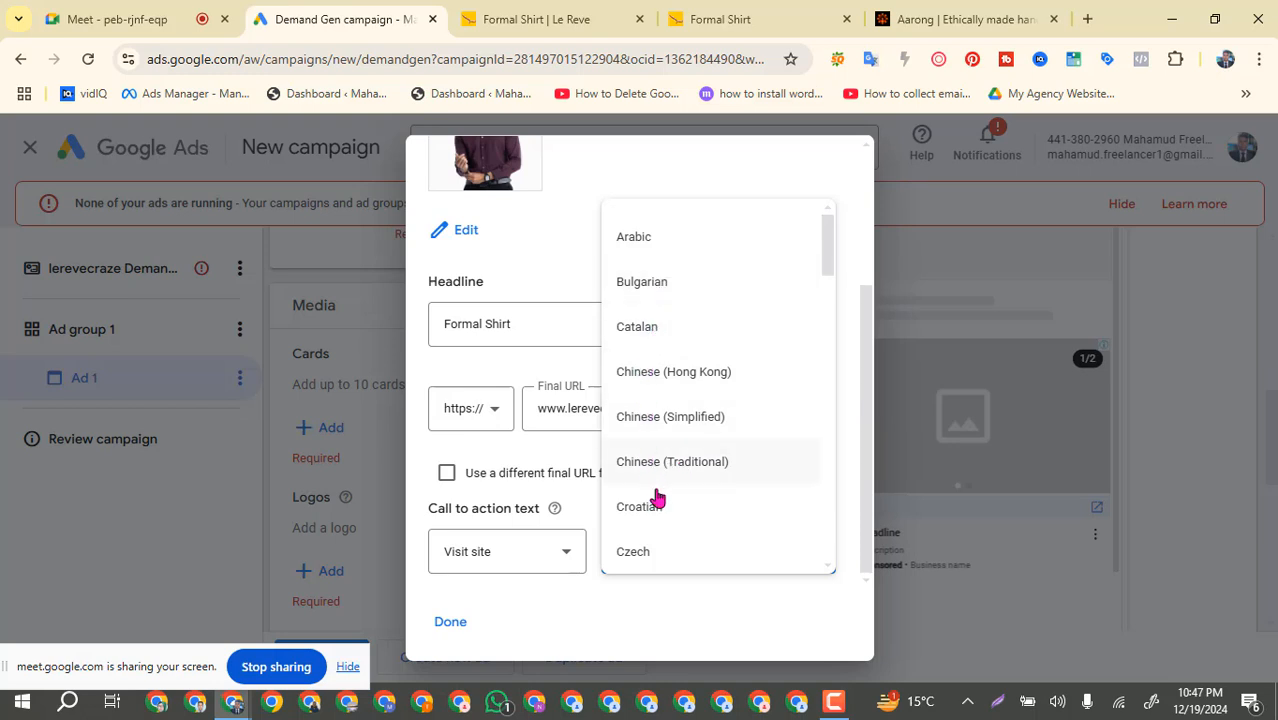
scroll(690, 510, "down", 4)
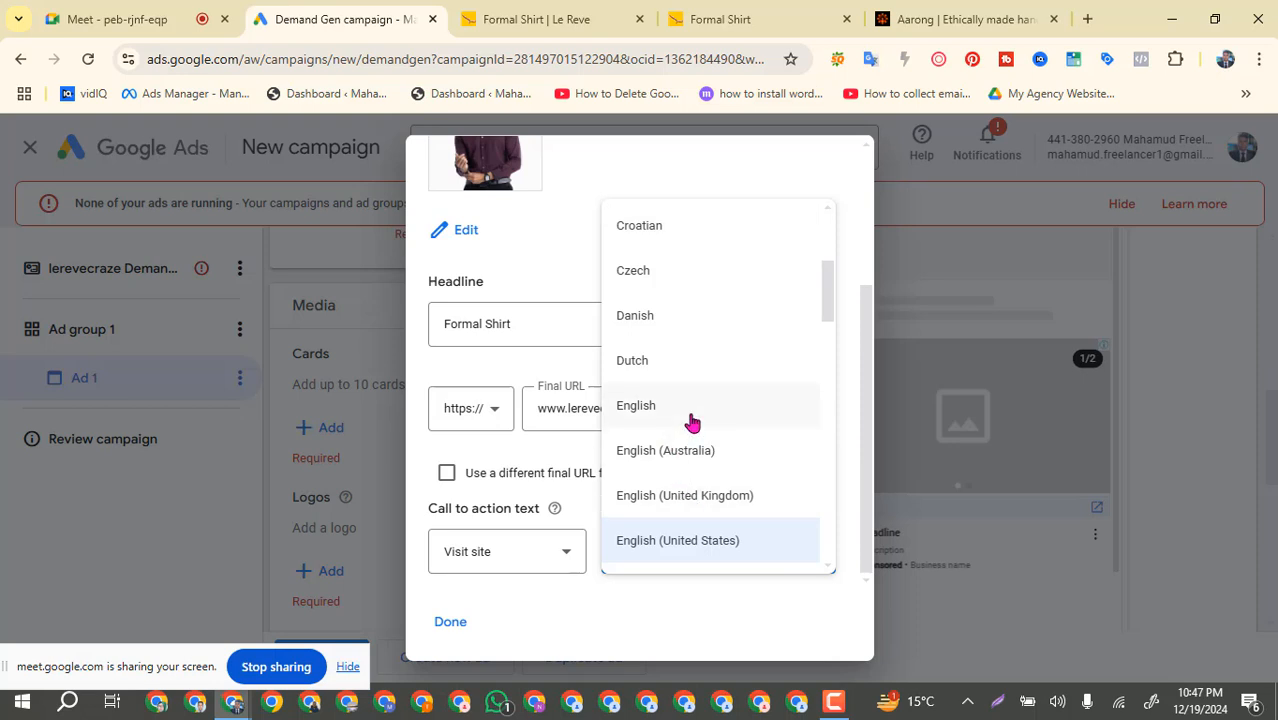
scroll(679, 426, "up", 3)
left_click(612, 634)
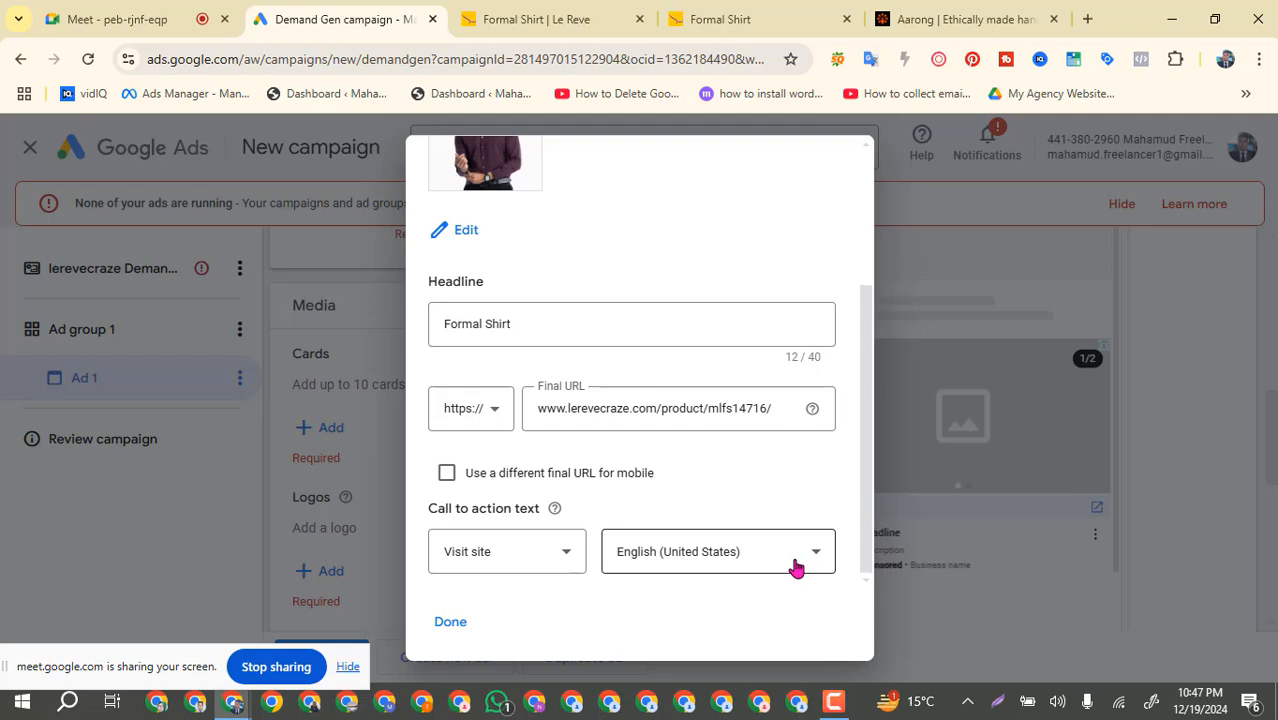
Finish the first Formal Shirt card and check it in the YouTube ad preview.
left_click(451, 624)
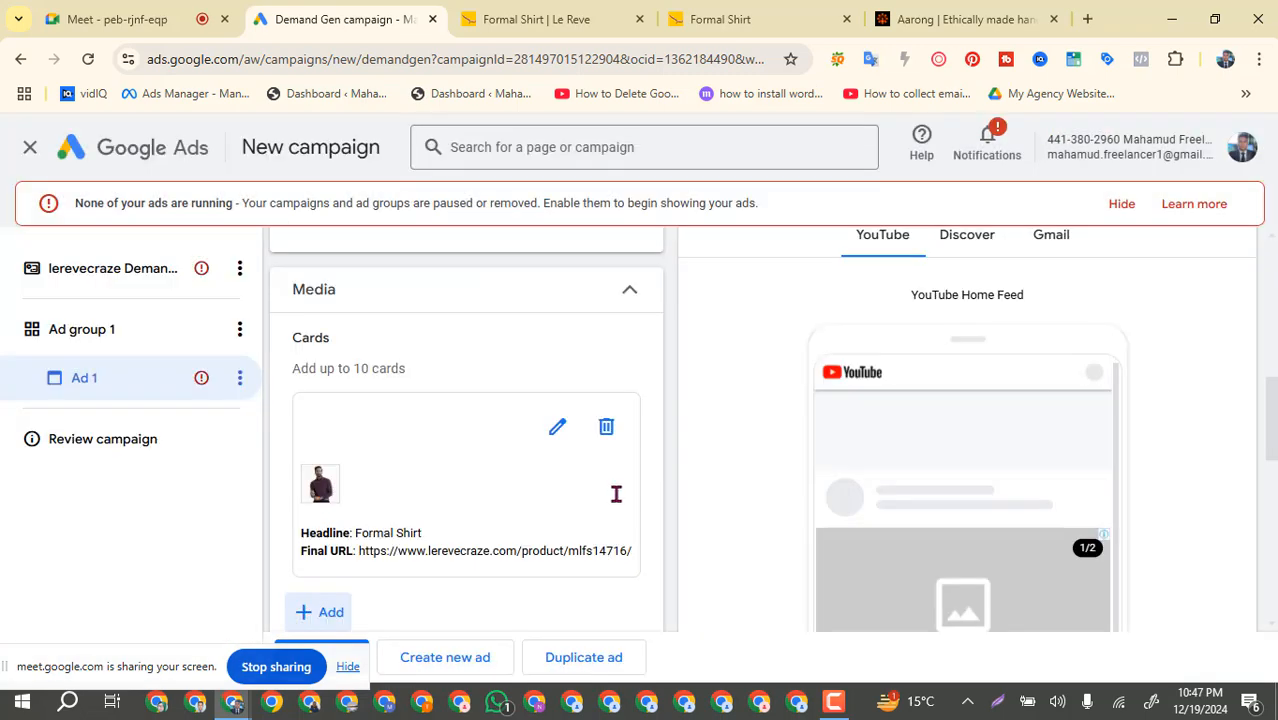
scroll(405, 496, "down", 1)
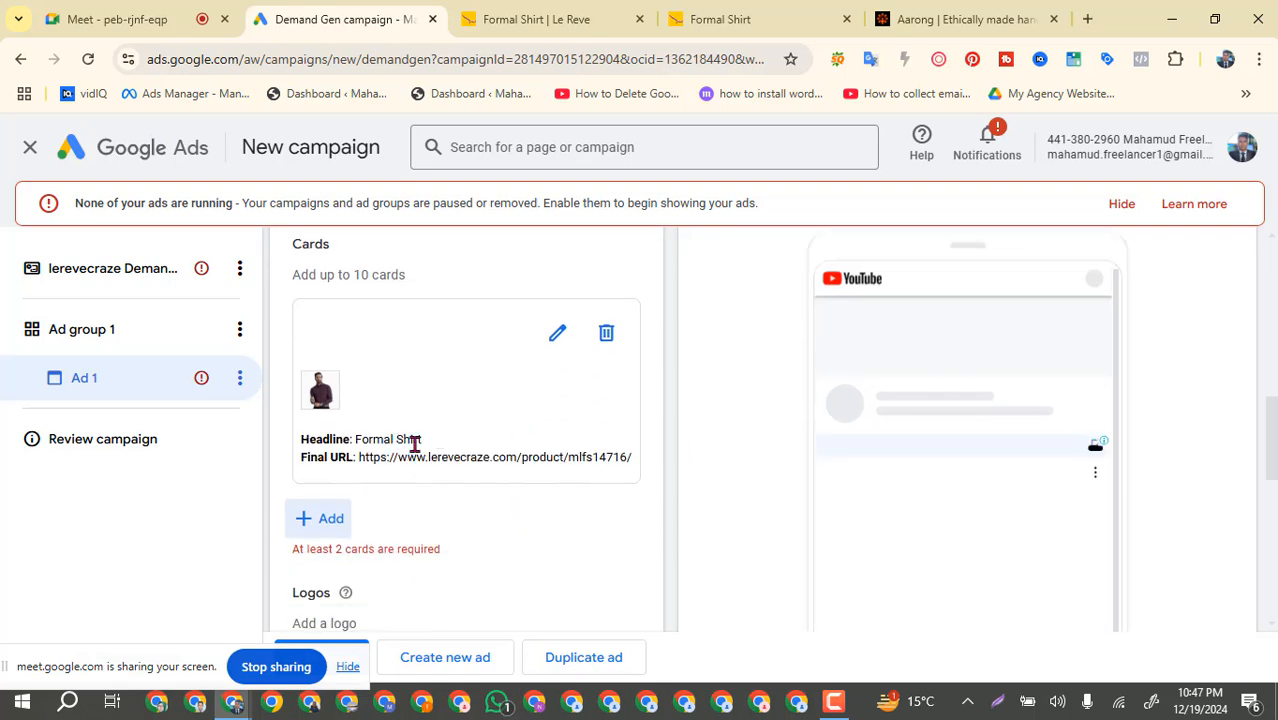
scroll(850, 482, "down", 2)
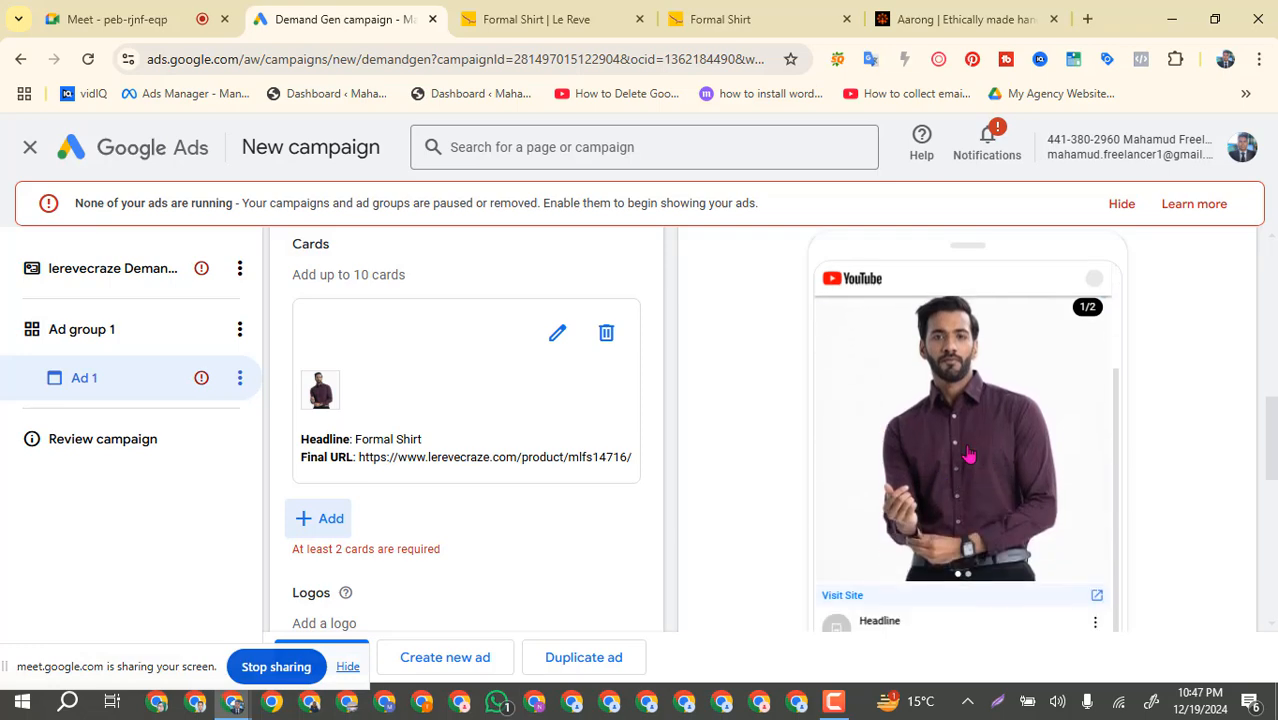
scroll(388, 526, "down", 1)
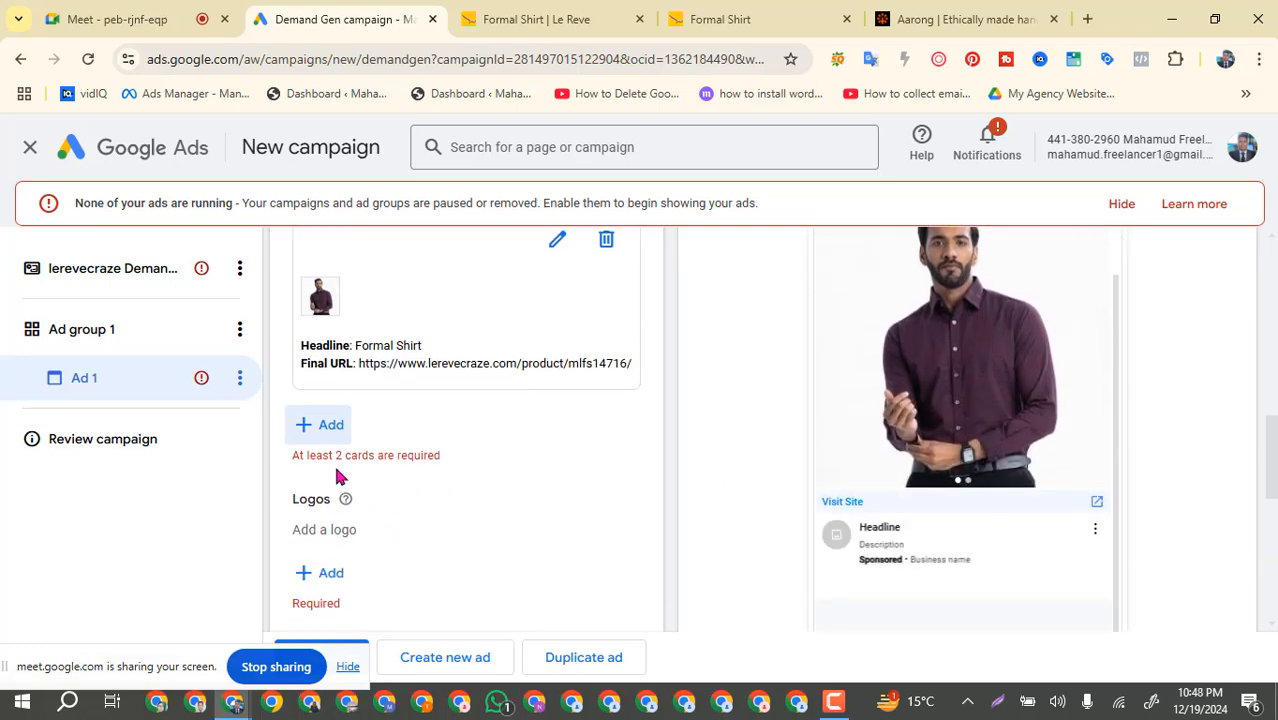
Start a second carousel card and add the beige formal shirt photo from the scanned website images.
left_click(310, 432)
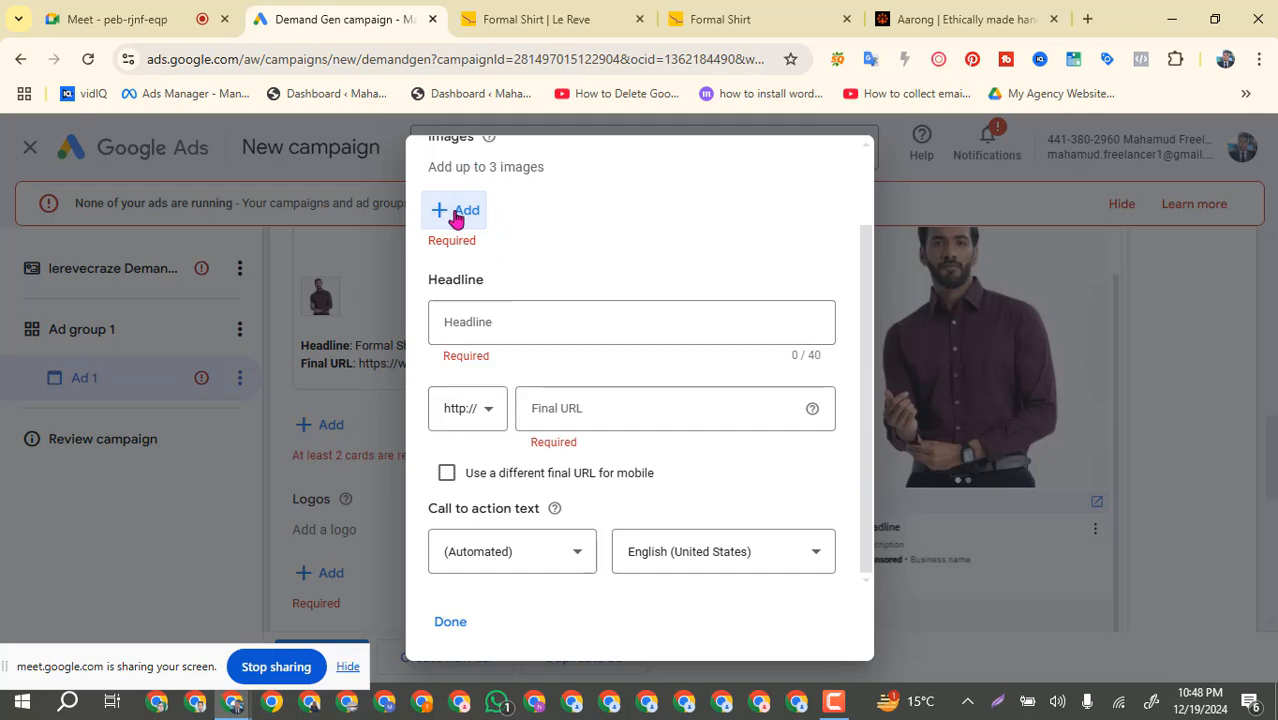
left_click(457, 214)
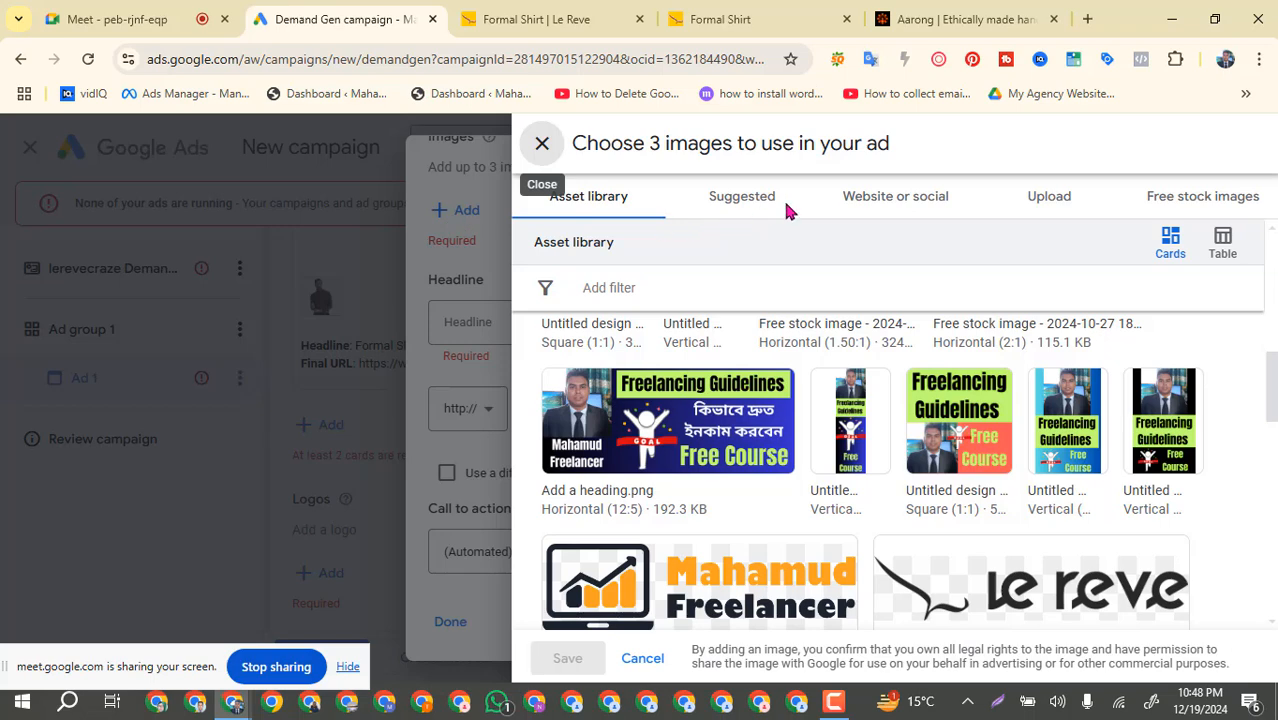
left_click(889, 199)
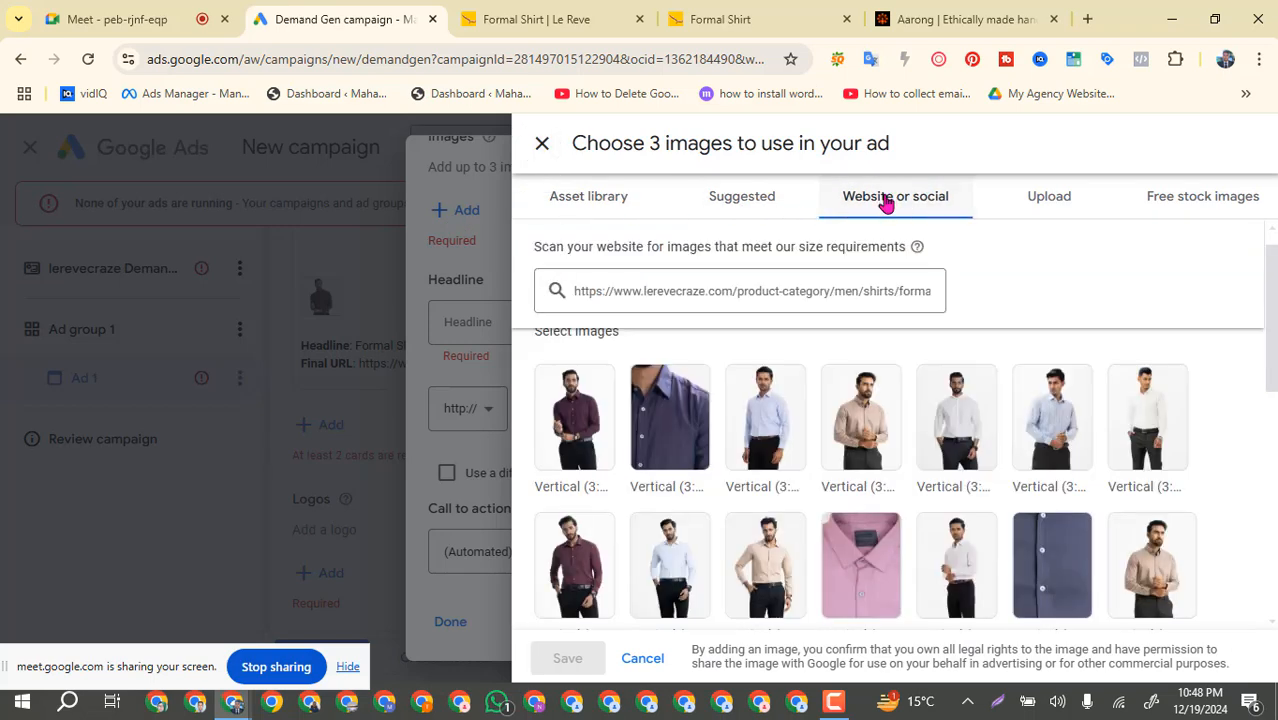
mouse_move(775, 572)
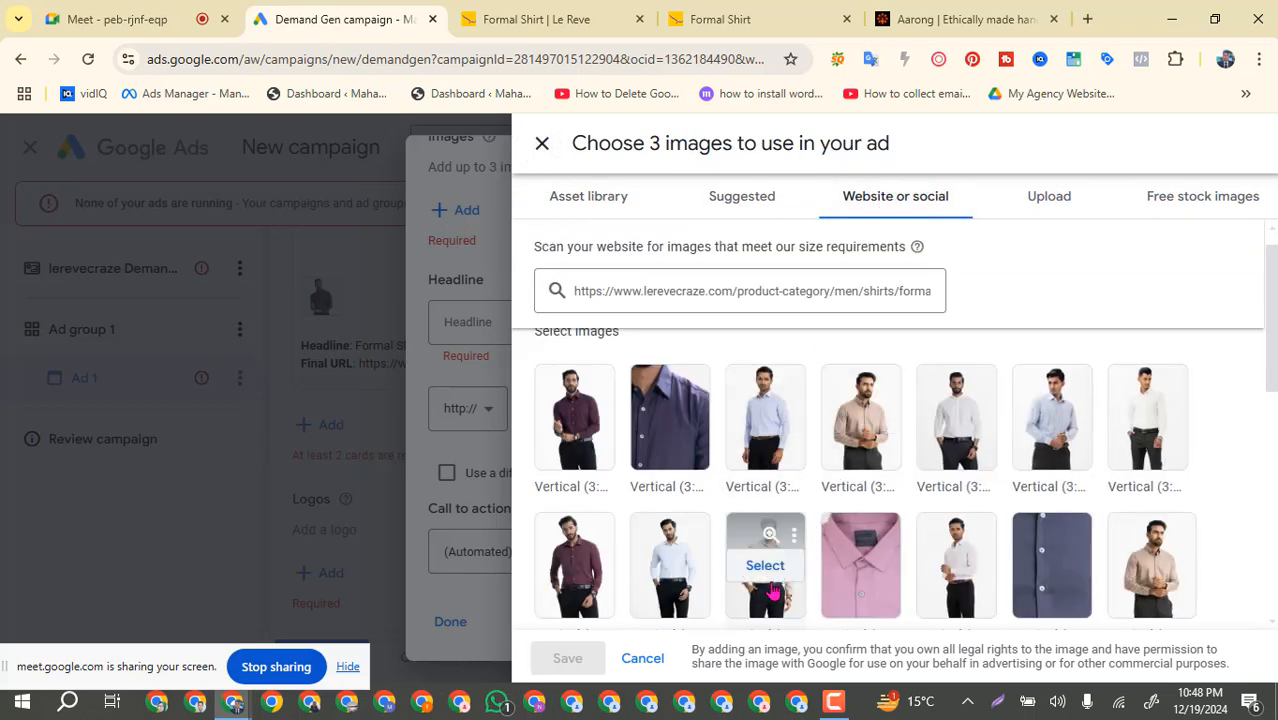
left_click(765, 568)
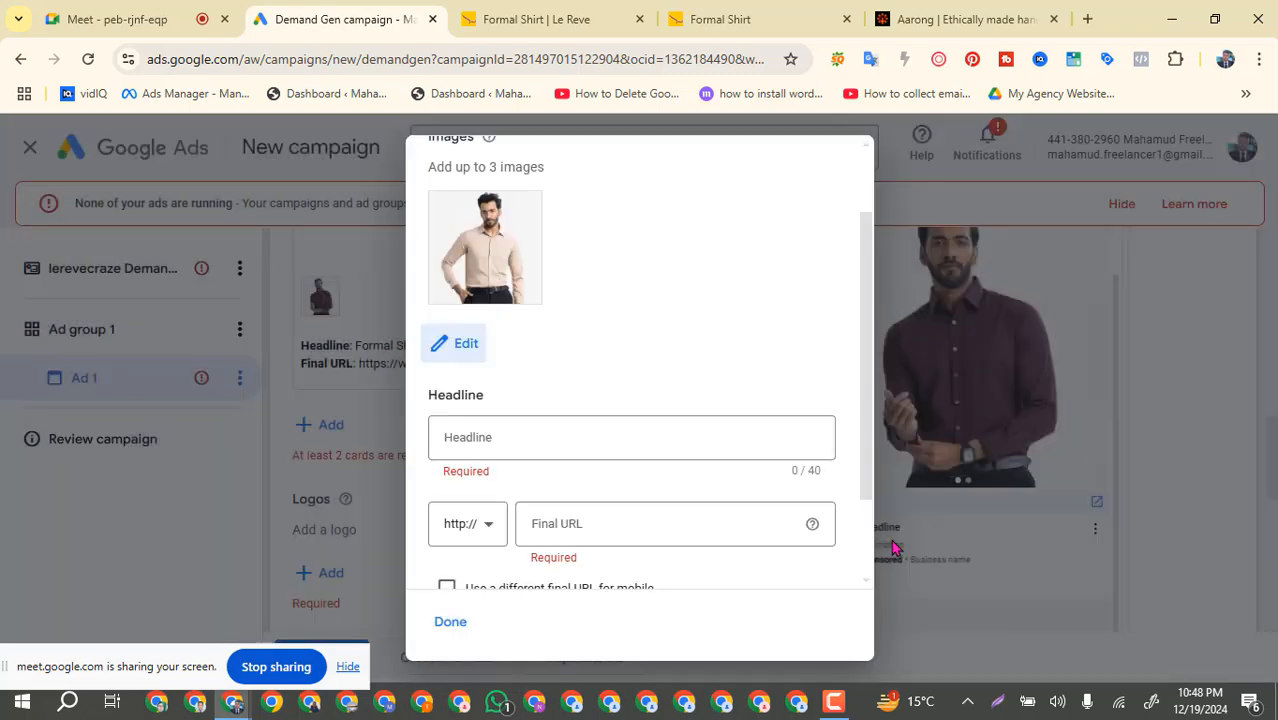
Set the second card's headline to Formal Shirt, copied from the first shirt's product page on the Le Reve site.
left_click(512, 434)
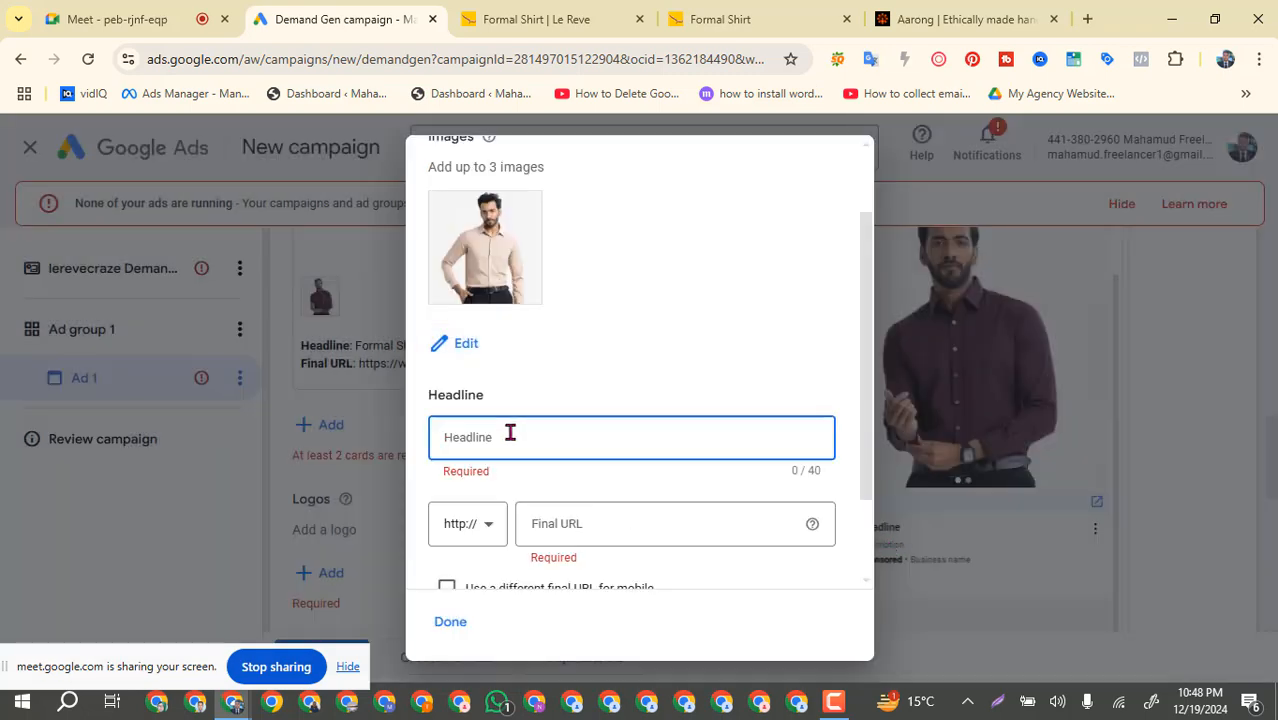
left_click(924, 18)
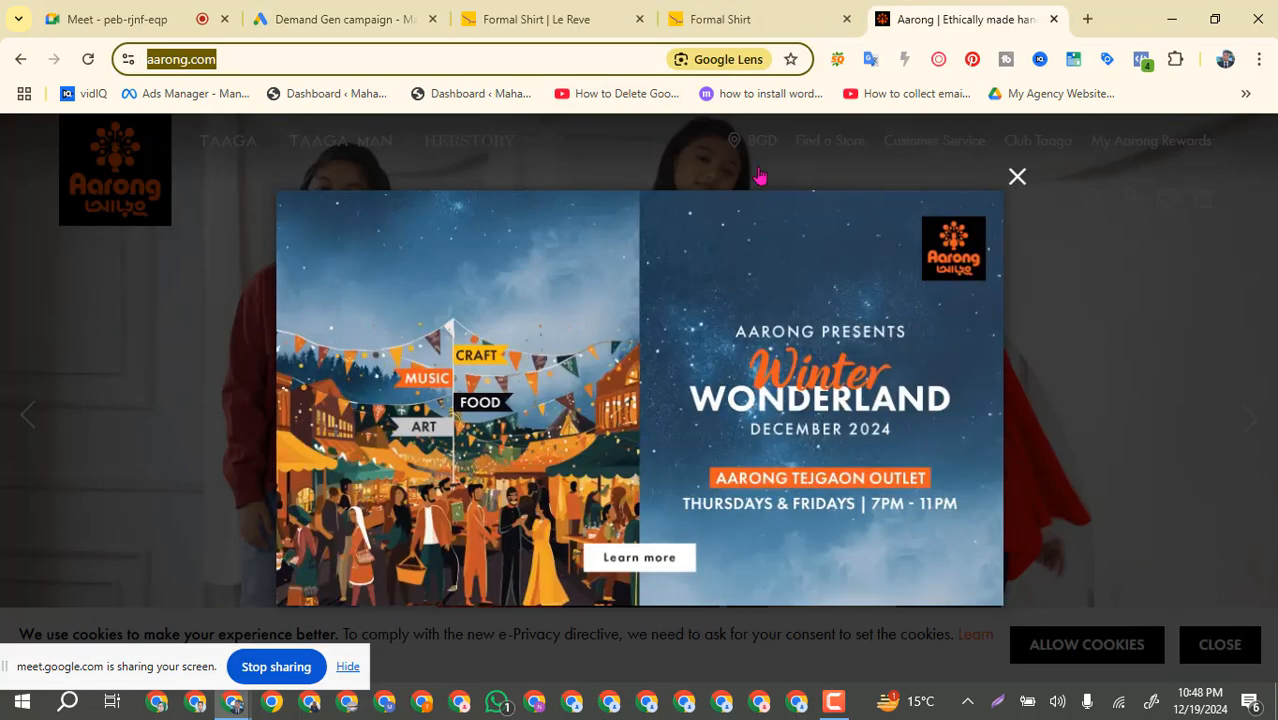
left_click(549, 19)
mouse_move(565, 226)
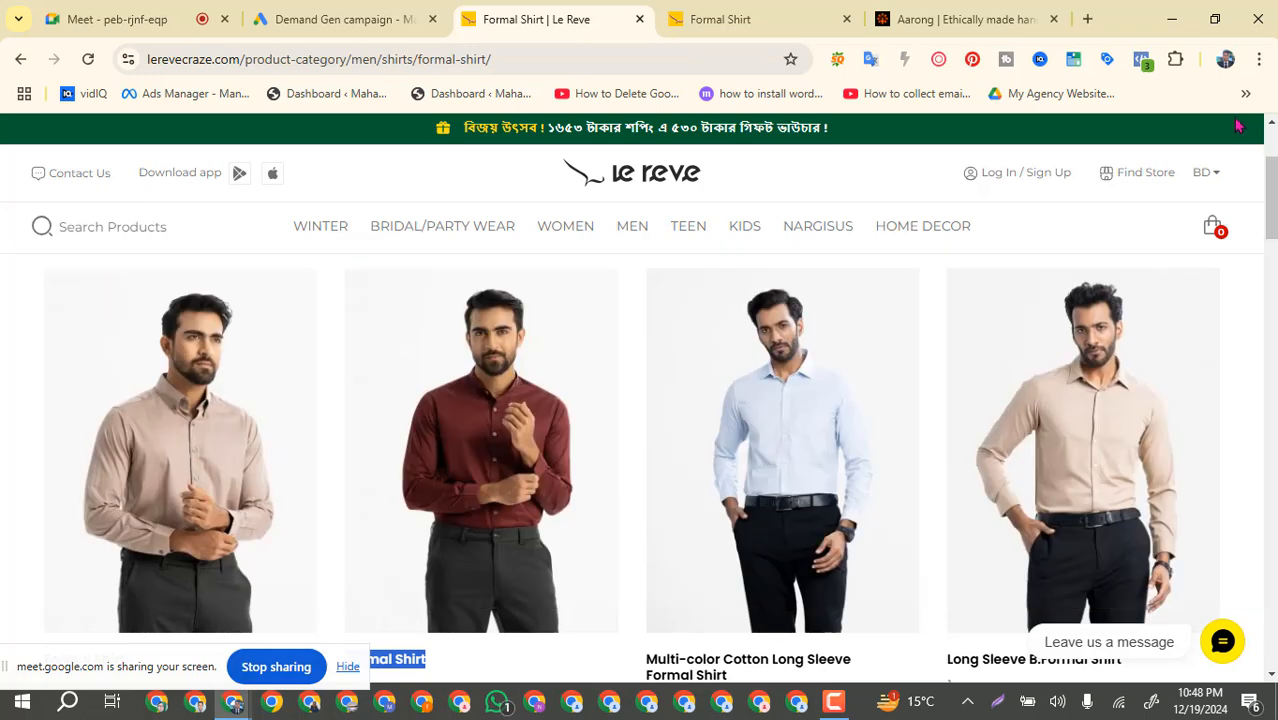
left_click(204, 464)
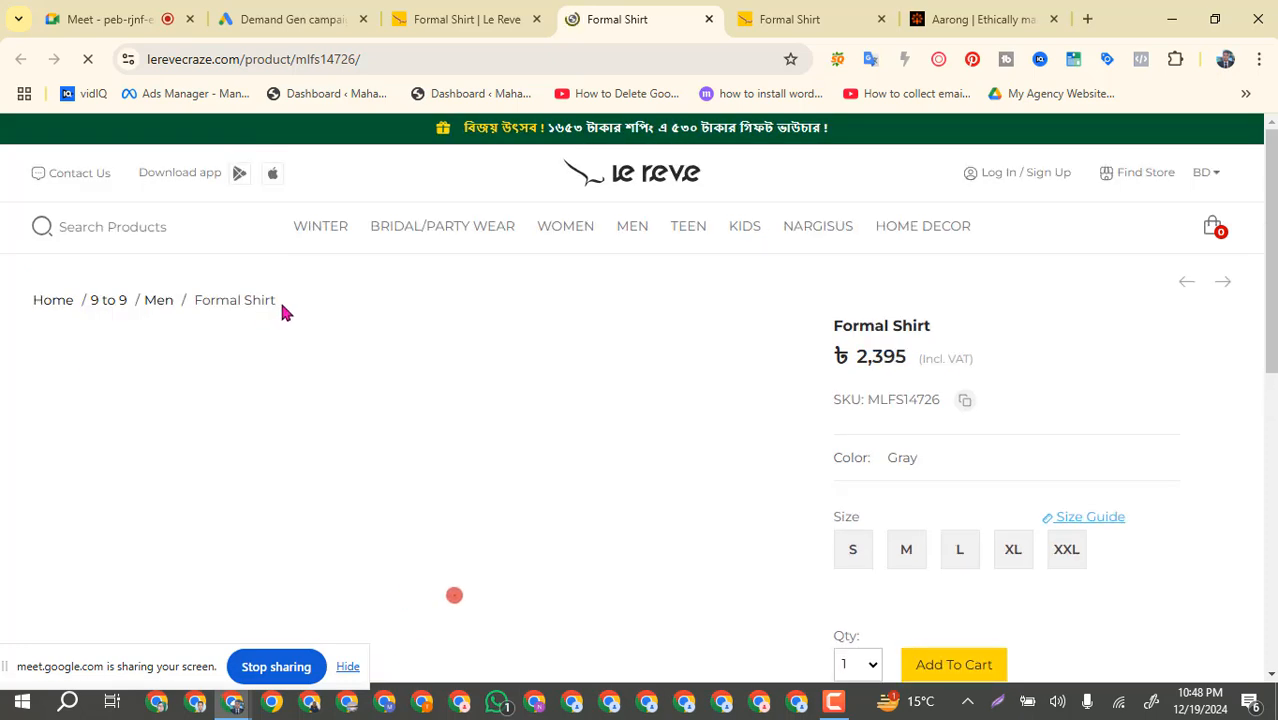
left_click_drag(280, 301, 197, 315)
key("ctrl+c")
left_click(290, 19)
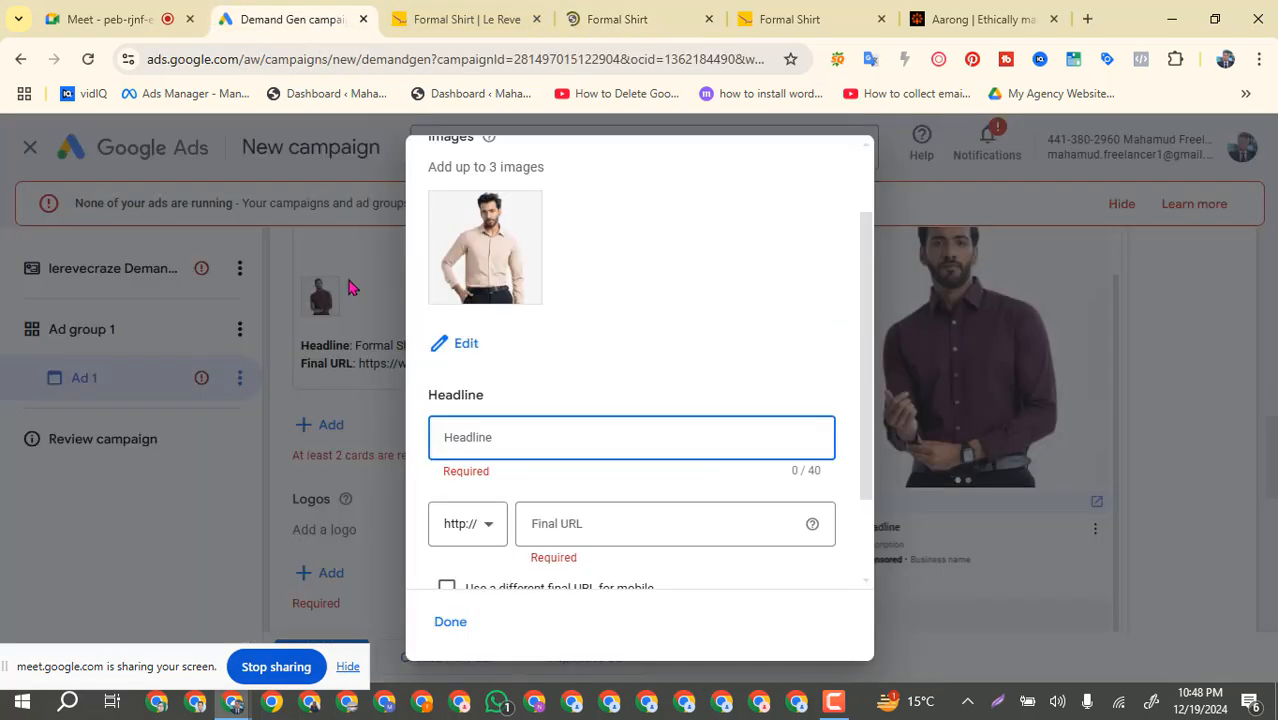
key("ctrl+v")
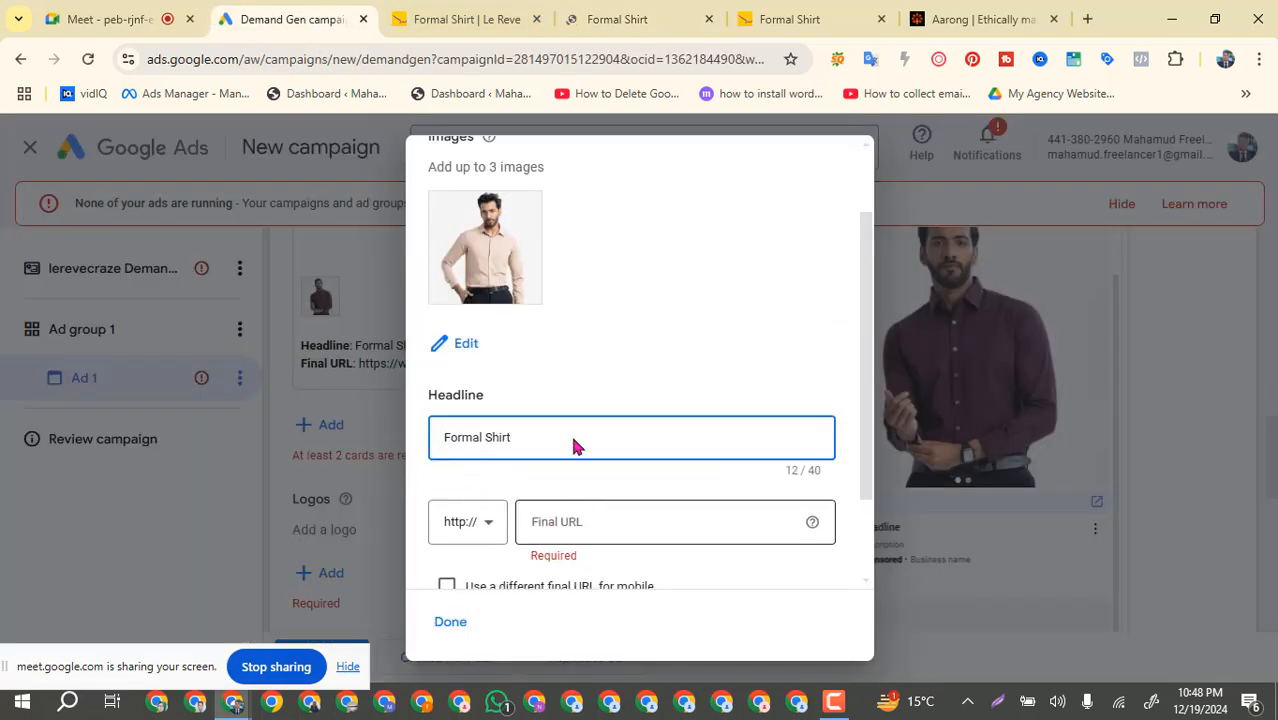
left_click(672, 20)
left_click(266, 62)
key("ctrl+c")
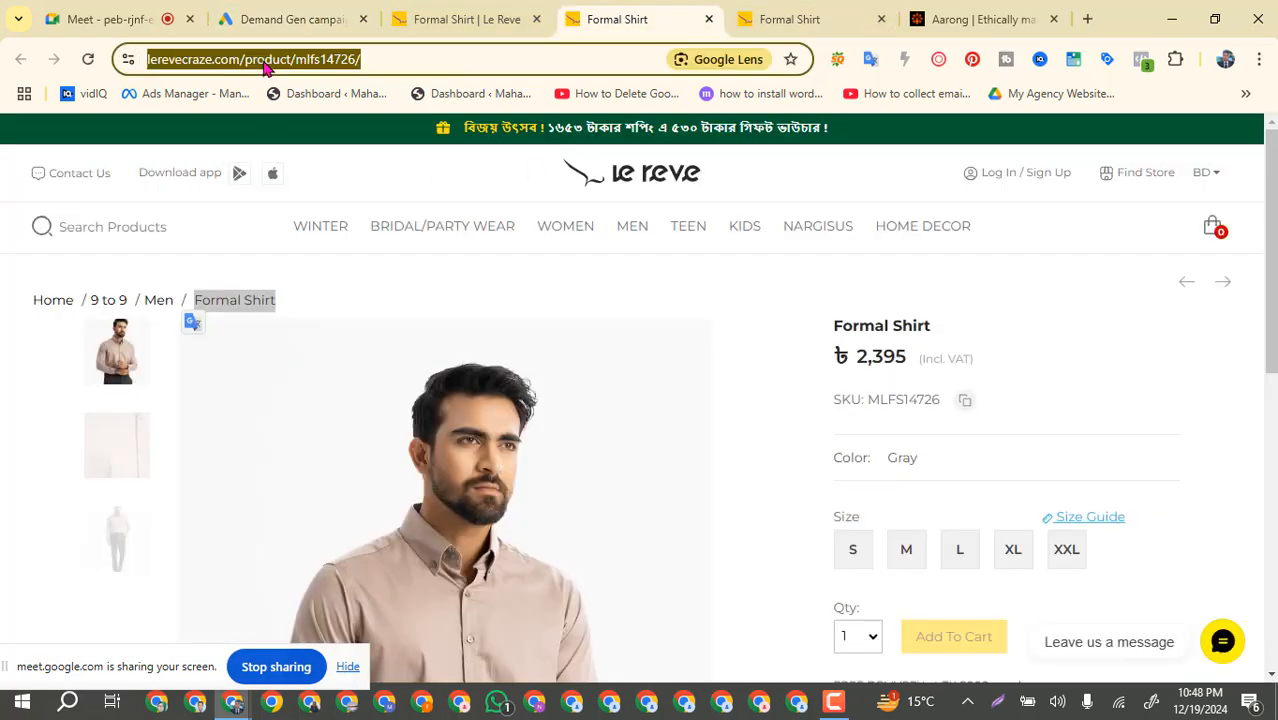
left_click(298, 19)
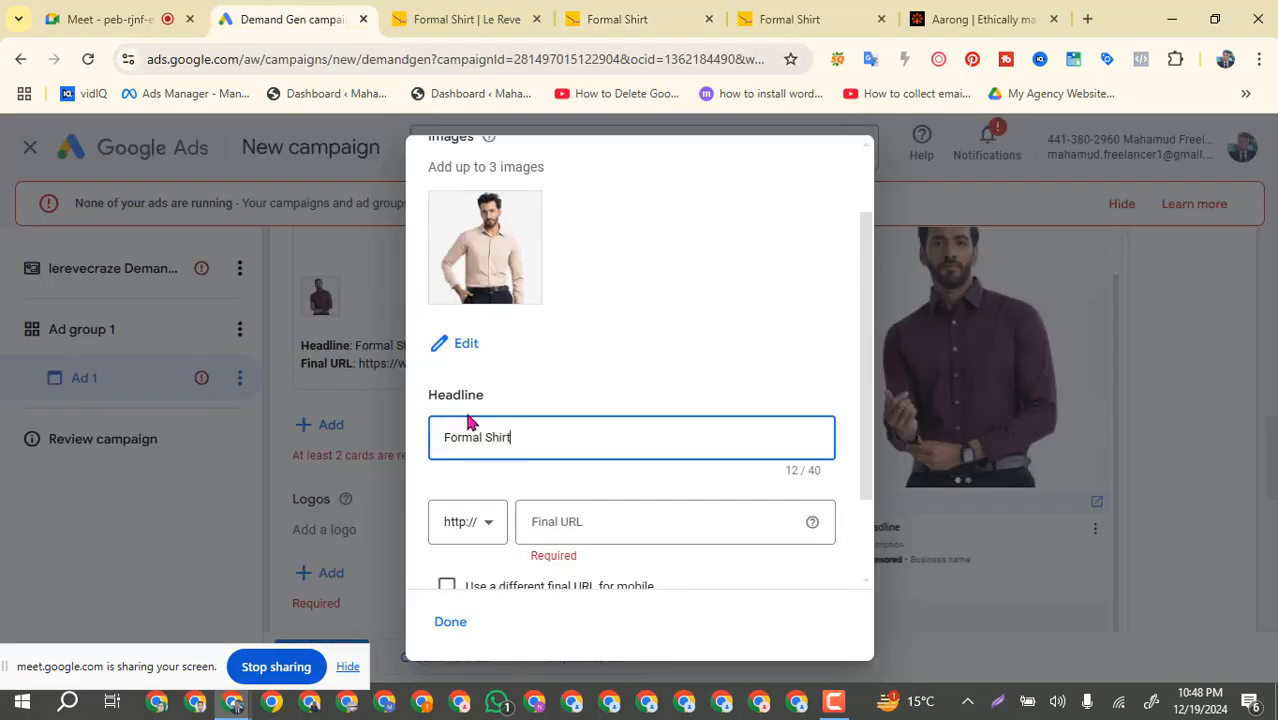
left_click(572, 519)
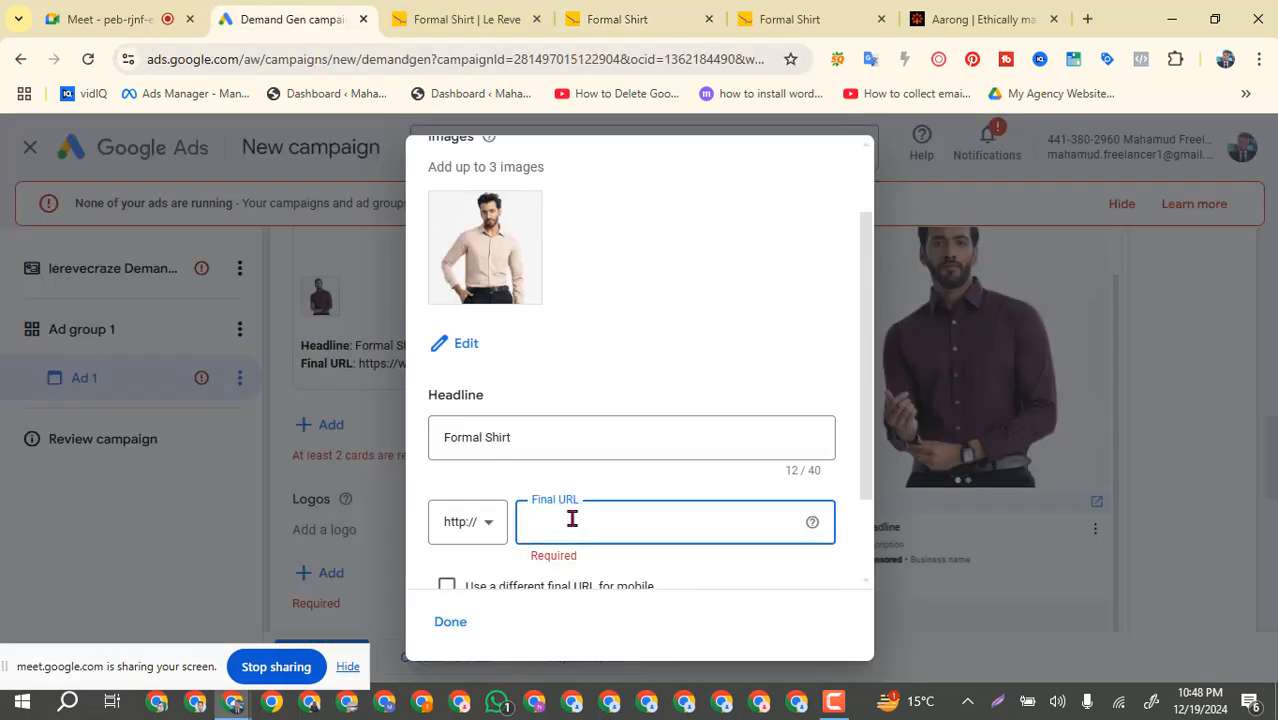
key("ctrl+v")
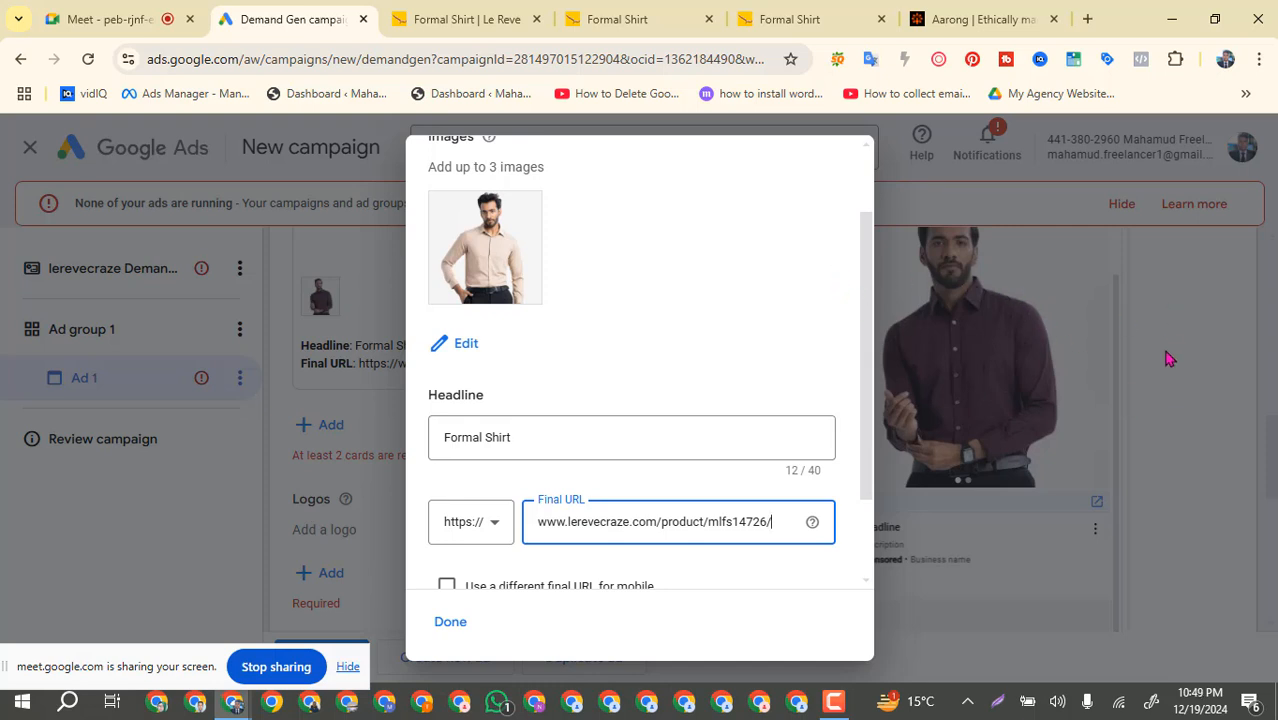
Set the second card's call to action text to Shop now and finish the card.
scroll(578, 518, "down", 1)
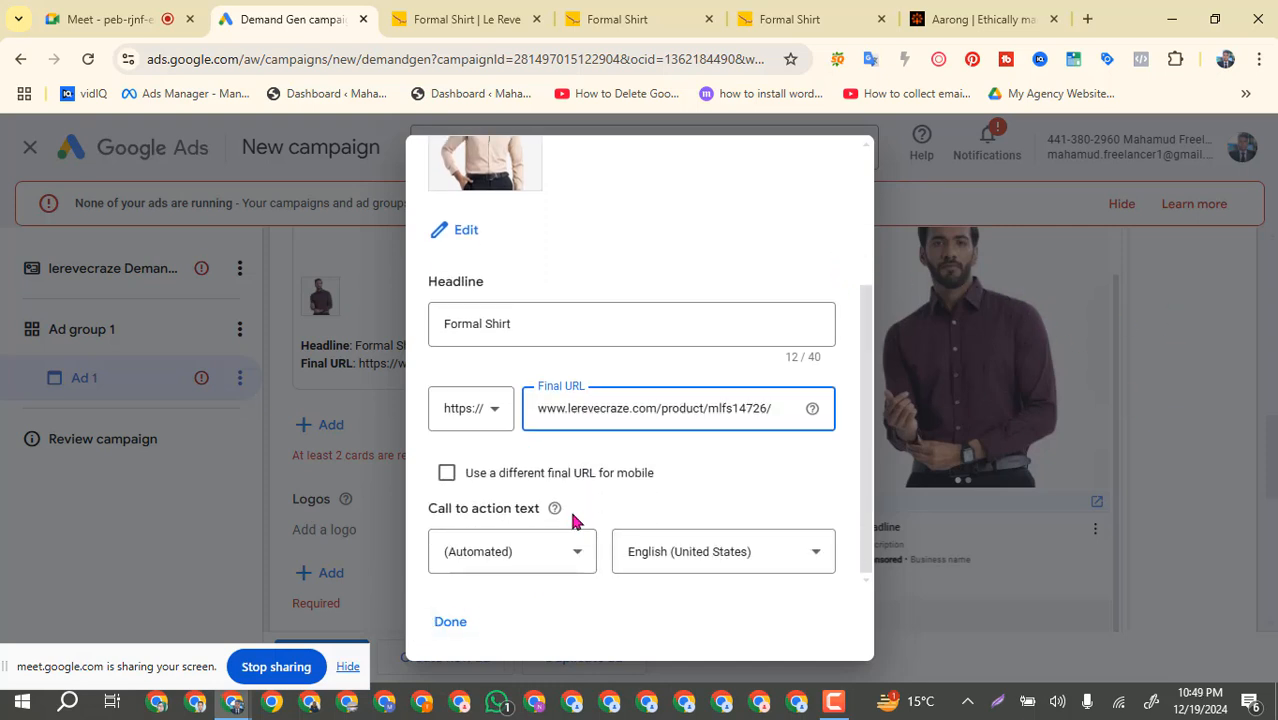
left_click(578, 557)
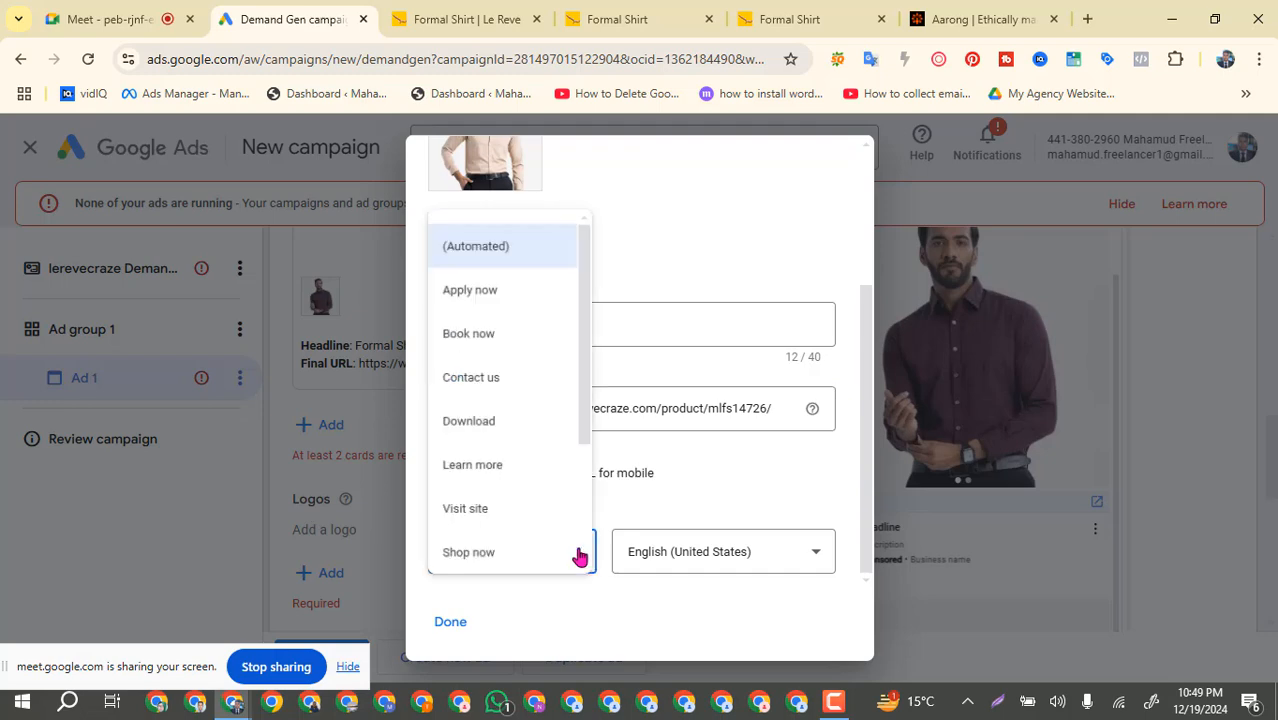
left_click(491, 555)
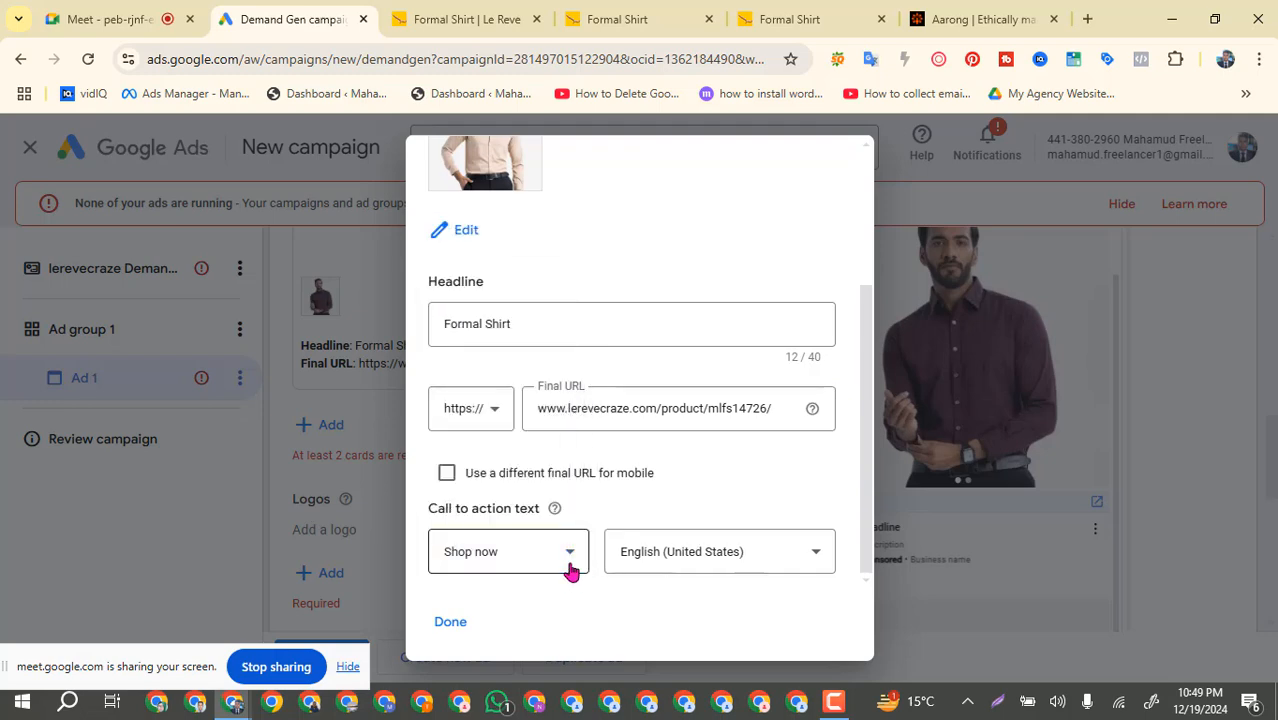
left_click(453, 630)
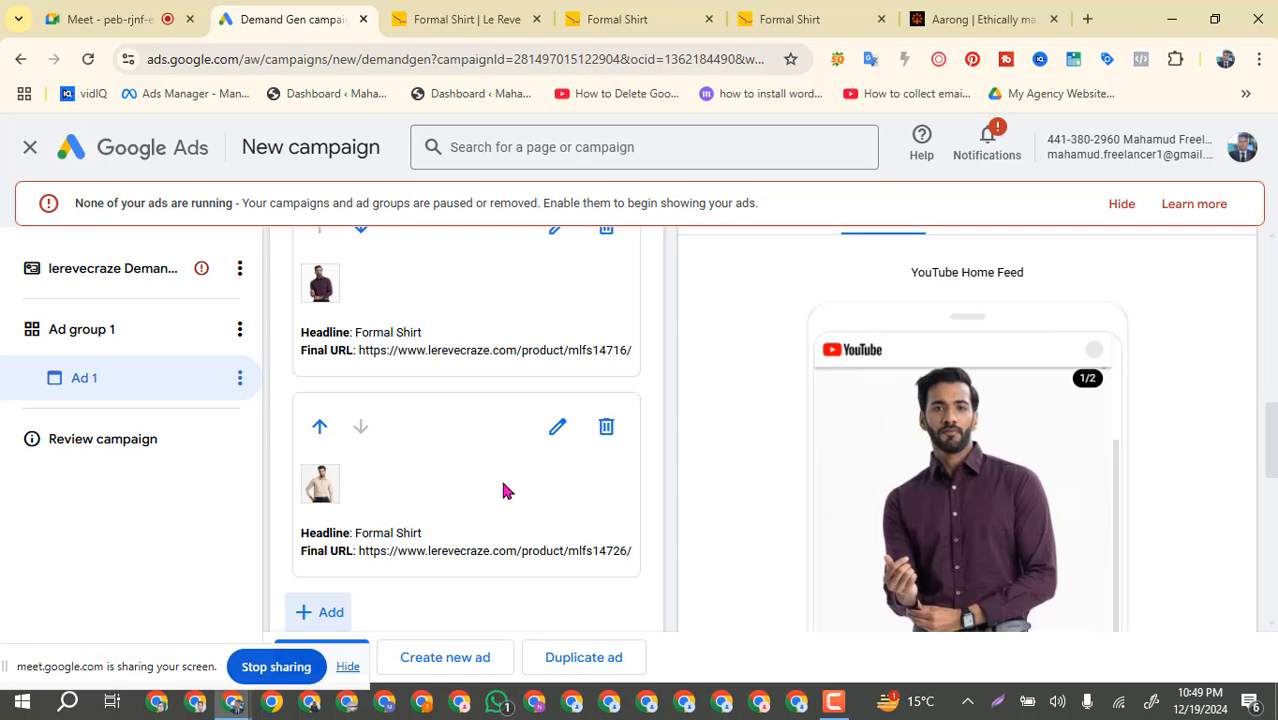
Review the two Formal Shirt cards and the carousel's YouTube Home Feed preview.
scroll(500, 490, "up", 1)
scroll(425, 357, "down", 2)
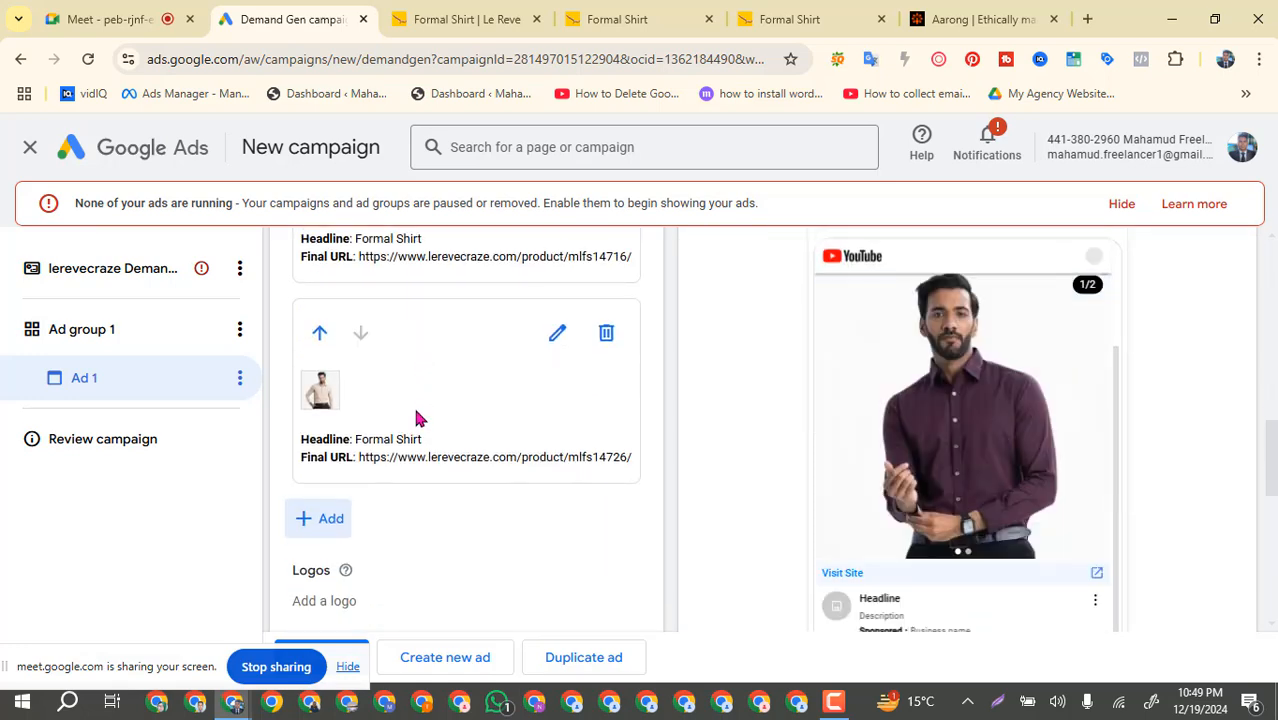
scroll(400, 440, "down", 1)
scroll(458, 404, "up", 3)
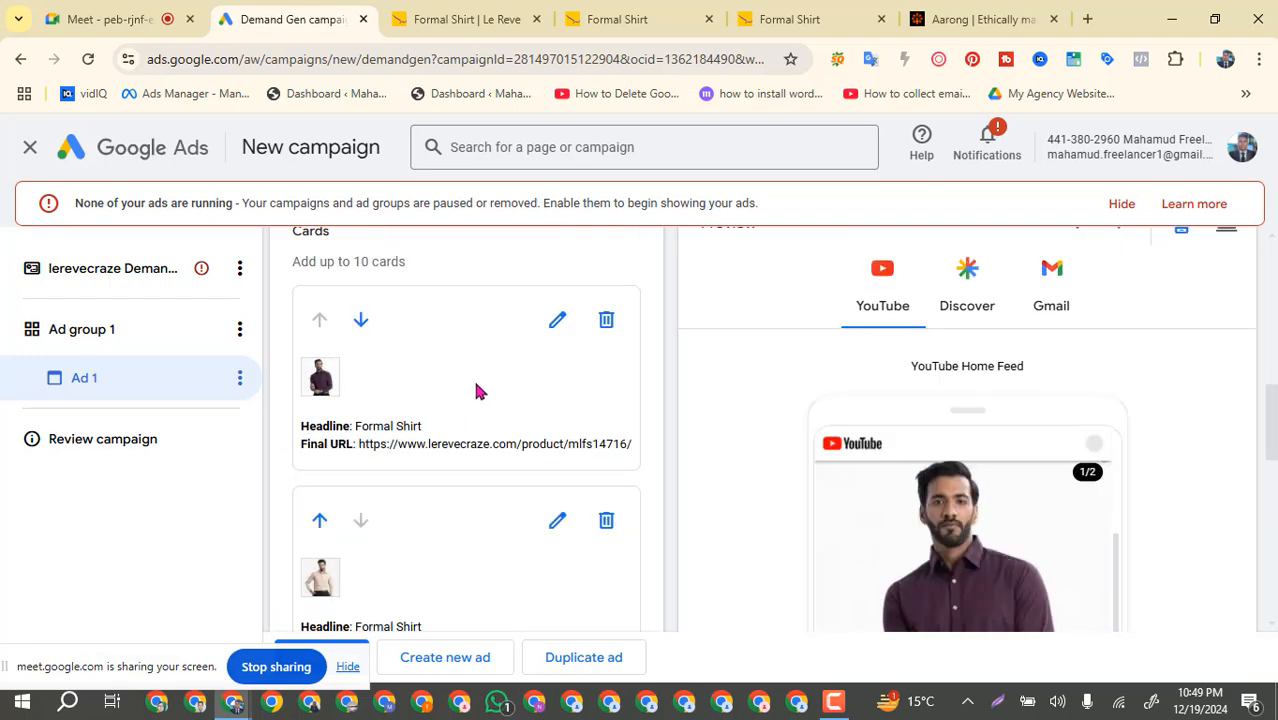
scroll(453, 408, "up", 1)
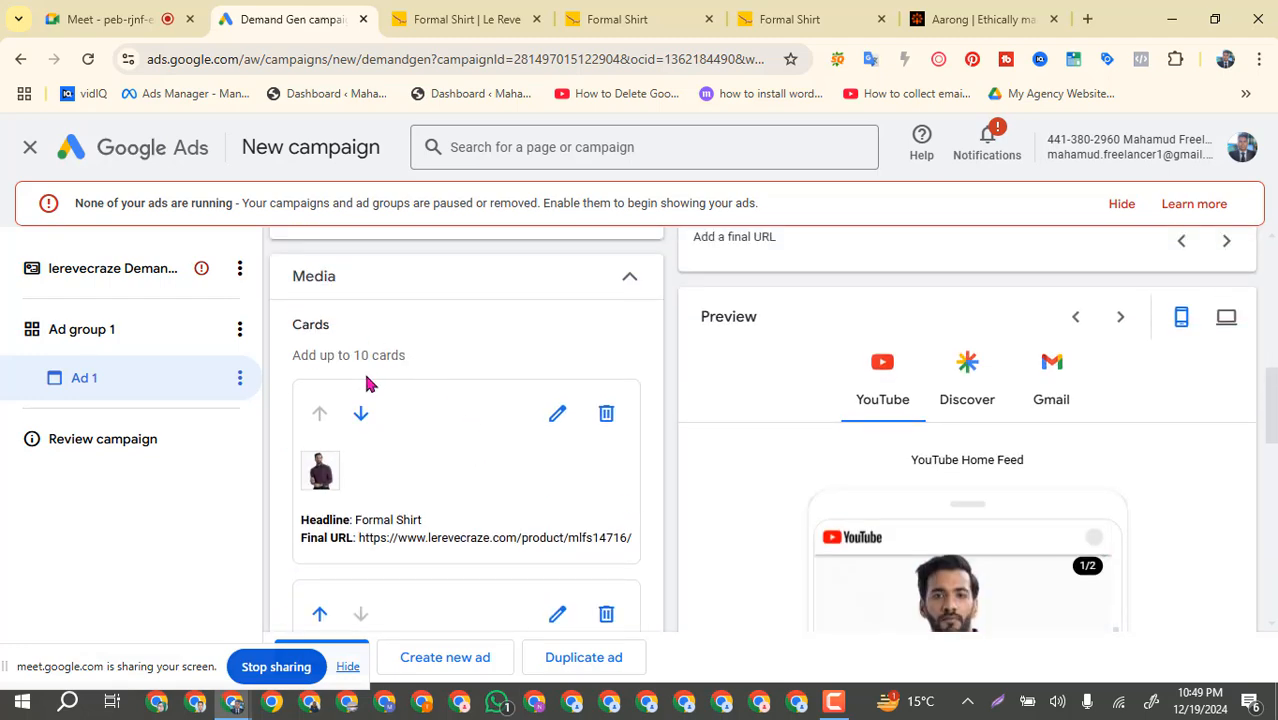
scroll(407, 480, "down", 3)
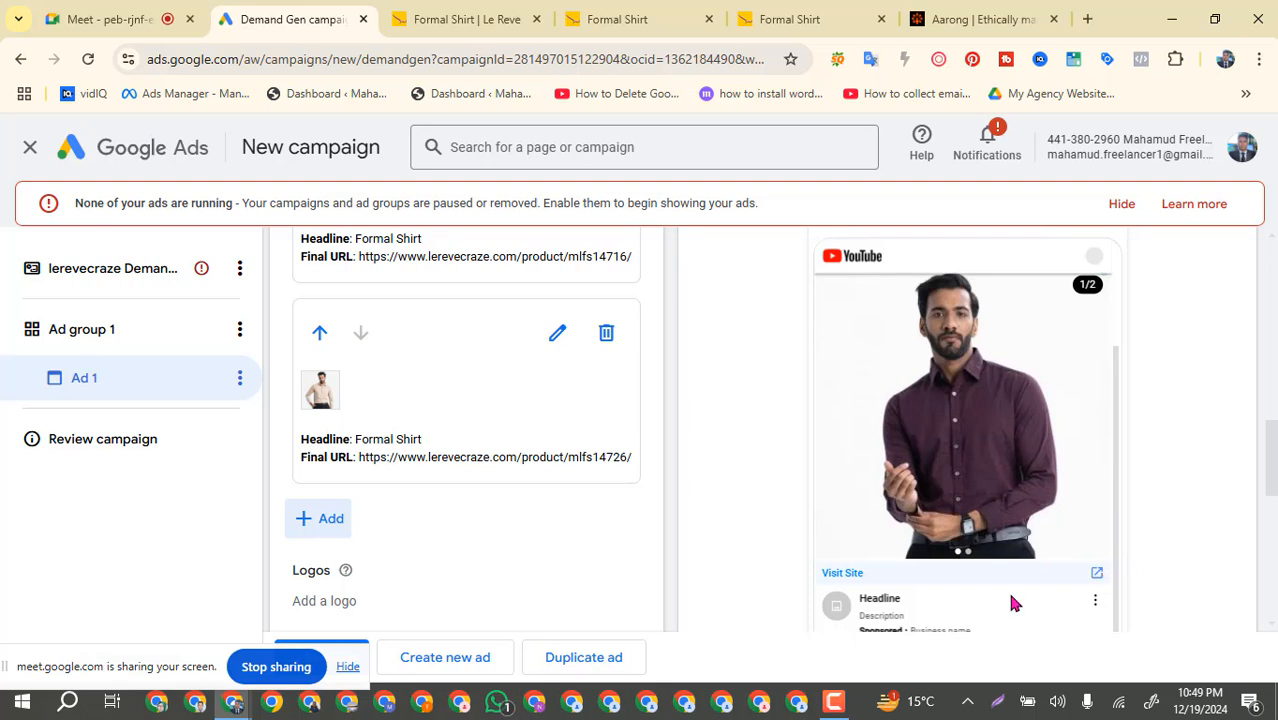
scroll(1007, 589, "down", 2)
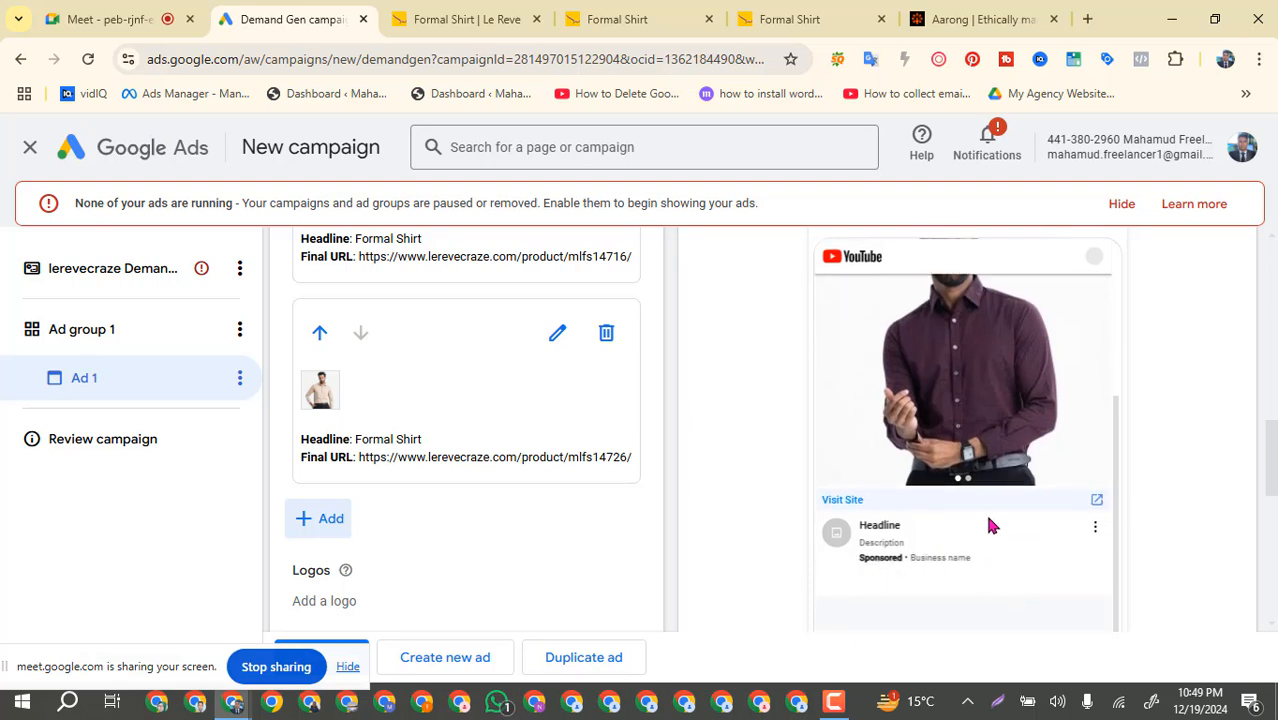
scroll(975, 513, "up", 2)
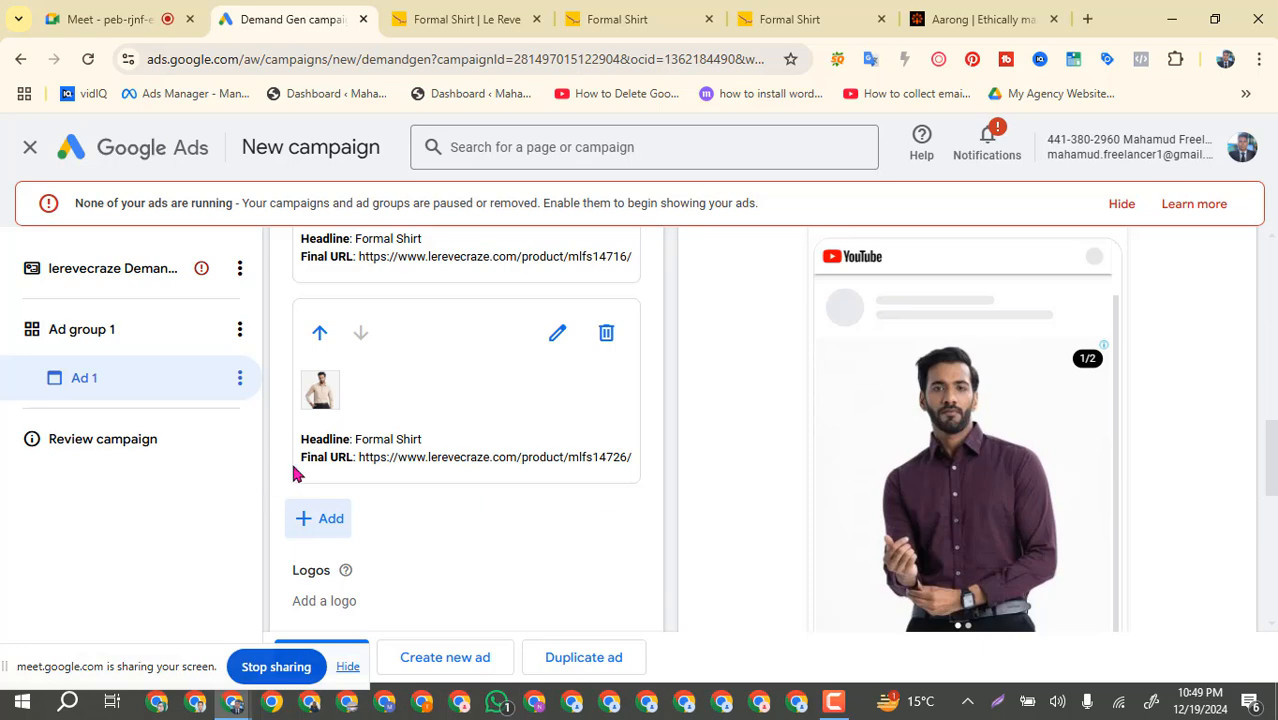
Start a third card with the headline Cotton Long Sleeve Formal Shirt, copied from the light blue shirt's Le Reve product page.
scroll(460, 521, "down", 2)
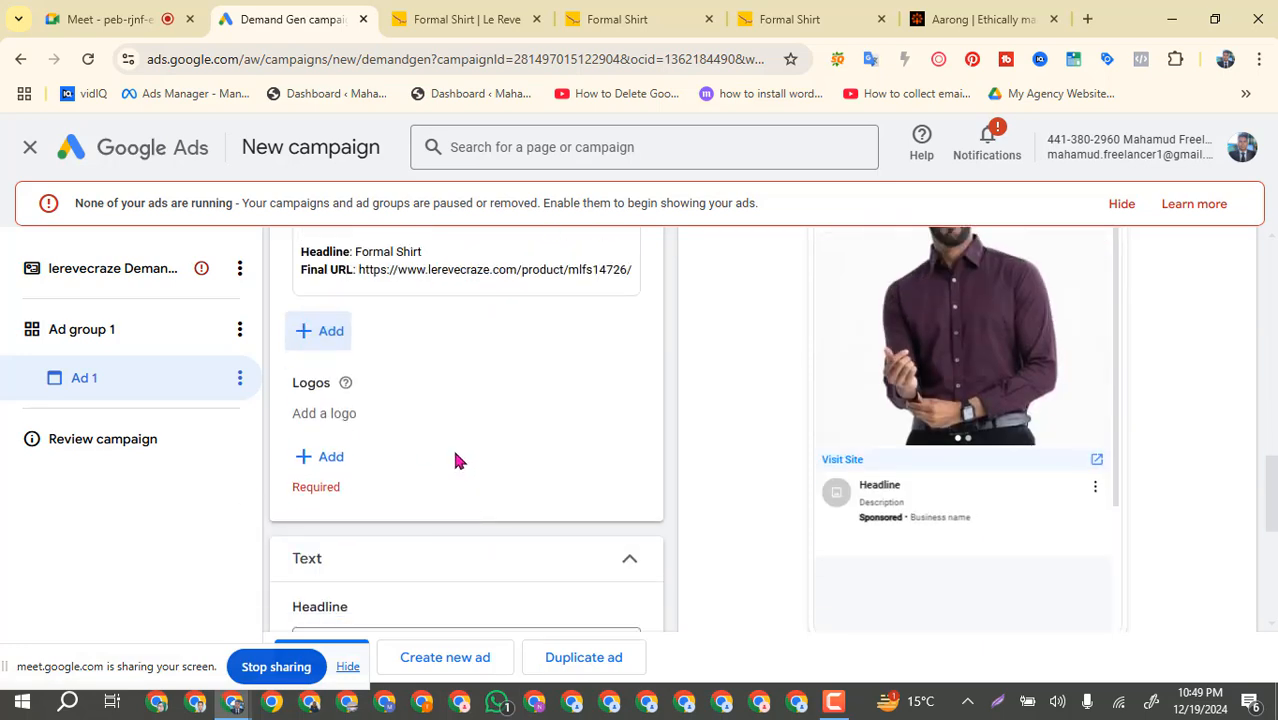
scroll(452, 446, "up", 3)
scroll(376, 521, "down", 2)
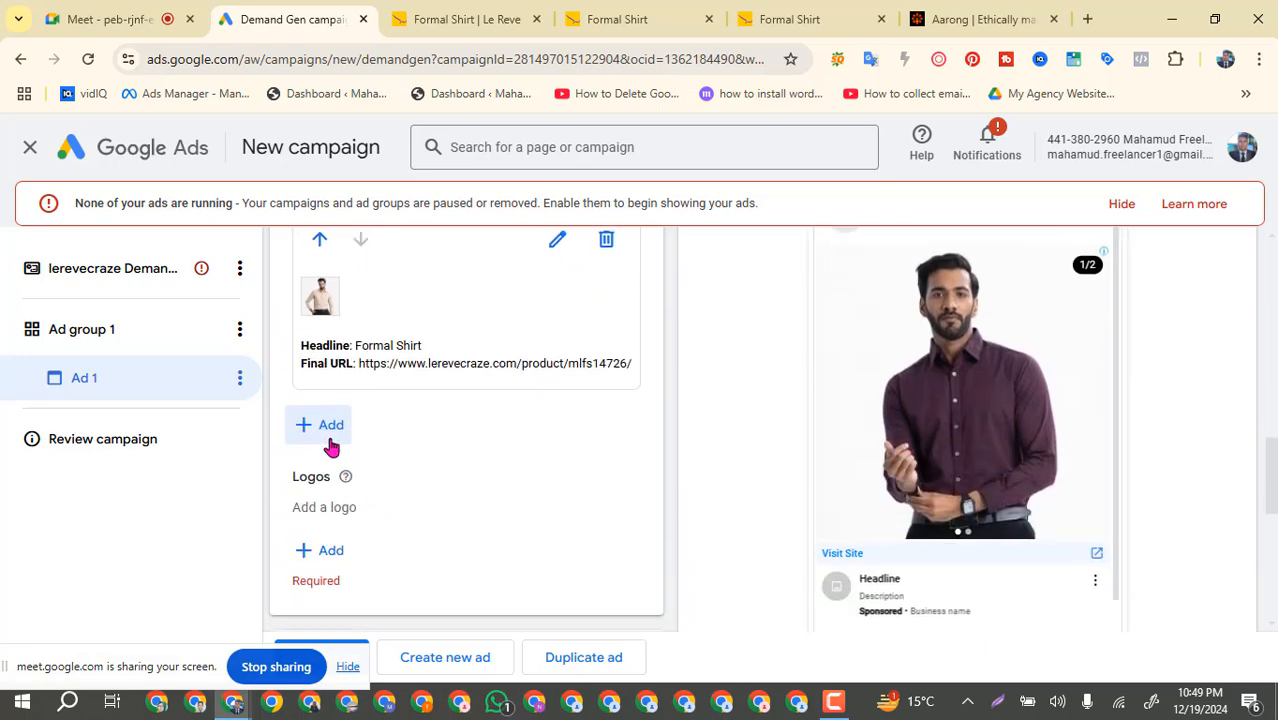
left_click(331, 428)
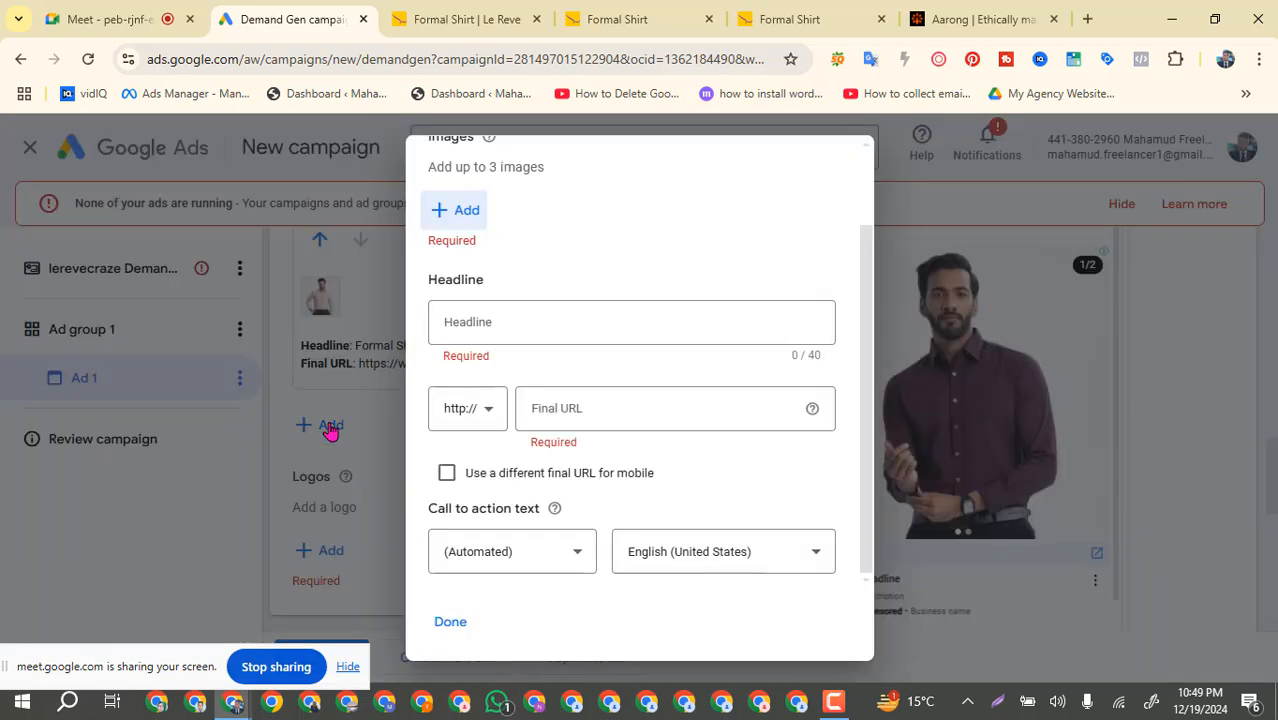
left_click(467, 19)
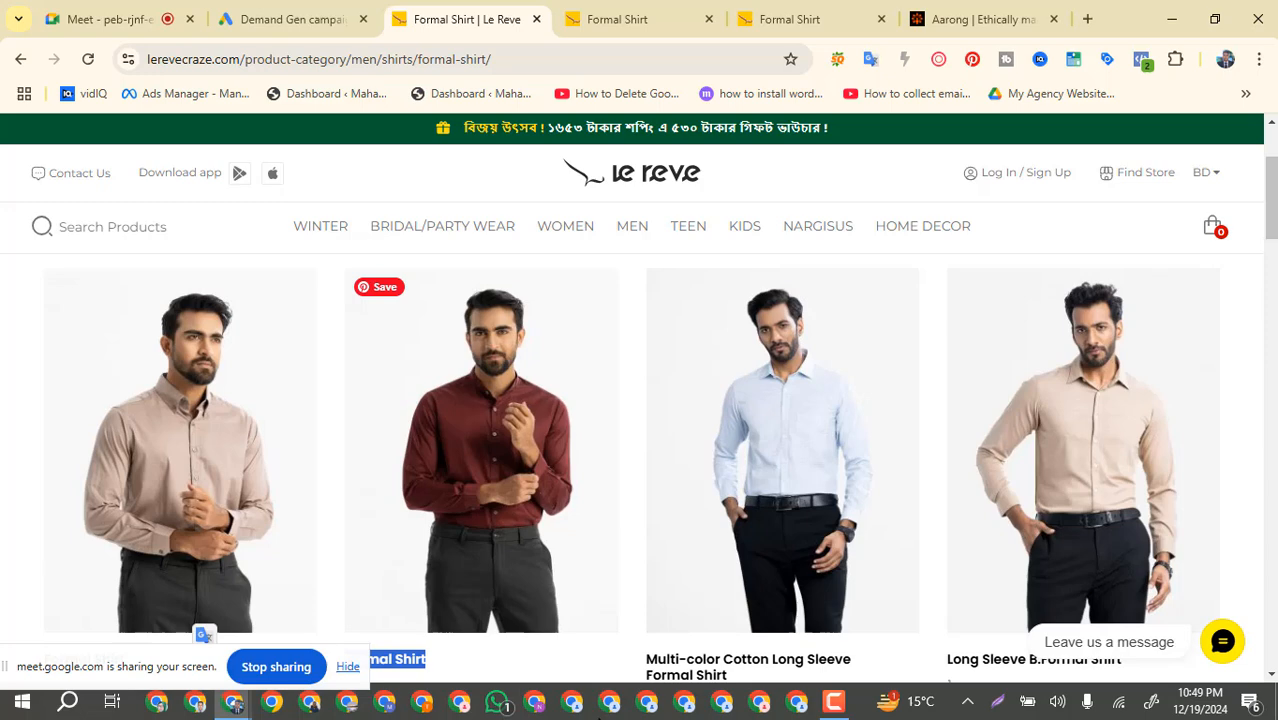
left_click(770, 580)
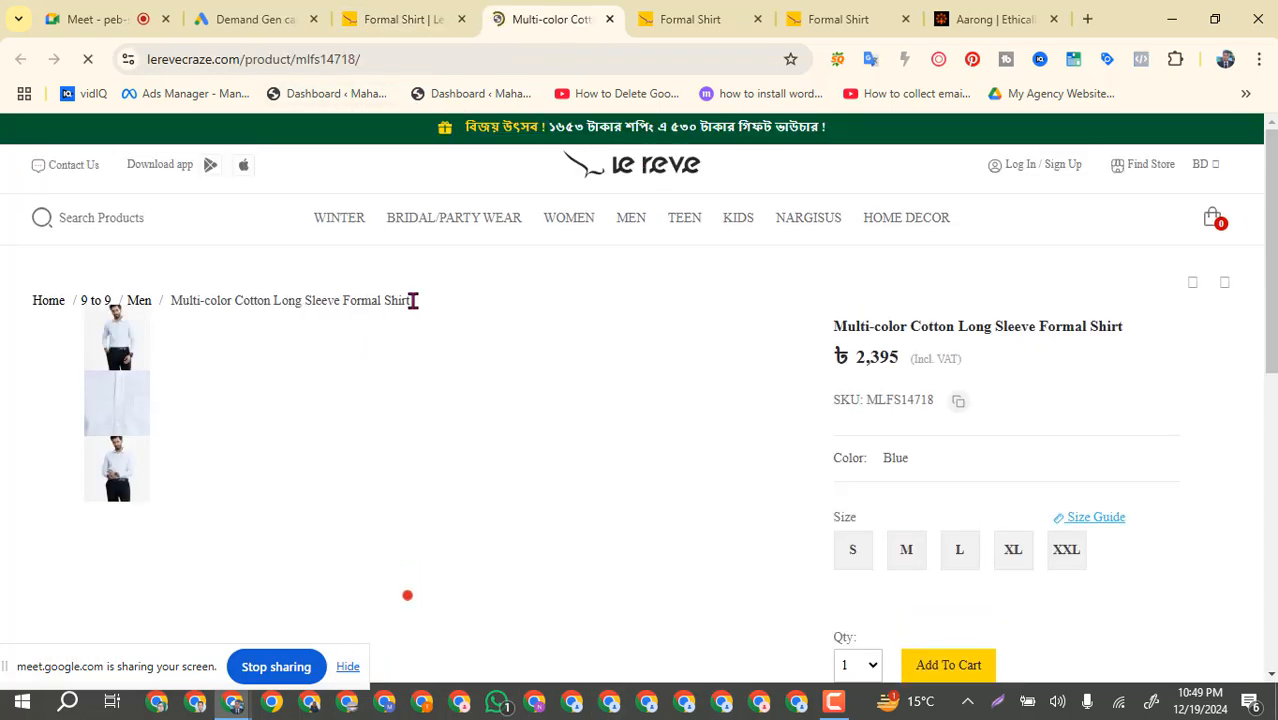
left_click_drag(418, 298, 269, 303)
key("ctrl+c")
left_click(253, 322)
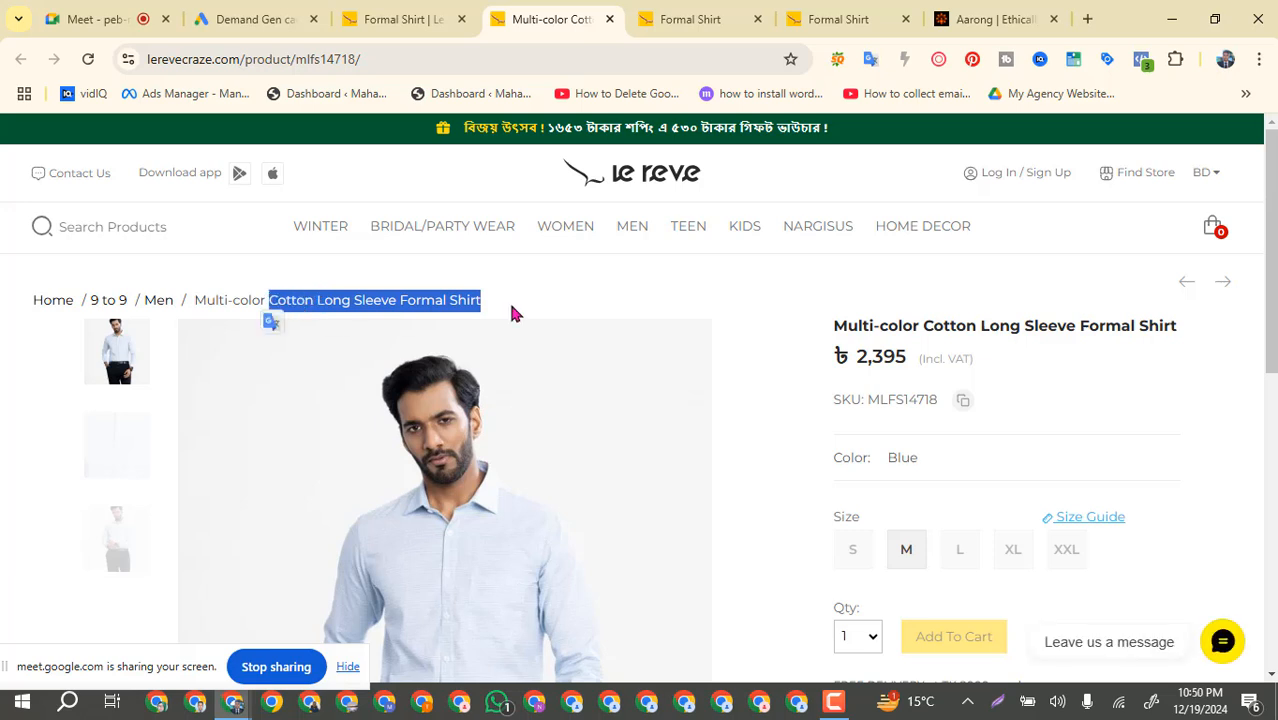
left_click(274, 19)
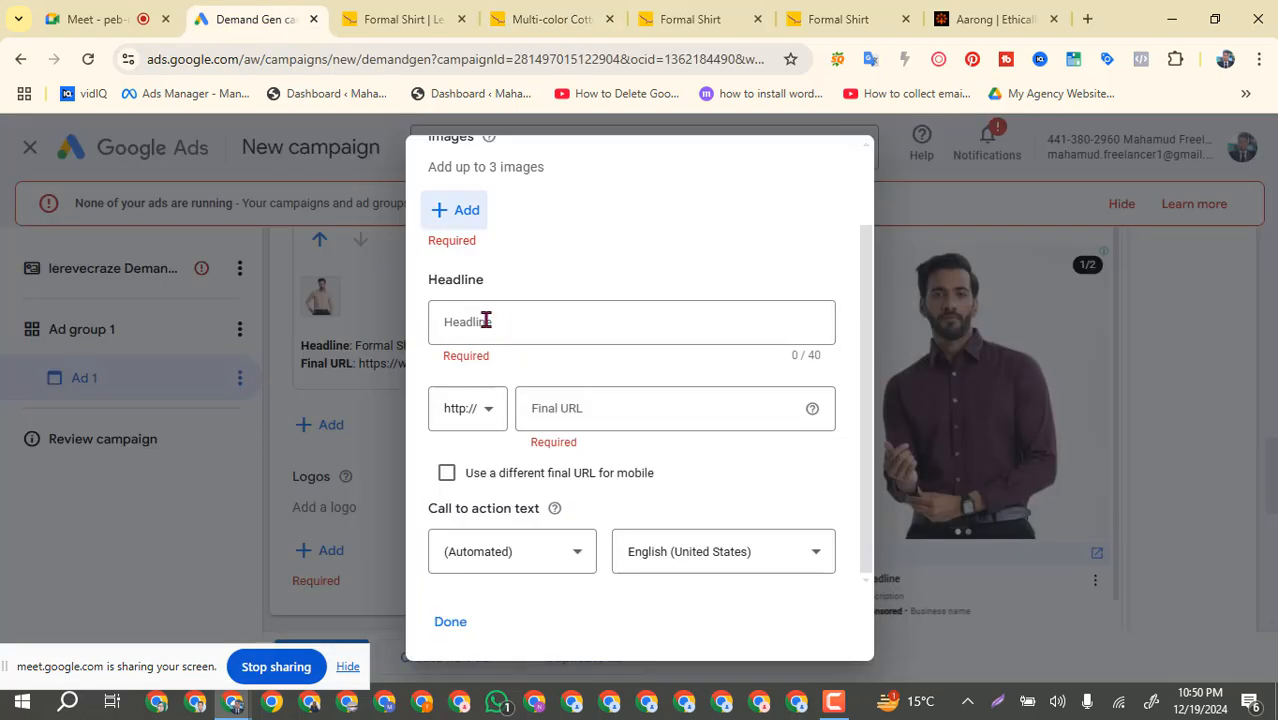
left_click(476, 320)
key("ctrl+v")
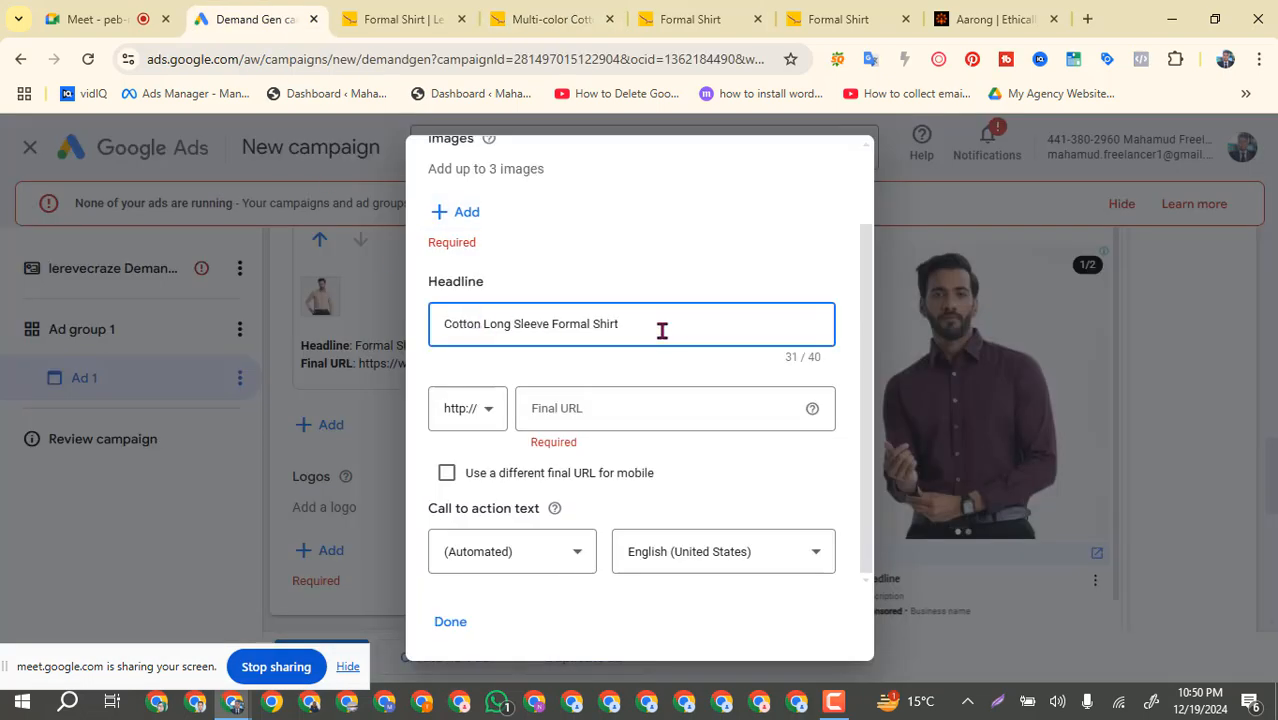
left_click(585, 22)
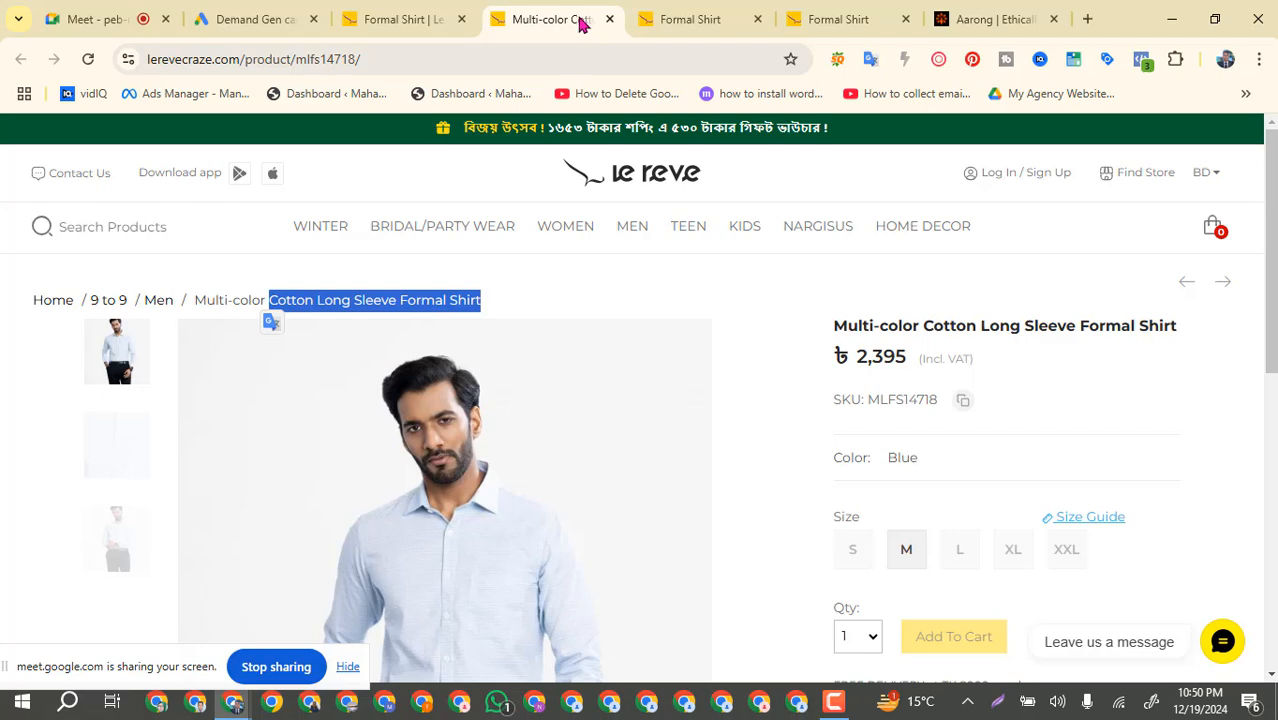
left_click(257, 65)
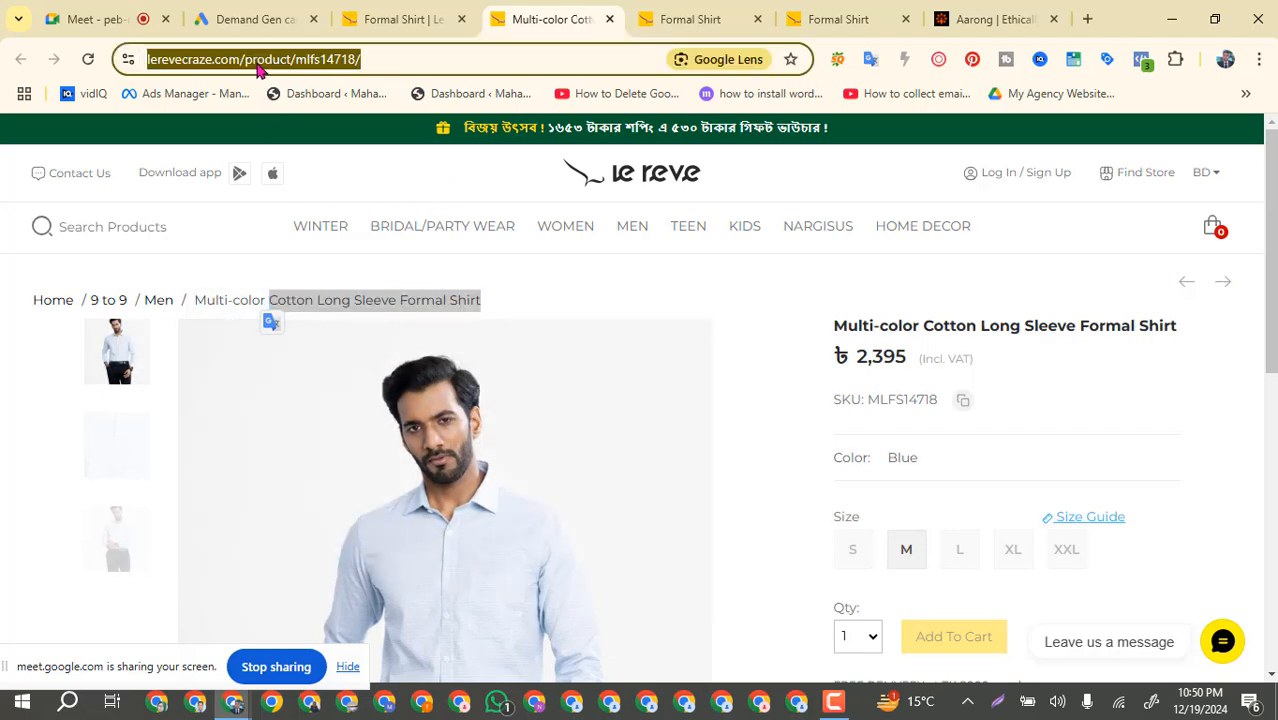
left_click(268, 20)
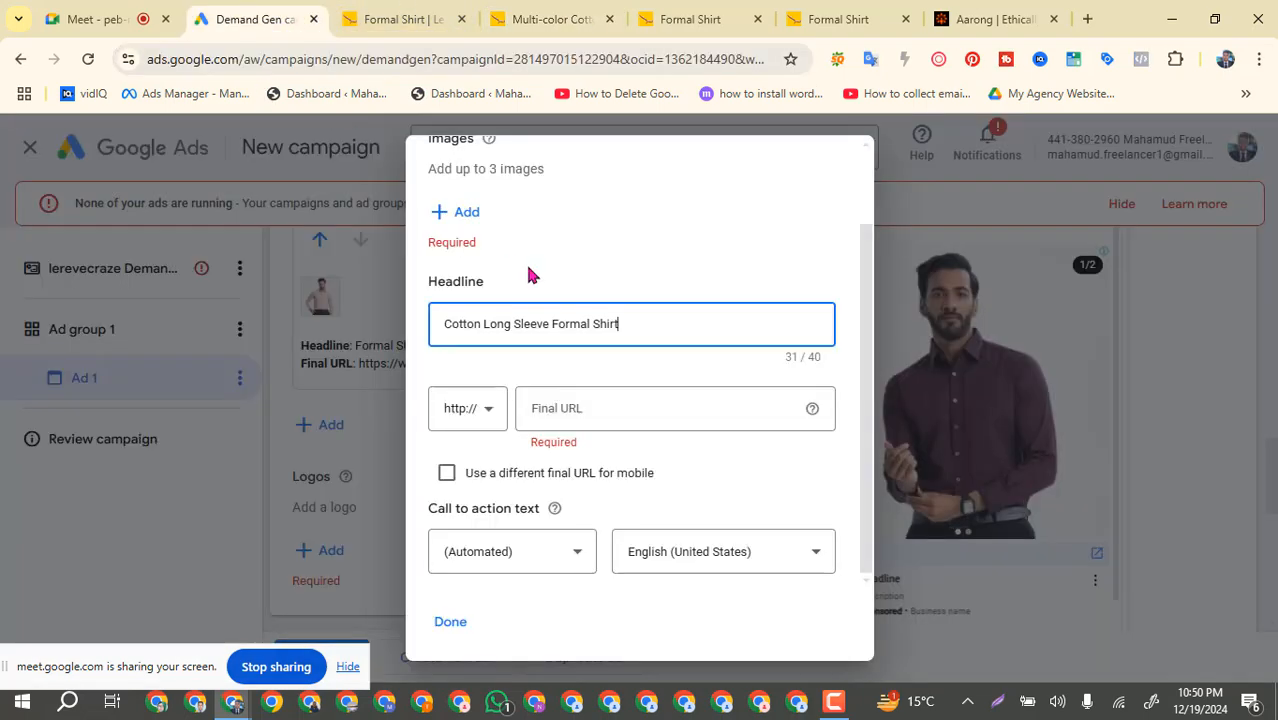
left_click(584, 405)
key("ctrl+v")
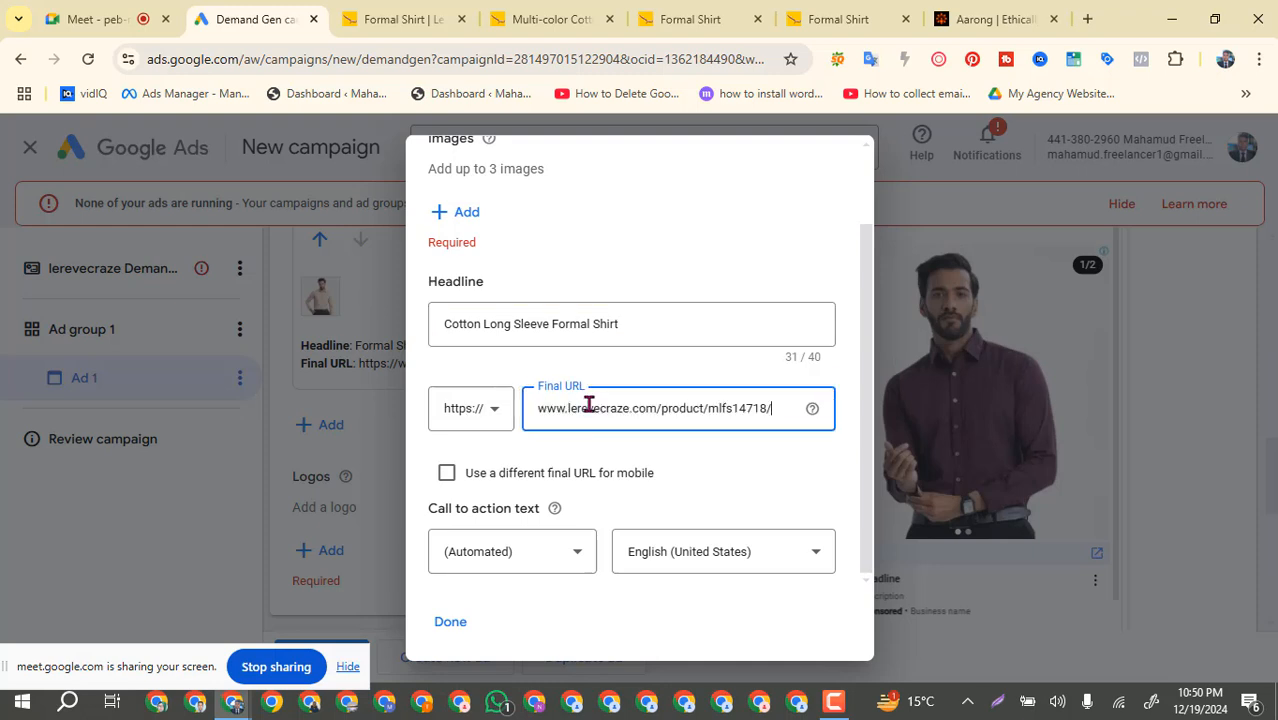
Set the third card's call to action text to Shop now, finish the card without an image and check the card list.
left_click(578, 552)
left_click(481, 565)
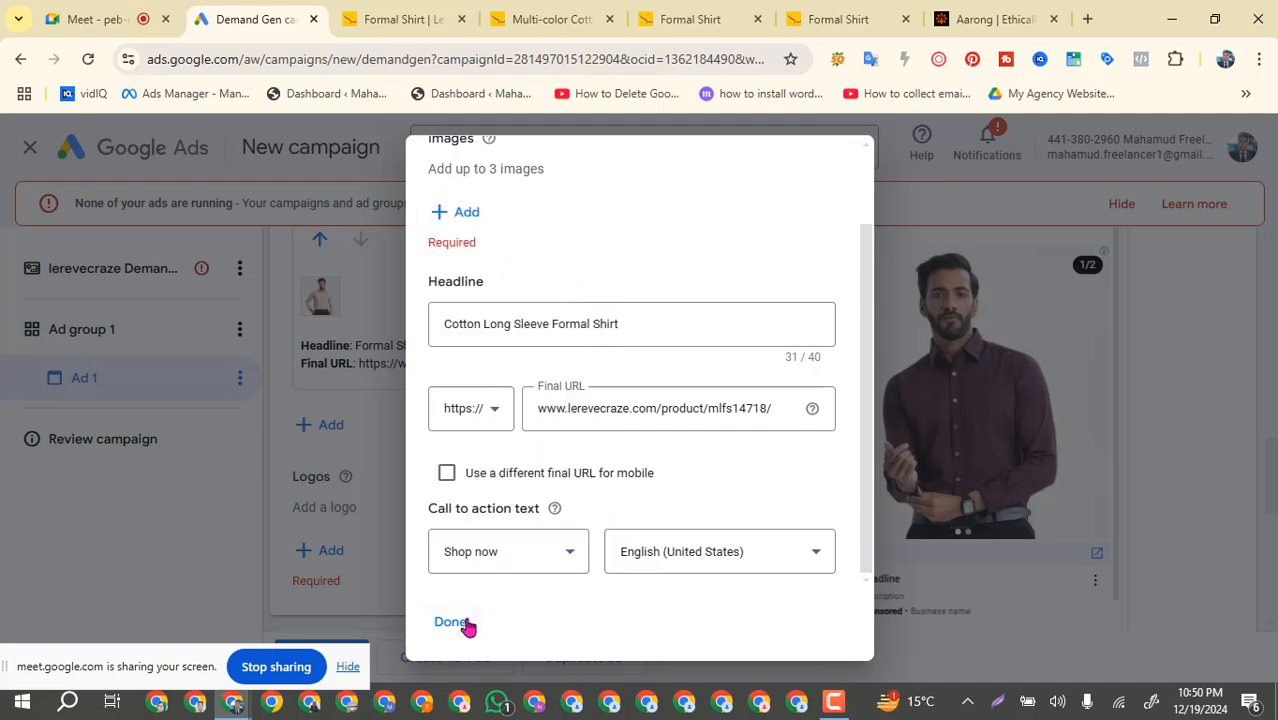
left_click(450, 621)
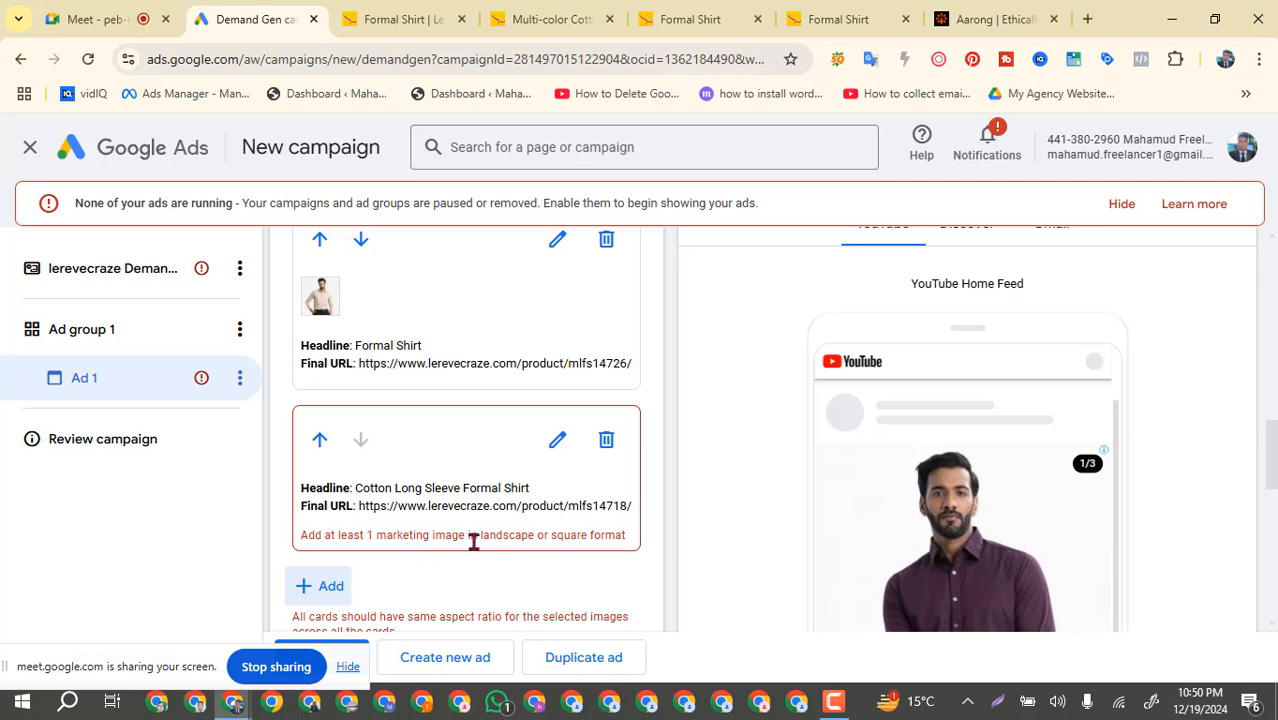
scroll(413, 537, "down", 2)
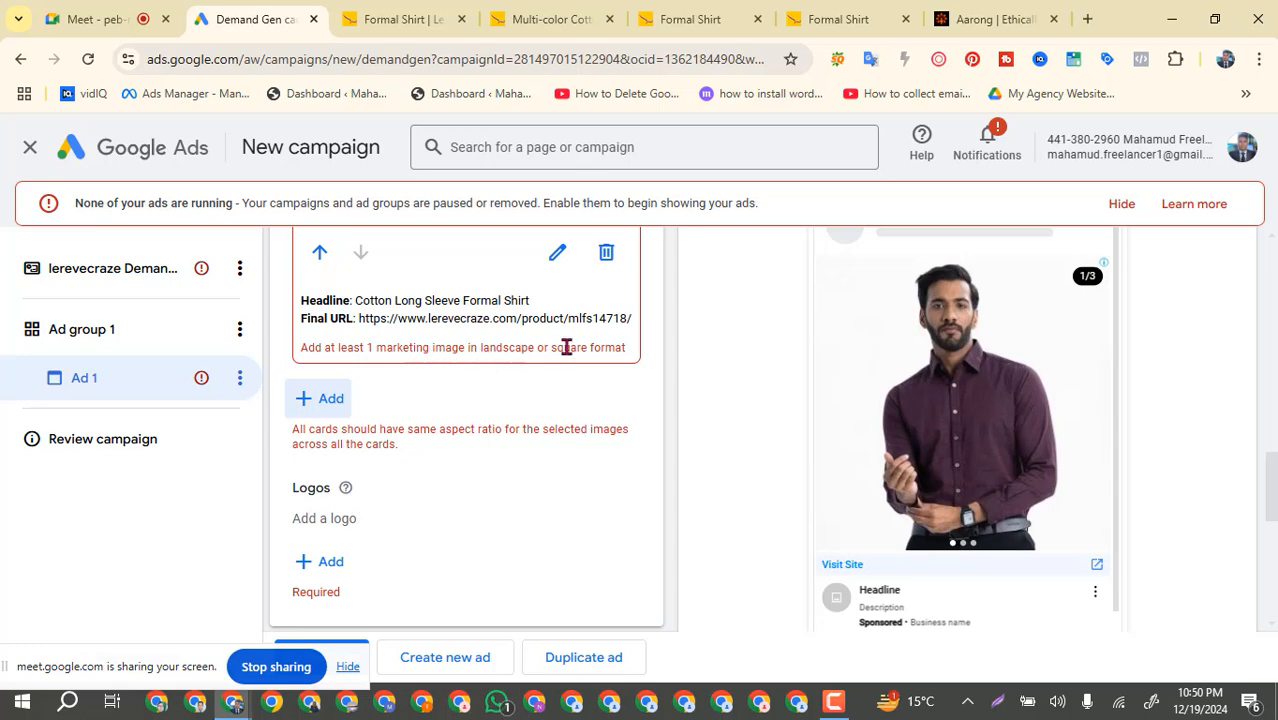
Add the light blue shirt photo from the website images to the Cotton Long Sleeve Formal Shirt card and finish the card.
scroll(536, 384, "up", 2)
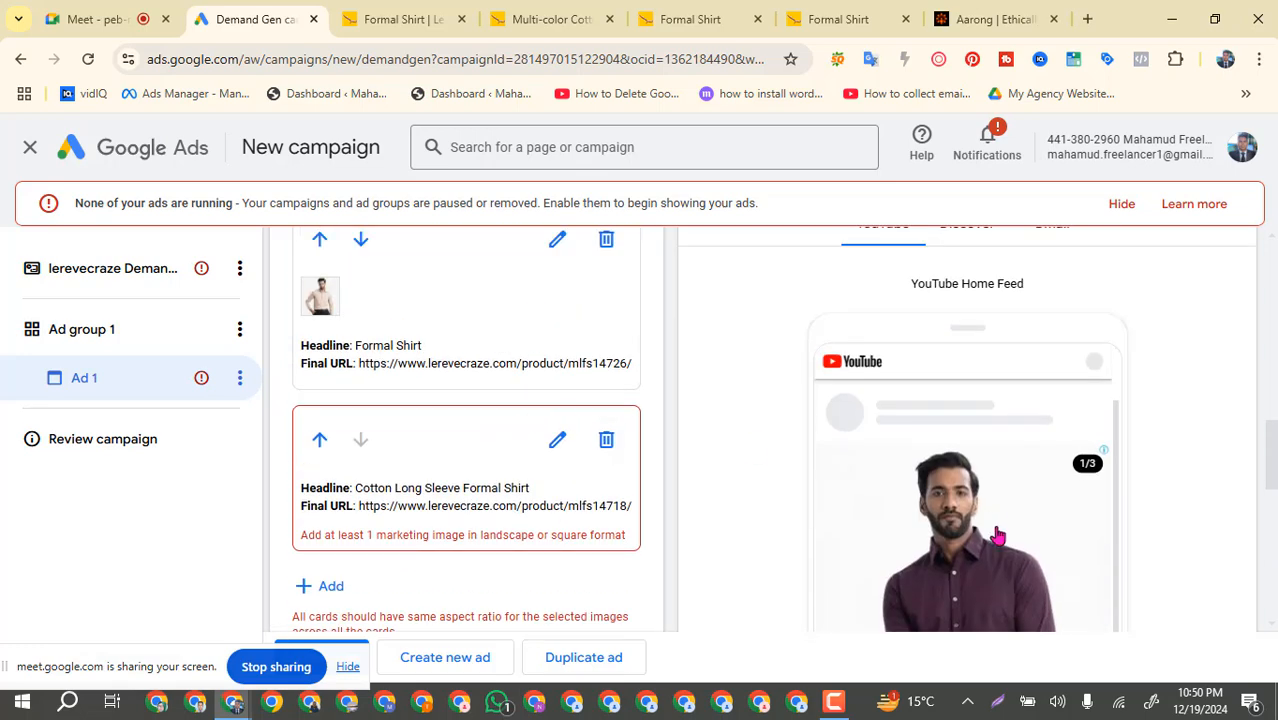
scroll(360, 478, "up", 2)
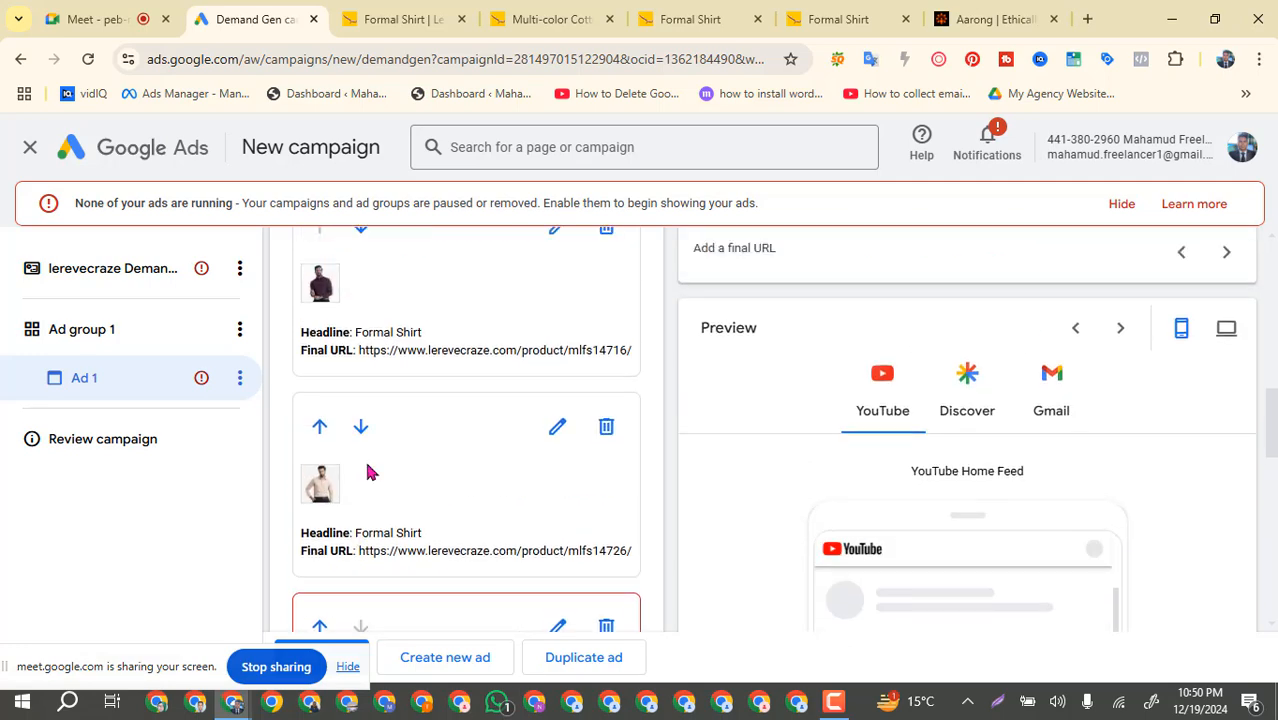
scroll(367, 472, "down", 2)
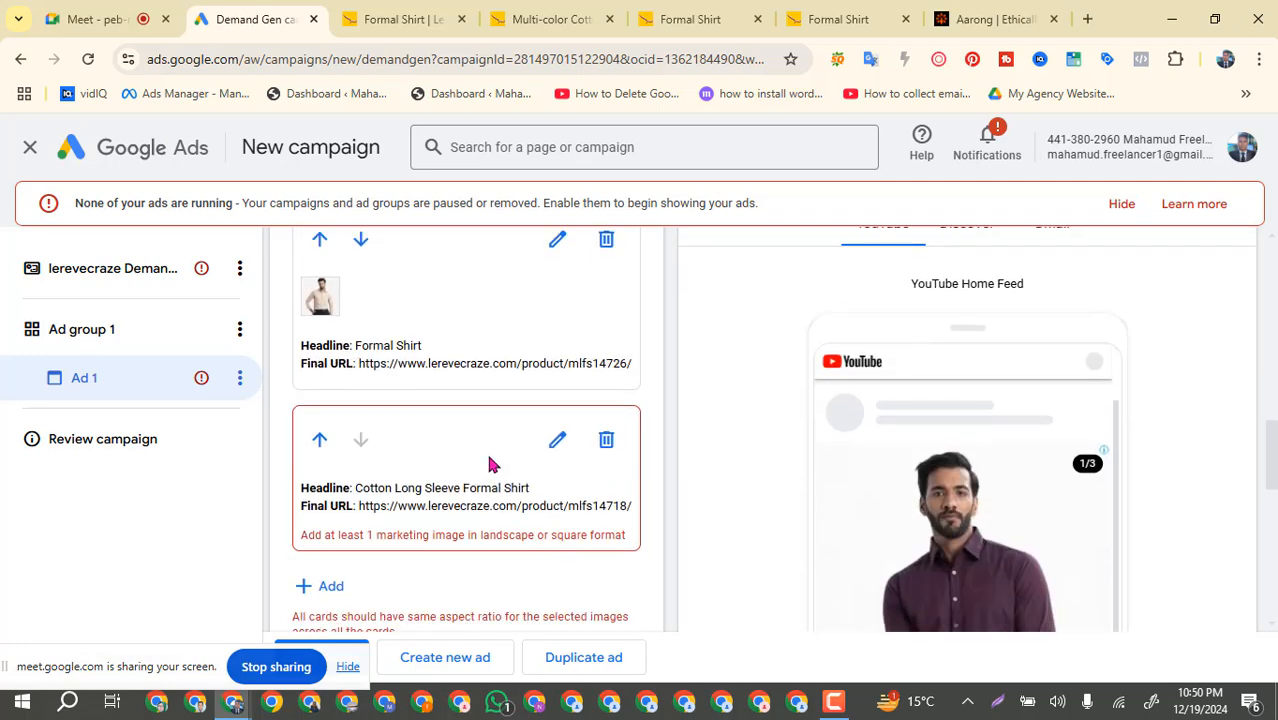
left_click(558, 444)
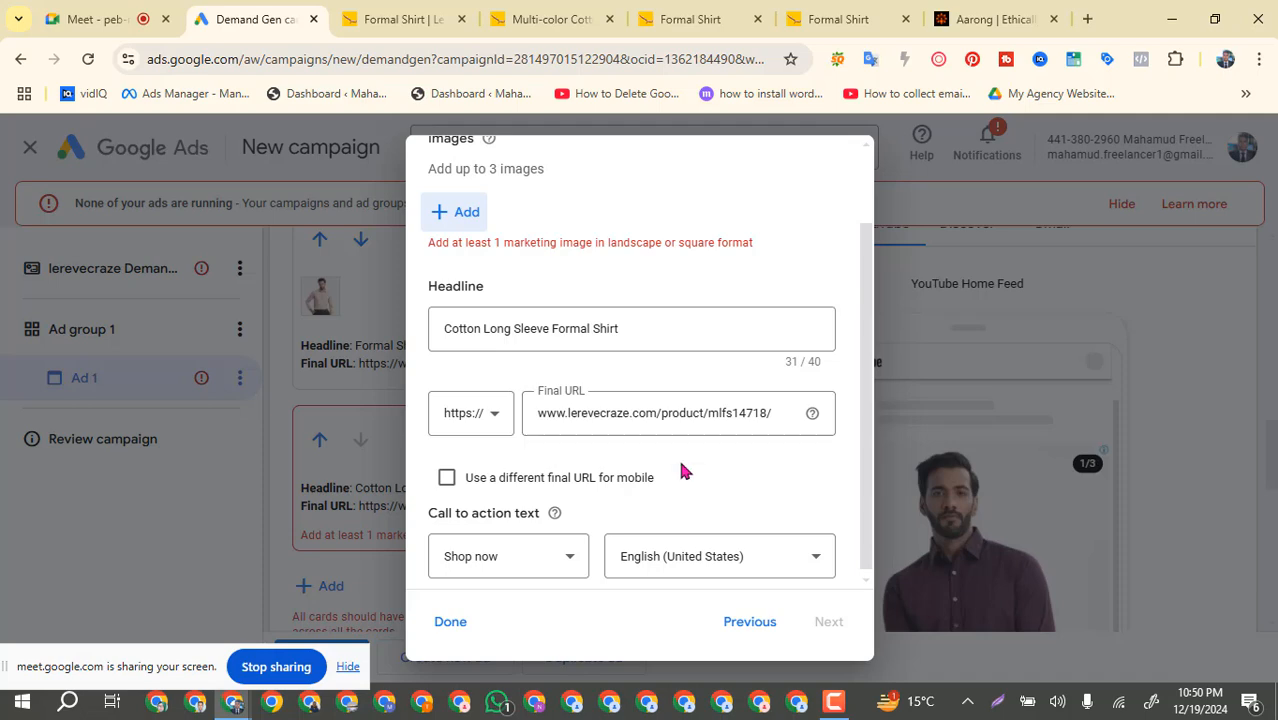
scroll(680, 470, "up", 1)
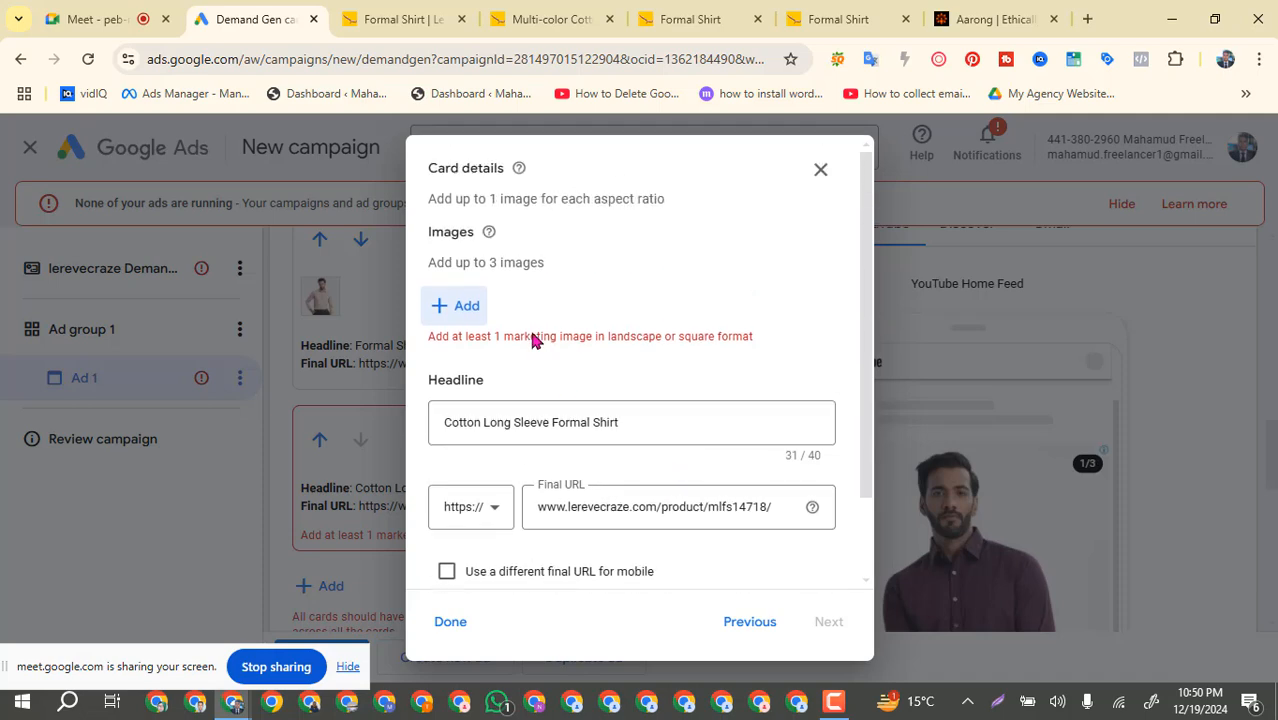
left_click(455, 306)
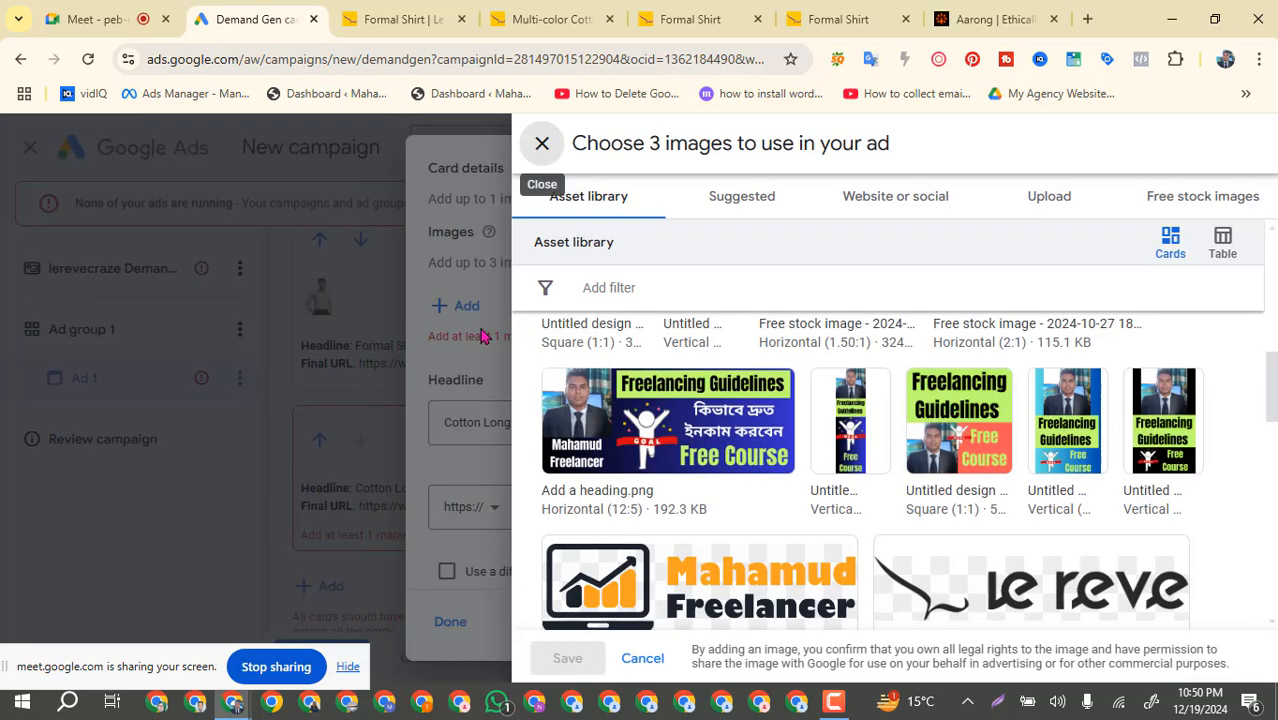
left_click(868, 205)
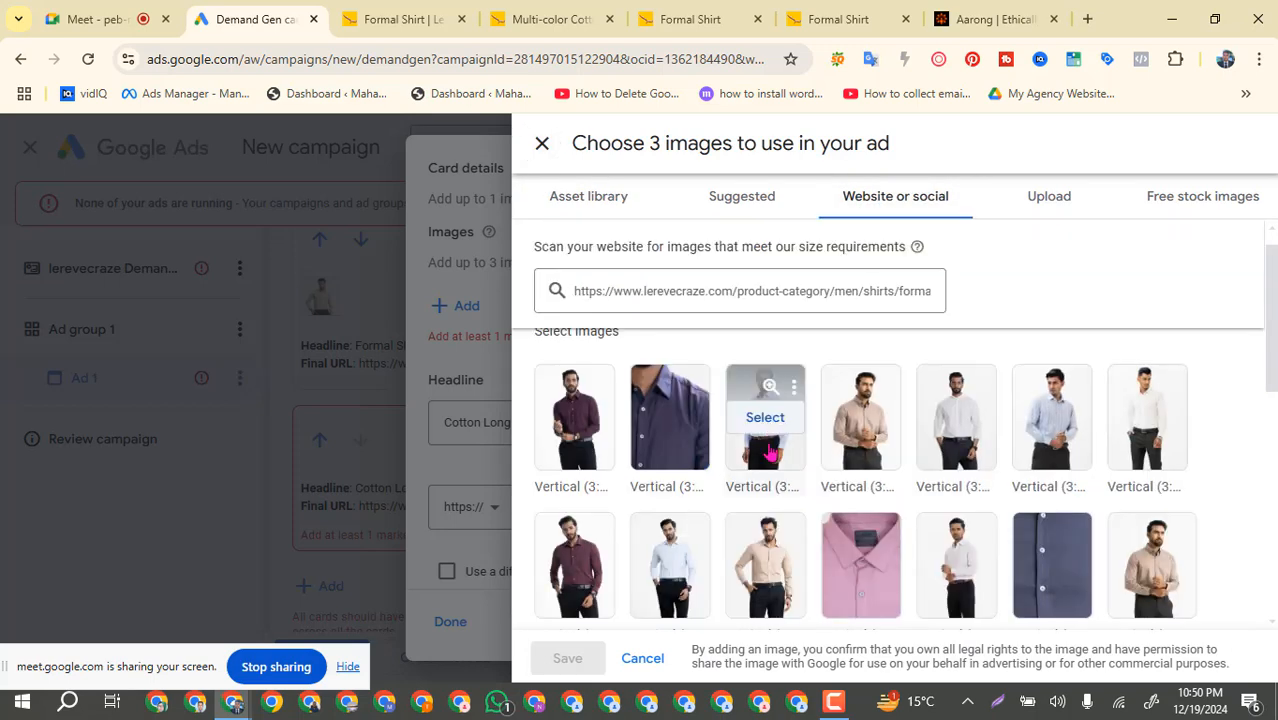
left_click(766, 420)
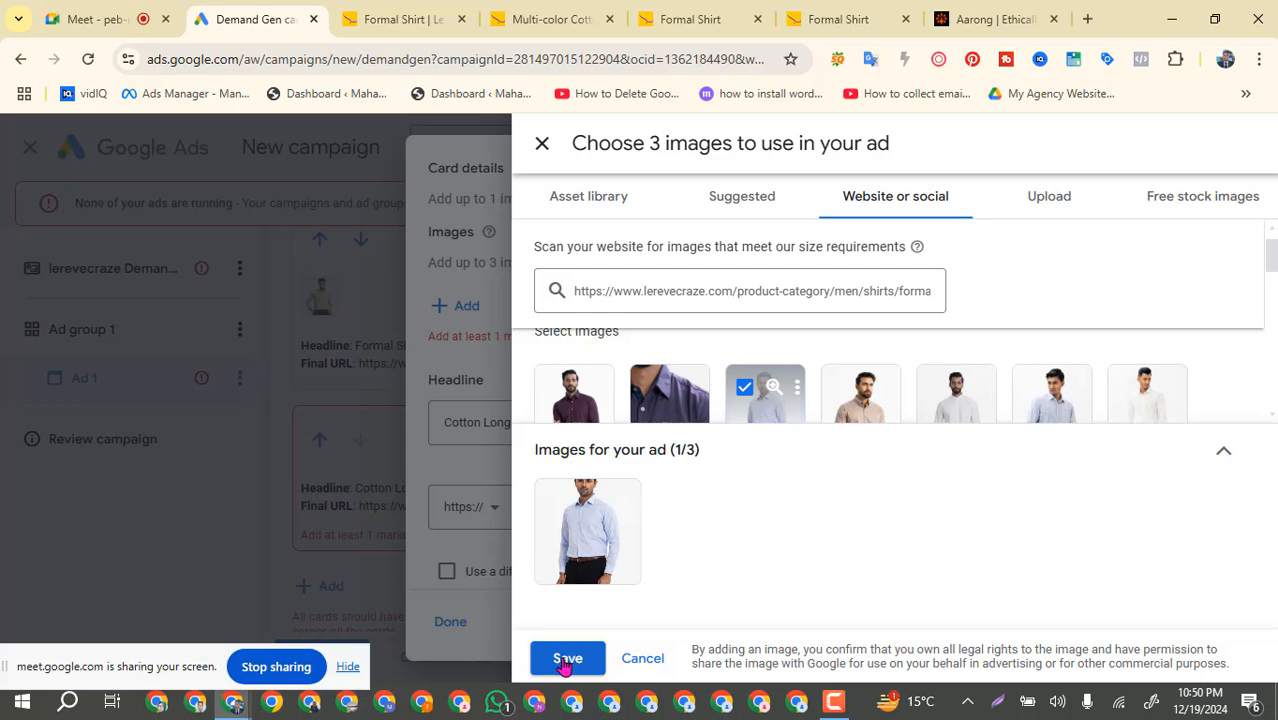
left_click(565, 660)
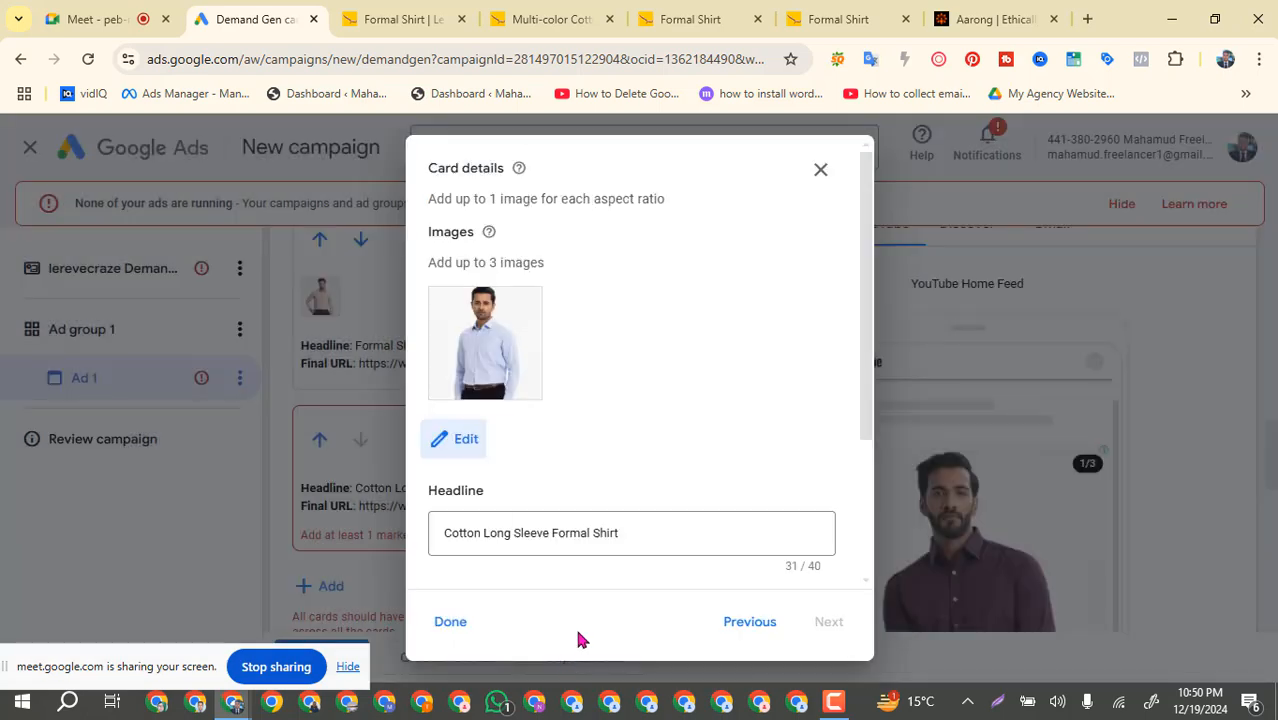
scroll(714, 520, "down", 1)
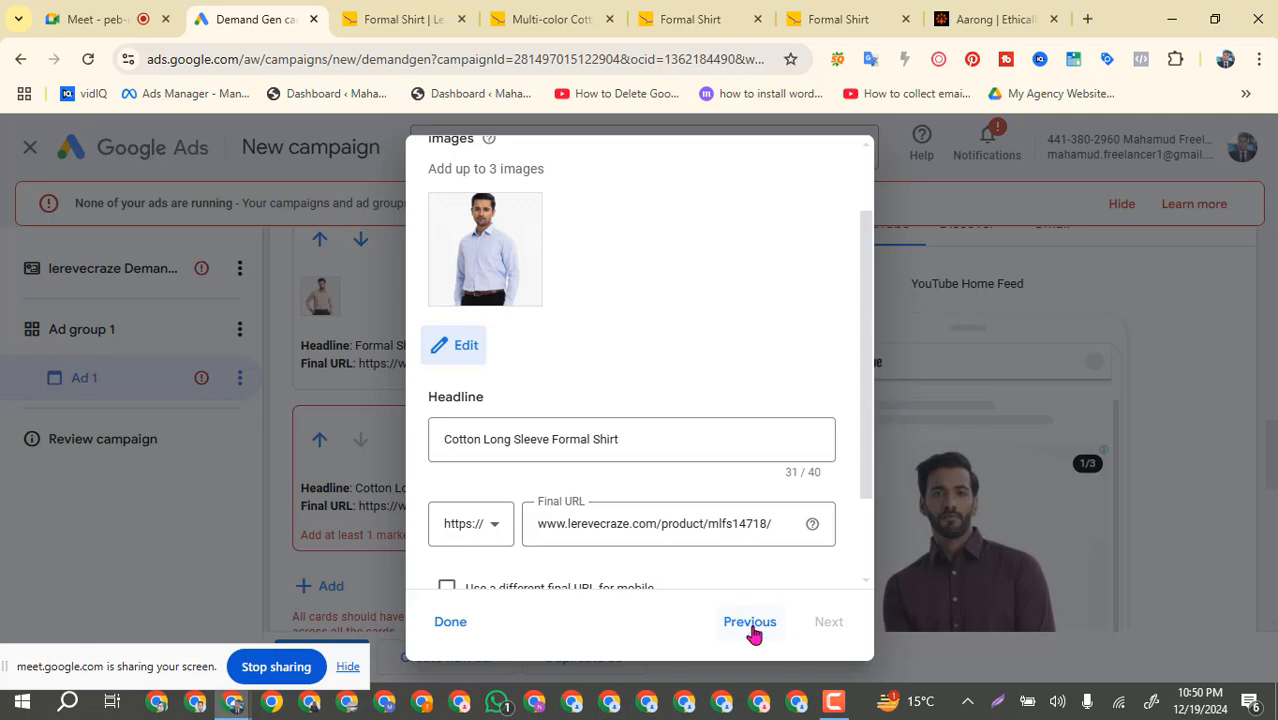
left_click(436, 622)
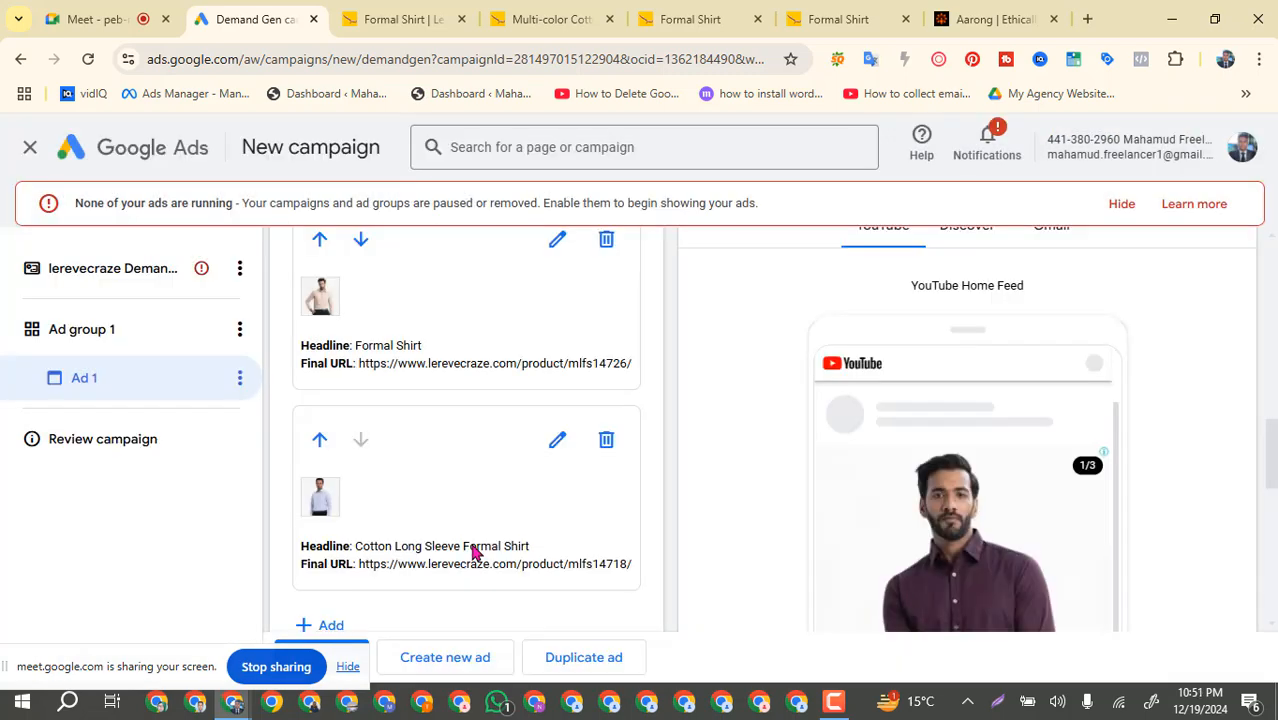
Review the three carousel cards and compare the YouTube preview for mobile and desktop, returning to mobile.
scroll(442, 397, "up", 3)
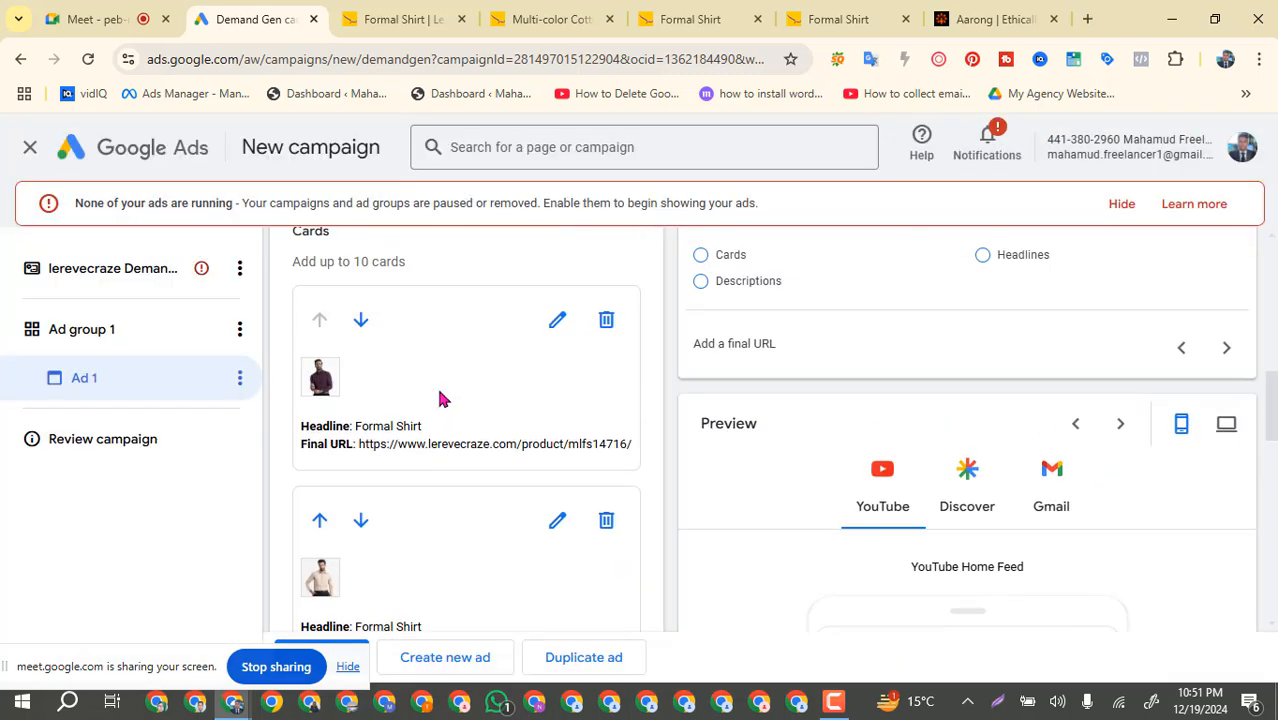
scroll(1058, 422, "down", 3)
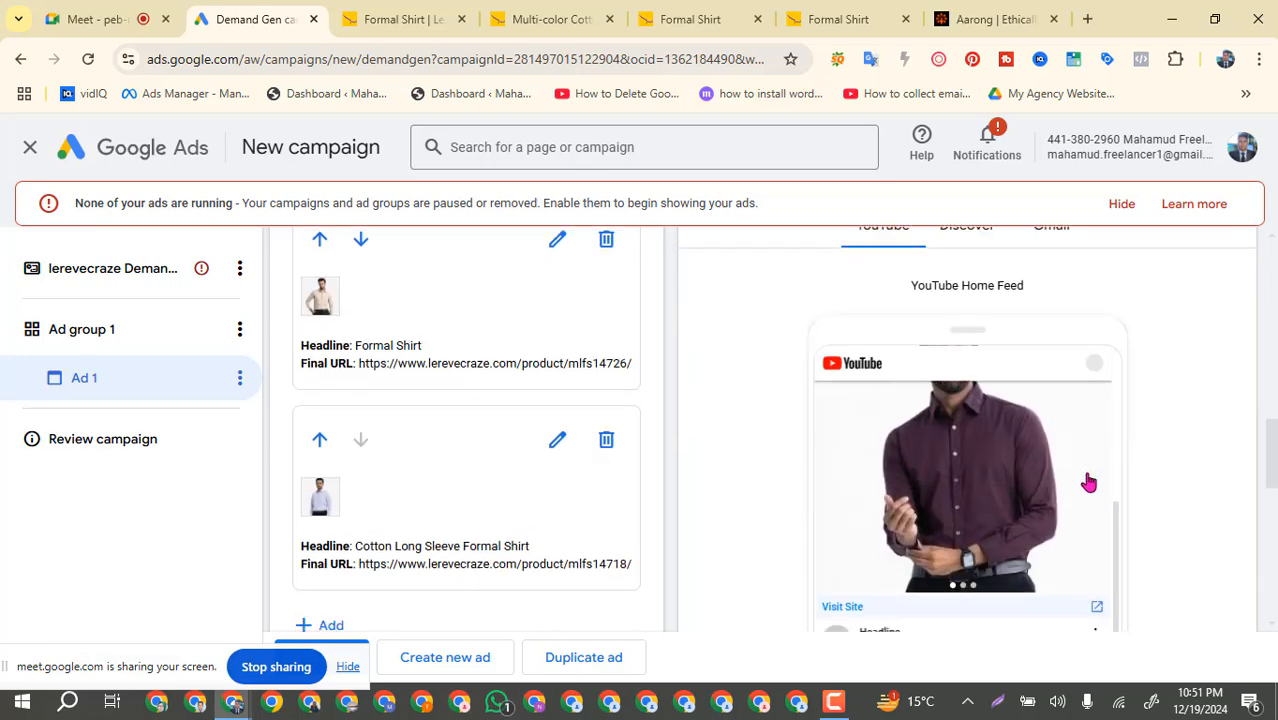
scroll(681, 495, "up", 3)
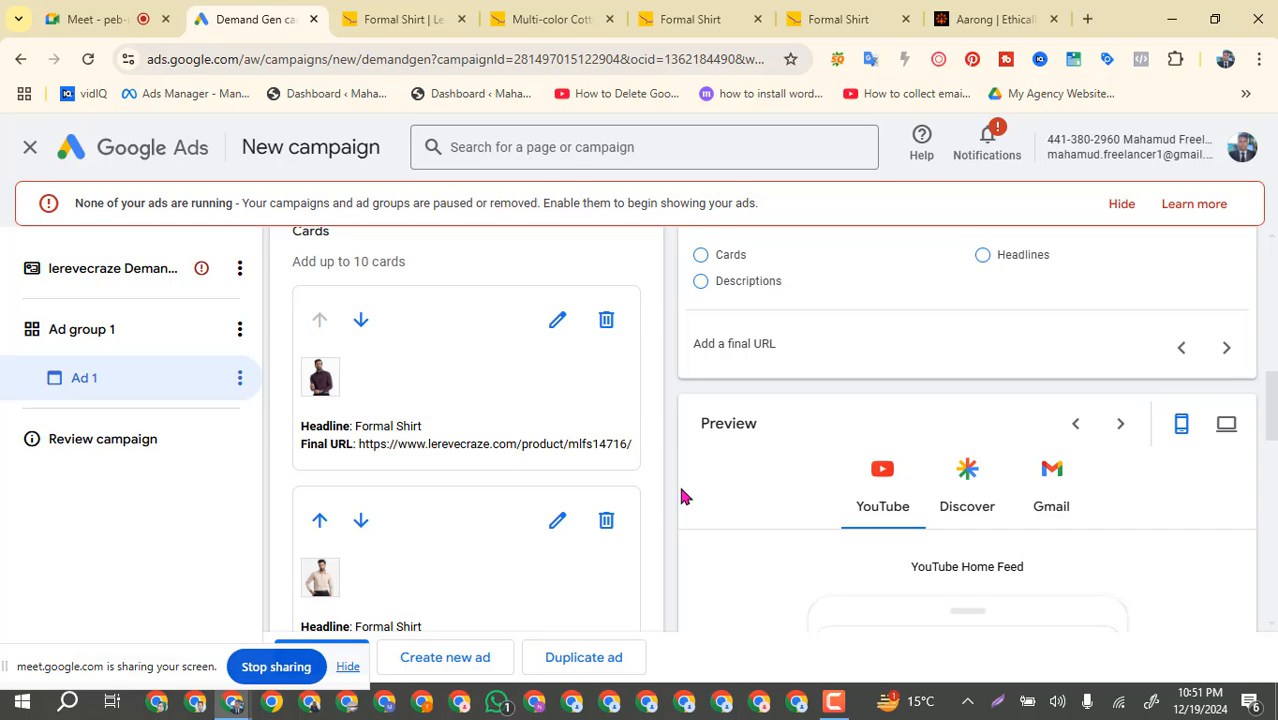
scroll(684, 495, "down", 1)
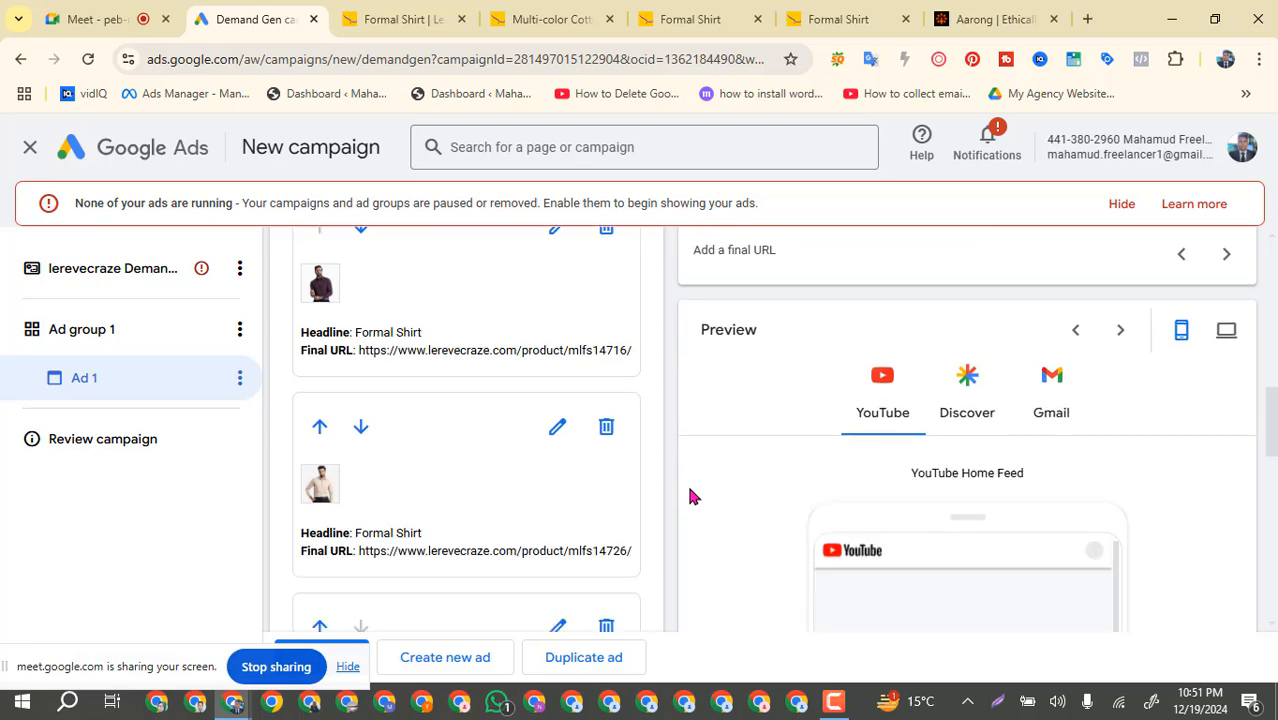
left_click(1226, 331)
scroll(1152, 433, "down", 2)
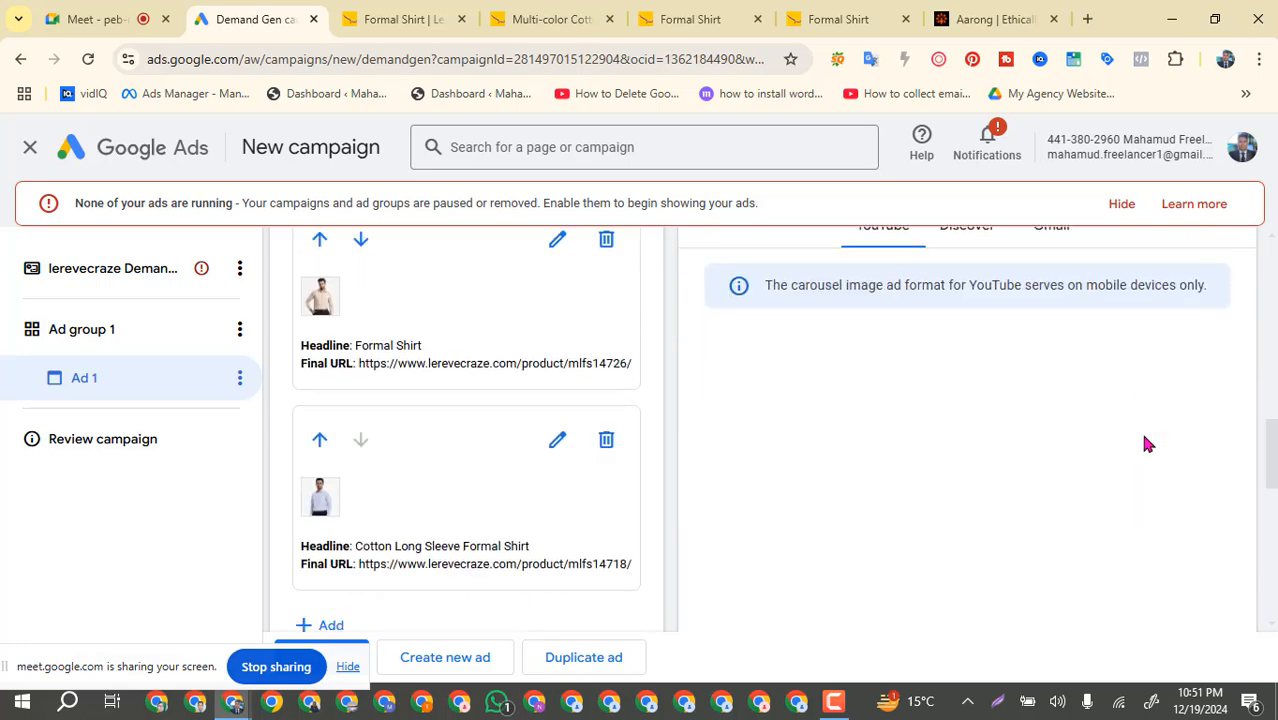
scroll(1147, 443, "up", 2)
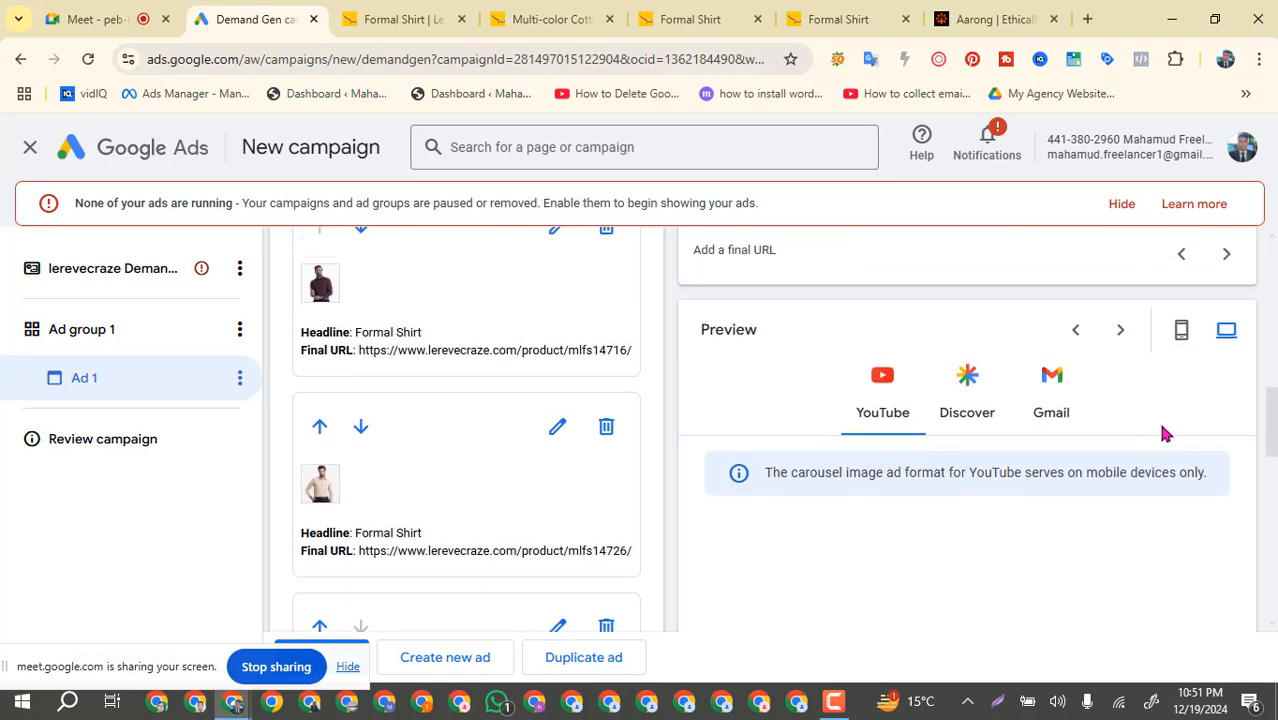
left_click(1181, 331)
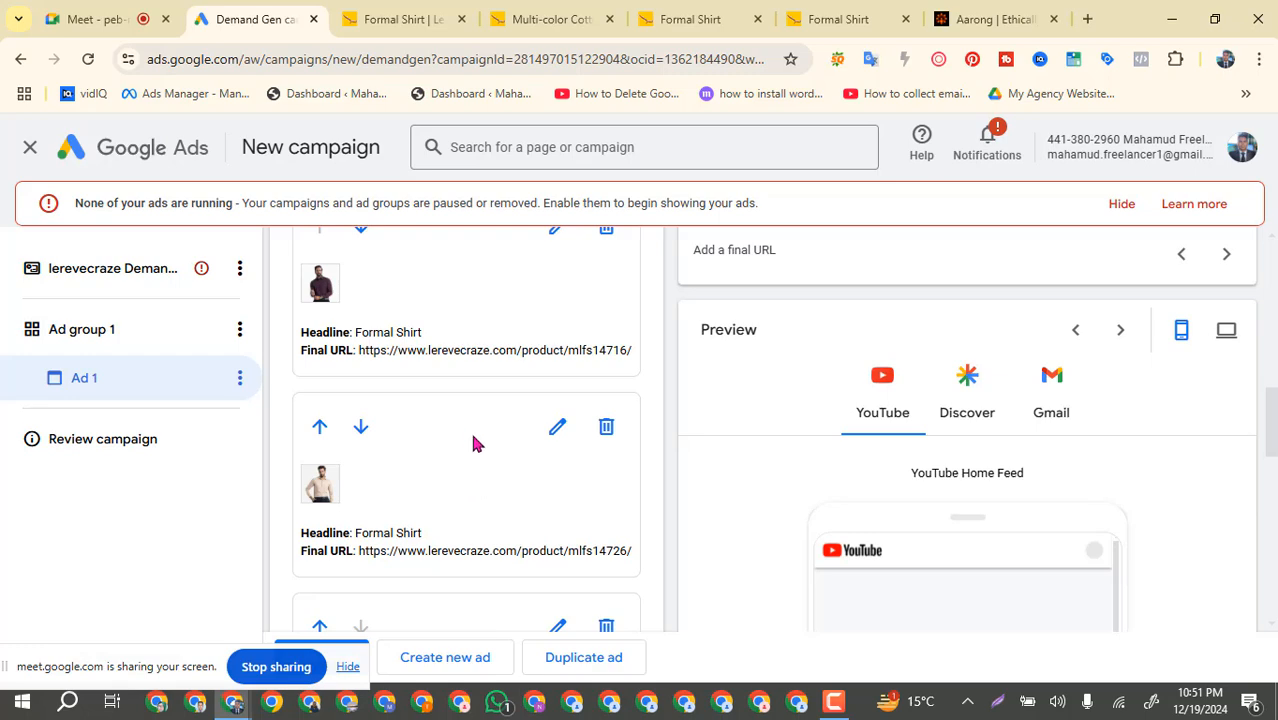
Open the logo selection for the carousel ad from the asset library.
scroll(467, 447, "down", 5)
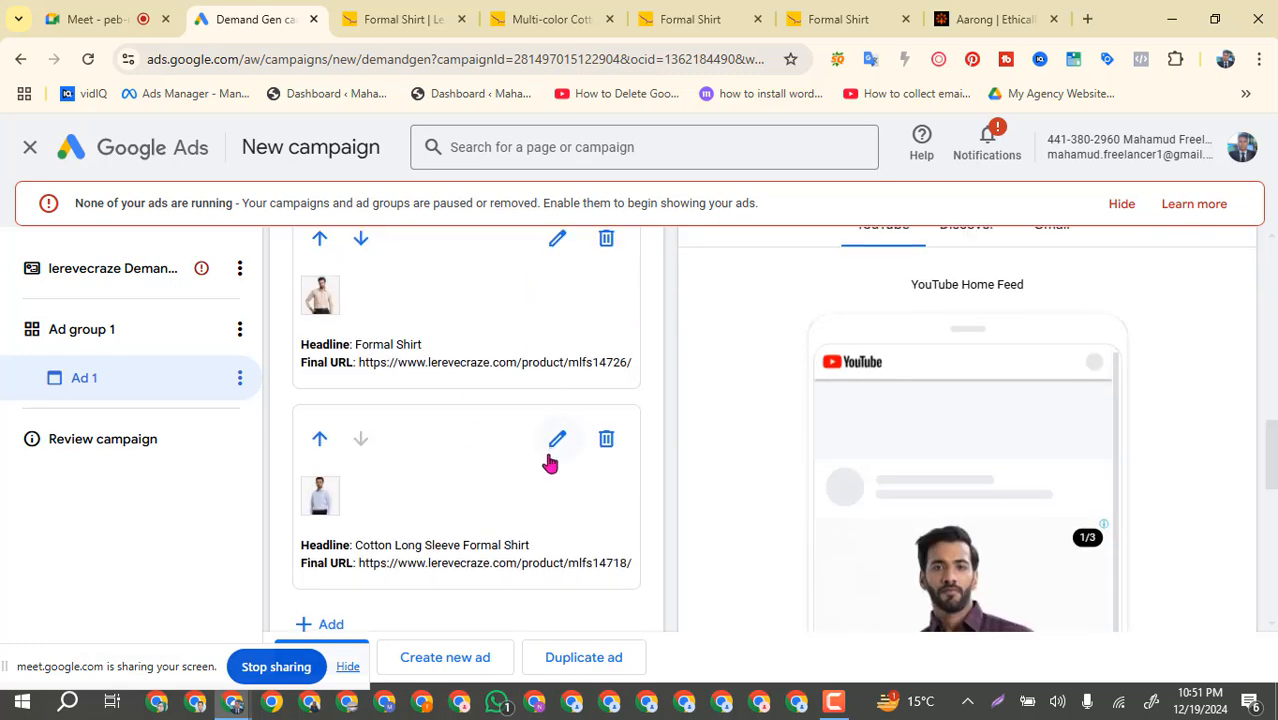
scroll(552, 462, "down", 1)
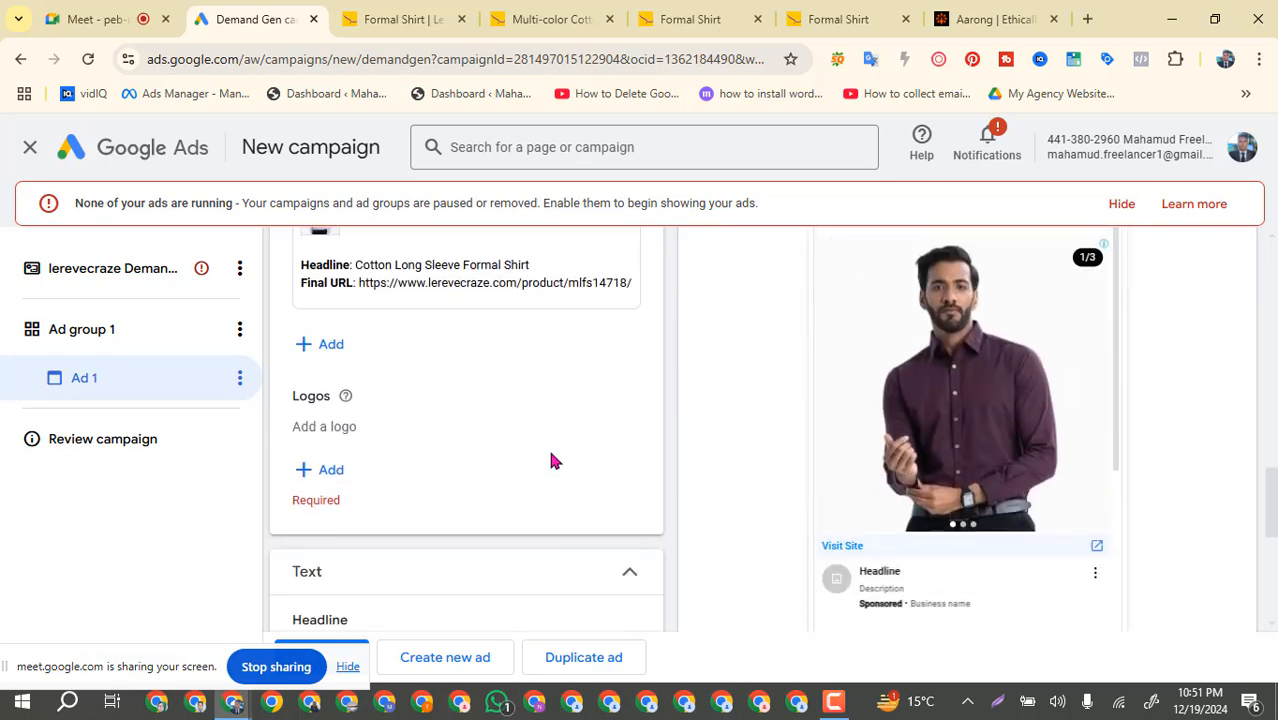
left_click(338, 479)
scroll(995, 468, "down", 3)
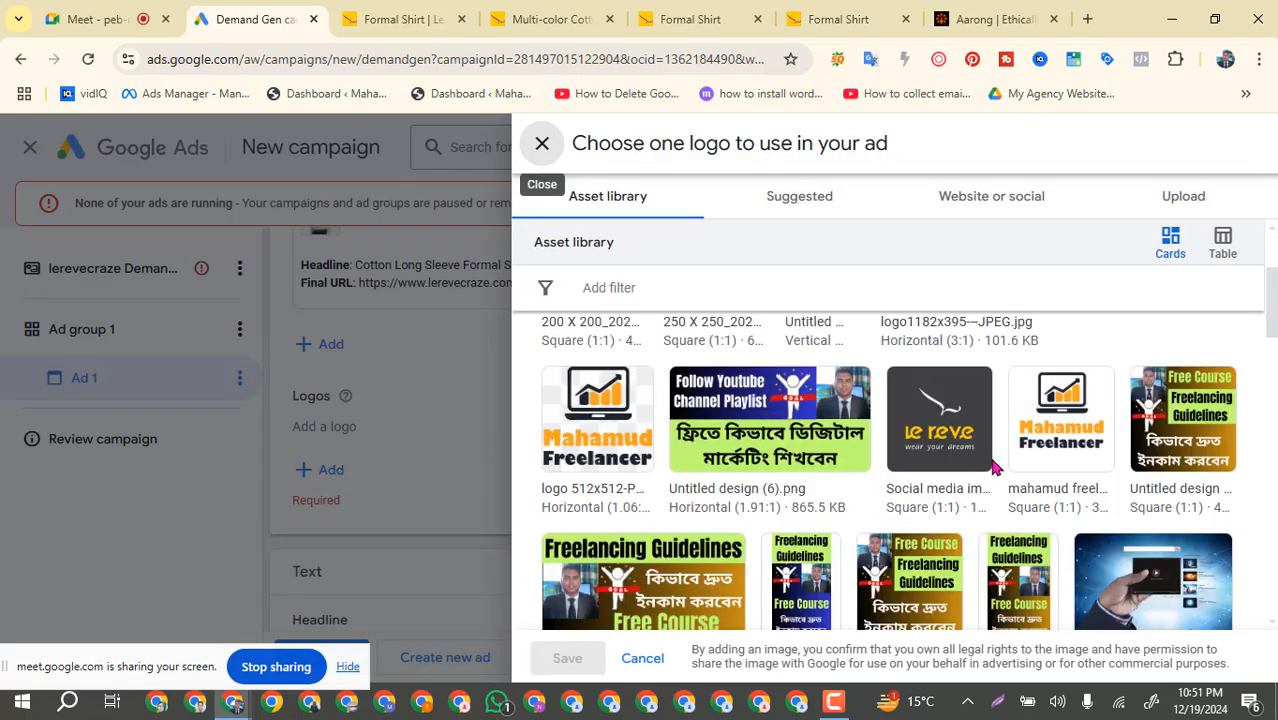
scroll(995, 468, "down", 5)
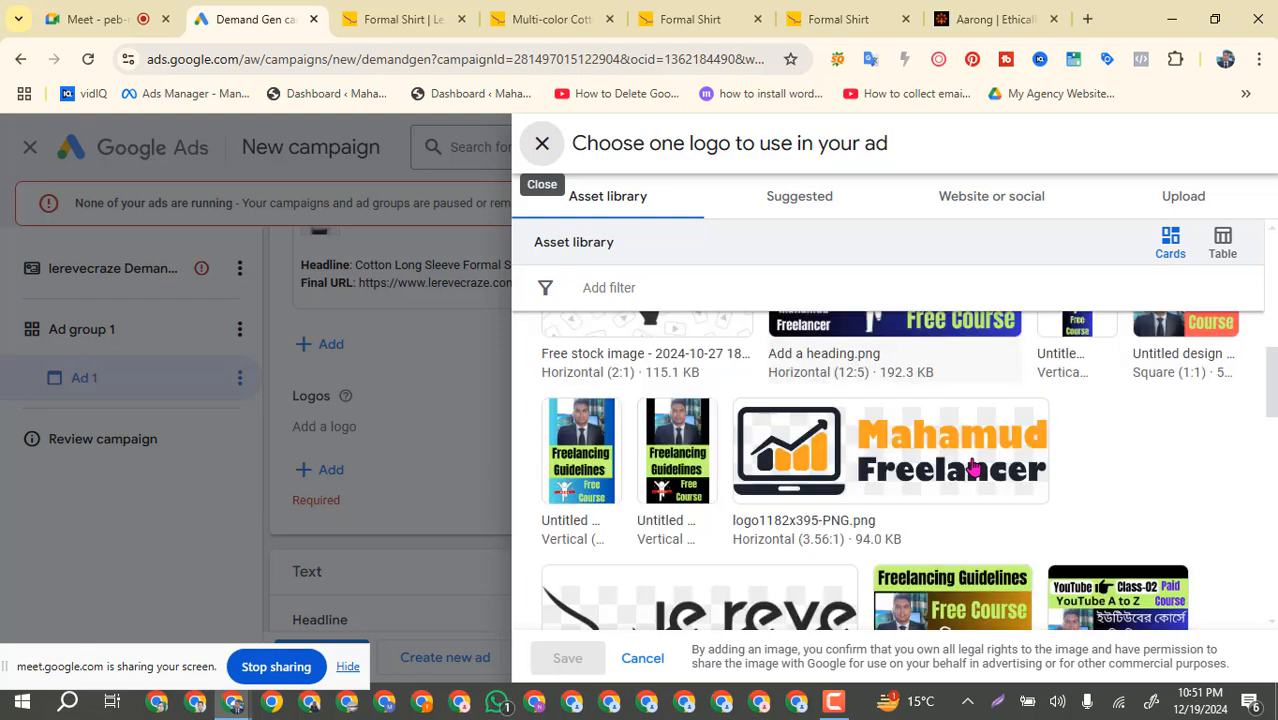
scroll(973, 467, "down", 2)
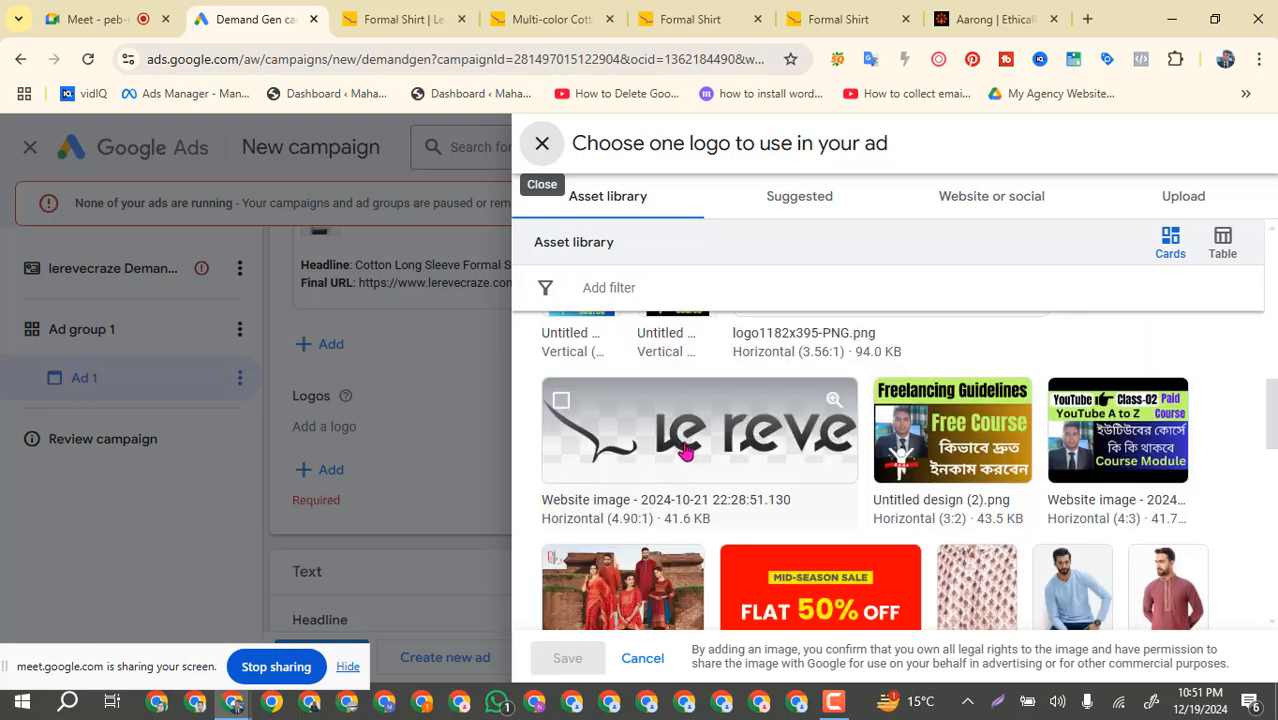
scroll(685, 452, "down", 2)
scroll(737, 369, "up", 1)
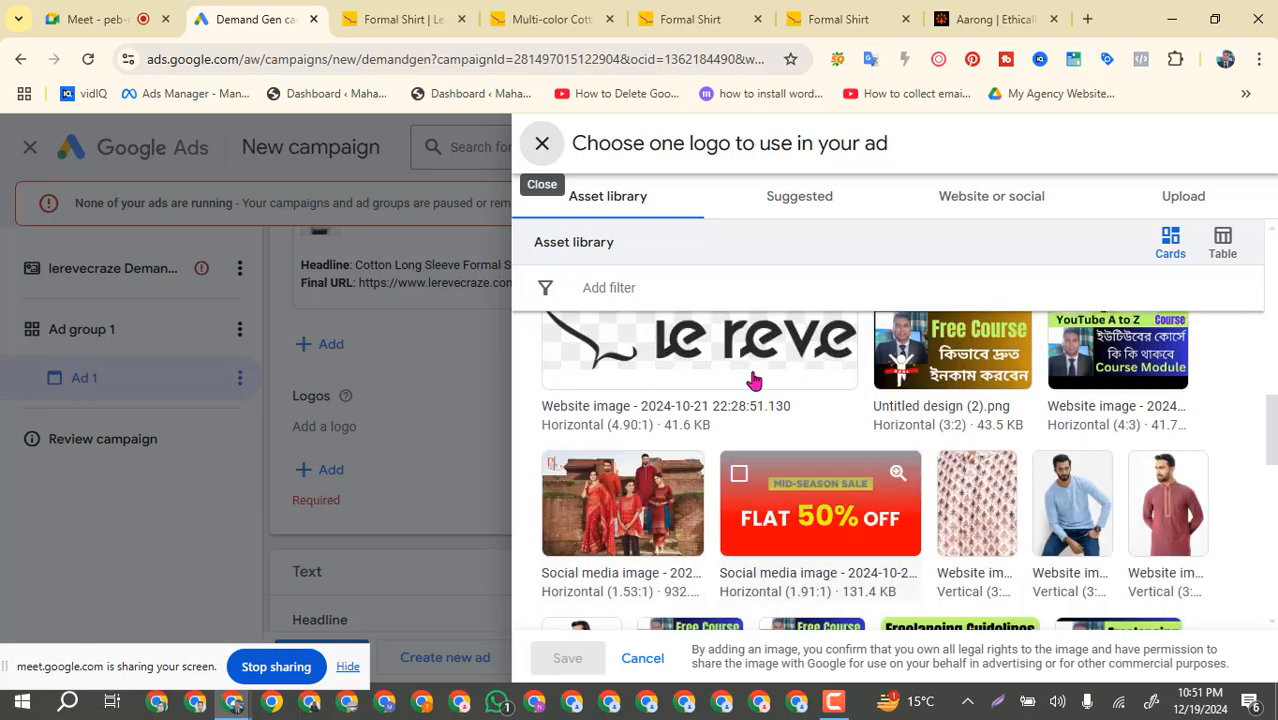
left_click(737, 369)
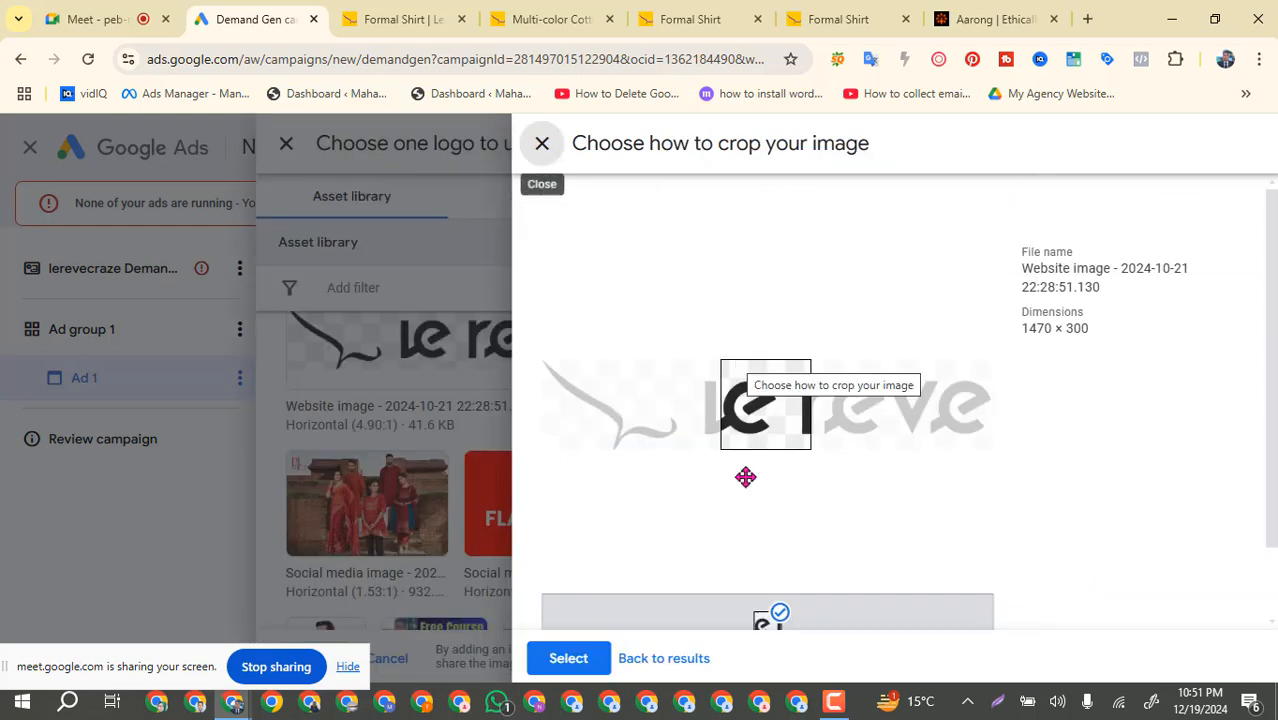
scroll(1015, 483, "down", 1)
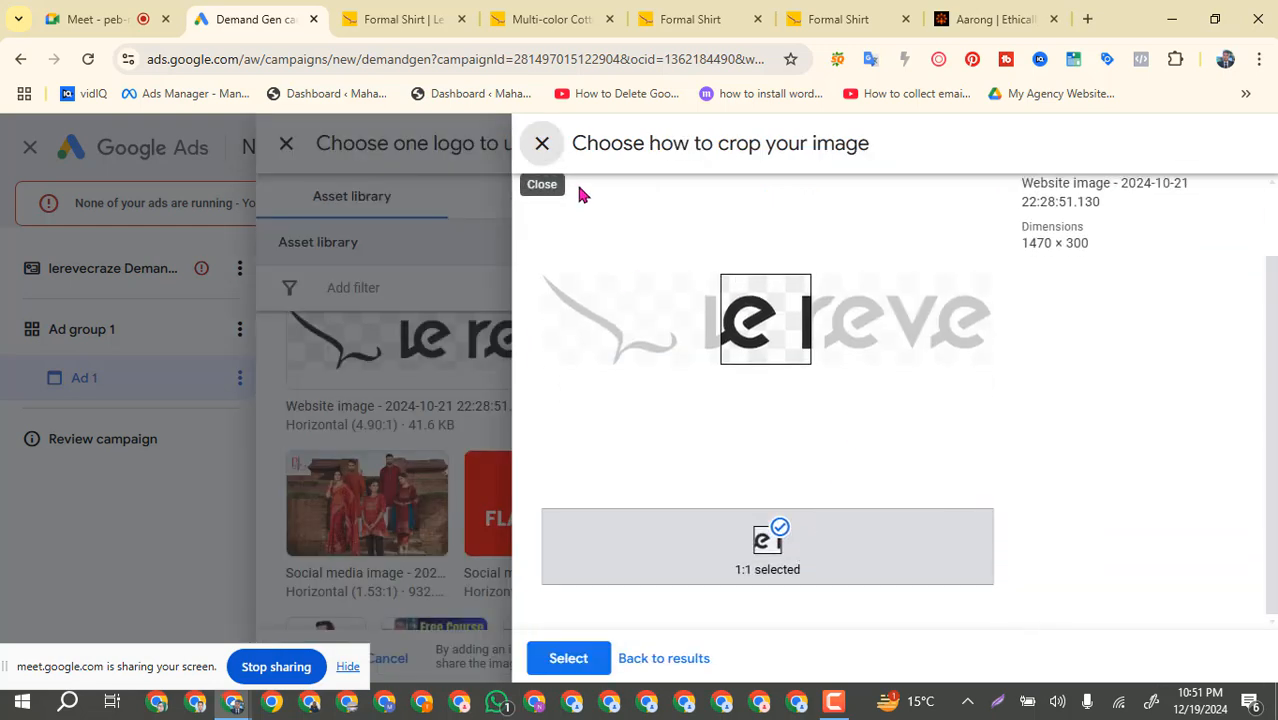
left_click(540, 150)
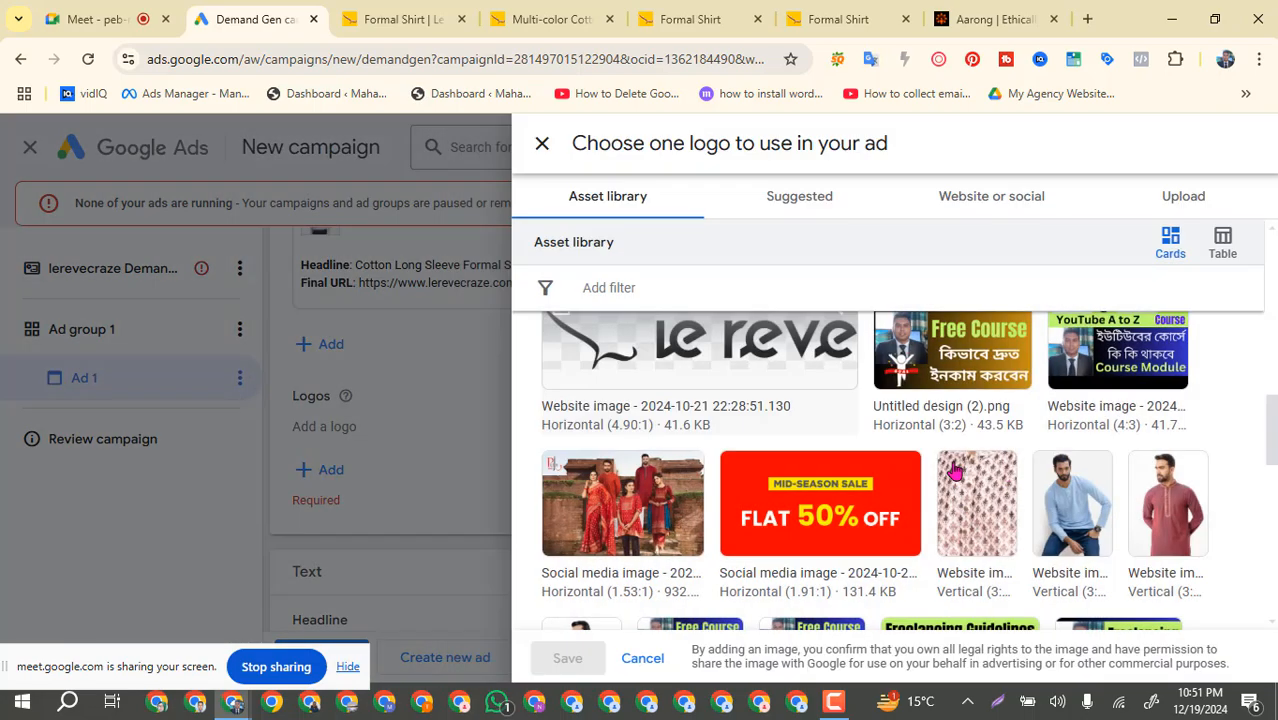
Find the square dark grey Le Reve logo in the asset library, preview it, and save it uncropped as the ad's logo.
scroll(944, 441, "down", 3)
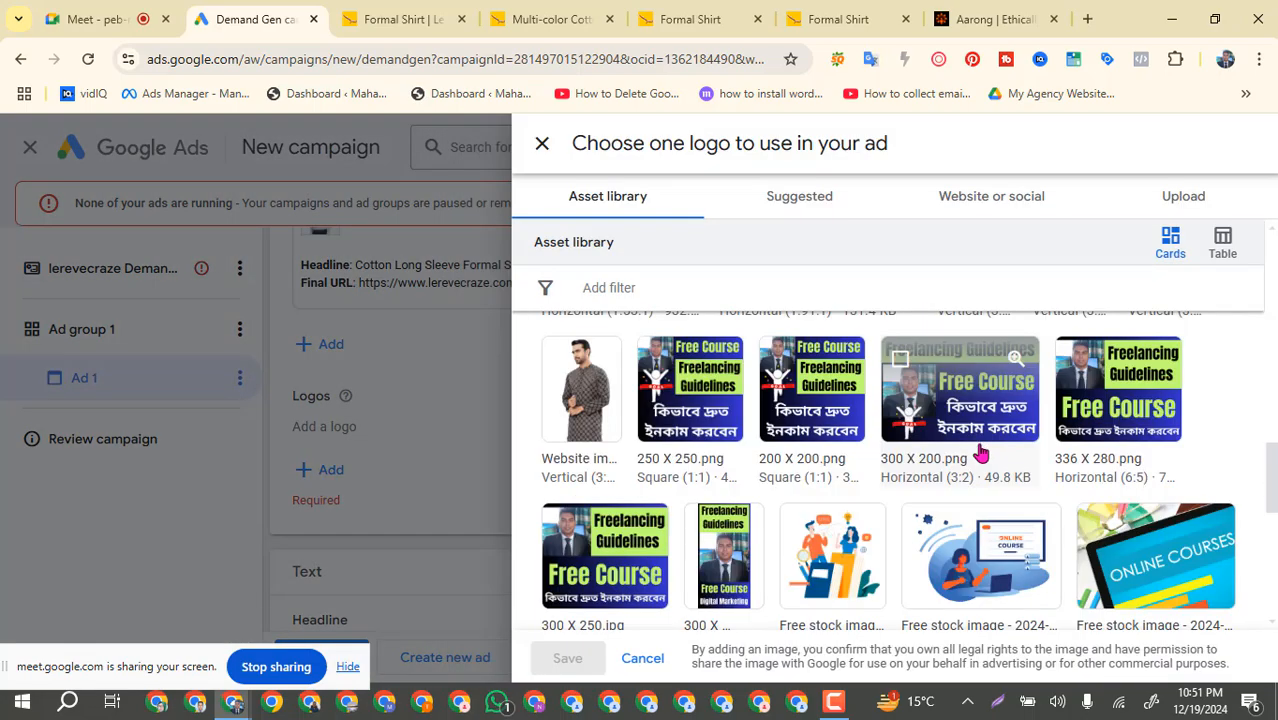
scroll(950, 480, "down", 2)
scroll(895, 508, "up", 4)
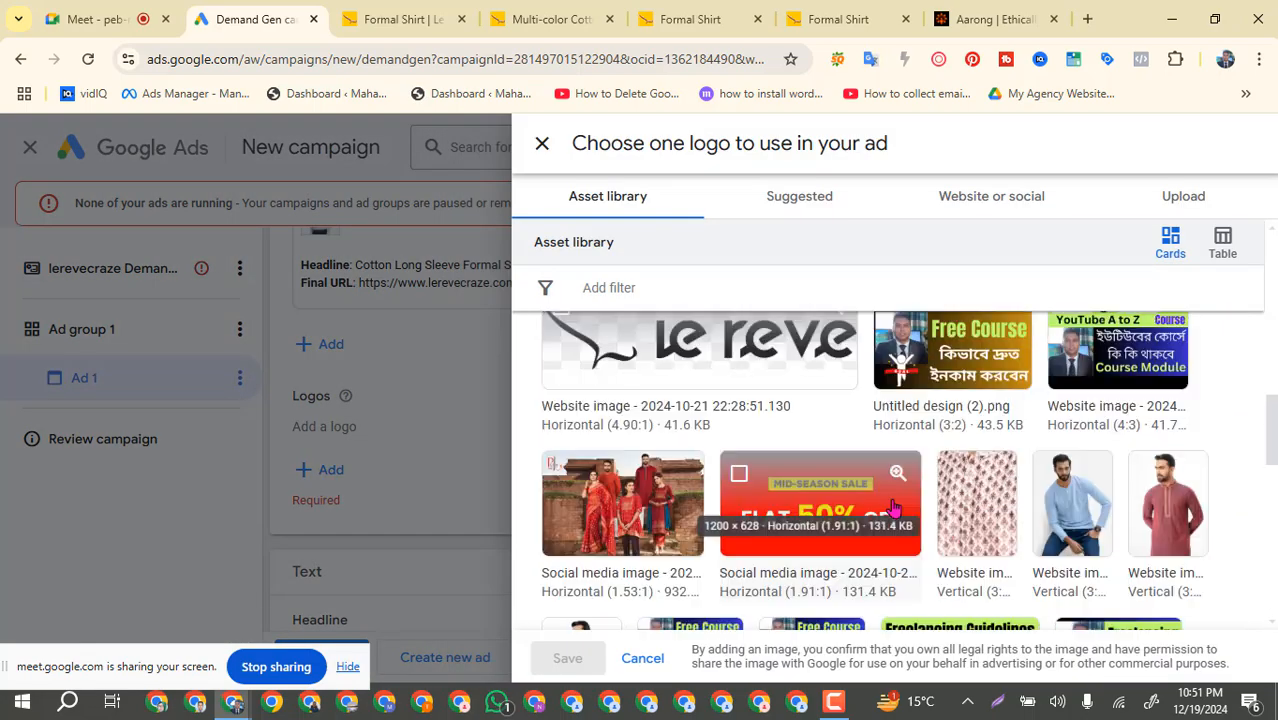
scroll(895, 508, "up", 10)
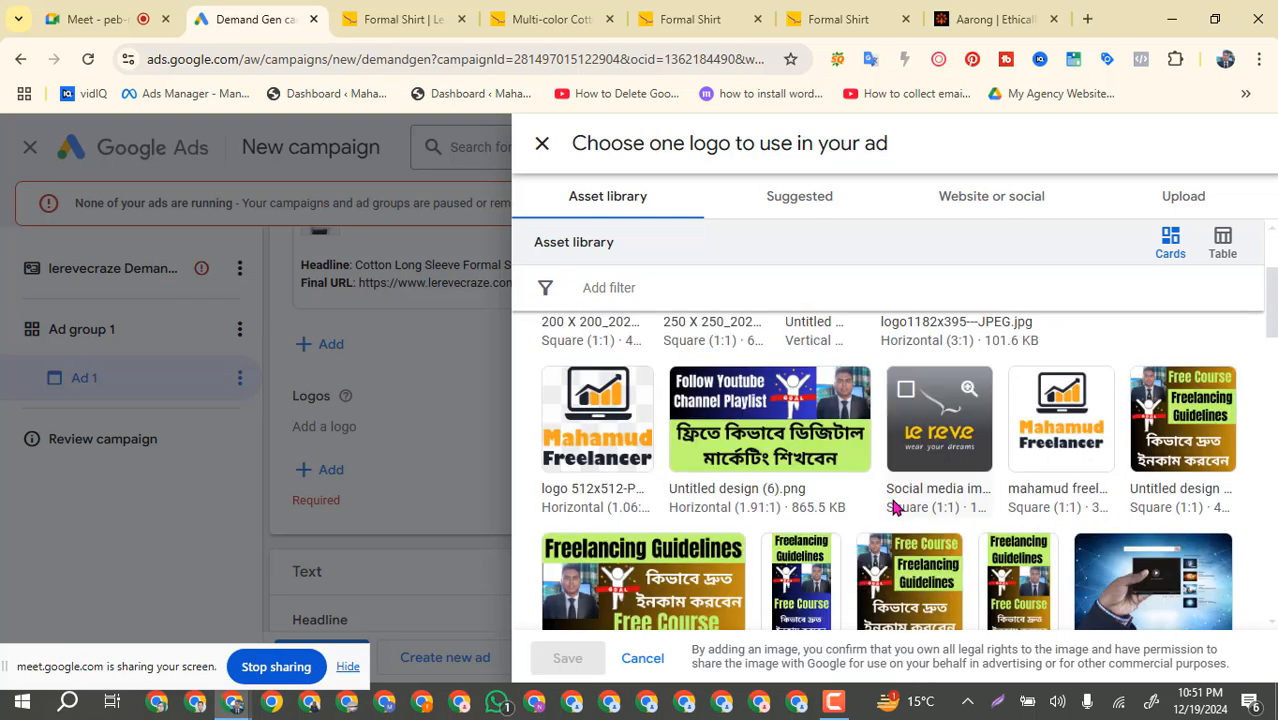
left_click(949, 415)
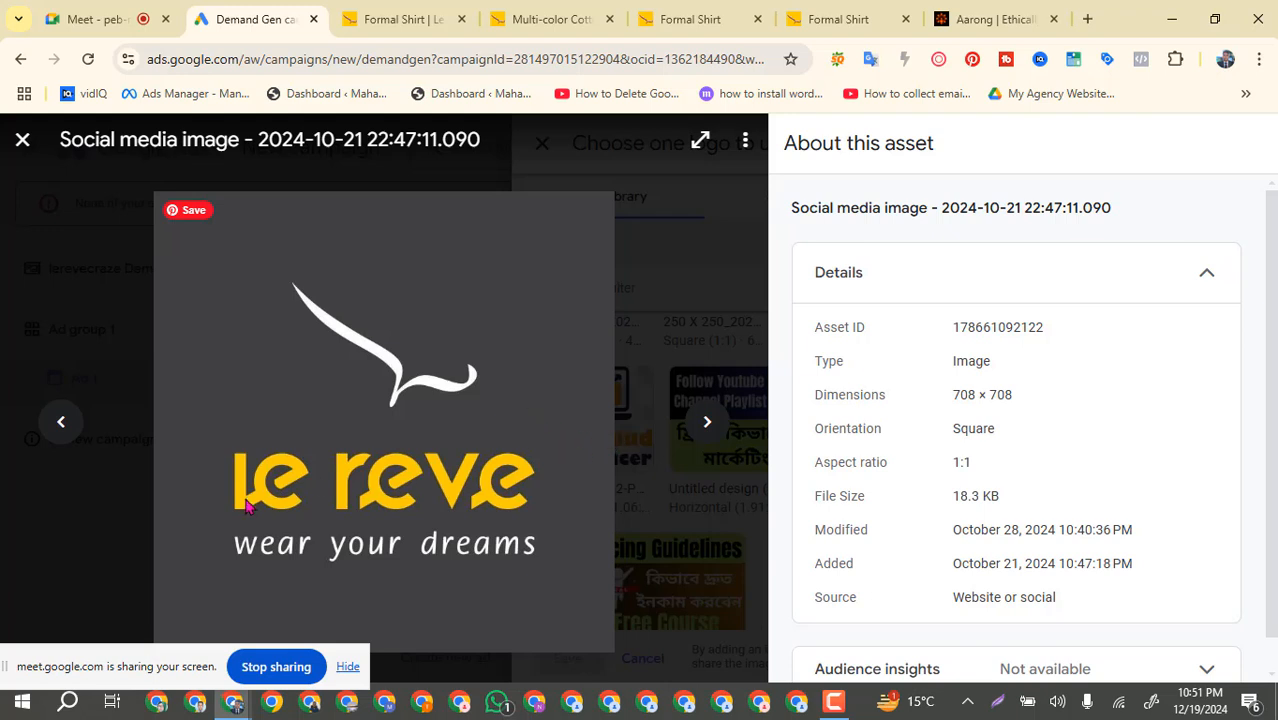
left_click(22, 140)
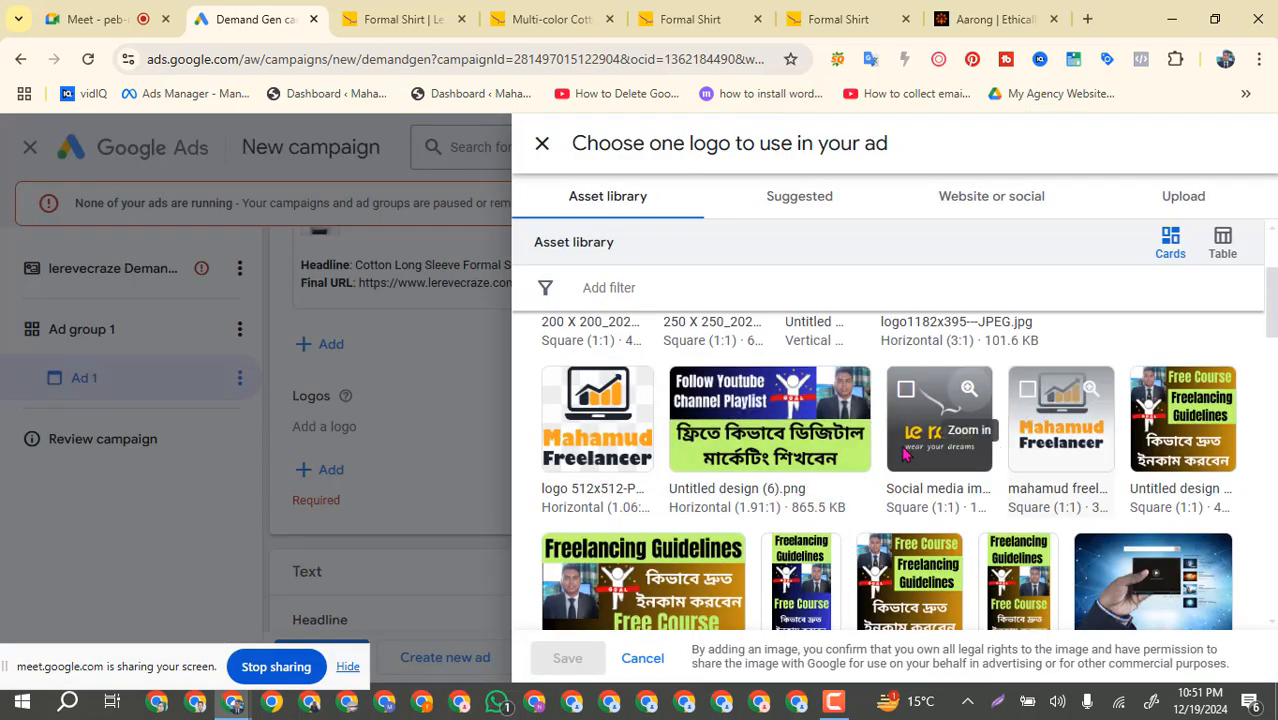
left_click(906, 392)
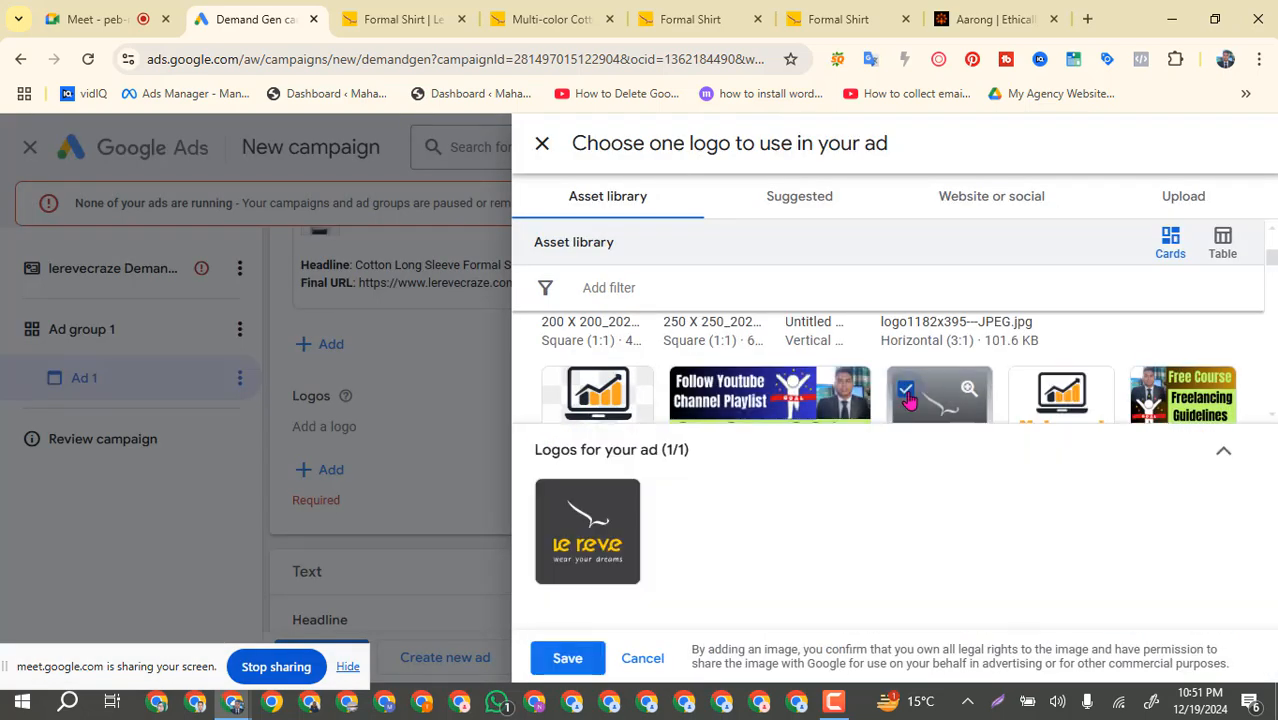
left_click(592, 652)
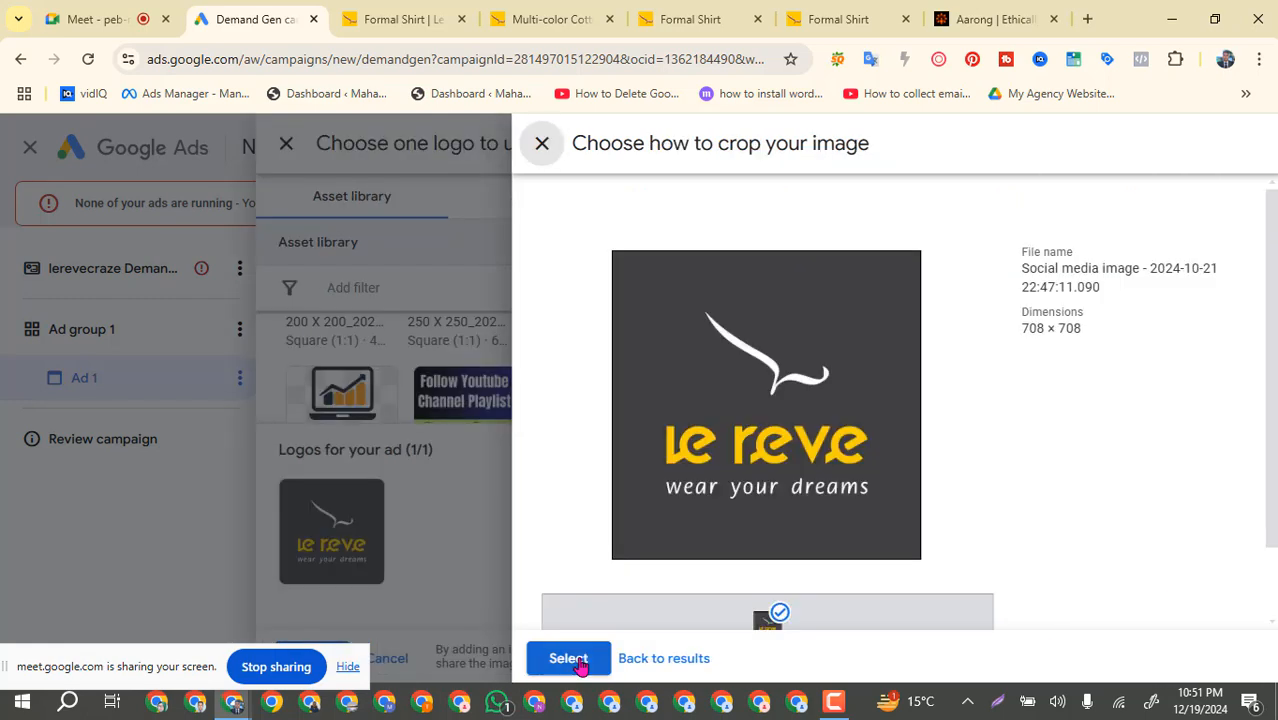
left_click(576, 662)
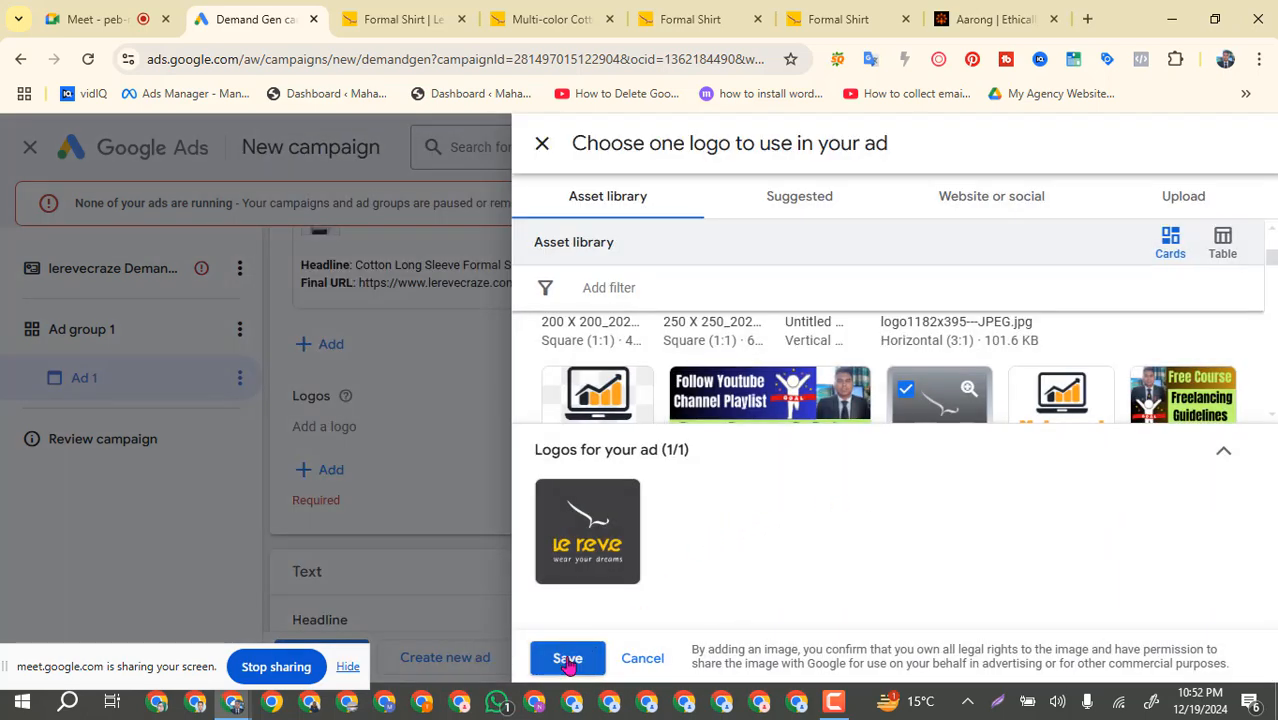
left_click(567, 660)
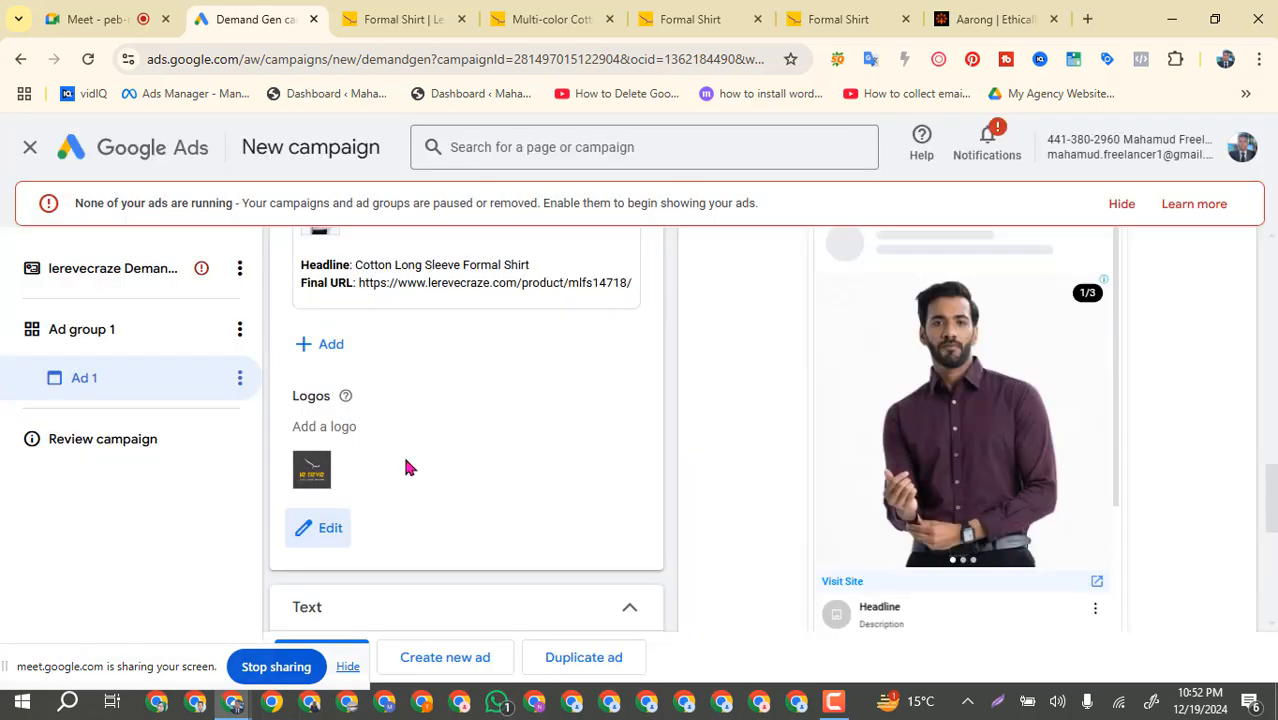
Review the ad's headline, description and business name fields and check the logo in the mobile preview.
scroll(475, 476, "down", 3)
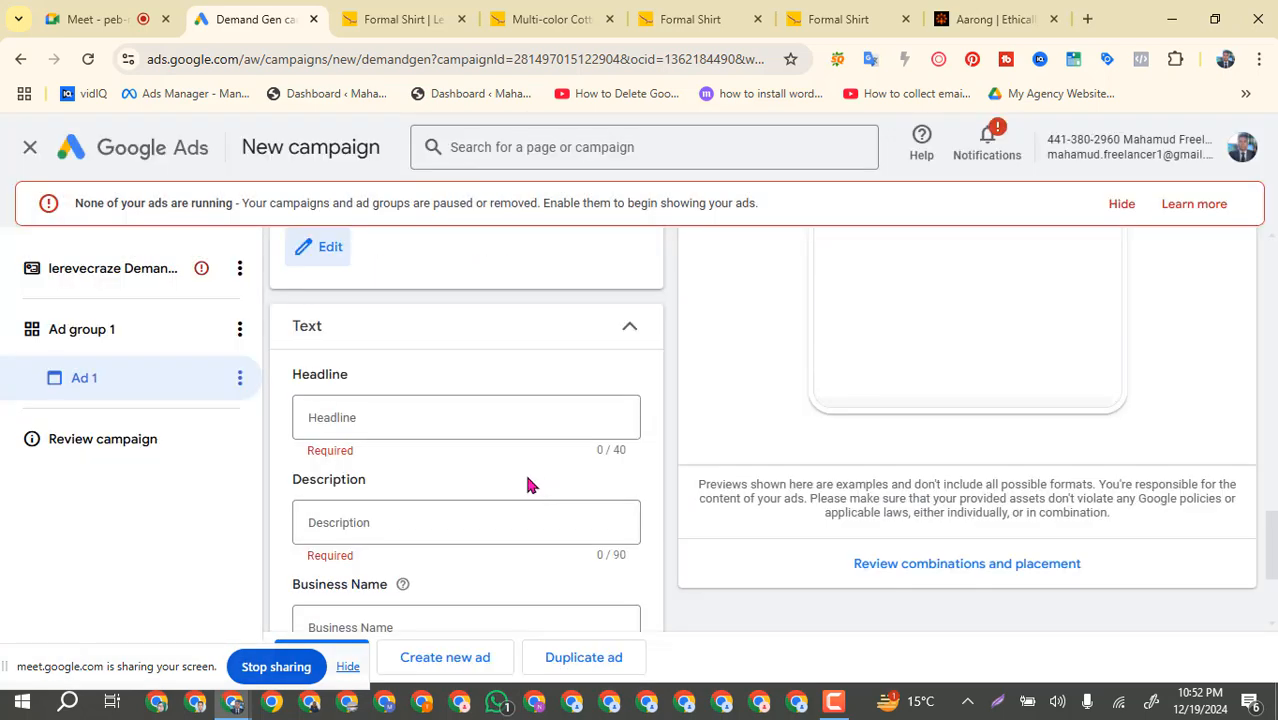
scroll(527, 478, "up", 1)
scroll(482, 451, "down", 1)
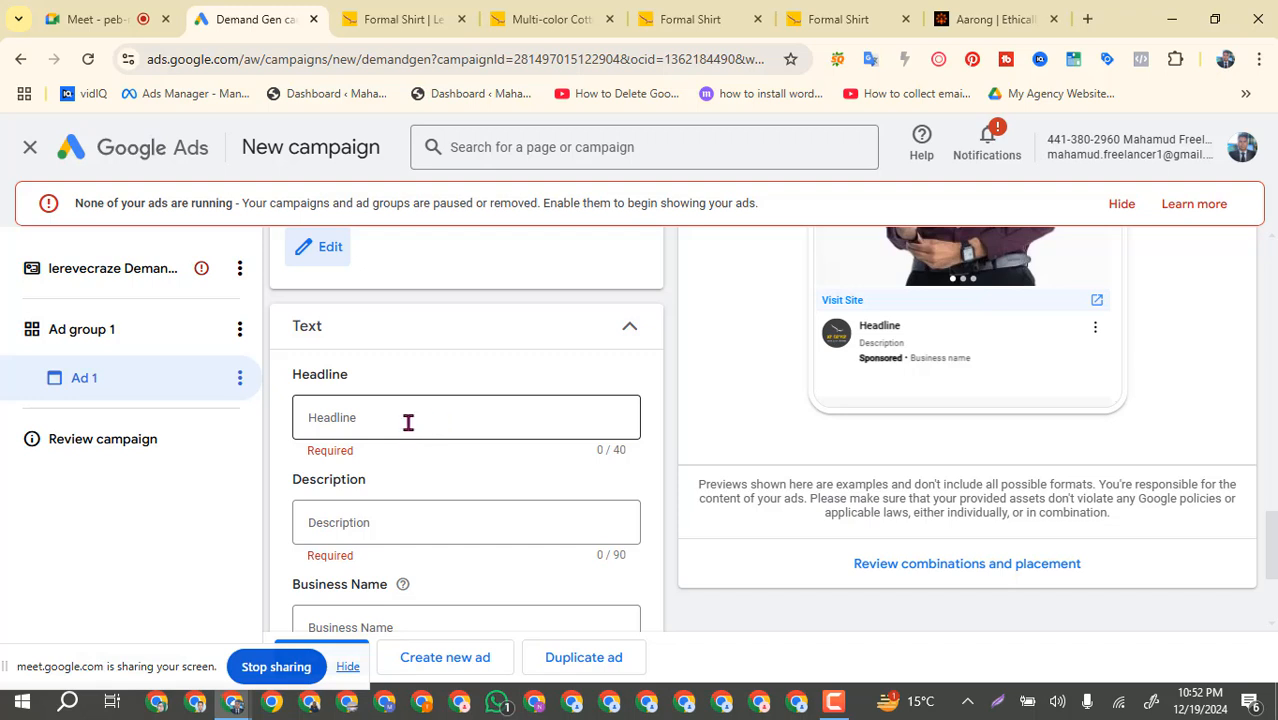
scroll(451, 526, "down", 1)
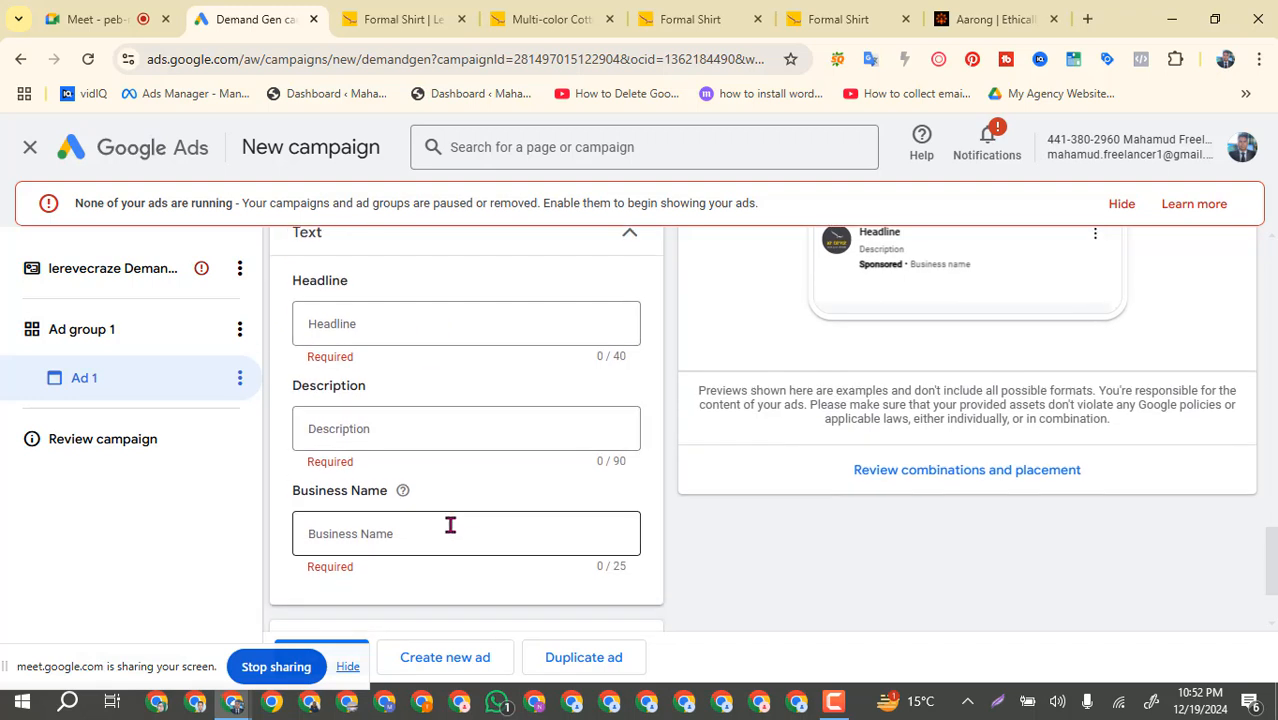
scroll(492, 530, "down", 1)
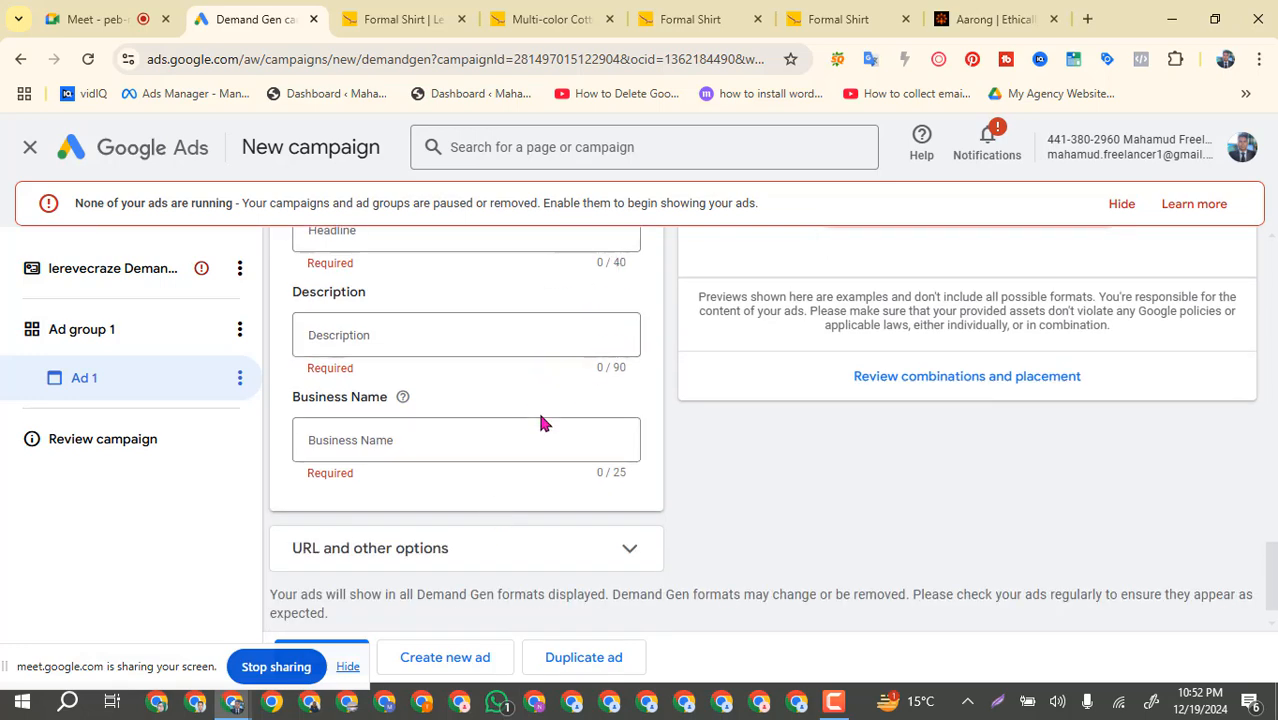
scroll(536, 420, "up", 1)
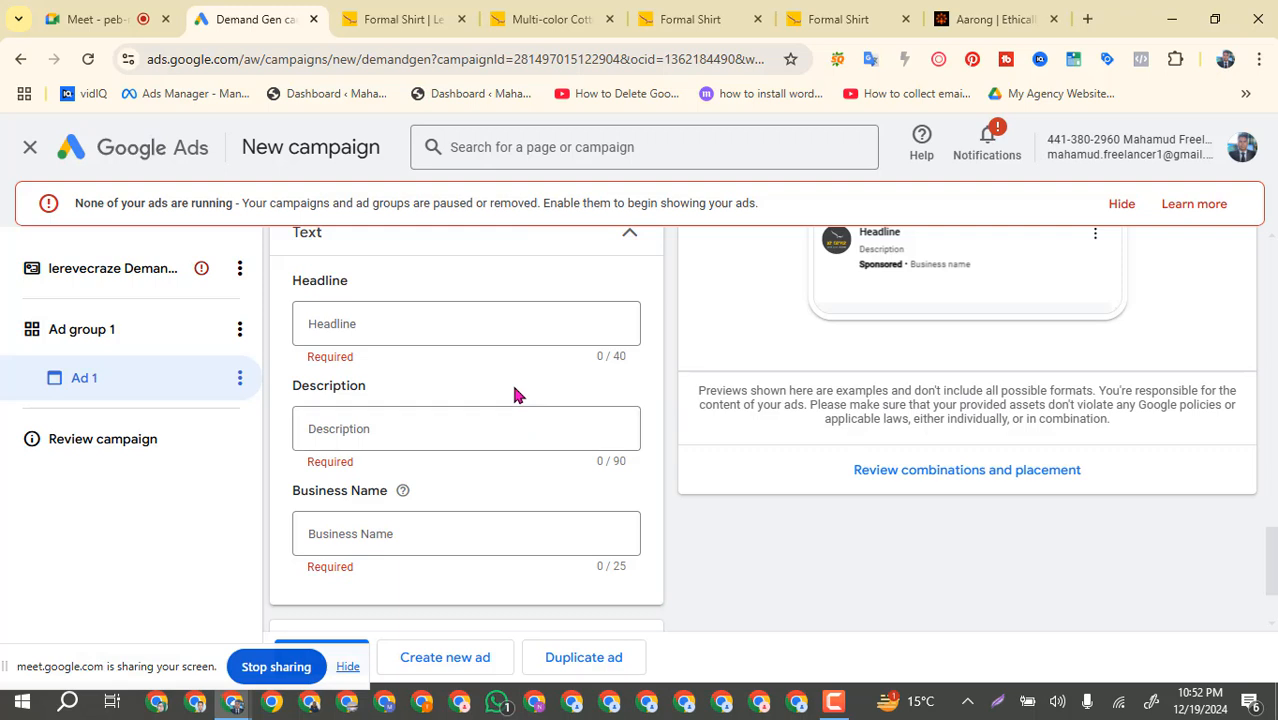
scroll(515, 398, "up", 2)
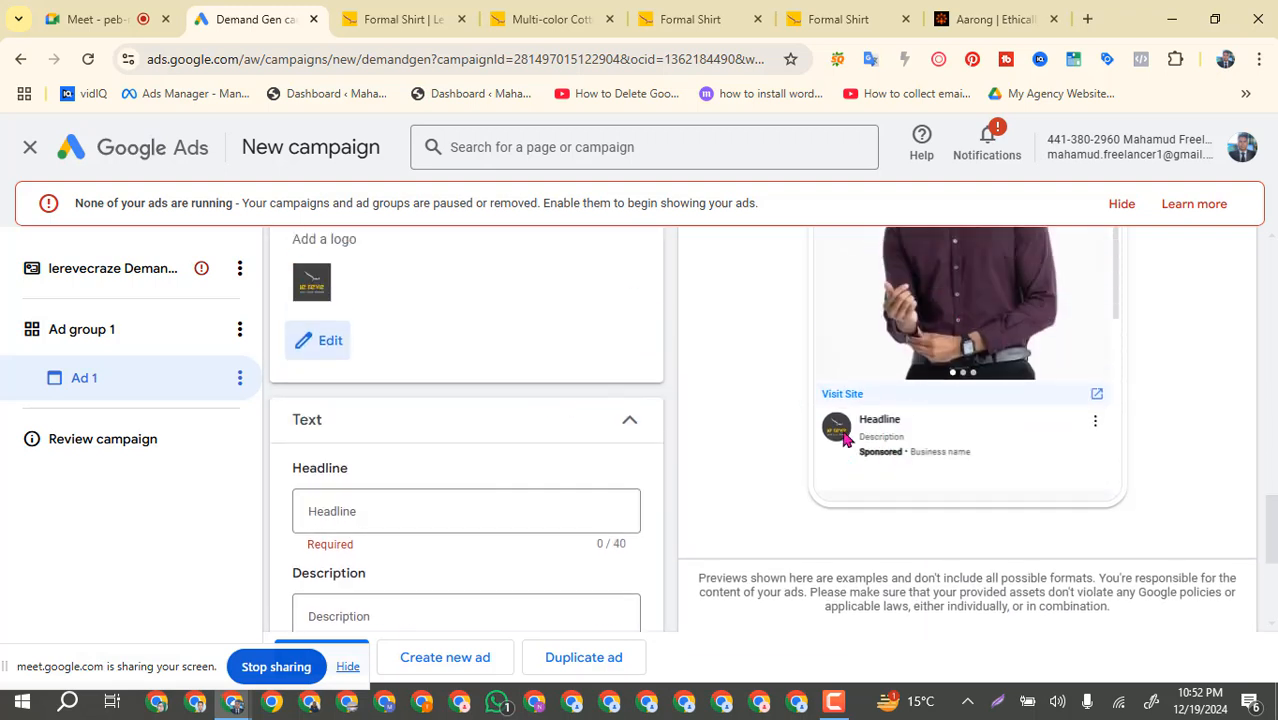
scroll(846, 437, "up", 1)
scroll(1090, 490, "up", 2)
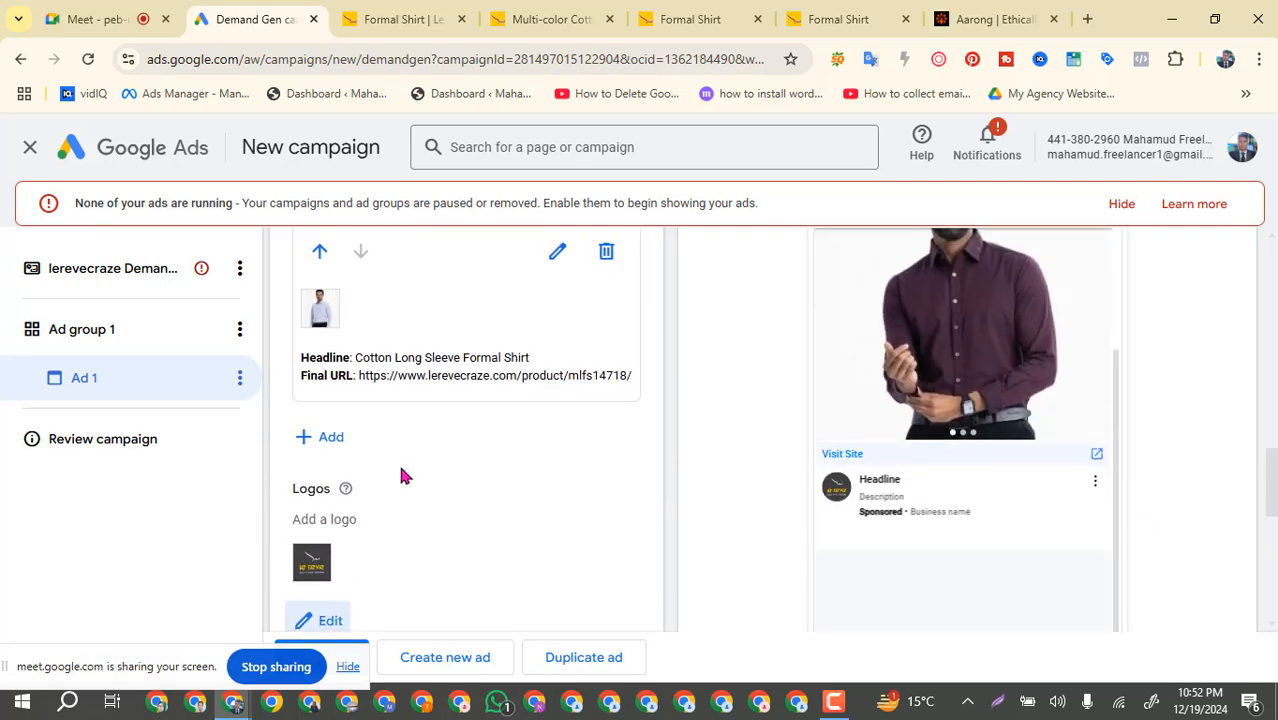
scroll(399, 474, "down", 6)
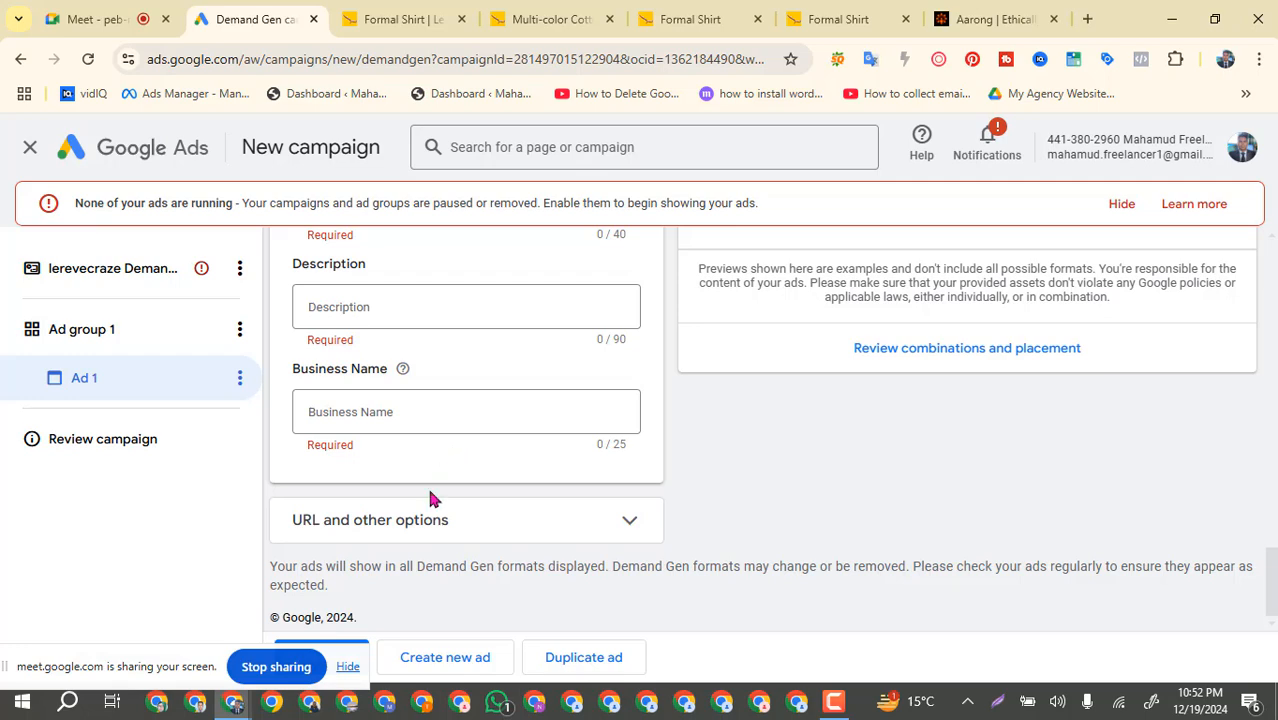
Expand the ad's URL and other options and examine the tracking template, final URL suffix and custom parameters.
left_click(605, 522)
scroll(578, 480, "down", 2)
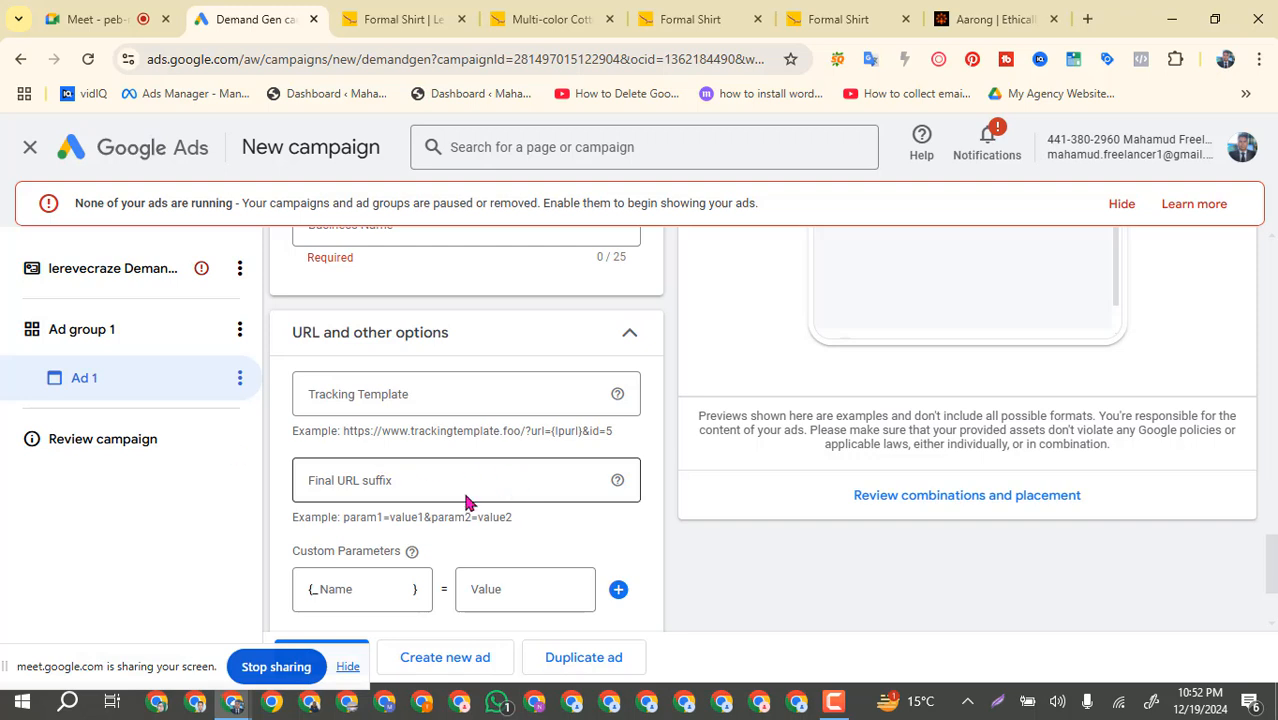
scroll(465, 500, "down", 1)
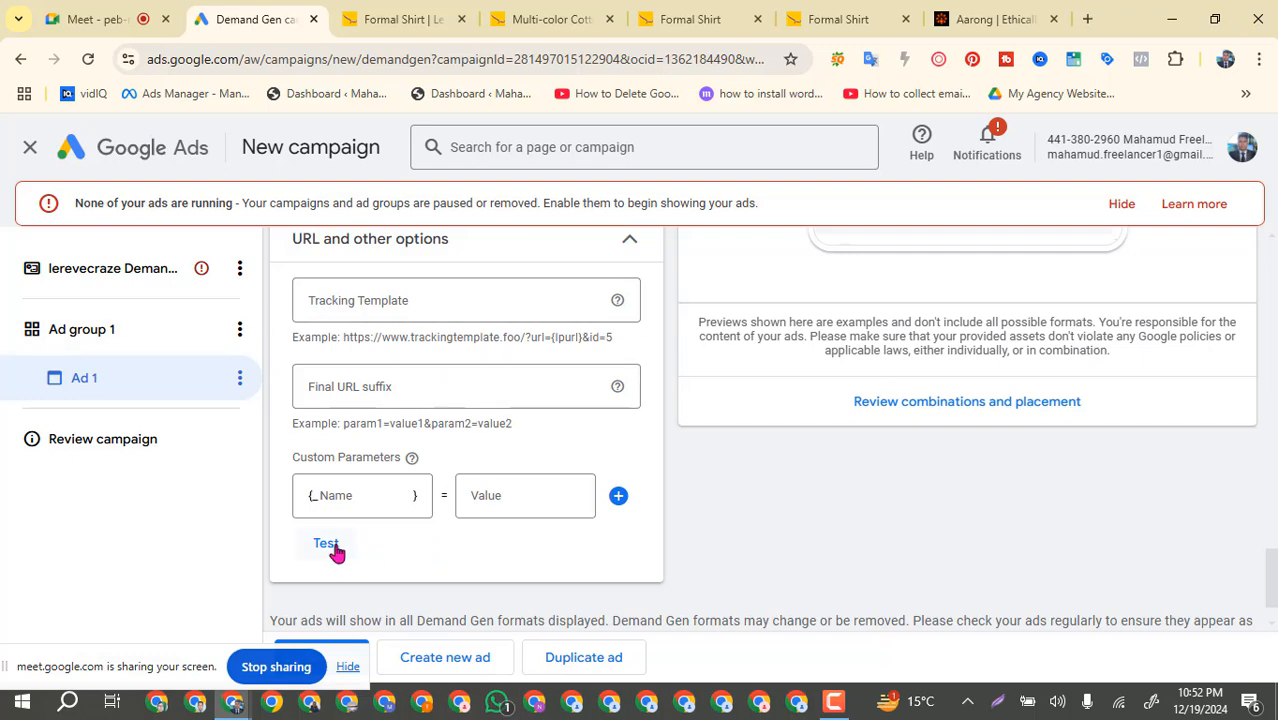
scroll(420, 568, "down", 1)
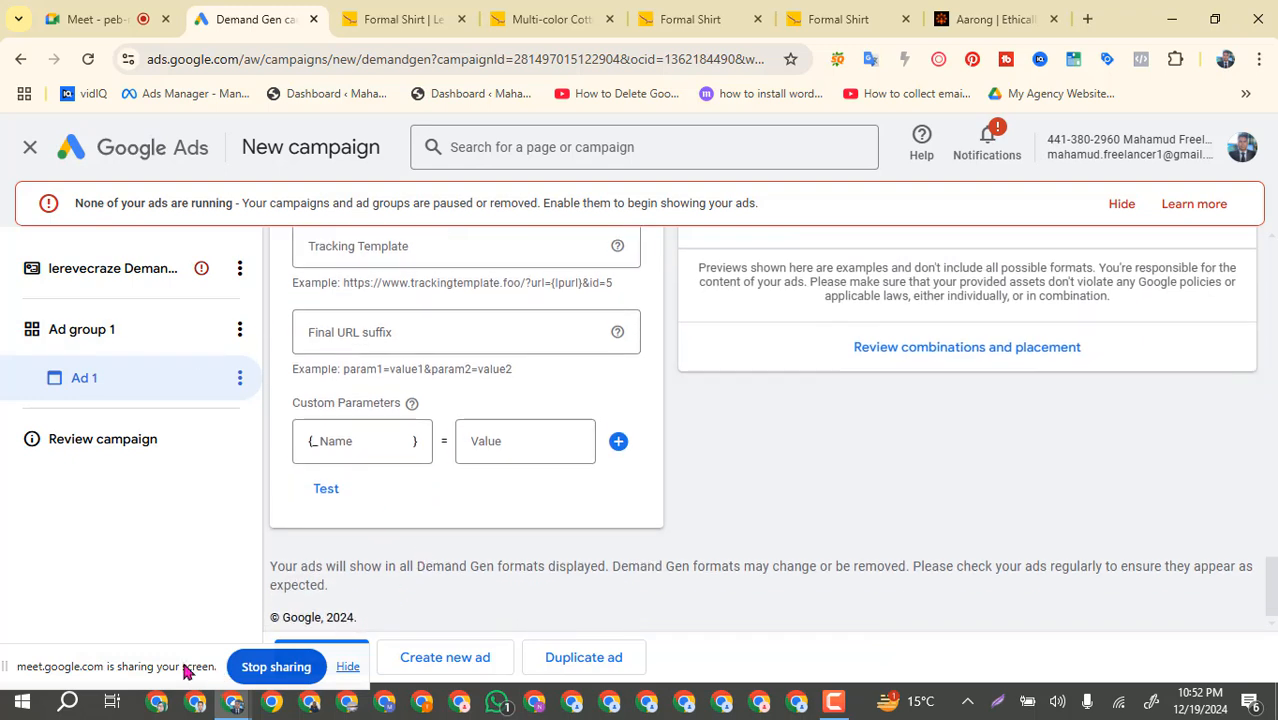
Proceed to the campaign review and examine the budget, dates, conversion goals, bidding strategy and flagged issues.
left_click_drag(200, 668, 1016, 644)
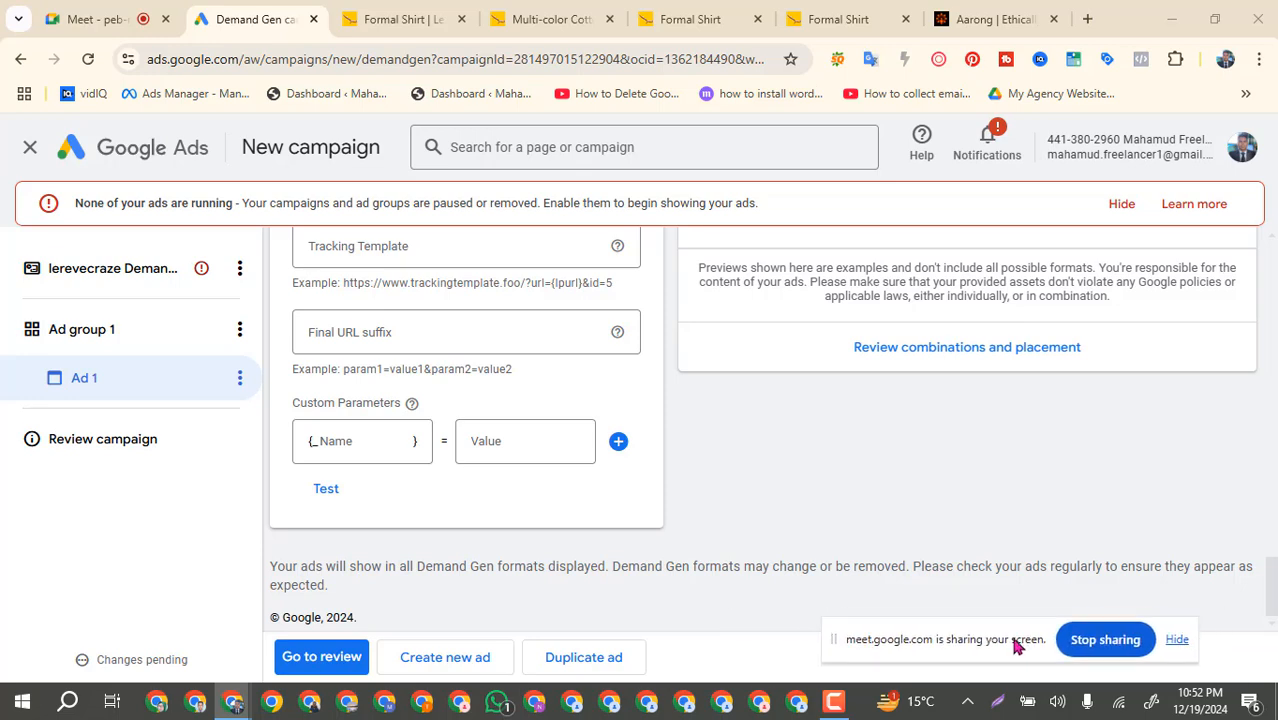
left_click(338, 660)
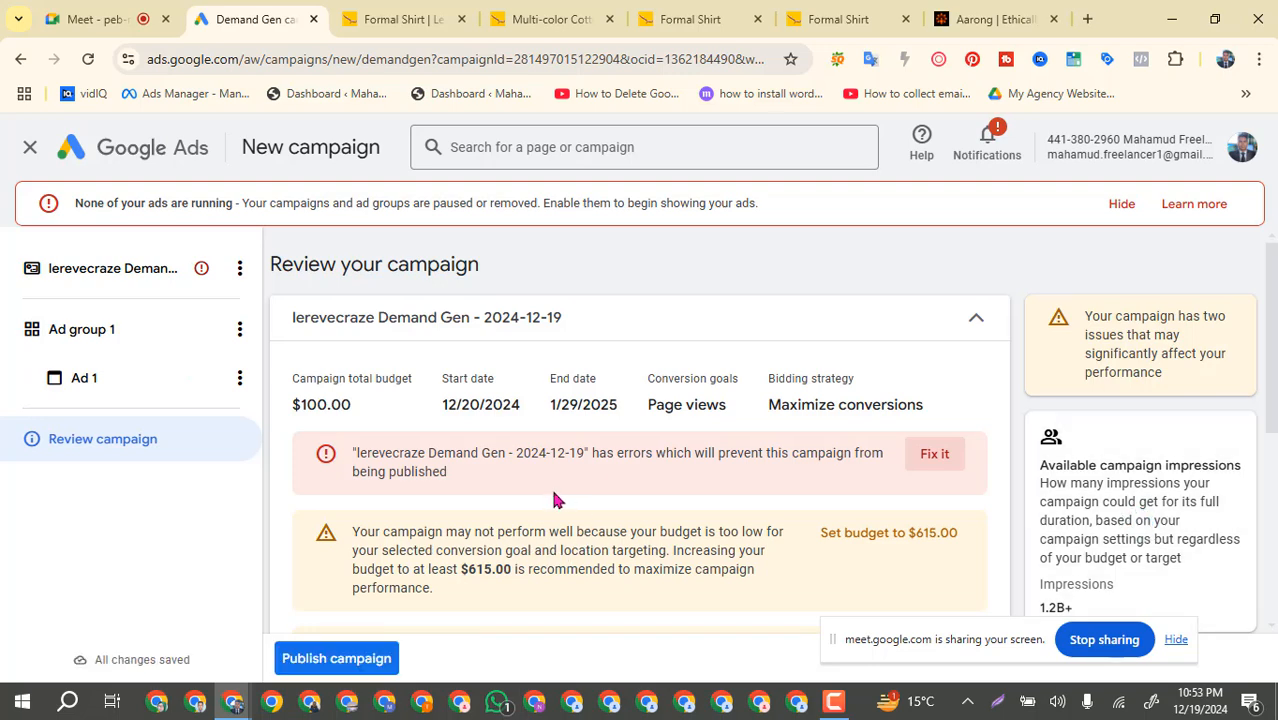
scroll(556, 498, "down", 4)
scroll(556, 500, "up", 3)
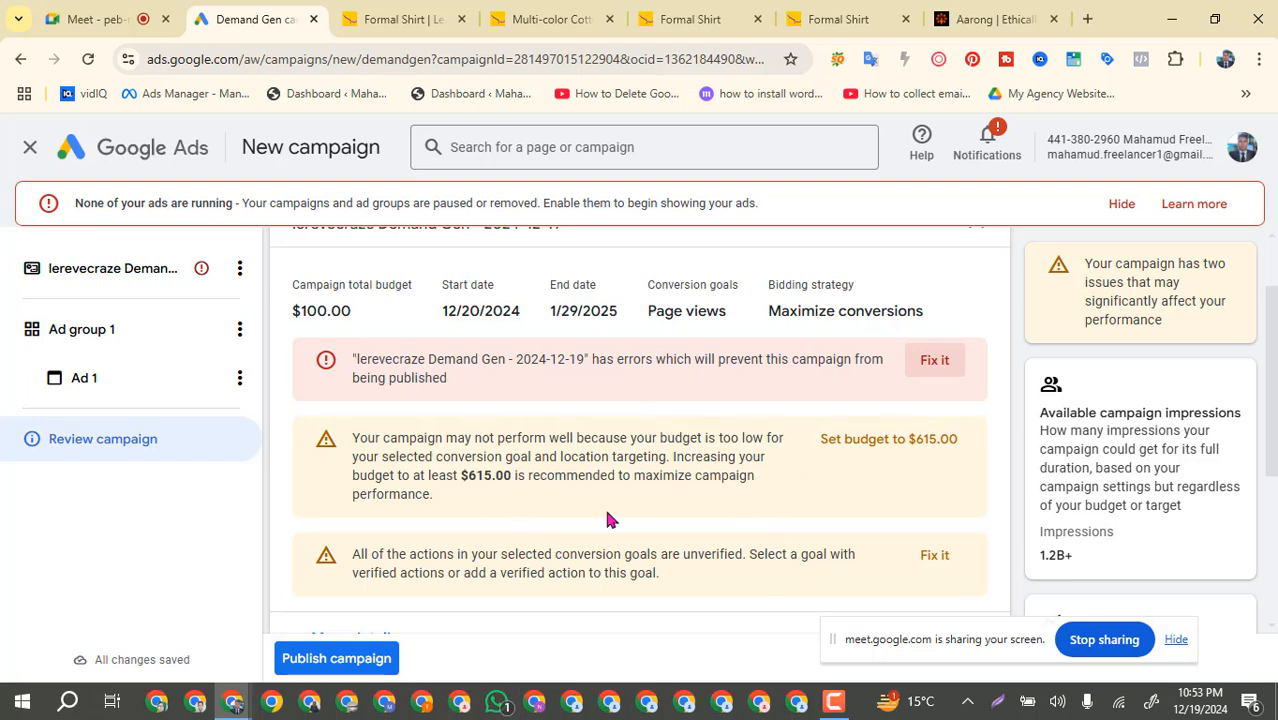
scroll(610, 520, "up", 1)
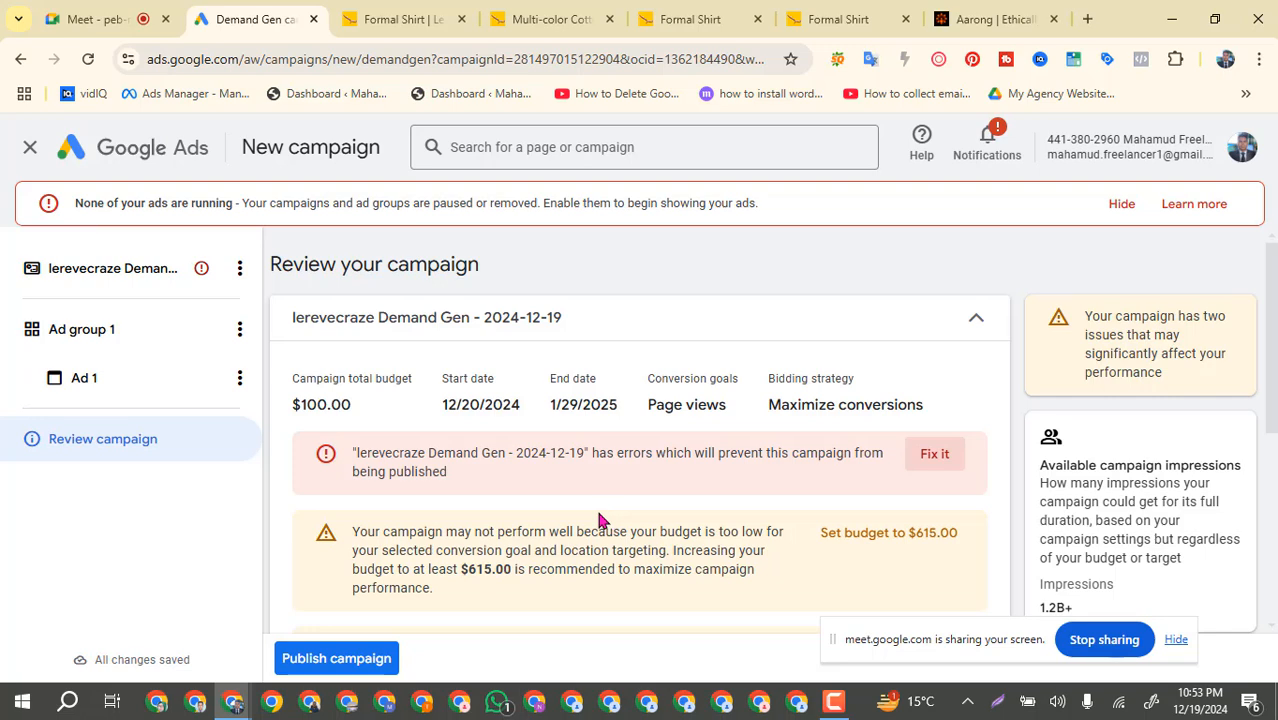
scroll(598, 518, "down", 1)
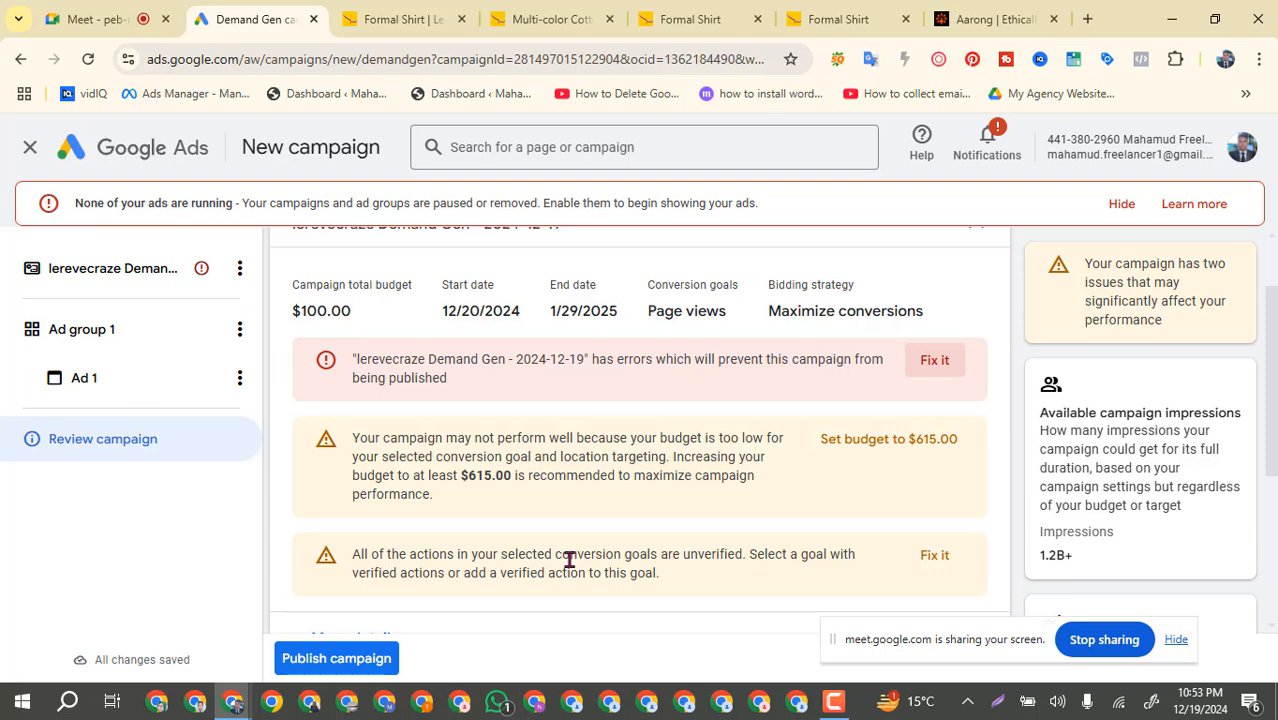
scroll(550, 560, "up", 1)
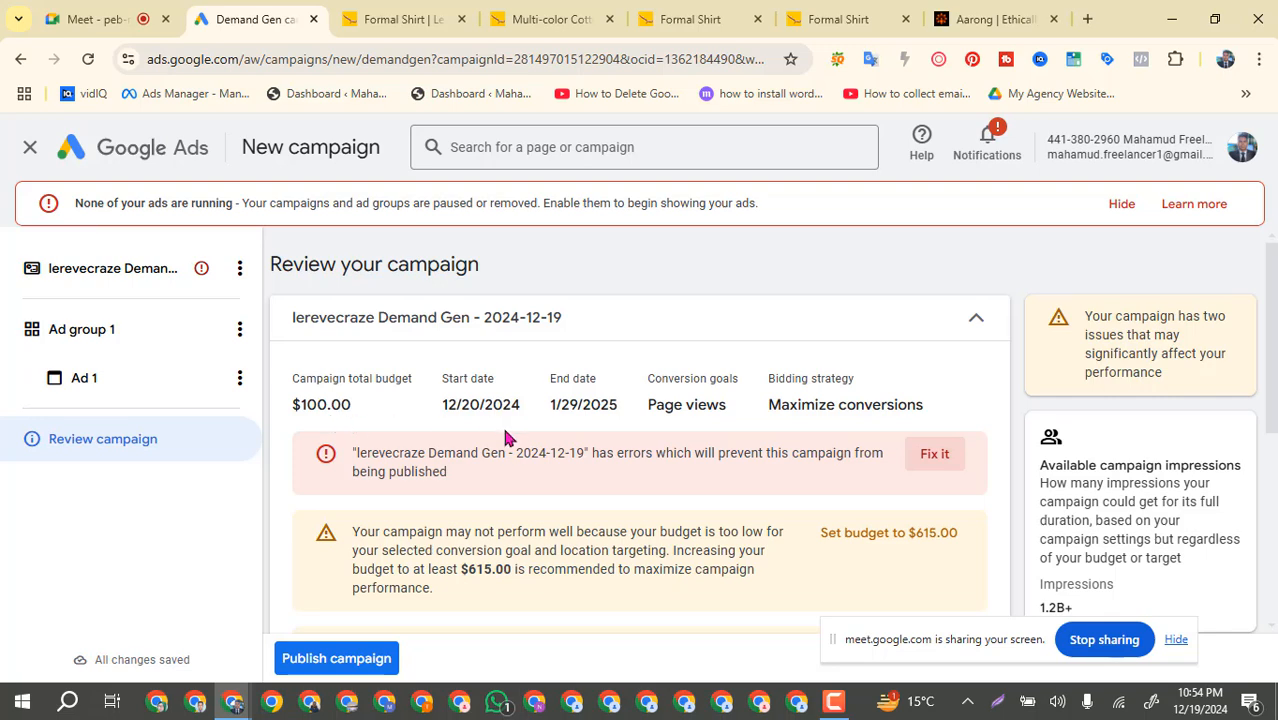
Expand the additional details of the campaign and Ad group 1, and review their devices, schedule, languages, locations, targeting and ads.
scroll(507, 435, "down", 3)
left_click(420, 466)
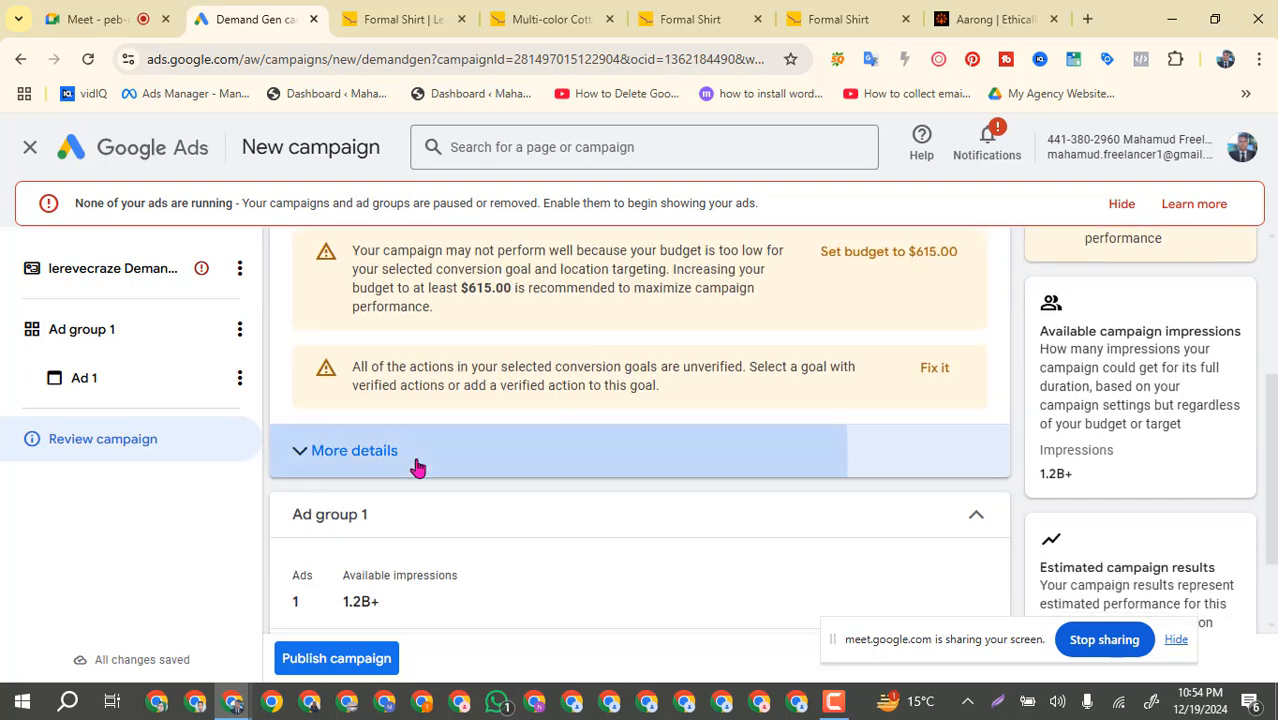
scroll(495, 476, "down", 1)
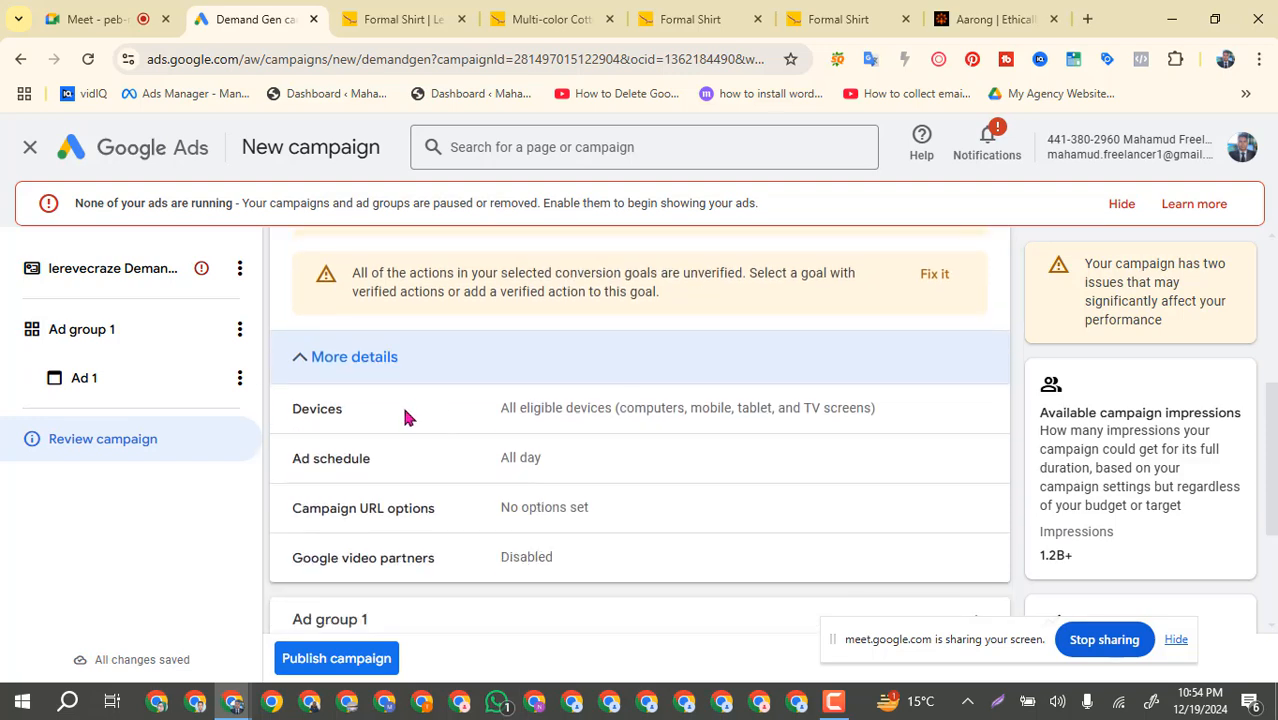
scroll(475, 472, "down", 2)
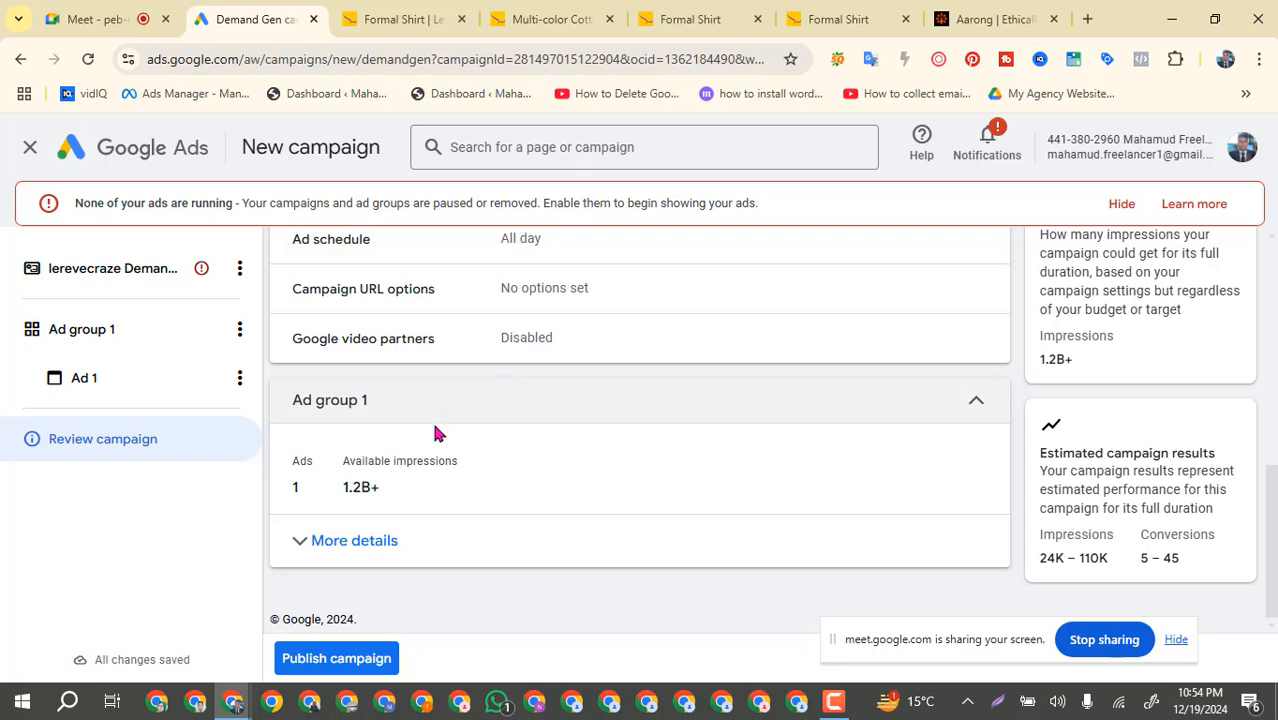
left_click(380, 552)
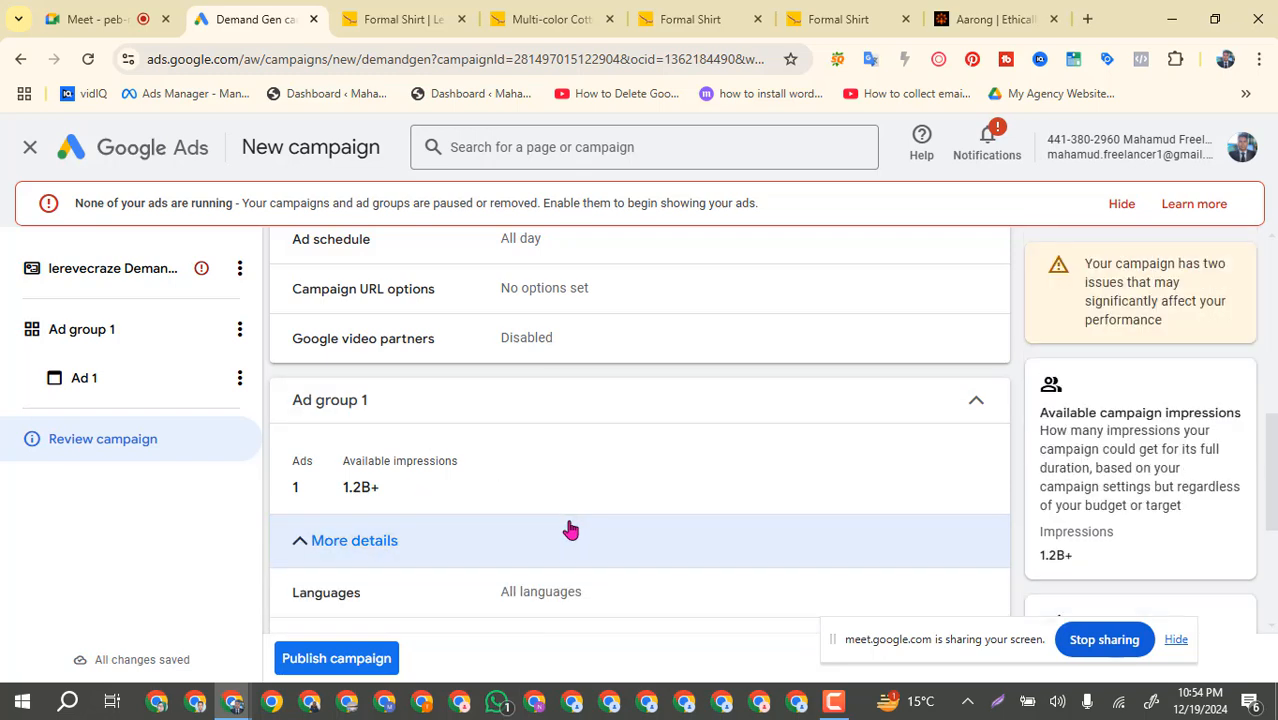
scroll(570, 528, "down", 3)
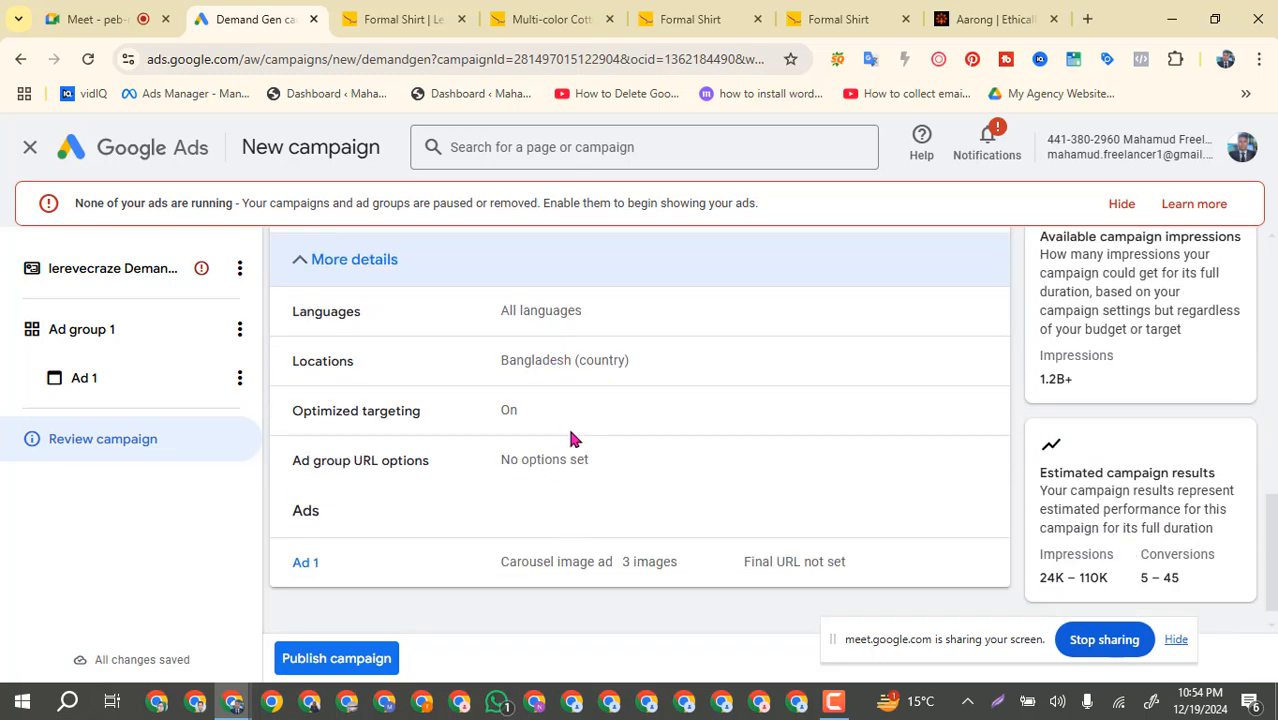
scroll(560, 470, "down", 1)
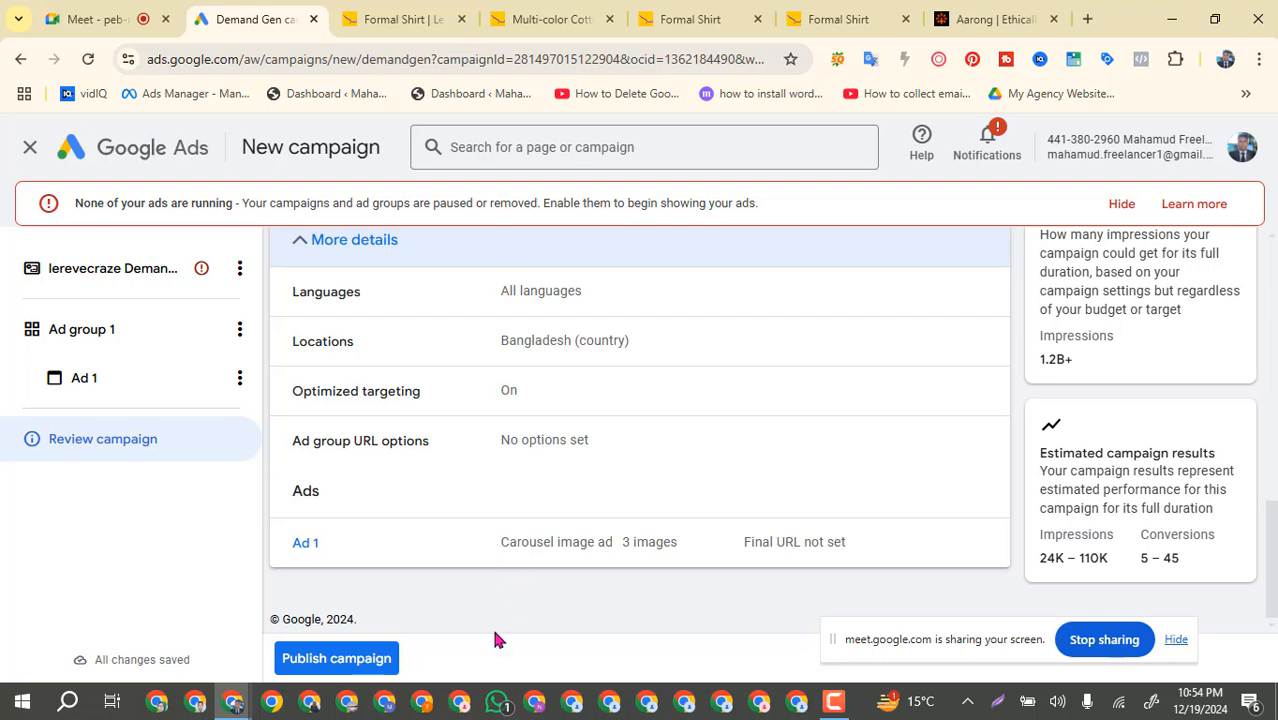
scroll(494, 637, "up", 1)
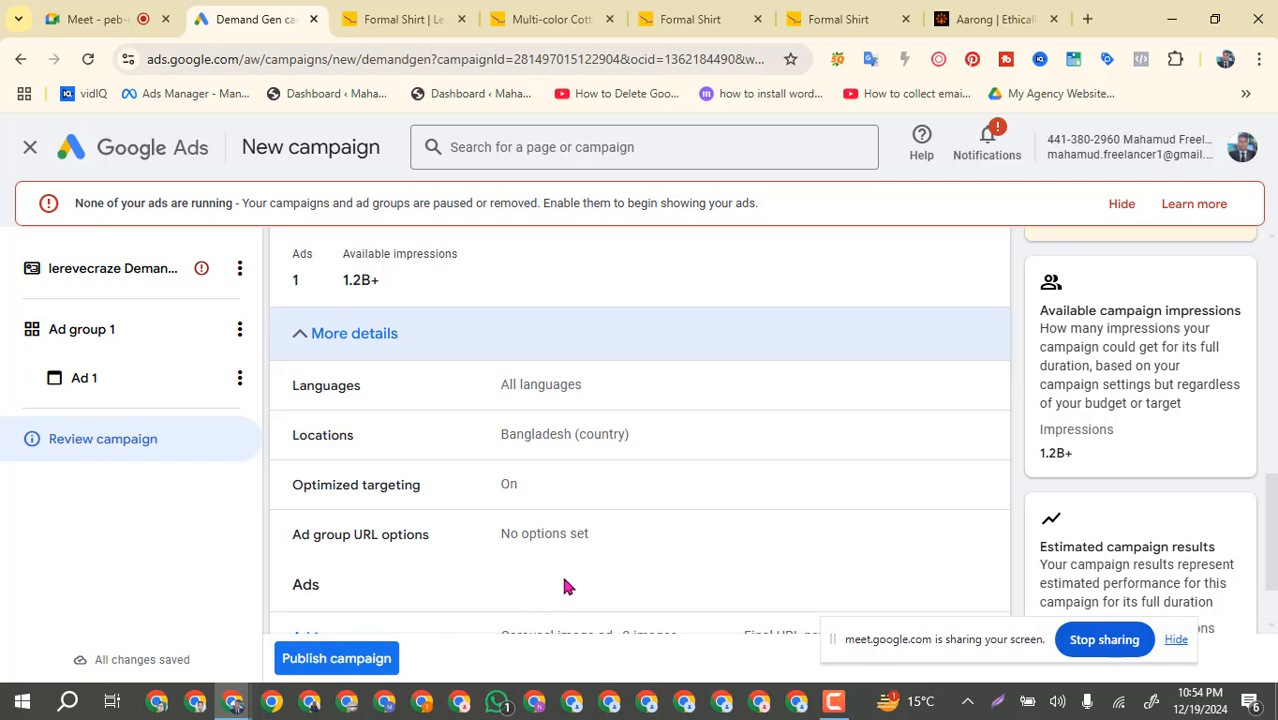
scroll(561, 575, "up", 2)
scroll(563, 578, "up", 3)
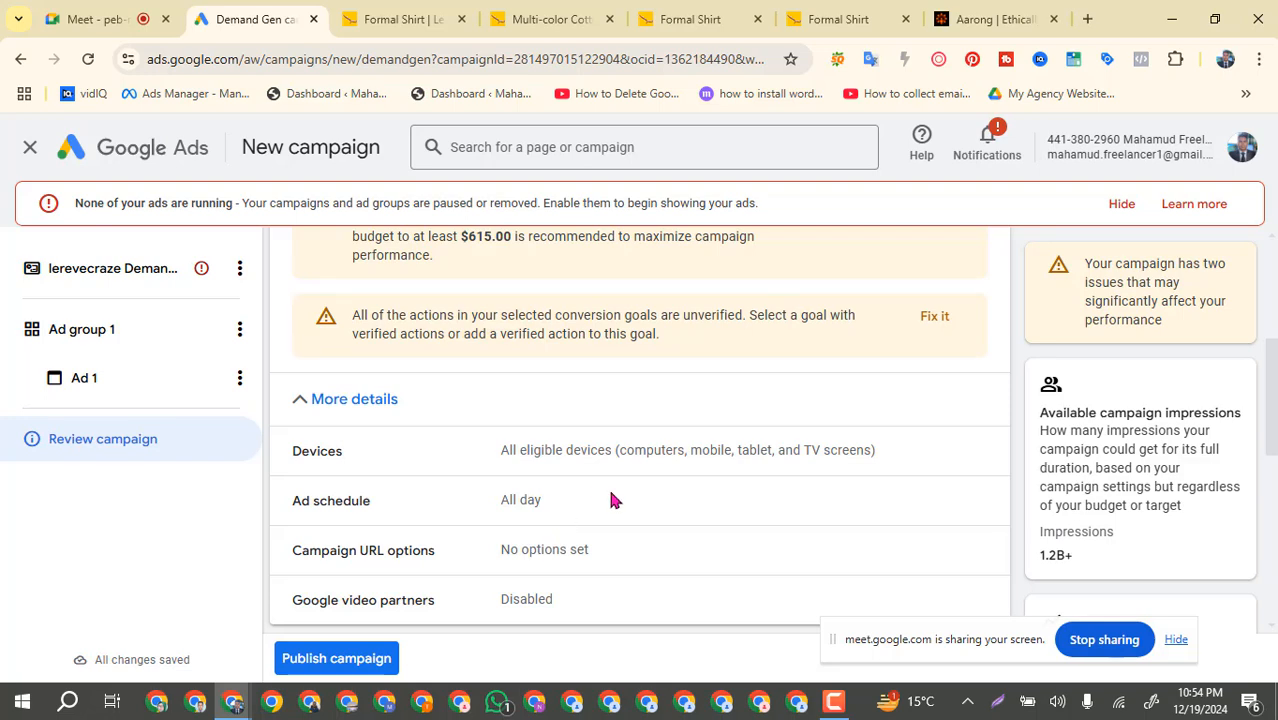
scroll(613, 500, "up", 4)
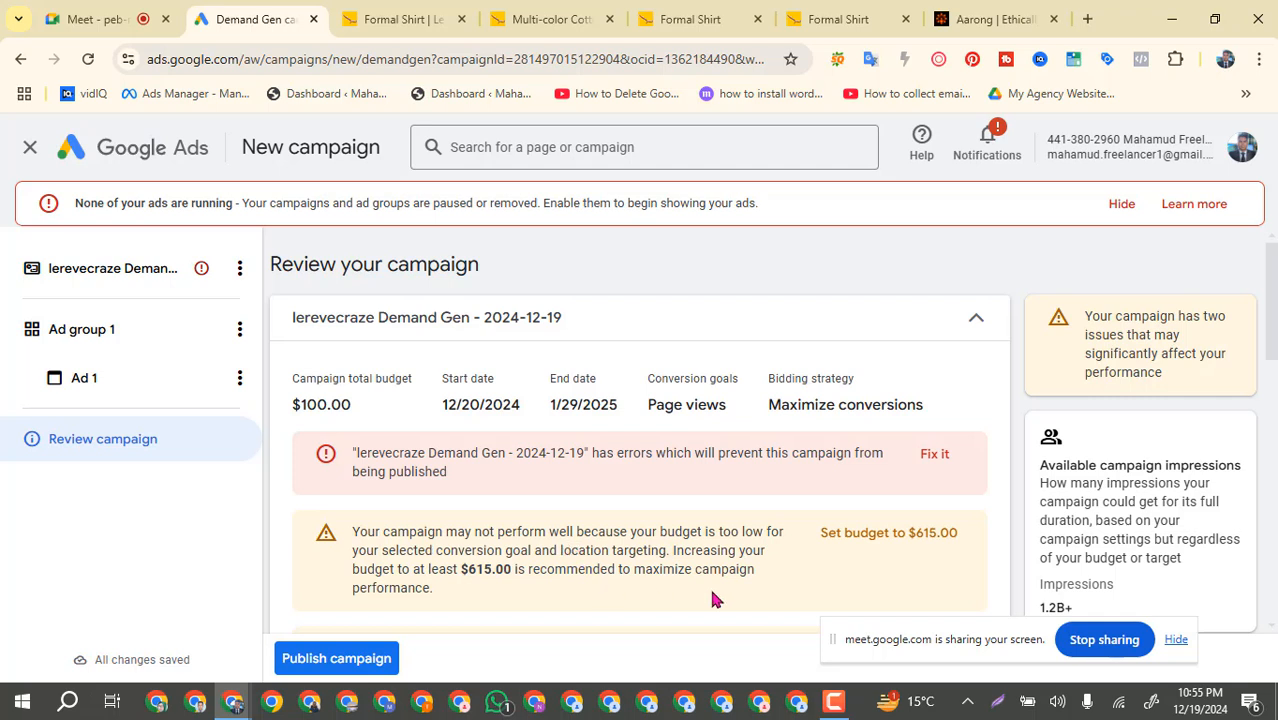
left_click(1104, 641)
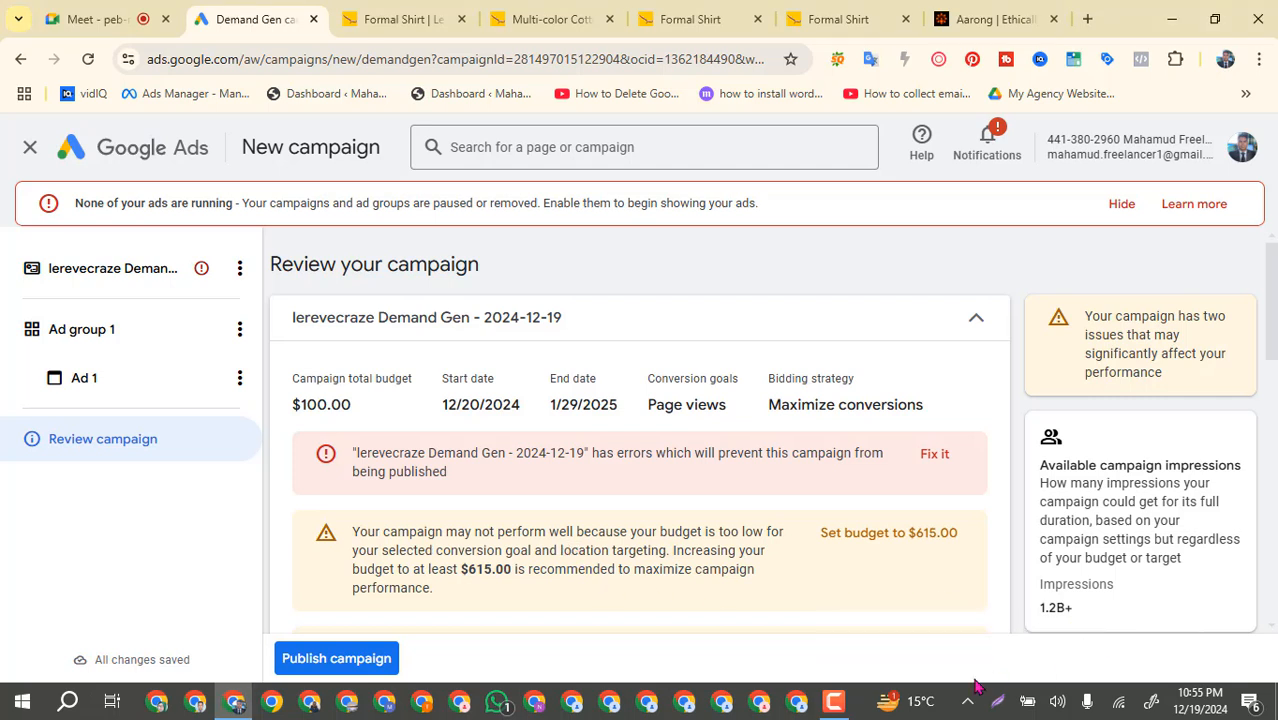
left_click(831, 703)
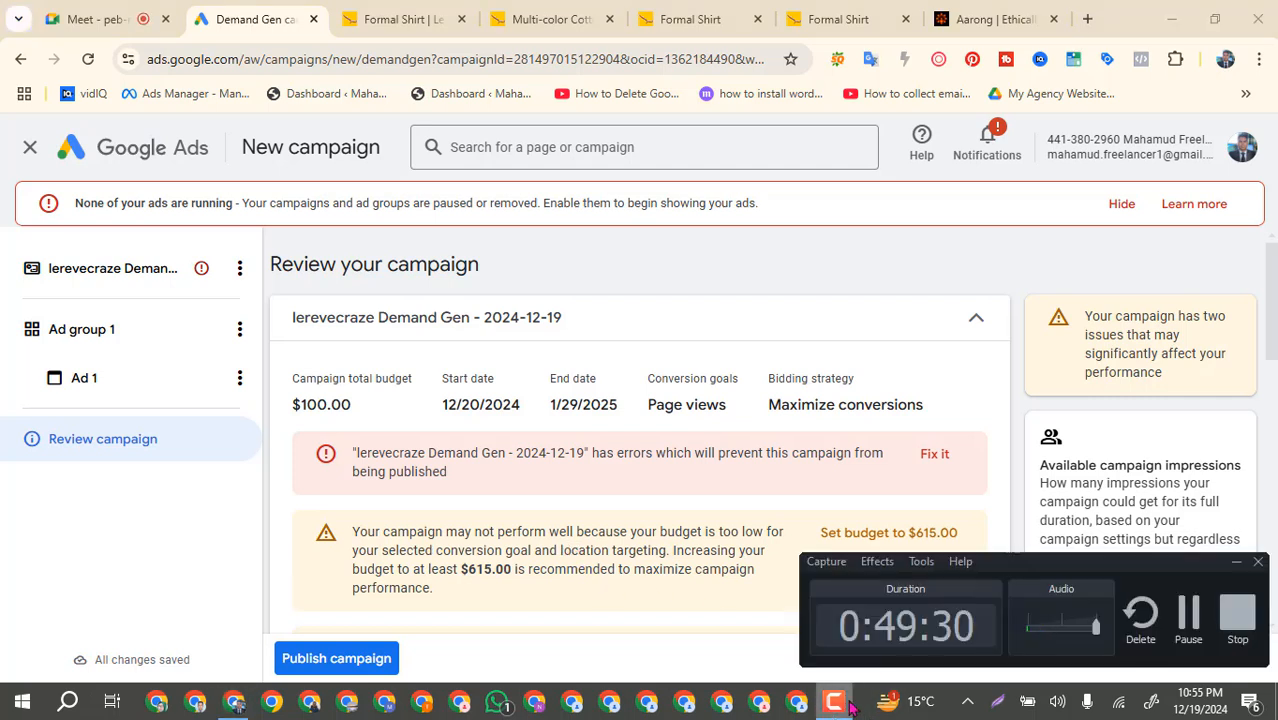